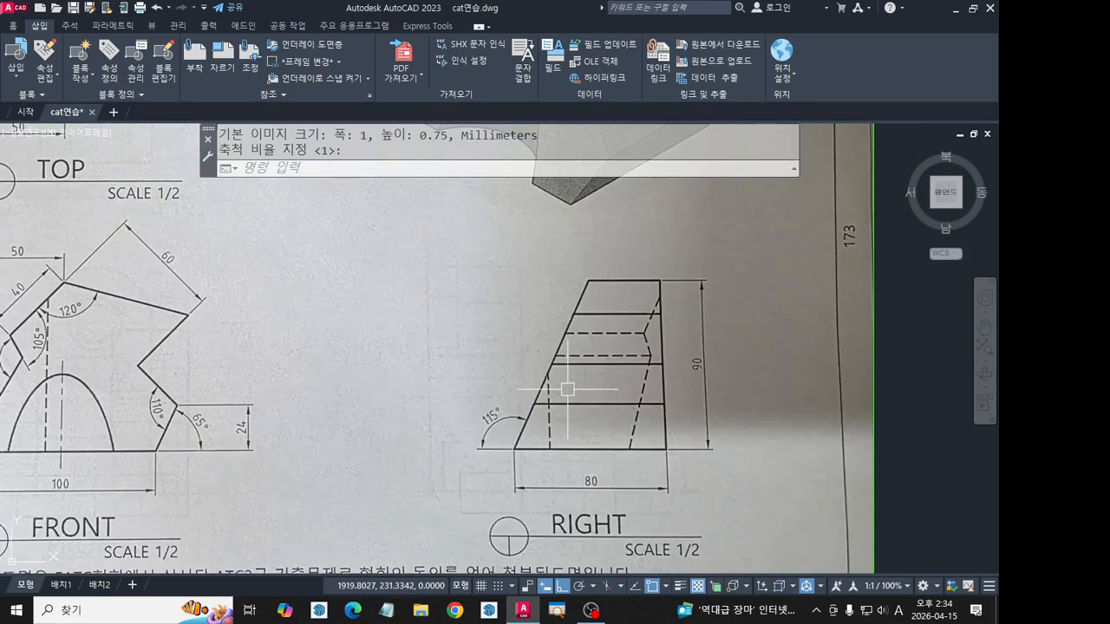
Draw the RIGHT view's 80 mm horizontal base line in the empty area to the right of the reference image.
{"action": "scroll", "coordinate": [583, 360], "scroll_direction": "down", "scroll_amount": 4}
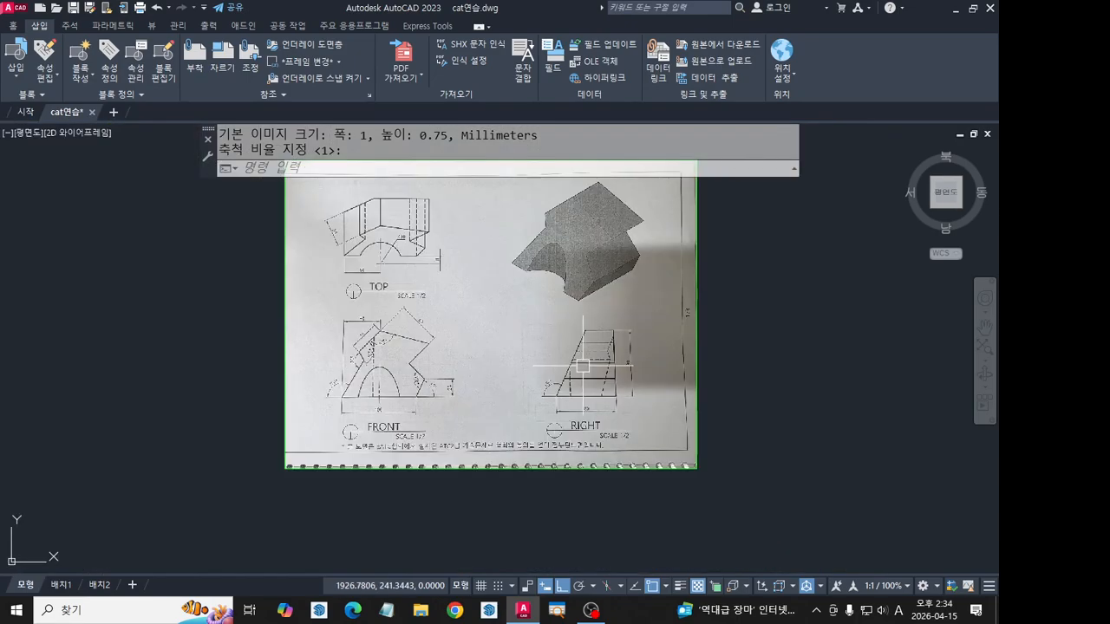
{"action": "scroll", "coordinate": [534, 386], "scroll_direction": "up", "scroll_amount": 6}
{"action": "mouse_move", "coordinate": [672, 435]}
{"action": "middle_mouse_down"}
{"action": "mouse_move", "coordinate": [629, 393]}
{"action": "mouse_move", "coordinate": [643, 374]}
{"action": "middle_mouse_up"}
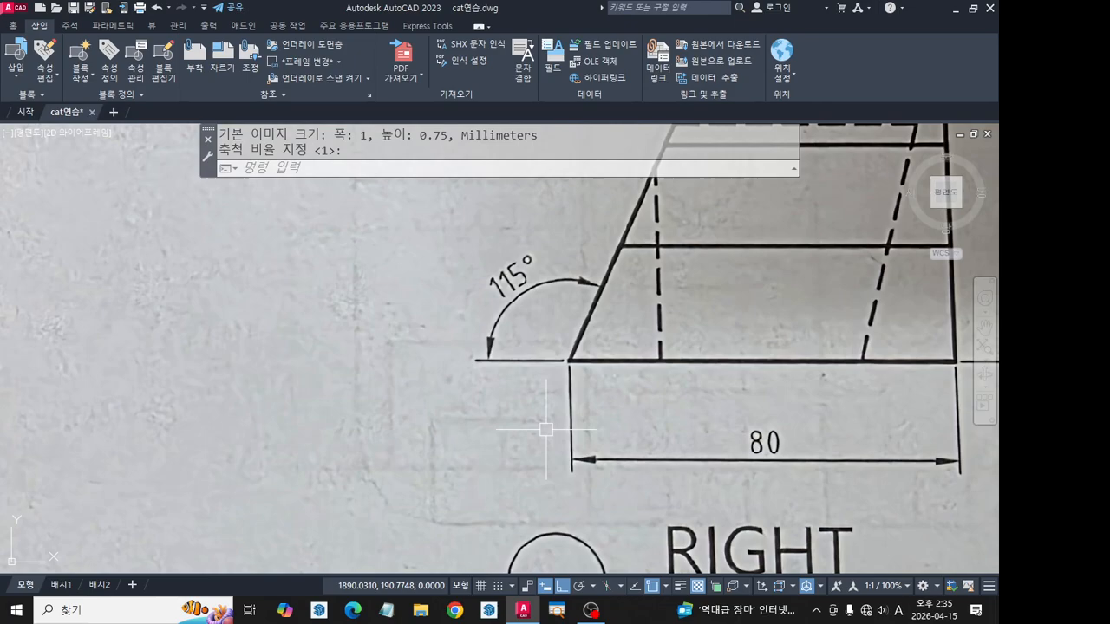
{"action": "scroll", "coordinate": [547, 429], "scroll_direction": "down", "scroll_amount": 10}
{"action": "middle_click_drag", "start_coordinate": [716, 429], "coordinate": [404, 428]}
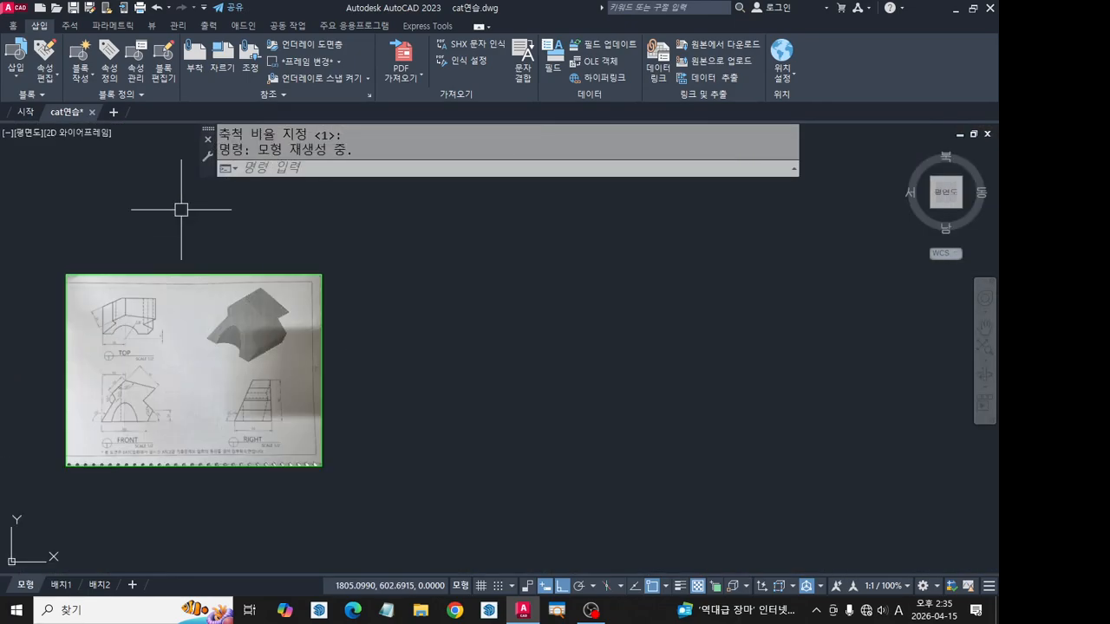
{"action": "left_click", "coordinate": [13, 26]}
{"action": "left_click", "coordinate": [14, 54]}
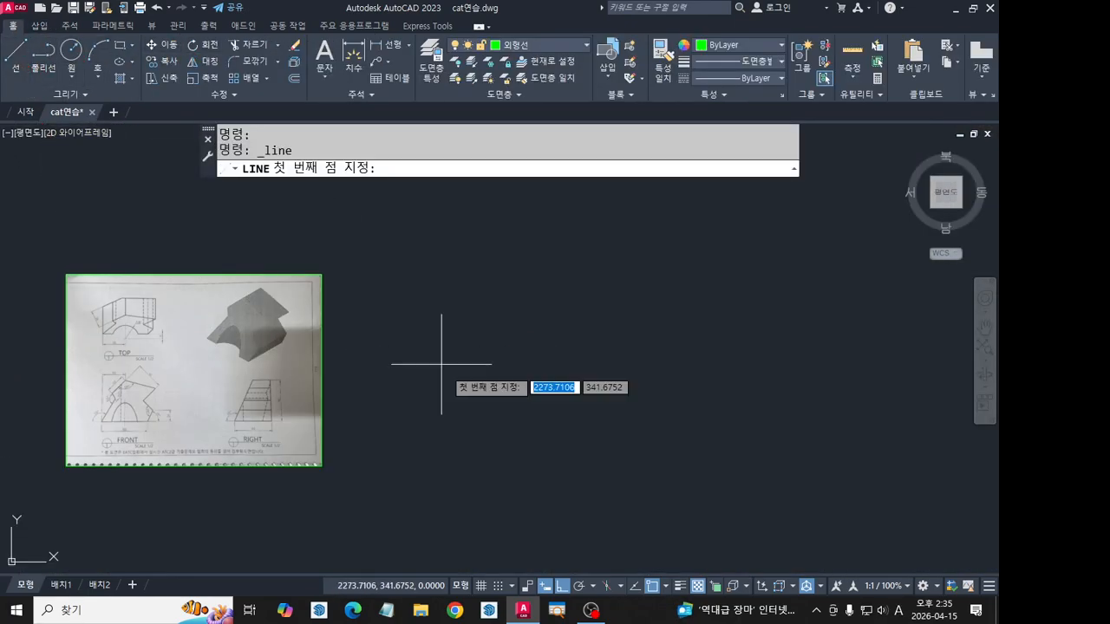
{"action": "left_click", "coordinate": [623, 452]}
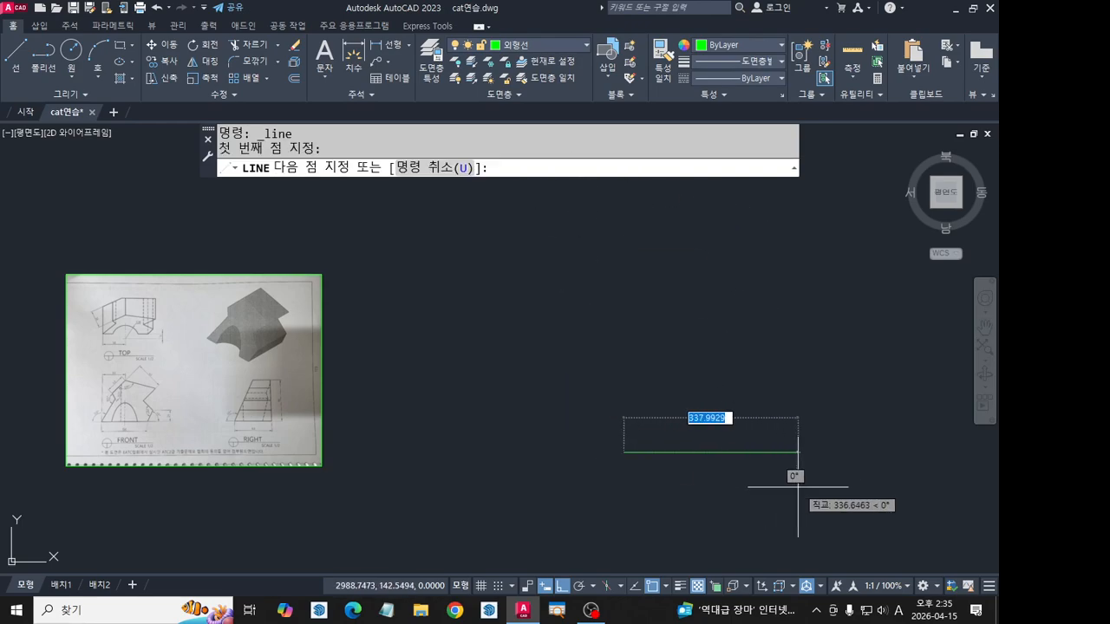
{"action": "type", "text": "80"}
{"action": "key", "text": "Return"}
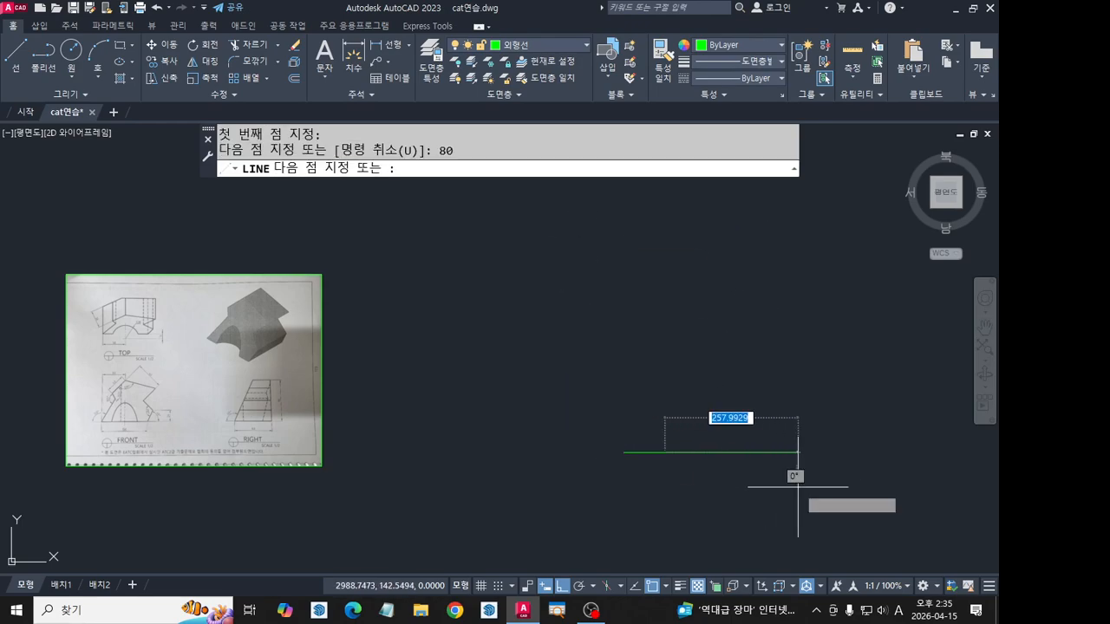
Continue from the base line's right end with a 90 mm vertical line up and a horizontal top line about 80 mm back left.
{"action": "scroll", "coordinate": [654, 379], "scroll_direction": "up", "scroll_amount": 4}
{"action": "type", "text": "90"}
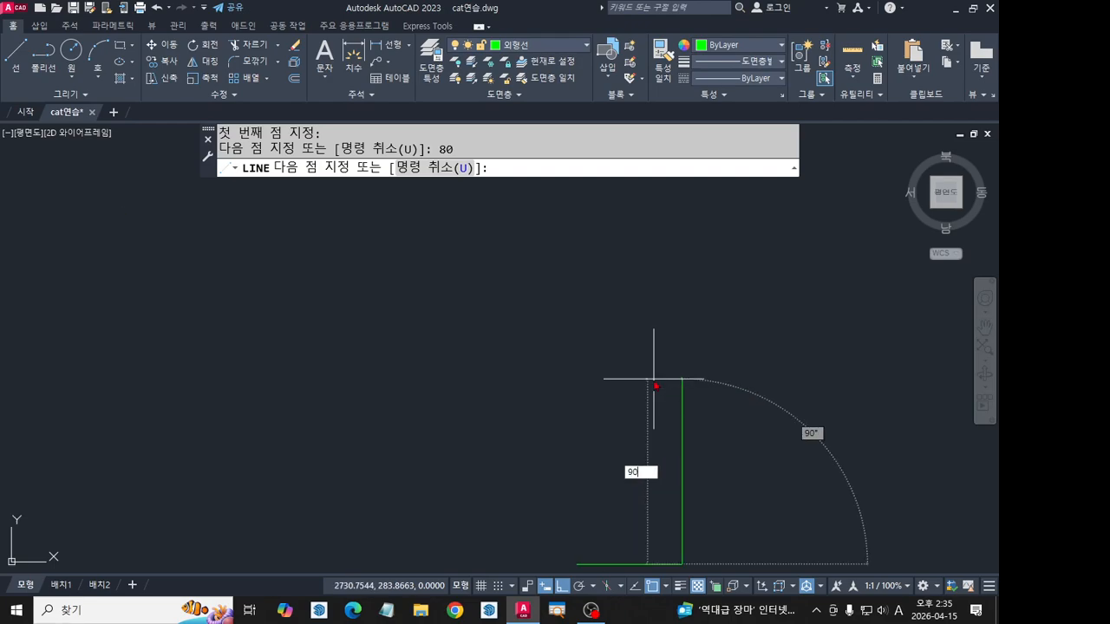
{"action": "key", "text": "Return"}
{"action": "middle_click_drag", "start_coordinate": [580, 460], "coordinate": [574, 410]}
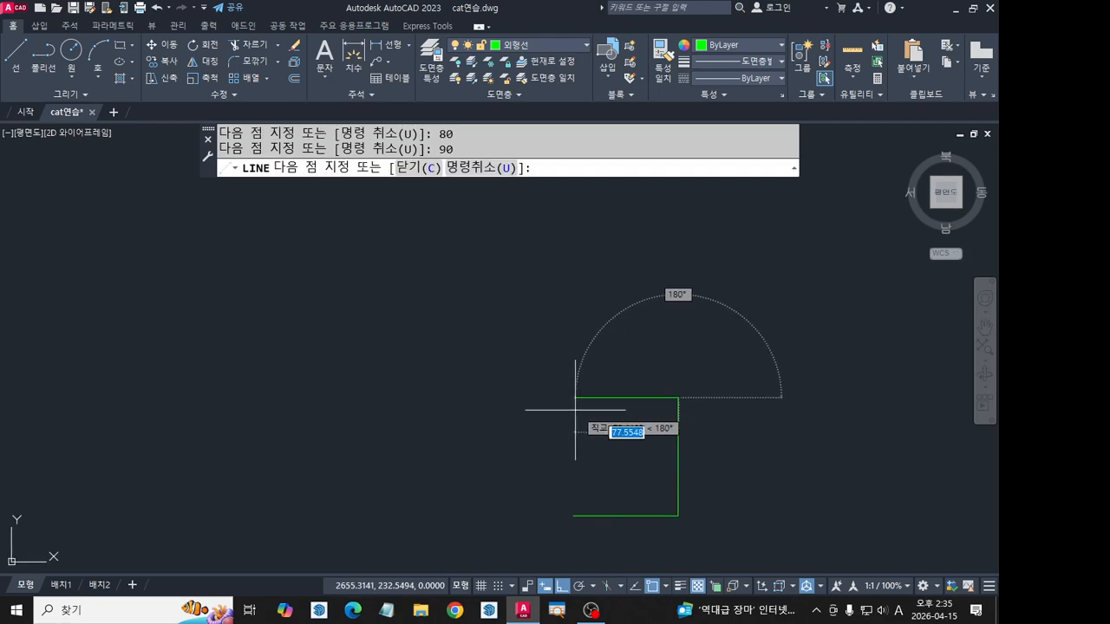
{"action": "left_click", "coordinate": [574, 408]}
{"action": "key", "text": "Escape"}
{"action": "middle_click_drag", "start_coordinate": [583, 485], "coordinate": [558, 437]}
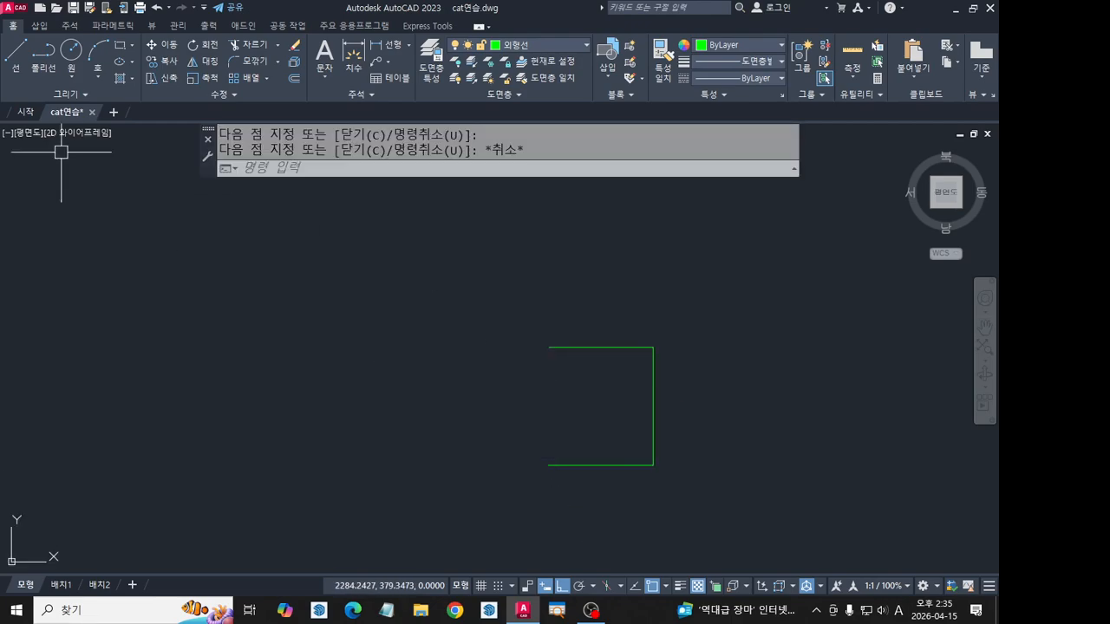
Place a construction line at an angle of -115° through the left endpoint of the base line.
{"action": "left_click", "coordinate": [62, 94]}
{"action": "left_click", "coordinate": [62, 112]}
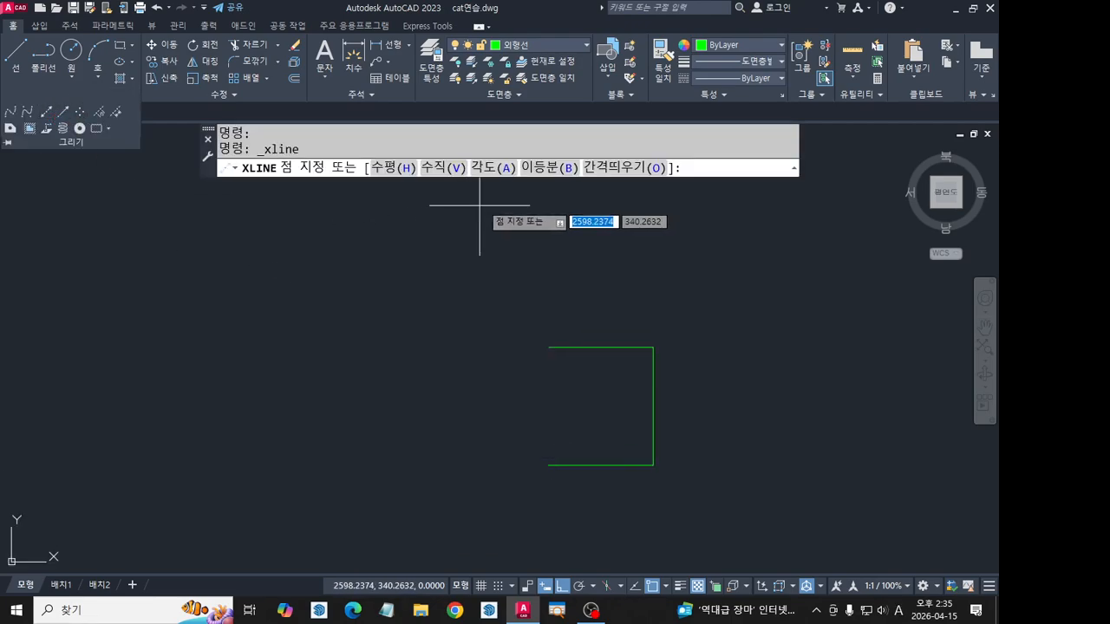
{"action": "left_click", "coordinate": [510, 168]}
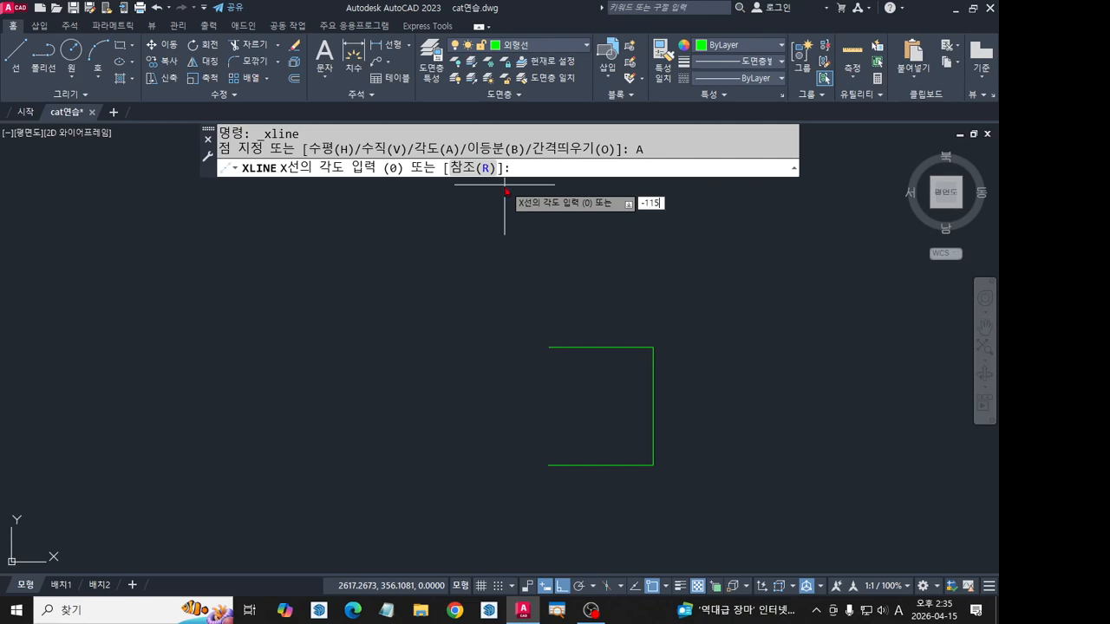
{"action": "key", "text": "Return"}
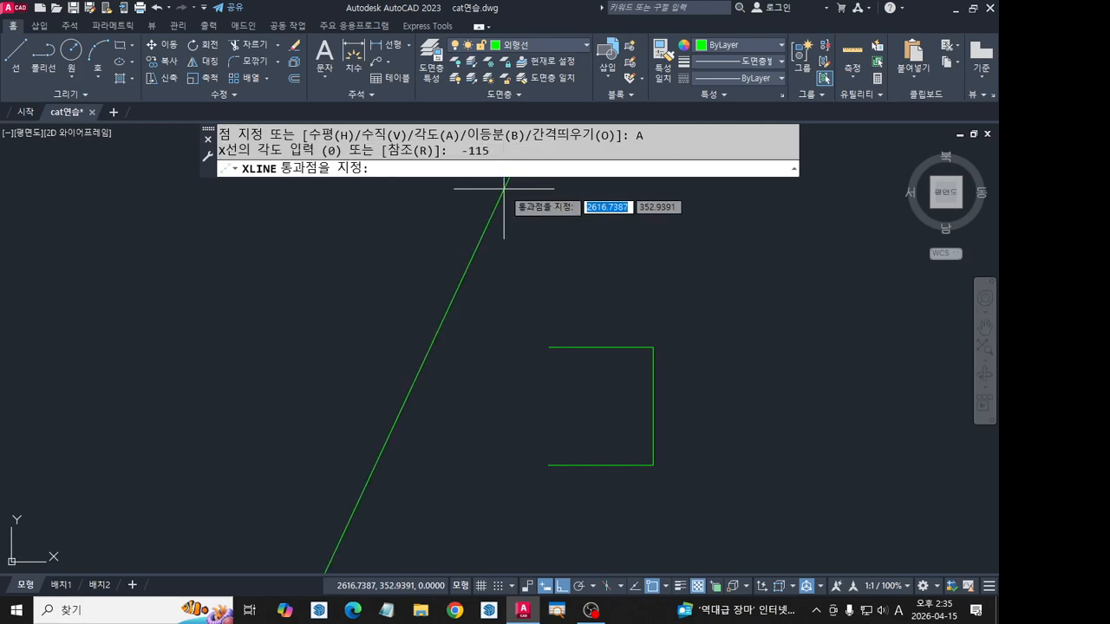
{"action": "left_click", "coordinate": [550, 461]}
{"action": "key", "text": "Return"}
{"action": "middle_click_drag", "start_coordinate": [584, 464], "coordinate": [581, 364]}
{"action": "scroll", "coordinate": [577, 360], "scroll_direction": "up", "scroll_amount": 4}
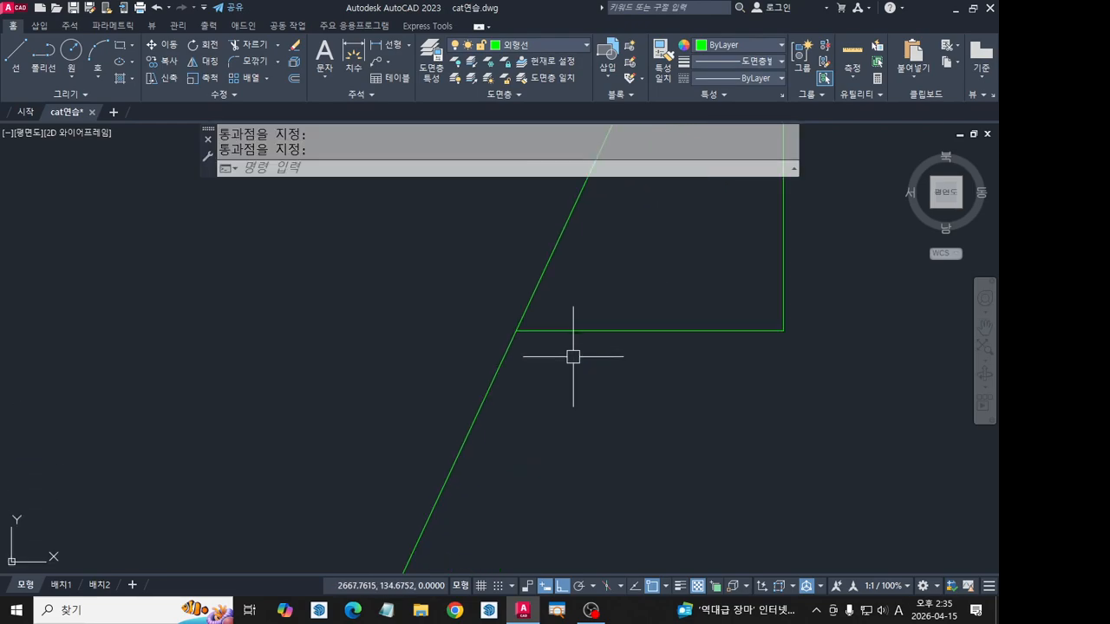
{"action": "key", "text": "Escape"}
{"action": "key", "text": "Escape"}
{"action": "left_click", "coordinate": [408, 44]}
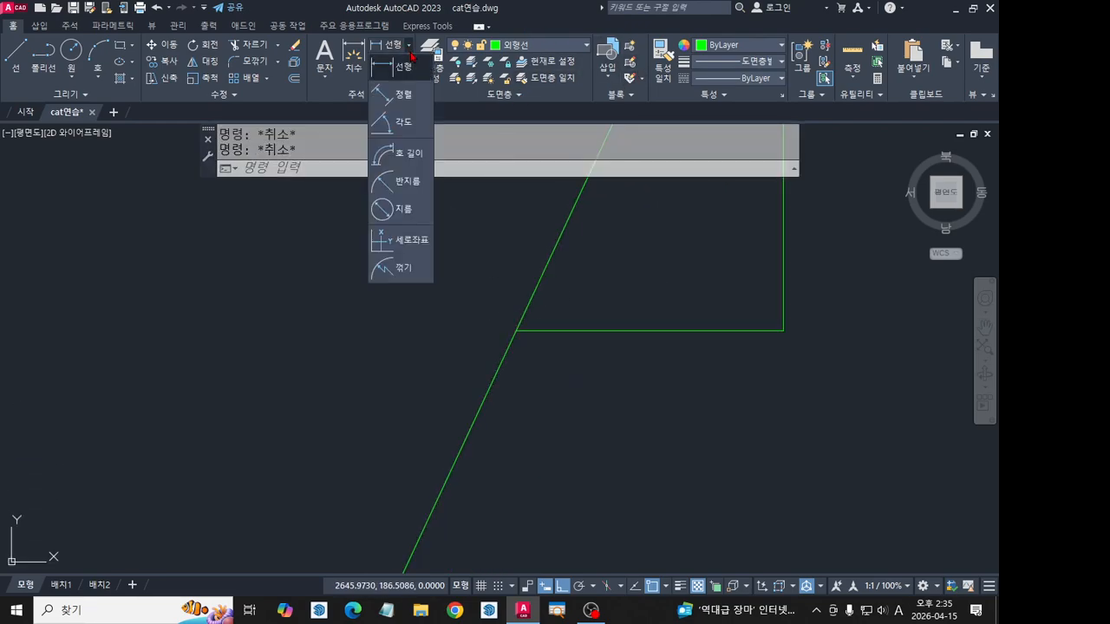
{"action": "left_click", "coordinate": [399, 119]}
{"action": "left_click", "coordinate": [503, 362]}
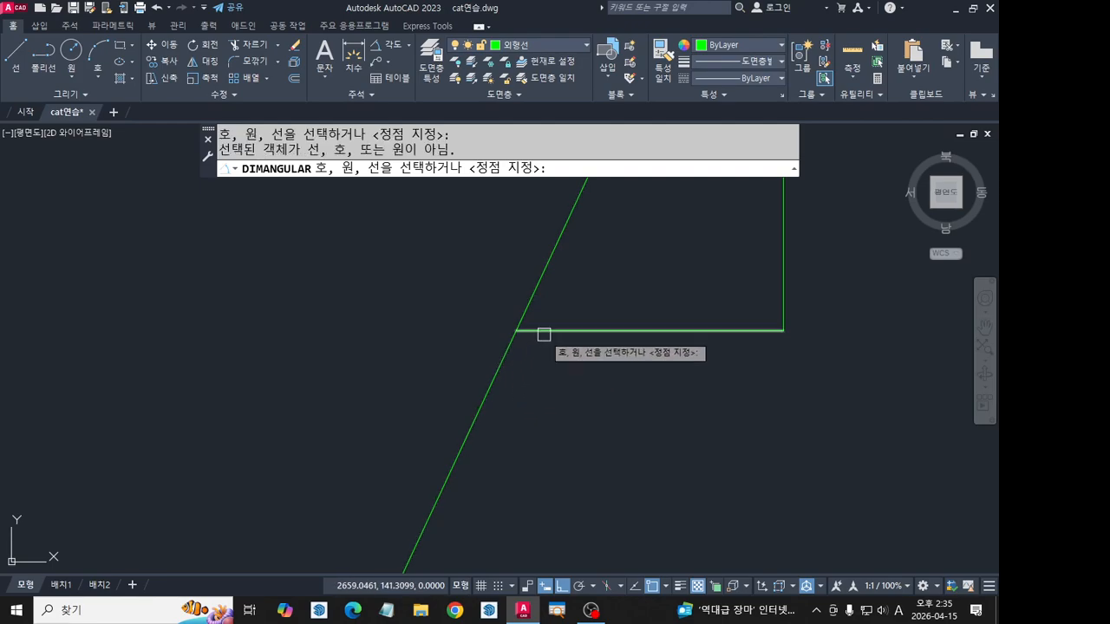
{"action": "key", "text": "Escape"}
{"action": "key", "text": "Escape"}
Draw a helper circle centred on the base line's left endpoint, large enough to cross the construction line beyond the top line.
{"action": "key", "text": "Return"}
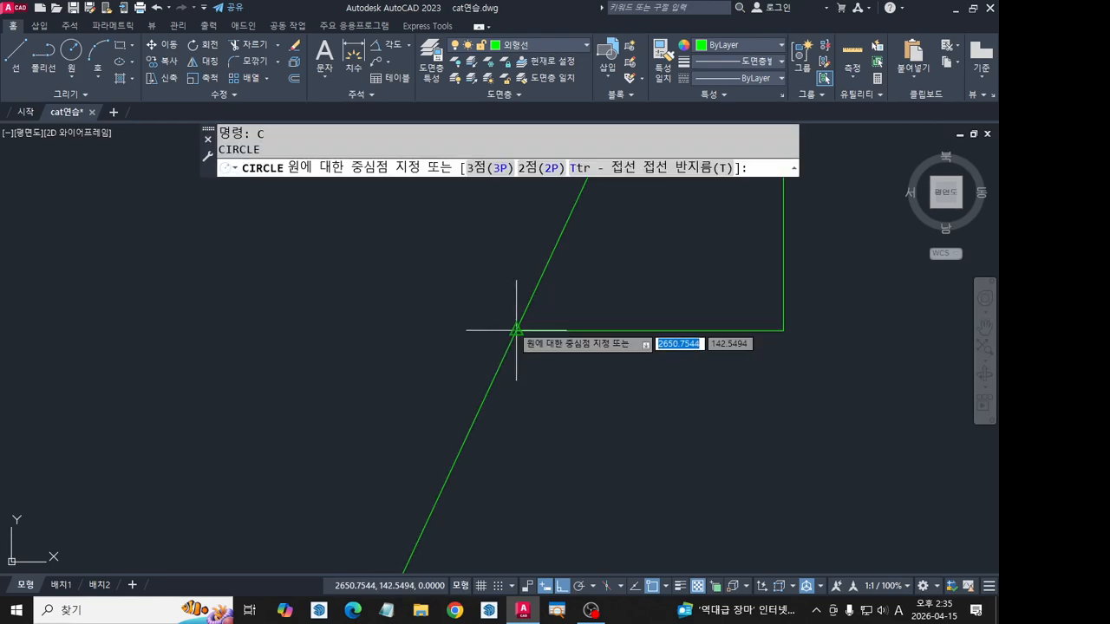
{"action": "left_click", "coordinate": [518, 332]}
{"action": "scroll", "coordinate": [547, 356], "scroll_direction": "down", "scroll_amount": 5}
{"action": "key", "text": "Return"}
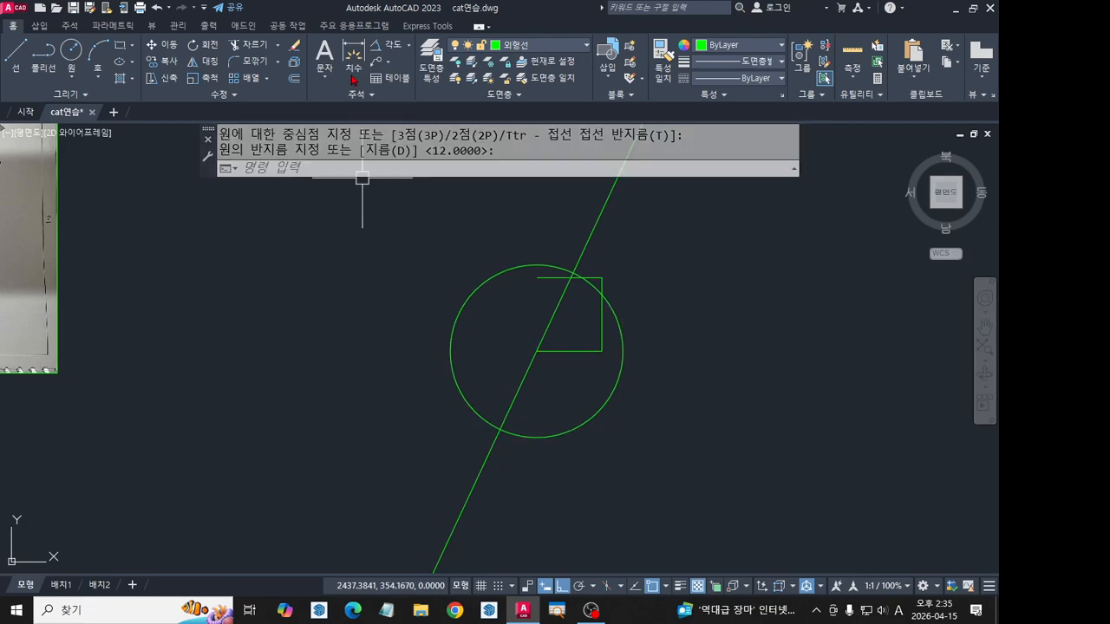
Trim both ends of the construction line outside the helper circle and erase the circle.
{"action": "left_click", "coordinate": [411, 48]}
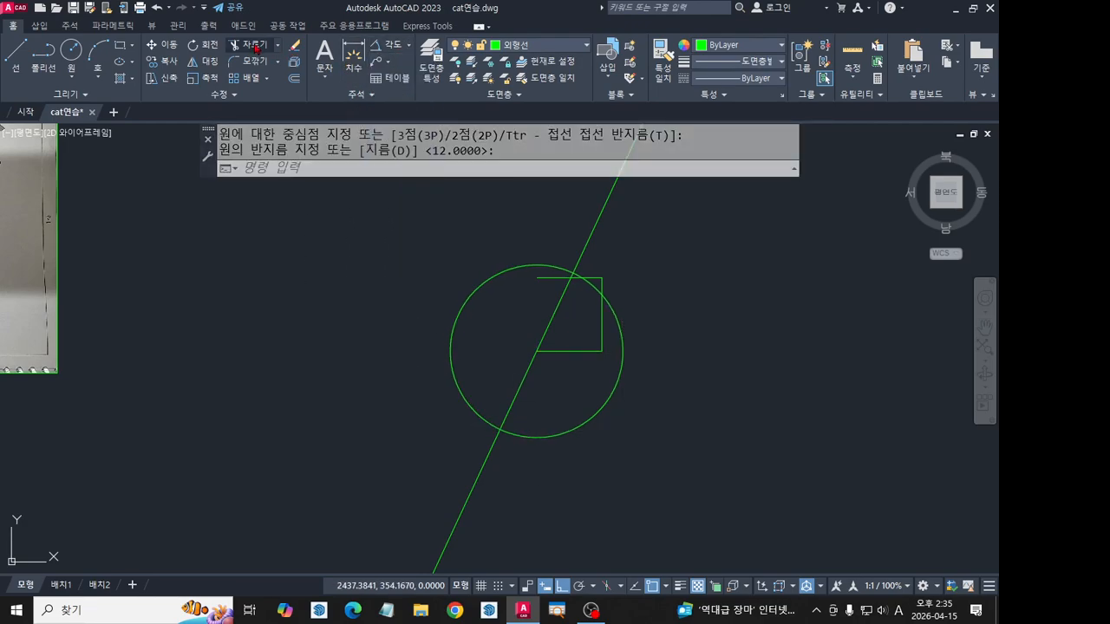
{"action": "left_click", "coordinate": [254, 45]}
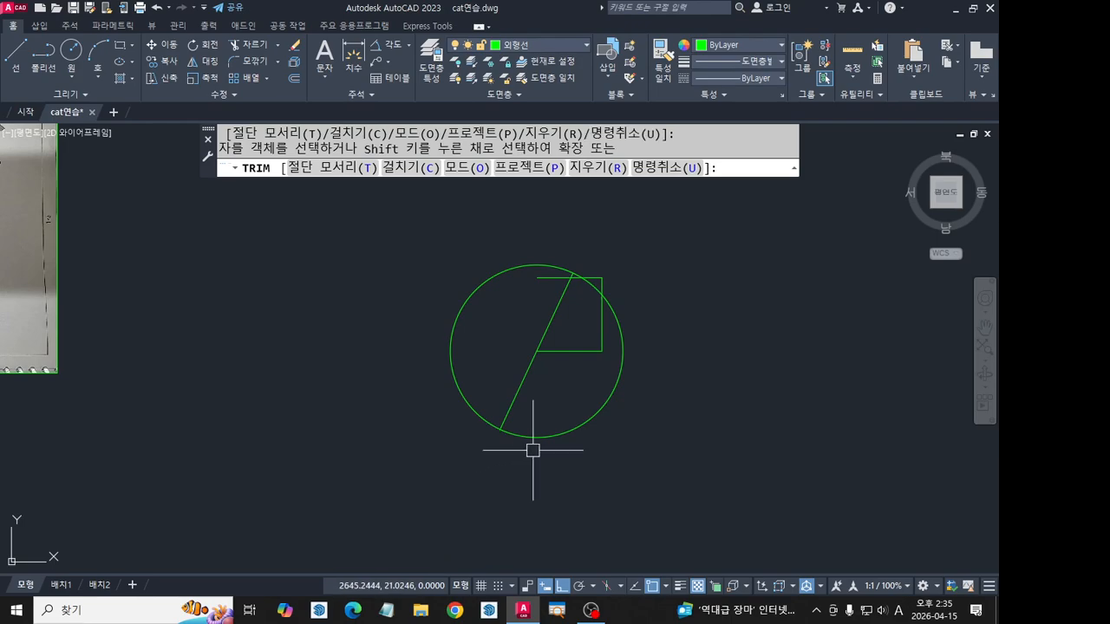
{"action": "key", "text": "Escape"}
{"action": "left_click", "coordinate": [561, 438]}
{"action": "key", "text": "Delete"}
{"action": "scroll", "coordinate": [517, 301], "scroll_direction": "up", "scroll_amount": 4}
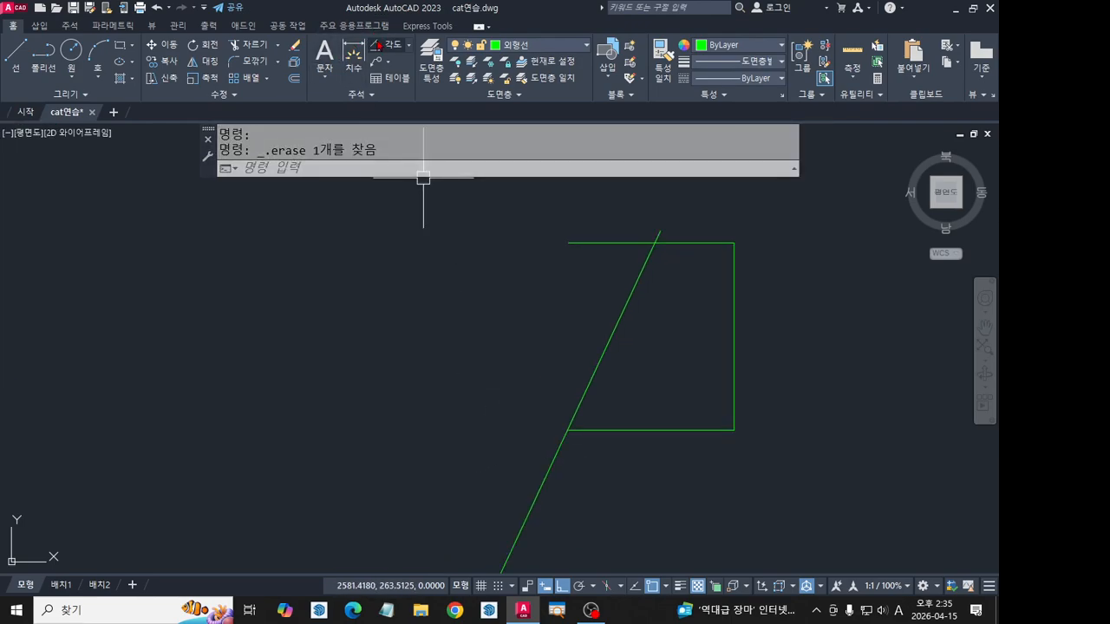
Add an angular dimension for the obtuse angle below the base line, between it and the slanted line's lower part.
{"action": "left_click", "coordinate": [387, 44]}
{"action": "left_click", "coordinate": [605, 437]}
{"action": "left_click", "coordinate": [575, 413]}
{"action": "scroll", "coordinate": [595, 461], "scroll_direction": "up", "scroll_amount": 4}
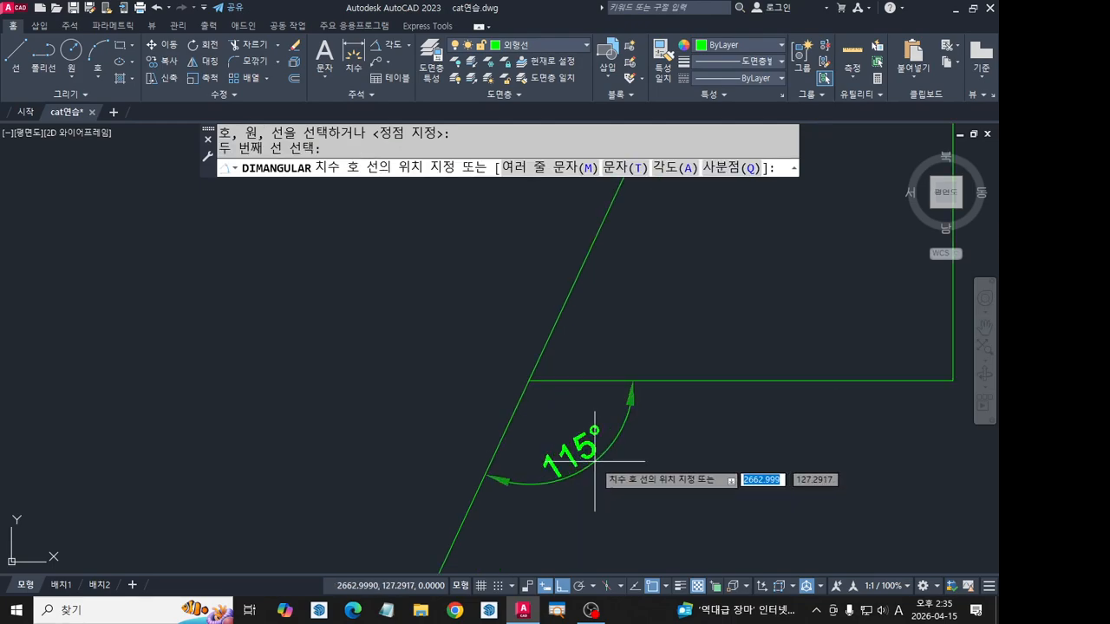
{"action": "left_click", "coordinate": [601, 466]}
Add an angular dimension for the obtuse angle above and left of the intersection of the base and slanted lines.
{"action": "key", "text": "Return"}
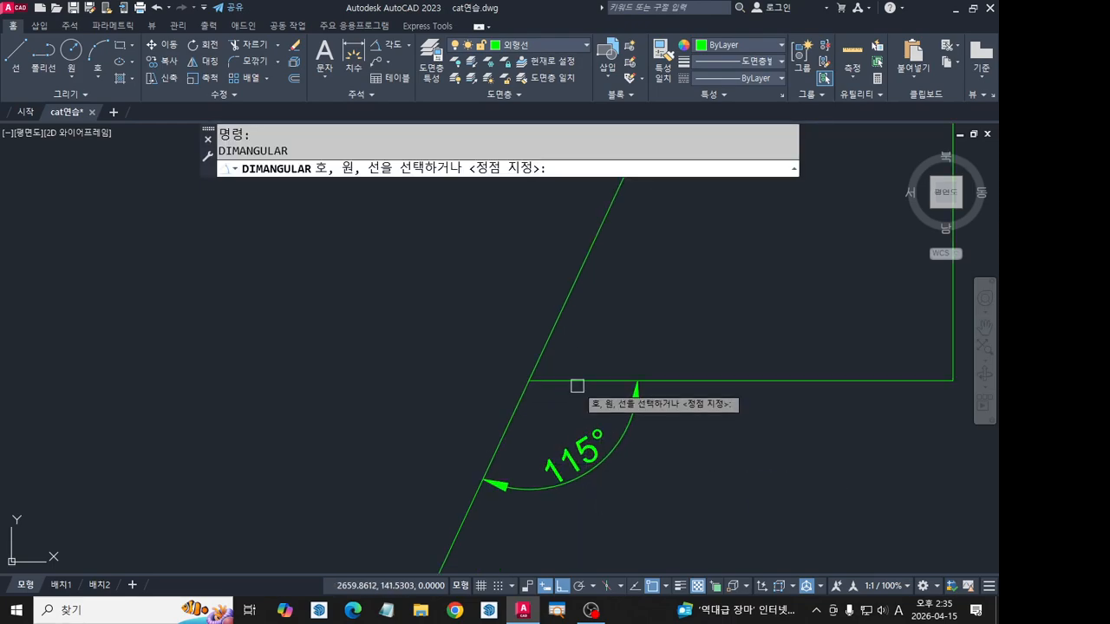
{"action": "left_click", "coordinate": [575, 379]}
{"action": "left_click", "coordinate": [510, 415]}
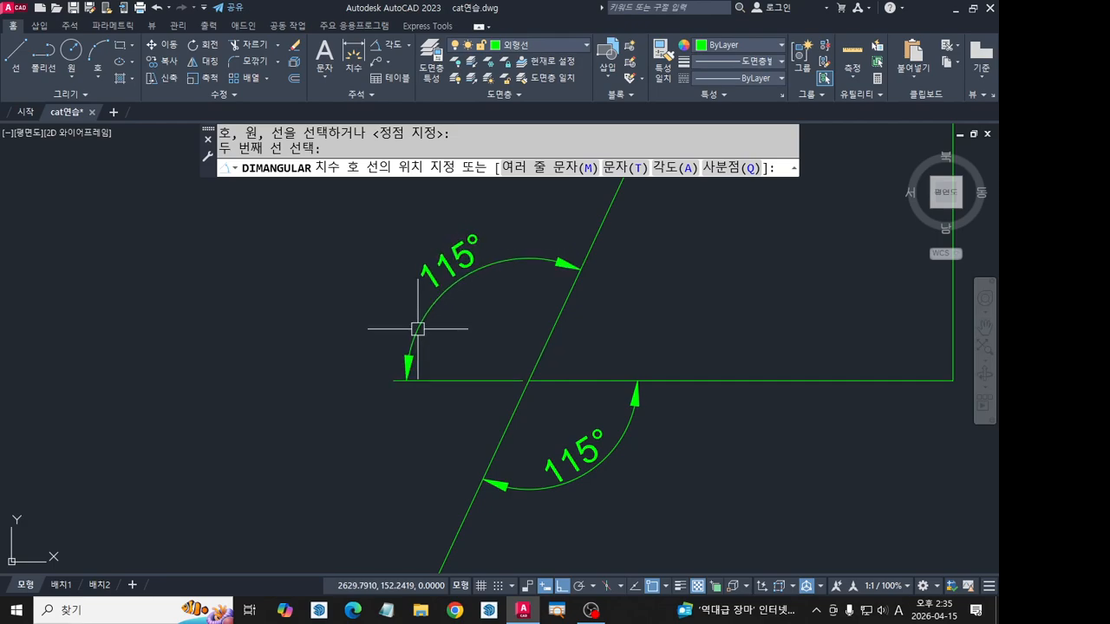
{"action": "left_click", "coordinate": [419, 324]}
{"action": "scroll", "coordinate": [574, 411], "scroll_direction": "down", "scroll_amount": 2}
Add an angular dimension for the acute angle inside the profile, between the base line and the slanted line.
{"action": "key", "text": "Return"}
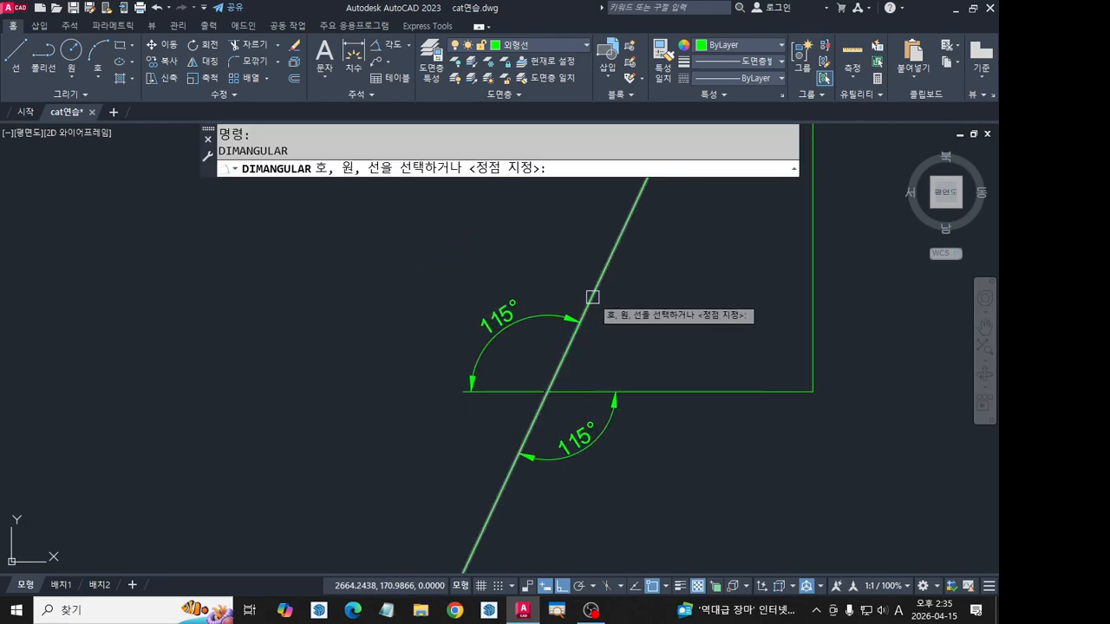
{"action": "left_click", "coordinate": [636, 391]}
{"action": "left_click", "coordinate": [583, 312]}
{"action": "left_click", "coordinate": [647, 323]}
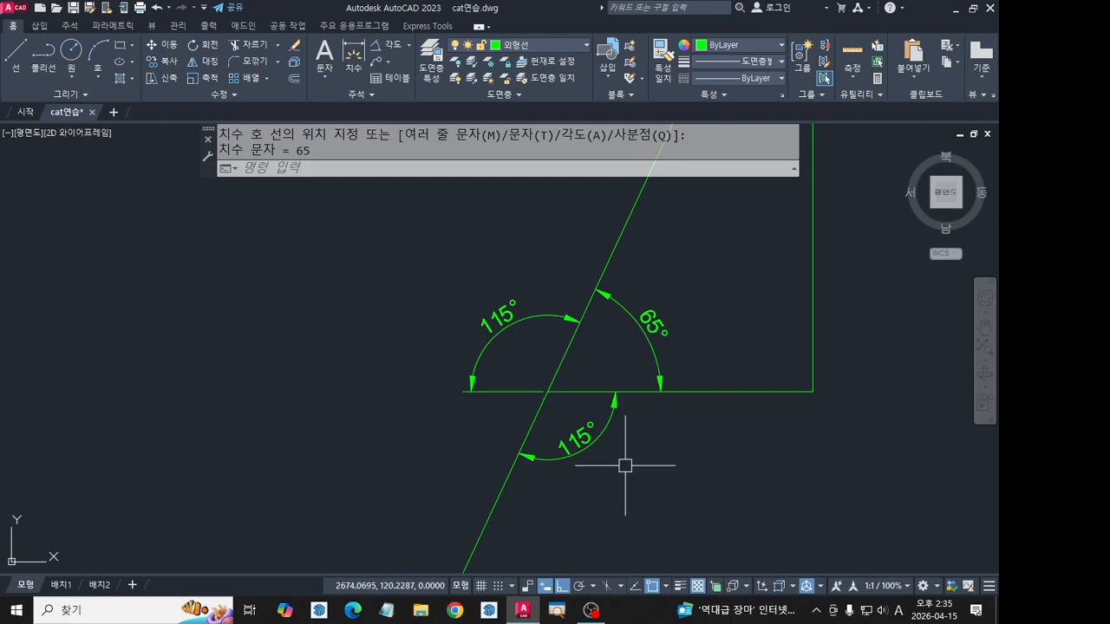
{"action": "left_click", "coordinate": [613, 425]}
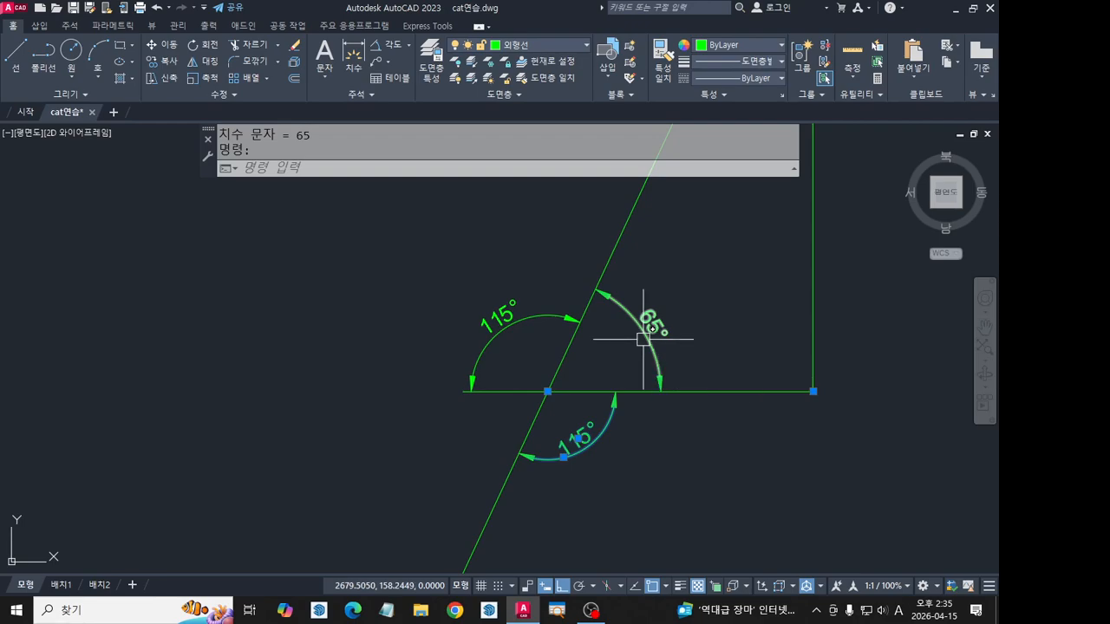
Add an angular dimension for the acute angle below and left of the intersection of the base and slanted lines.
{"action": "left_click", "coordinate": [381, 44]}
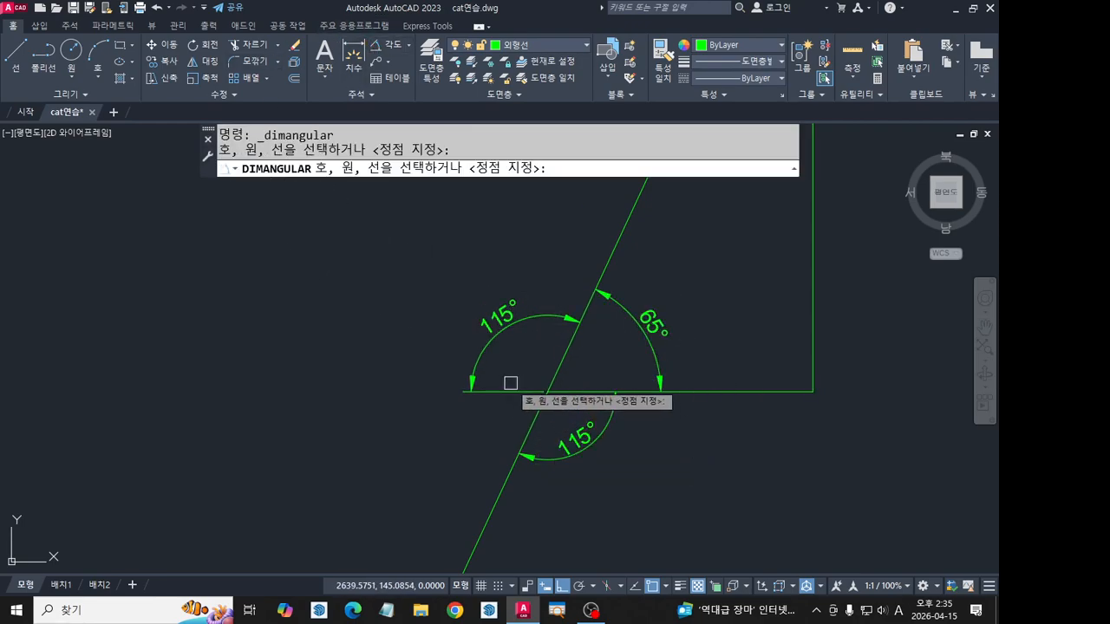
{"action": "left_click", "coordinate": [569, 391]}
{"action": "left_click", "coordinate": [532, 426]}
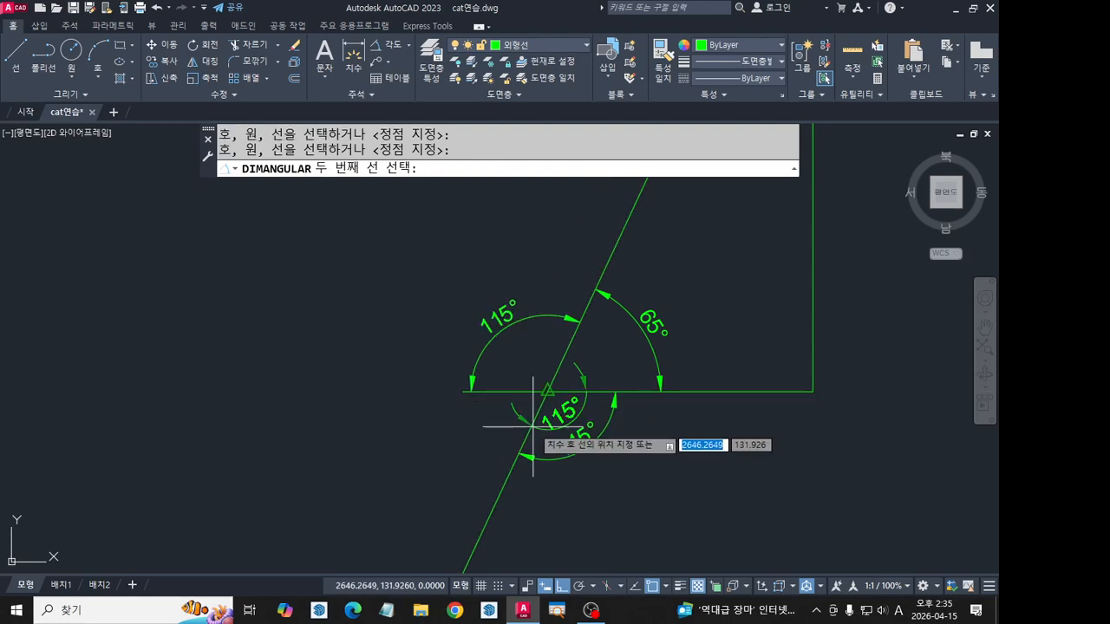
{"action": "left_click", "coordinate": [456, 479]}
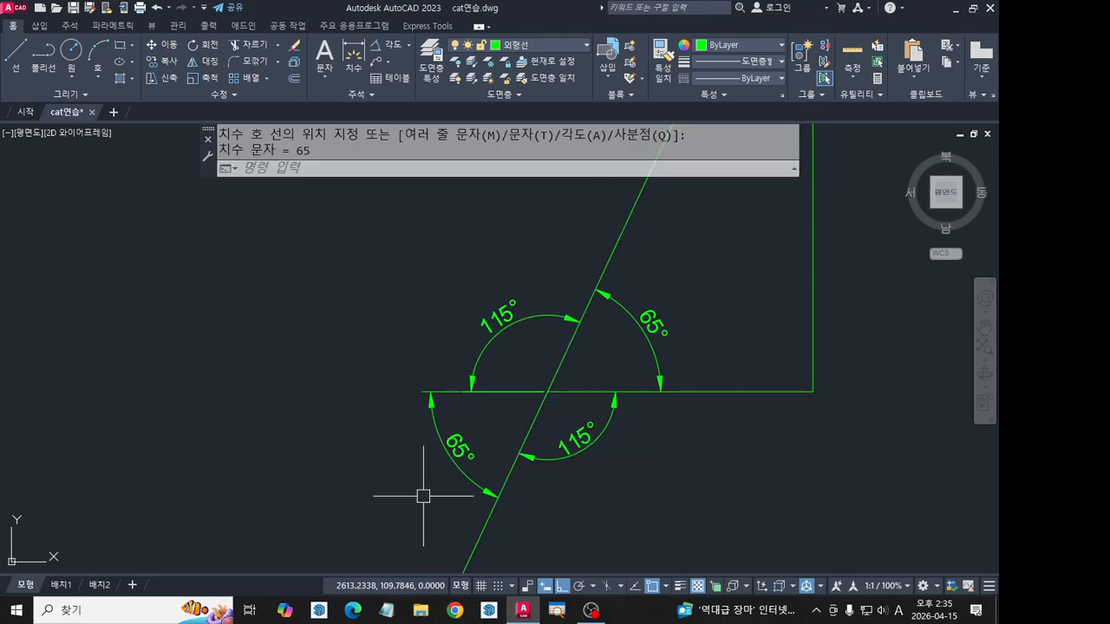
Erase all four angular dimensions around the intersection of the base and slanted lines.
{"action": "left_click", "coordinate": [649, 331]}
{"action": "left_click", "coordinate": [546, 311]}
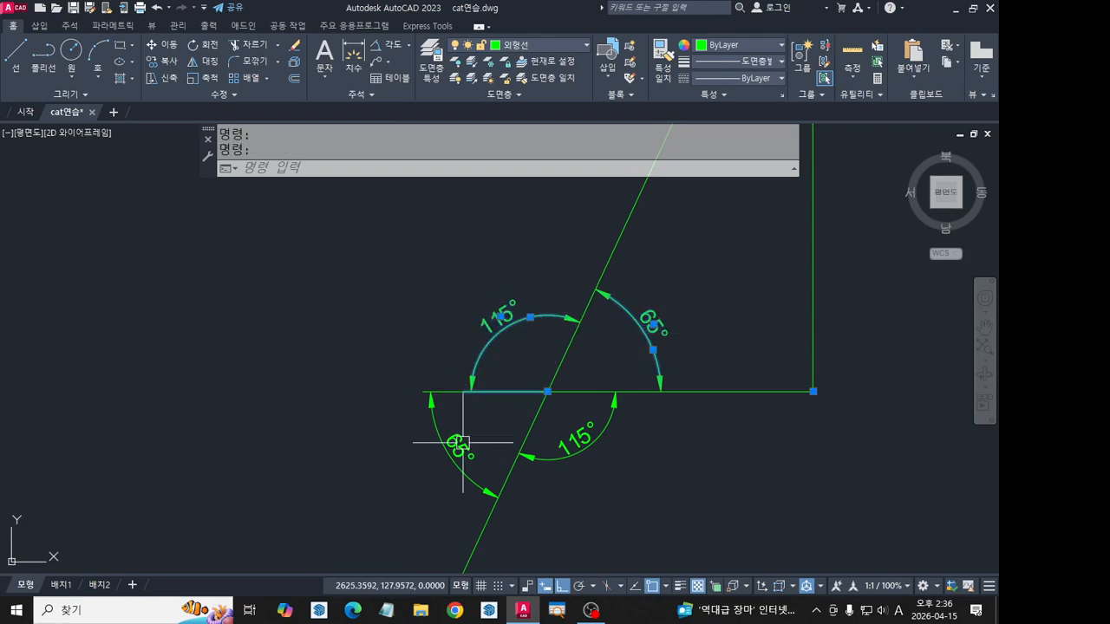
{"action": "key", "text": "Delete"}
{"action": "left_click", "coordinate": [493, 470]}
{"action": "key", "text": "Delete"}
Use Fillet to join the slanted line and the base line in a sharp corner, removing the part below the base.
{"action": "scroll", "coordinate": [659, 451], "scroll_direction": "down", "scroll_amount": 2}
{"action": "middle_click_drag", "start_coordinate": [664, 454], "coordinate": [581, 481]}
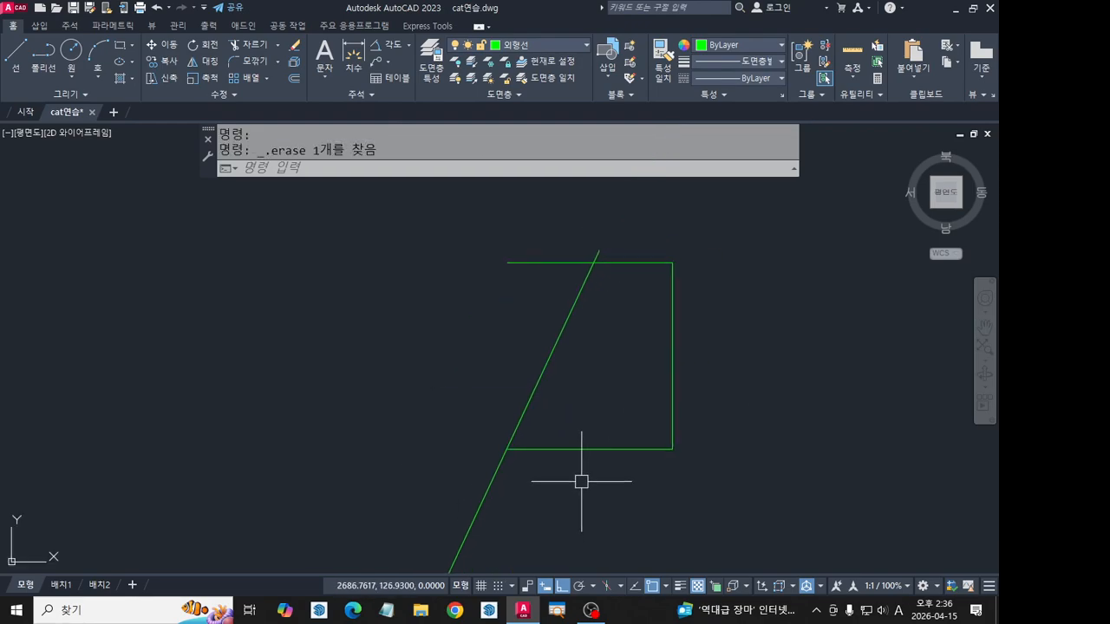
{"action": "key", "text": "Return"}
{"action": "left_click", "coordinate": [529, 397]}
{"action": "left_click", "coordinate": [558, 448]}
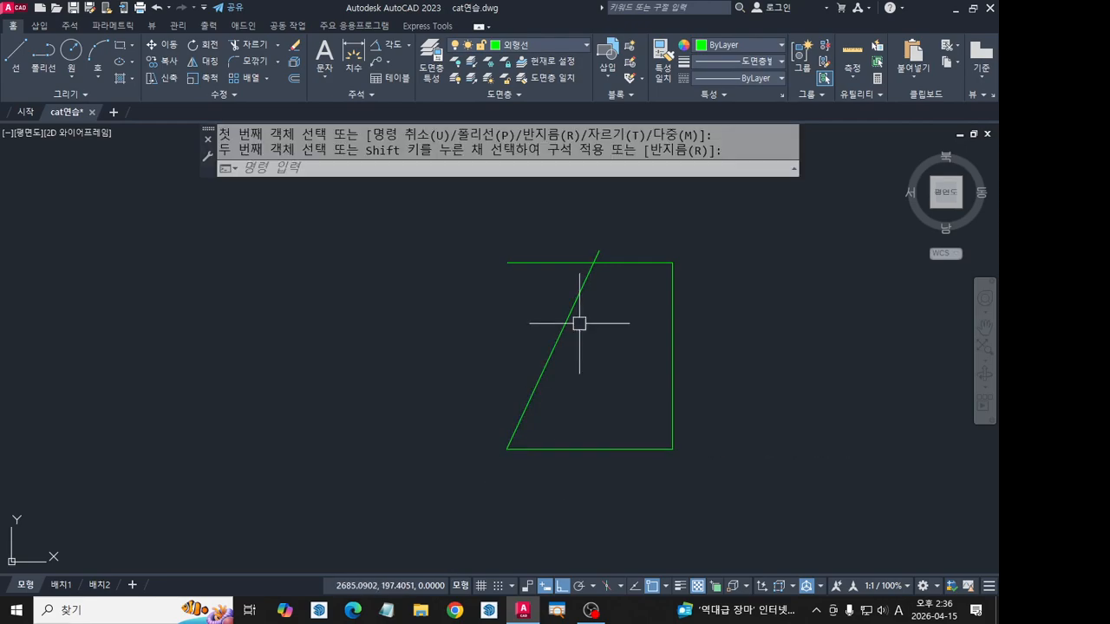
Use Fillet to join the slanted line and the top line in a sharp corner, removing the overhanging ends.
{"action": "key", "text": "Return"}
{"action": "left_click", "coordinate": [584, 283]}
{"action": "left_click", "coordinate": [619, 263]}
{"action": "key", "text": "Escape"}
{"action": "key", "text": "Escape"}
{"action": "middle_click_drag", "start_coordinate": [645, 396], "coordinate": [674, 401]}
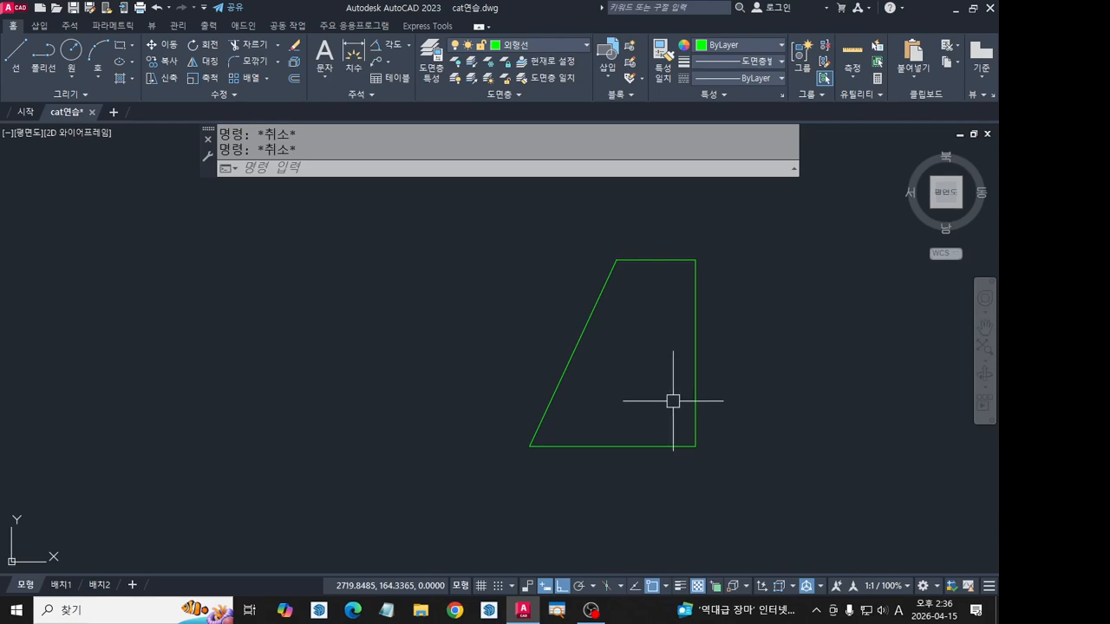
Examine the interior solid and hidden lines of the RIGHT view in the reference image.
{"action": "scroll", "coordinate": [486, 412], "scroll_direction": "down", "scroll_amount": 2}
{"action": "middle_click_drag", "start_coordinate": [245, 425], "coordinate": [857, 426]}
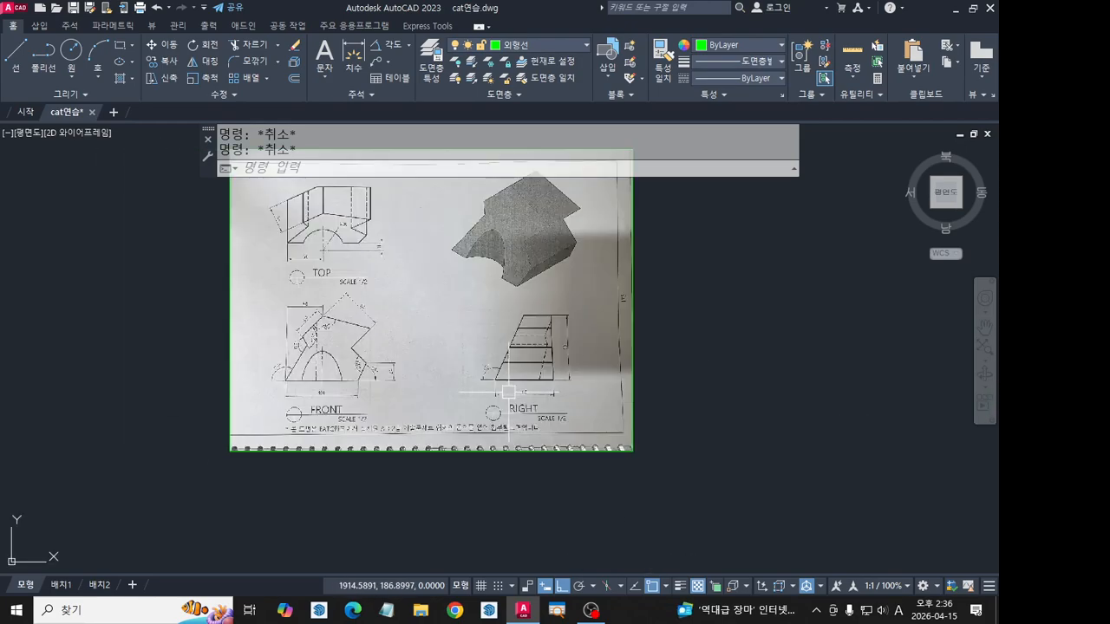
{"action": "scroll", "coordinate": [513, 388], "scroll_direction": "up", "scroll_amount": 3}
{"action": "middle_click_drag", "start_coordinate": [604, 352], "coordinate": [604, 397]}
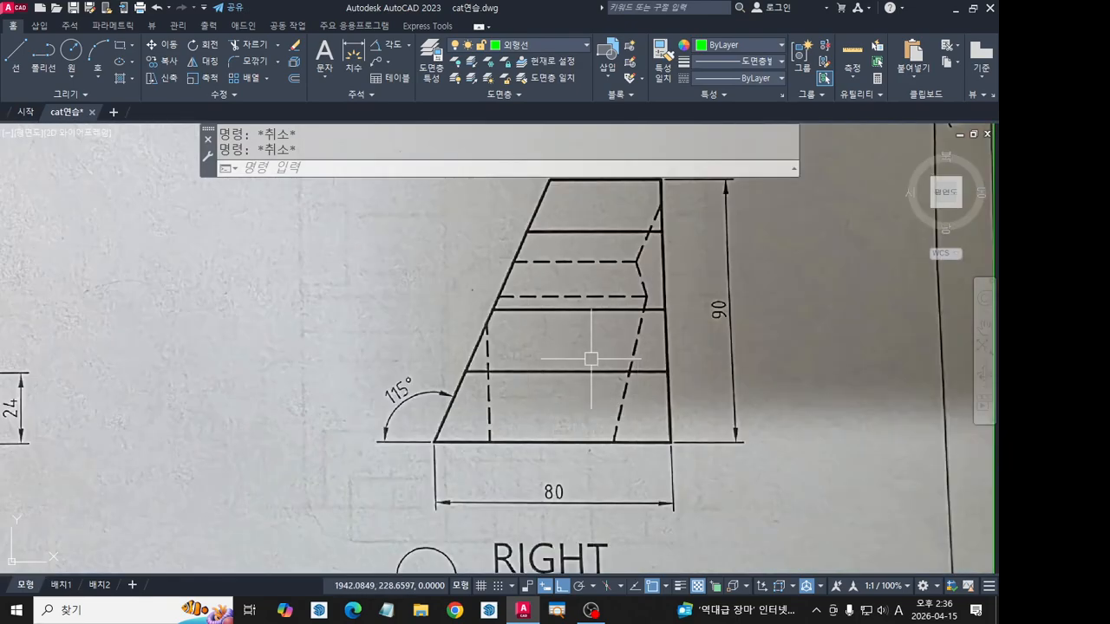
Draw a long horizontal projection line leftward from the lower end of the RIGHT outline's slanted side.
{"action": "scroll", "coordinate": [598, 376], "scroll_direction": "down", "scroll_amount": 4}
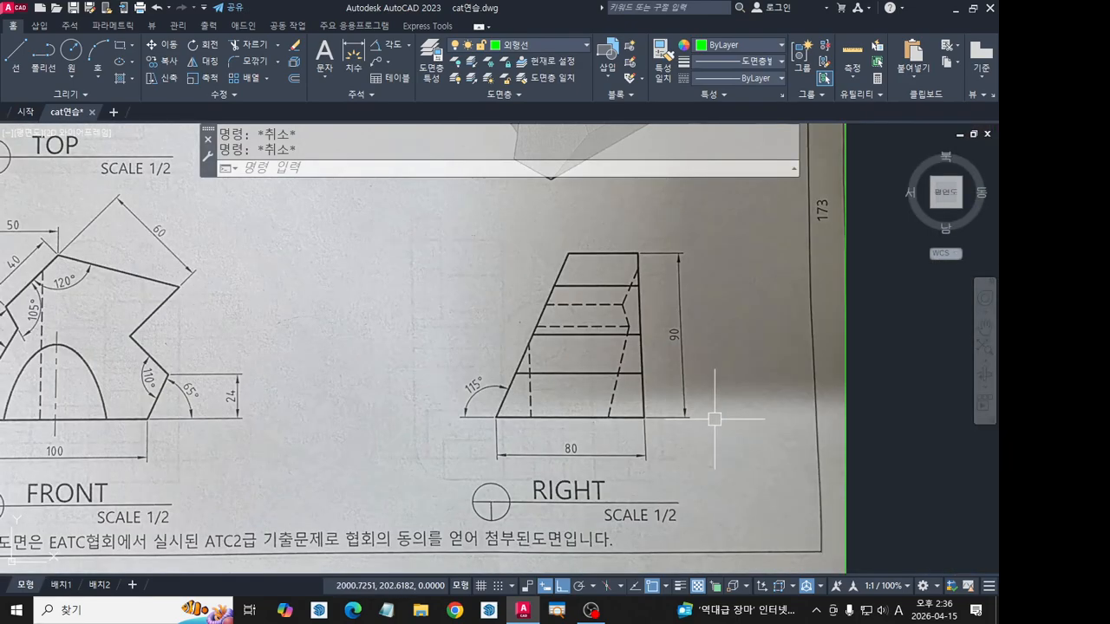
{"action": "scroll", "coordinate": [714, 417], "scroll_direction": "up", "scroll_amount": 2}
{"action": "middle_click_drag", "start_coordinate": [815, 444], "coordinate": [381, 405]}
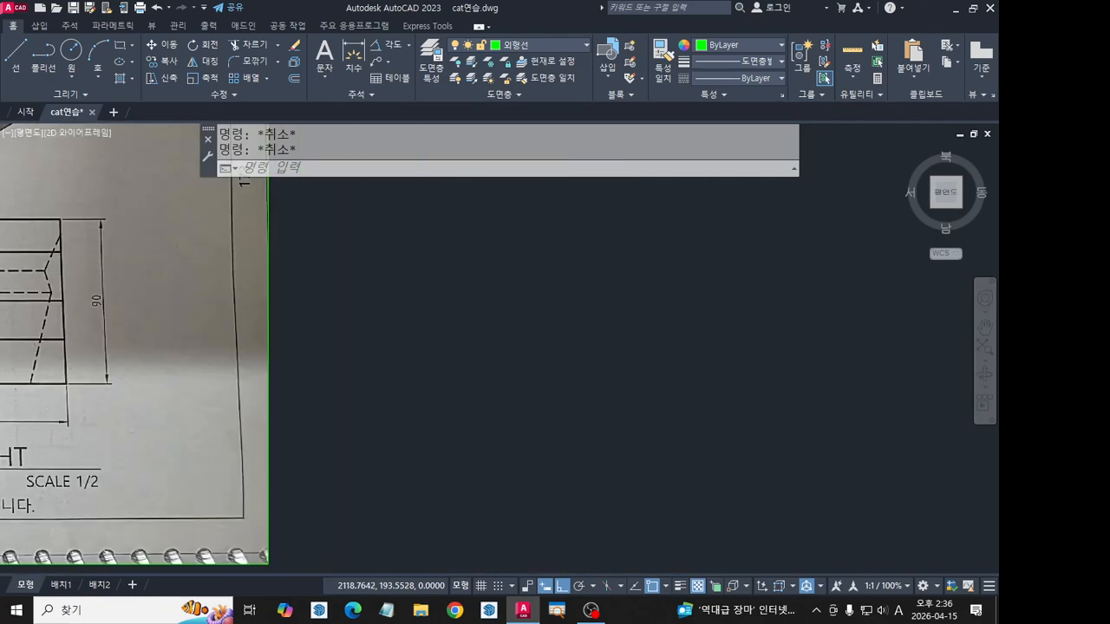
{"action": "scroll", "coordinate": [521, 419], "scroll_direction": "down", "scroll_amount": 2}
{"action": "middle_click_drag", "start_coordinate": [752, 450], "coordinate": [65, 450]}
{"action": "scroll", "coordinate": [286, 471], "scroll_direction": "up", "scroll_amount": 2}
{"action": "middle_click_drag", "start_coordinate": [385, 476], "coordinate": [561, 412]}
{"action": "left_click", "coordinate": [14, 53]}
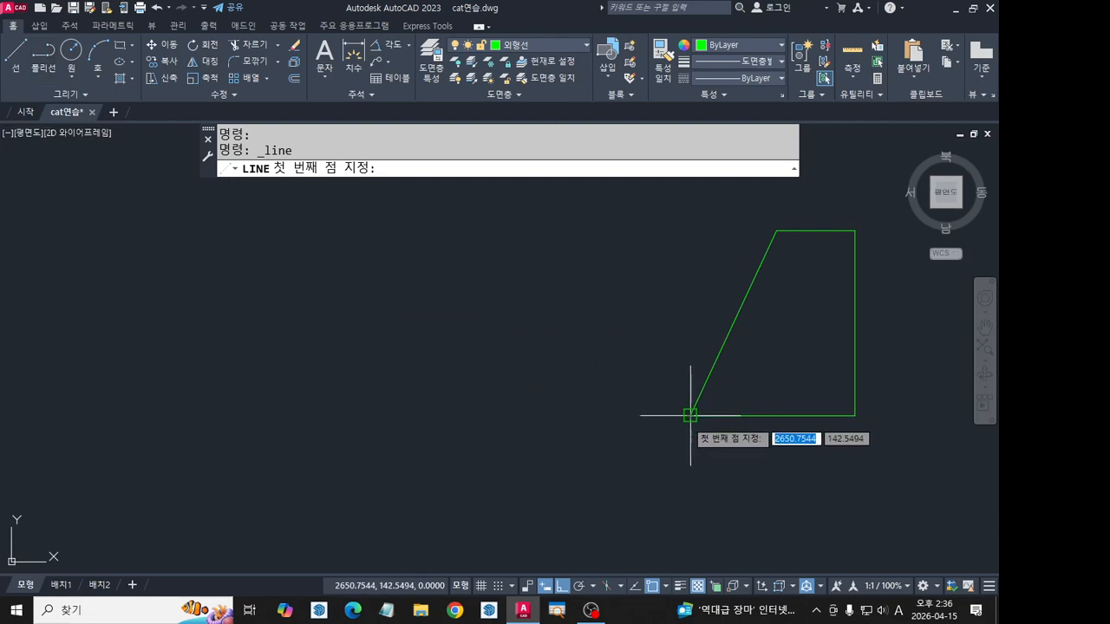
{"action": "left_click", "coordinate": [690, 415]}
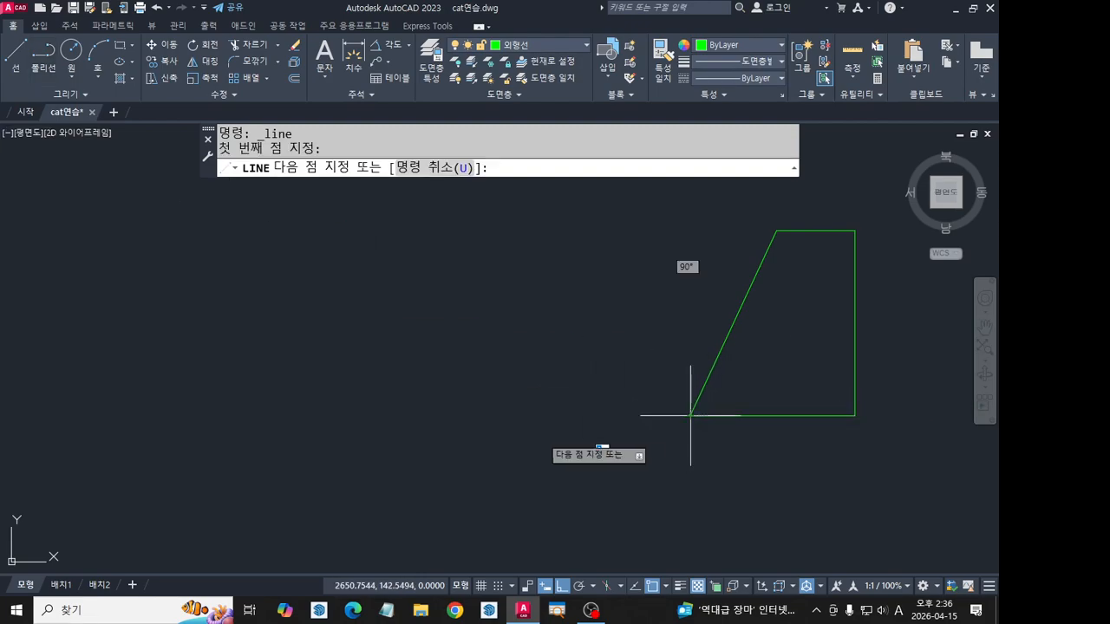
{"action": "left_click", "coordinate": [116, 416]}
{"action": "key", "text": "Return"}
Draw a long horizontal projection line leftward from the upper end of the RIGHT outline's slanted side.
{"action": "key", "text": "Return"}
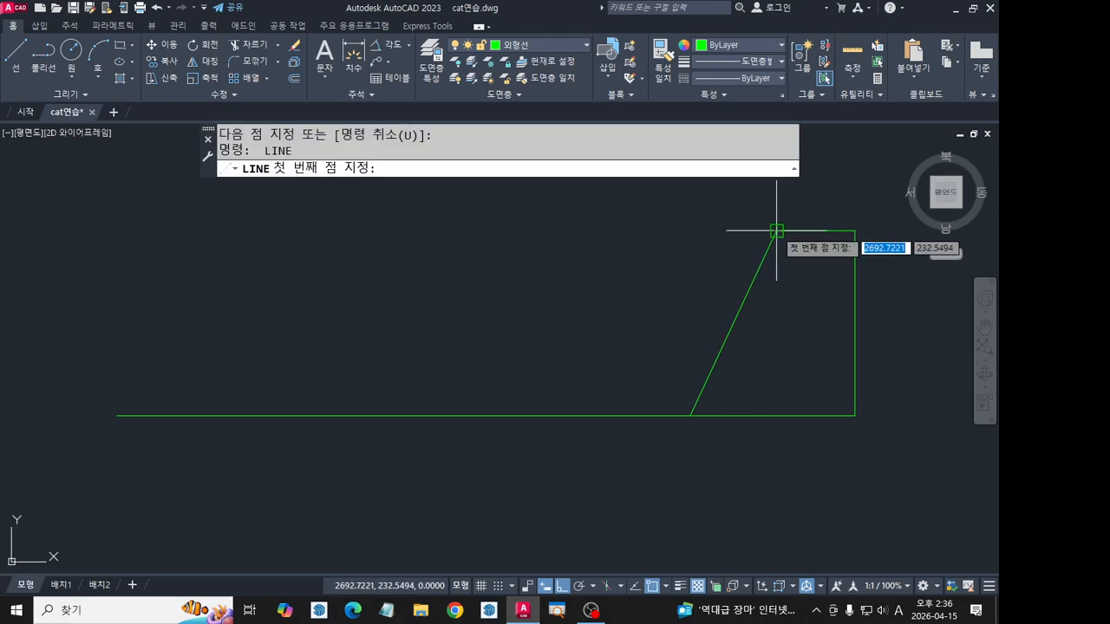
{"action": "left_click", "coordinate": [775, 231]}
{"action": "left_click", "coordinate": [125, 295]}
{"action": "key", "text": "Return"}
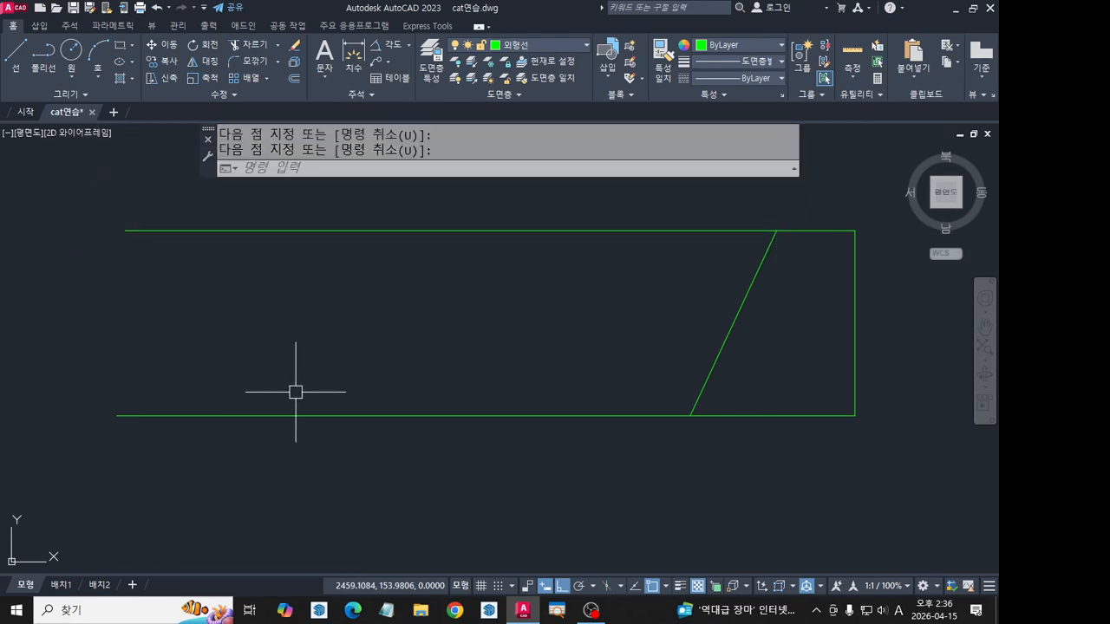
Draw a vertical line crossing both projection lines between the FRONT view area and the RIGHT outline.
{"action": "middle_click_drag", "start_coordinate": [154, 299], "coordinate": [177, 304]}
{"action": "left_click", "coordinate": [15, 72]}
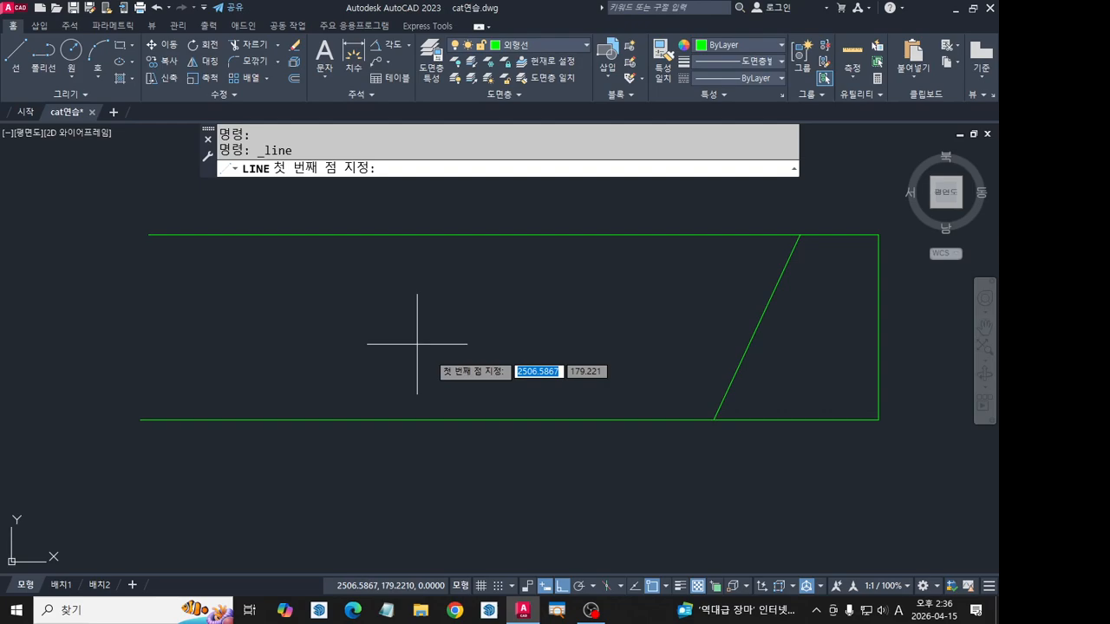
{"action": "left_click", "coordinate": [572, 449]}
{"action": "left_click", "coordinate": [565, 208]}
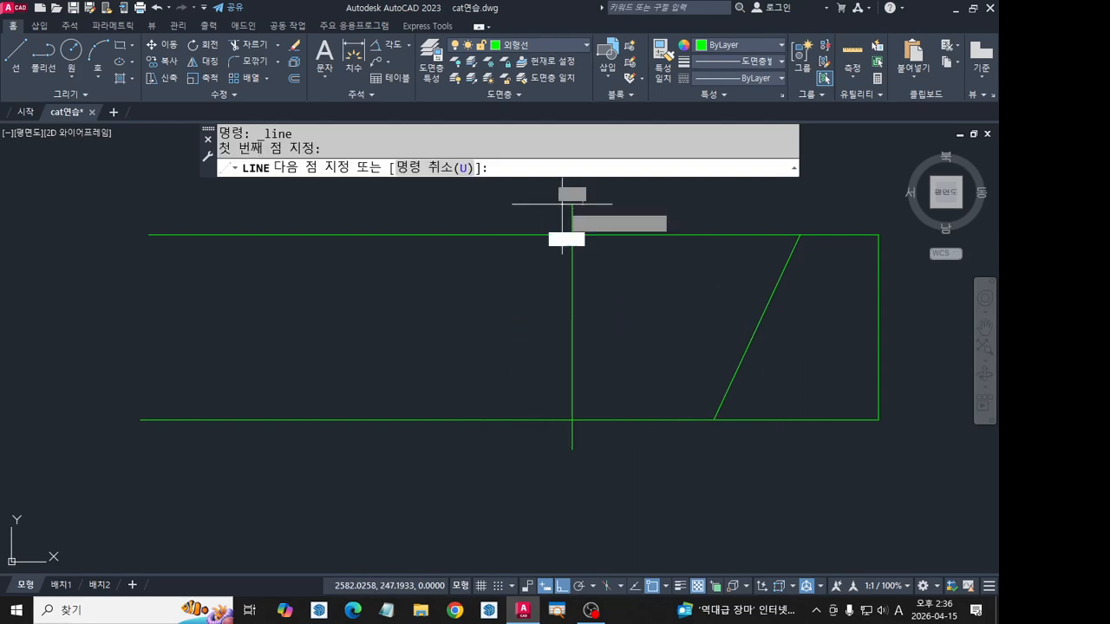
{"action": "key", "text": "Escape"}
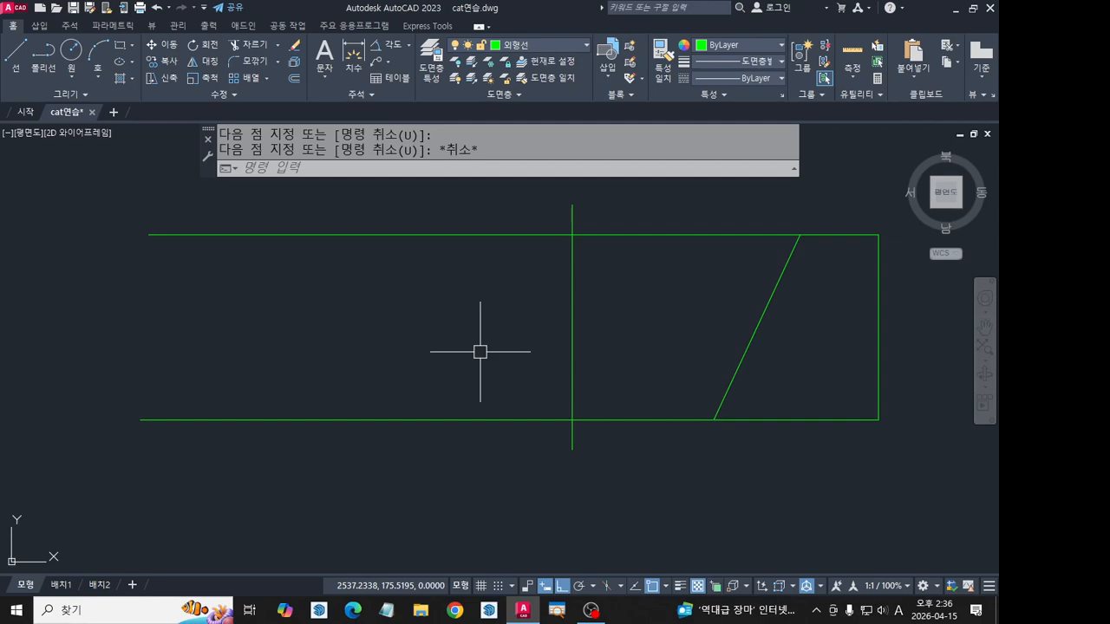
Draw a vertical projection line from the slot's left arc center in the earlier part's top view down through its front view.
{"action": "scroll", "coordinate": [310, 327], "scroll_direction": "down", "scroll_amount": 3}
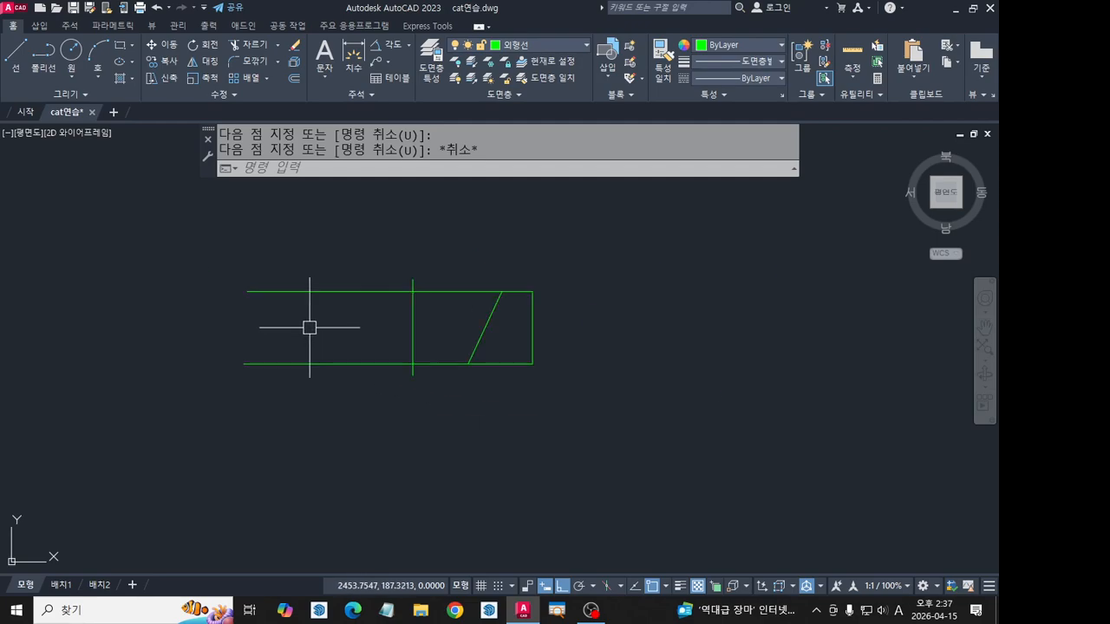
{"action": "scroll", "coordinate": [309, 327], "scroll_direction": "down", "scroll_amount": 3}
{"action": "middle_click_drag", "start_coordinate": [217, 348], "coordinate": [881, 359]}
{"action": "scroll", "coordinate": [436, 383], "scroll_direction": "up", "scroll_amount": 4}
{"action": "scroll", "coordinate": [457, 339], "scroll_direction": "down", "scroll_amount": 2}
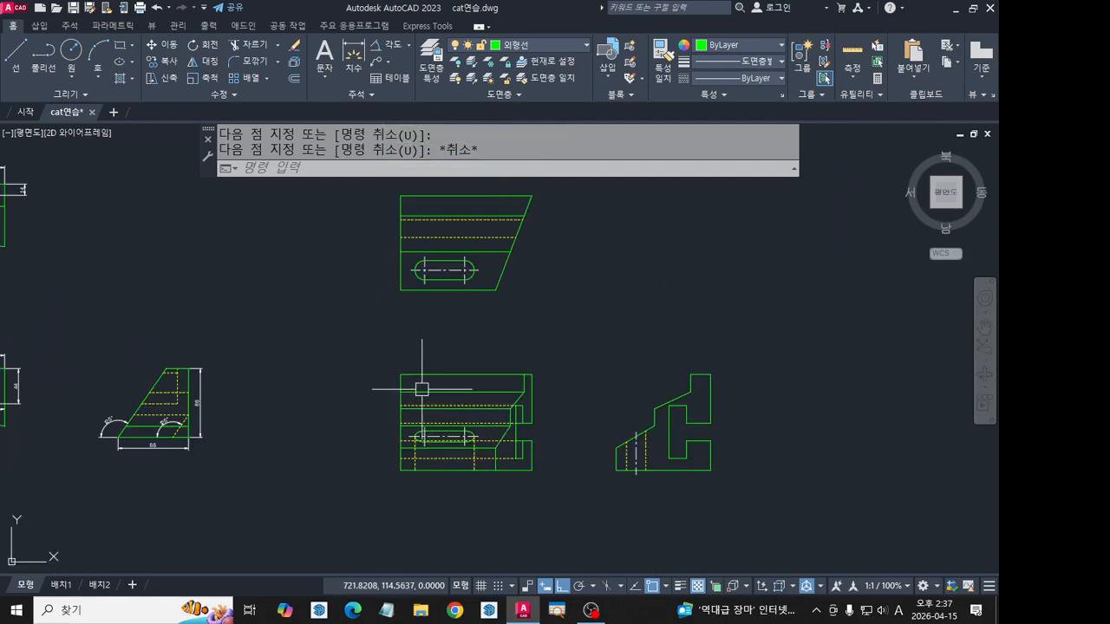
{"action": "left_click", "coordinate": [16, 52]}
{"action": "left_click", "coordinate": [425, 270]}
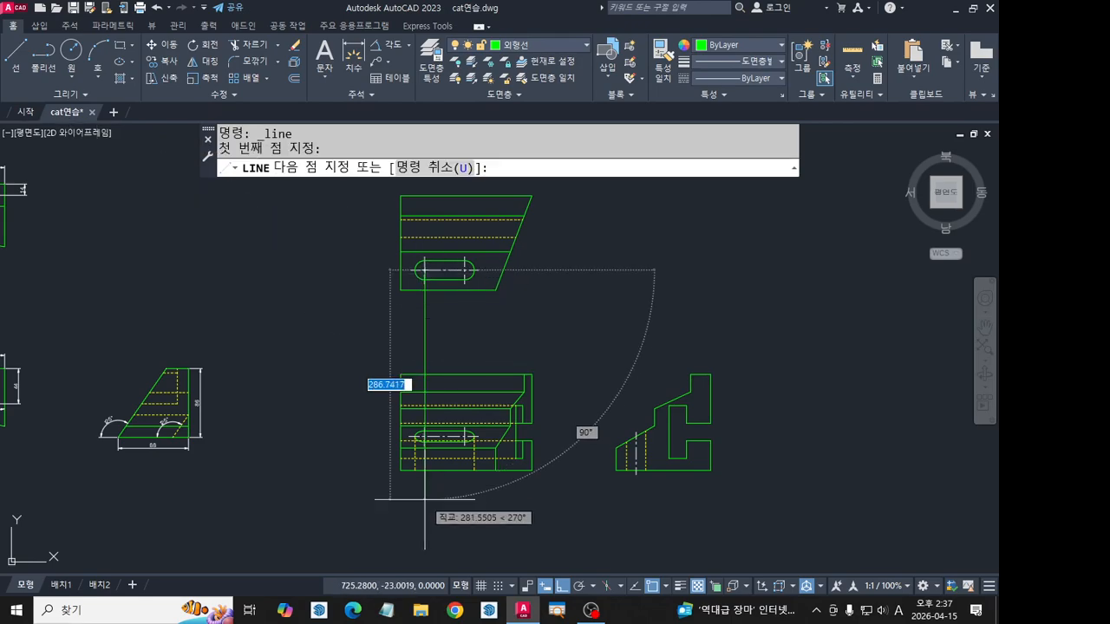
{"action": "left_click", "coordinate": [425, 513]}
{"action": "key", "text": "Return"}
Draw a projection line from the same slot center horizontally past the top view and down through the side view.
{"action": "key", "text": "Return"}
{"action": "left_click", "coordinate": [427, 270]}
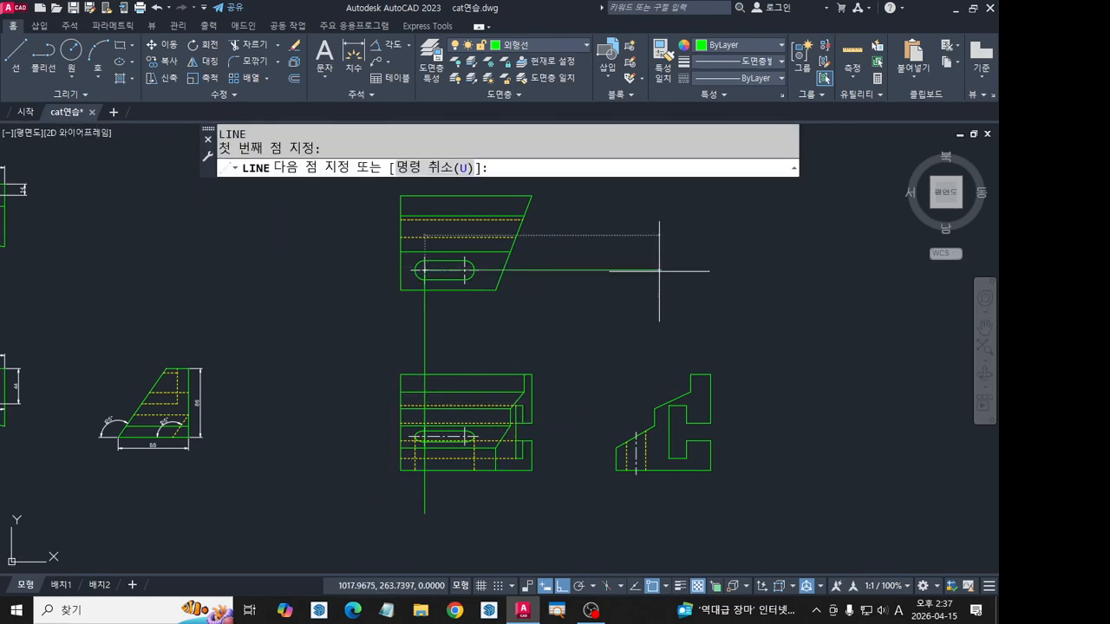
{"action": "left_click", "coordinate": [659, 271]}
{"action": "left_click", "coordinate": [659, 516]}
{"action": "key", "text": "Return"}
Draw a horizontal line from the side view's inner notch corner across the front view, and undo all the trial projection lines.
{"action": "key", "text": "Return"}
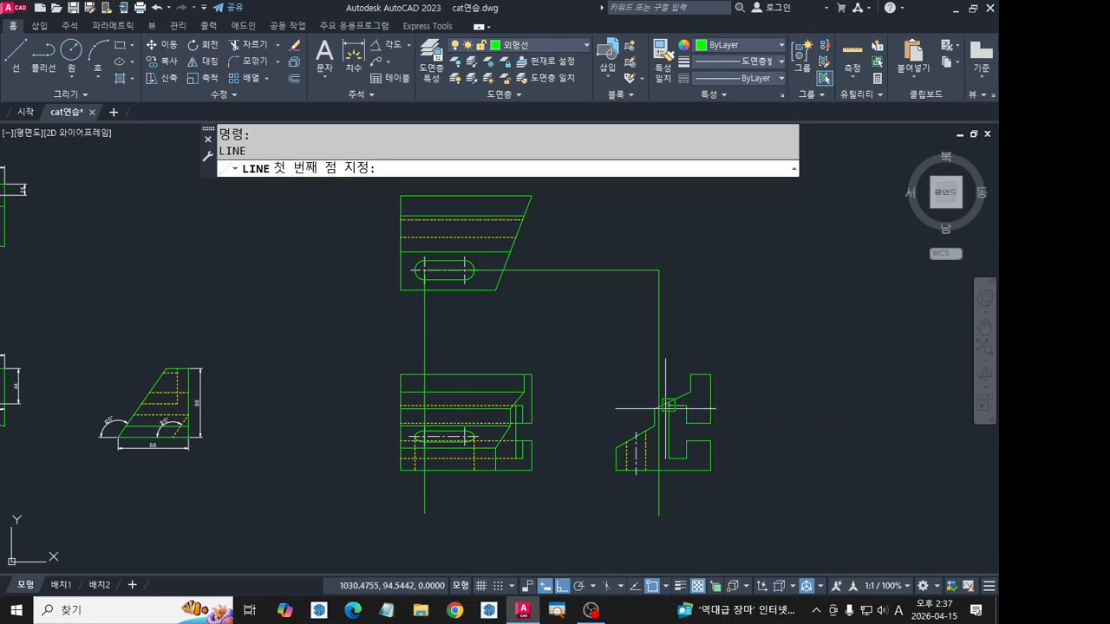
{"action": "left_click", "coordinate": [668, 405]}
{"action": "left_click", "coordinate": [385, 405]}
{"action": "key", "text": "Return"}
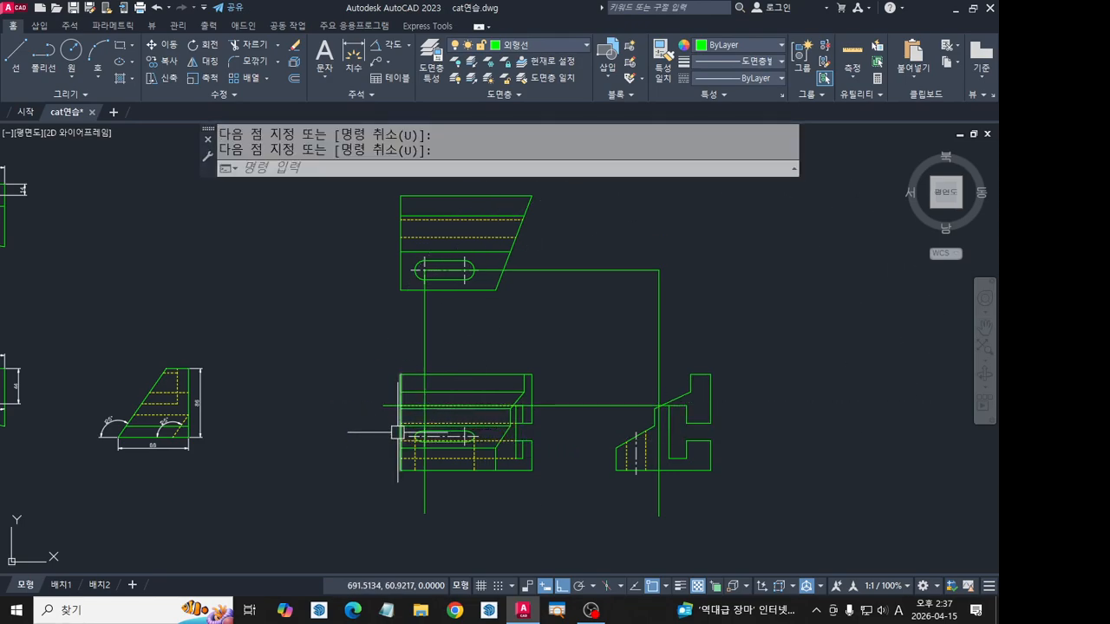
{"action": "key", "text": "ctrl+z"}
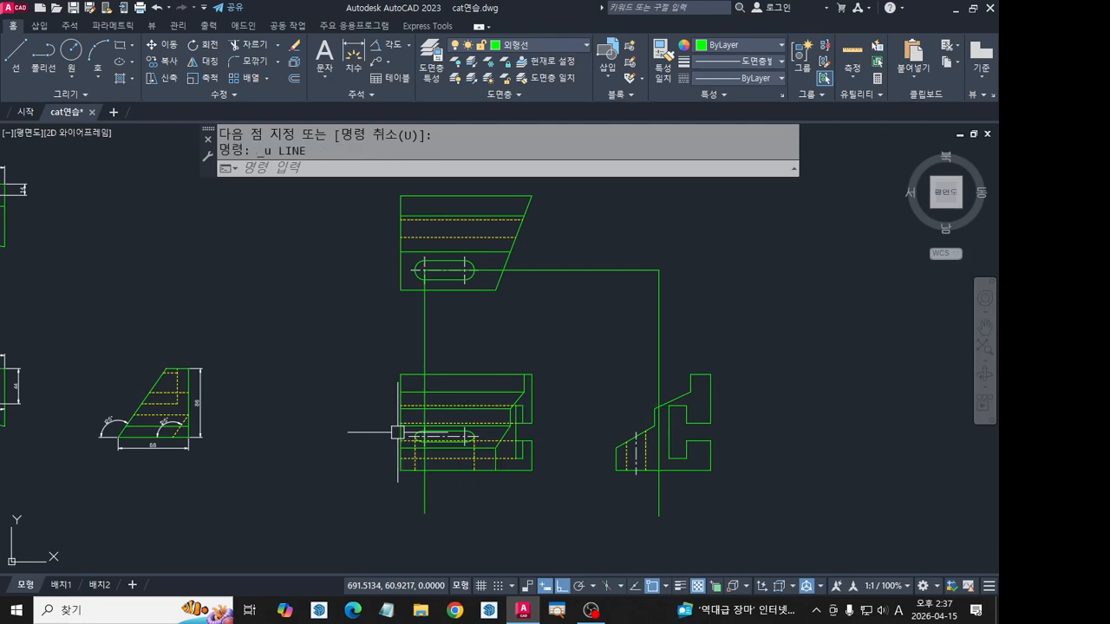
{"action": "key", "text": "ctrl+z"}
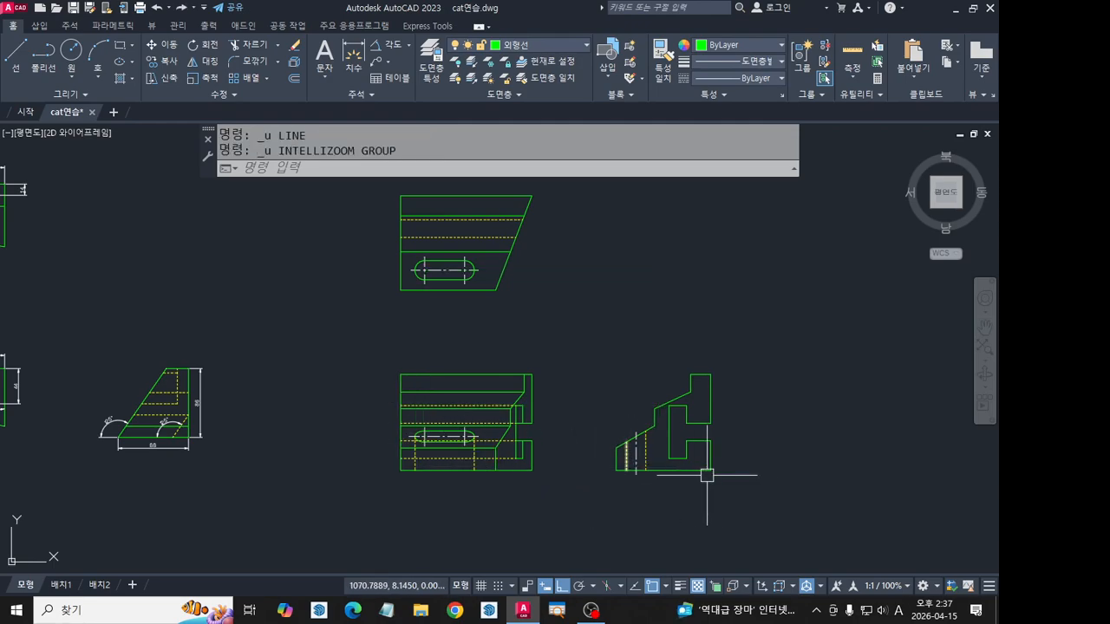
Examine the overall shape and base dimension of the FRONT view in the reference image.
{"action": "middle_click_drag", "start_coordinate": [707, 475], "coordinate": [179, 471]}
{"action": "middle_click_drag", "start_coordinate": [706, 471], "coordinate": [73, 484]}
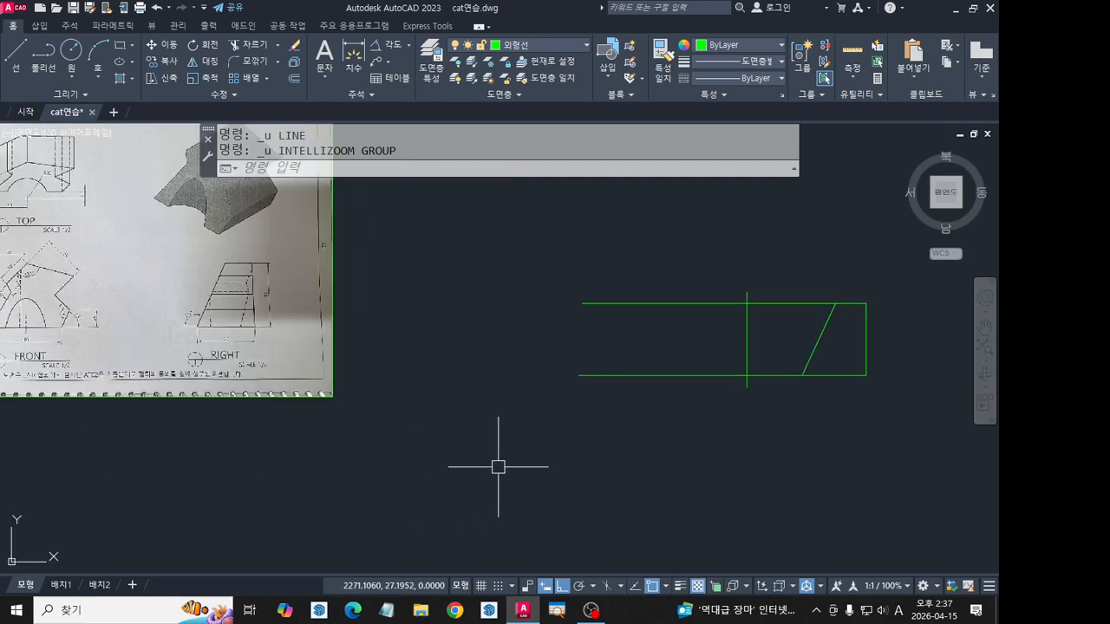
{"action": "scroll", "coordinate": [669, 320], "scroll_direction": "up", "scroll_amount": 2}
{"action": "mouse_move", "coordinate": [766, 389]}
{"action": "middle_mouse_down"}
{"action": "mouse_move", "coordinate": [758, 414]}
{"action": "mouse_move", "coordinate": [1032, 431]}
{"action": "middle_mouse_up"}
{"action": "middle_click_drag", "start_coordinate": [160, 425], "coordinate": [521, 425]}
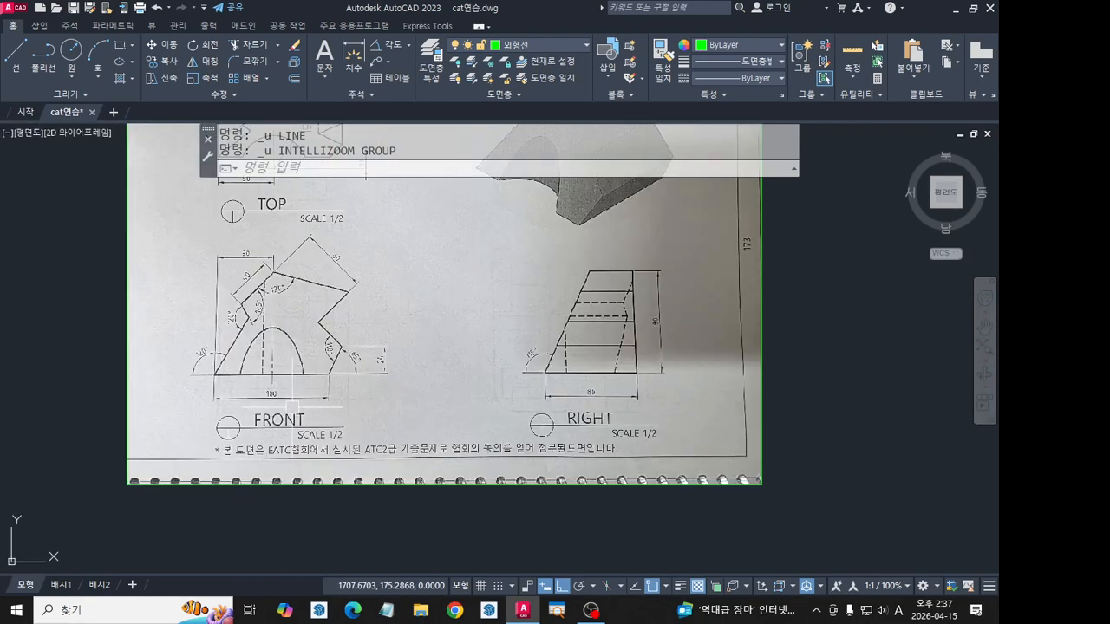
{"action": "scroll", "coordinate": [277, 405], "scroll_direction": "up", "scroll_amount": 4}
{"action": "scroll", "coordinate": [224, 400], "scroll_direction": "down", "scroll_amount": 2}
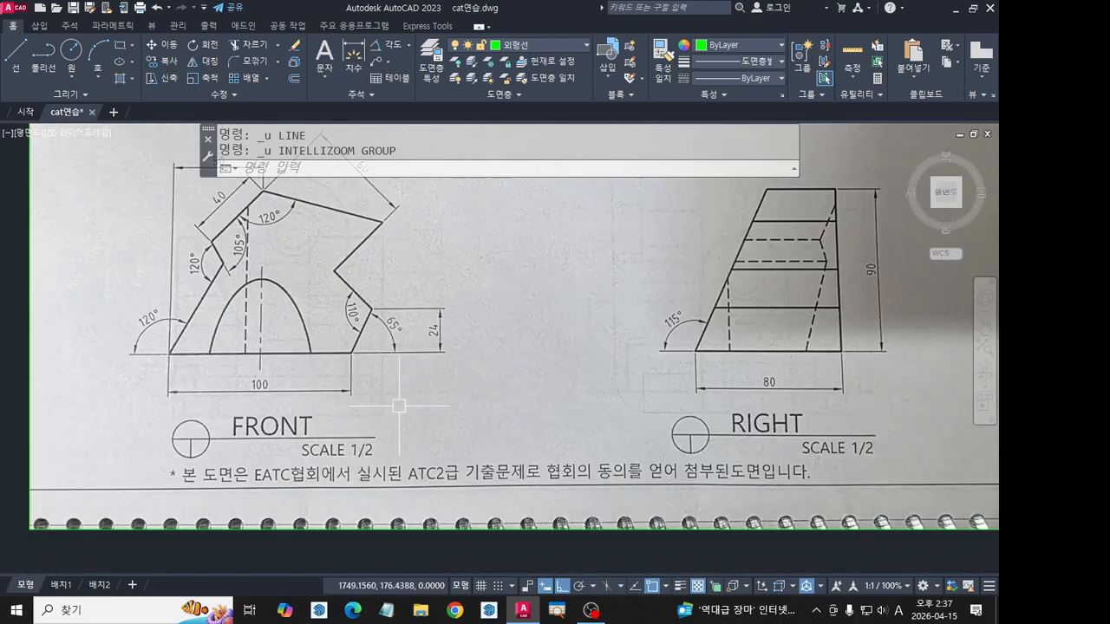
Erase the upper projection line and trim the lower one where it extends left of the vertical line.
{"action": "scroll", "coordinate": [306, 414], "scroll_direction": "down", "scroll_amount": 4}
{"action": "middle_click_drag", "start_coordinate": [606, 424], "coordinate": [136, 417]}
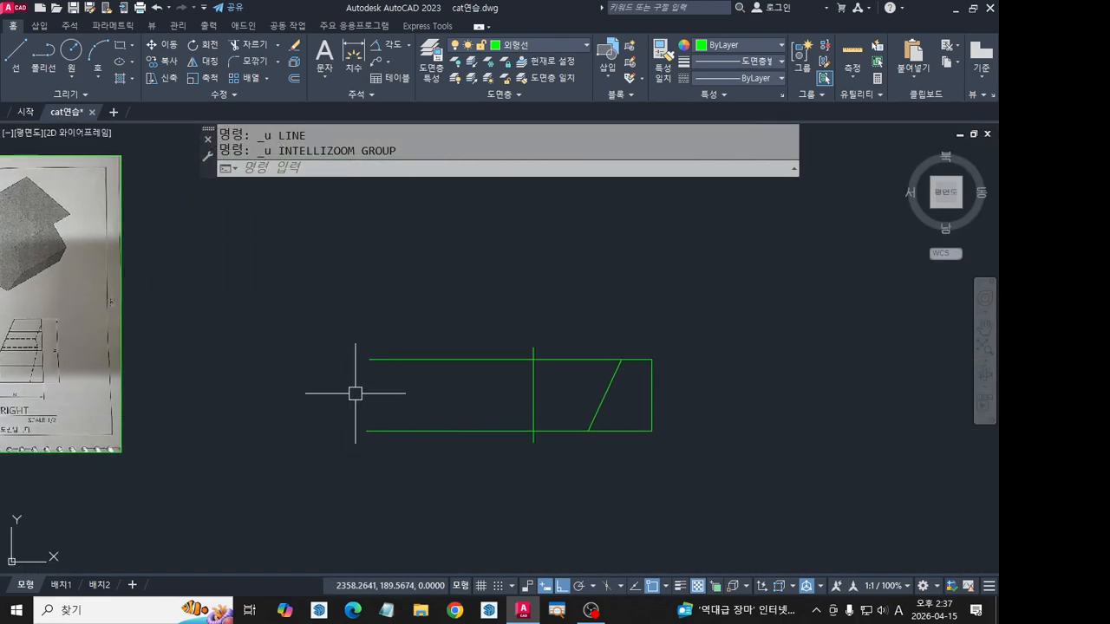
{"action": "left_click", "coordinate": [451, 362]}
{"action": "key", "text": "Delete"}
{"action": "scroll", "coordinate": [555, 438], "scroll_direction": "up", "scroll_amount": 4}
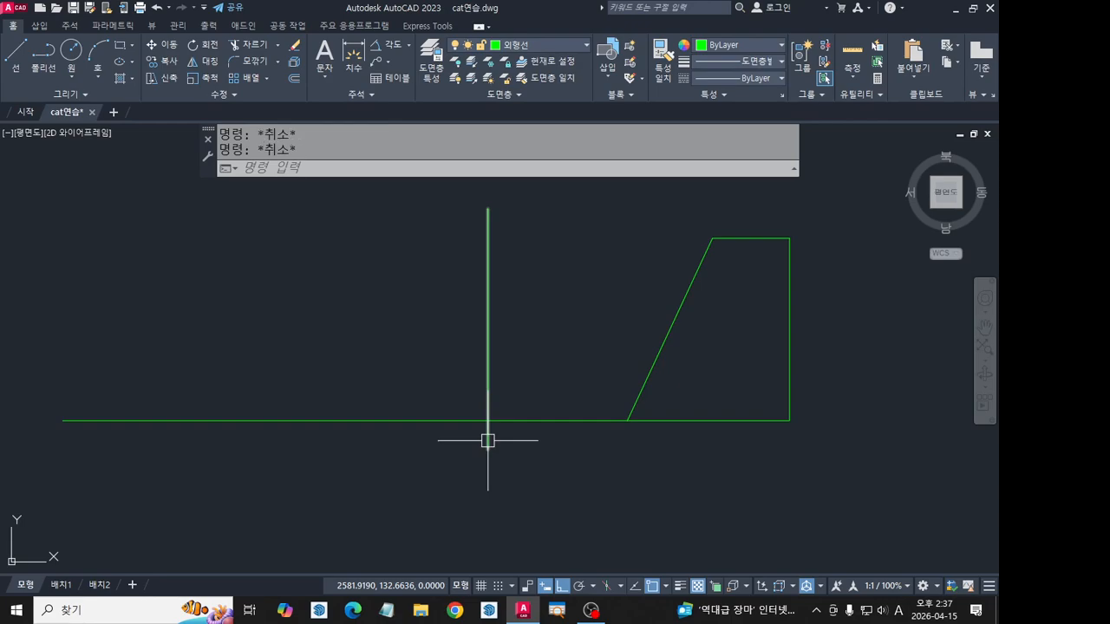
{"action": "type", "text": "tr"}
{"action": "key", "text": "Return"}
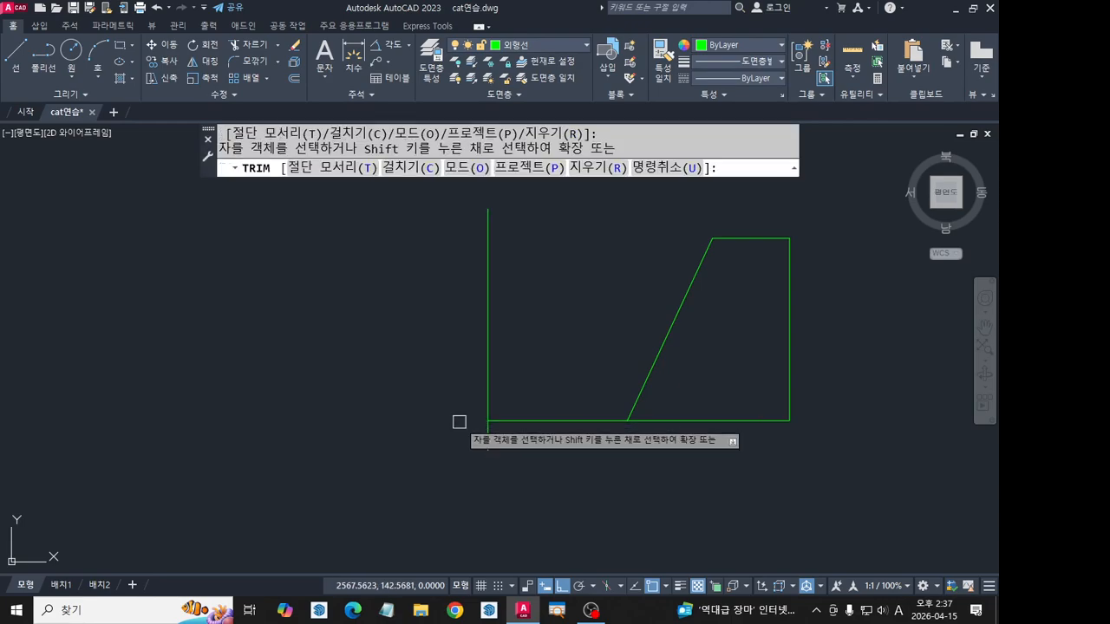
Draw a 100 mm horizontal base line leftward from the intersection of the vertical line and the lower projection line.
{"action": "middle_click_drag", "start_coordinate": [428, 446], "coordinate": [463, 447]}
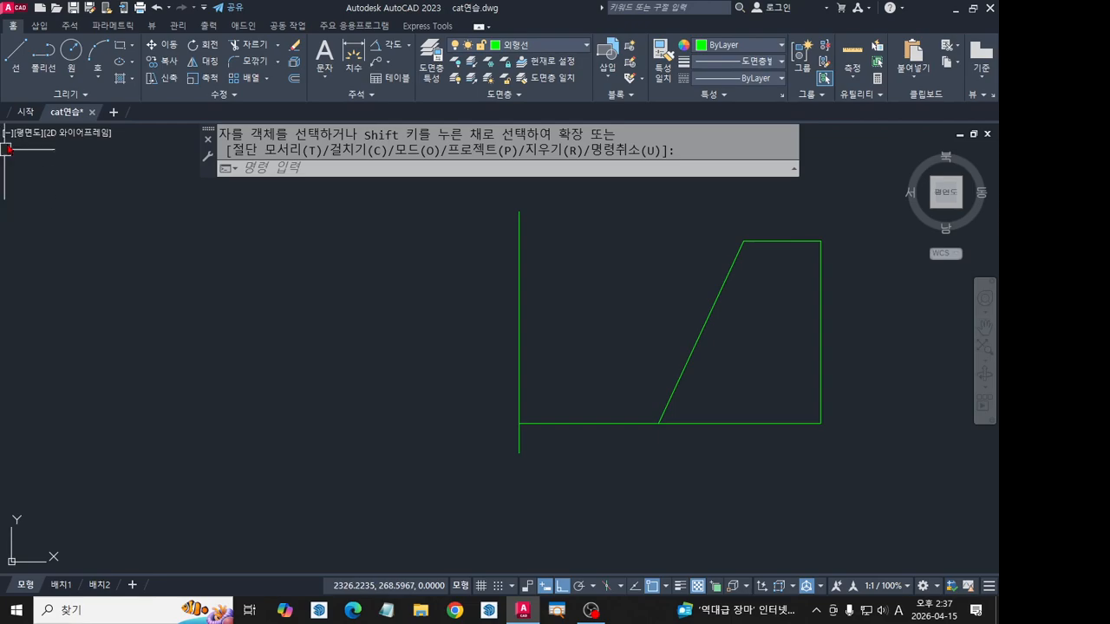
{"action": "left_click", "coordinate": [29, 75]}
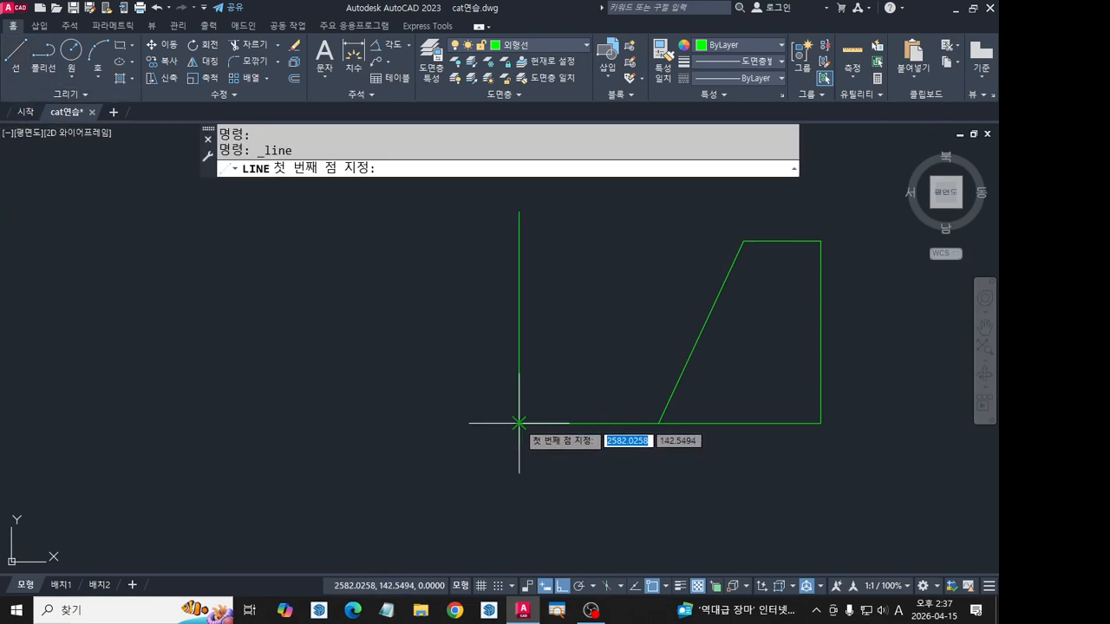
{"action": "left_click", "coordinate": [519, 425]}
{"action": "type", "text": "100"}
{"action": "key", "text": "Return"}
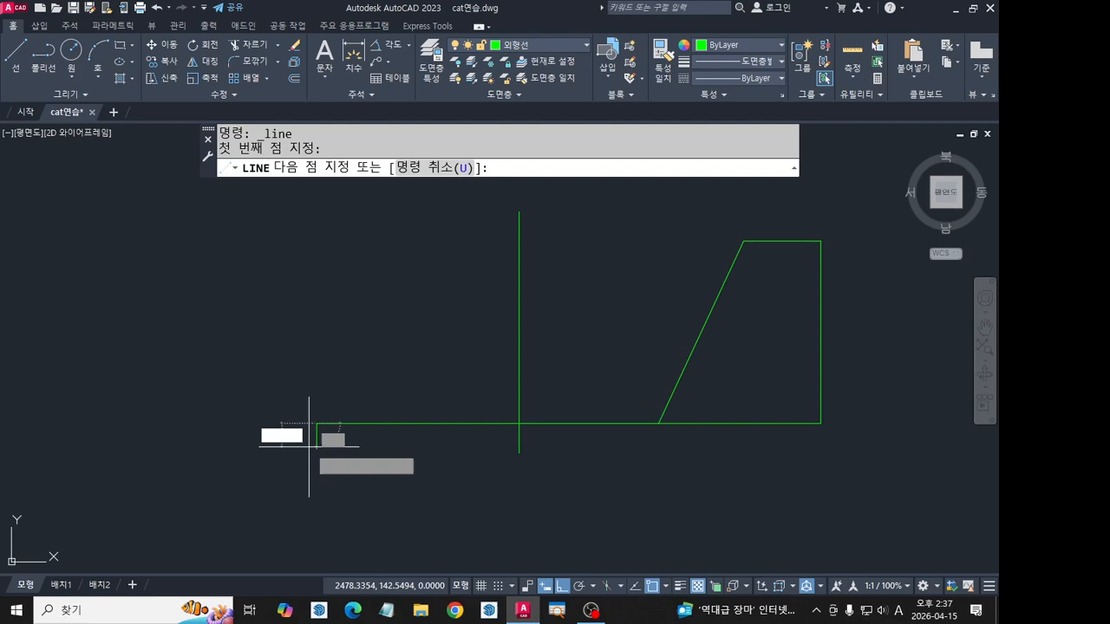
{"action": "key", "text": "Return"}
Erase the vertical construction line and the leftover projection segment between the 100 mm base line and the RIGHT outline.
{"action": "left_click", "coordinate": [519, 368]}
{"action": "key", "text": "Delete"}
{"action": "left_click", "coordinate": [567, 424]}
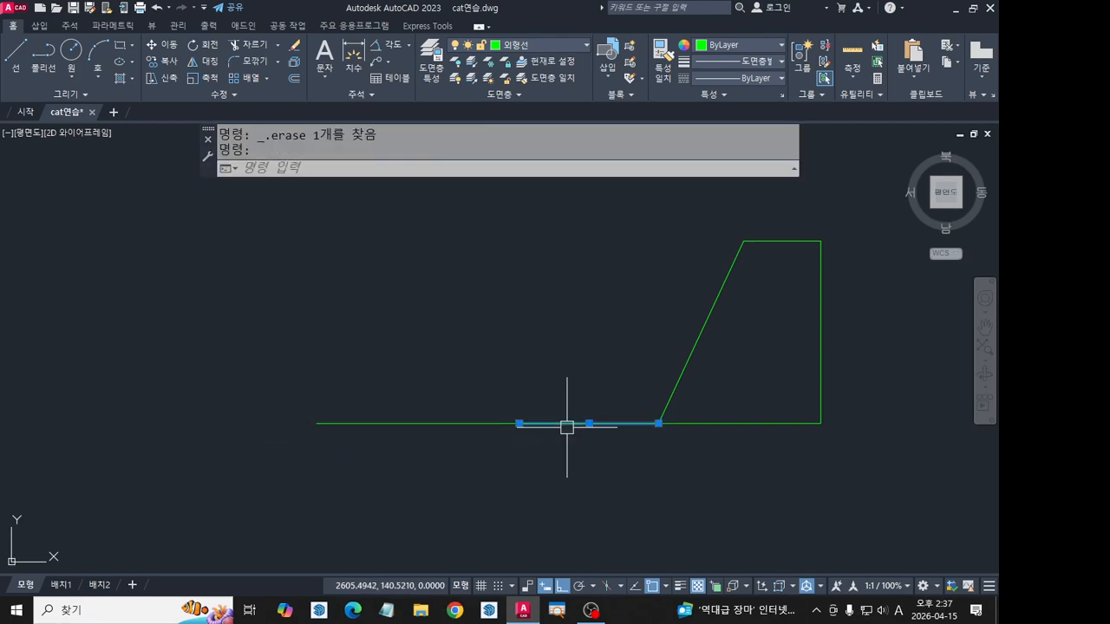
{"action": "key", "text": "Delete"}
Move the 100 mm base line slightly farther left, away from the RIGHT outline, keeping it at the same height.
{"action": "middle_click_drag", "start_coordinate": [541, 524], "coordinate": [647, 527]}
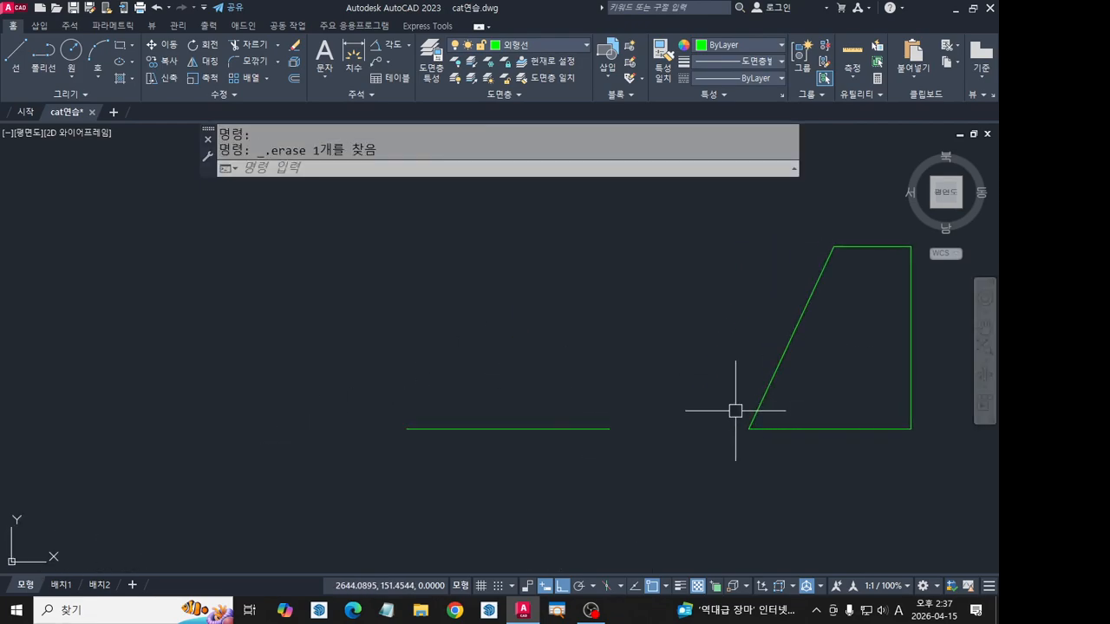
{"action": "middle_click_drag", "start_coordinate": [570, 474], "coordinate": [594, 474]}
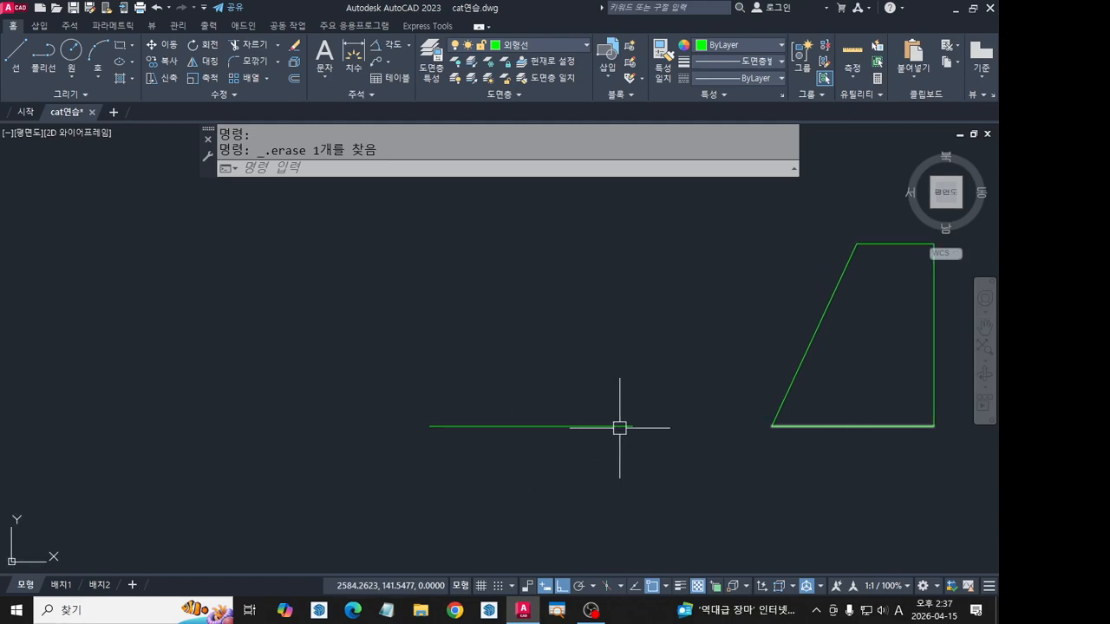
{"action": "middle_click_drag", "start_coordinate": [626, 441], "coordinate": [732, 441]}
{"action": "left_click", "coordinate": [159, 46]}
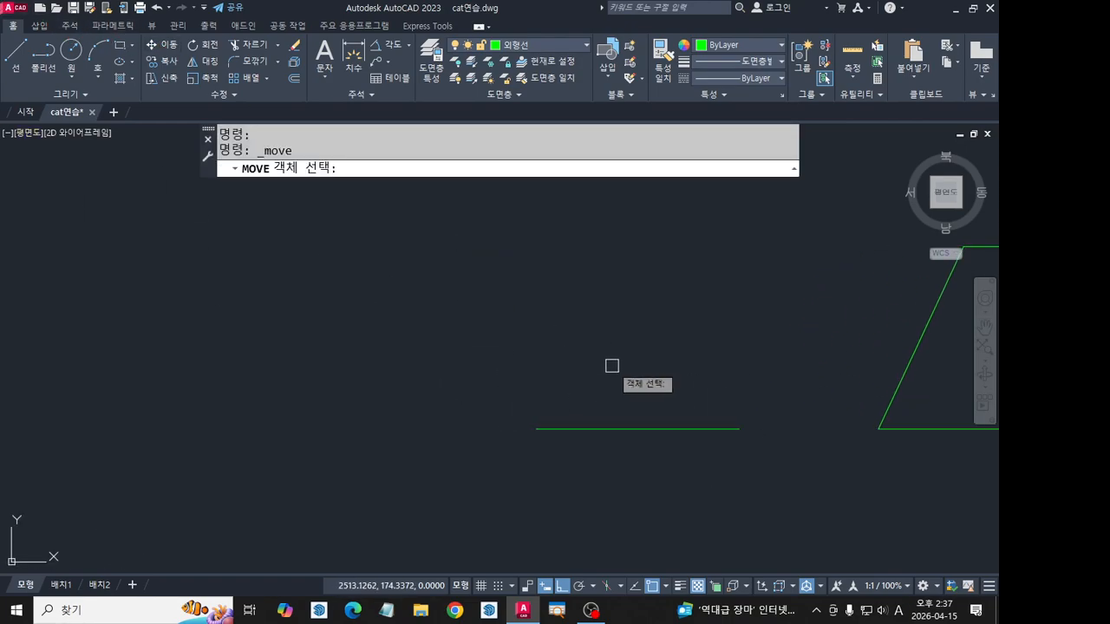
{"action": "left_click", "coordinate": [657, 430]}
{"action": "key", "text": "Return"}
{"action": "left_click", "coordinate": [653, 469]}
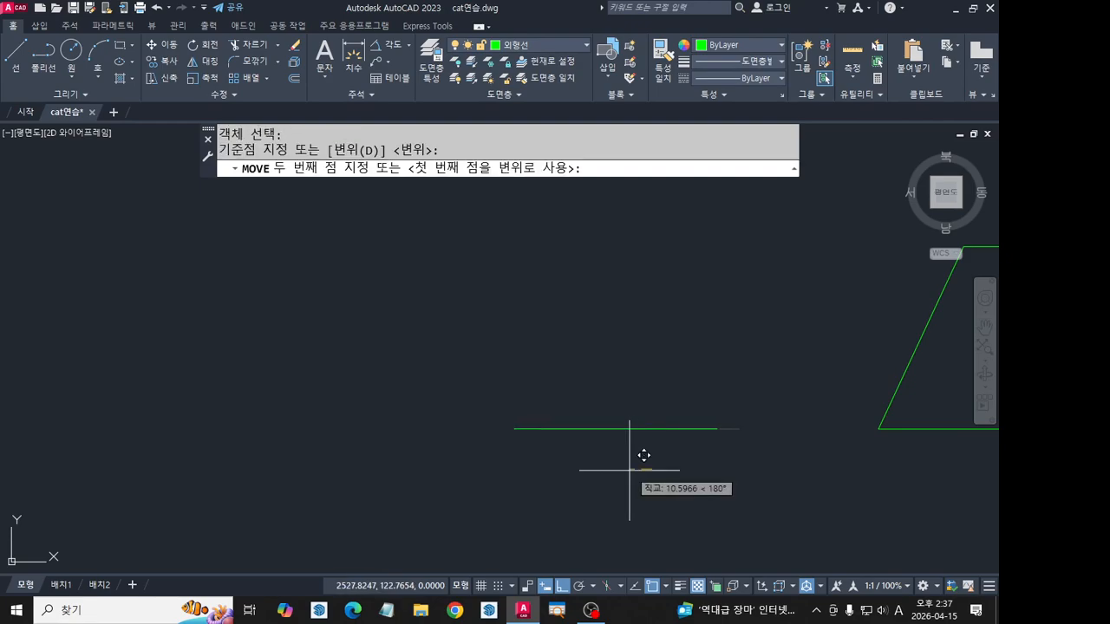
{"action": "left_click", "coordinate": [627, 466]}
Examine the angle and height dimensions at the lower right corner of the reference FRONT view, and return to the drawn base line.
{"action": "middle_click_drag", "start_coordinate": [540, 469], "coordinate": [507, 474]}
{"action": "middle_click_drag", "start_coordinate": [237, 339], "coordinate": [807, 360]}
{"action": "middle_click_drag", "start_coordinate": [157, 373], "coordinate": [686, 387]}
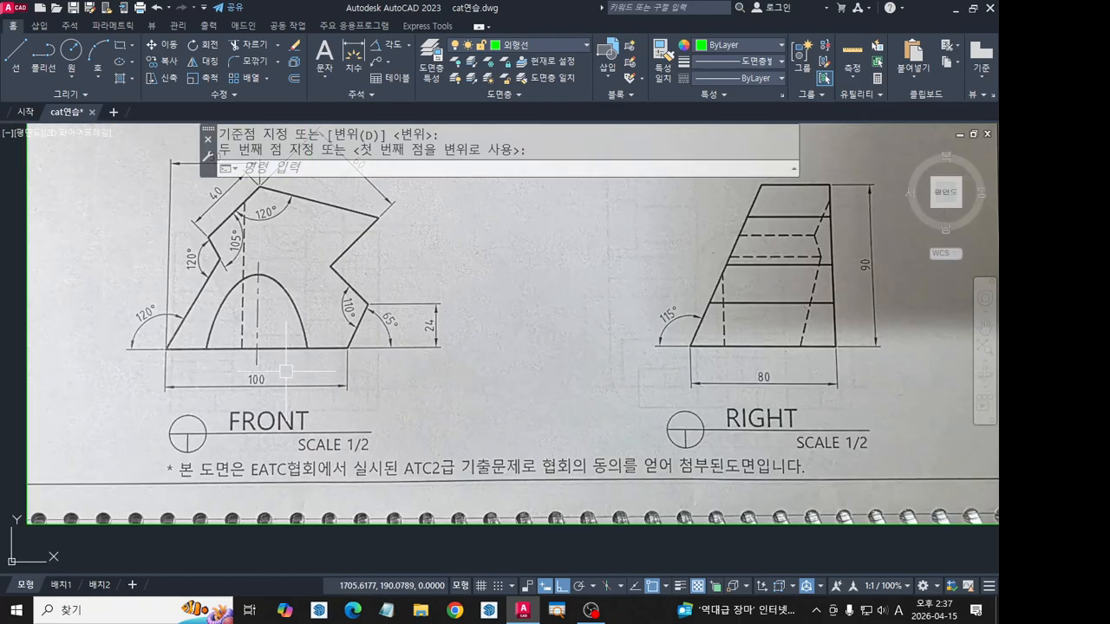
{"action": "scroll", "coordinate": [327, 341], "scroll_direction": "up", "scroll_amount": 2}
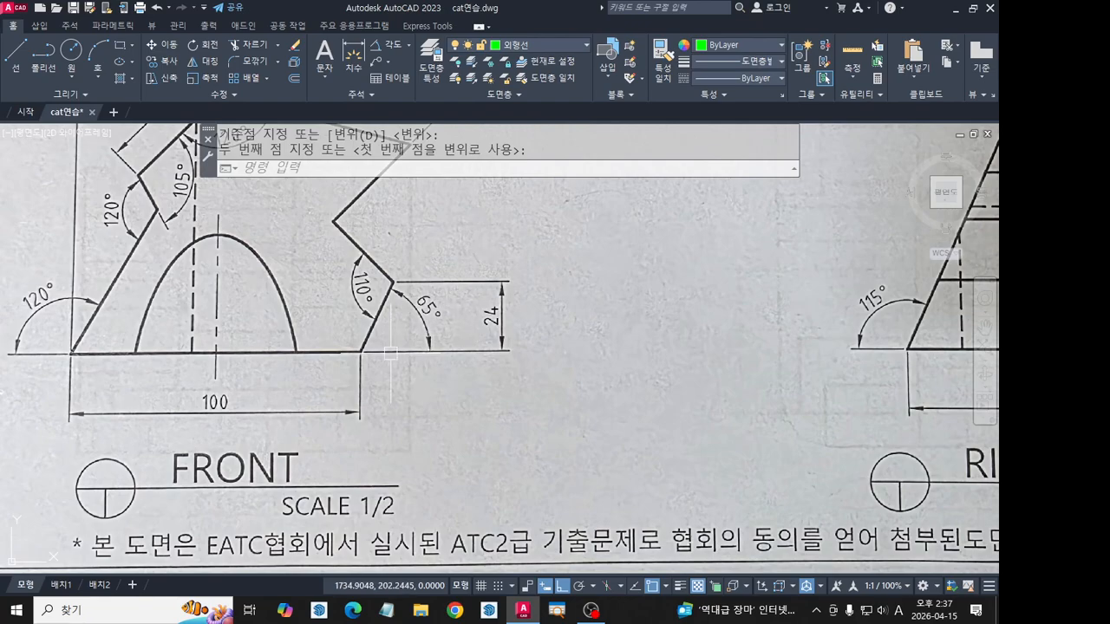
{"action": "scroll", "coordinate": [391, 353], "scroll_direction": "down", "scroll_amount": 2}
{"action": "middle_click_drag", "start_coordinate": [662, 360], "coordinate": [64, 364]}
{"action": "middle_click_drag", "start_coordinate": [621, 399], "coordinate": [2, 386]}
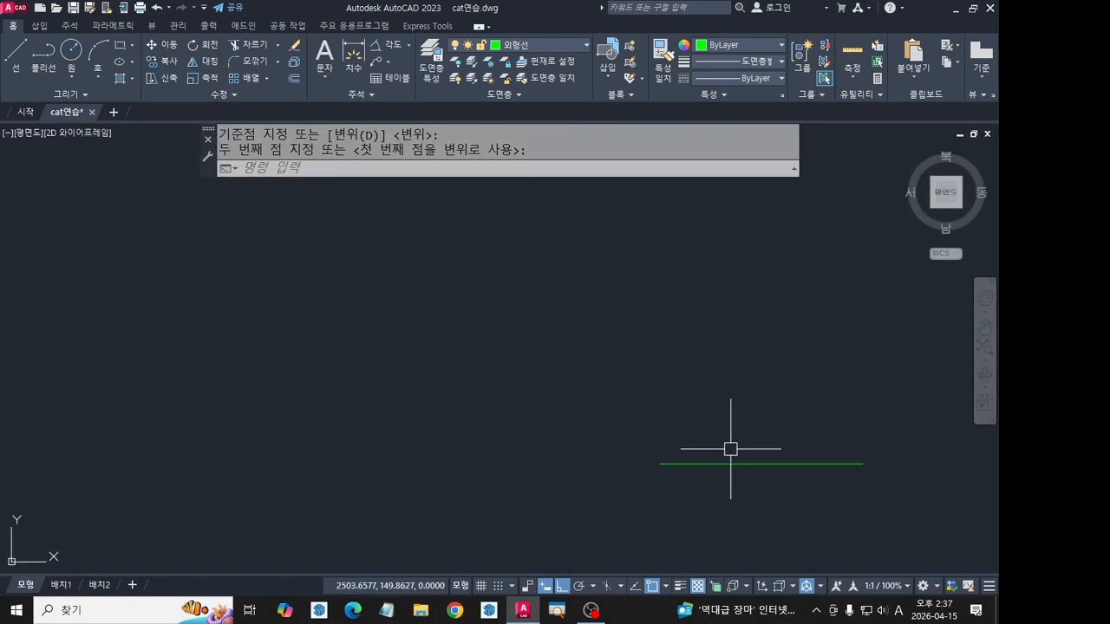
{"action": "mouse_move", "coordinate": [732, 451]}
{"action": "middle_mouse_down"}
{"action": "mouse_move", "coordinate": [171, 438]}
{"action": "mouse_move", "coordinate": [270, 363]}
{"action": "middle_mouse_up"}
{"action": "scroll", "coordinate": [165, 407], "scroll_direction": "up", "scroll_amount": 2}
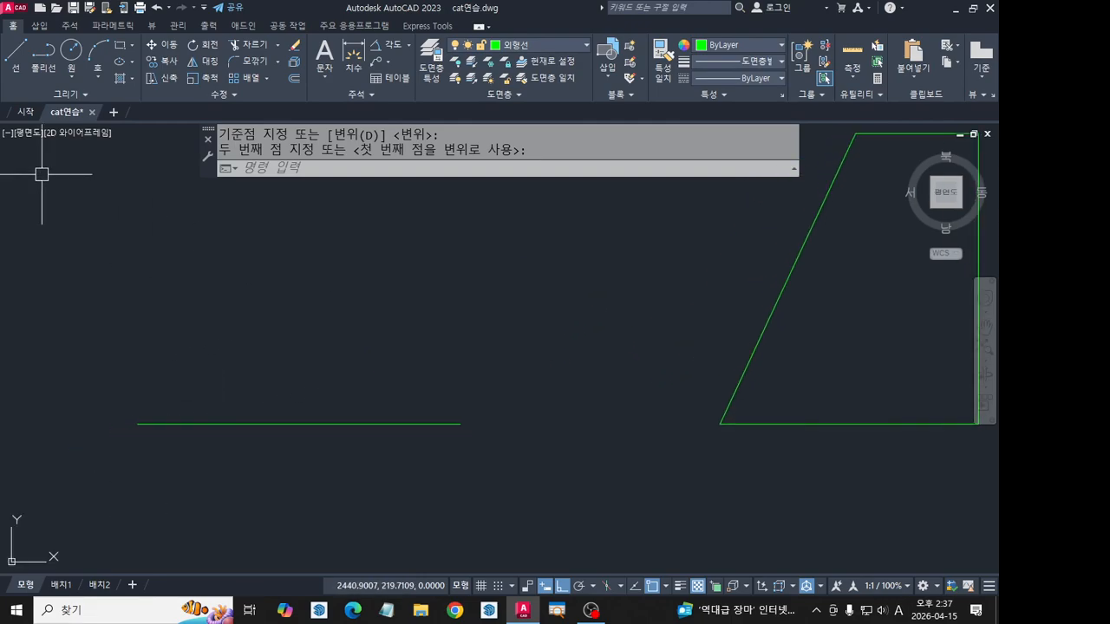
Draw a construction line at 65° through the right end of the 100 mm base line.
{"action": "left_click", "coordinate": [68, 94]}
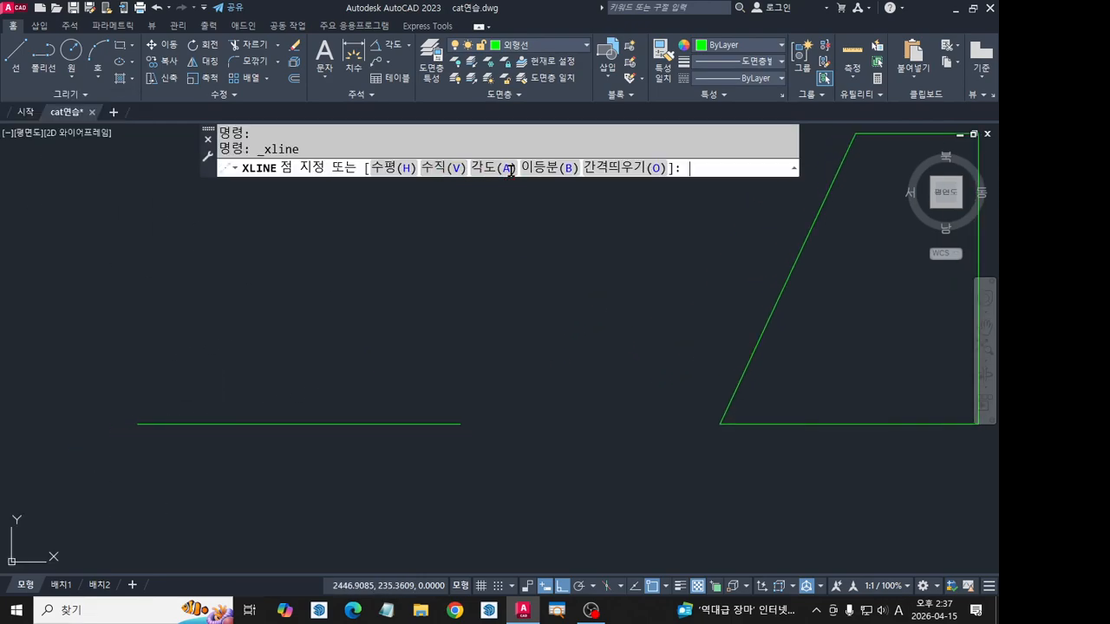
{"action": "left_click", "coordinate": [494, 168]}
{"action": "type", "text": "65"}
{"action": "key", "text": "Return"}
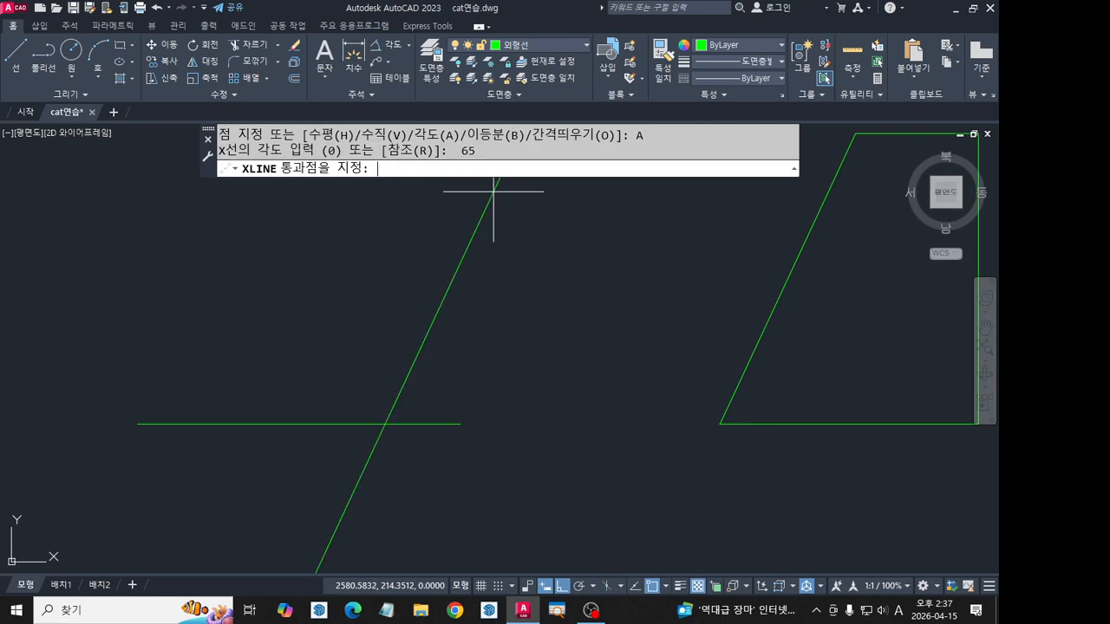
{"action": "left_click", "coordinate": [459, 424]}
{"action": "key", "text": "Return"}
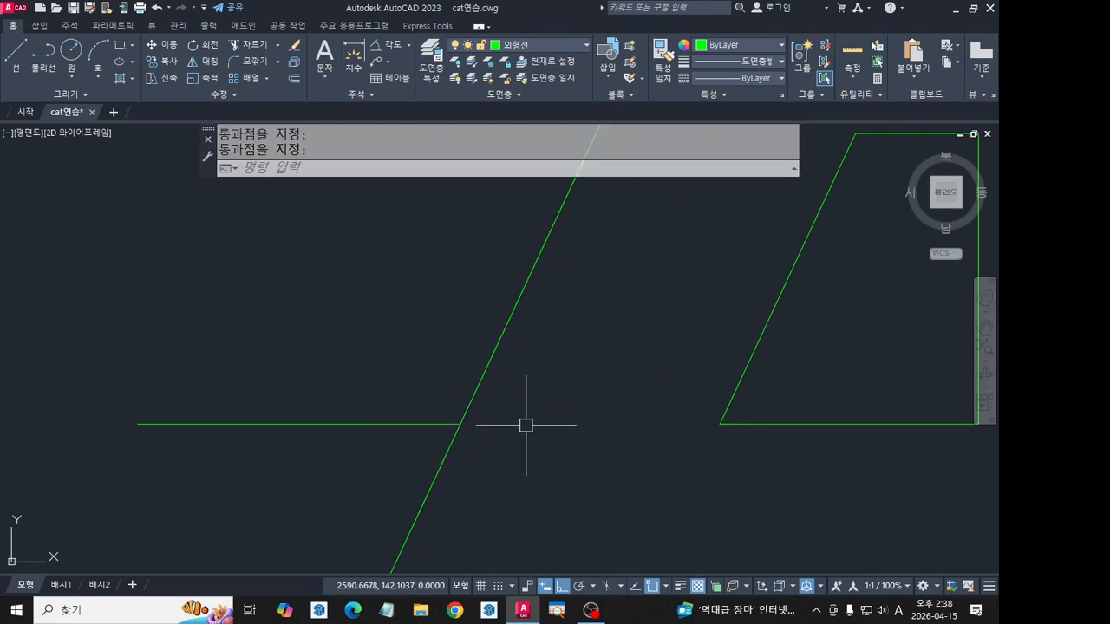
Offset the 100 mm base line 24 mm upward.
{"action": "type", "text": "o"}
{"action": "key", "text": "Return"}
{"action": "type", "text": "24"}
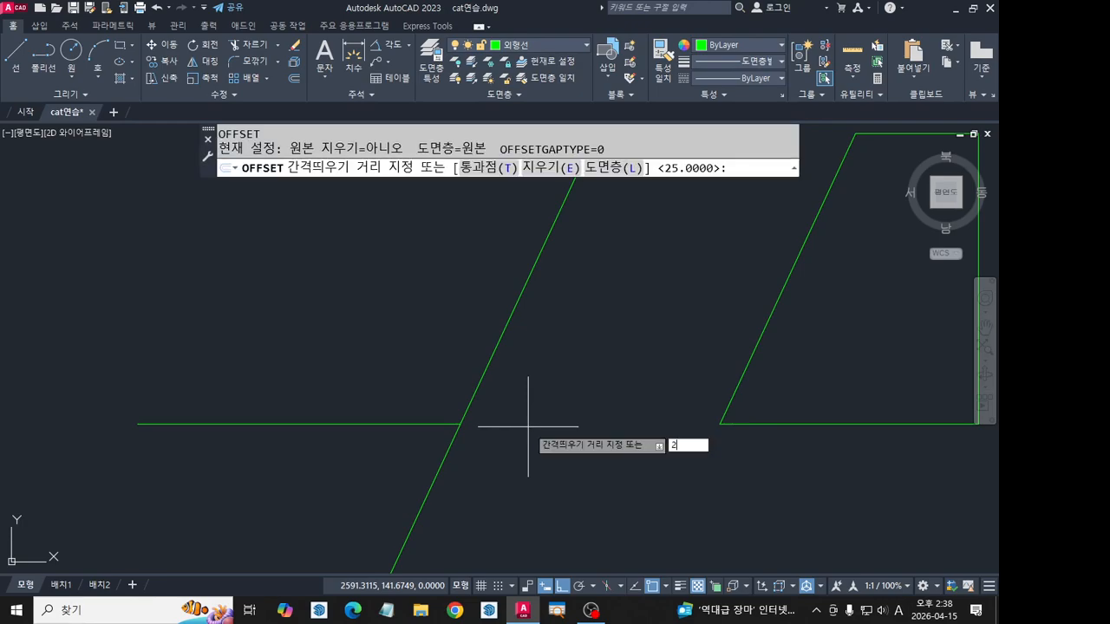
{"action": "key", "text": "Return"}
{"action": "left_click", "coordinate": [434, 425]}
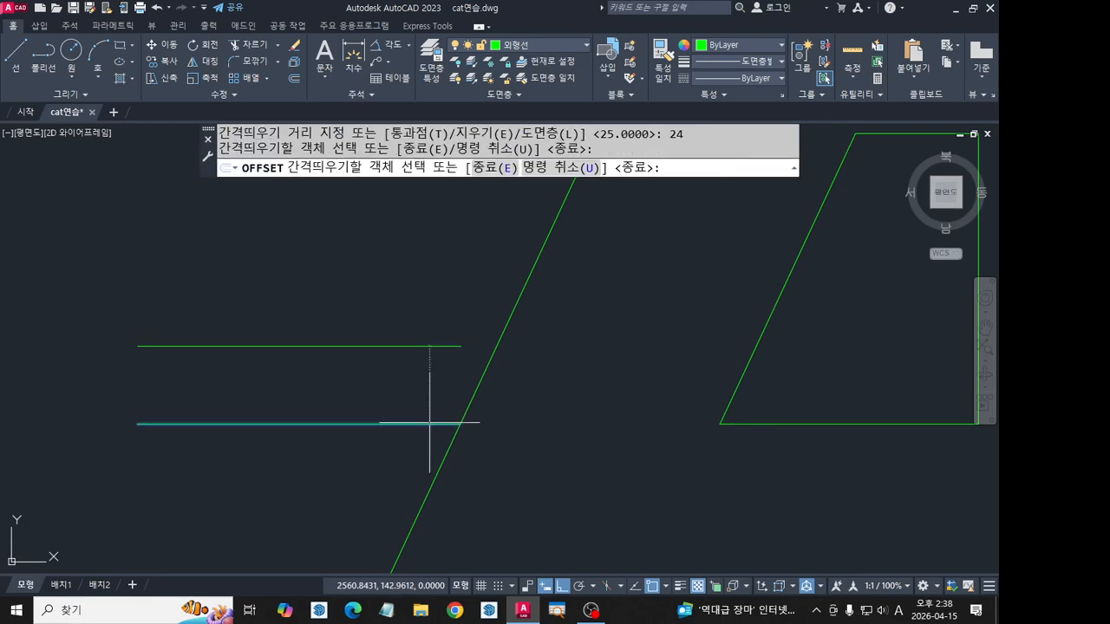
{"action": "left_click", "coordinate": [490, 342]}
{"action": "key", "text": "Return"}
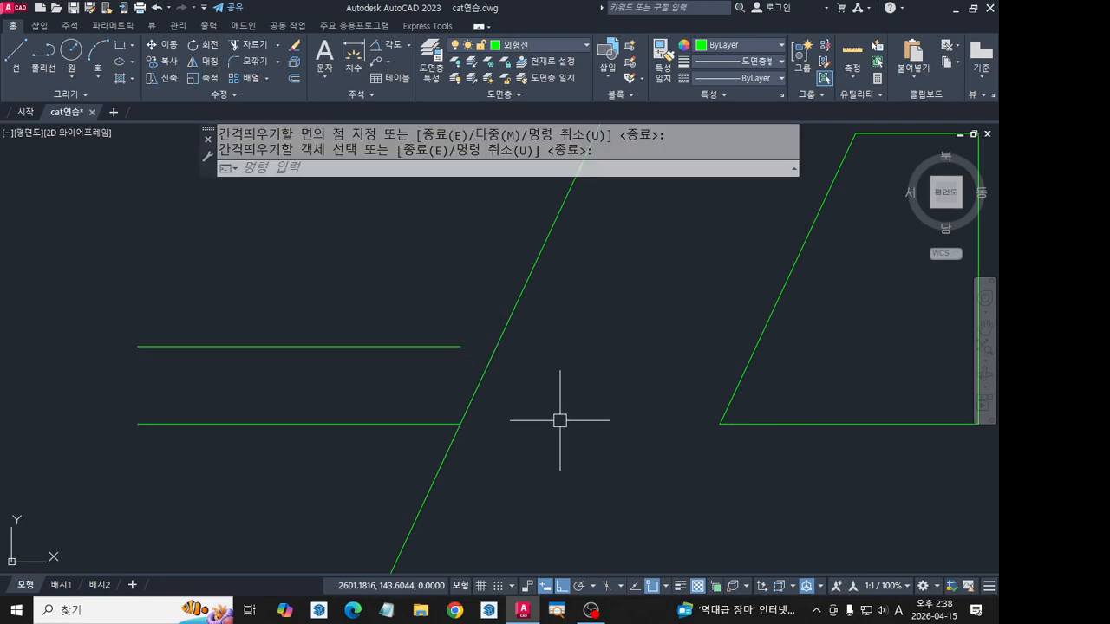
Trim the 65° line to the span between the base and offset lines using zero-radius fillets, and erase the offset line.
{"action": "left_click", "coordinate": [255, 61]}
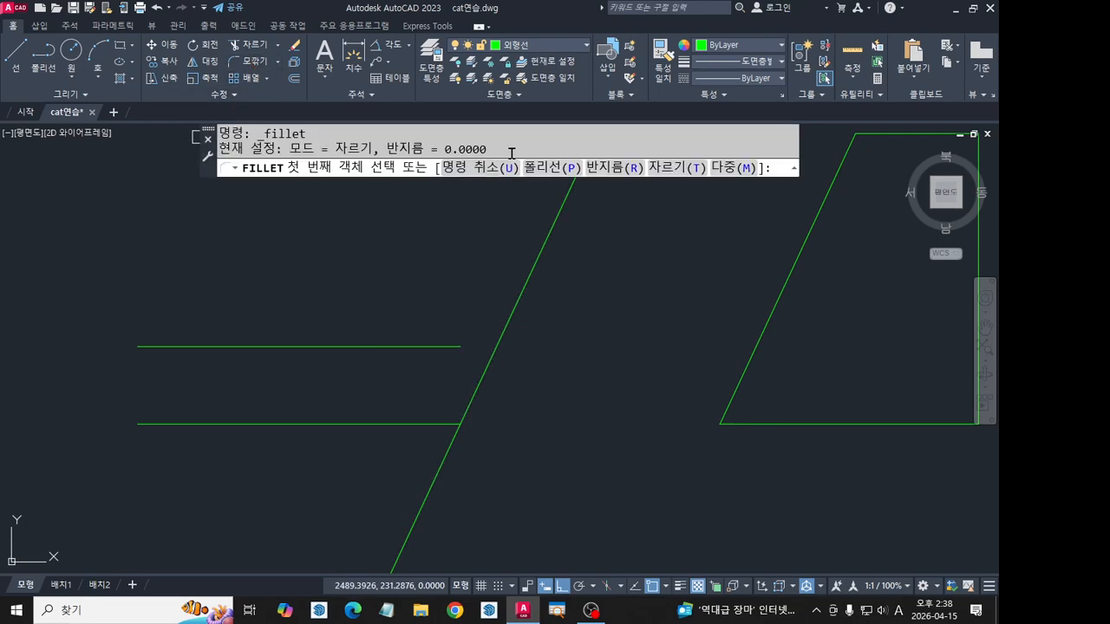
{"action": "left_click", "coordinate": [736, 171]}
{"action": "left_click", "coordinate": [428, 347]}
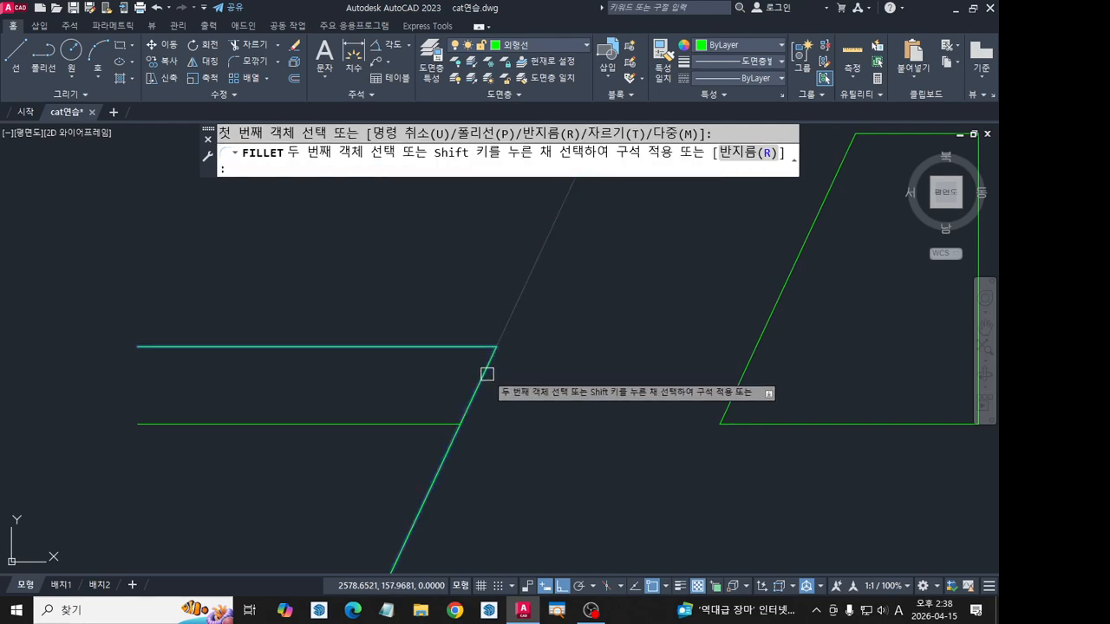
{"action": "left_click", "coordinate": [484, 377]}
{"action": "left_click", "coordinate": [436, 424]}
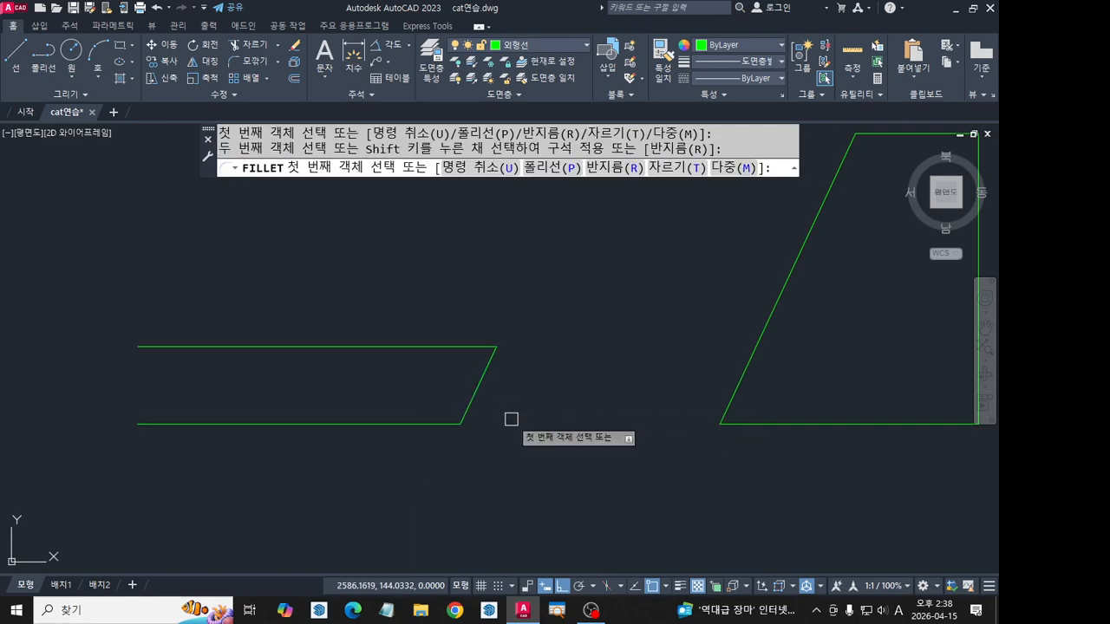
{"action": "key", "text": "Escape"}
{"action": "left_click", "coordinate": [451, 347]}
{"action": "key", "text": "Delete"}
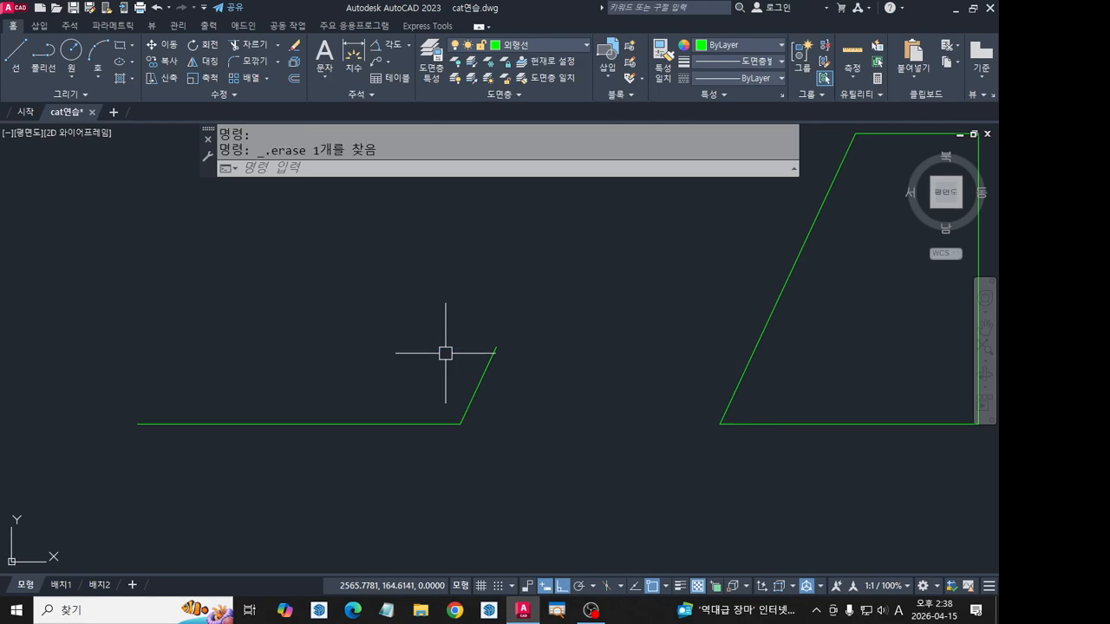
Examine the 110° and 65° angles at the lower right corner of the reference FRONT view.
{"action": "middle_click_drag", "start_coordinate": [285, 373], "coordinate": [755, 378]}
{"action": "scroll", "coordinate": [753, 378], "scroll_direction": "down", "scroll_amount": 2}
{"action": "middle_click_drag", "start_coordinate": [310, 386], "coordinate": [519, 428]}
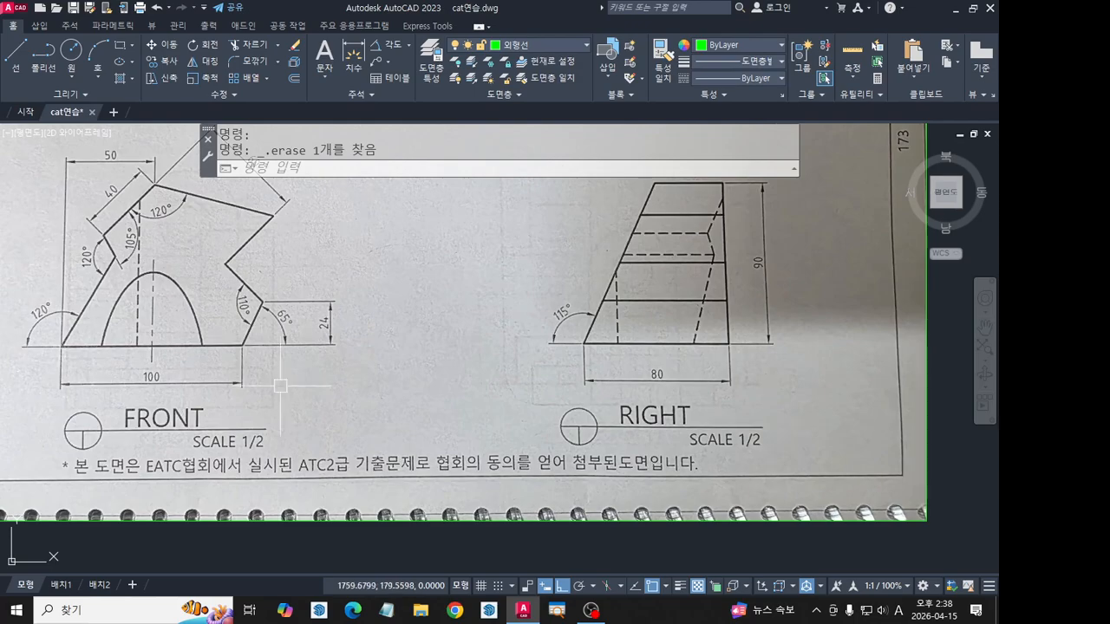
{"action": "scroll", "coordinate": [285, 379], "scroll_direction": "up", "scroll_amount": 6}
{"action": "scroll", "coordinate": [393, 403], "scroll_direction": "down", "scroll_amount": 2}
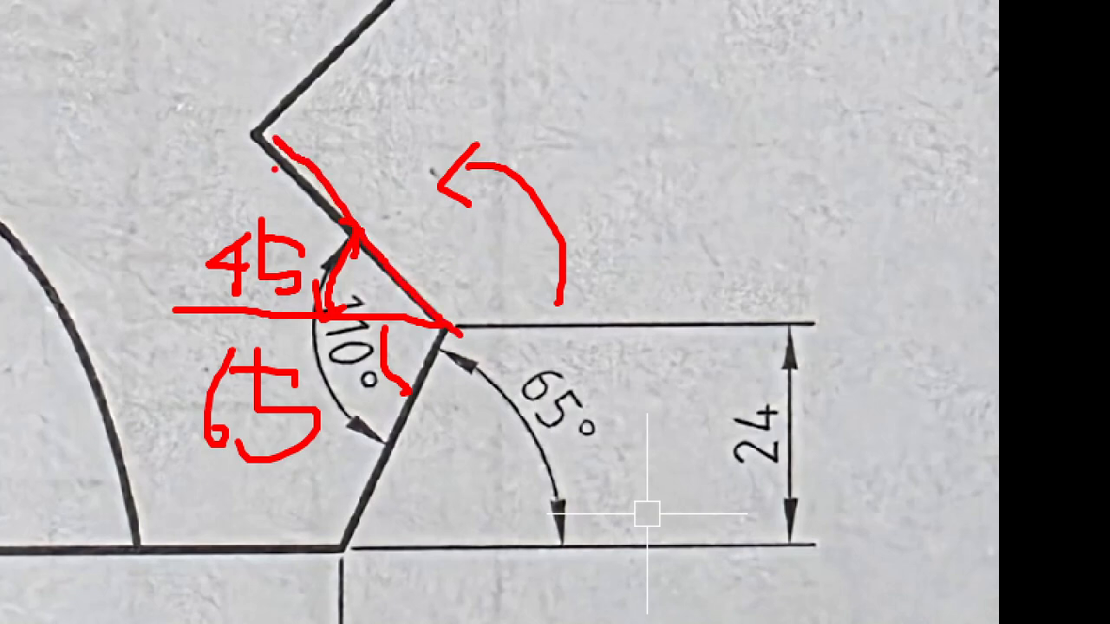
{"action": "key", "text": "Escape"}
{"action": "scroll", "coordinate": [470, 323], "scroll_direction": "down", "scroll_amount": 2}
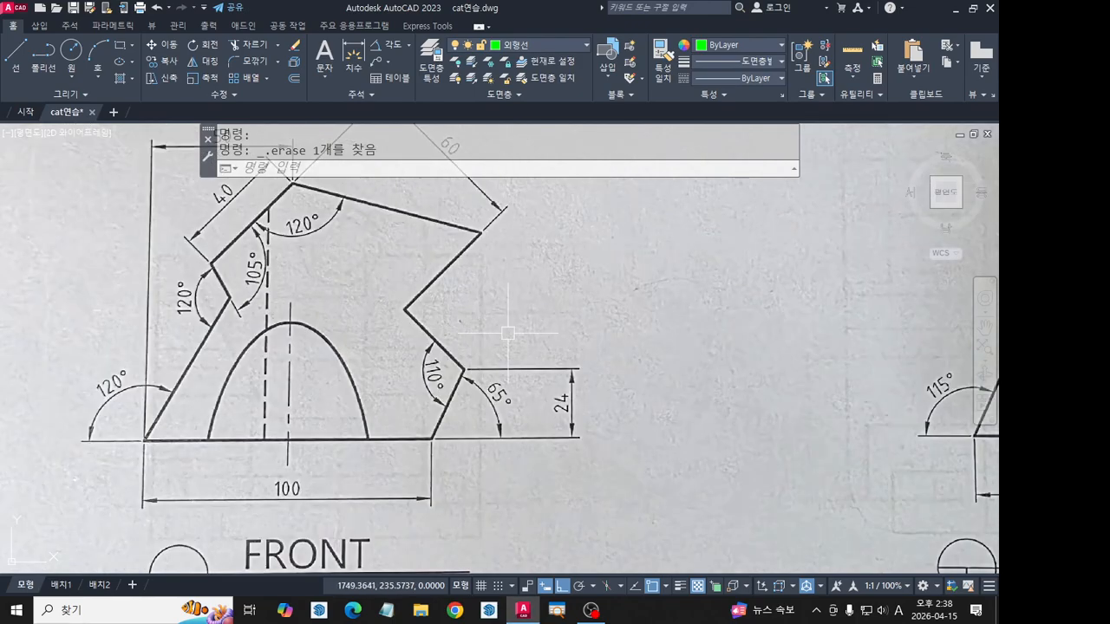
{"action": "middle_click_drag", "start_coordinate": [508, 333], "coordinate": [504, 373]}
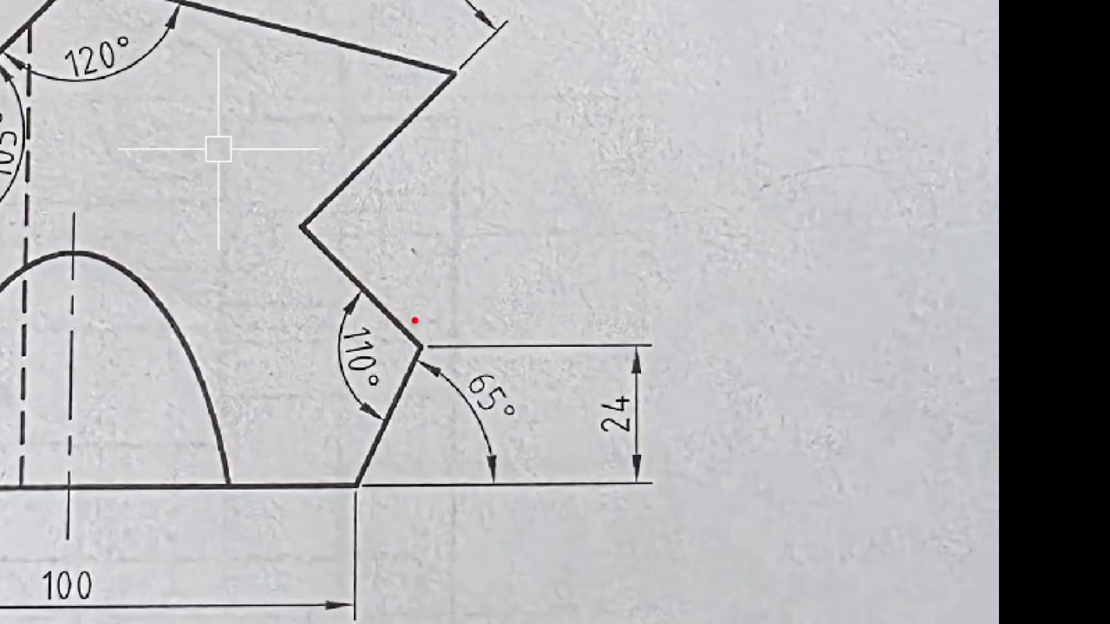
Sketch temporary markup over the reference FRONT view showing positive and negative rotation directions and the clockwise 110° turn of the 65° edge.
{"action": "left_click_drag", "start_coordinate": [495, 262], "coordinate": [739, 280]}
{"action": "left_click_drag", "start_coordinate": [584, 149], "coordinate": [602, 352]}
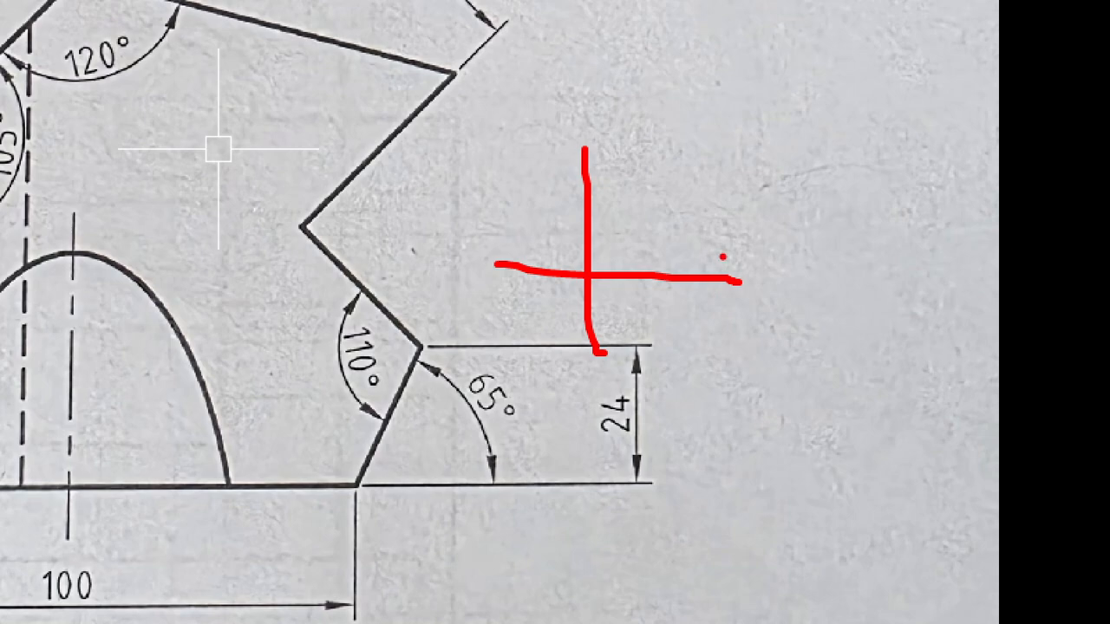
{"action": "mouse_move", "coordinate": [793, 255]}
{"action": "left_mouse_down"}
{"action": "mouse_move", "coordinate": [797, 289]}
{"action": "mouse_move", "coordinate": [800, 260]}
{"action": "left_mouse_up"}
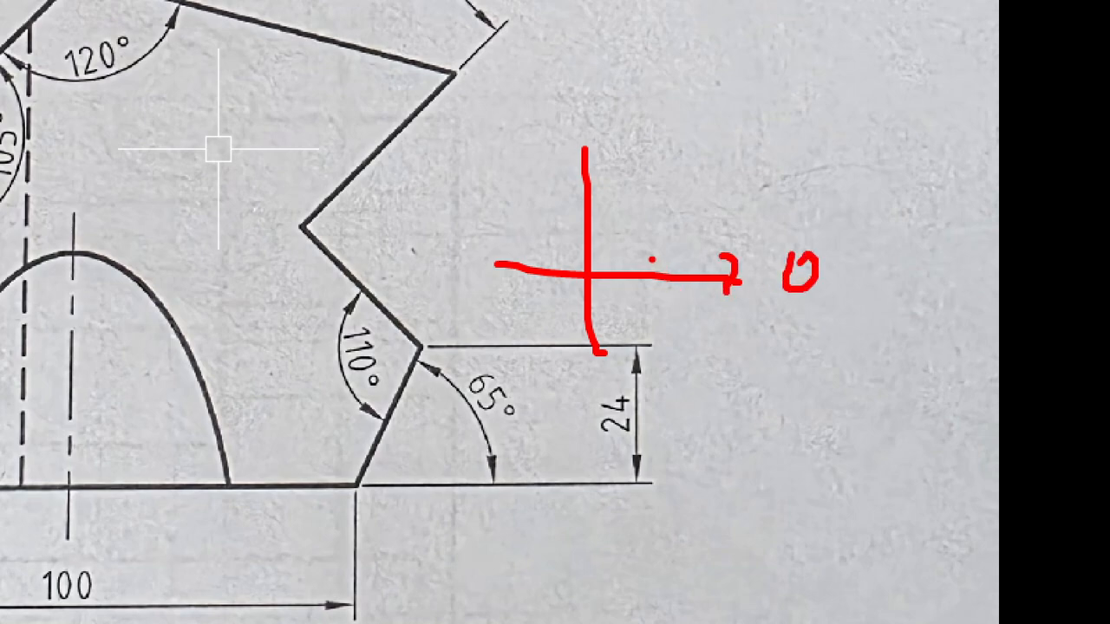
{"action": "left_click_drag", "start_coordinate": [661, 224], "coordinate": [552, 208]}
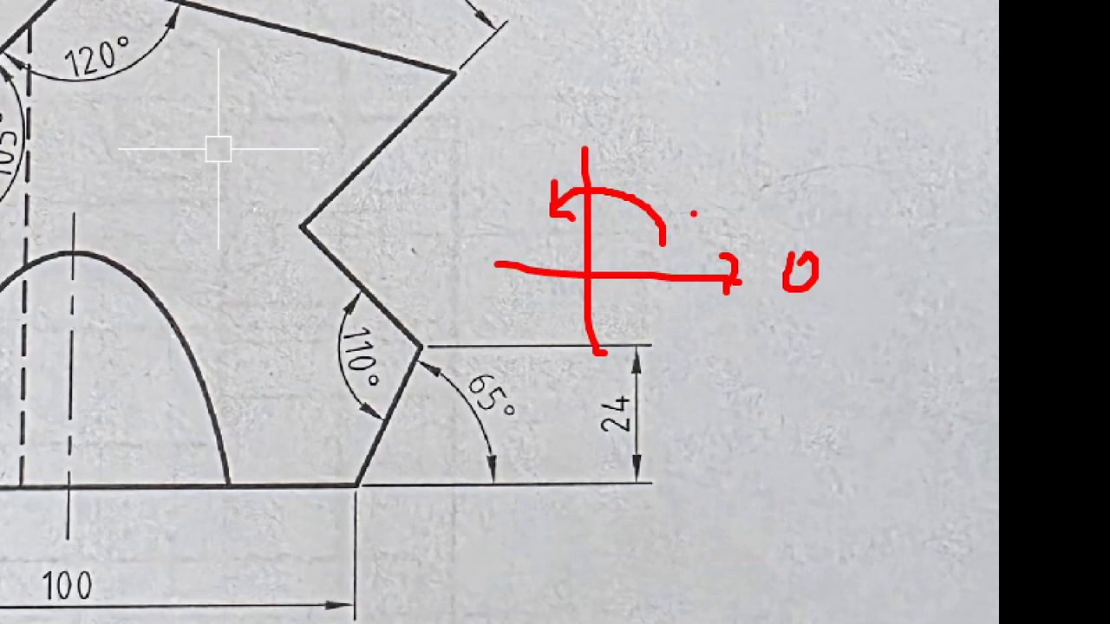
{"action": "left_click_drag", "start_coordinate": [666, 302], "coordinate": [574, 345]}
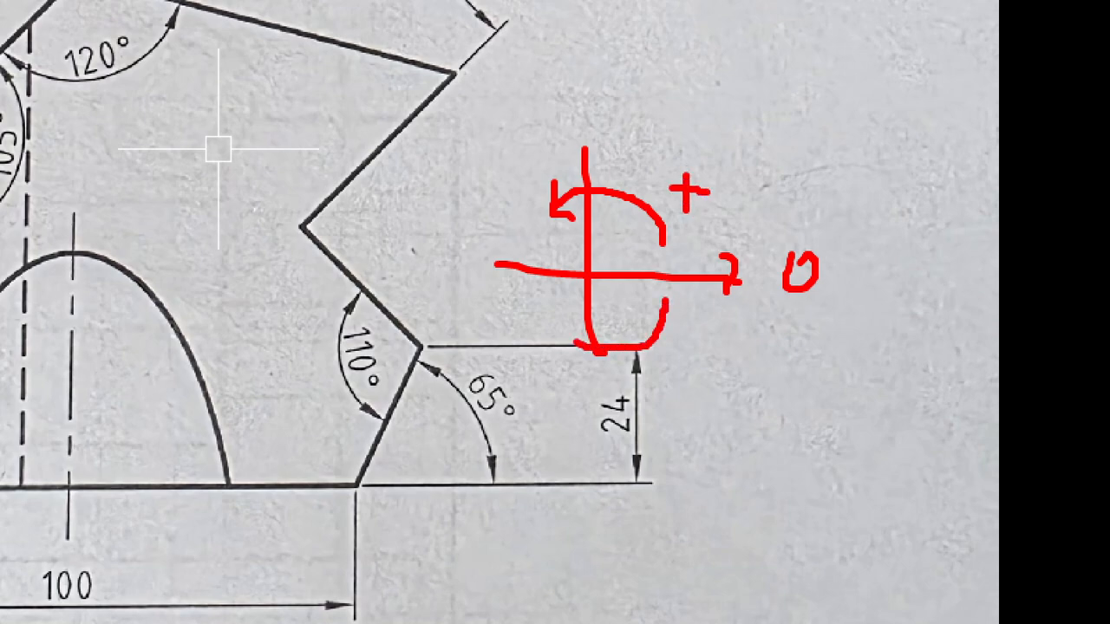
{"action": "left_click_drag", "start_coordinate": [666, 351], "coordinate": [733, 361]}
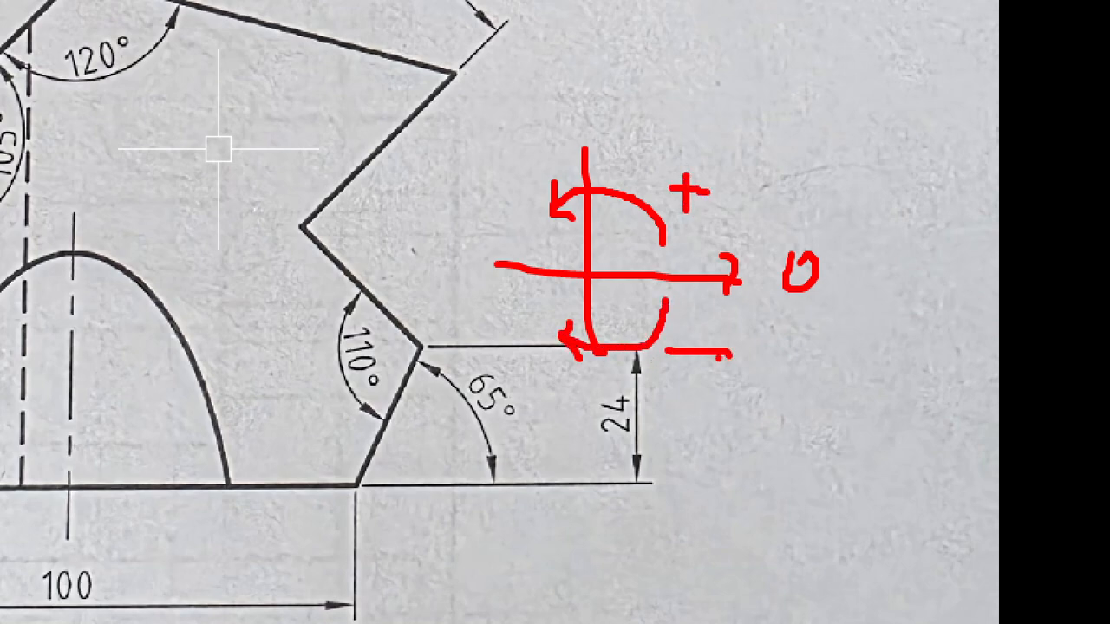
{"action": "left_click_drag", "start_coordinate": [421, 346], "coordinate": [361, 486]}
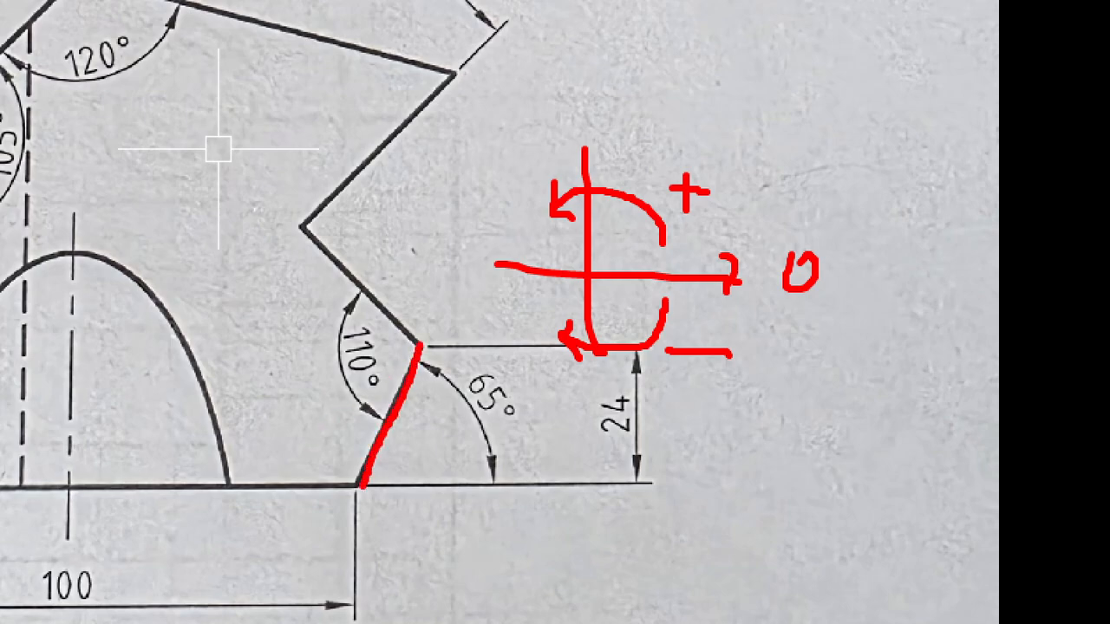
{"action": "left_click_drag", "start_coordinate": [423, 349], "coordinate": [357, 498]}
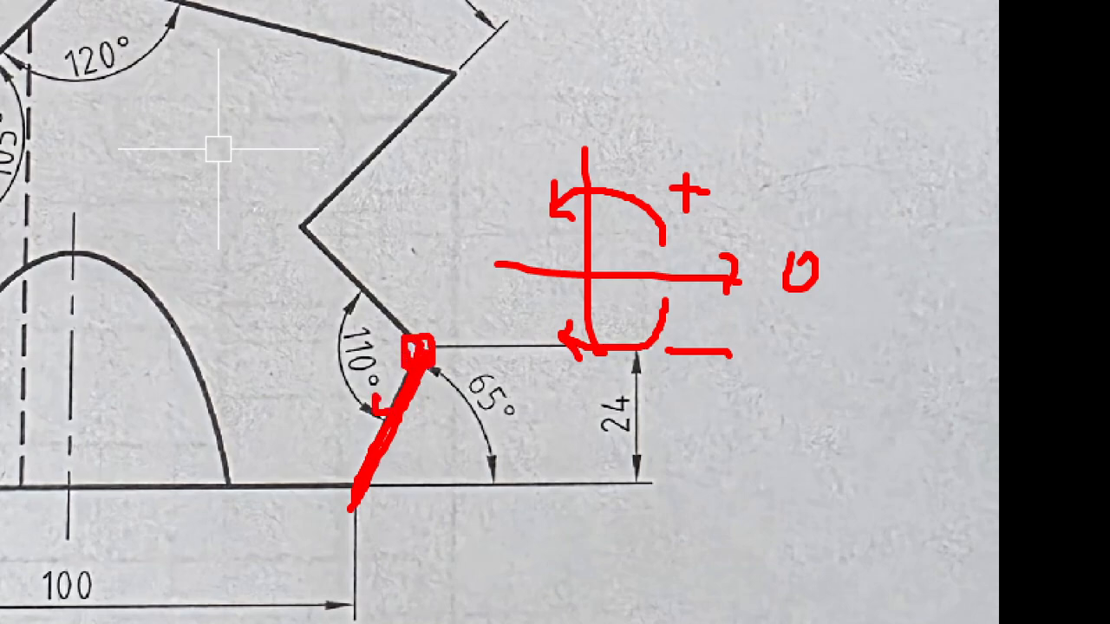
{"action": "mouse_move", "coordinate": [352, 472]}
{"action": "left_mouse_down"}
{"action": "mouse_move", "coordinate": [308, 416]}
{"action": "mouse_move", "coordinate": [319, 347]}
{"action": "left_mouse_up"}
{"action": "left_click", "coordinate": [304, 347]}
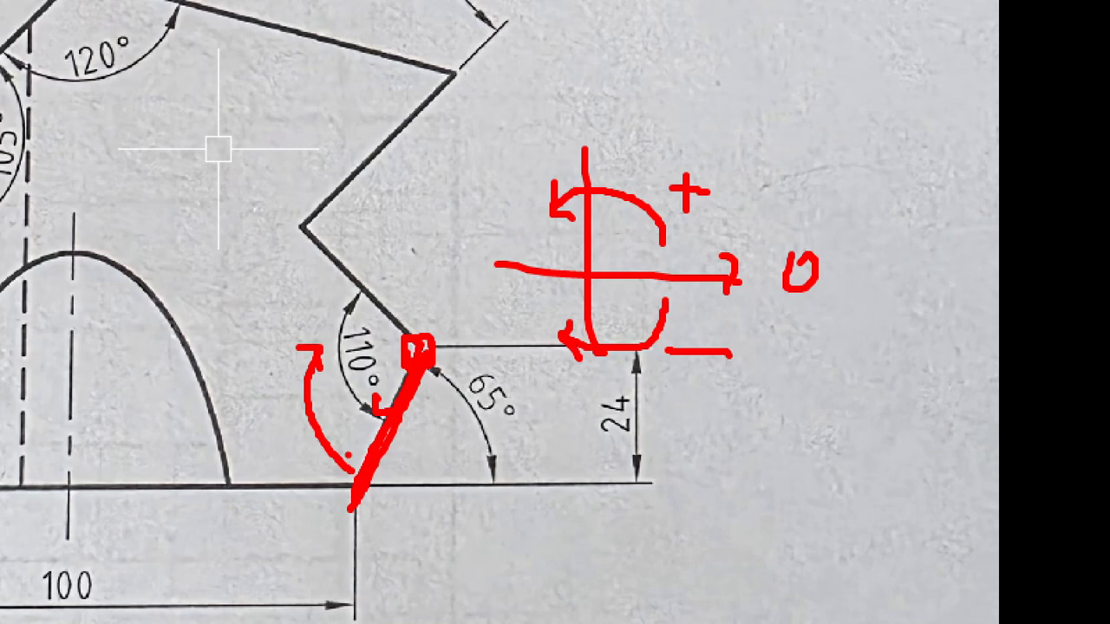
{"action": "mouse_move", "coordinate": [668, 302]}
{"action": "left_mouse_down"}
{"action": "mouse_move", "coordinate": [611, 346]}
{"action": "mouse_move", "coordinate": [530, 297]}
{"action": "left_mouse_up"}
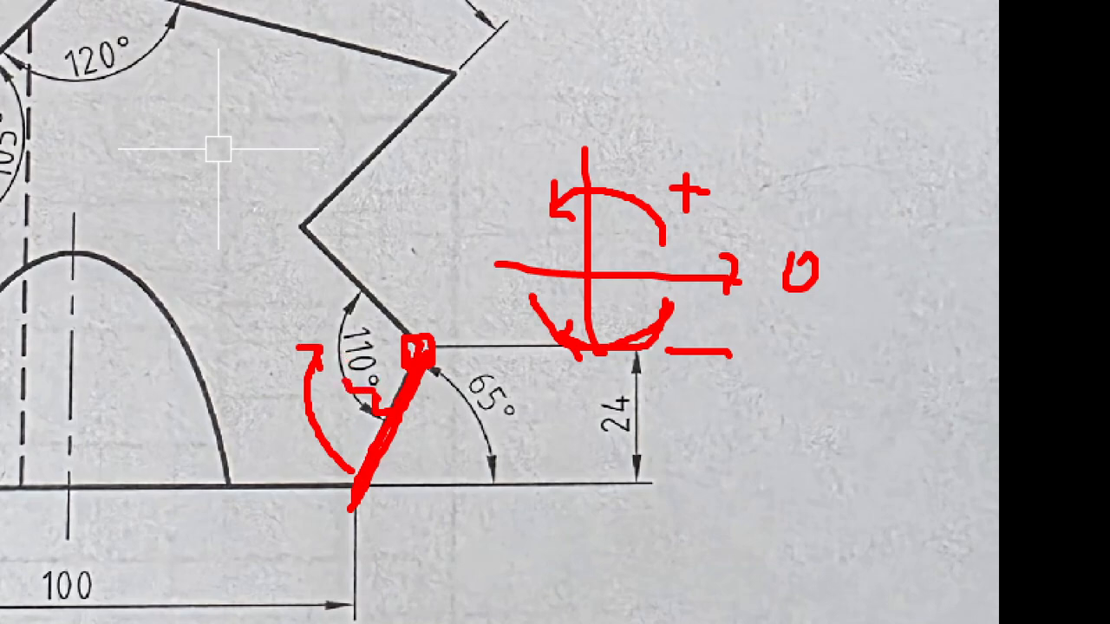
{"action": "mouse_move", "coordinate": [346, 383]}
{"action": "left_mouse_down"}
{"action": "mouse_move", "coordinate": [363, 321]}
{"action": "mouse_move", "coordinate": [394, 387]}
{"action": "left_mouse_up"}
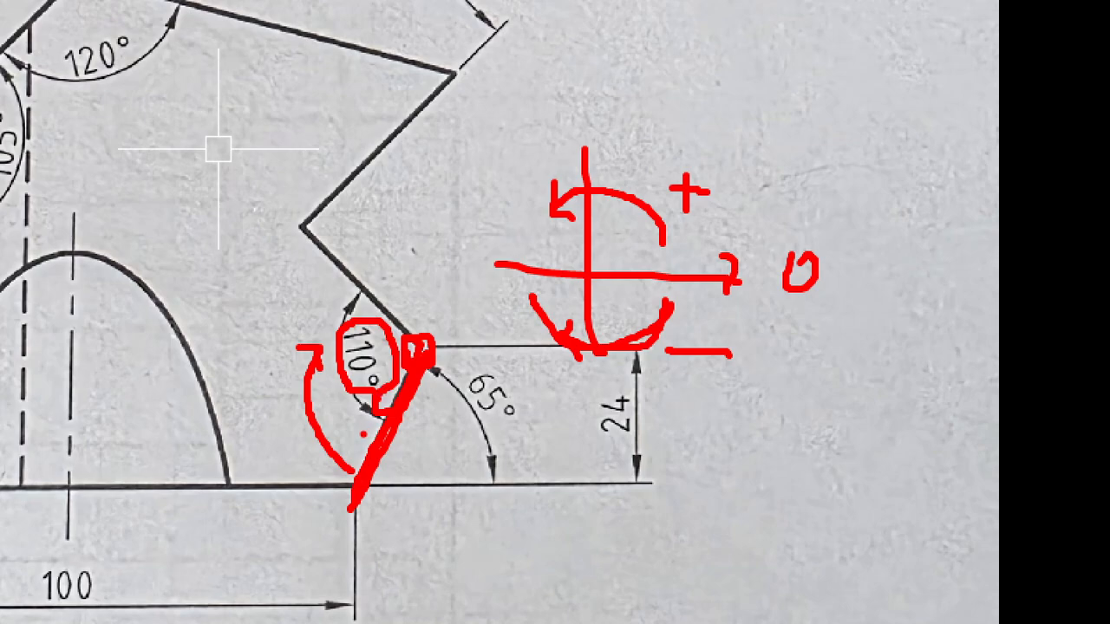
{"action": "key", "text": "Escape"}
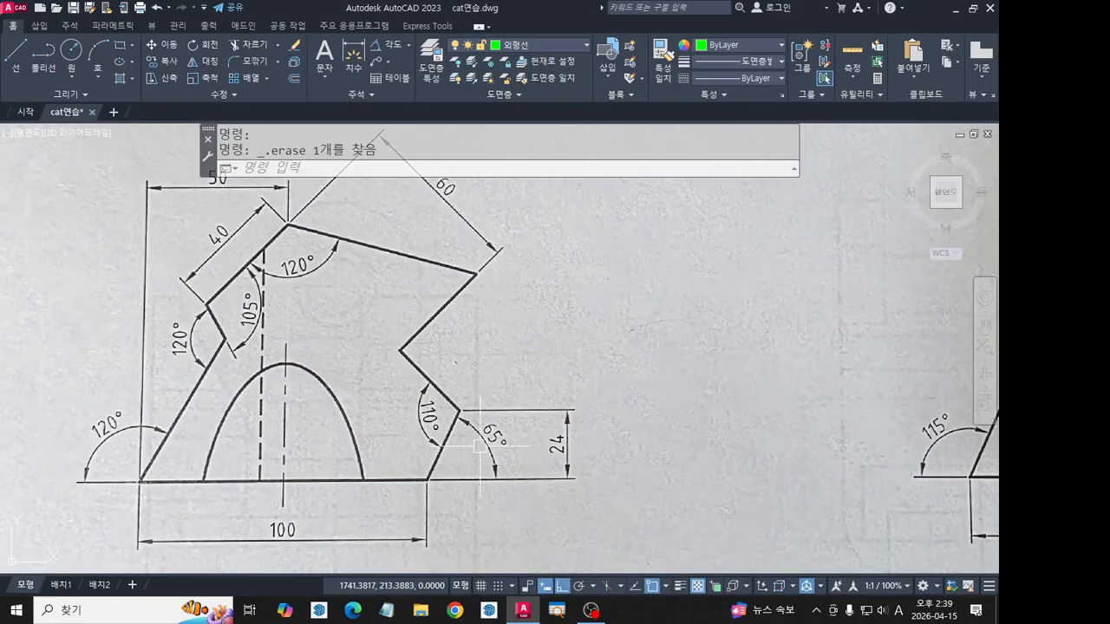
Rotate a copy of the short 65° edge by -110° about its upper endpoint.
{"action": "middle_click_drag", "start_coordinate": [715, 425], "coordinate": [359, 421]}
{"action": "scroll", "coordinate": [373, 421], "scroll_direction": "down", "scroll_amount": 2}
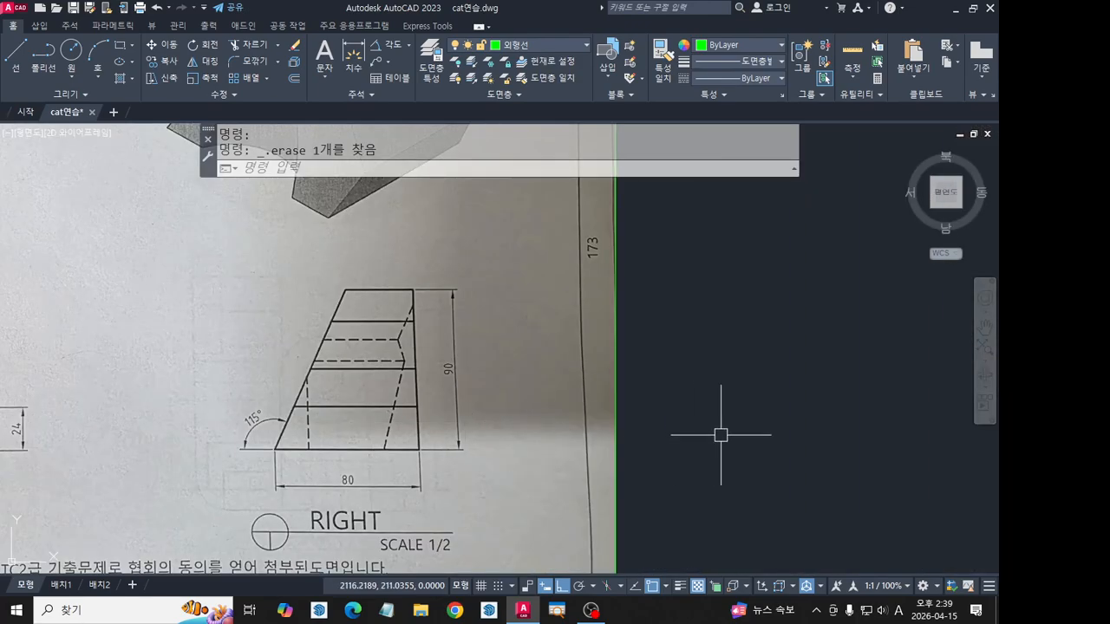
{"action": "middle_click_drag", "start_coordinate": [761, 425], "coordinate": [207, 407]}
{"action": "middle_click_drag", "start_coordinate": [703, 509], "coordinate": [503, 459]}
{"action": "scroll", "coordinate": [516, 421], "scroll_direction": "up", "scroll_amount": 4}
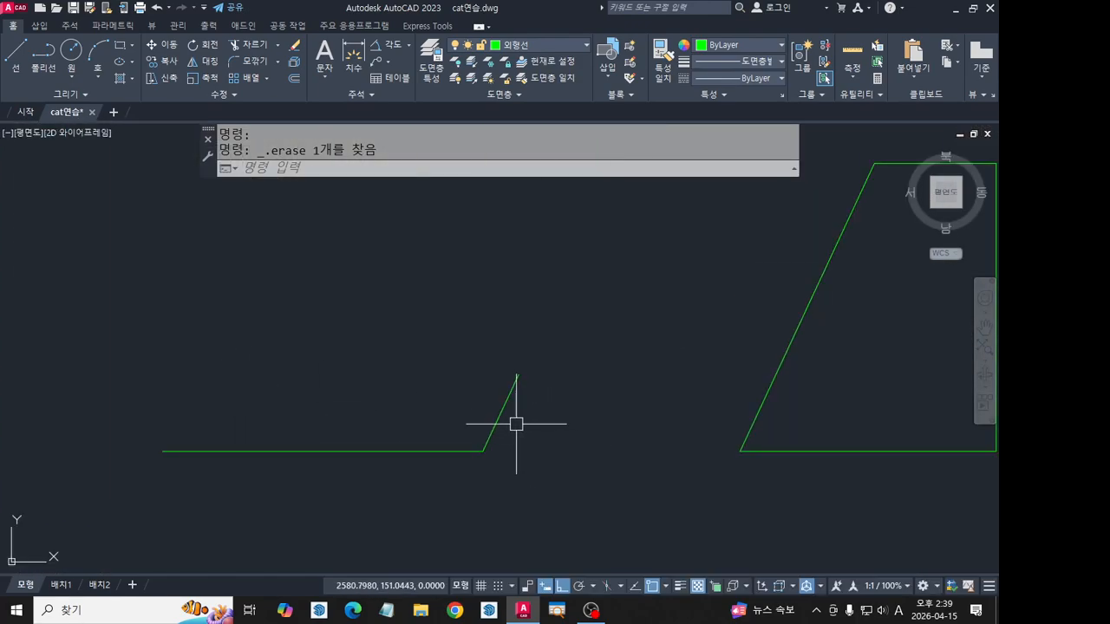
{"action": "scroll", "coordinate": [520, 413], "scroll_direction": "up", "scroll_amount": 3}
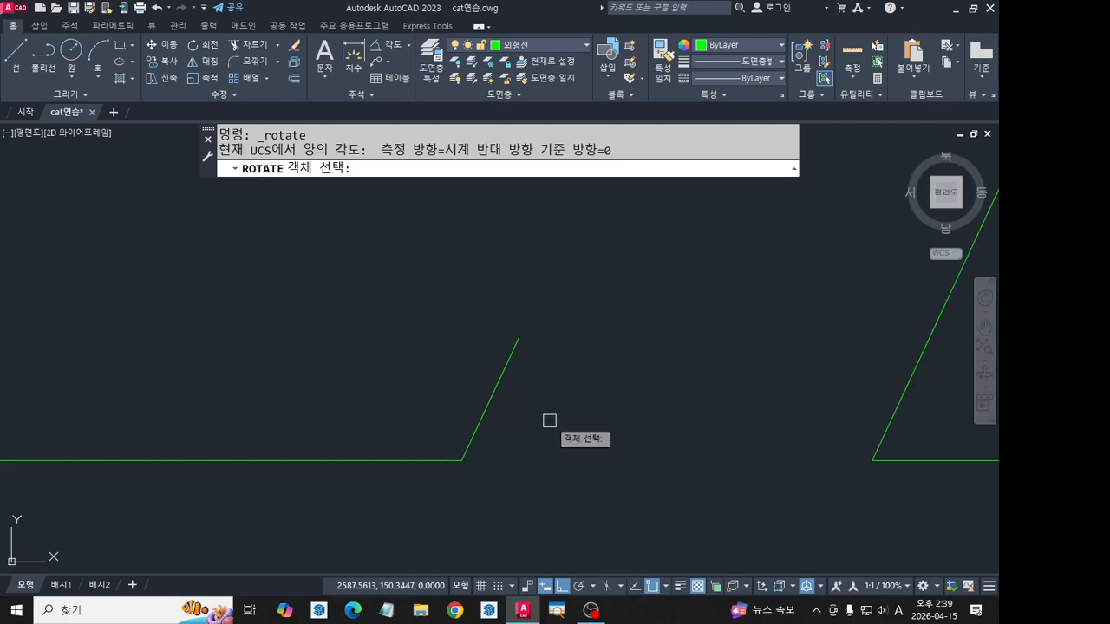
{"action": "left_click", "coordinate": [604, 348]}
{"action": "key", "text": "Return"}
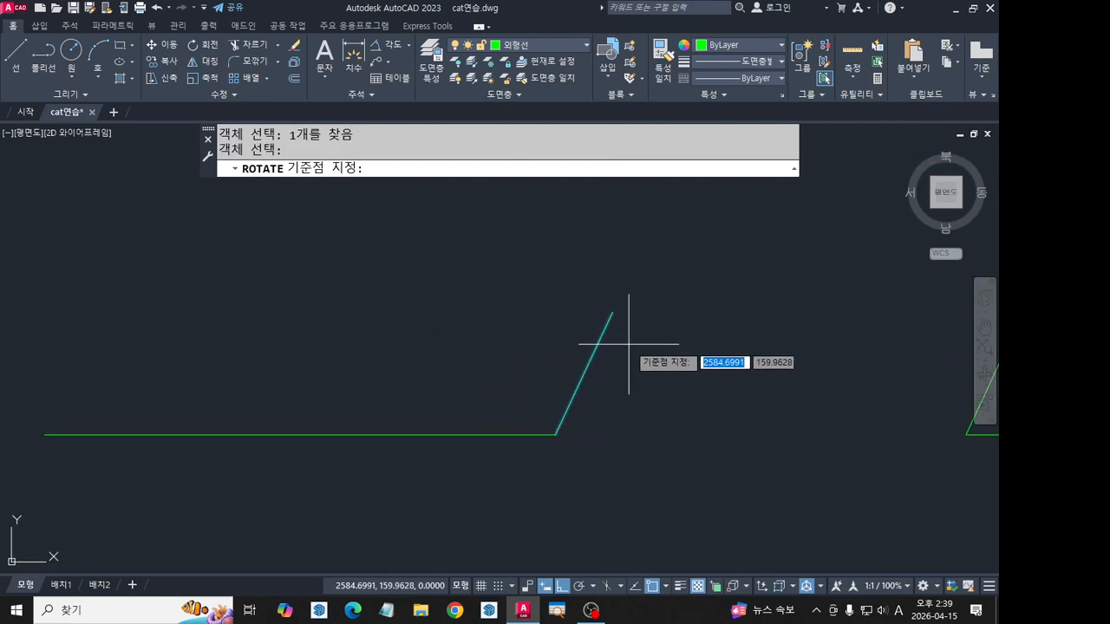
{"action": "left_click", "coordinate": [613, 312]}
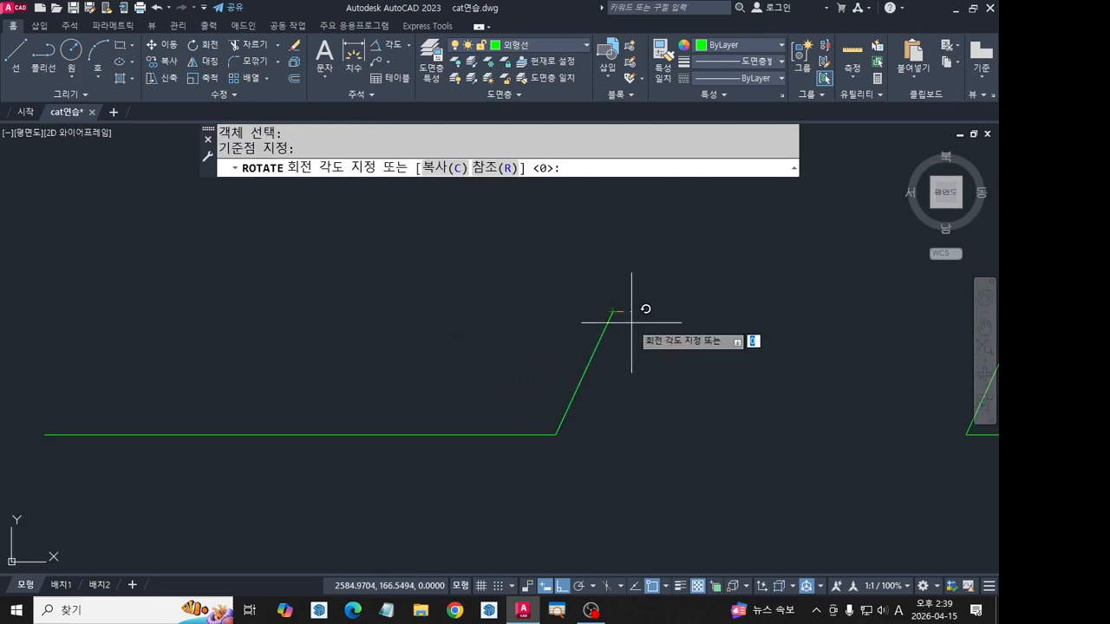
{"action": "left_click", "coordinate": [450, 169]}
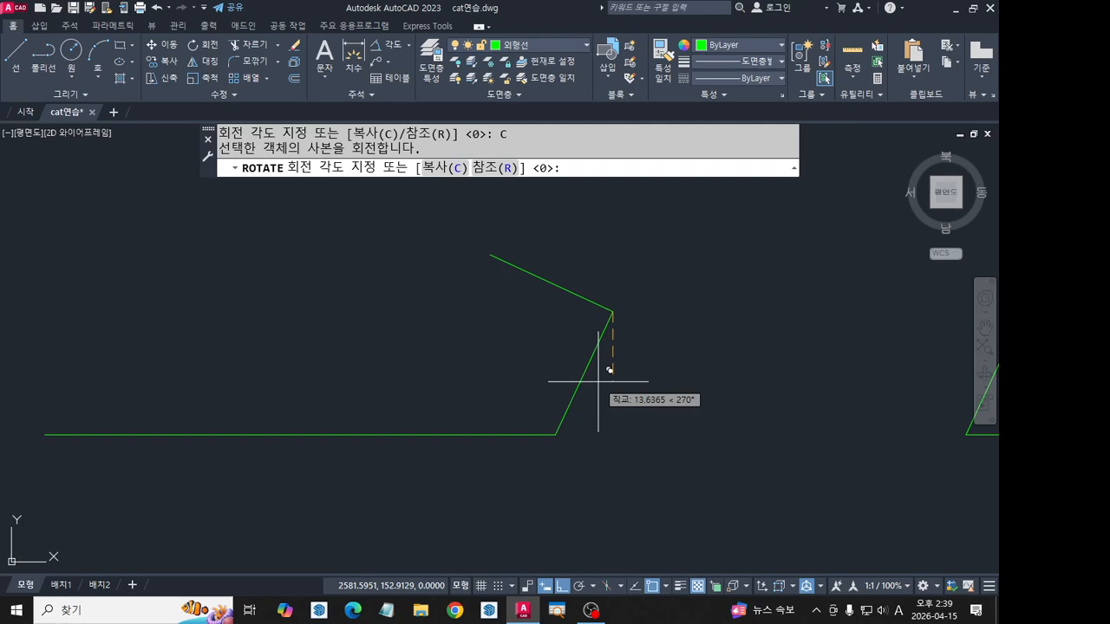
{"action": "type", "text": "-110"}
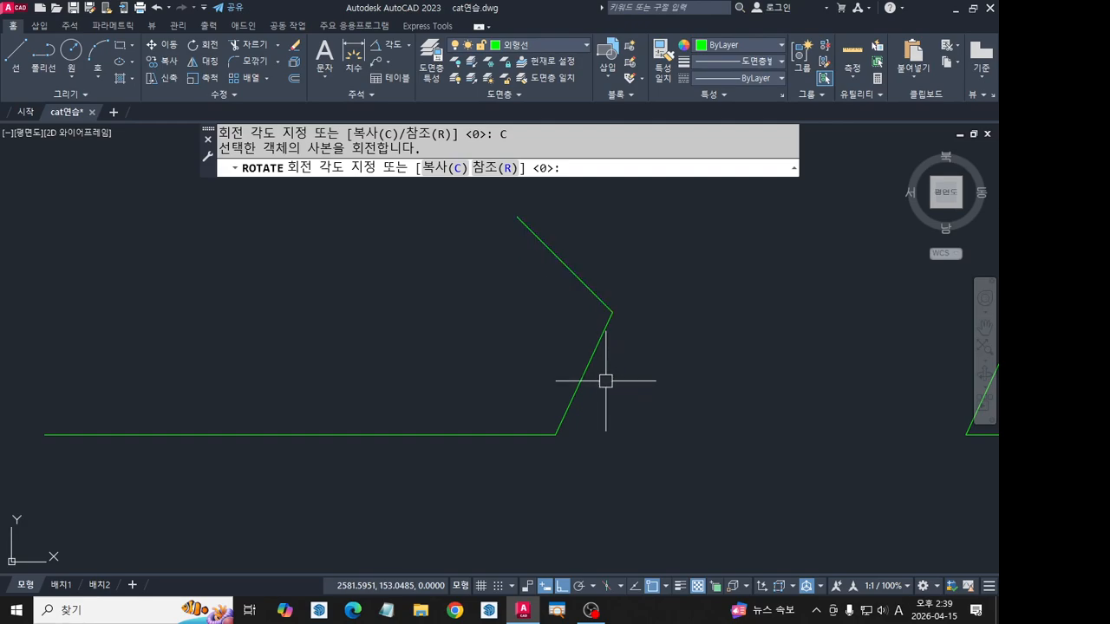
{"action": "key", "text": "Return"}
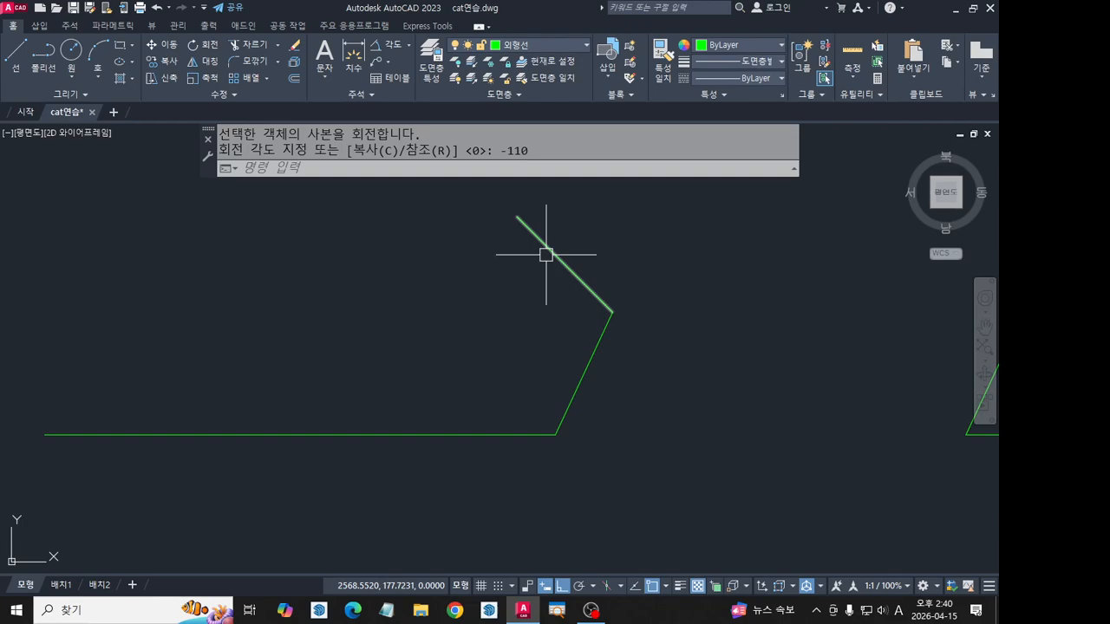
Compare the newly drawn 110° corner with the same corner in the reference FRONT view.
{"action": "scroll", "coordinate": [535, 317], "scroll_direction": "down", "scroll_amount": 4}
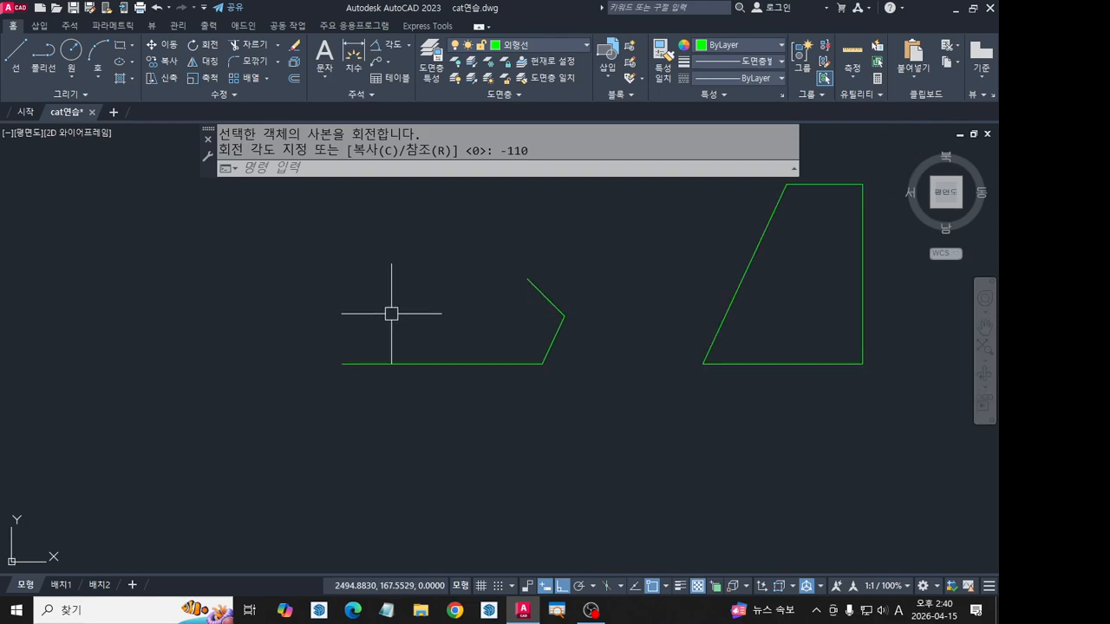
{"action": "mouse_move", "coordinate": [263, 315]}
{"action": "middle_mouse_down"}
{"action": "mouse_move", "coordinate": [957, 331]}
{"action": "mouse_move", "coordinate": [700, 349]}
{"action": "mouse_move", "coordinate": [765, 365]}
{"action": "middle_mouse_up"}
{"action": "middle_click_drag", "start_coordinate": [192, 309], "coordinate": [479, 345]}
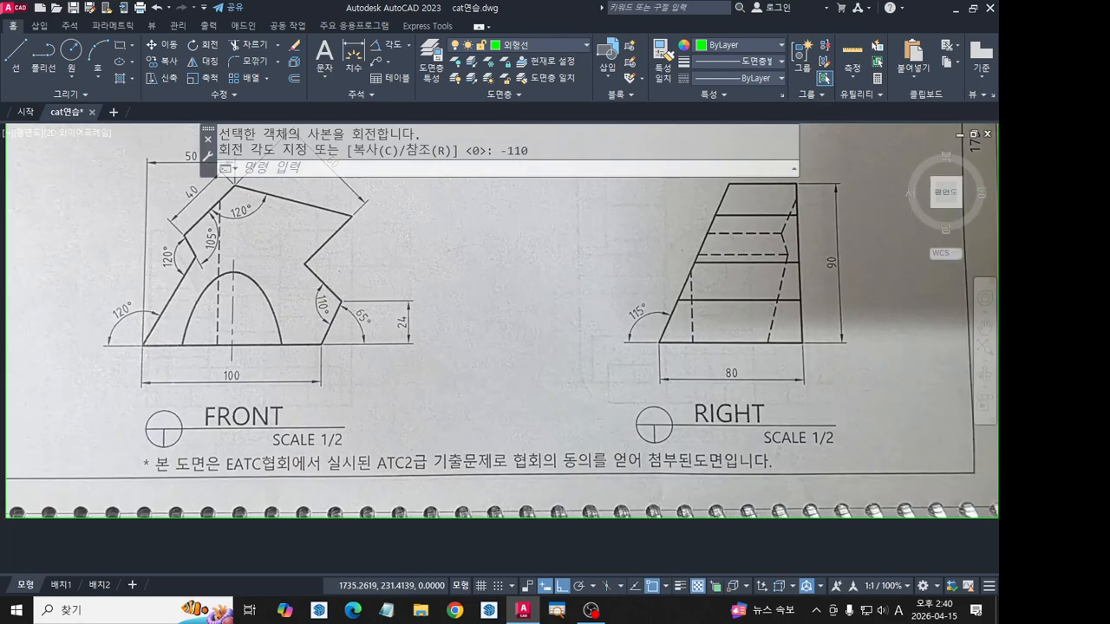
{"action": "scroll", "coordinate": [346, 282], "scroll_direction": "up", "scroll_amount": 6}
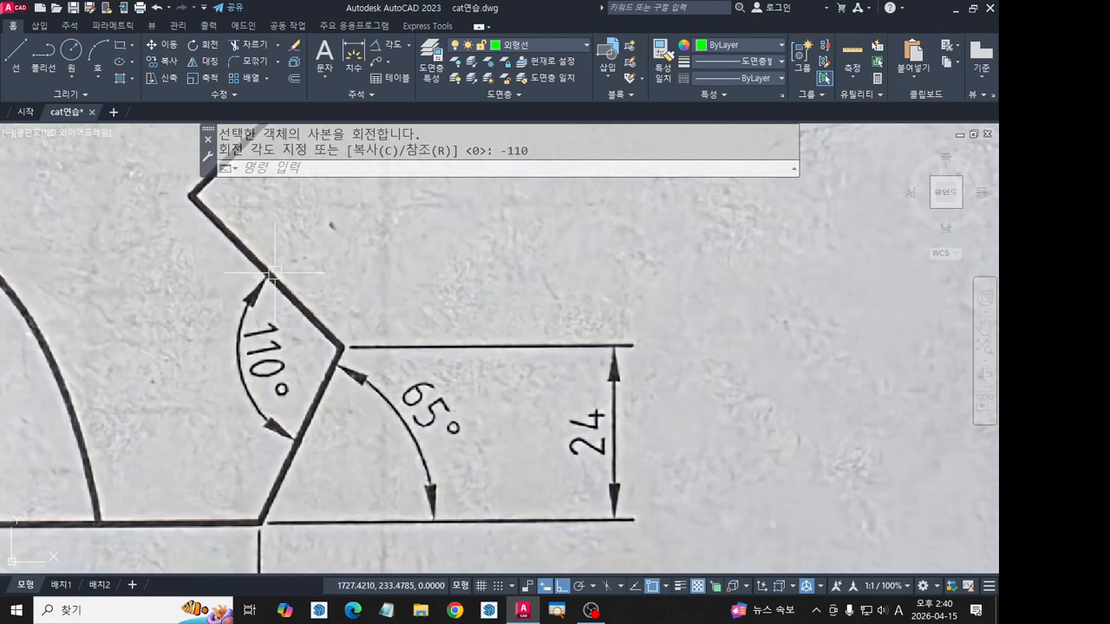
{"action": "scroll", "coordinate": [333, 287], "scroll_direction": "down", "scroll_amount": 2}
{"action": "scroll", "coordinate": [433, 287], "scroll_direction": "down", "scroll_amount": 4}
{"action": "middle_click_drag", "start_coordinate": [684, 305], "coordinate": [362, 317]}
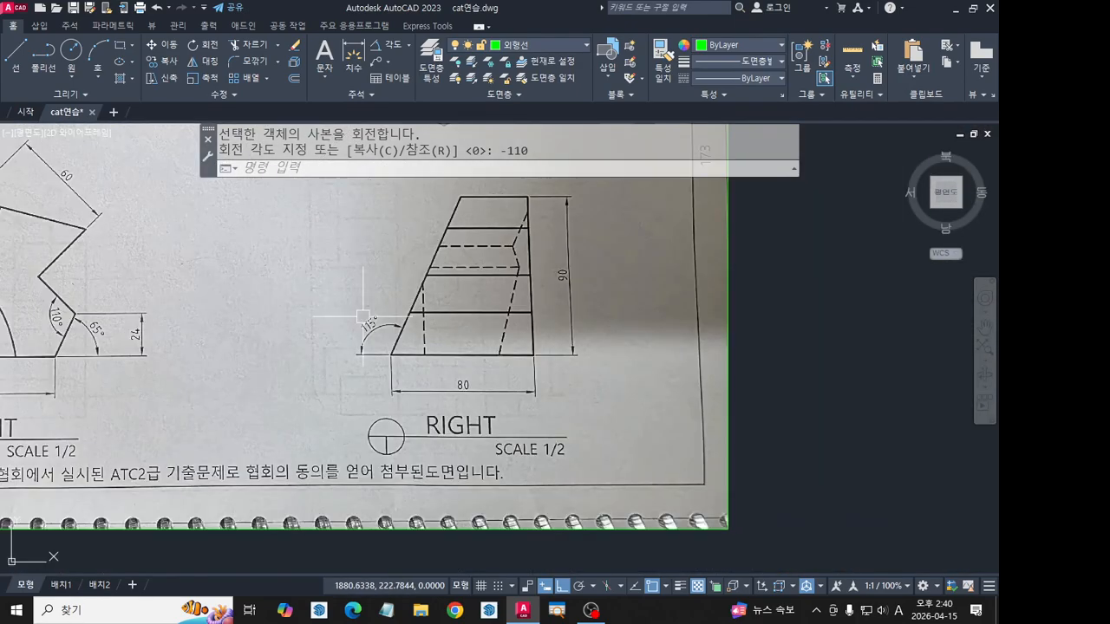
{"action": "middle_click_drag", "start_coordinate": [832, 381], "coordinate": [335, 381]}
{"action": "middle_click_drag", "start_coordinate": [692, 406], "coordinate": [576, 391]}
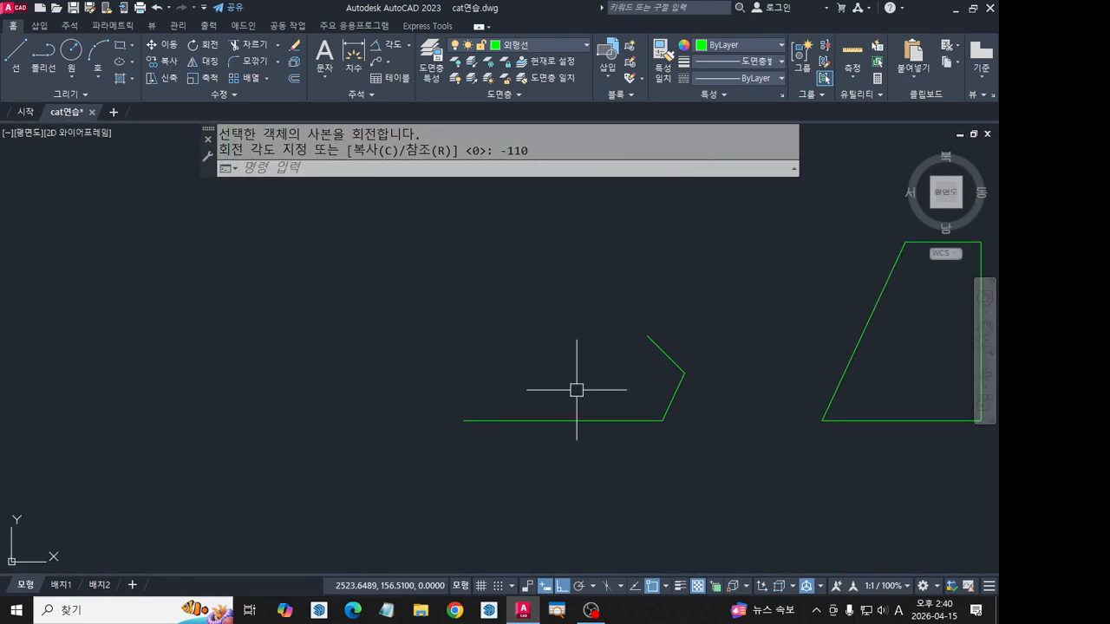
{"action": "scroll", "coordinate": [681, 380], "scroll_direction": "up", "scroll_amount": 2}
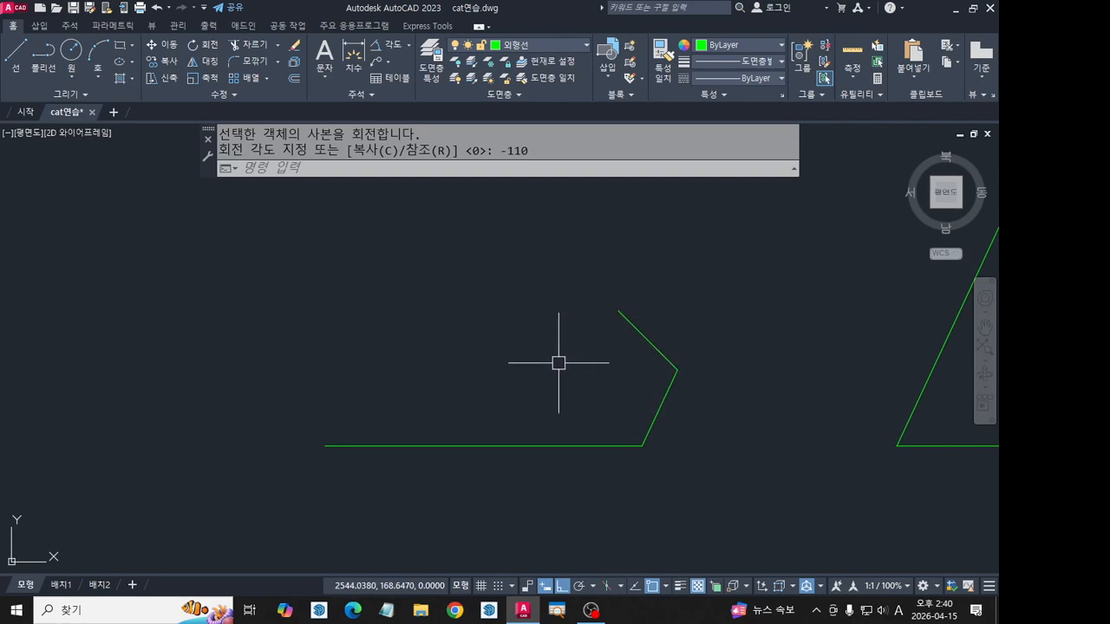
Rotate a copy of the FRONT base line by 60° about its left endpoint.
{"action": "scroll", "coordinate": [559, 363], "scroll_direction": "down", "scroll_amount": 2}
{"action": "middle_click_drag", "start_coordinate": [434, 372], "coordinate": [719, 372]}
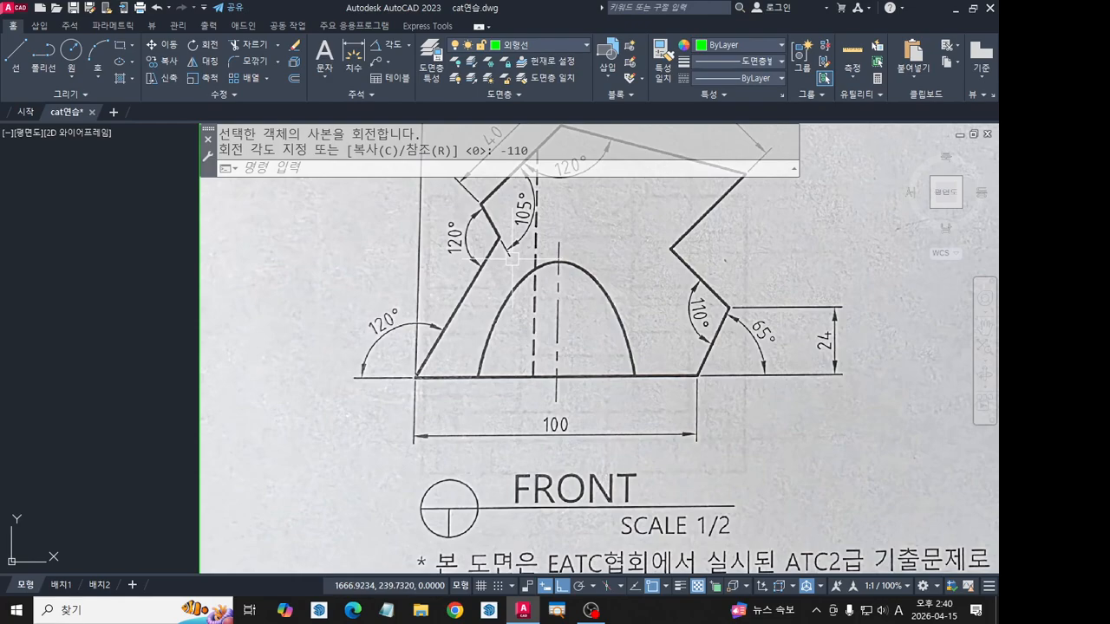
{"action": "scroll", "coordinate": [512, 259], "scroll_direction": "down", "scroll_amount": 2}
{"action": "middle_click_drag", "start_coordinate": [706, 324], "coordinate": [270, 323]}
{"action": "middle_click_drag", "start_coordinate": [815, 381], "coordinate": [108, 375]}
{"action": "scroll", "coordinate": [423, 375], "scroll_direction": "up", "scroll_amount": 2}
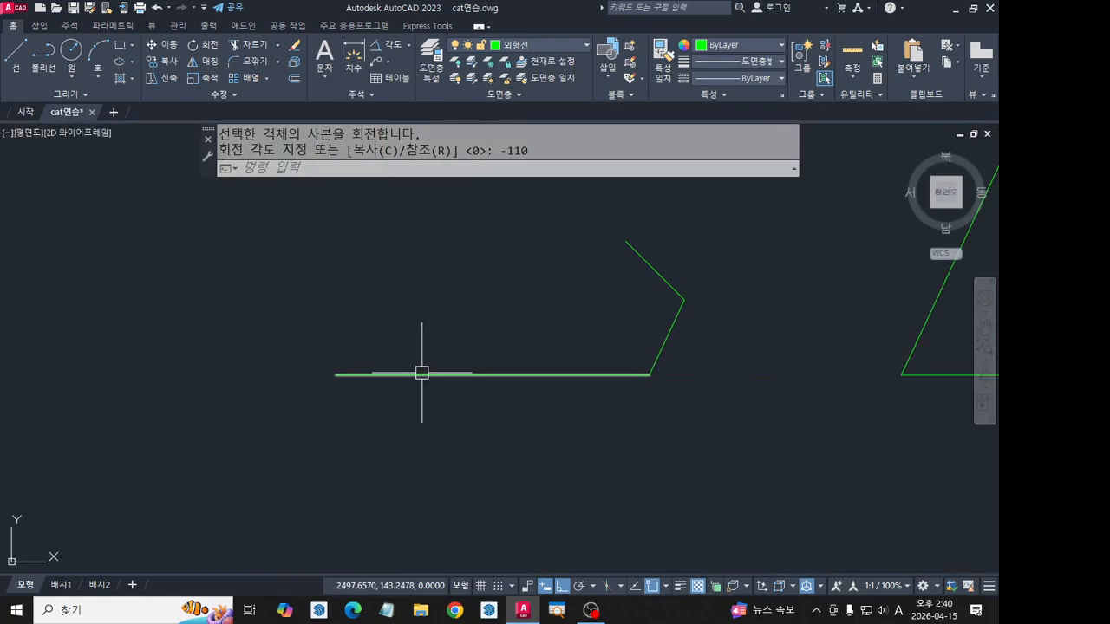
{"action": "middle_click_drag", "start_coordinate": [423, 374], "coordinate": [519, 361]}
{"action": "left_click", "coordinate": [193, 44]}
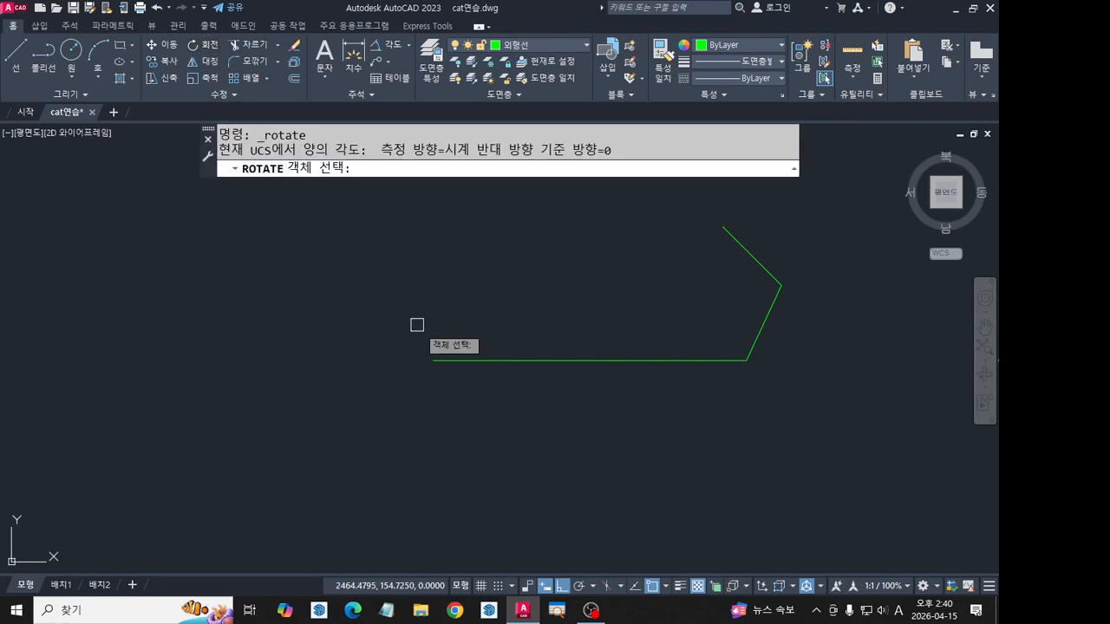
{"action": "left_click", "coordinate": [498, 357]}
{"action": "key", "text": "Return"}
{"action": "left_click", "coordinate": [433, 360]}
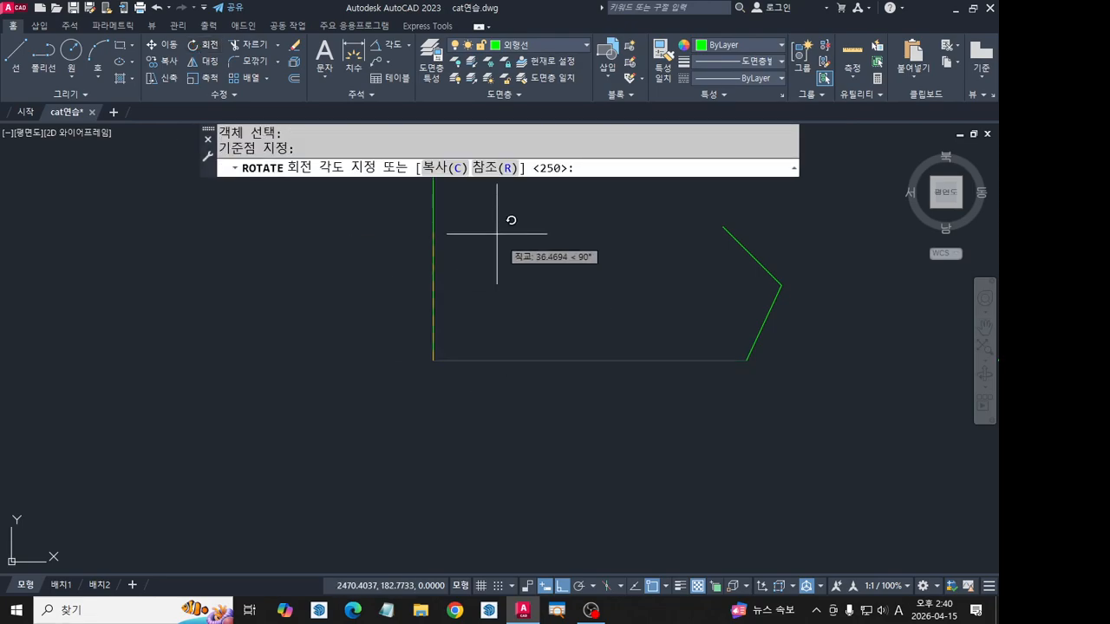
{"action": "left_click", "coordinate": [457, 168]}
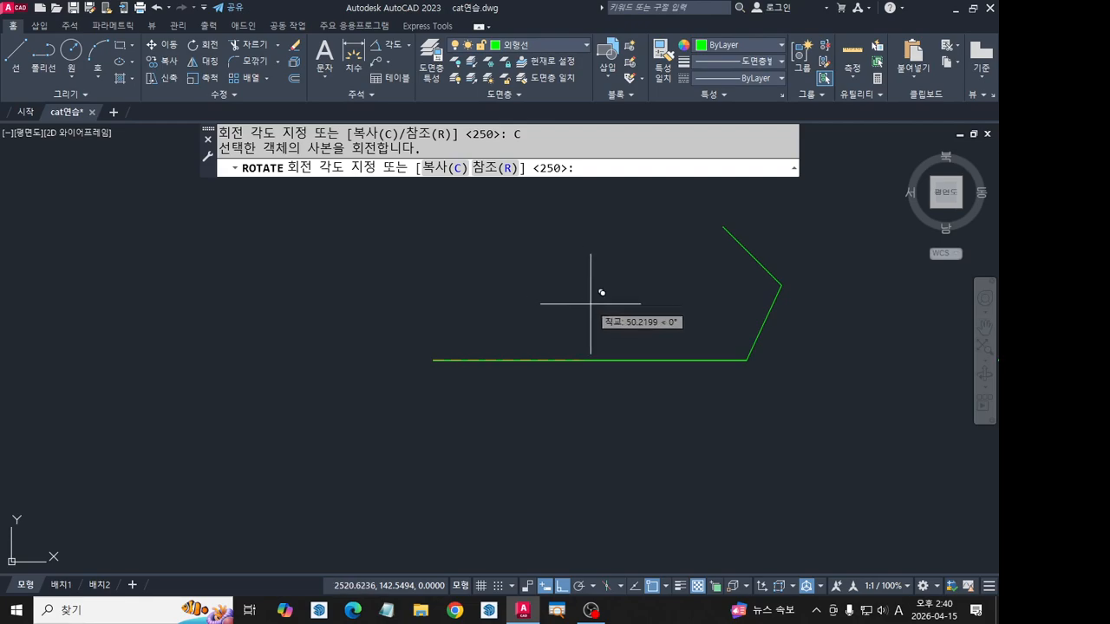
{"action": "type", "text": "60"}
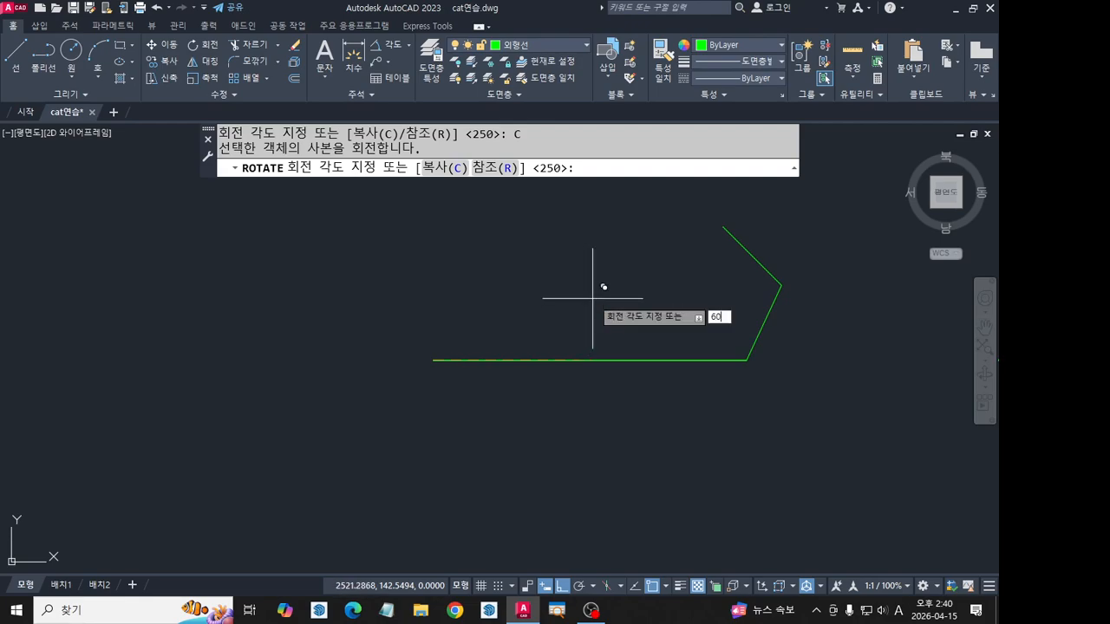
{"action": "key", "text": "Return"}
Sketch temporary markup over the reference FRONT view showing the clockwise 120° turn from the long slanted left edge to the notch edge.
{"action": "scroll", "coordinate": [639, 292], "scroll_direction": "down", "scroll_amount": 2}
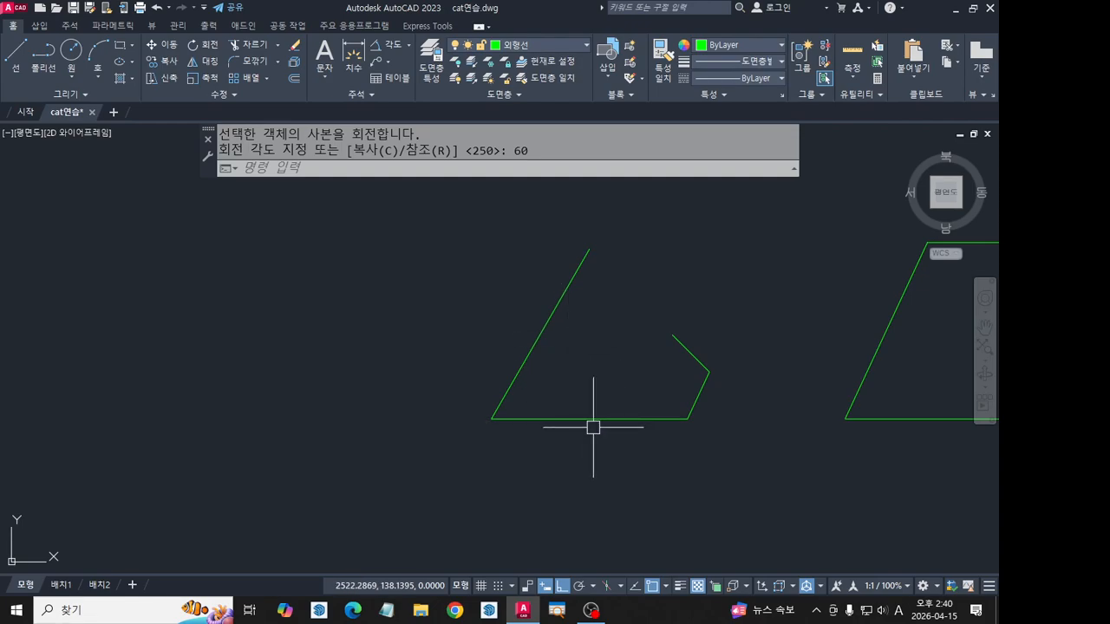
{"action": "scroll", "coordinate": [401, 399], "scroll_direction": "down", "scroll_amount": 2}
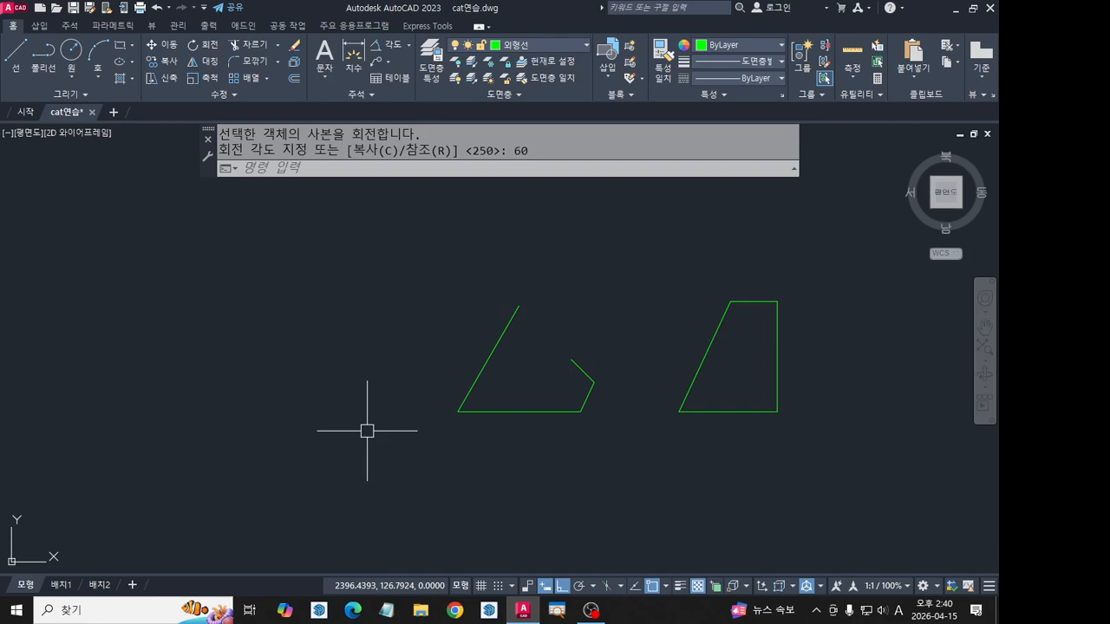
{"action": "scroll", "coordinate": [360, 434], "scroll_direction": "down", "scroll_amount": 6}
{"action": "scroll", "coordinate": [225, 440], "scroll_direction": "up", "scroll_amount": 6}
{"action": "middle_click_drag", "start_coordinate": [226, 440], "coordinate": [604, 439]}
{"action": "scroll", "coordinate": [341, 408], "scroll_direction": "up", "scroll_amount": 6}
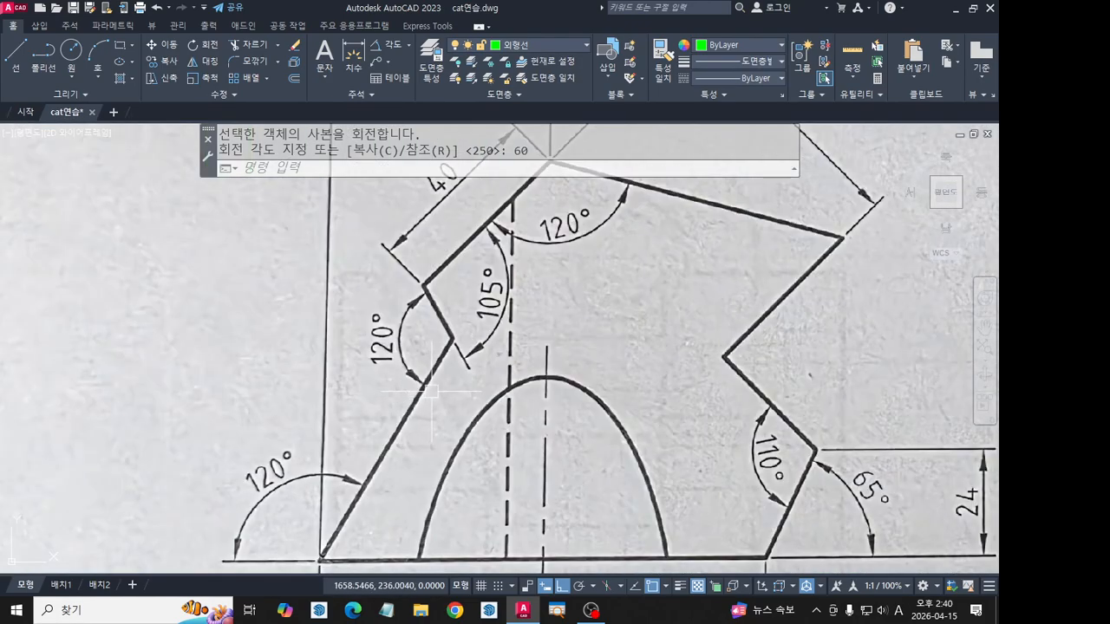
{"action": "scroll", "coordinate": [408, 351], "scroll_direction": "down", "scroll_amount": 2}
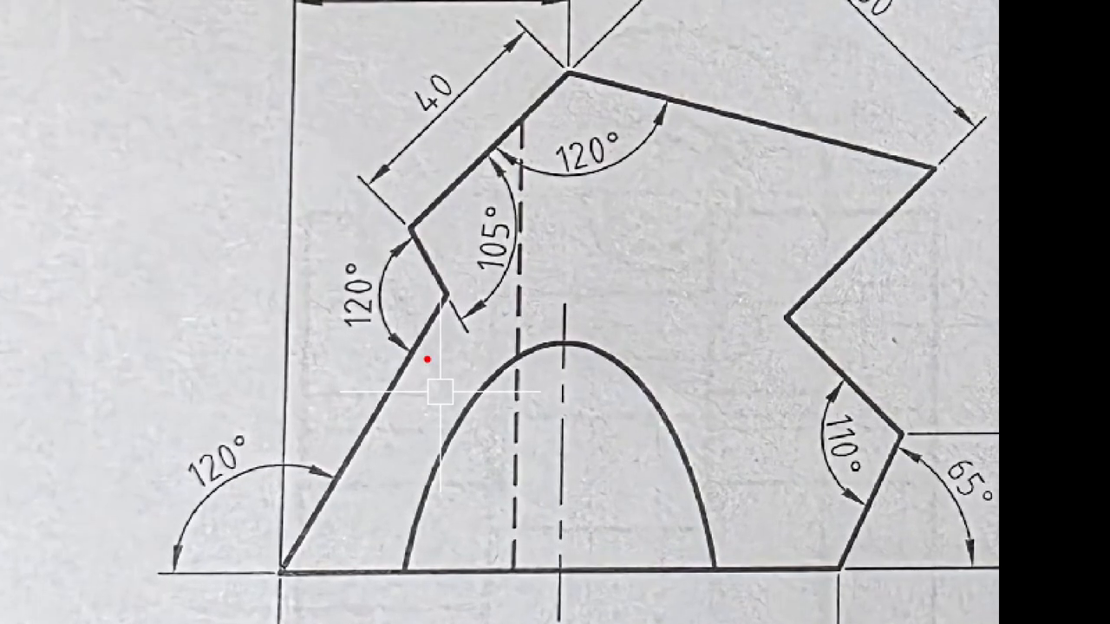
{"action": "left_click_drag", "start_coordinate": [427, 359], "coordinate": [403, 281]}
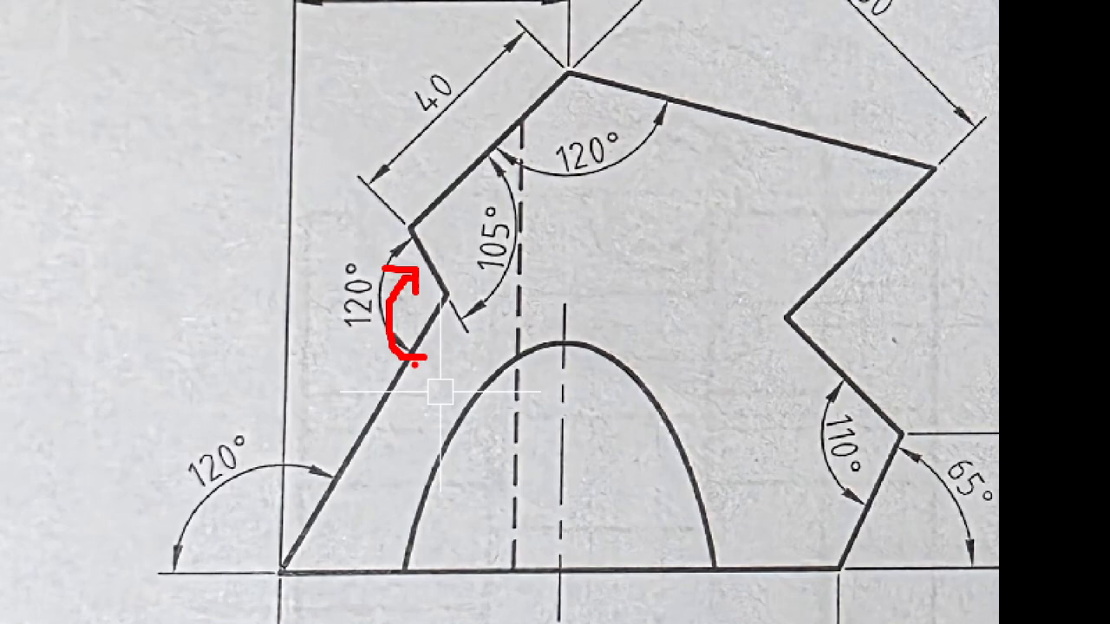
{"action": "key", "text": "Escape"}
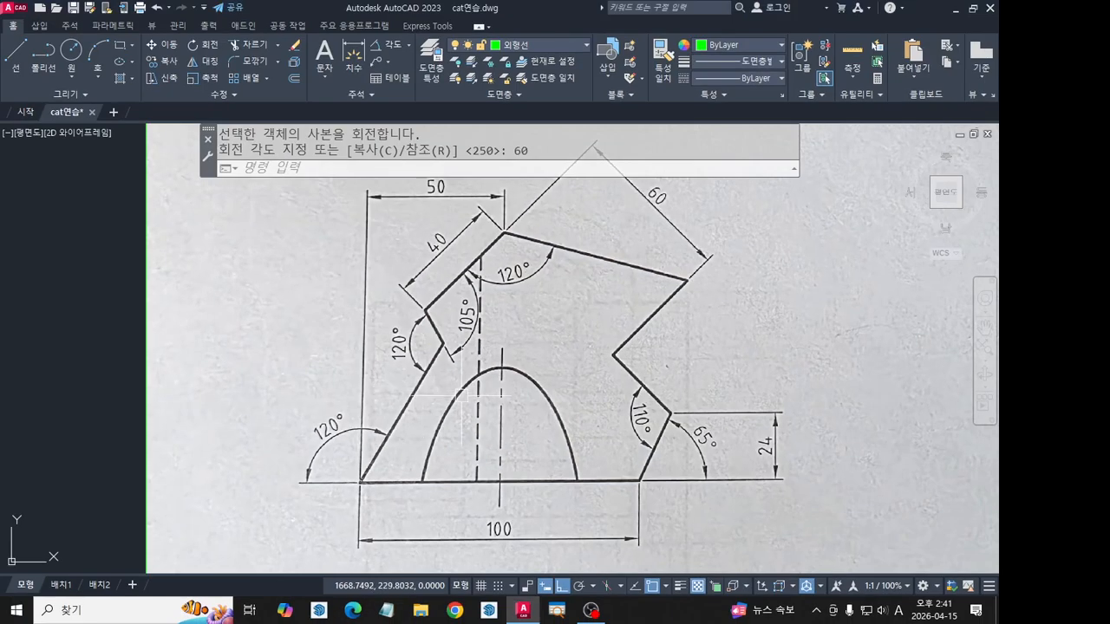
Rotate a copy of the 60° left edge by -120° about its upper endpoint.
{"action": "scroll", "coordinate": [484, 405], "scroll_direction": "down", "scroll_amount": 7}
{"action": "middle_click_drag", "start_coordinate": [771, 463], "coordinate": [322, 453]}
{"action": "scroll", "coordinate": [535, 432], "scroll_direction": "up", "scroll_amount": 4}
{"action": "middle_click_drag", "start_coordinate": [651, 409], "coordinate": [451, 394]}
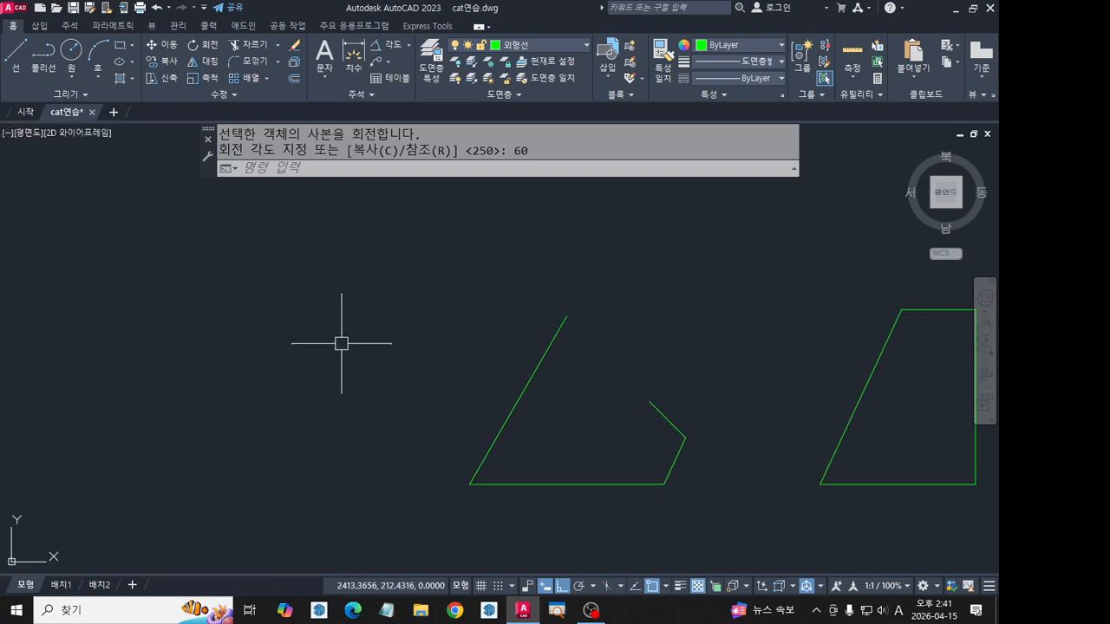
{"action": "left_click", "coordinate": [205, 44]}
{"action": "left_click", "coordinate": [544, 335]}
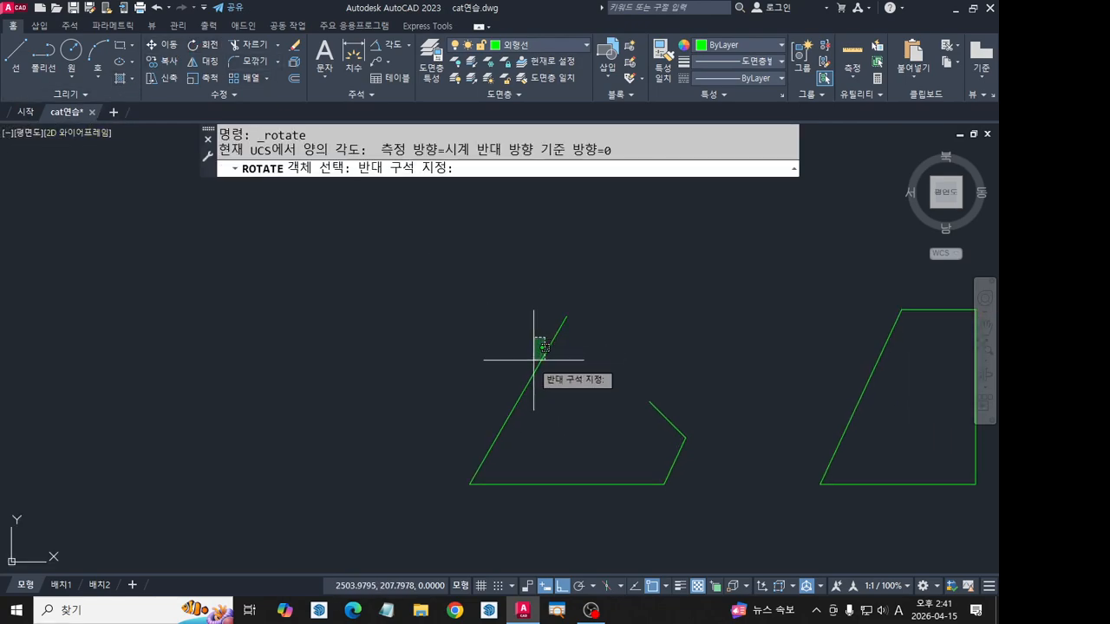
{"action": "left_click", "coordinate": [564, 332]}
{"action": "key", "text": "Return"}
{"action": "left_click", "coordinate": [567, 316]}
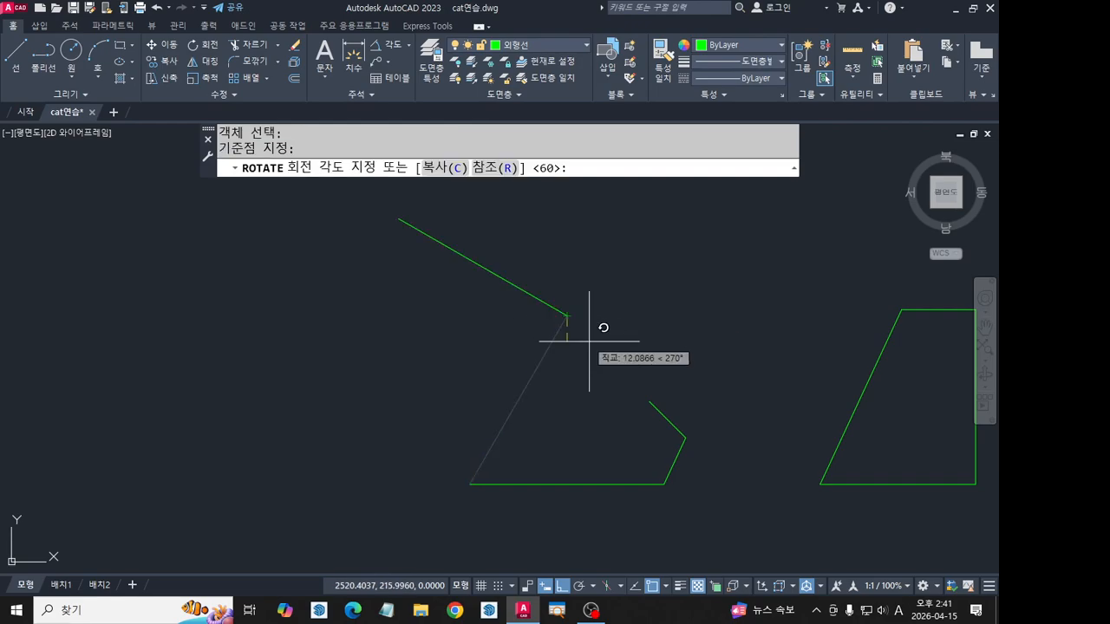
{"action": "left_click", "coordinate": [444, 167]}
{"action": "type", "text": "-"}
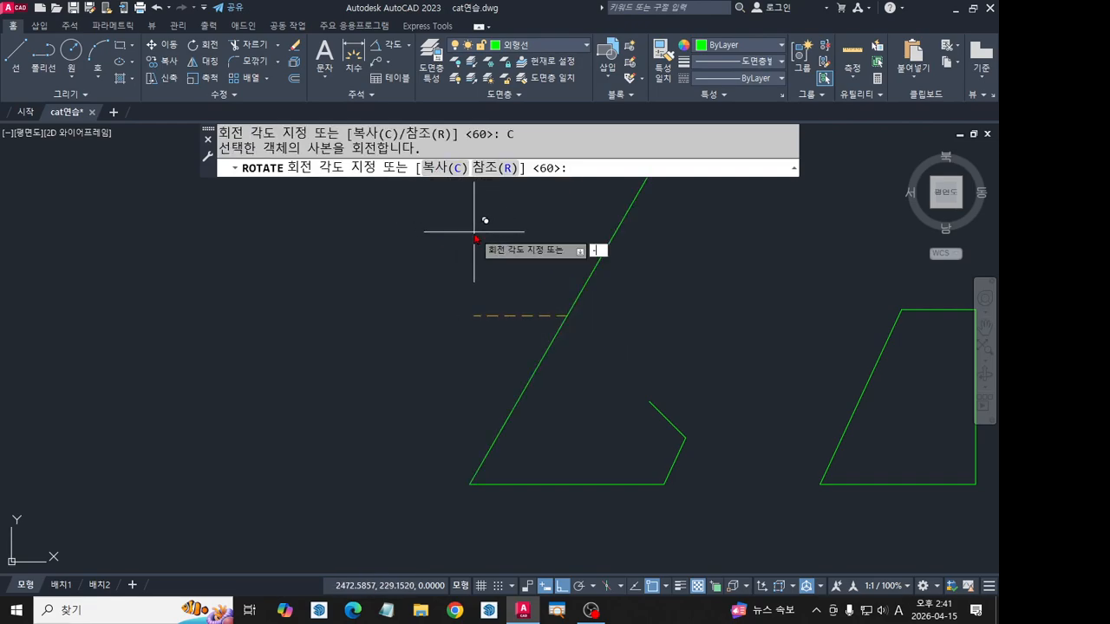
{"action": "type", "text": "120"}
{"action": "key", "text": "Return"}
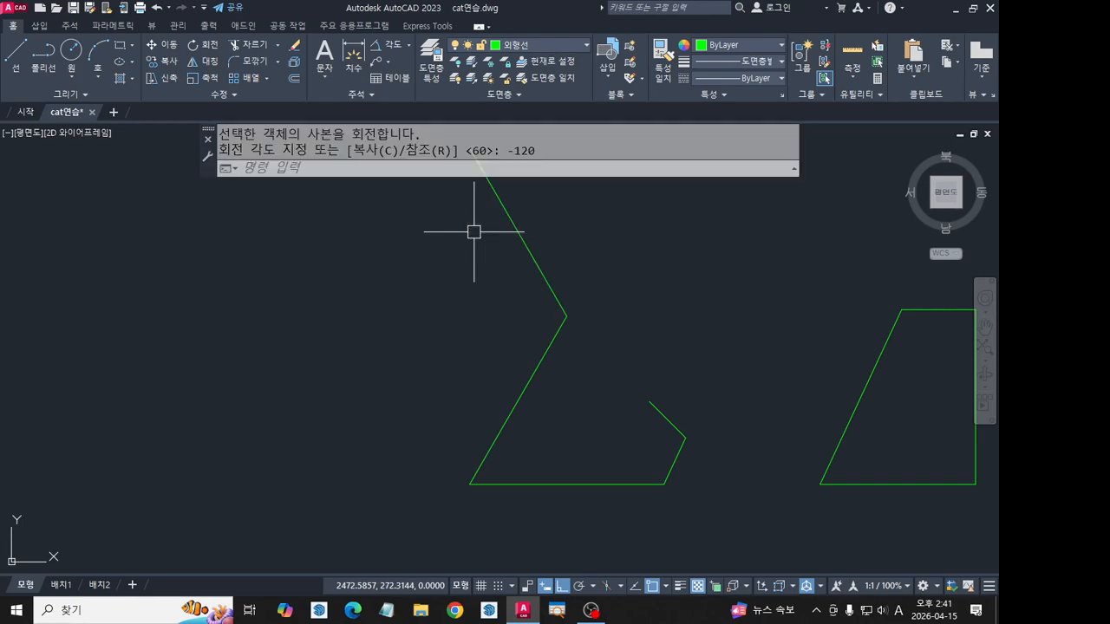
Sketch temporary markup over the reference FRONT view showing the counterclockwise 105° turn from the short notch edge to the 40 mm edge.
{"action": "scroll", "coordinate": [468, 278], "scroll_direction": "down", "scroll_amount": 2}
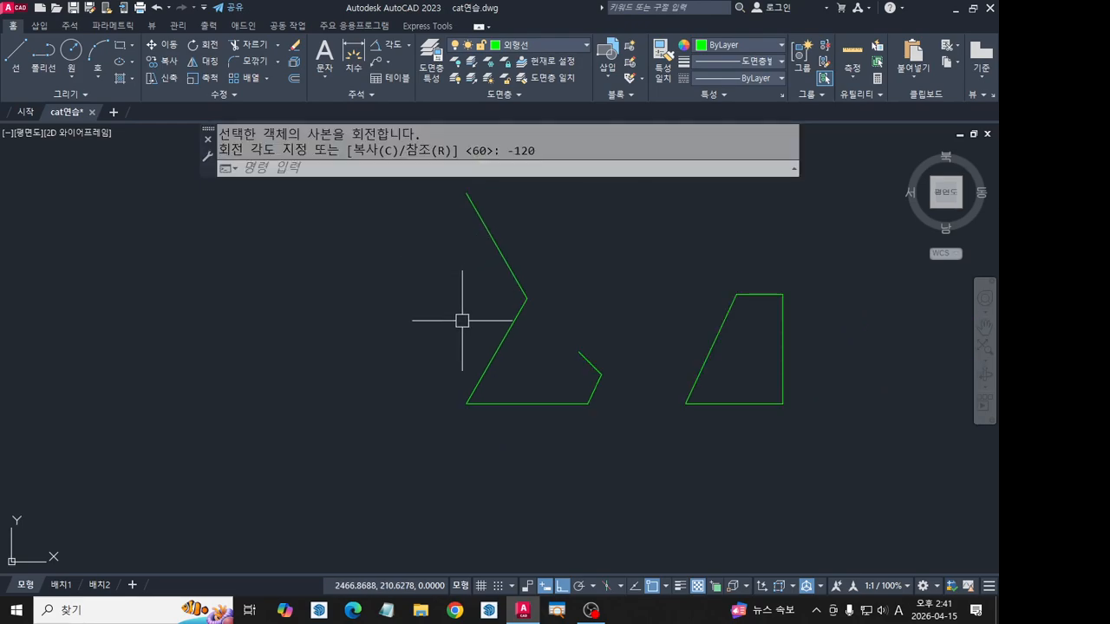
{"action": "scroll", "coordinate": [462, 323], "scroll_direction": "down", "scroll_amount": 5}
{"action": "middle_click_drag", "start_coordinate": [350, 358], "coordinate": [516, 384]}
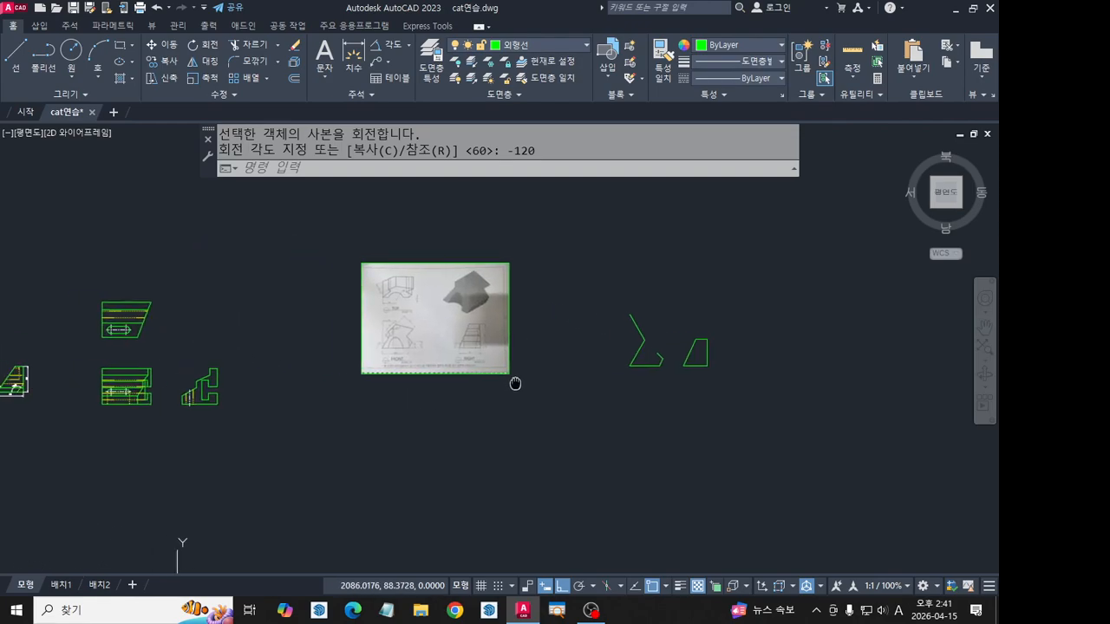
{"action": "scroll", "coordinate": [424, 357], "scroll_direction": "up", "scroll_amount": 5}
{"action": "scroll", "coordinate": [276, 278], "scroll_direction": "up", "scroll_amount": 6}
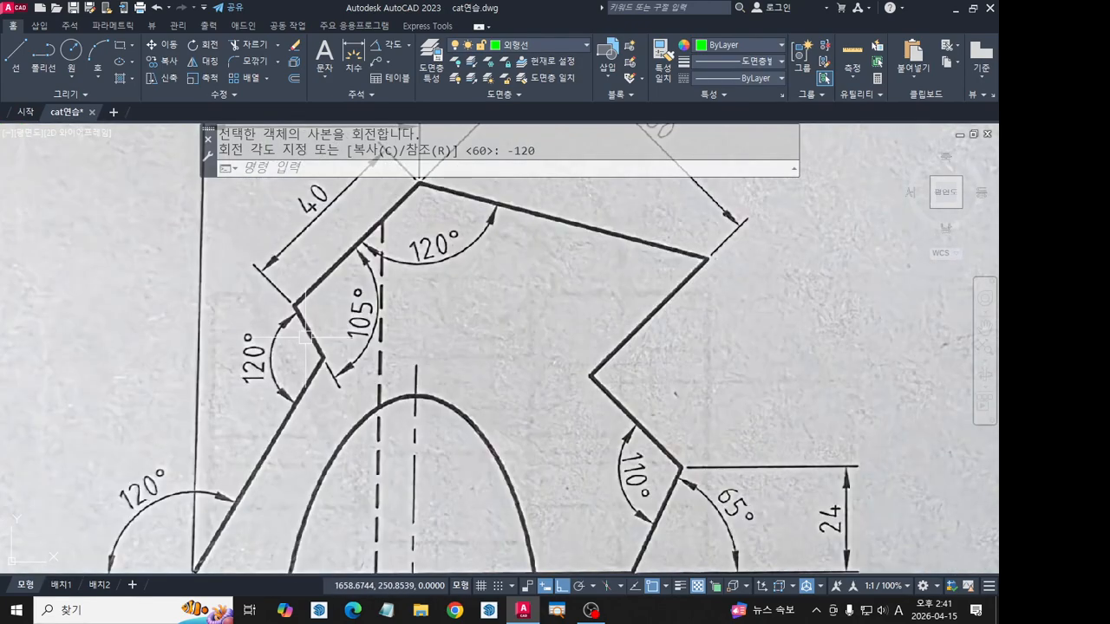
{"action": "scroll", "coordinate": [315, 346], "scroll_direction": "down", "scroll_amount": 2}
{"action": "key", "text": "ctrl+1"}
{"action": "left_click", "coordinate": [316, 347]}
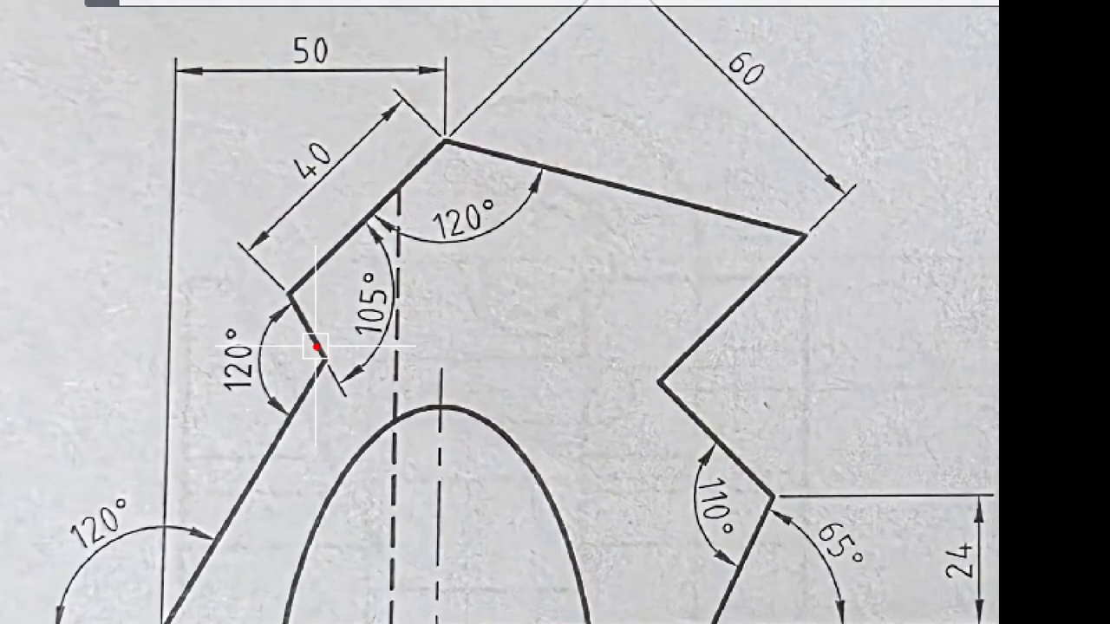
{"action": "mouse_move", "coordinate": [316, 347]}
{"action": "left_mouse_down"}
{"action": "mouse_move", "coordinate": [351, 333]}
{"action": "mouse_move", "coordinate": [357, 245]}
{"action": "left_mouse_up"}
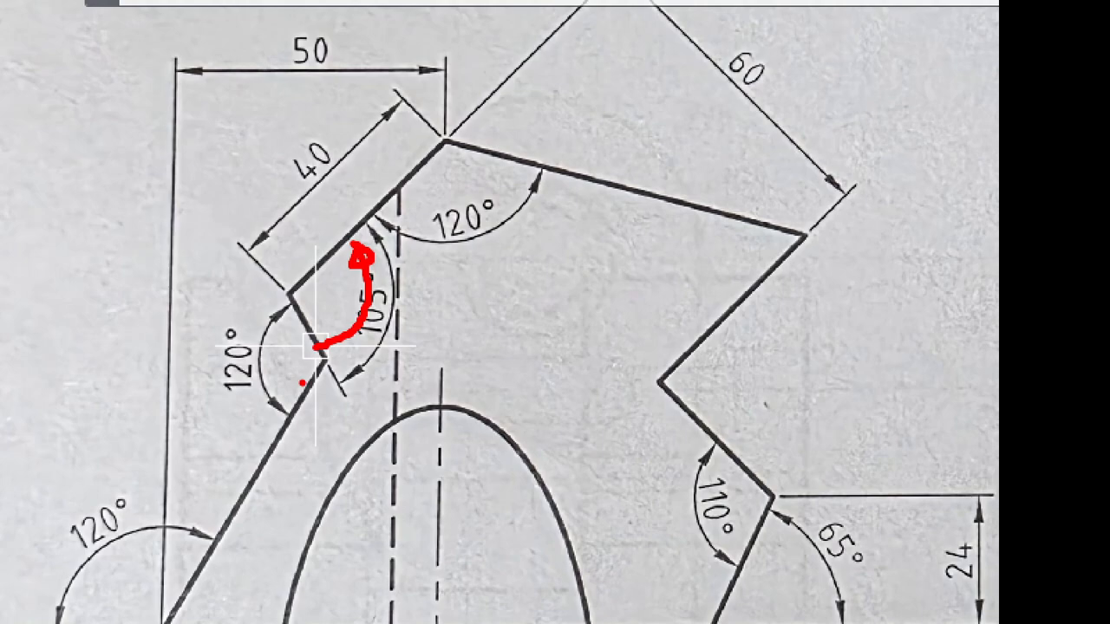
{"action": "key", "text": "Escape"}
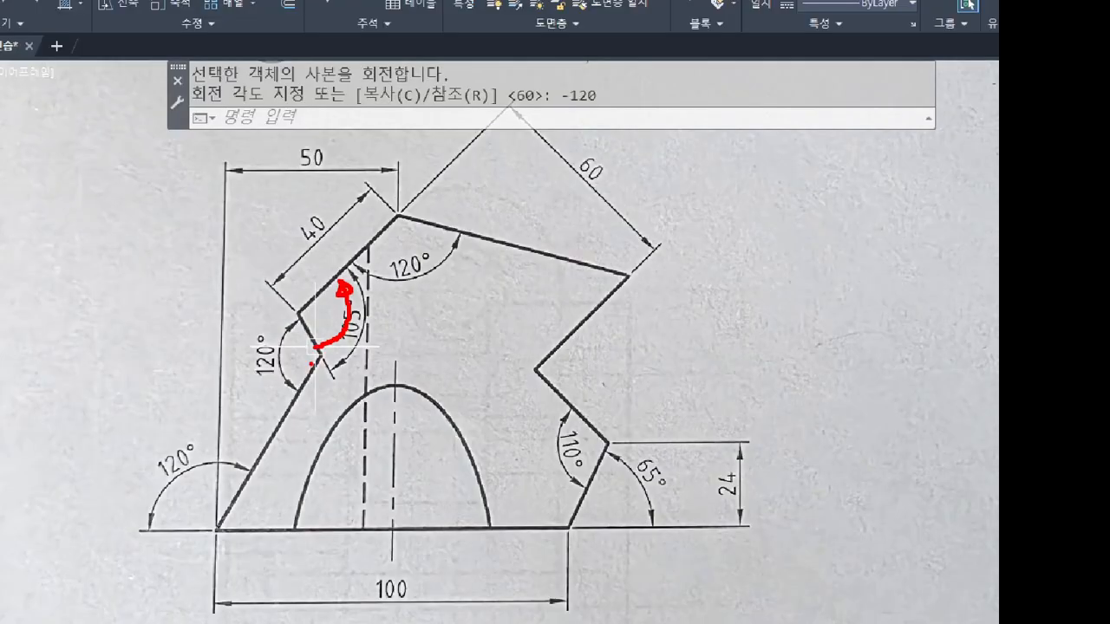
Rotate a copy of the upper left notch edge by 105° about its upper endpoint.
{"action": "scroll", "coordinate": [608, 403], "scroll_direction": "down", "scroll_amount": 6}
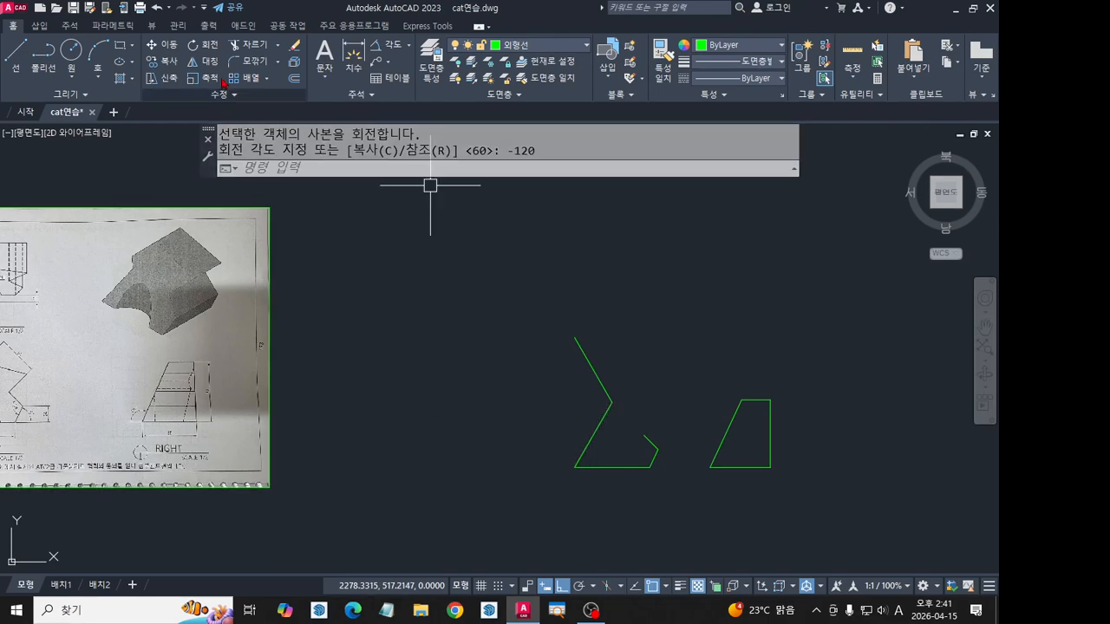
{"action": "left_click", "coordinate": [205, 44]}
{"action": "left_click", "coordinate": [597, 308]}
{"action": "left_click", "coordinate": [543, 377]}
{"action": "key", "text": "Return"}
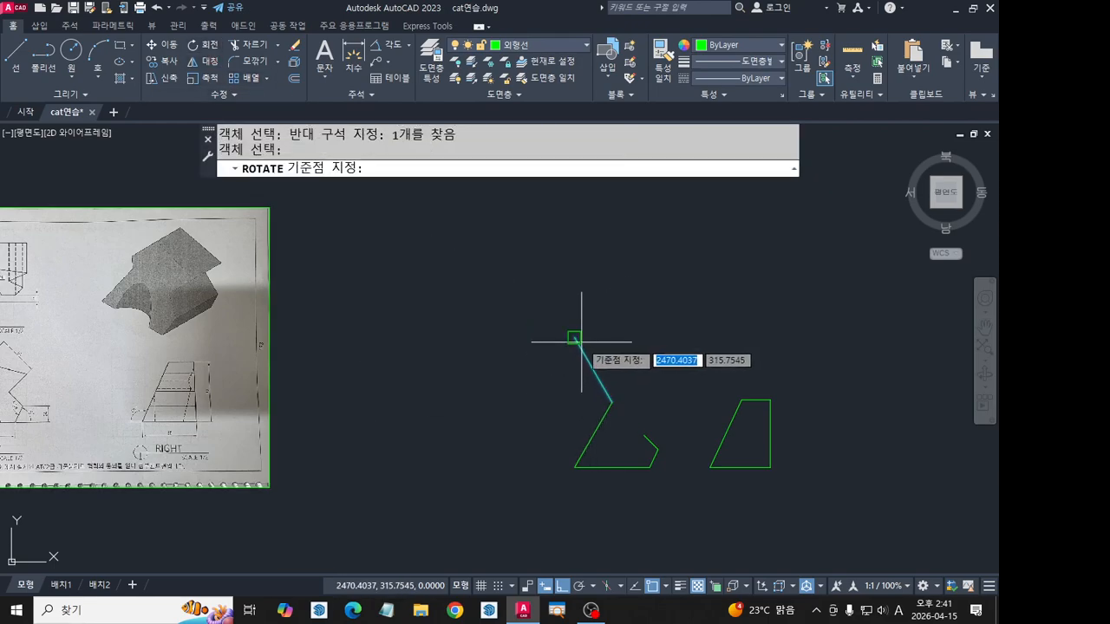
{"action": "left_click", "coordinate": [575, 336]}
{"action": "left_click", "coordinate": [445, 168]}
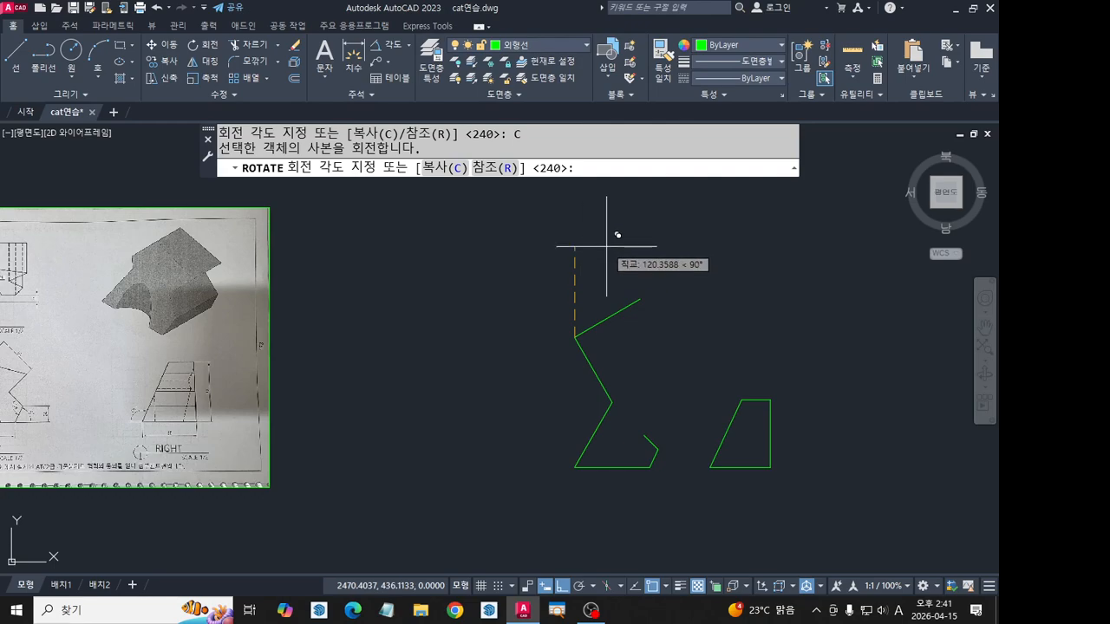
{"action": "type", "text": "105"}
{"action": "key", "text": "Return"}
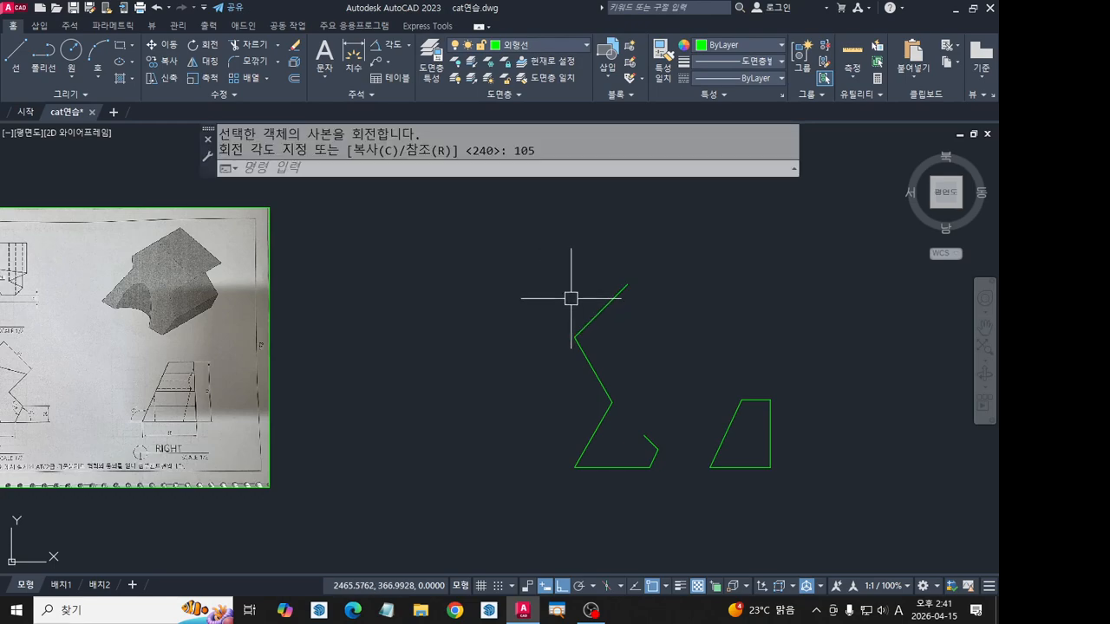
Try marking the 40 mm edge length with a radius 40 circle centred on the slanted top edge's lower endpoint, and erase the circle.
{"action": "middle_click_drag", "start_coordinate": [197, 358], "coordinate": [513, 365]}
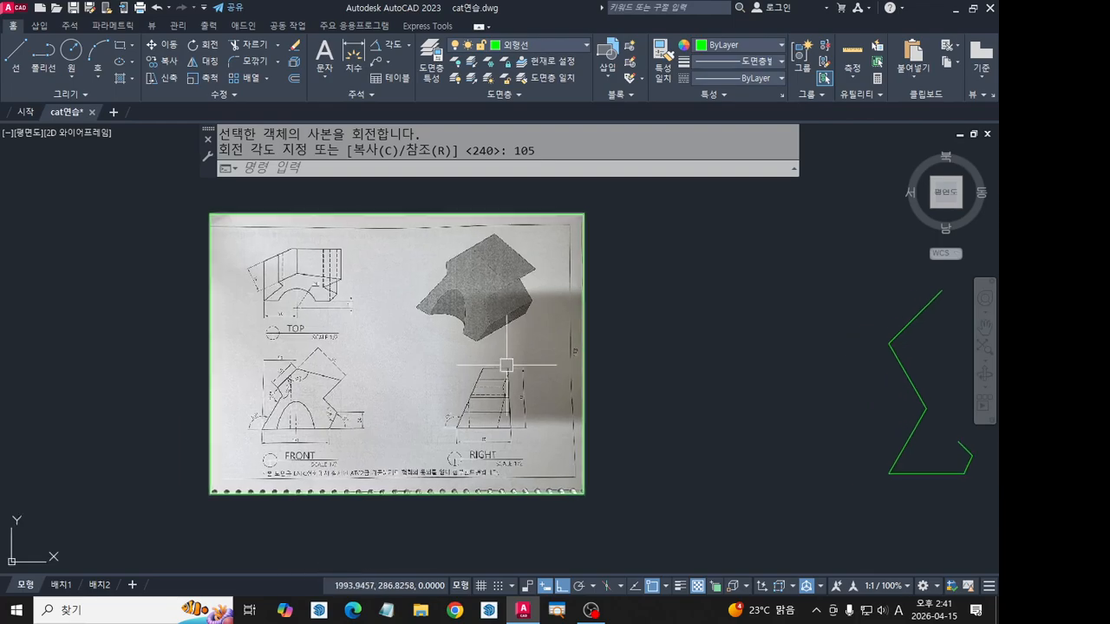
{"action": "scroll", "coordinate": [299, 379], "scroll_direction": "up", "scroll_amount": 8}
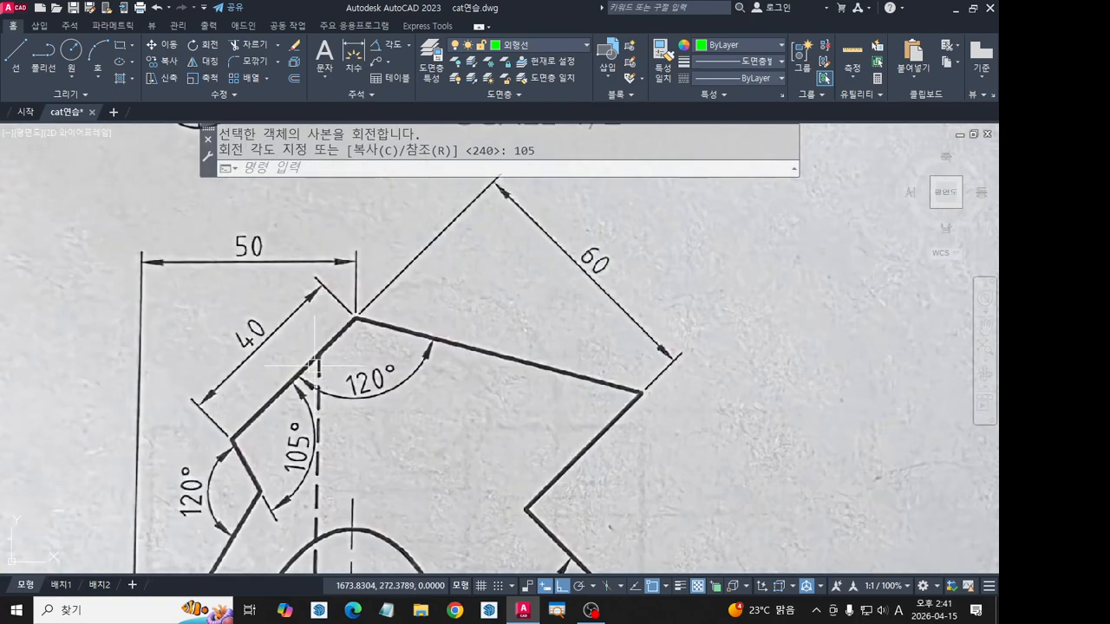
{"action": "scroll", "coordinate": [314, 365], "scroll_direction": "down", "scroll_amount": 4}
{"action": "middle_click_drag", "start_coordinate": [677, 419], "coordinate": [223, 422]}
{"action": "scroll", "coordinate": [456, 448], "scroll_direction": "down", "scroll_amount": 4}
{"action": "middle_click_drag", "start_coordinate": [639, 454], "coordinate": [236, 446]}
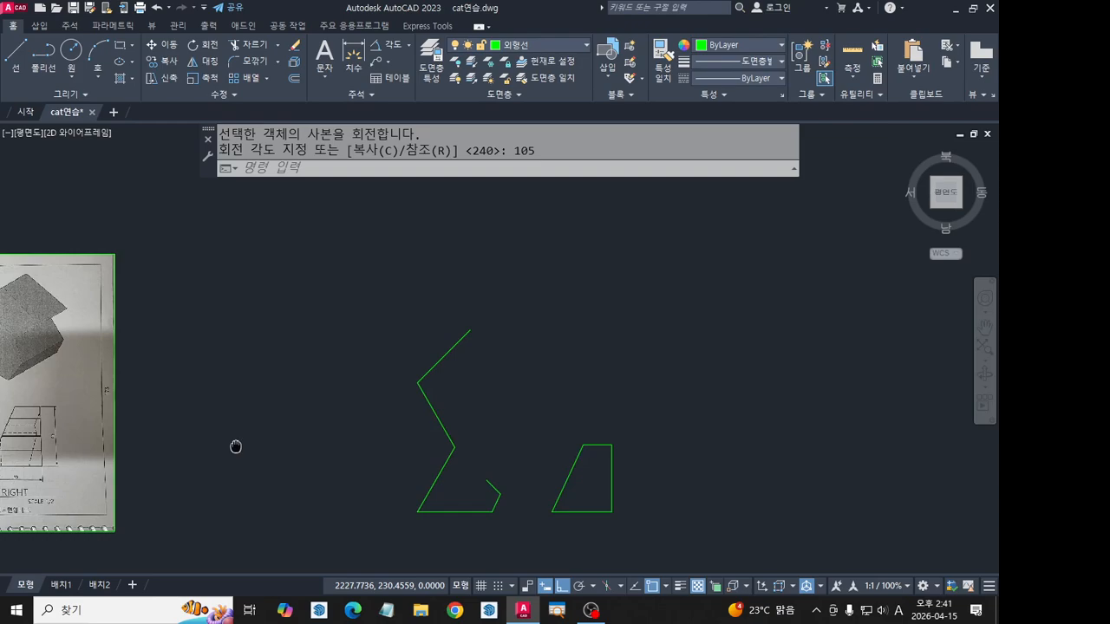
{"action": "scroll", "coordinate": [438, 382], "scroll_direction": "up", "scroll_amount": 4}
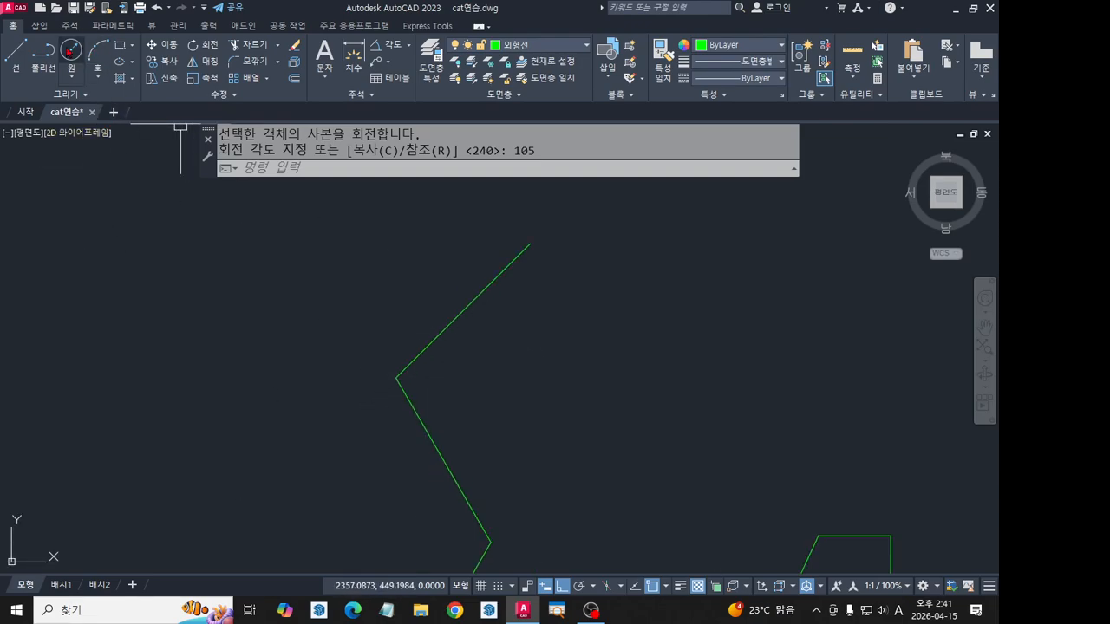
{"action": "left_click", "coordinate": [71, 52]}
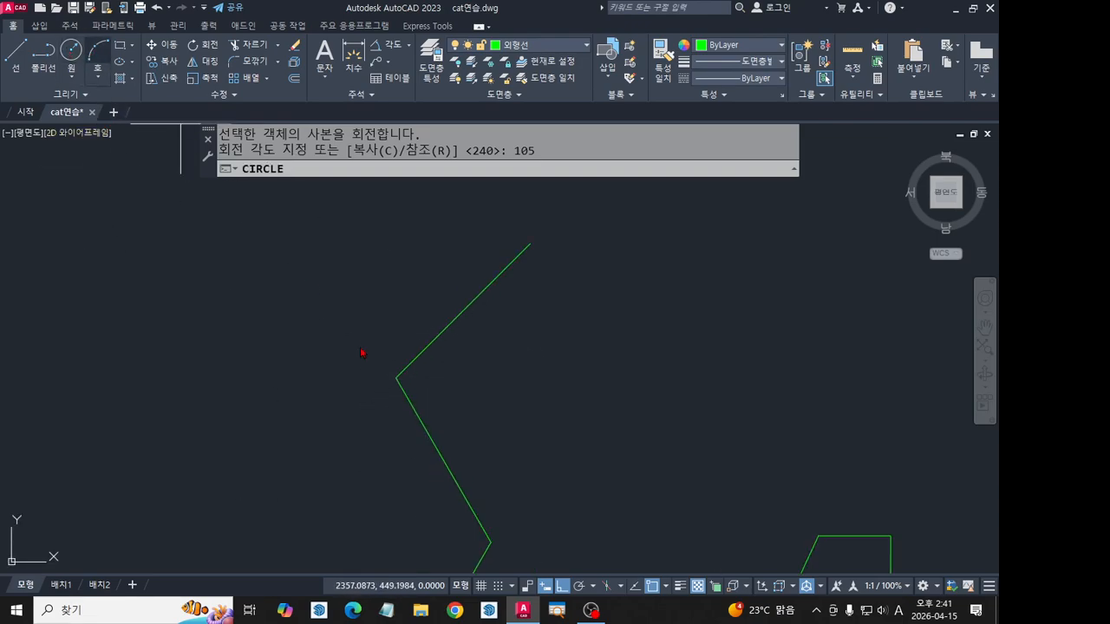
{"action": "left_click", "coordinate": [396, 377]}
{"action": "type", "text": "40"}
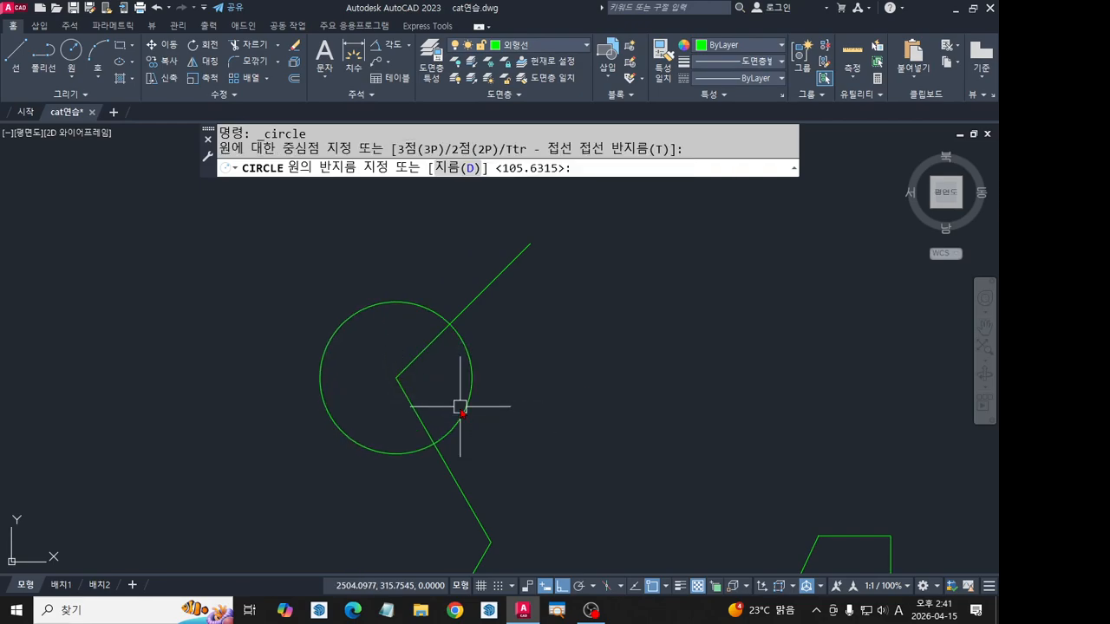
{"action": "key", "text": "Return"}
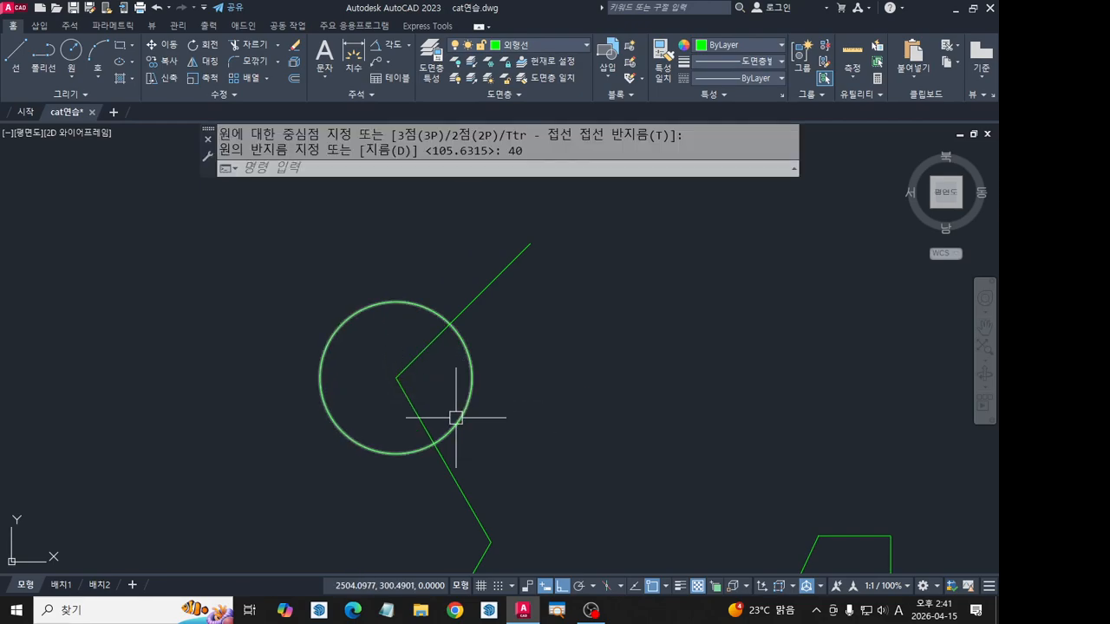
{"action": "left_click", "coordinate": [391, 306]}
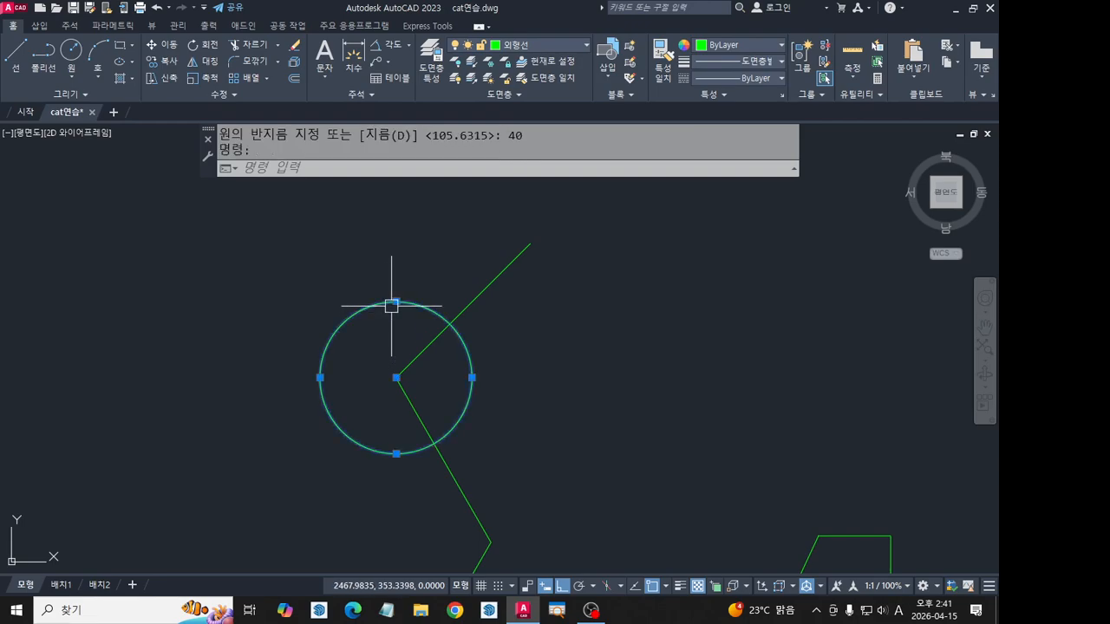
{"action": "key", "text": "Delete"}
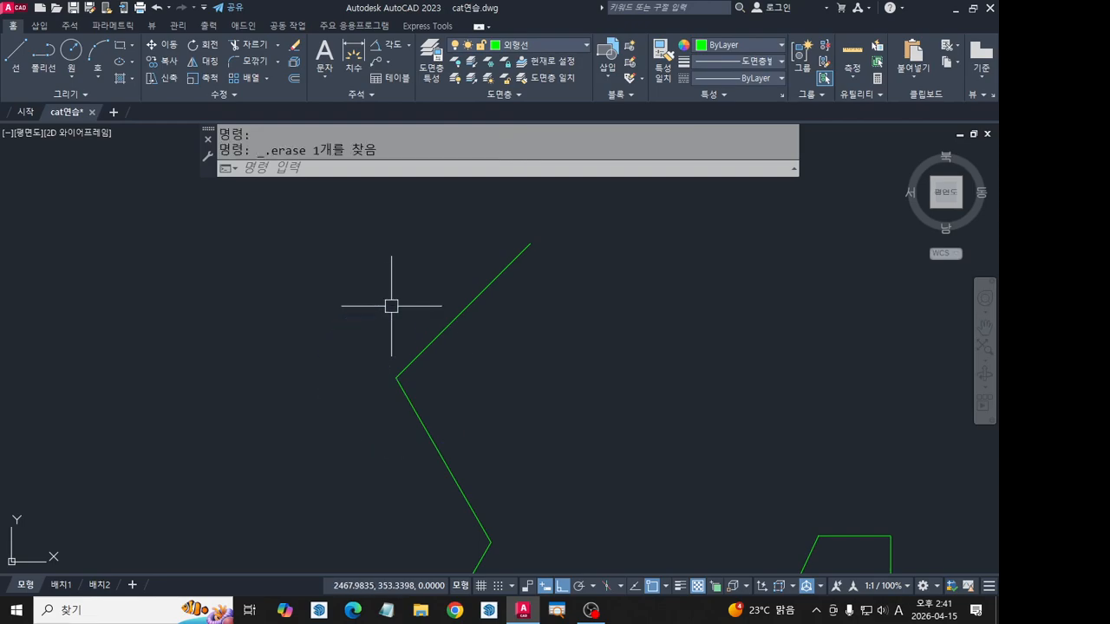
Use Lengthen with a total length of 40 to shorten the slanted top edge from its upper end.
{"action": "left_click", "coordinate": [217, 93]}
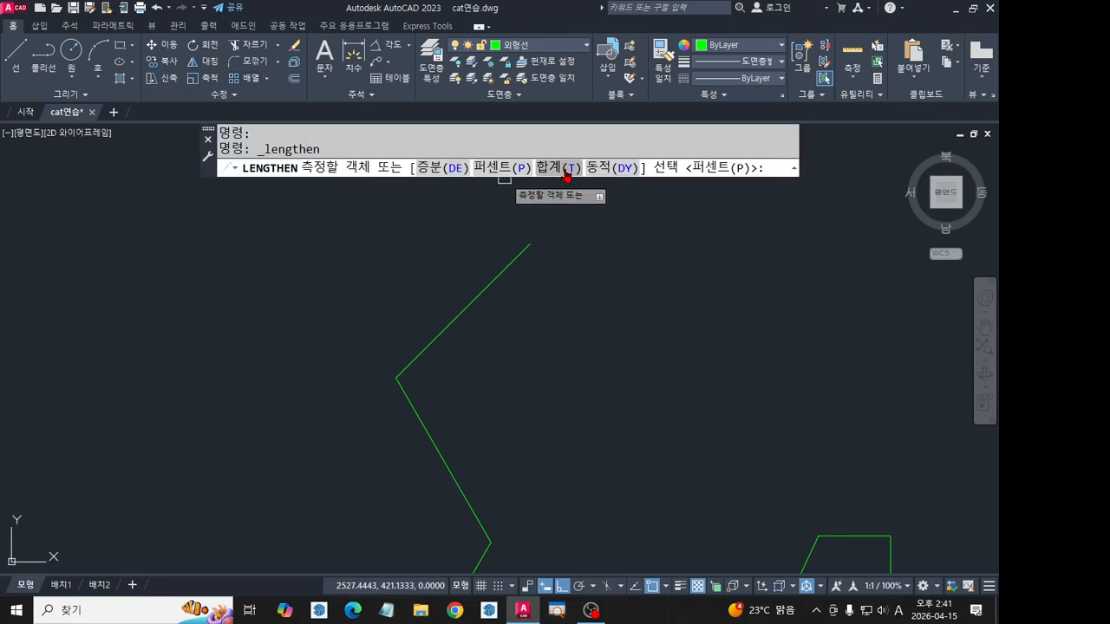
{"action": "left_click", "coordinate": [567, 171]}
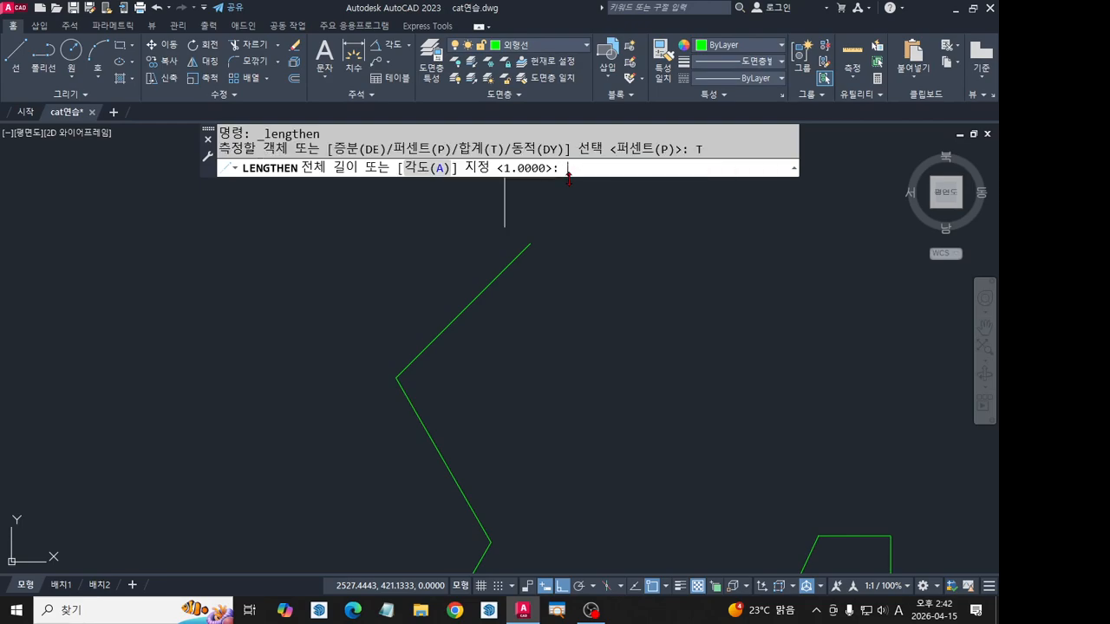
{"action": "type", "text": "40"}
{"action": "key", "text": "Return"}
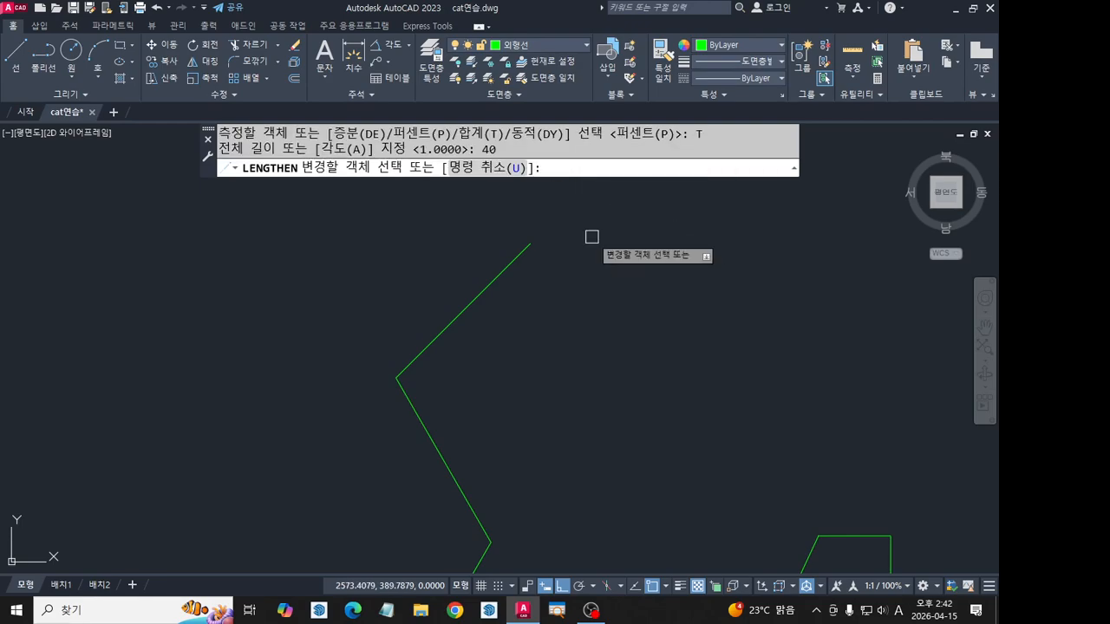
{"action": "left_click", "coordinate": [533, 245]}
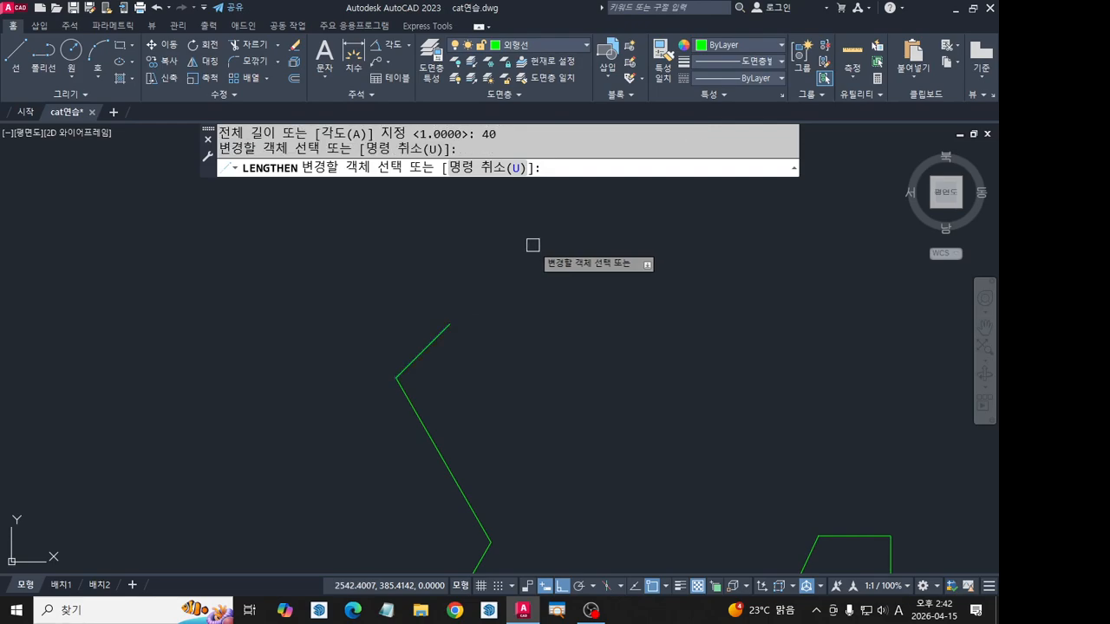
{"action": "key", "text": "Escape"}
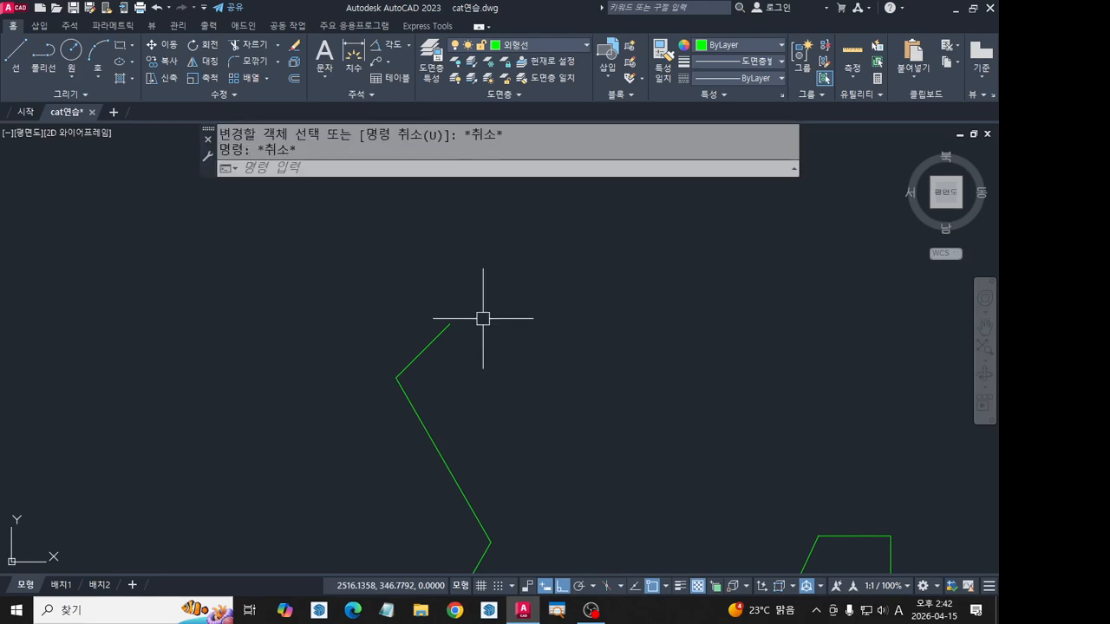
Rotate a copy of the 40 mm edge by 120° about its upper endpoint to start the sloping top edge.
{"action": "scroll", "coordinate": [312, 372], "scroll_direction": "down", "scroll_amount": 2}
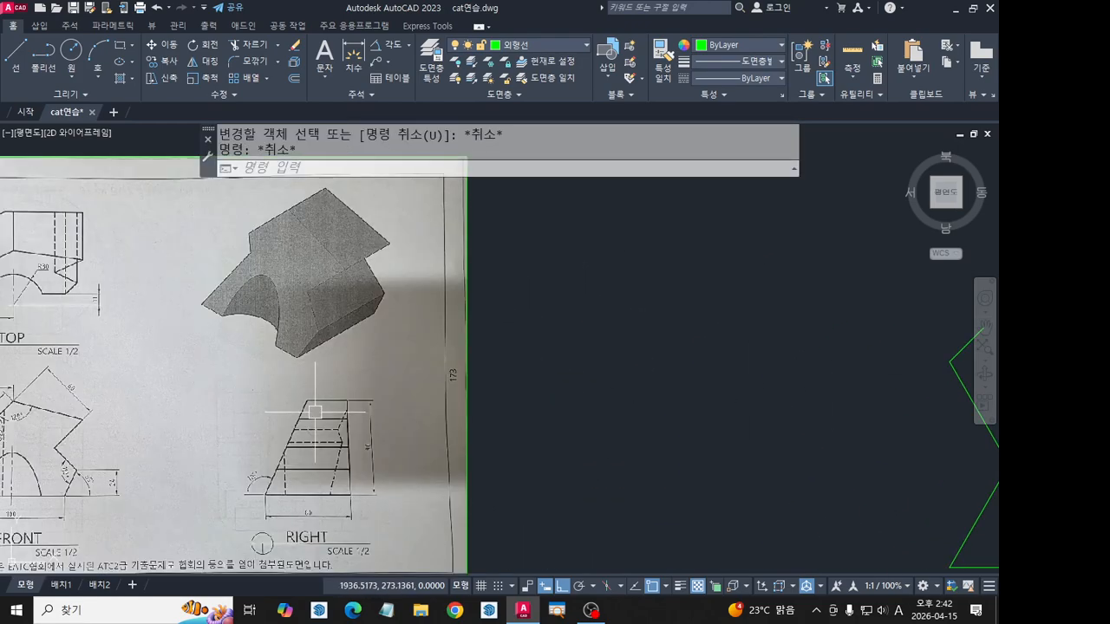
{"action": "scroll", "coordinate": [329, 381], "scroll_direction": "up", "scroll_amount": 4}
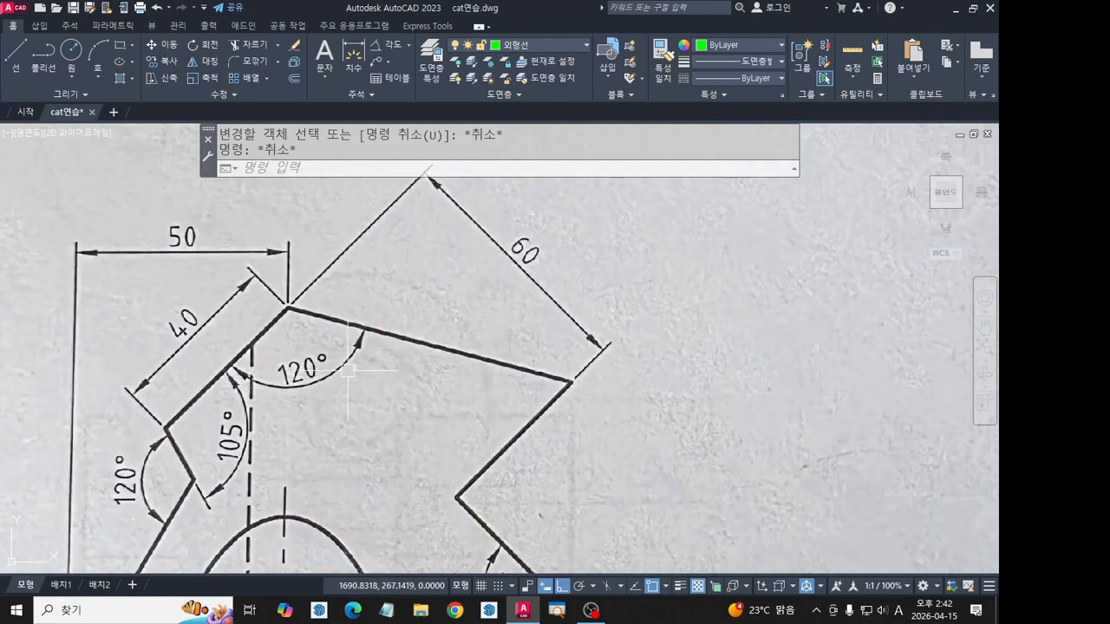
{"action": "scroll", "coordinate": [434, 328], "scroll_direction": "down", "scroll_amount": 2}
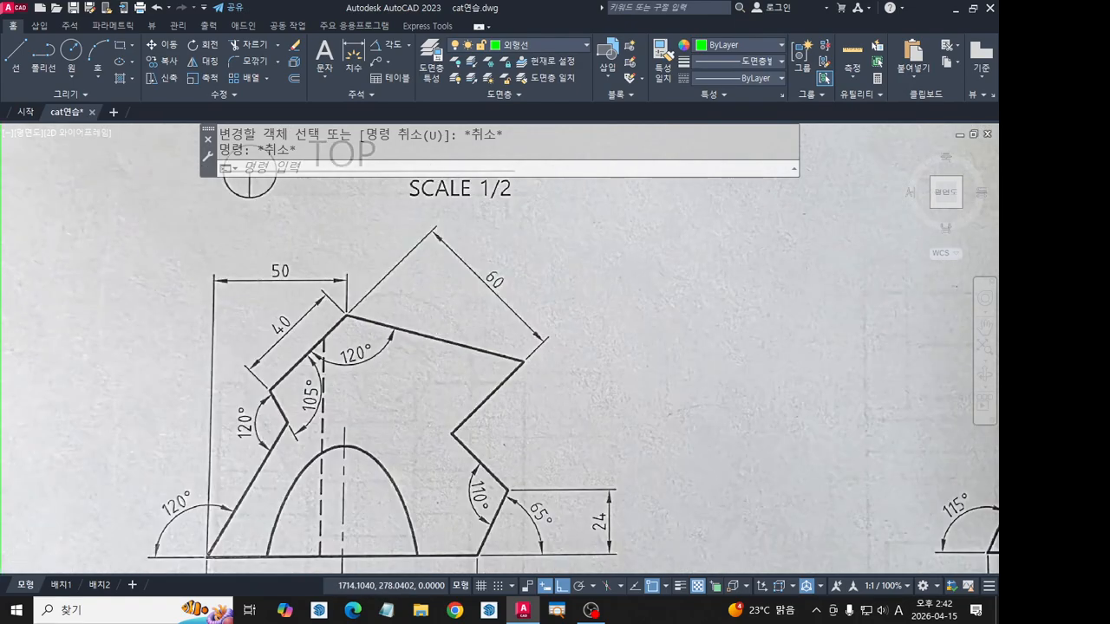
{"action": "middle_click_drag", "start_coordinate": [685, 339], "coordinate": [175, 348]}
{"action": "scroll", "coordinate": [318, 352], "scroll_direction": "down", "scroll_amount": 4}
{"action": "middle_click_drag", "start_coordinate": [739, 294], "coordinate": [484, 311]}
{"action": "scroll", "coordinate": [484, 311], "scroll_direction": "up", "scroll_amount": 2}
{"action": "scroll", "coordinate": [484, 310], "scroll_direction": "up", "scroll_amount": 2}
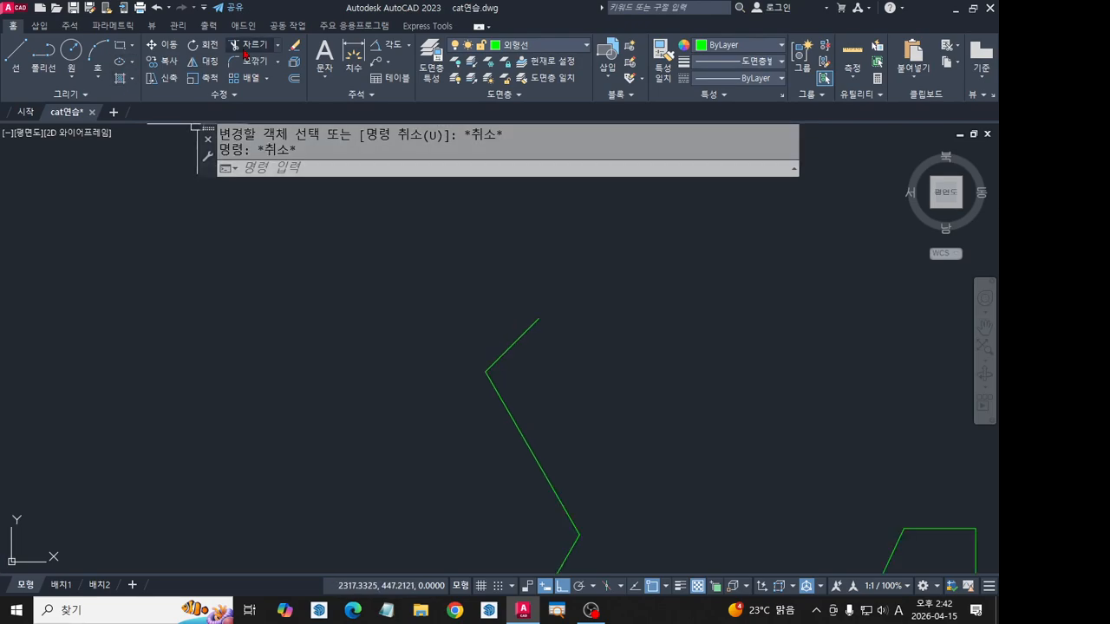
{"action": "left_click", "coordinate": [205, 44]}
{"action": "left_click", "coordinate": [518, 348]}
{"action": "key", "text": "Return"}
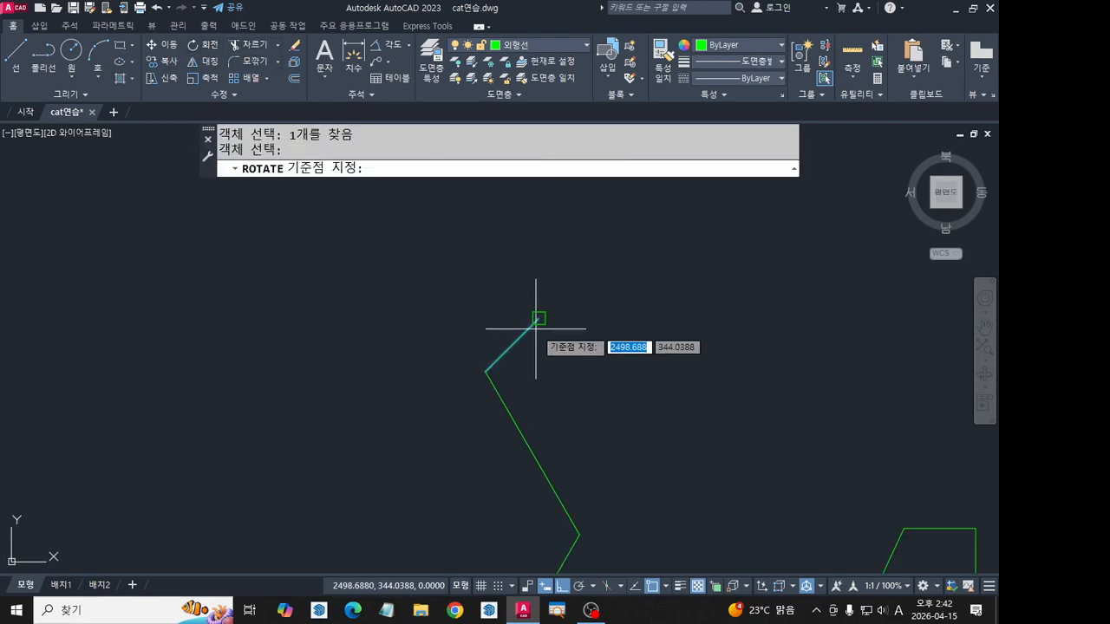
{"action": "left_click", "coordinate": [539, 319]}
{"action": "left_click", "coordinate": [444, 174]}
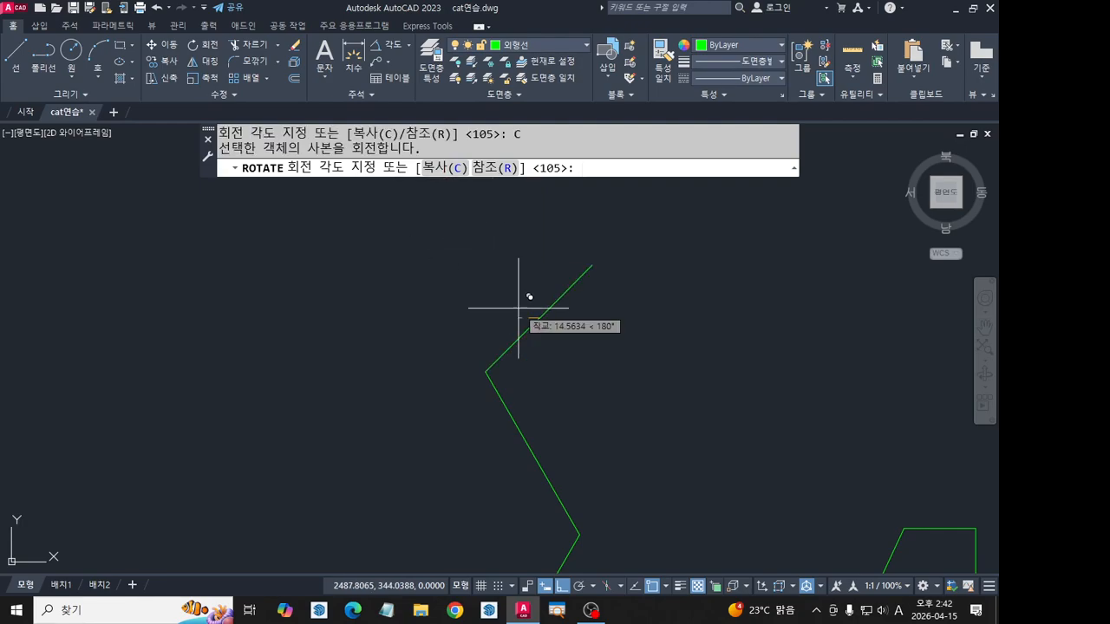
{"action": "type", "text": "1"}
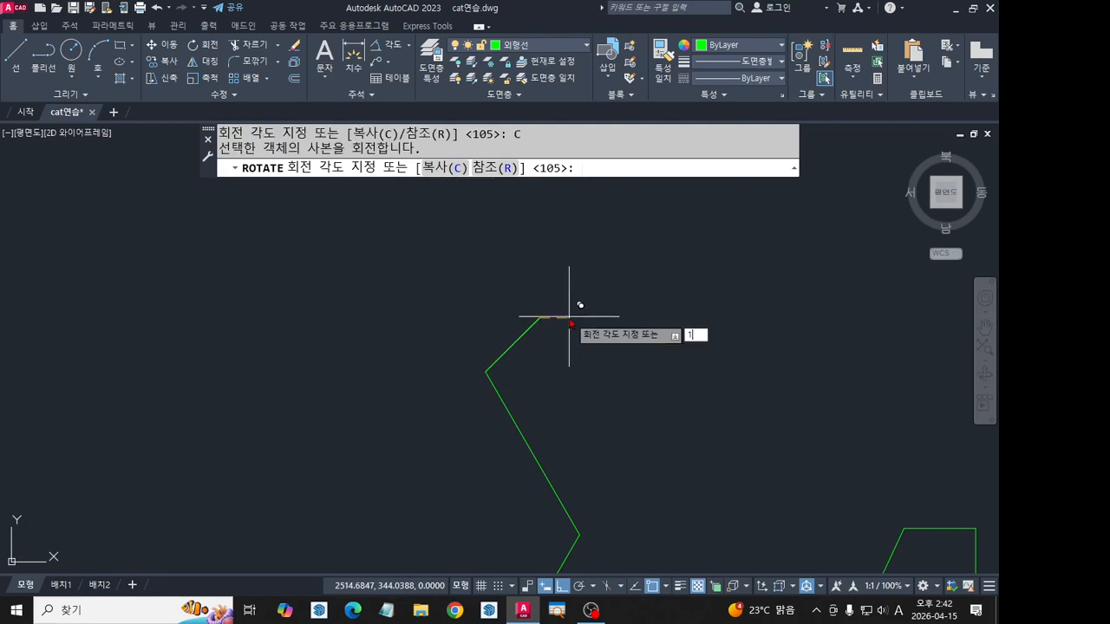
{"action": "type", "text": "20"}
{"action": "key", "text": "Return"}
{"action": "key", "text": "Escape"}
{"action": "key", "text": "Escape"}
{"action": "scroll", "coordinate": [654, 377], "scroll_direction": "down", "scroll_amount": 2}
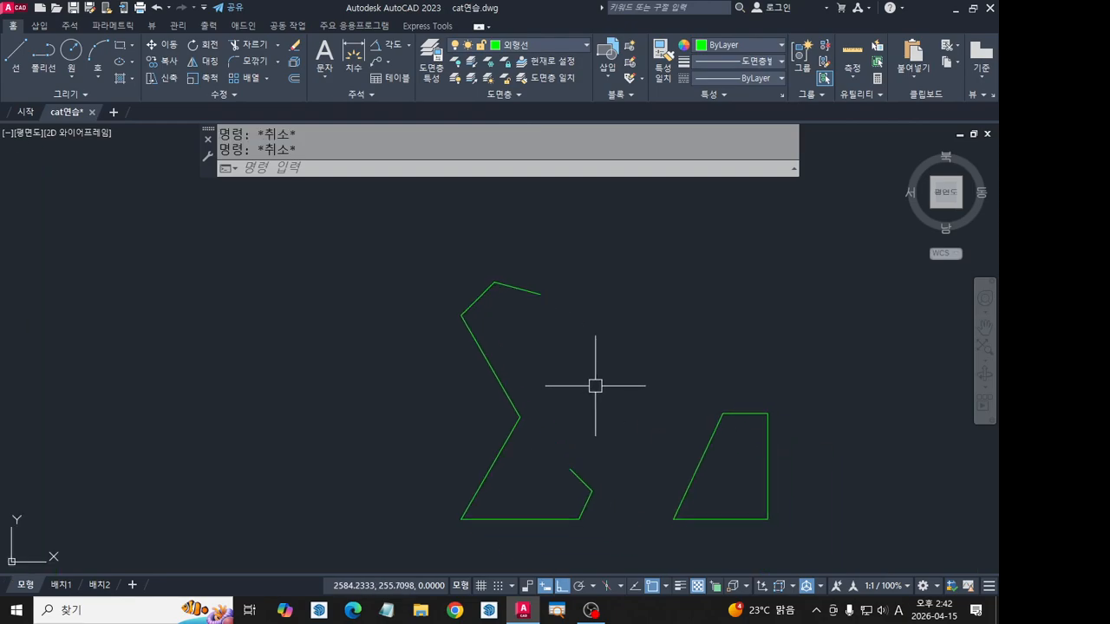
{"action": "scroll", "coordinate": [509, 293], "scroll_direction": "up", "scroll_amount": 2}
{"action": "left_click", "coordinate": [474, 292]}
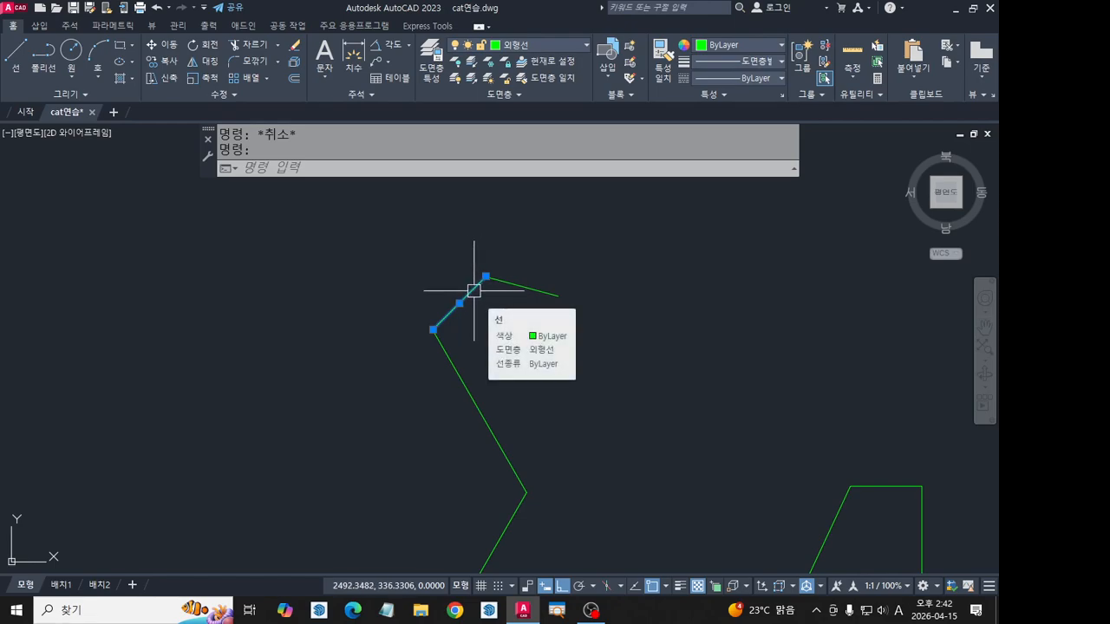
{"action": "left_click", "coordinate": [452, 356]}
{"action": "left_click", "coordinate": [515, 282]}
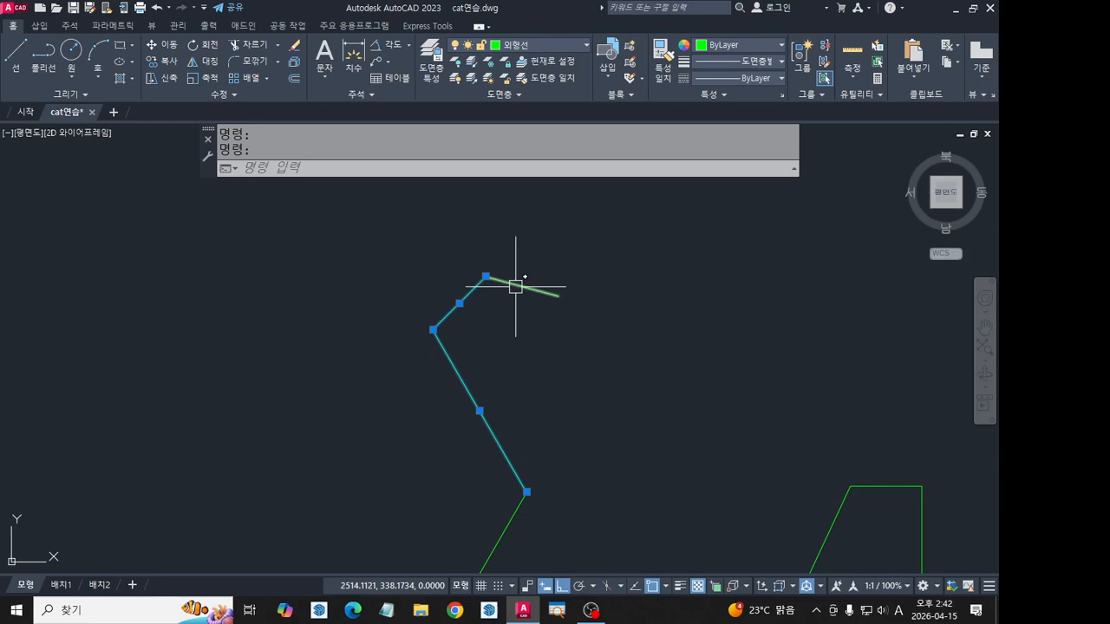
{"action": "key", "text": "Escape"}
{"action": "key", "text": "Escape"}
{"action": "scroll", "coordinate": [495, 287], "scroll_direction": "up", "scroll_amount": 1}
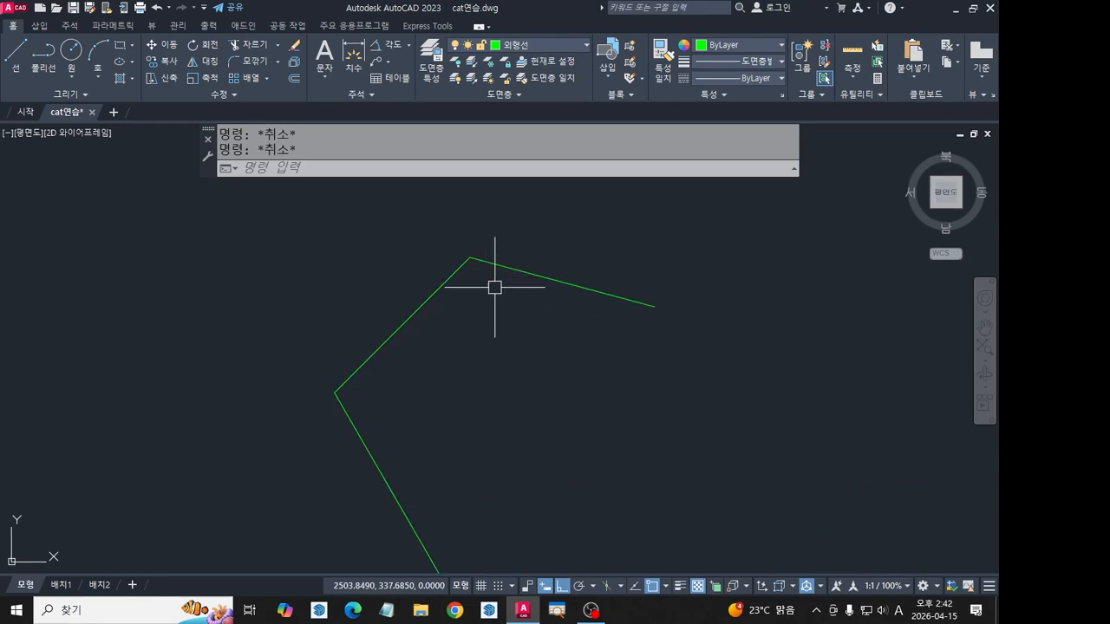
{"action": "scroll", "coordinate": [496, 290], "scroll_direction": "down", "scroll_amount": 2}
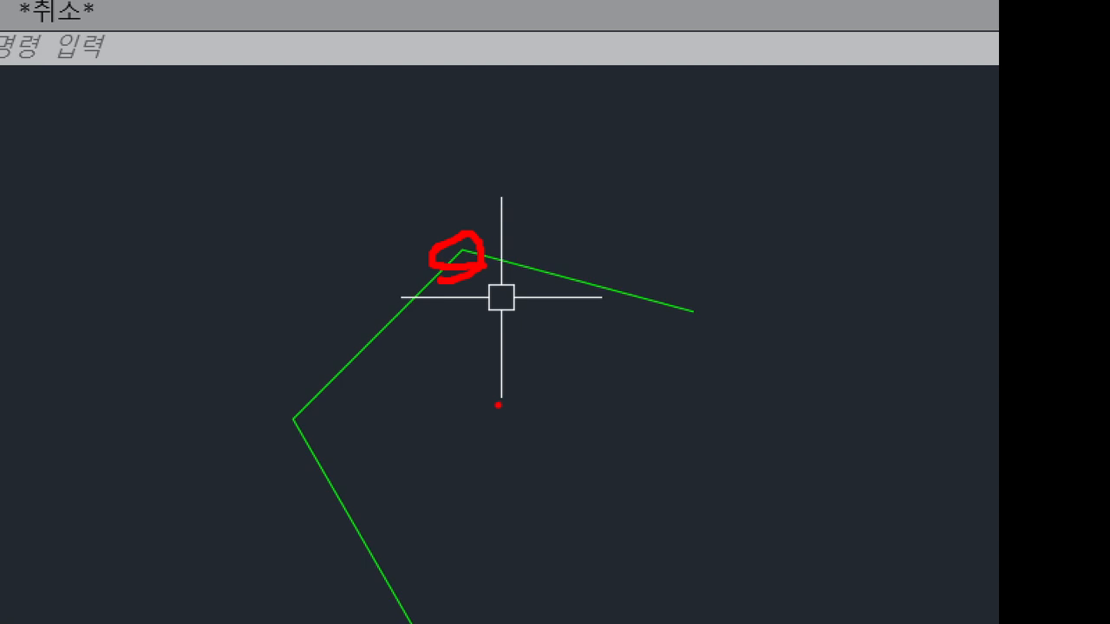
Sketch temporary markup over the reference marking the FRONT view's 50 dimension, its base edge and the top height projected from the RIGHT view.
{"action": "scroll", "coordinate": [340, 372], "scroll_direction": "down", "scroll_amount": 2}
{"action": "middle_click_drag", "start_coordinate": [255, 387], "coordinate": [764, 355]}
{"action": "middle_click_drag", "start_coordinate": [112, 446], "coordinate": [755, 425]}
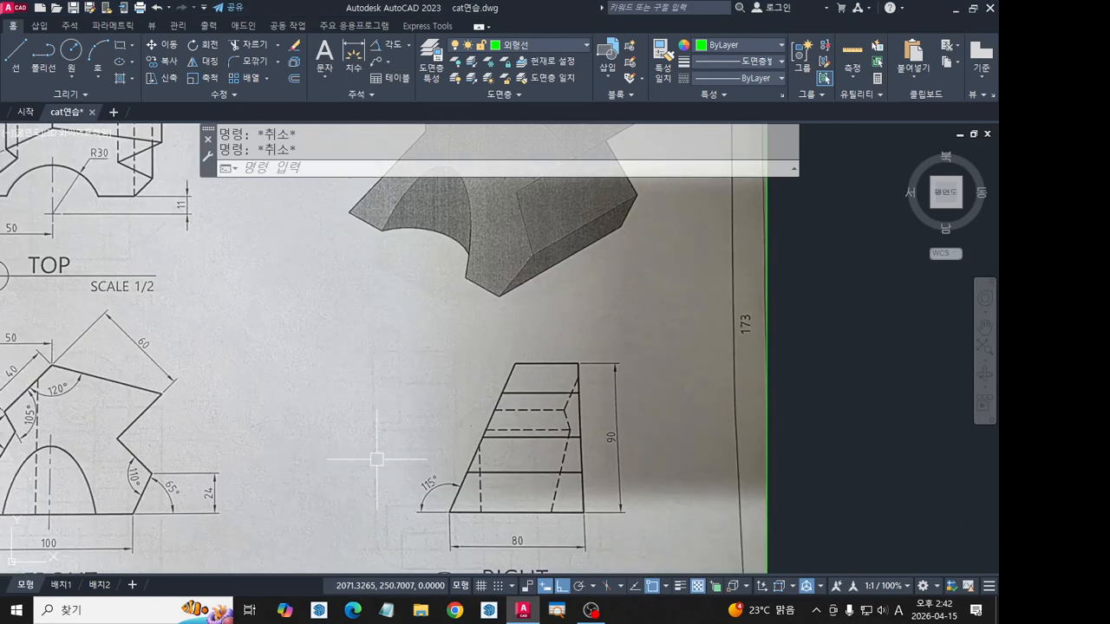
{"action": "mouse_move", "coordinate": [377, 459]}
{"action": "middle_mouse_down"}
{"action": "mouse_move", "coordinate": [667, 392]}
{"action": "mouse_move", "coordinate": [802, 392]}
{"action": "middle_mouse_up"}
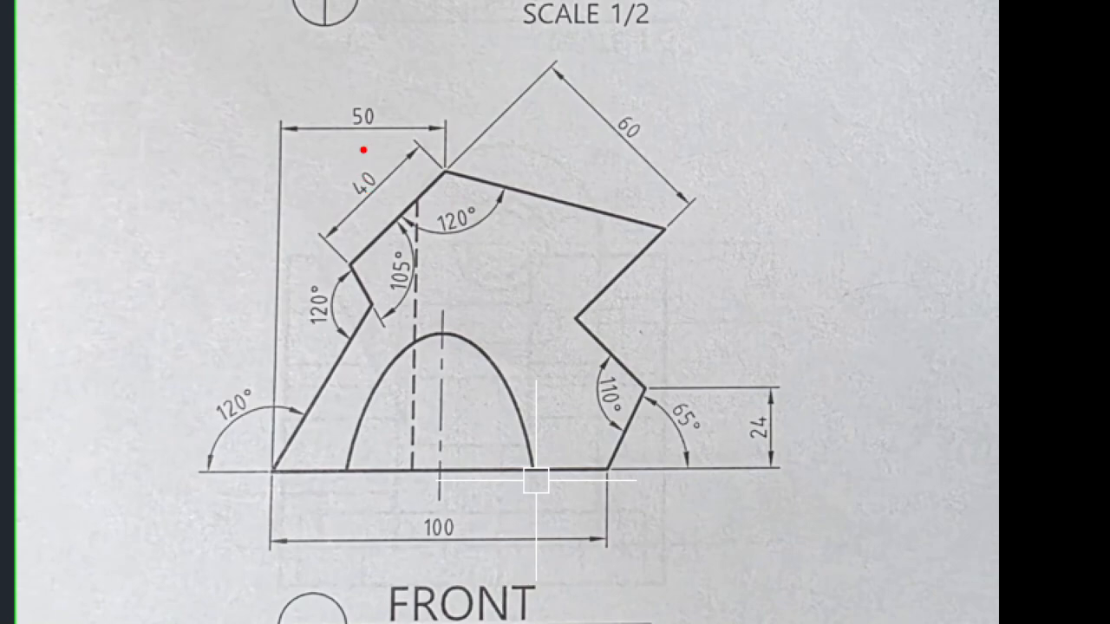
{"action": "left_click_drag", "start_coordinate": [364, 150], "coordinate": [386, 153]}
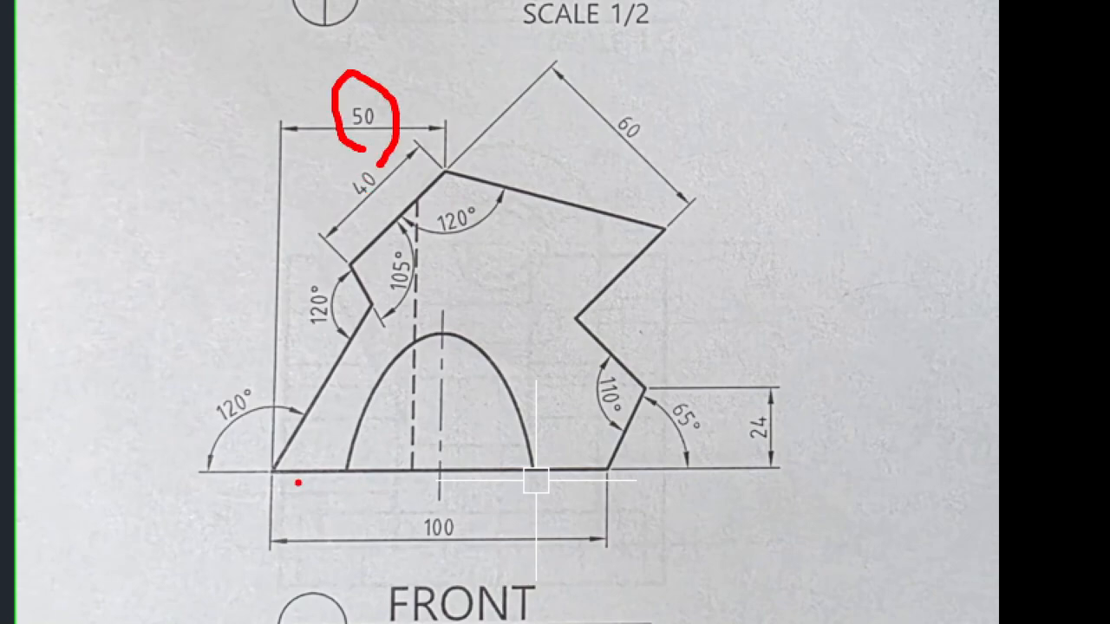
{"action": "left_click_drag", "start_coordinate": [246, 468], "coordinate": [562, 477]}
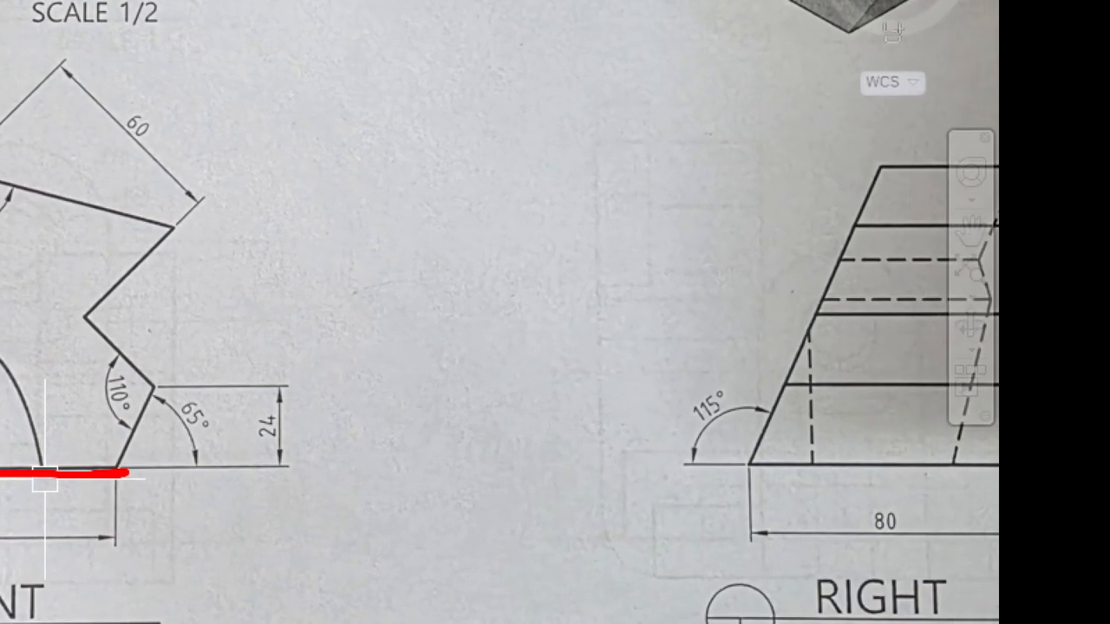
{"action": "left_click_drag", "start_coordinate": [866, 167], "coordinate": [113, 162]}
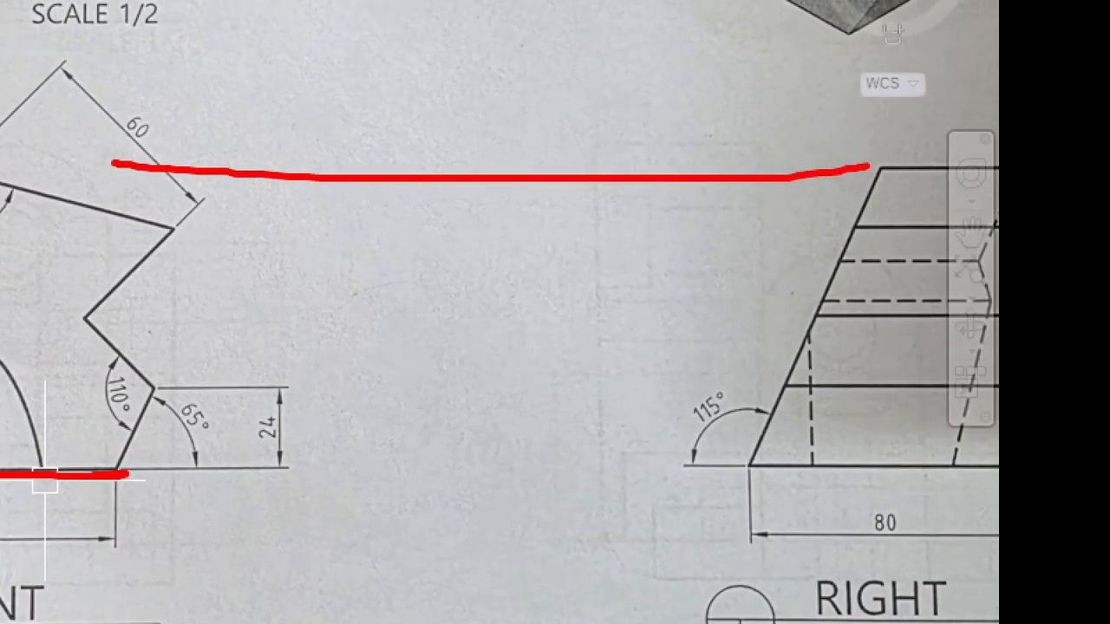
{"action": "key", "text": "Escape"}
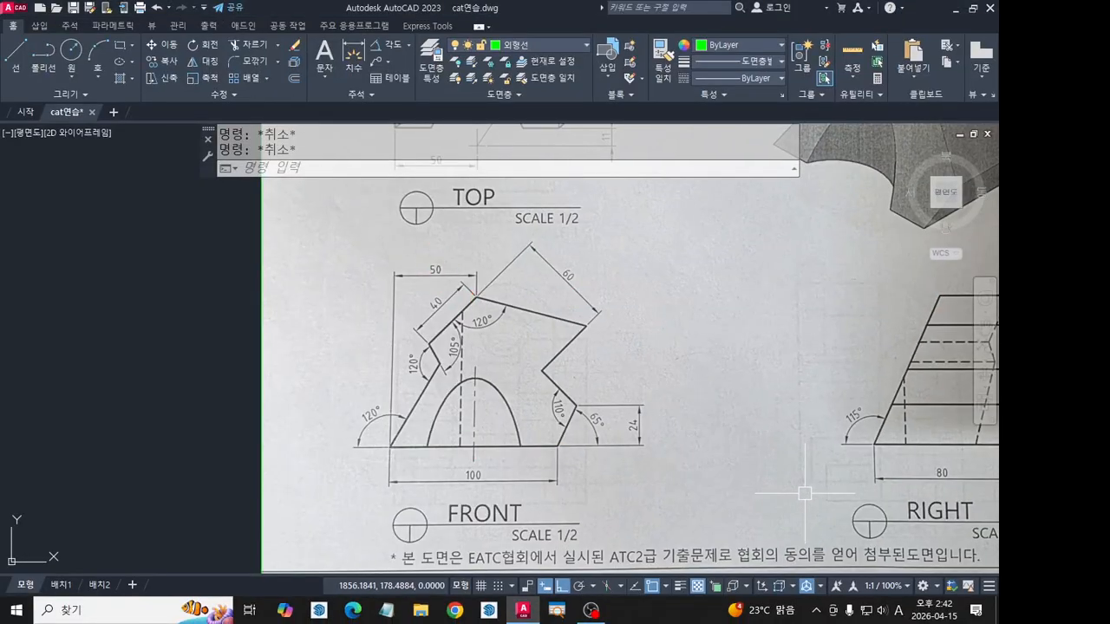
Draw a 90 mm vertical construction line upward from the midpoint of the FRONT view's base edge.
{"action": "scroll", "coordinate": [777, 418], "scroll_direction": "down", "scroll_amount": 2}
{"action": "middle_click_drag", "start_coordinate": [868, 401], "coordinate": [209, 400]}
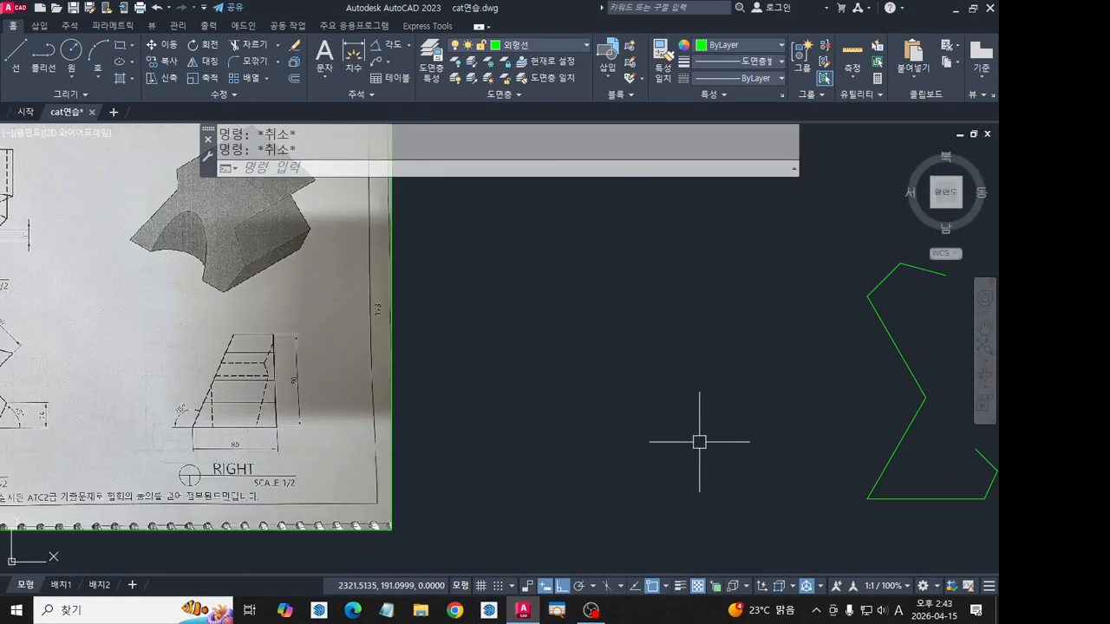
{"action": "middle_click_drag", "start_coordinate": [699, 443], "coordinate": [342, 445]}
{"action": "left_click", "coordinate": [15, 54]}
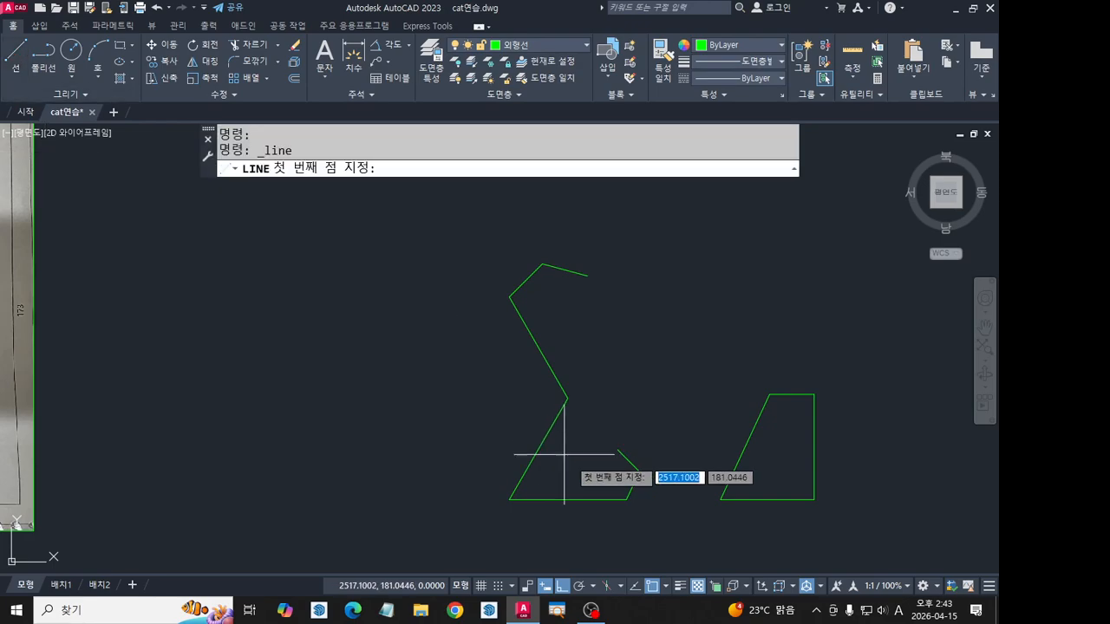
{"action": "left_click", "coordinate": [572, 499]}
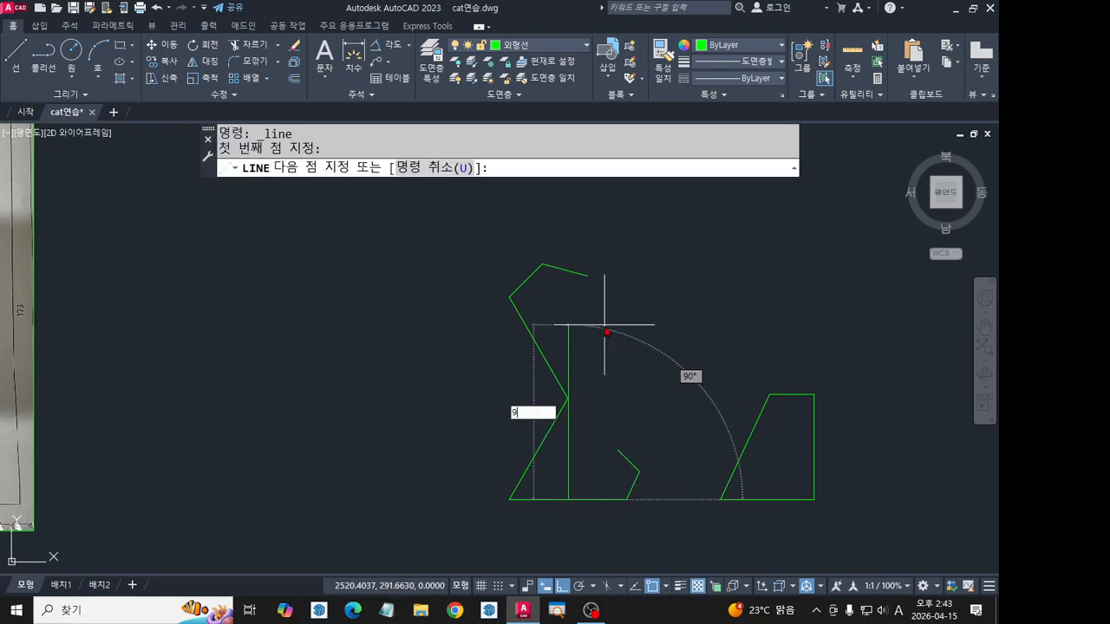
{"action": "type", "text": "90"}
{"action": "key", "text": "Return"}
Move the three upper outline segments by their apex onto the top end of the 90 mm vertical construction line.
{"action": "scroll", "coordinate": [625, 359], "scroll_direction": "up", "scroll_amount": 3}
{"action": "scroll", "coordinate": [457, 446], "scroll_direction": "up", "scroll_amount": 3}
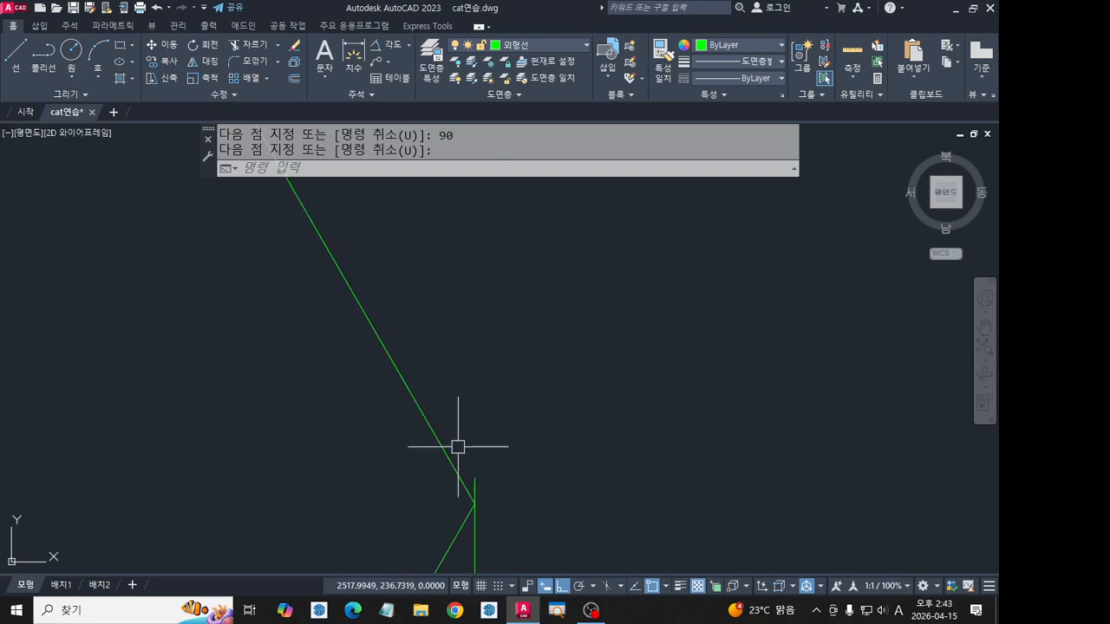
{"action": "mouse_move", "coordinate": [480, 497]}
{"action": "middle_mouse_down"}
{"action": "mouse_move", "coordinate": [546, 269]}
{"action": "mouse_move", "coordinate": [583, 446]}
{"action": "middle_mouse_up"}
{"action": "scroll", "coordinate": [547, 265], "scroll_direction": "down", "scroll_amount": 3}
{"action": "scroll", "coordinate": [589, 356], "scroll_direction": "down", "scroll_amount": 2}
{"action": "middle_click_drag", "start_coordinate": [564, 288], "coordinate": [572, 356]}
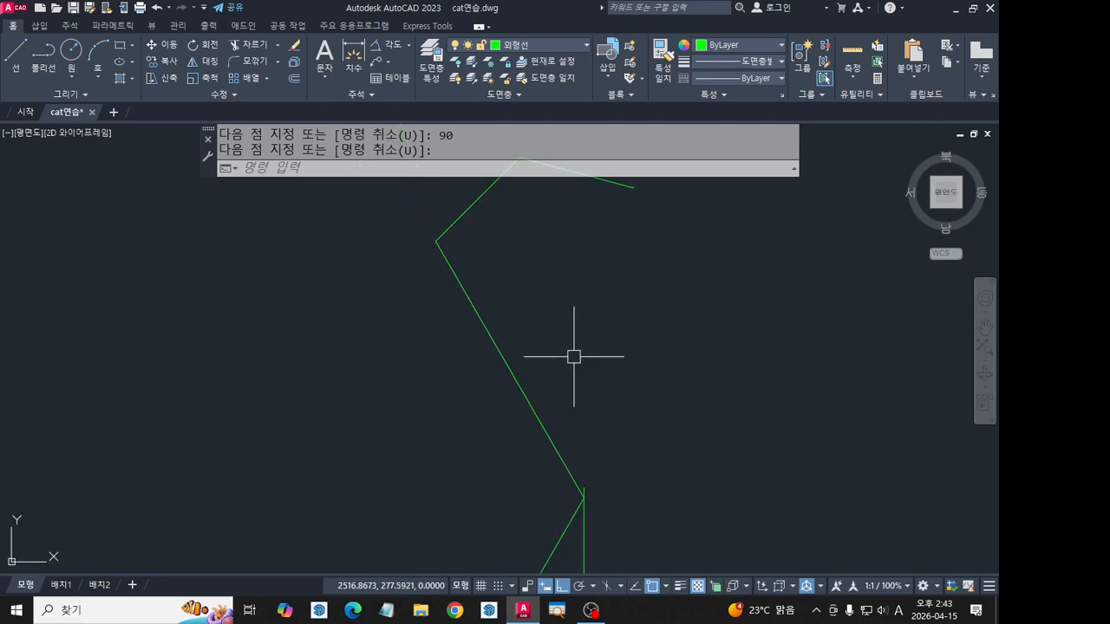
{"action": "scroll", "coordinate": [571, 358], "scroll_direction": "down", "scroll_amount": 2}
{"action": "scroll", "coordinate": [536, 251], "scroll_direction": "up", "scroll_amount": 2}
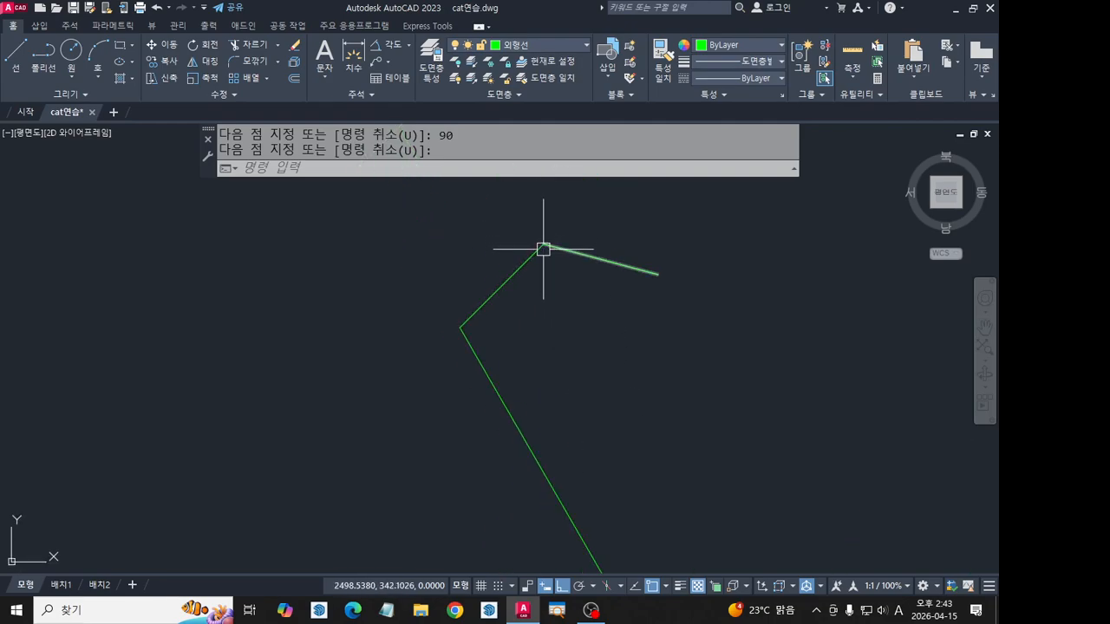
{"action": "left_click", "coordinate": [165, 44]}
{"action": "left_click", "coordinate": [657, 407]}
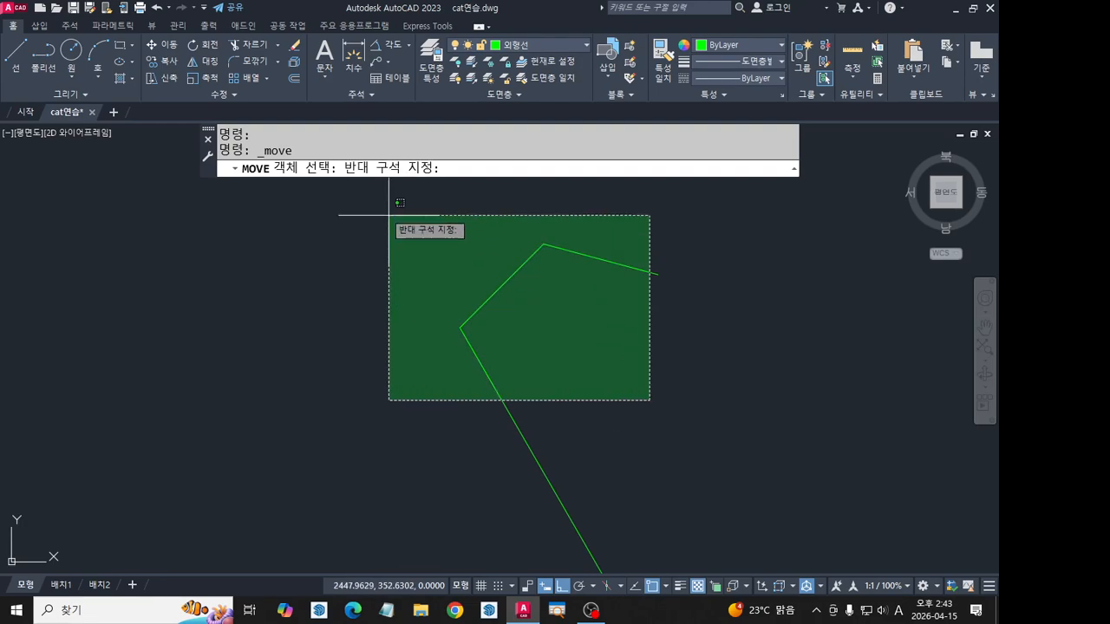
{"action": "left_click", "coordinate": [340, 179]}
{"action": "key", "text": "Return"}
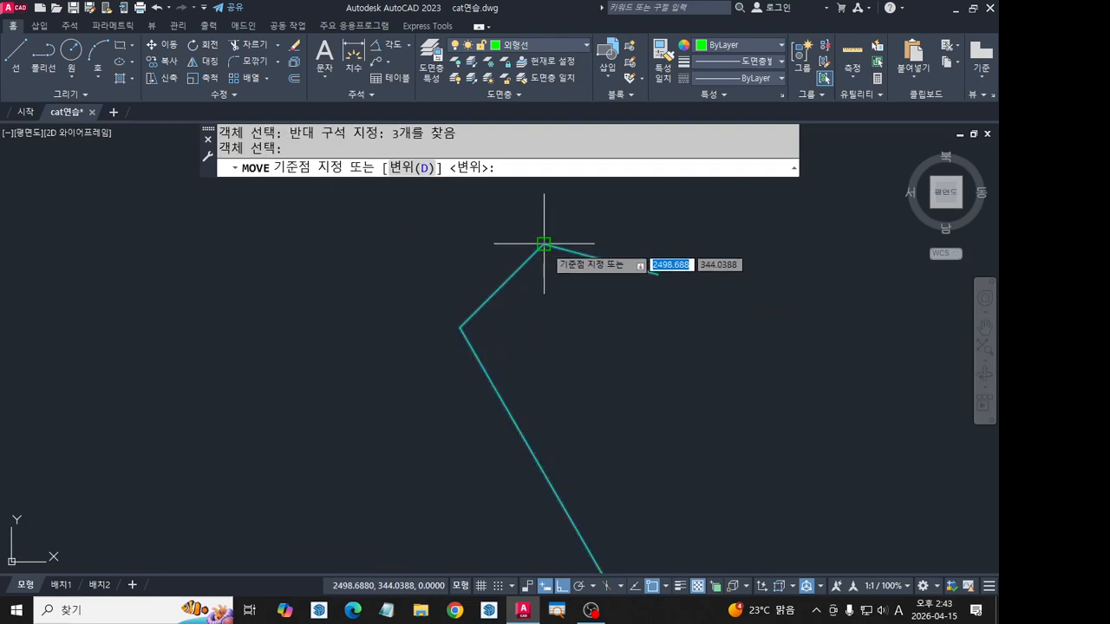
{"action": "left_click", "coordinate": [540, 241]}
{"action": "middle_click_drag", "start_coordinate": [541, 242], "coordinate": [515, 219]}
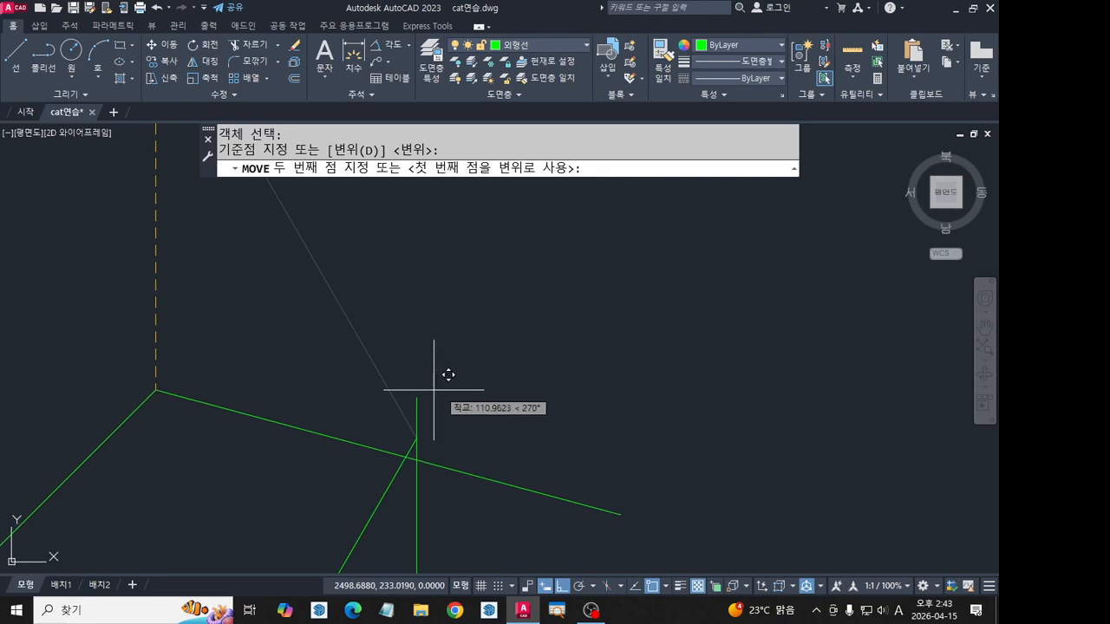
{"action": "left_click", "coordinate": [417, 394]}
Join the left slanted edge rising from the base to the short edge below the 40 mm edge with a radius 0 fillet.
{"action": "scroll", "coordinate": [573, 338], "scroll_direction": "down", "scroll_amount": 4}
{"action": "scroll", "coordinate": [600, 385], "scroll_direction": "up", "scroll_amount": 3}
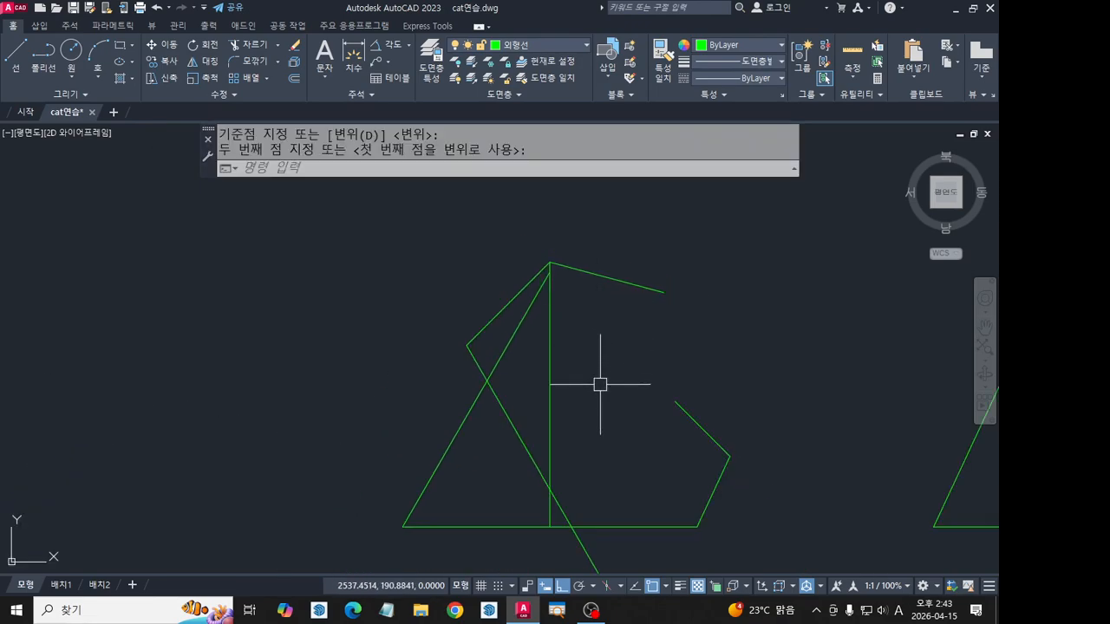
{"action": "scroll", "coordinate": [486, 381], "scroll_direction": "up", "scroll_amount": 2}
{"action": "type", "text": "f"}
{"action": "key", "text": "Return"}
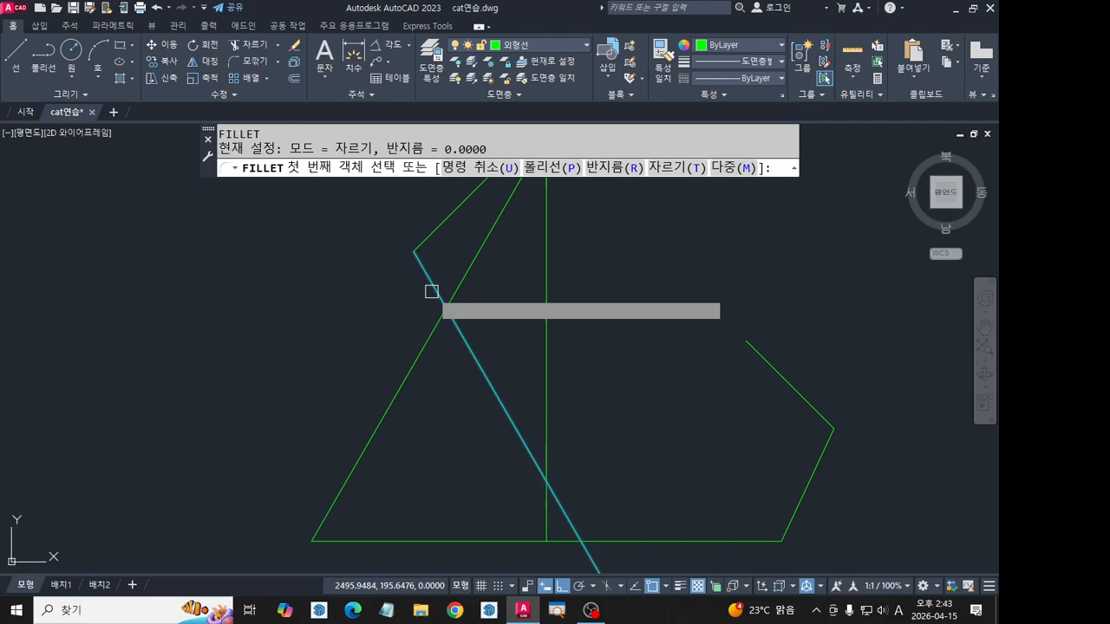
{"action": "left_click", "coordinate": [433, 293]}
{"action": "left_click", "coordinate": [430, 329]}
Offset the 40 mm slanted edge by 60 mm toward the FRONT view's lower right.
{"action": "scroll", "coordinate": [512, 364], "scroll_direction": "down", "scroll_amount": 4}
{"action": "middle_click_drag", "start_coordinate": [600, 382], "coordinate": [561, 380]}
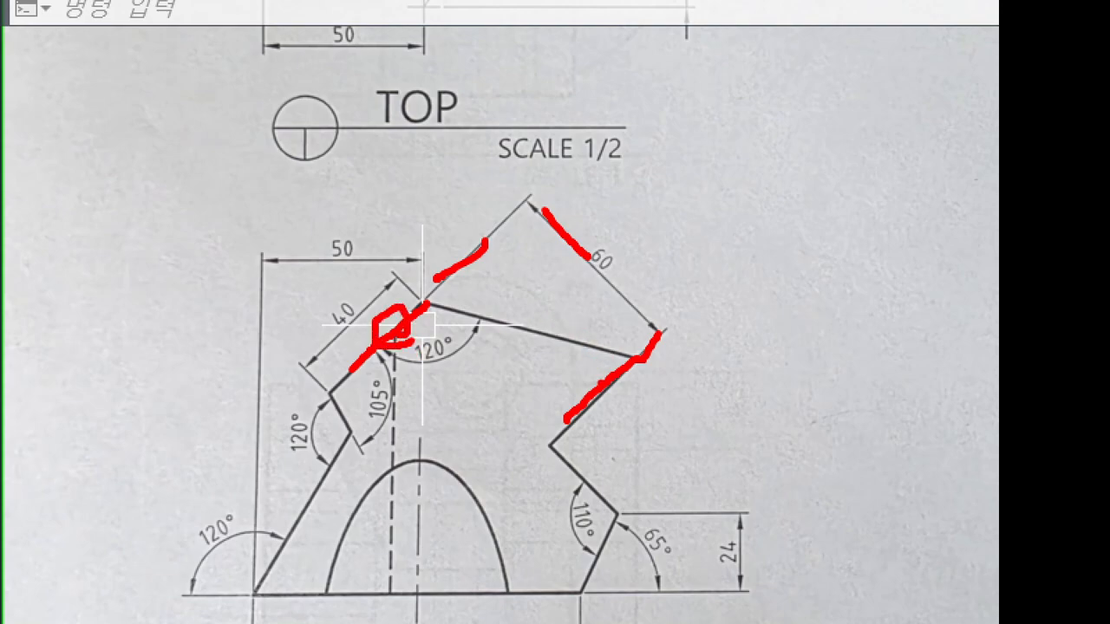
{"action": "key", "text": "Escape"}
{"action": "scroll", "coordinate": [510, 347], "scroll_direction": "down", "scroll_amount": 2}
{"action": "middle_click_drag", "start_coordinate": [768, 387], "coordinate": [312, 384]}
{"action": "middle_click_drag", "start_coordinate": [571, 401], "coordinate": [200, 402]}
{"action": "scroll", "coordinate": [580, 424], "scroll_direction": "up", "scroll_amount": 3}
{"action": "key", "text": "Escape"}
{"action": "key", "text": "Escape"}
{"action": "type", "text": "o"}
{"action": "key", "text": "Return"}
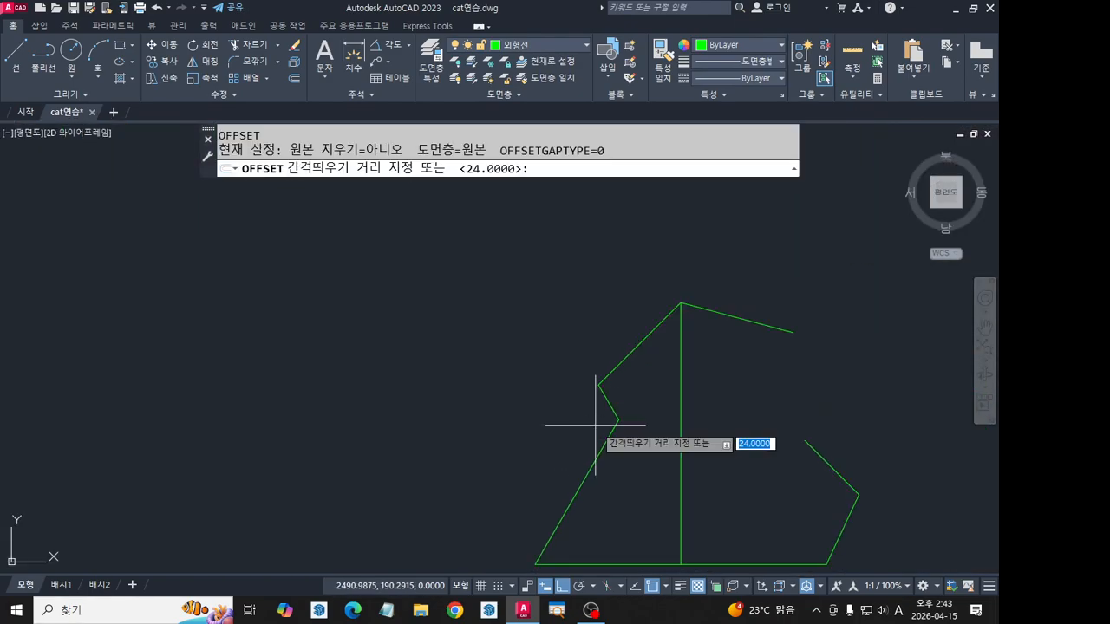
{"action": "type", "text": "50"}
{"action": "key", "text": "Return"}
{"action": "left_click", "coordinate": [650, 336]}
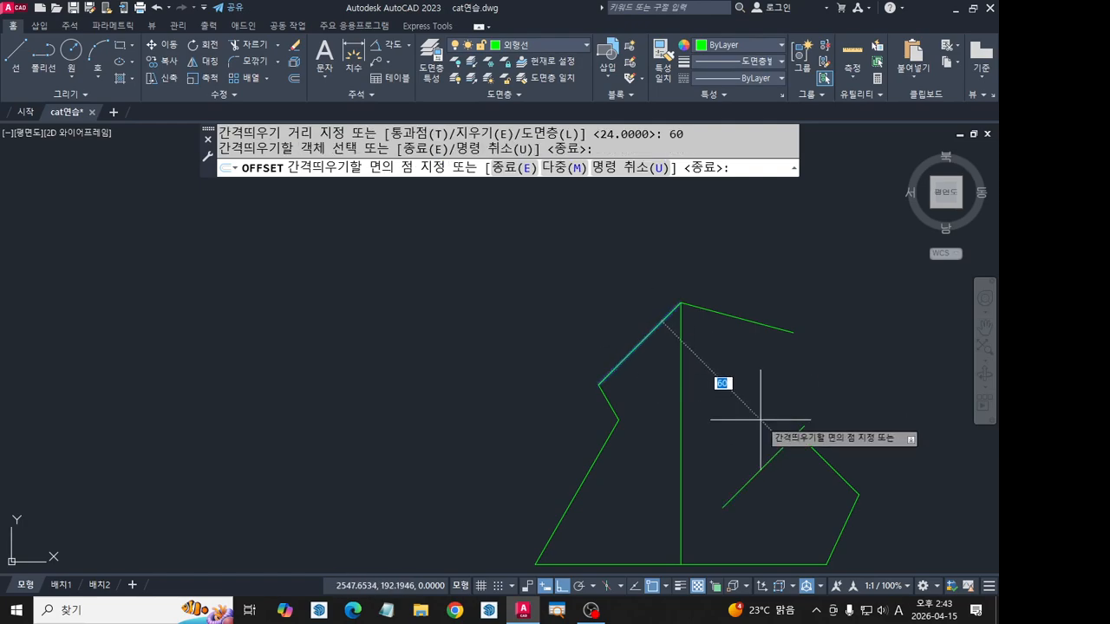
{"action": "left_click", "coordinate": [840, 466]}
{"action": "key", "text": "Return"}
Use radius 0 fillets to join the offset line to the sloping top edge and to the lower right notch edge.
{"action": "middle_click_drag", "start_coordinate": [839, 467], "coordinate": [738, 434]}
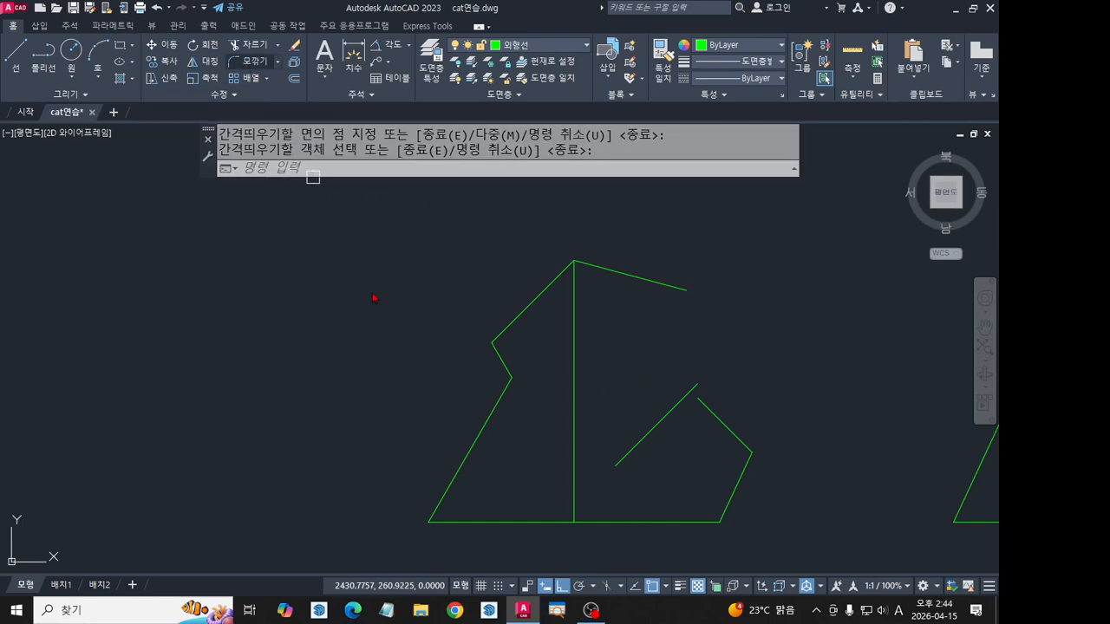
{"action": "left_click", "coordinate": [254, 61]}
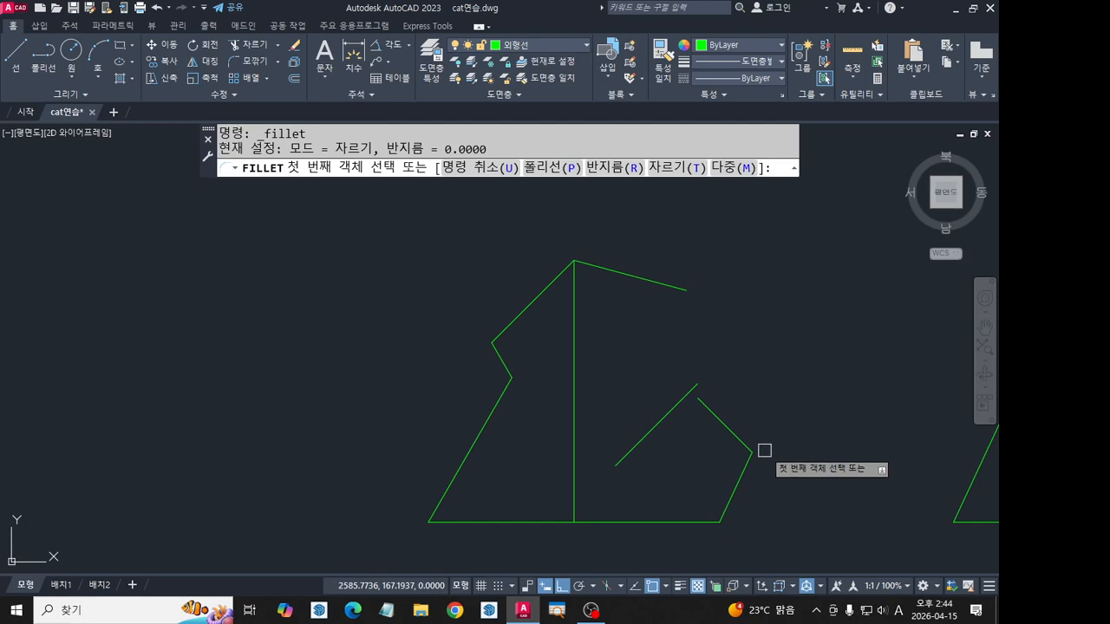
{"action": "left_click", "coordinate": [681, 291]}
{"action": "left_click", "coordinate": [666, 420]}
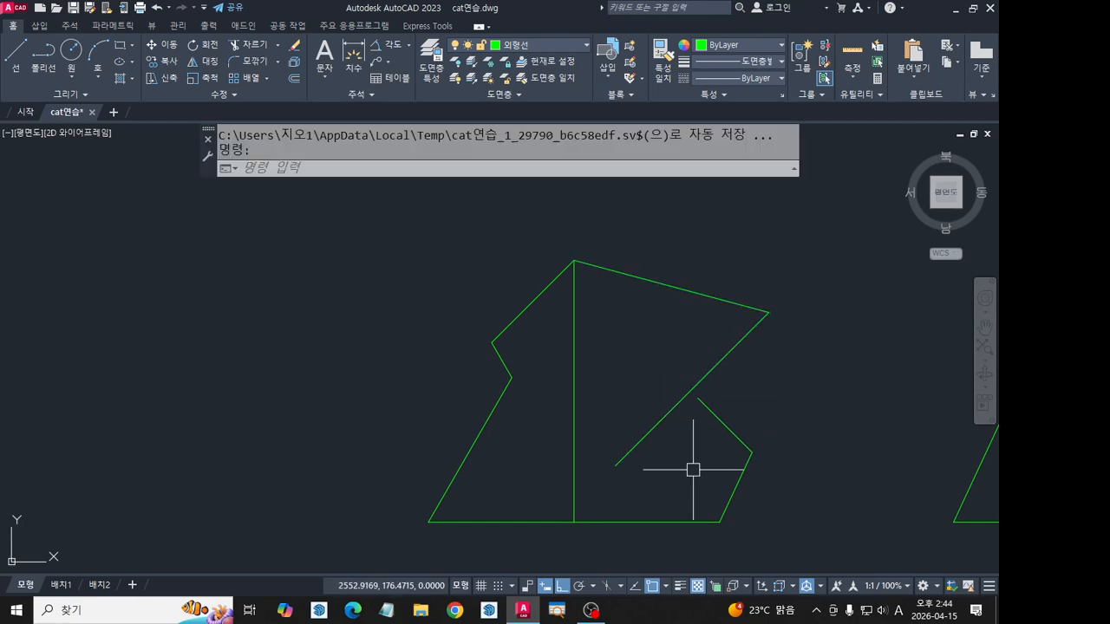
{"action": "key", "text": "space"}
{"action": "left_click", "coordinate": [708, 372]}
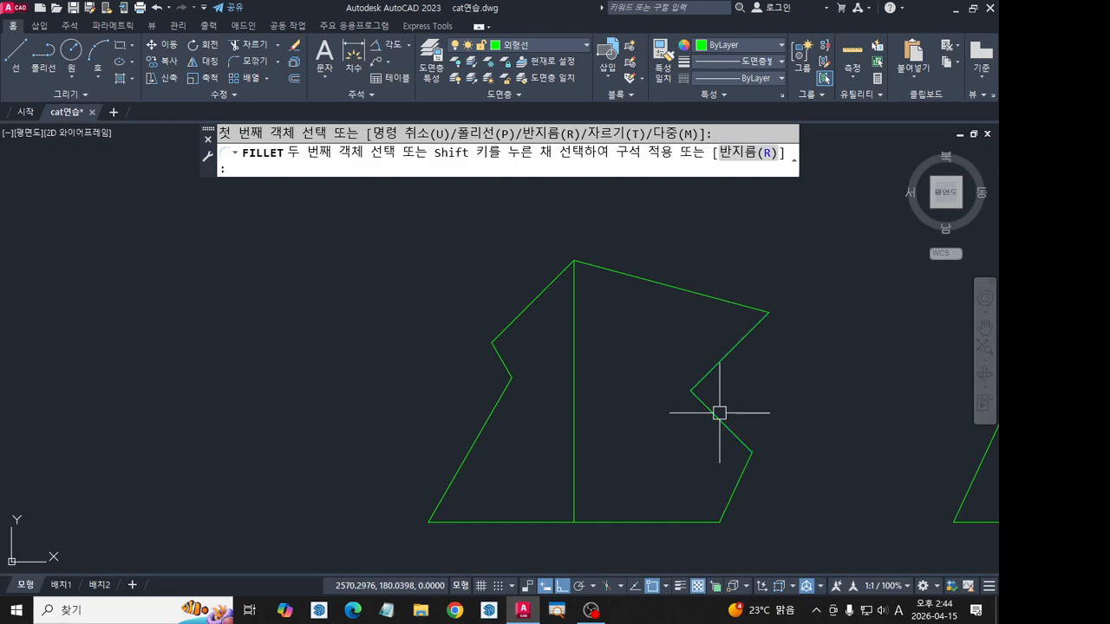
{"action": "left_click", "coordinate": [719, 414]}
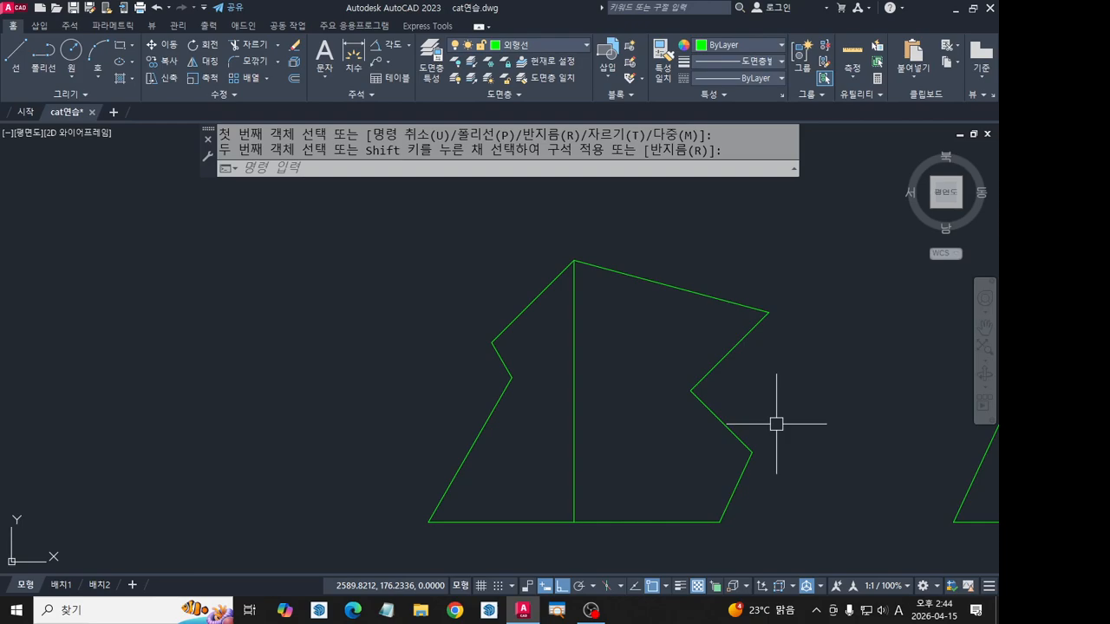
Erase the vertical construction line inside the FRONT outline.
{"action": "key", "text": "Escape"}
{"action": "left_click", "coordinate": [574, 384]}
{"action": "key", "text": "Delete"}
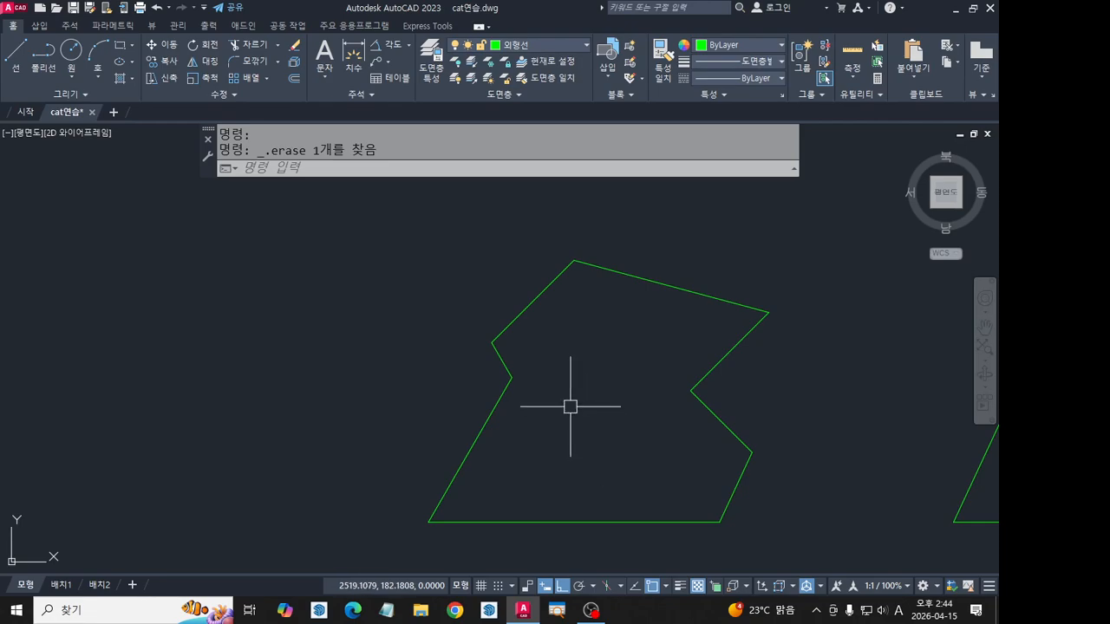
Draw horizontal projection lines from the FRONT outline's three upper right-side corners across and past the RIGHT view.
{"action": "scroll", "coordinate": [570, 406], "scroll_direction": "down", "scroll_amount": 3}
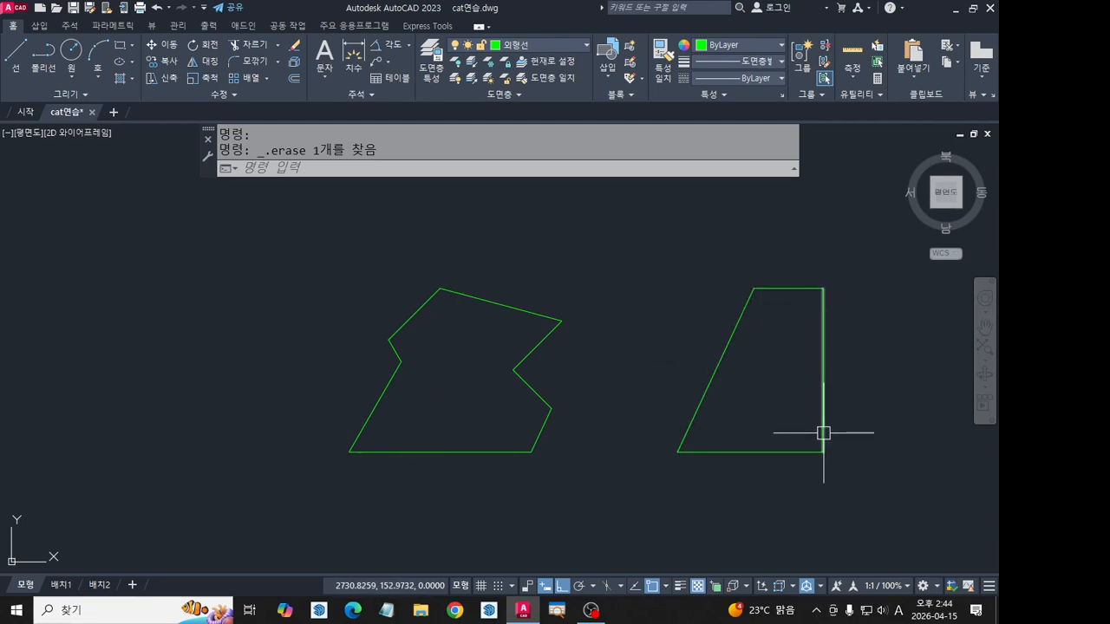
{"action": "middle_click_drag", "start_coordinate": [603, 448], "coordinate": [679, 437]}
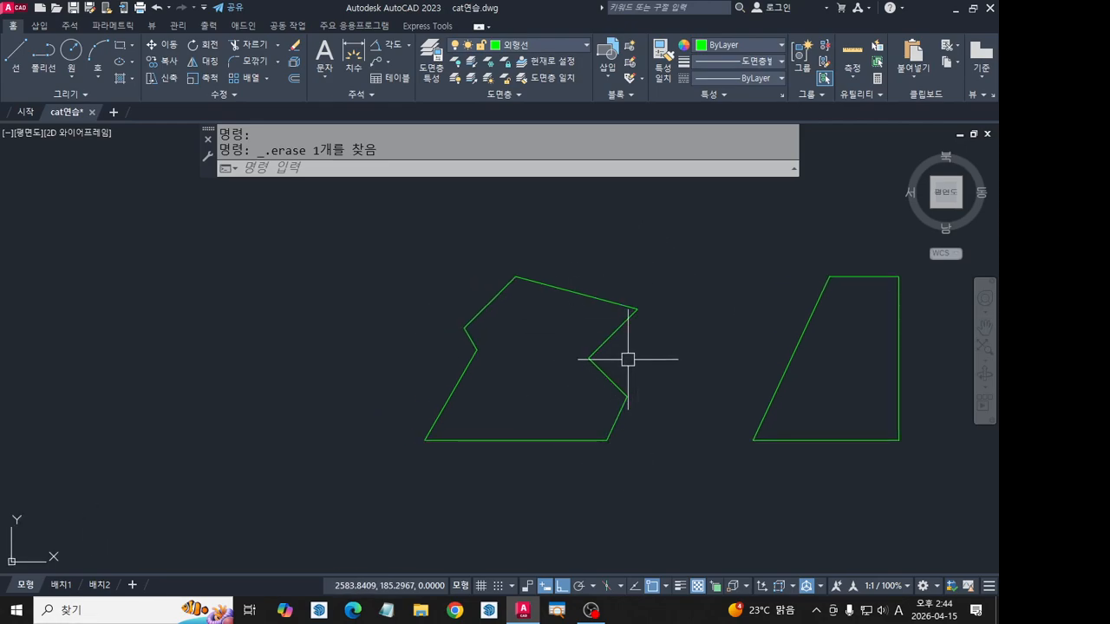
{"action": "left_click", "coordinate": [16, 52]}
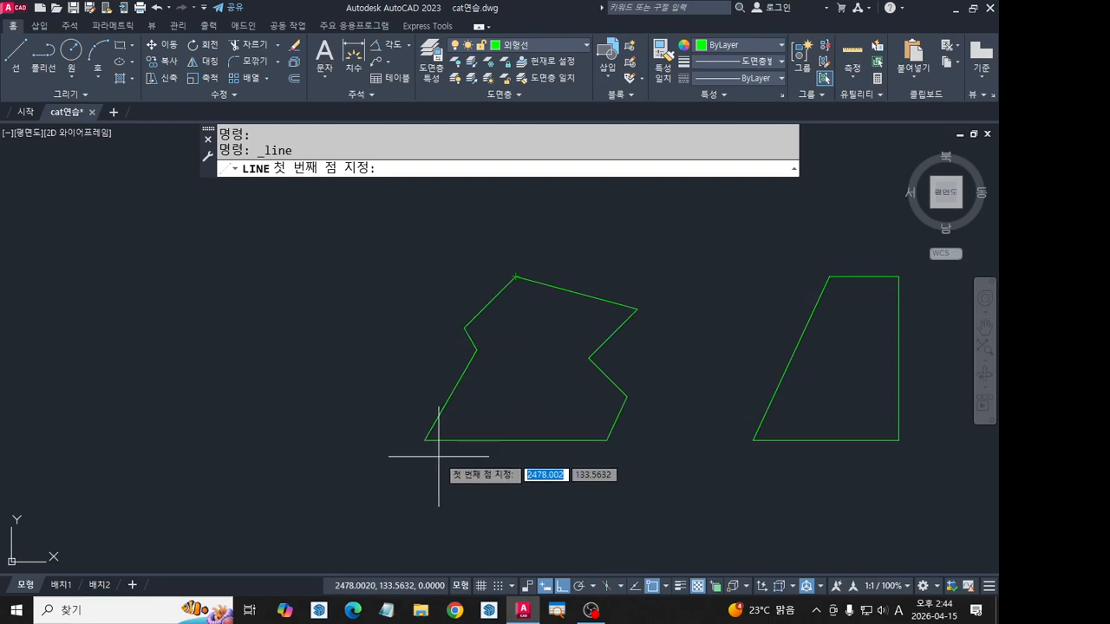
{"action": "left_click", "coordinate": [634, 313]}
{"action": "middle_click_drag", "start_coordinate": [819, 336], "coordinate": [666, 319]}
{"action": "left_click", "coordinate": [803, 331]}
{"action": "key", "text": "space"}
{"action": "key", "text": "space"}
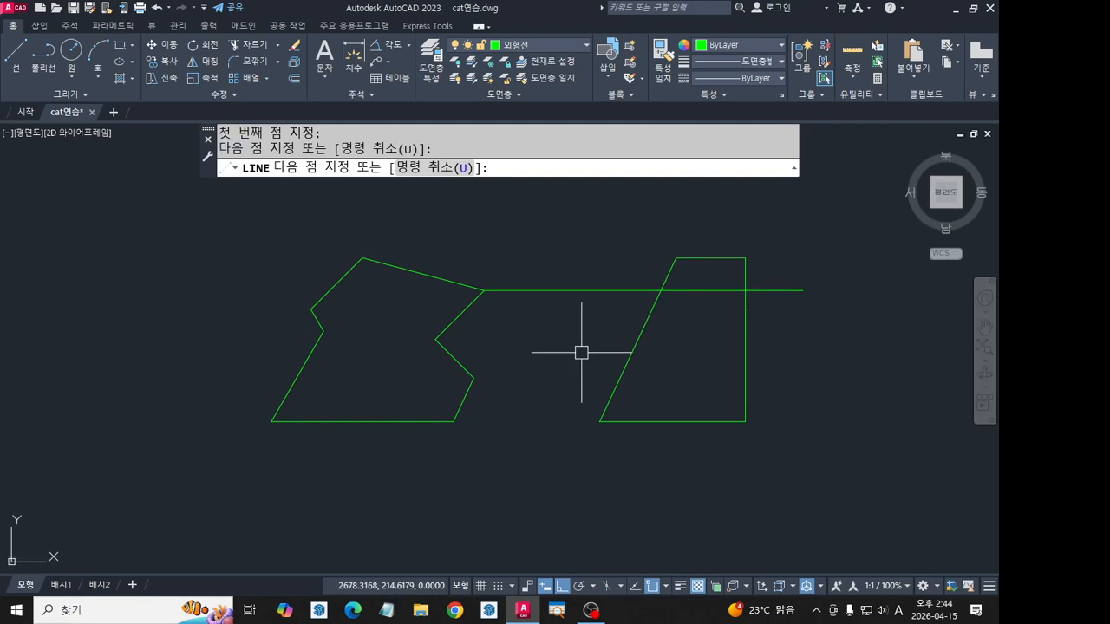
{"action": "left_click", "coordinate": [446, 339]}
{"action": "left_click", "coordinate": [810, 367]}
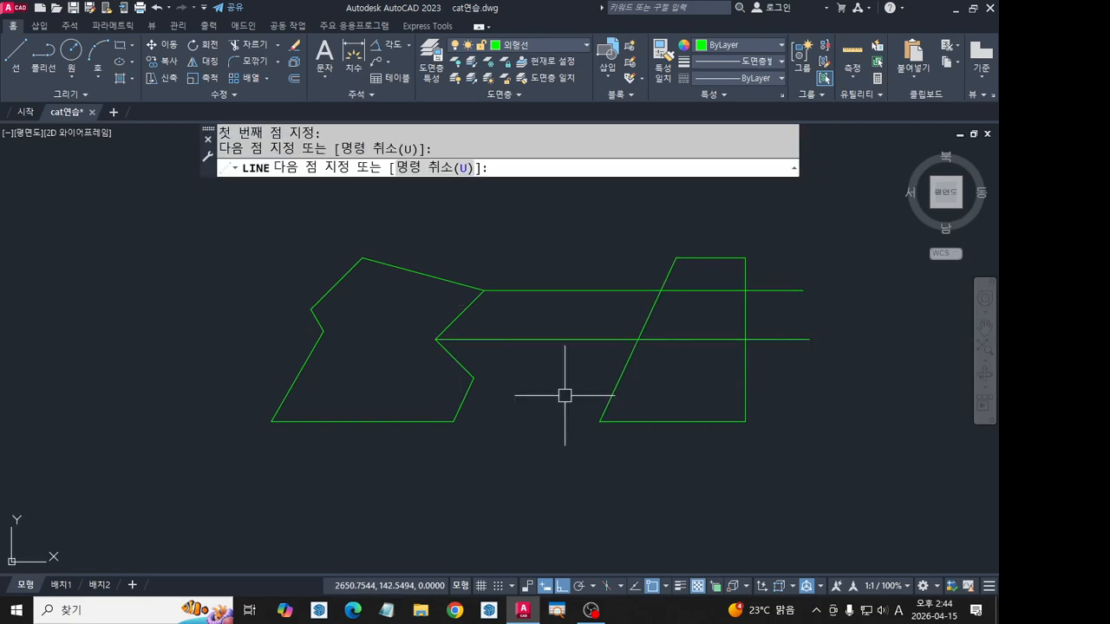
{"action": "key", "text": "space"}
{"action": "key", "text": "space"}
{"action": "left_click", "coordinate": [472, 378]}
{"action": "left_click", "coordinate": [776, 371]}
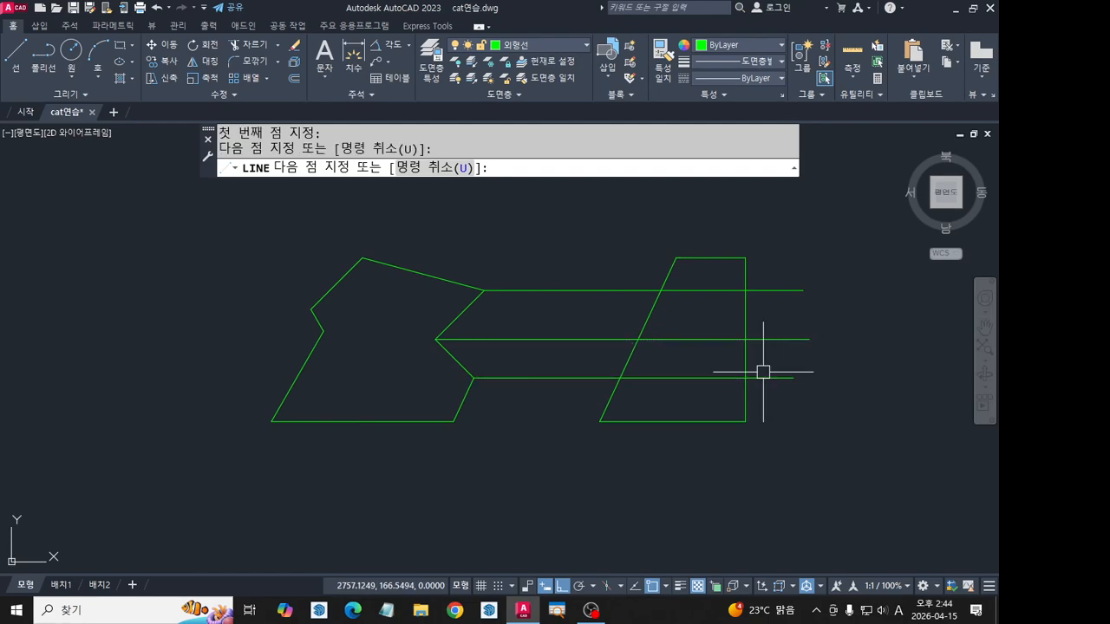
{"action": "key", "text": "space"}
Trim the three projection lines to the RIGHT view's slanted and vertical side edges, keeping only the parts inside.
{"action": "left_click", "coordinate": [766, 358]}
{"action": "left_click", "coordinate": [618, 358]}
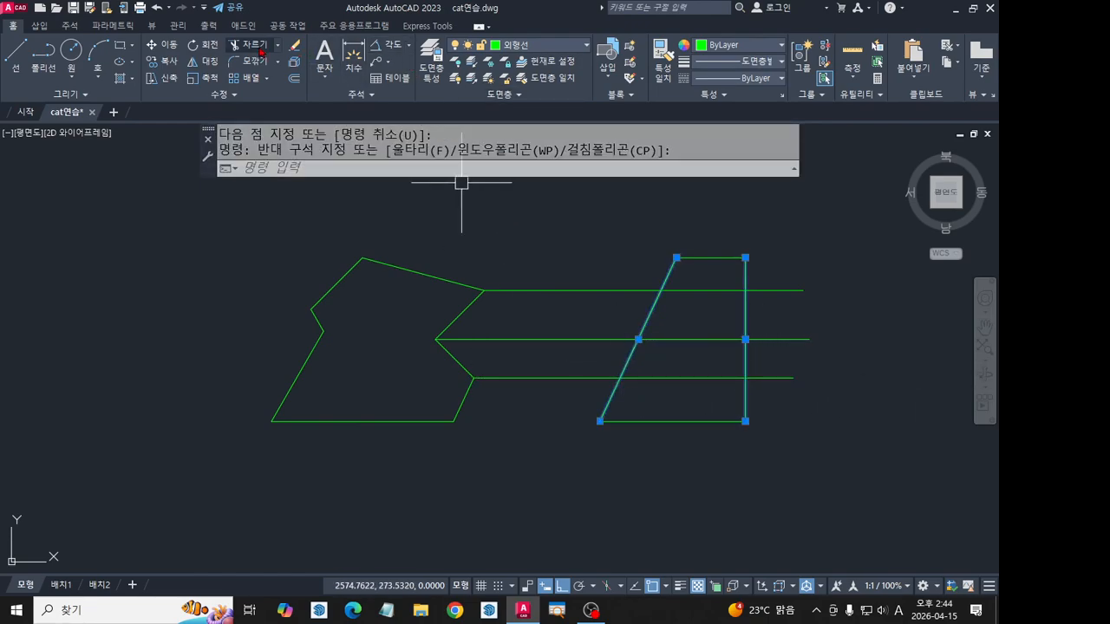
{"action": "left_click", "coordinate": [252, 45]}
{"action": "left_click", "coordinate": [591, 337]}
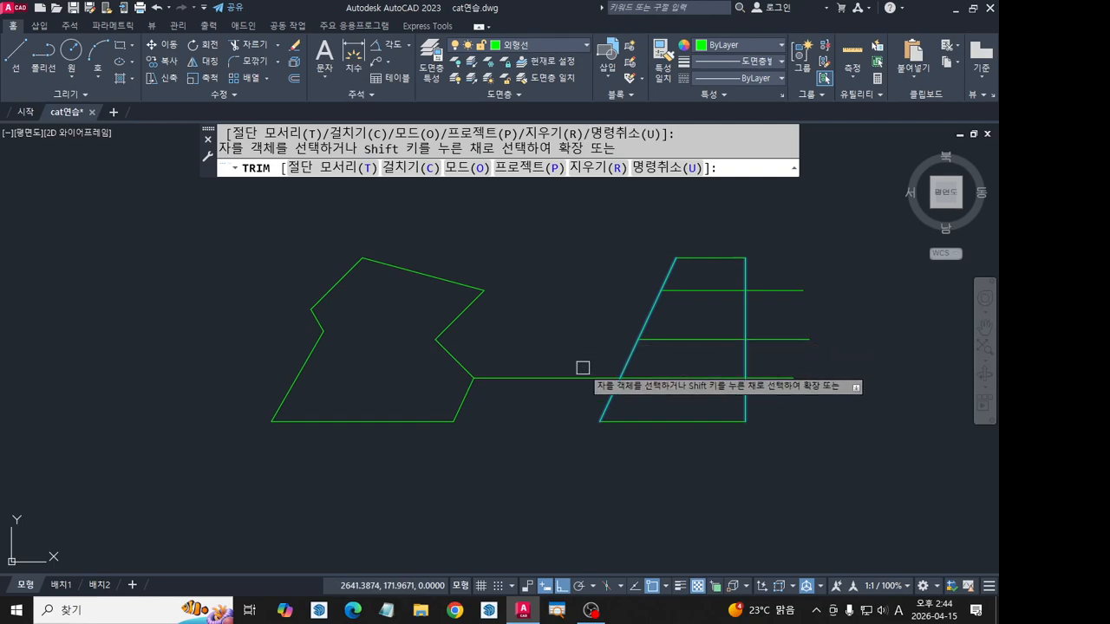
{"action": "left_click_drag", "start_coordinate": [582, 370], "coordinate": [565, 391]}
{"action": "left_click", "coordinate": [782, 381]}
{"action": "left_click", "coordinate": [773, 344]}
{"action": "left_click", "coordinate": [771, 290]}
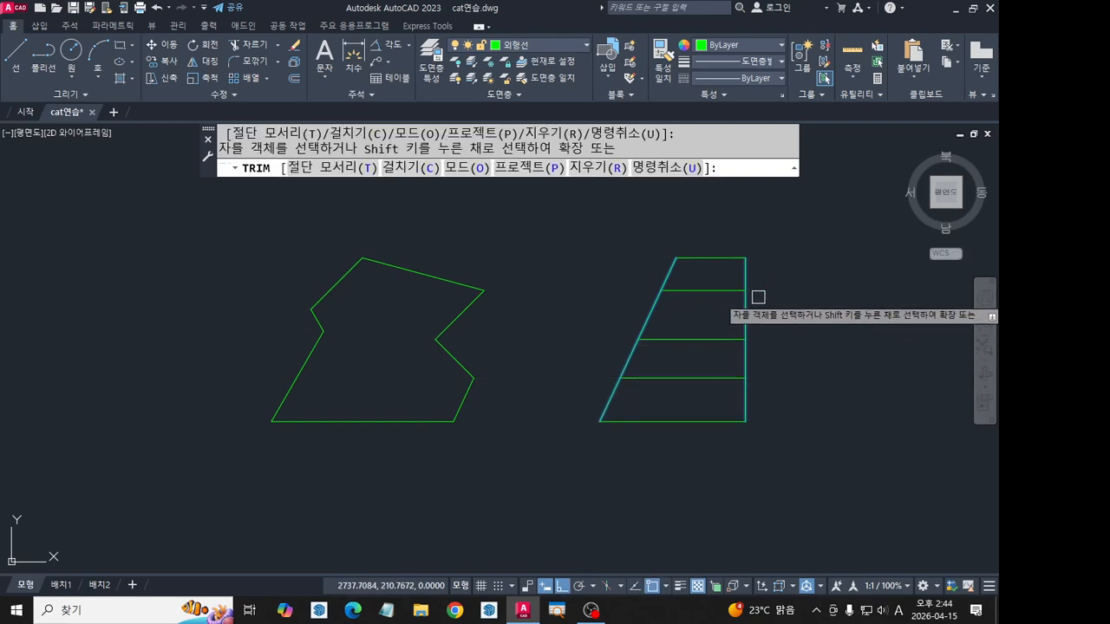
{"action": "key", "text": "space"}
Draw horizontal projection lines from the FRONT outline's two left notch corners across and past the RIGHT view.
{"action": "left_click", "coordinate": [16, 54]}
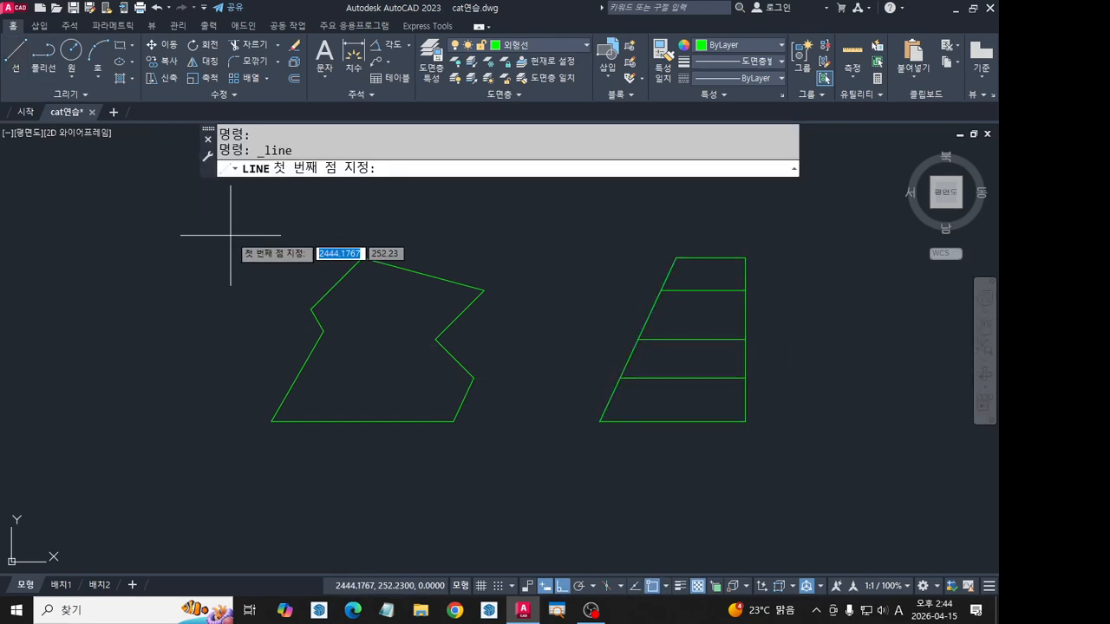
{"action": "left_click", "coordinate": [311, 309]}
{"action": "left_click", "coordinate": [806, 309]}
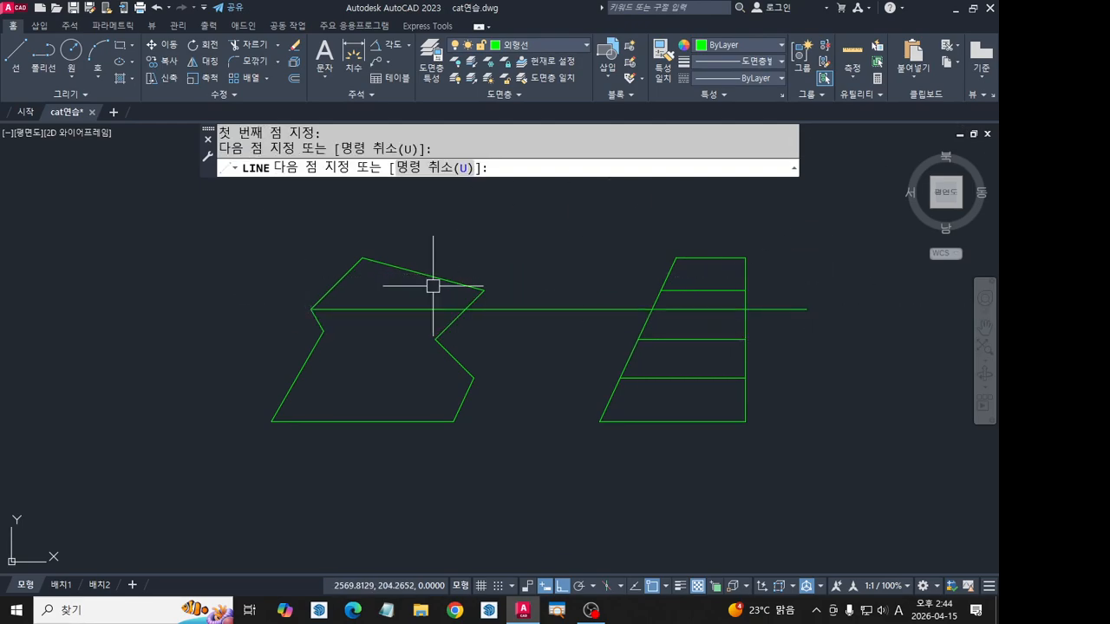
{"action": "key", "text": "space"}
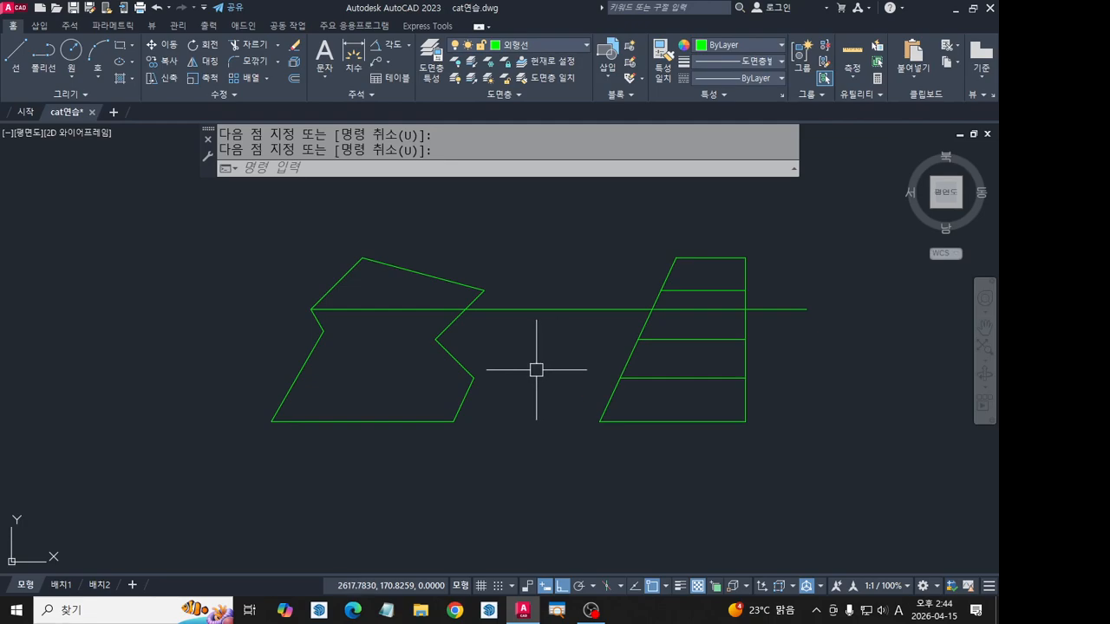
{"action": "key", "text": "space"}
{"action": "left_click", "coordinate": [324, 331]}
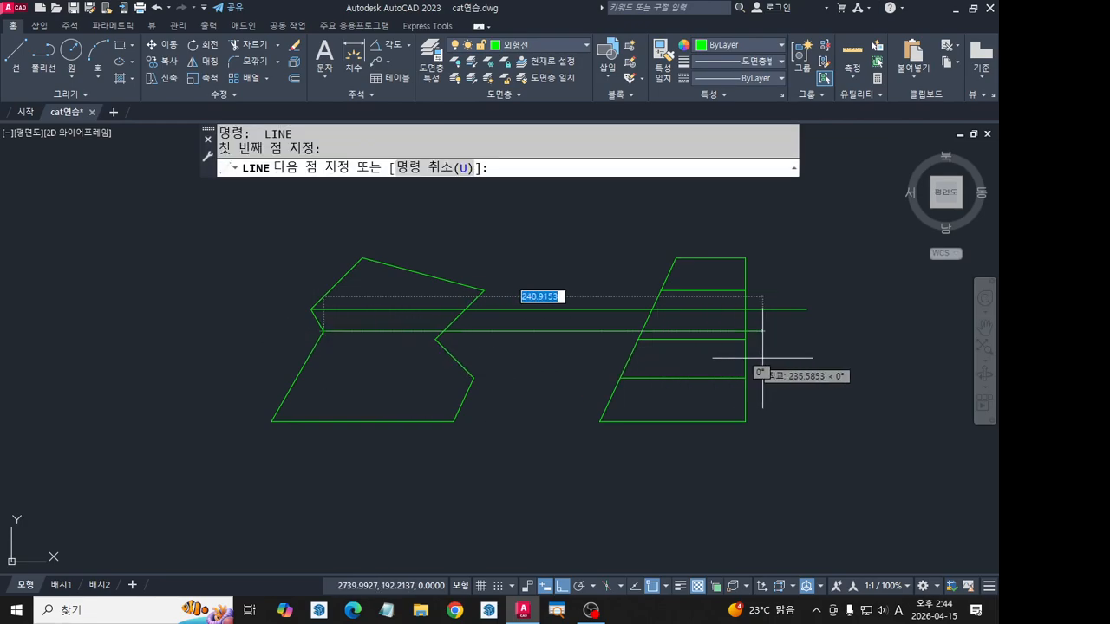
{"action": "left_click", "coordinate": [825, 372]}
{"action": "key", "text": "space"}
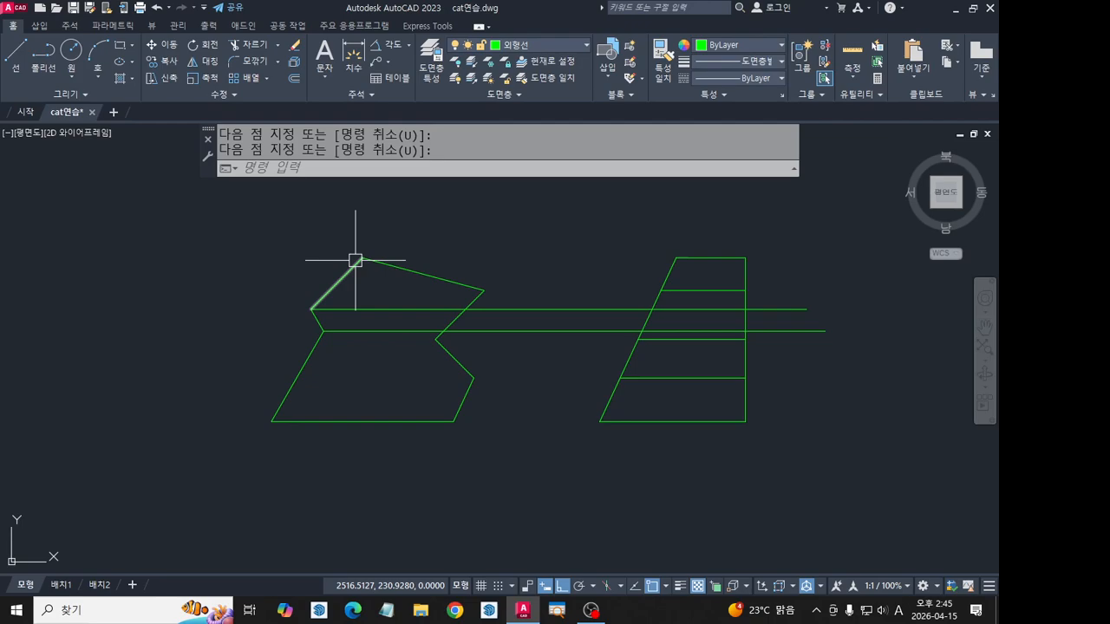
Move the two projection lines from the FRONT outline's left notch corners to the 숨은선 layer.
{"action": "left_click", "coordinate": [604, 347]}
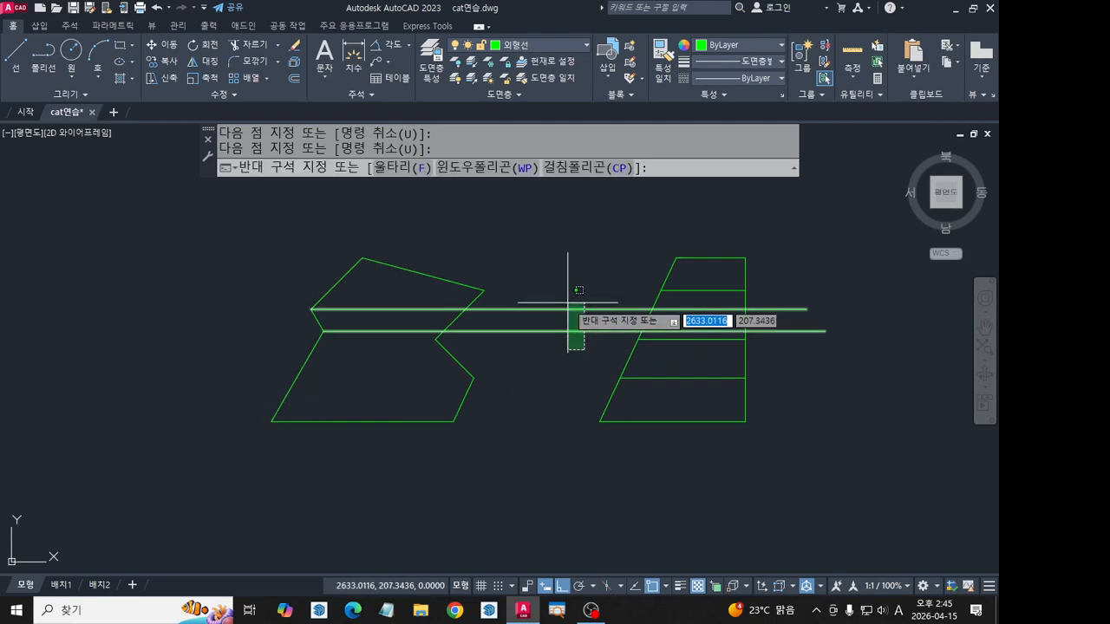
{"action": "left_click", "coordinate": [487, 226]}
{"action": "left_click", "coordinate": [541, 44]}
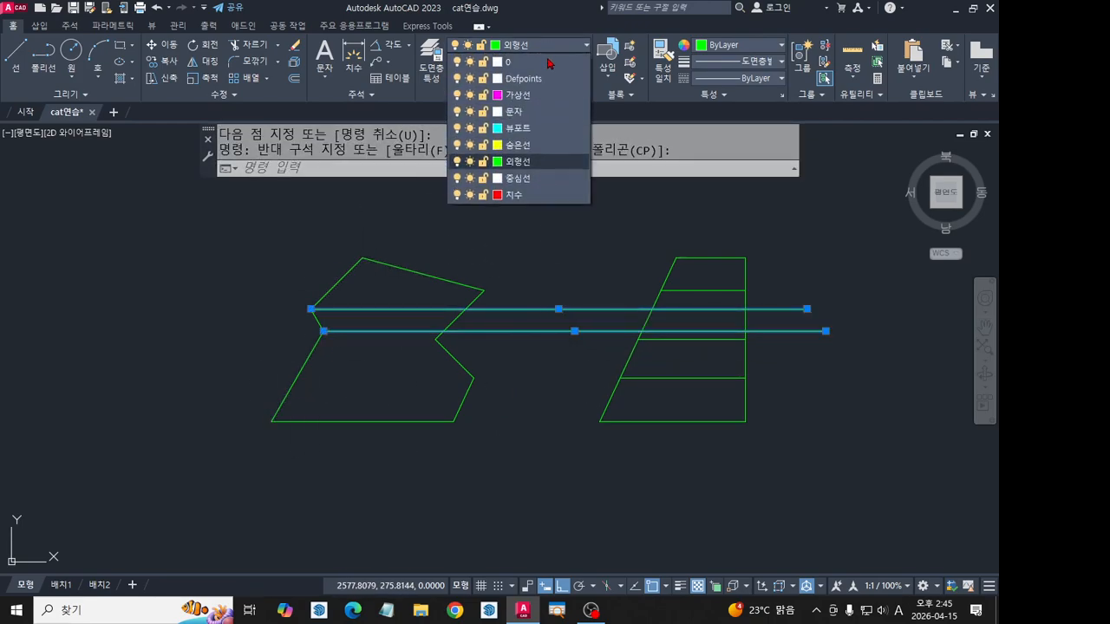
{"action": "left_click", "coordinate": [529, 146]}
{"action": "key", "text": "Escape"}
Trim the two dashed lines to the RIGHT view's slanted and vertical side edges, keeping only the parts inside.
{"action": "left_click", "coordinate": [743, 359]}
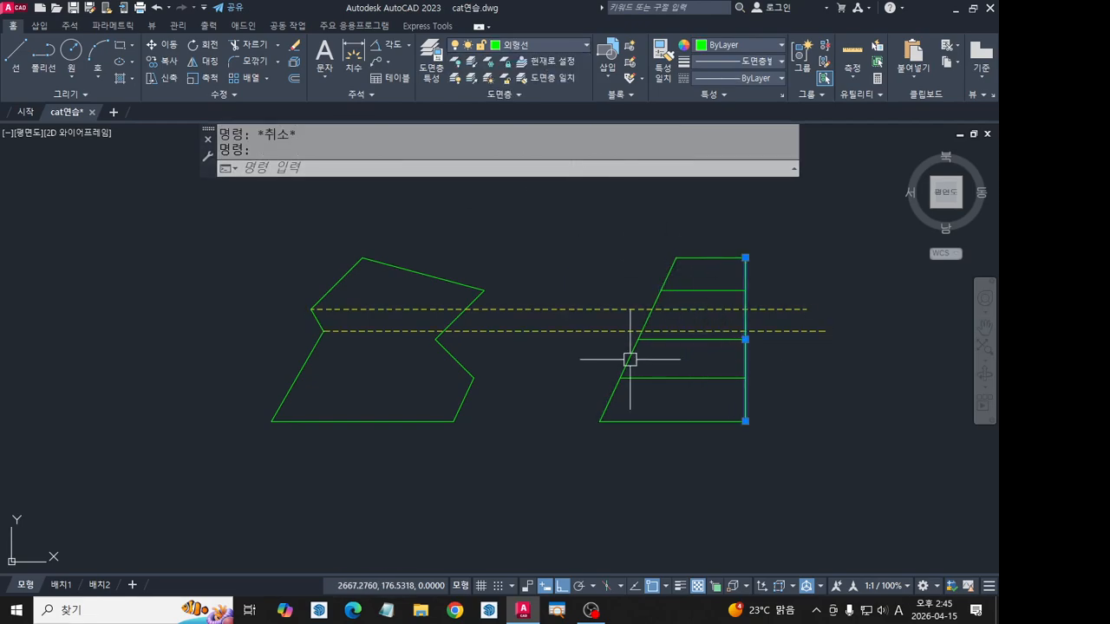
{"action": "left_click", "coordinate": [599, 313]}
{"action": "left_click", "coordinate": [598, 329]}
{"action": "left_click", "coordinate": [783, 312]}
{"action": "left_click", "coordinate": [784, 339]}
{"action": "left_click", "coordinate": [781, 320]}
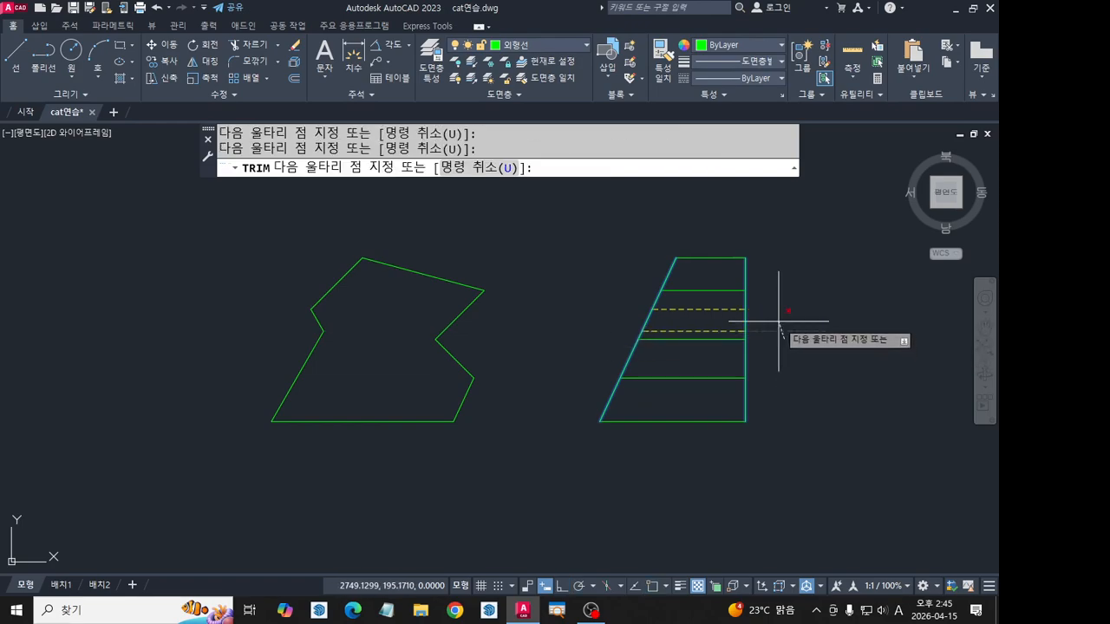
{"action": "key", "text": "Escape"}
Draw a 45° construction line passing through the space above and between the FRONT and RIGHT views.
{"action": "scroll", "coordinate": [758, 367], "scroll_direction": "down", "scroll_amount": 2}
{"action": "middle_click_drag", "start_coordinate": [763, 382], "coordinate": [770, 420]}
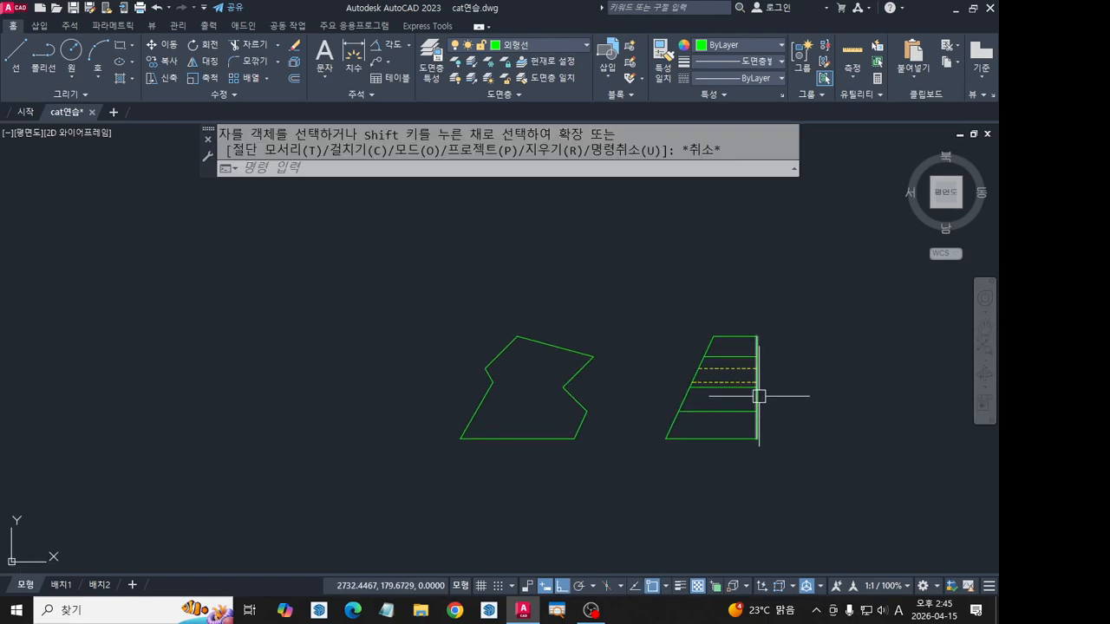
{"action": "left_click", "coordinate": [52, 97]}
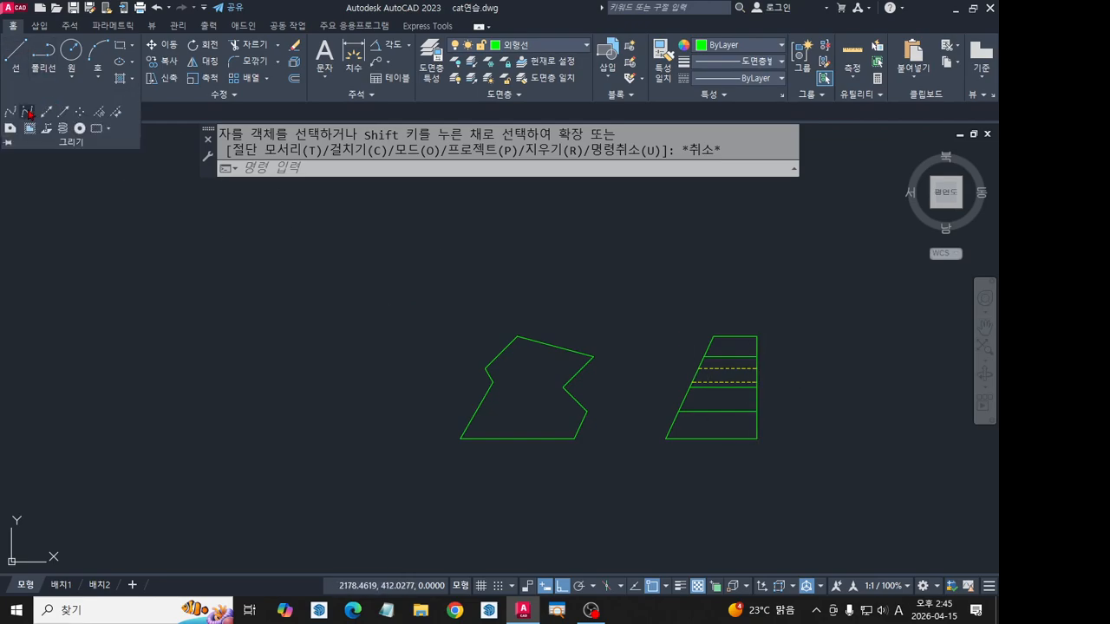
{"action": "left_click", "coordinate": [46, 111]}
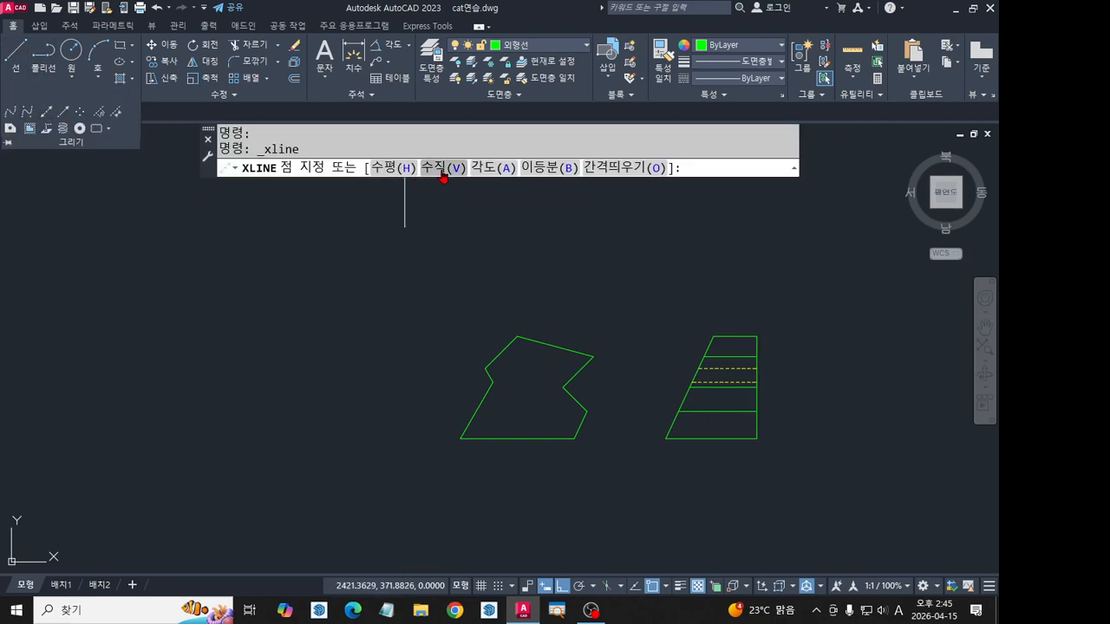
{"action": "left_click", "coordinate": [484, 168]}
{"action": "type", "text": "45"}
{"action": "key", "text": "Return"}
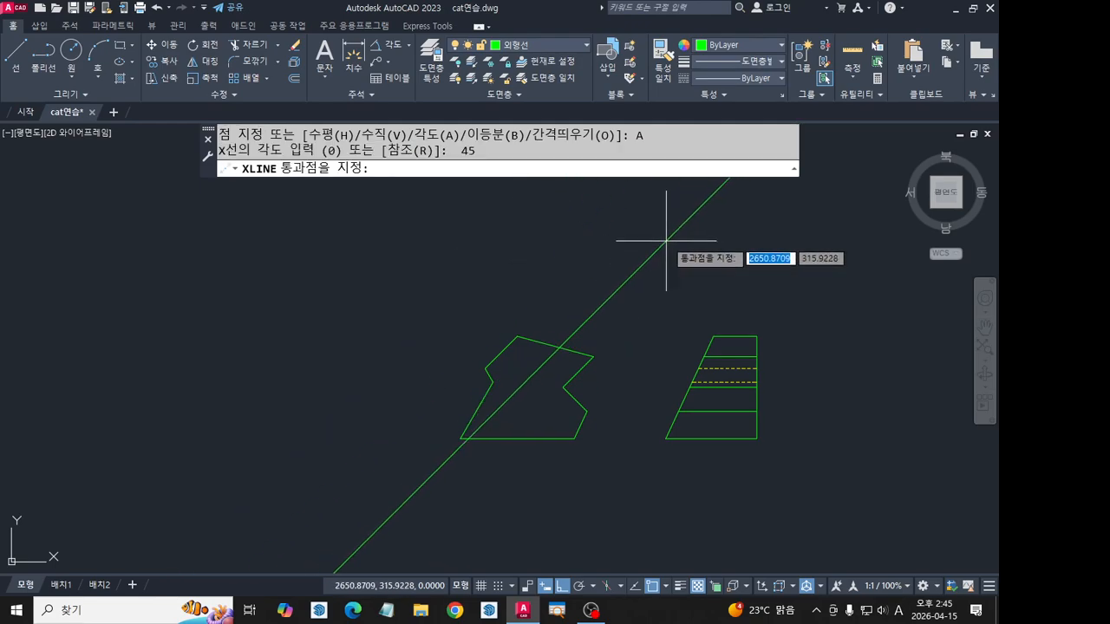
{"action": "left_click", "coordinate": [665, 240]}
{"action": "key", "text": "Return"}
Draw a vertical line from the RIGHT view's lower left corner up past the 45° construction line.
{"action": "left_click", "coordinate": [18, 58]}
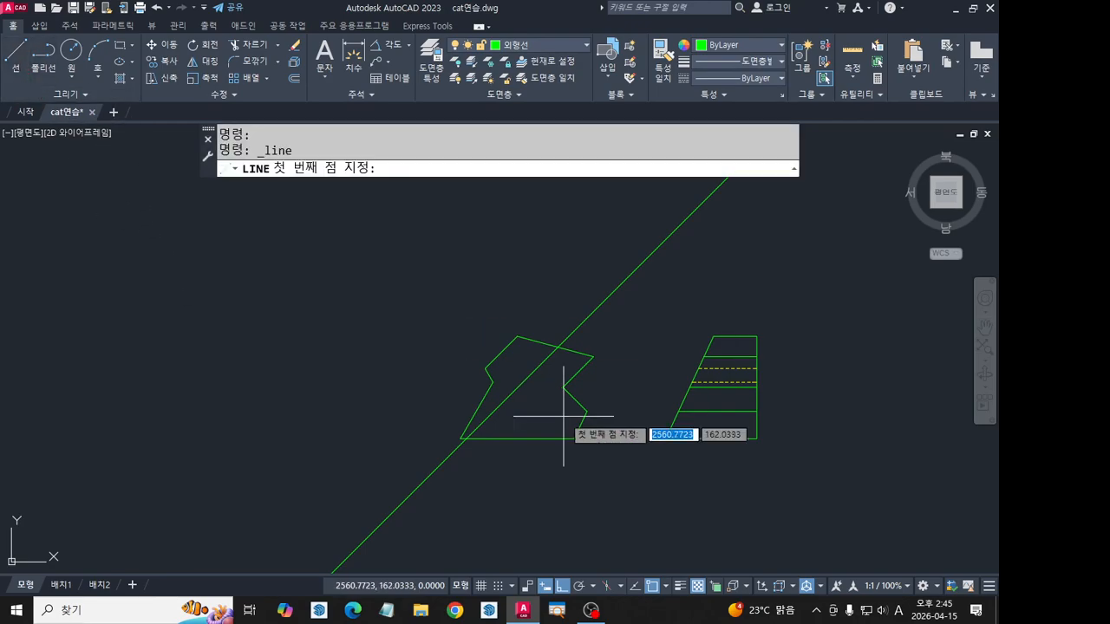
{"action": "left_click", "coordinate": [681, 452]}
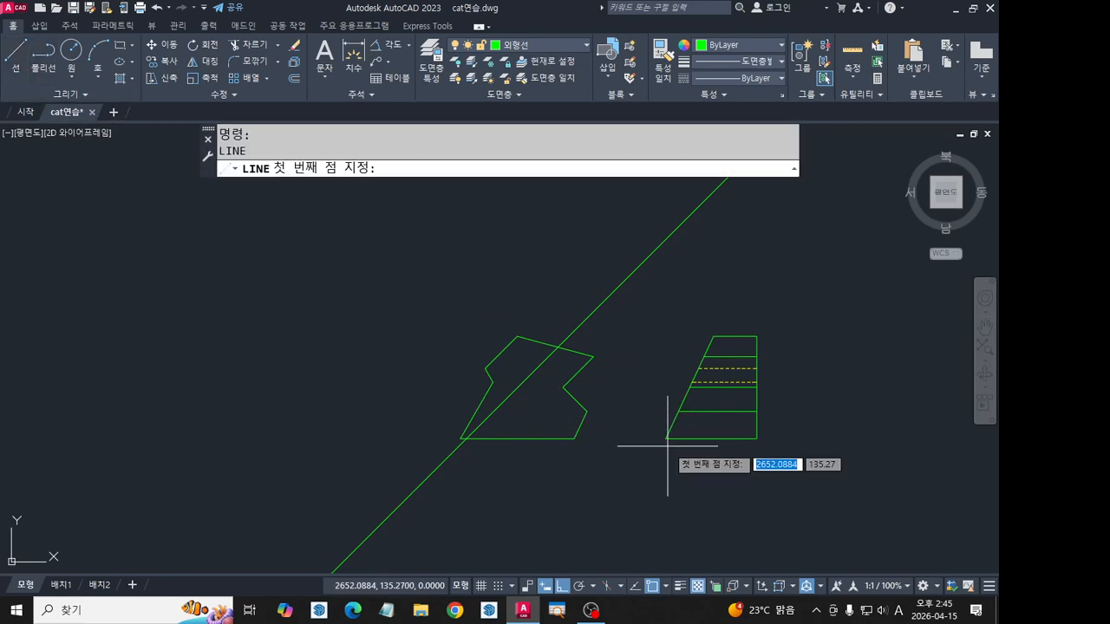
{"action": "left_click", "coordinate": [664, 243]}
{"action": "key", "text": "Return"}
{"action": "key", "text": "Return"}
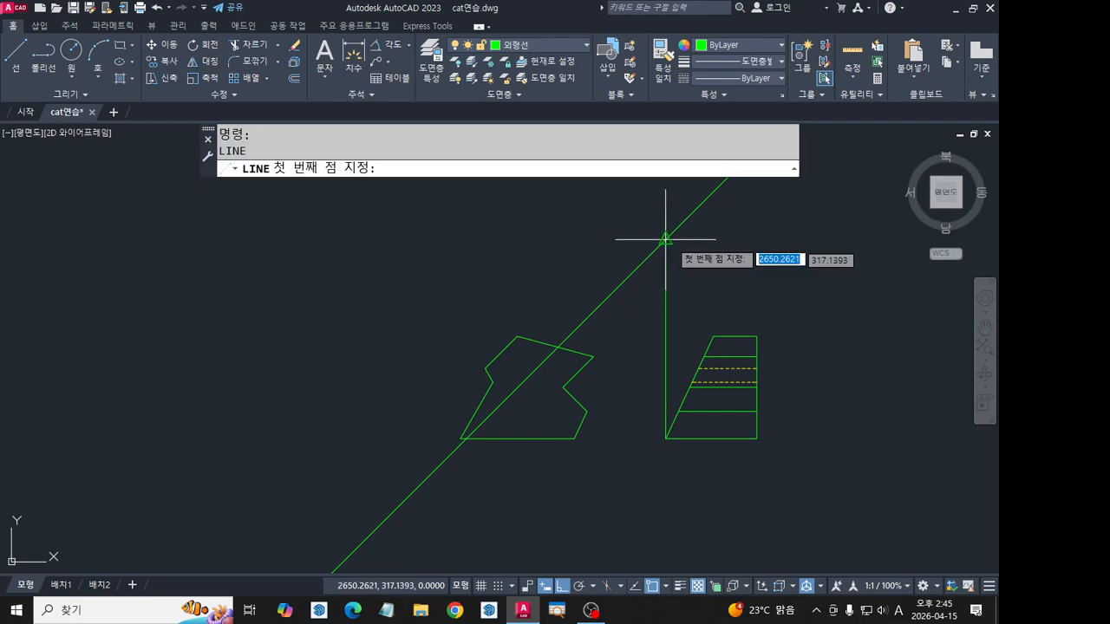
{"action": "left_click", "coordinate": [666, 240]}
{"action": "key", "text": "Escape"}
Draw a horizontal line from the intersection of the vertical and 45° lines leftward past the FRONT view.
{"action": "scroll", "coordinate": [676, 225], "scroll_direction": "up", "scroll_amount": 4}
{"action": "key", "text": "Return"}
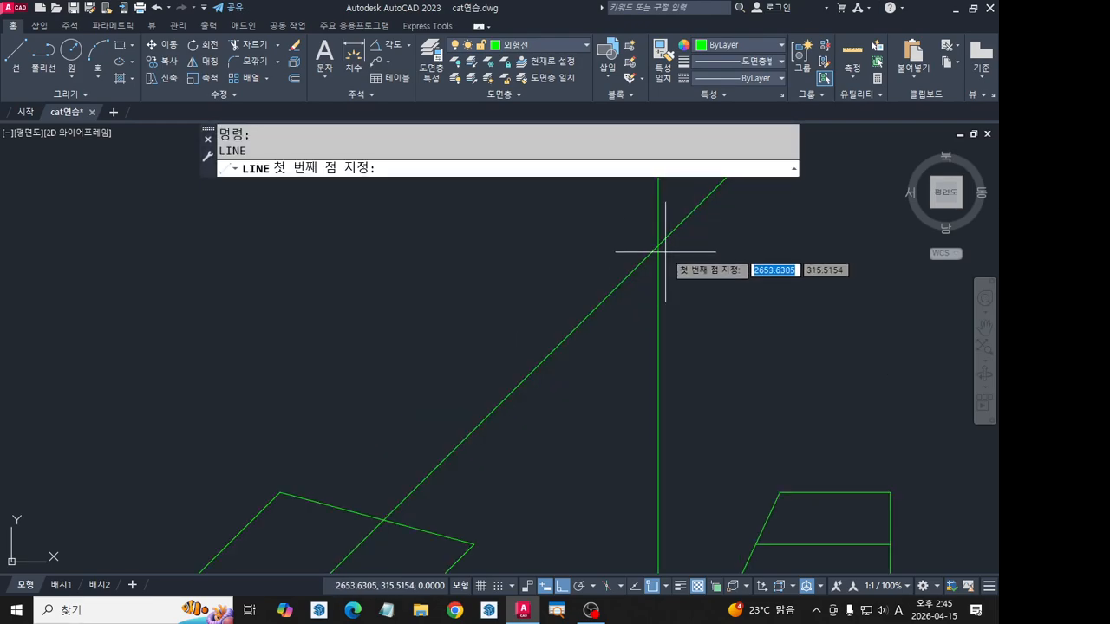
{"action": "scroll", "coordinate": [663, 240], "scroll_direction": "up", "scroll_amount": 2}
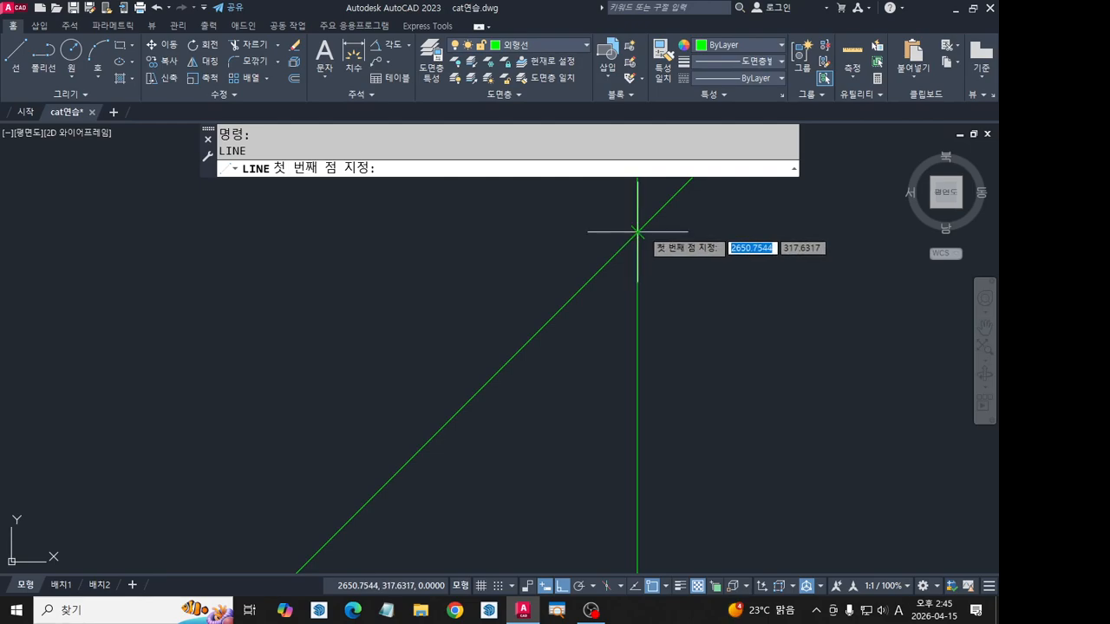
{"action": "left_click", "coordinate": [638, 233]}
{"action": "scroll", "coordinate": [639, 234], "scroll_direction": "down", "scroll_amount": 5}
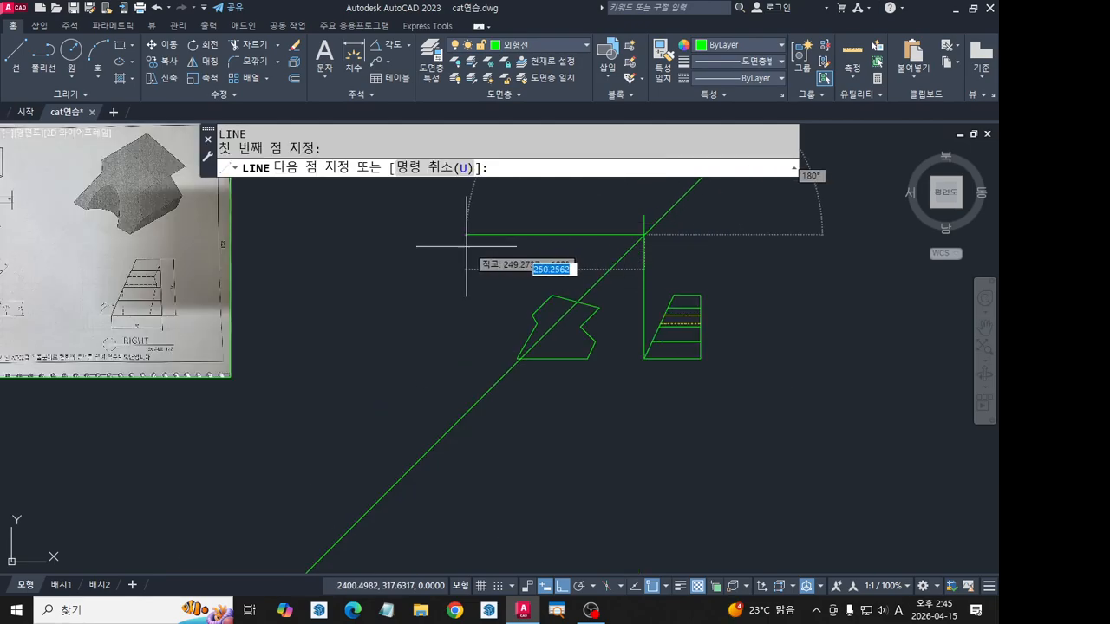
{"action": "left_click", "coordinate": [446, 248]}
{"action": "key", "text": "Return"}
{"action": "middle_click_drag", "start_coordinate": [607, 280], "coordinate": [629, 335]}
{"action": "scroll", "coordinate": [613, 324], "scroll_direction": "up", "scroll_amount": 5}
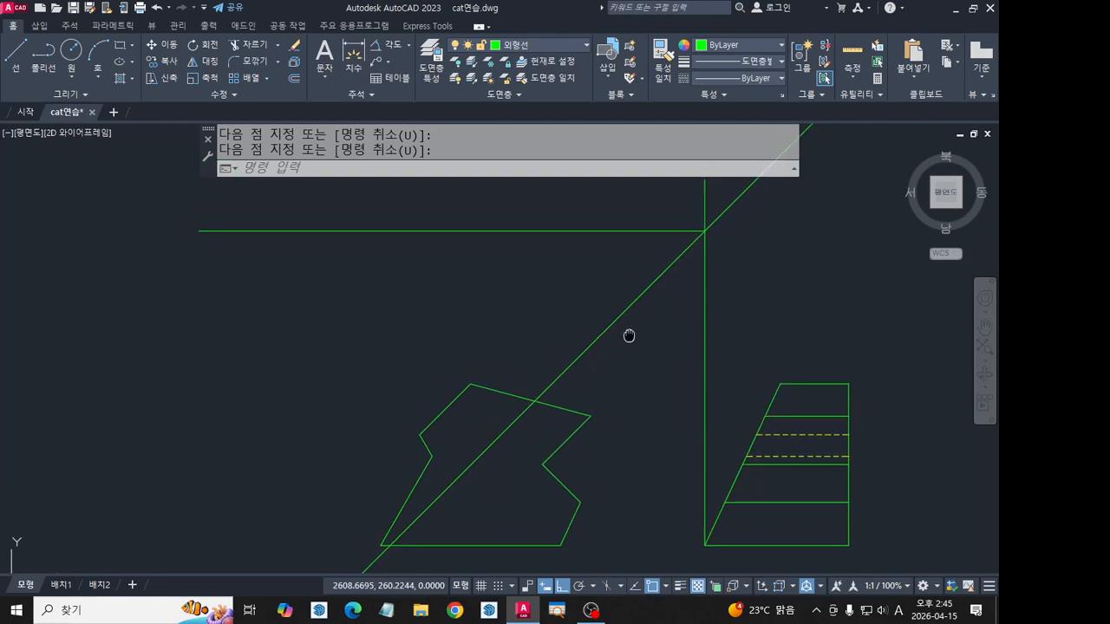
Trim off the 45° line's lower part with a short temporary horizontal cutting line, and erase that temporary line.
{"action": "left_click", "coordinate": [16, 54]}
{"action": "scroll", "coordinate": [598, 297], "scroll_direction": "up", "scroll_amount": 4}
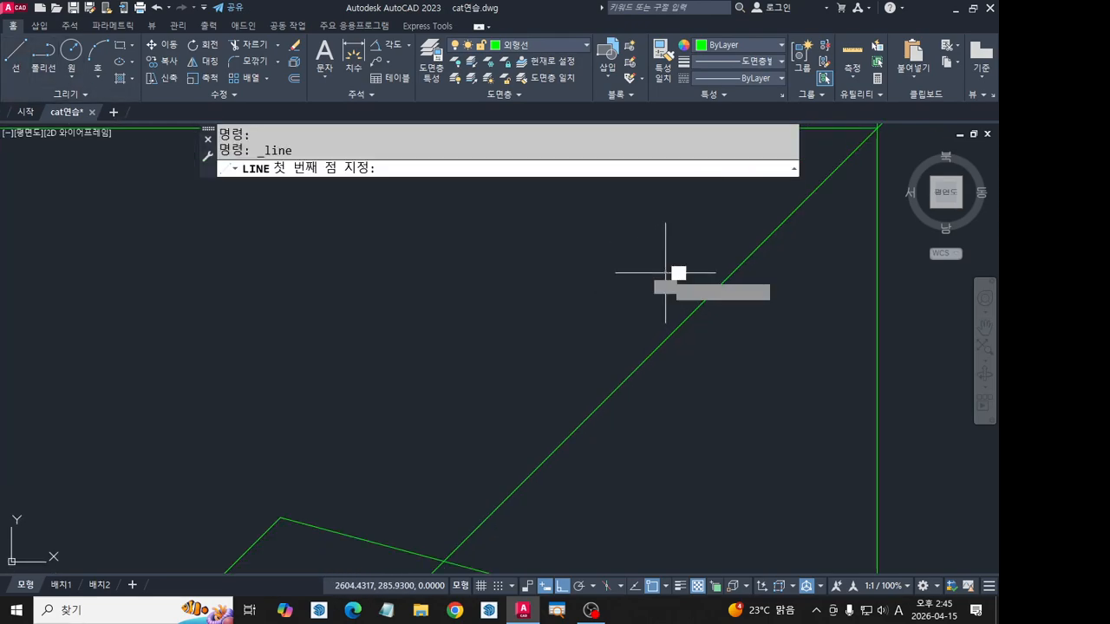
{"action": "left_click", "coordinate": [733, 273]}
{"action": "left_click", "coordinate": [775, 280]}
{"action": "key", "text": "Return"}
{"action": "left_click", "coordinate": [763, 272]}
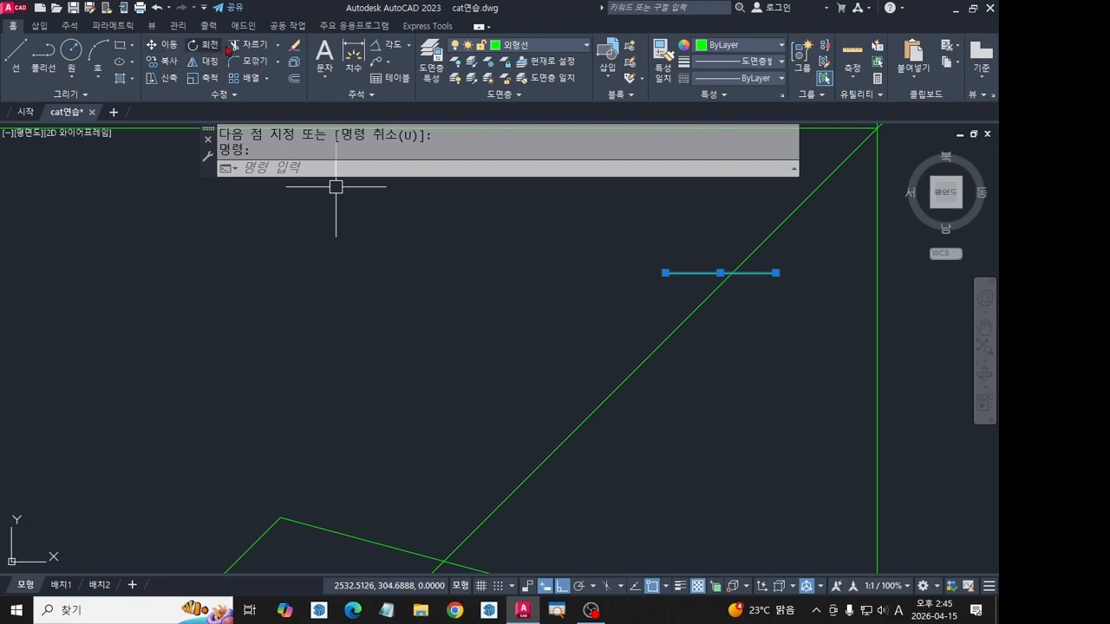
{"action": "left_click", "coordinate": [700, 310]}
{"action": "key", "text": "Return"}
{"action": "left_click", "coordinate": [699, 275]}
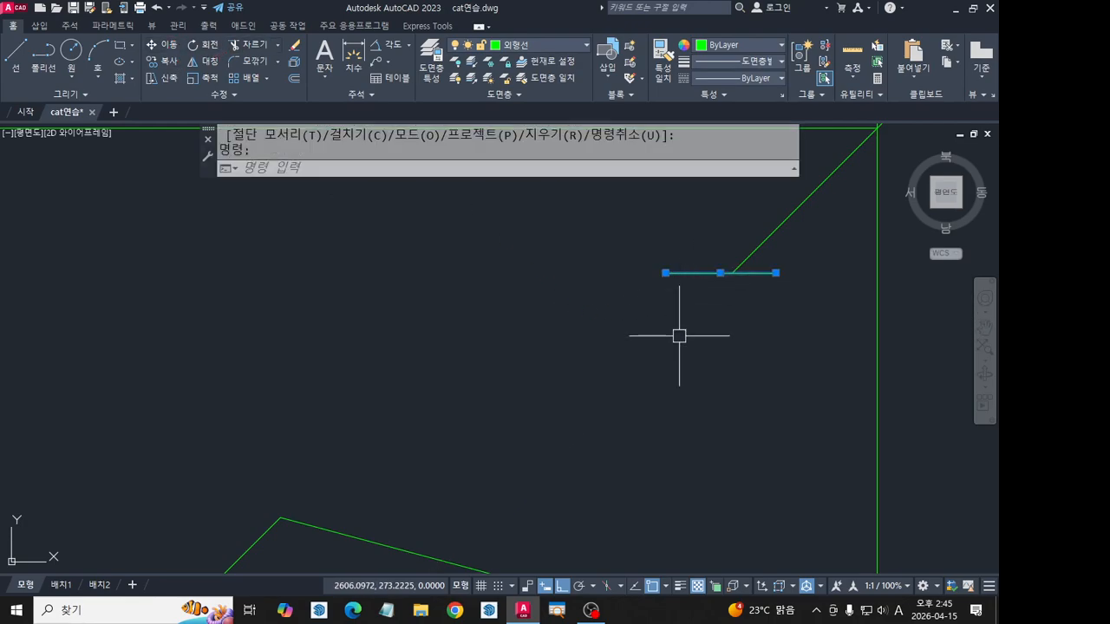
{"action": "scroll", "coordinate": [712, 355], "scroll_direction": "down", "scroll_amount": 5}
{"action": "key", "text": "Delete"}
{"action": "middle_click_drag", "start_coordinate": [699, 417], "coordinate": [694, 392]}
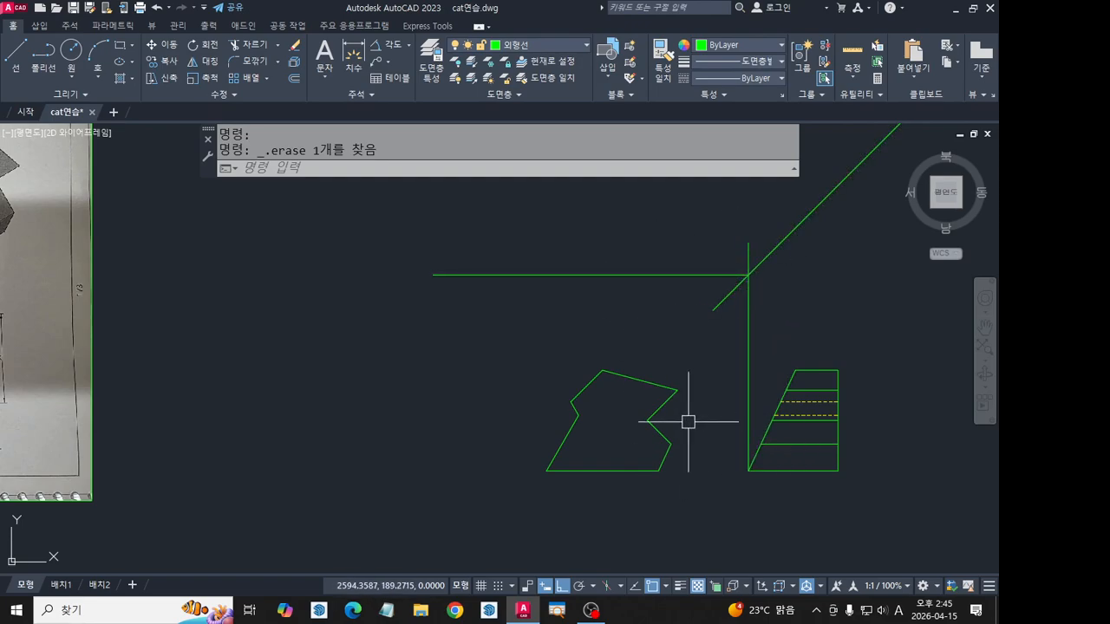
Draw vertical projection lines from the FRONT outline's two bottom corners up past the horizontal line.
{"action": "scroll", "coordinate": [688, 423], "scroll_direction": "up", "scroll_amount": 4}
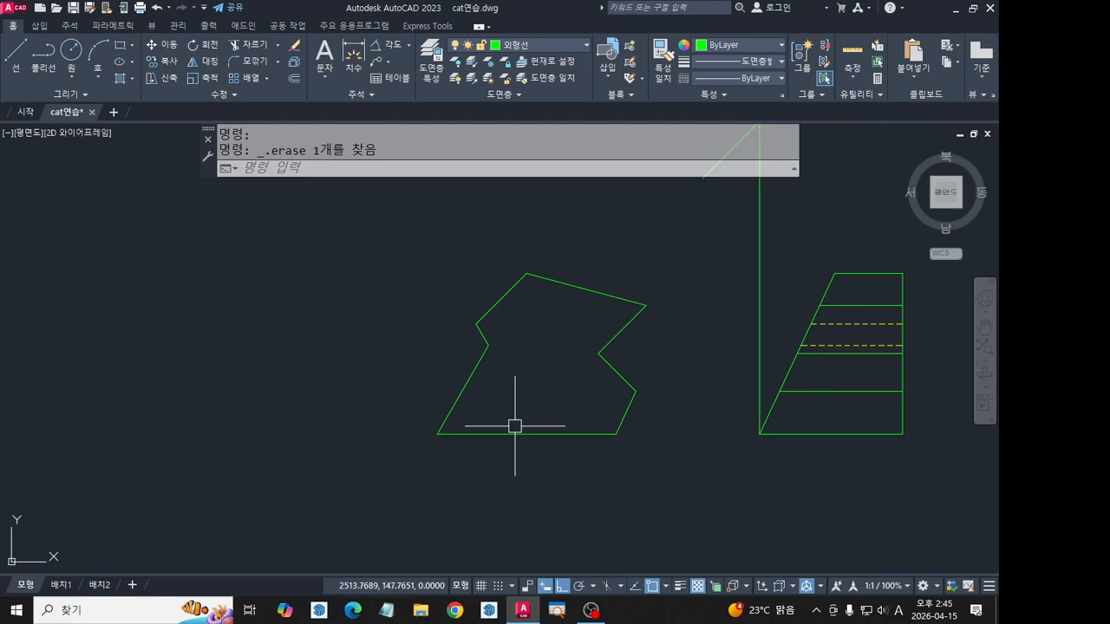
{"action": "scroll", "coordinate": [515, 432], "scroll_direction": "down", "scroll_amount": 2}
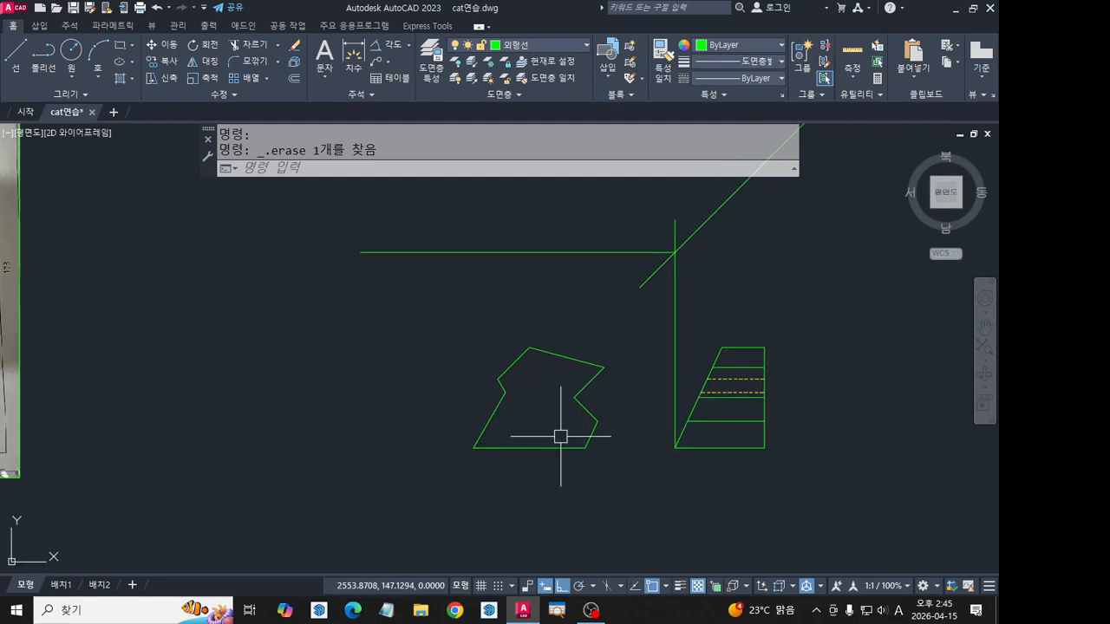
{"action": "left_click", "coordinate": [27, 63]}
{"action": "left_click", "coordinate": [474, 449]}
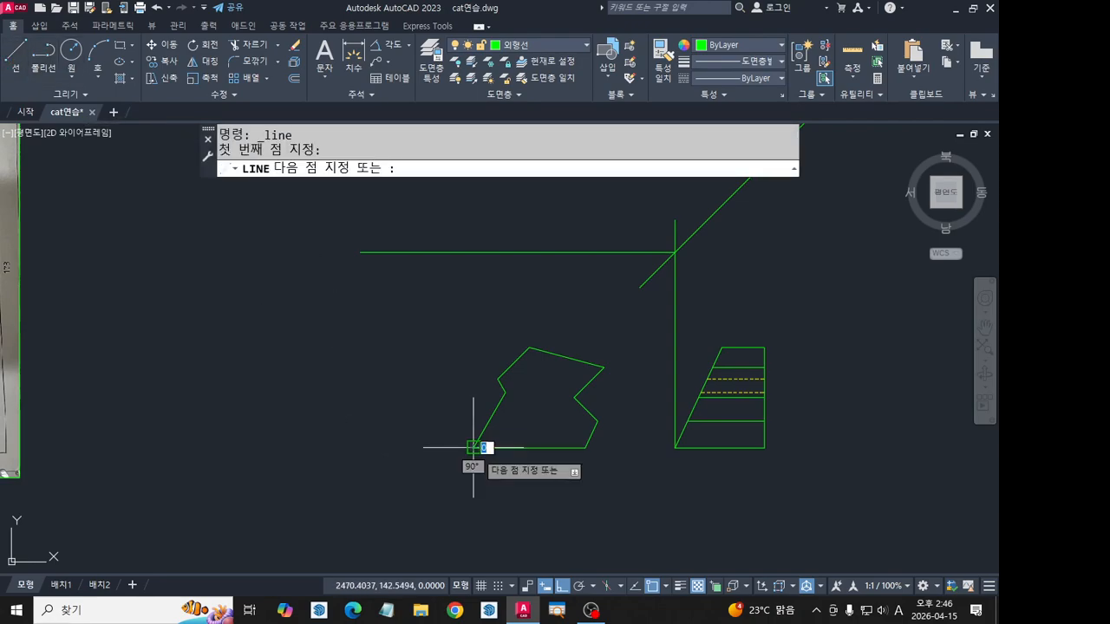
{"action": "left_click", "coordinate": [474, 252]}
{"action": "left_click", "coordinate": [475, 209]}
{"action": "key", "text": "Return"}
{"action": "key", "text": "Return"}
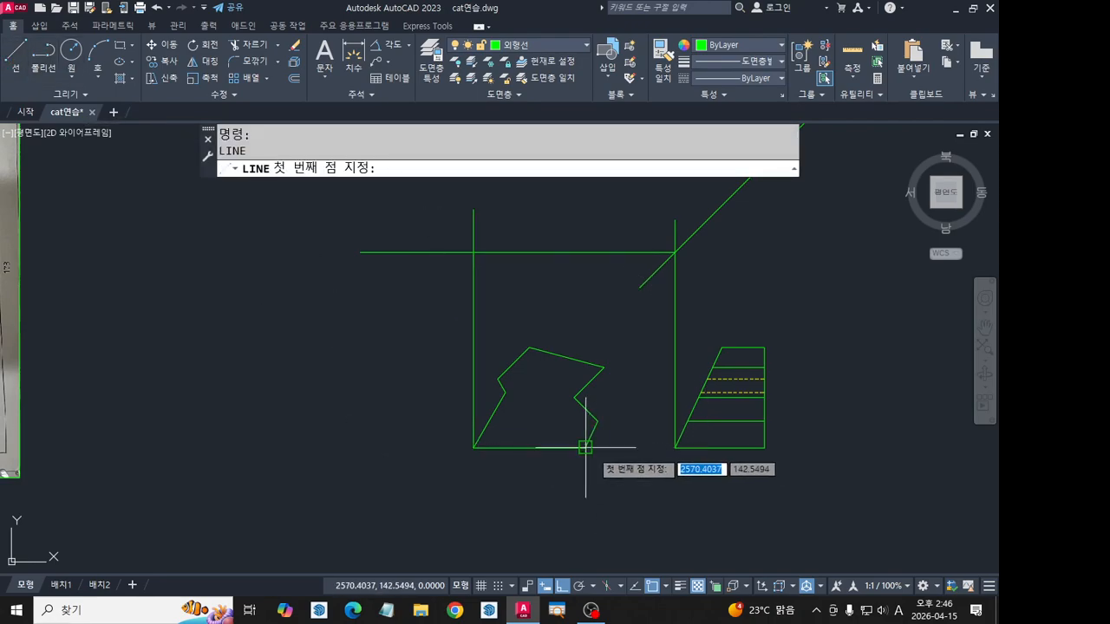
{"action": "left_click", "coordinate": [585, 449]}
{"action": "key", "text": "Return"}
Examine the TOP and FRONT views and their dimensions in the reference image.
{"action": "scroll", "coordinate": [531, 272], "scroll_direction": "down", "scroll_amount": 2}
{"action": "middle_click_drag", "start_coordinate": [111, 270], "coordinate": [510, 327]}
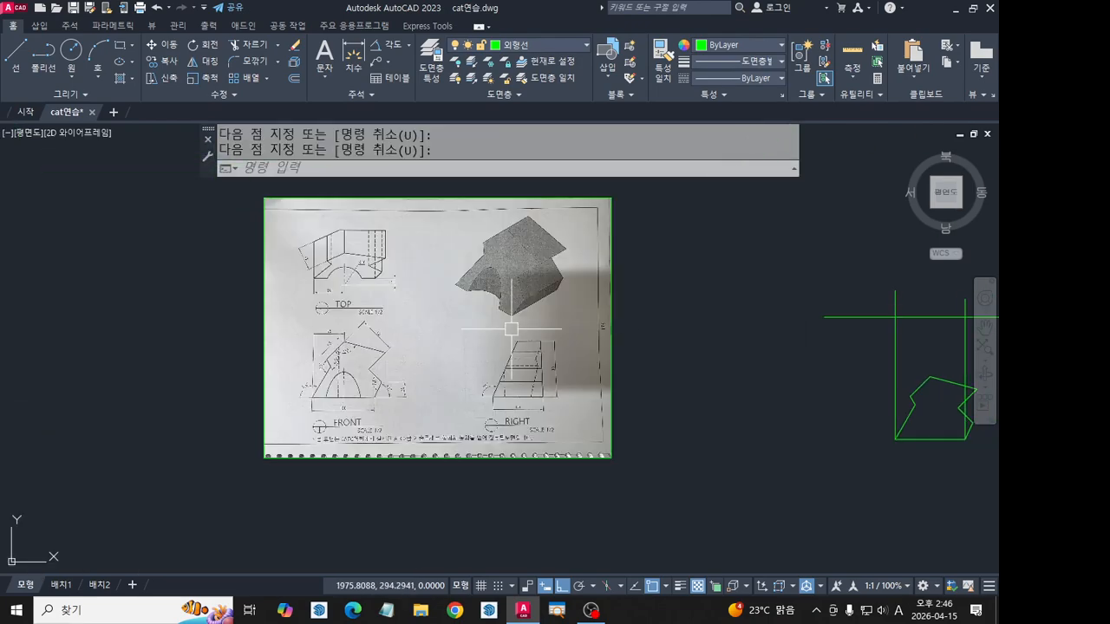
{"action": "scroll", "coordinate": [295, 290], "scroll_direction": "up", "scroll_amount": 4}
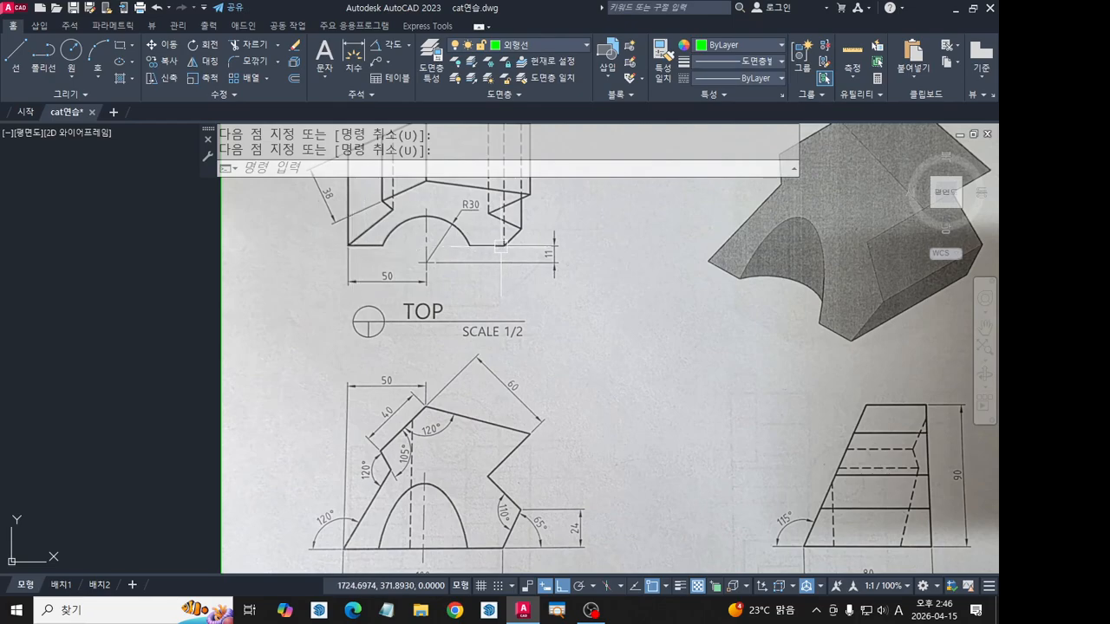
{"action": "middle_click_drag", "start_coordinate": [488, 498], "coordinate": [490, 482]}
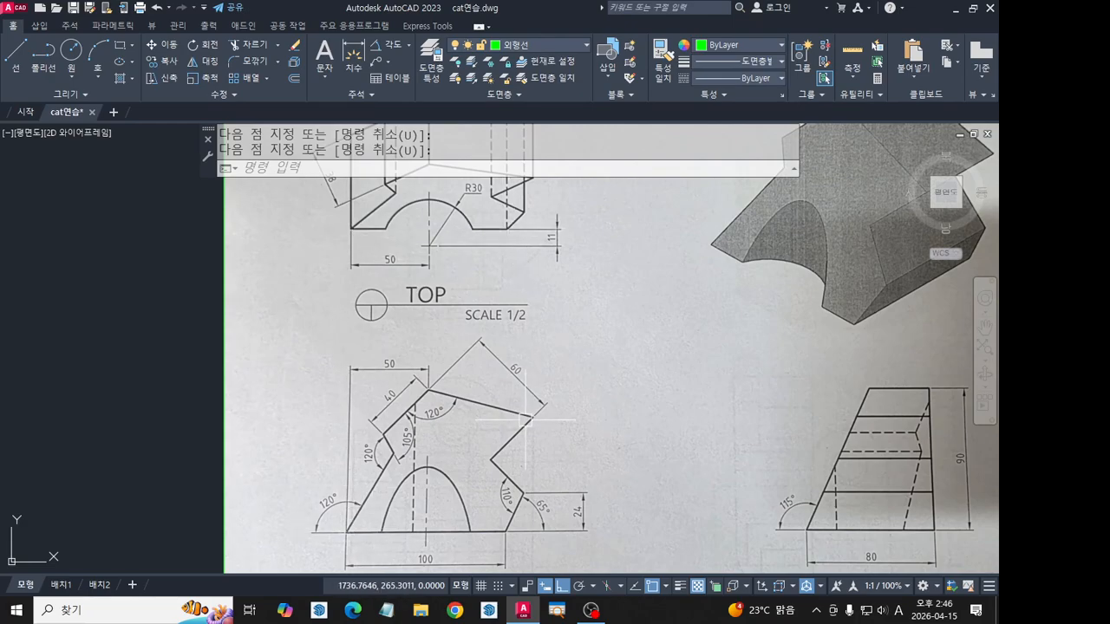
{"action": "scroll", "coordinate": [525, 420], "scroll_direction": "down", "scroll_amount": 4}
{"action": "middle_click_drag", "start_coordinate": [717, 420], "coordinate": [247, 400]}
{"action": "middle_click_drag", "start_coordinate": [707, 418], "coordinate": [365, 402]}
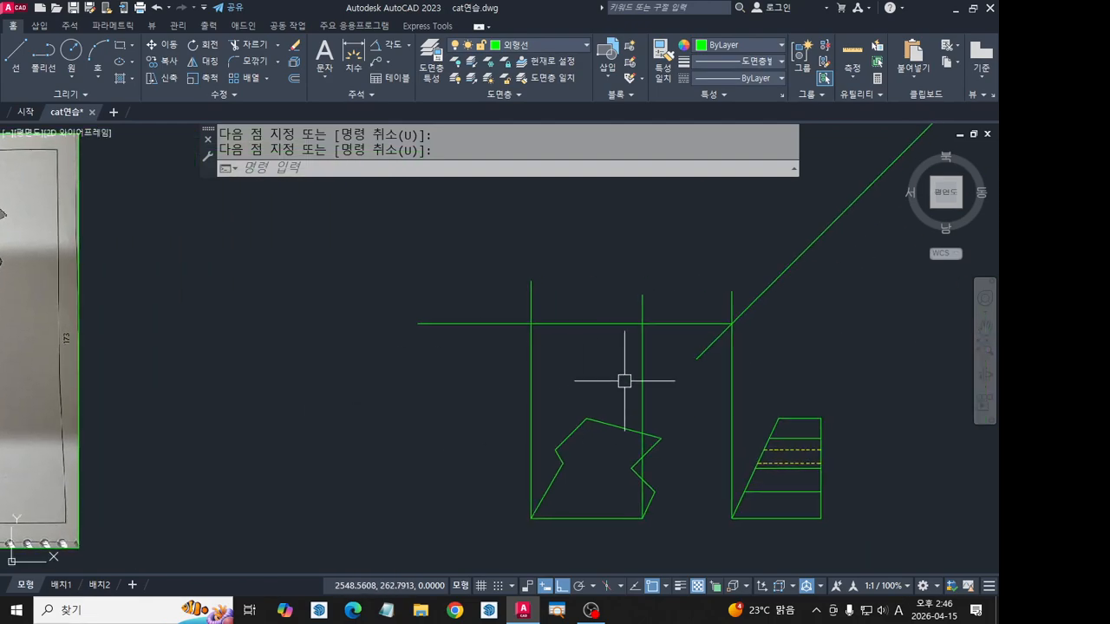
Trim the horizontal line above the FRONT view to the two vertical projection lines, keeping the part between them.
{"action": "scroll", "coordinate": [625, 381], "scroll_direction": "up", "scroll_amount": 2}
{"action": "left_click", "coordinate": [564, 373]}
{"action": "key", "text": "Escape"}
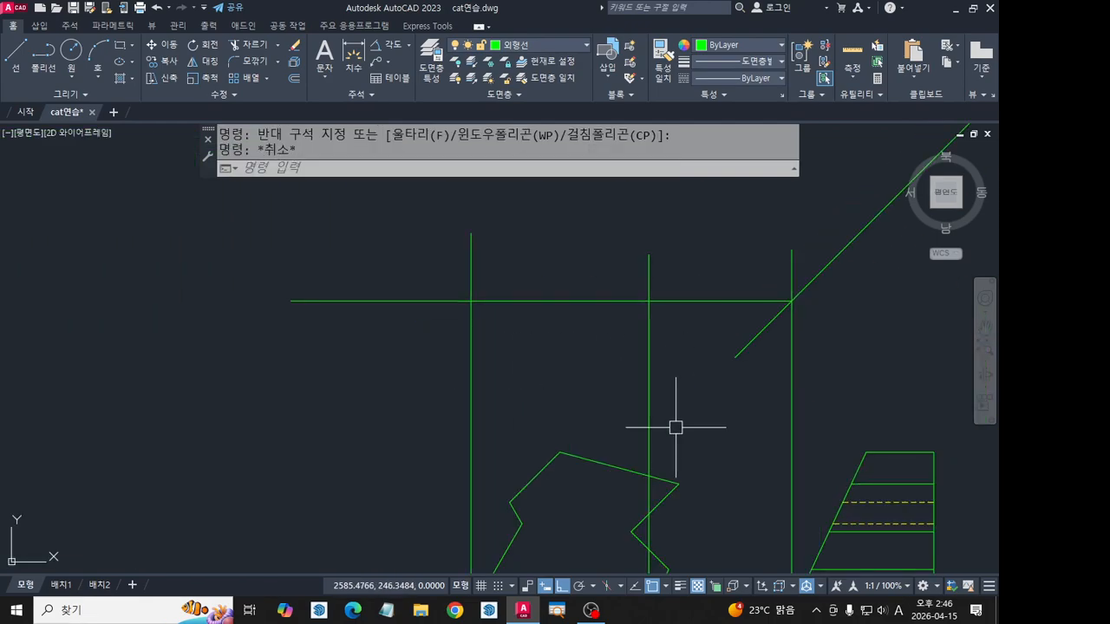
{"action": "key", "text": "Escape"}
{"action": "type", "text": "tr"}
{"action": "key", "text": "Return"}
{"action": "left_click", "coordinate": [676, 301]}
{"action": "left_click", "coordinate": [421, 300]}
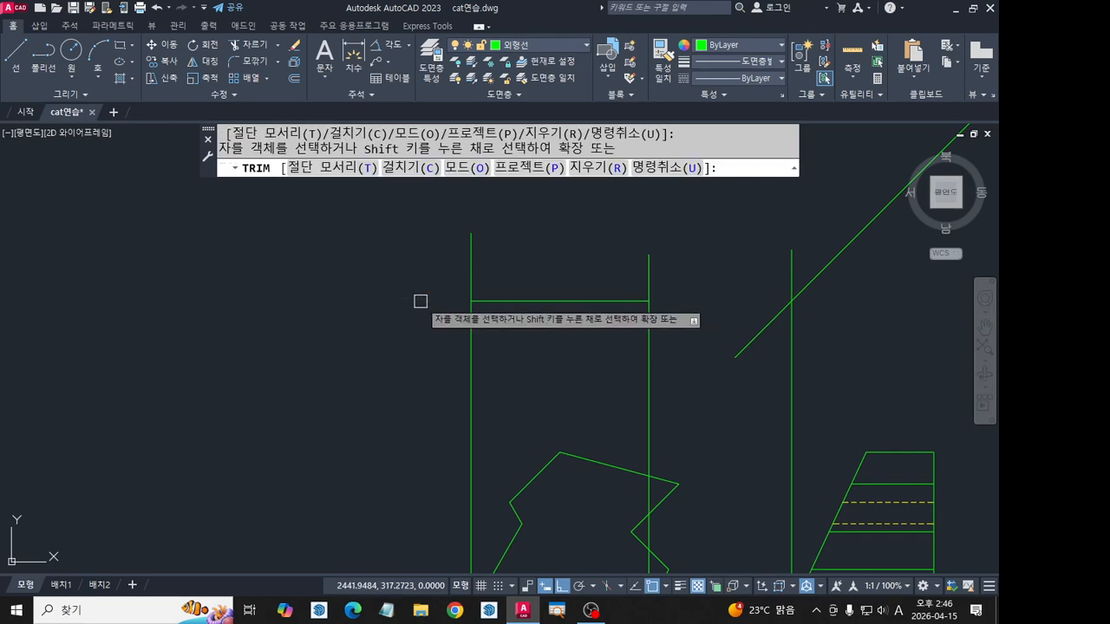
{"action": "key", "text": "Escape"}
Erase the two vertical projection lines above the FRONT view and the vertical line beside the RIGHT view.
{"action": "left_click", "coordinate": [682, 396]}
{"action": "left_click", "coordinate": [441, 404]}
{"action": "key", "text": "Delete"}
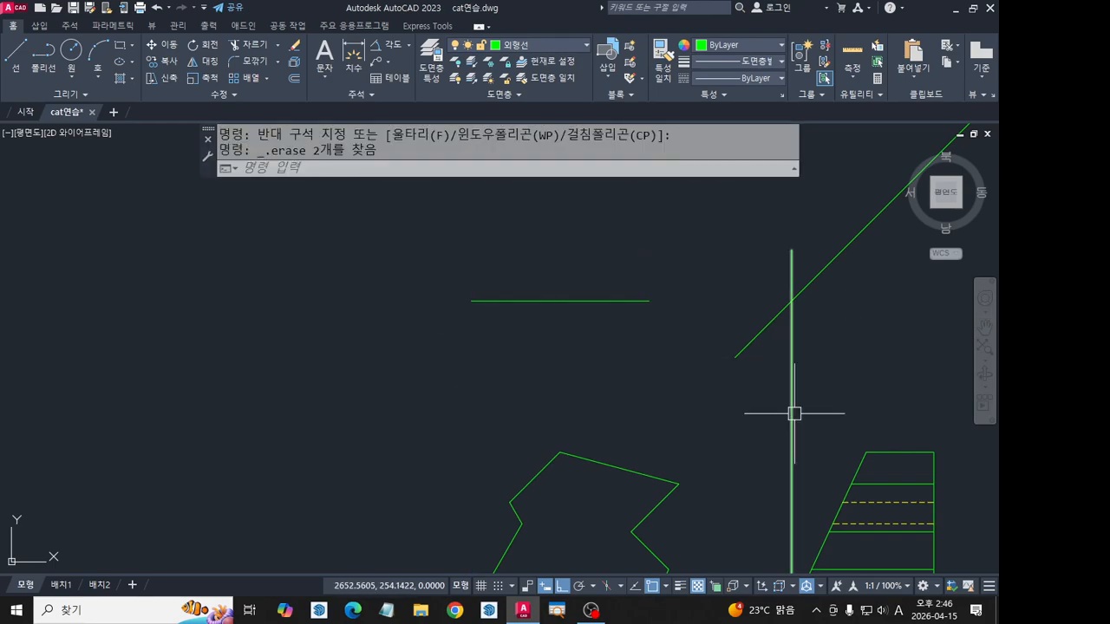
{"action": "left_click", "coordinate": [793, 414]}
{"action": "key", "text": "Delete"}
{"action": "scroll", "coordinate": [763, 429], "scroll_direction": "down", "scroll_amount": 2}
{"action": "middle_click_drag", "start_coordinate": [719, 439], "coordinate": [646, 411]}
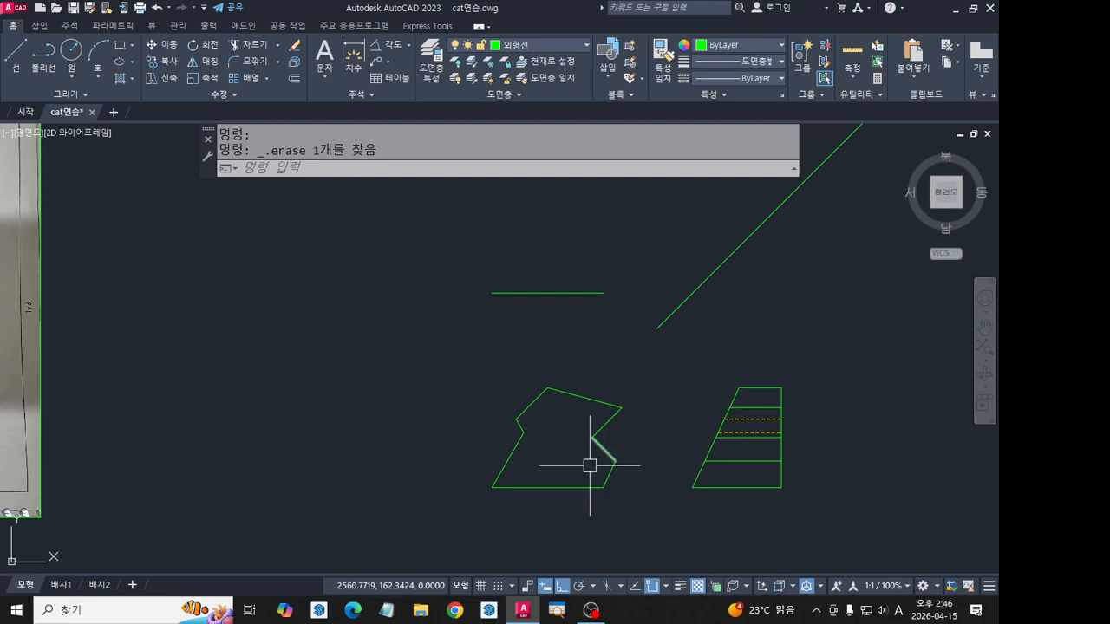
Copy the complete FRONT and RIGHT views to the clipboard and create a new drawing.
{"action": "scroll", "coordinate": [590, 465], "scroll_direction": "up", "scroll_amount": 2}
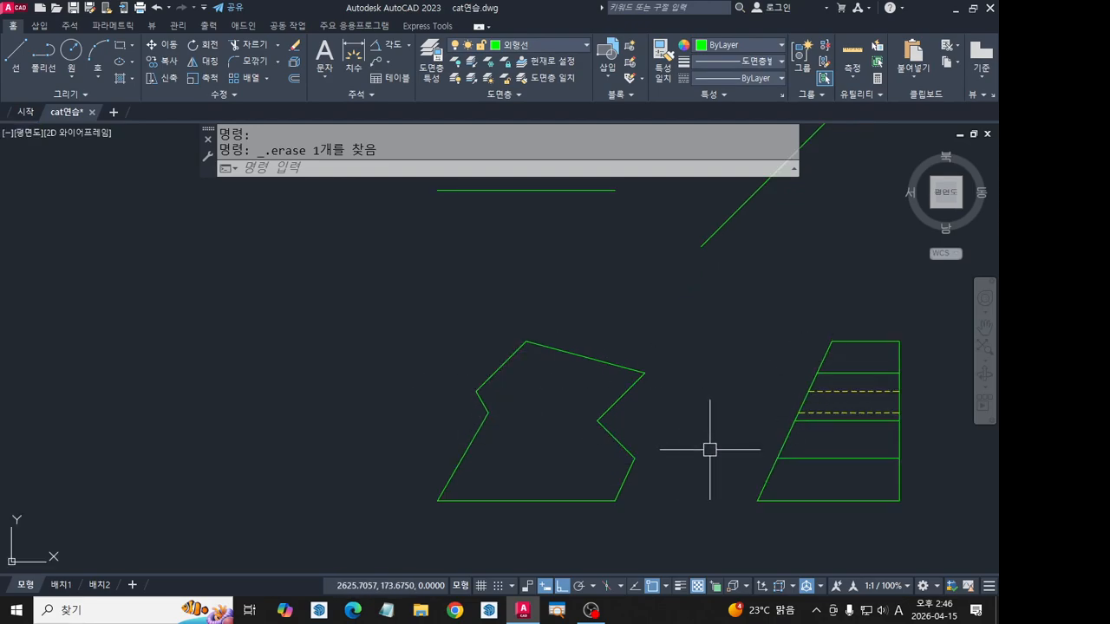
{"action": "scroll", "coordinate": [709, 450], "scroll_direction": "down", "scroll_amount": 2}
{"action": "left_click", "coordinate": [798, 478]}
{"action": "left_click", "coordinate": [452, 353]}
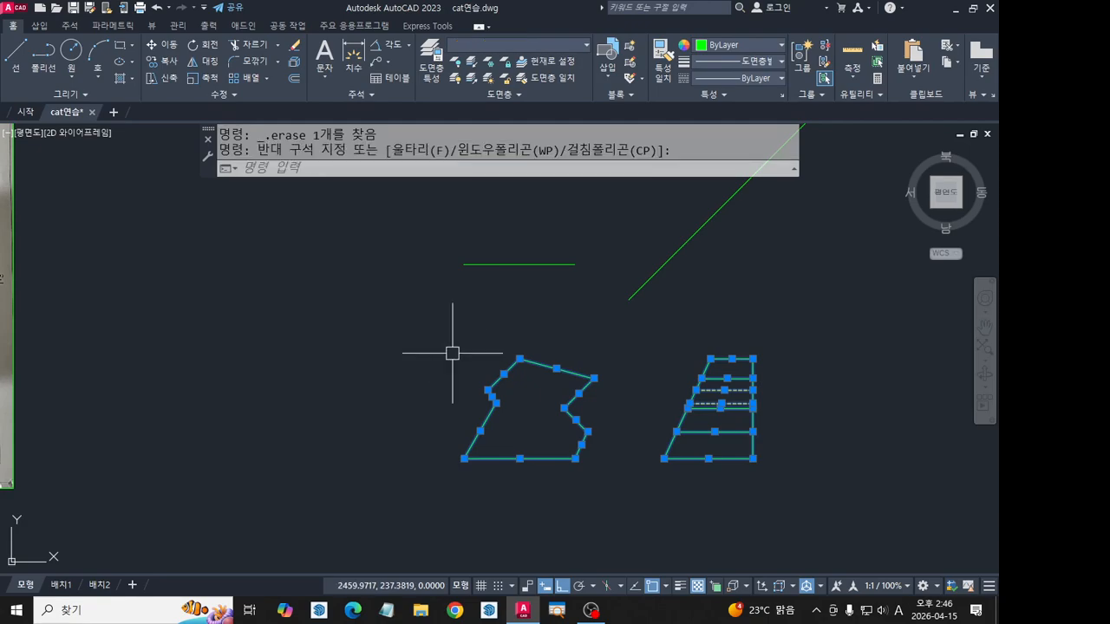
{"action": "key", "text": "ctrl+c"}
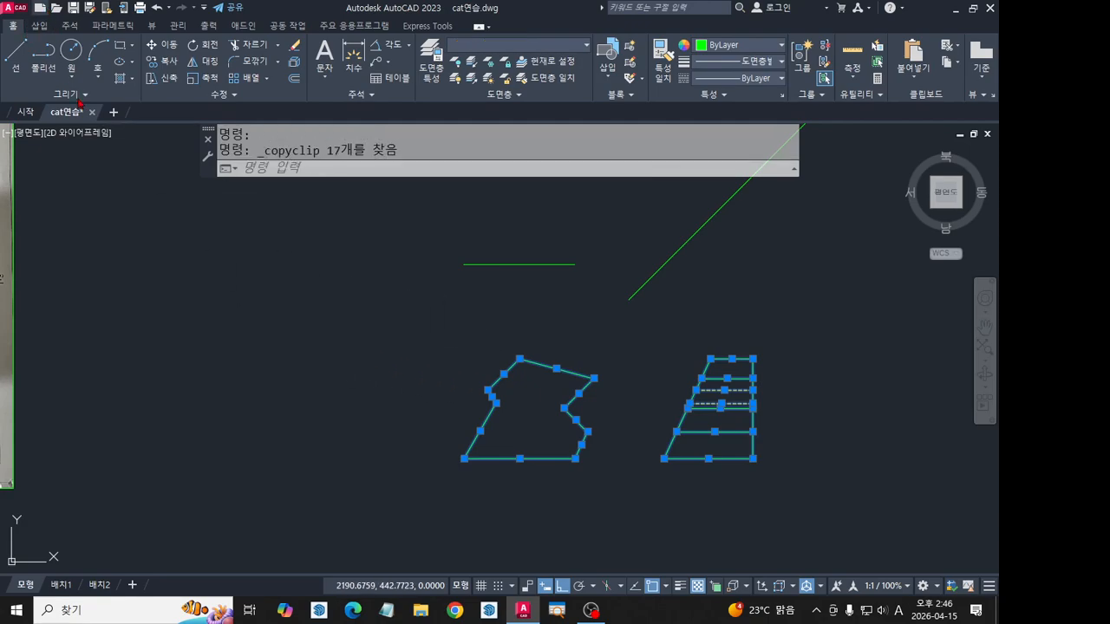
{"action": "key", "text": "ctrl+n"}
{"action": "left_click", "coordinate": [565, 376]}
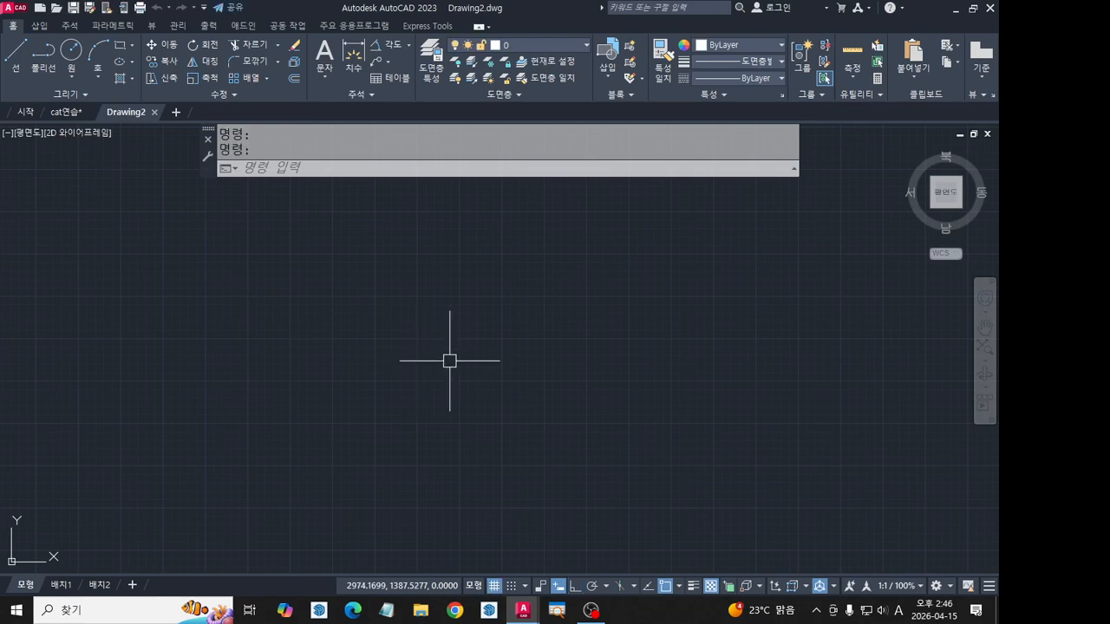
Paste the copied FRONT and RIGHT views into the new drawing.
{"action": "key", "text": "ctrl+v"}
{"action": "left_click", "coordinate": [350, 427]}
{"action": "scroll", "coordinate": [339, 440], "scroll_direction": "up", "scroll_amount": 8}
{"action": "middle_click_drag", "start_coordinate": [466, 415], "coordinate": [423, 444]}
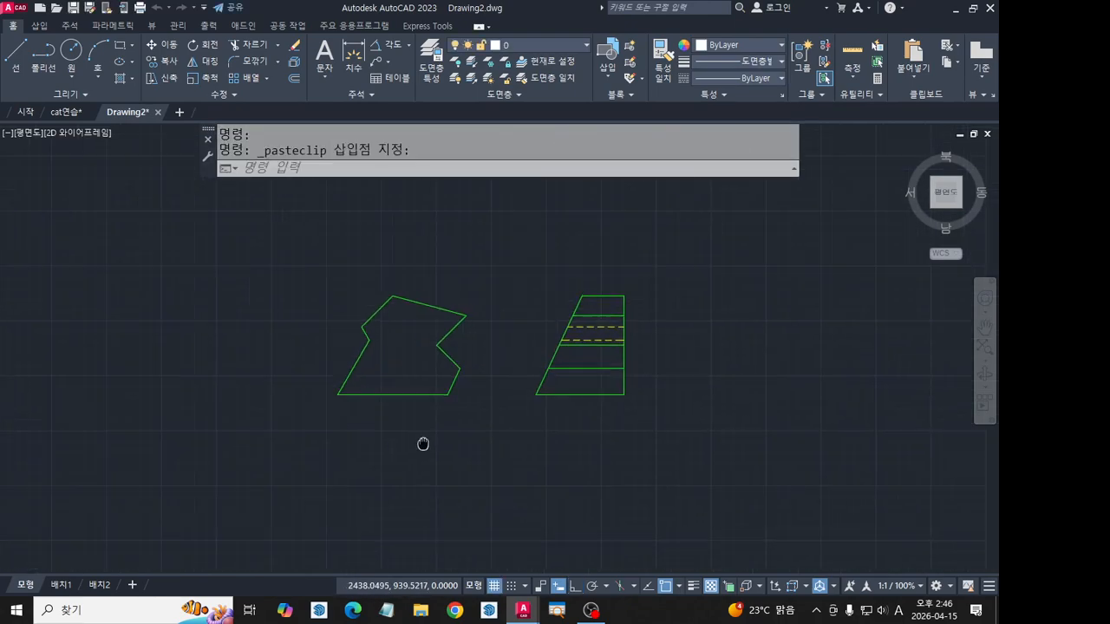
Join all the lines of the FRONT view into one closed profile.
{"action": "type", "text": "j"}
{"action": "key", "text": "Return"}
{"action": "left_click", "coordinate": [483, 461]}
{"action": "left_click", "coordinate": [239, 213]}
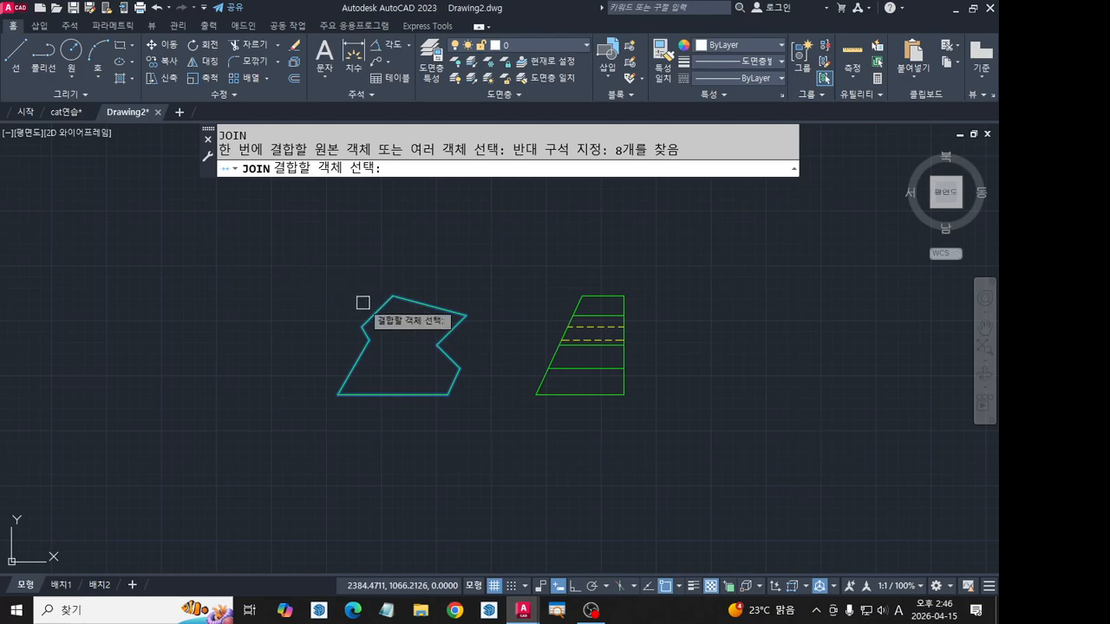
{"action": "key", "text": "Return"}
{"action": "middle_click_drag", "start_coordinate": [473, 410], "coordinate": [431, 396]}
{"action": "key", "text": "Escape"}
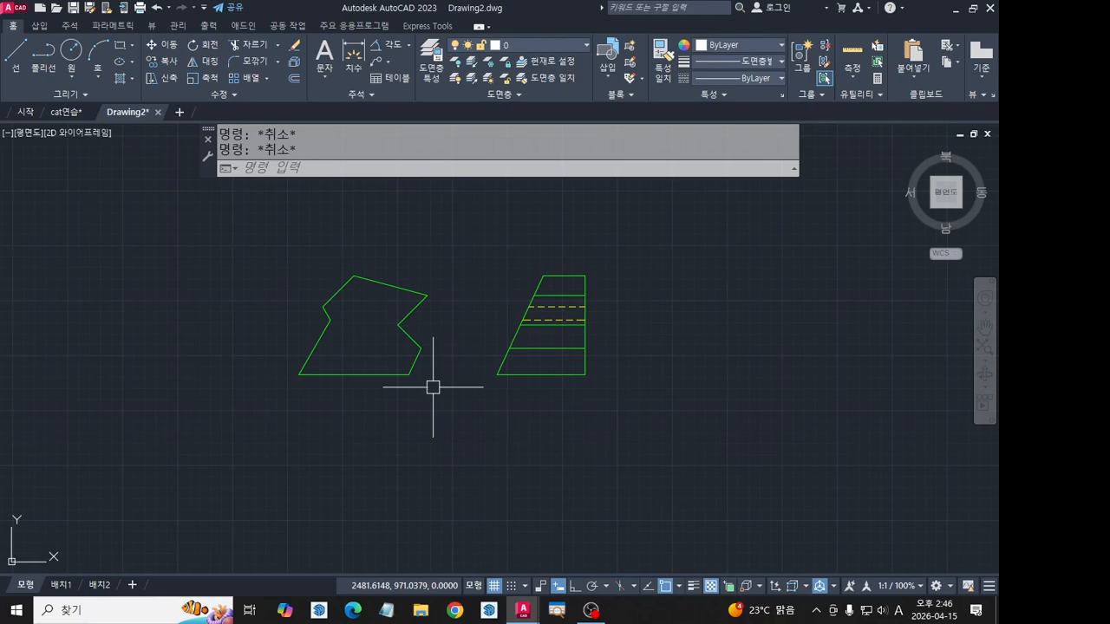
Rotate the RIGHT view 90 degrees counter-clockwise in plan about a point inside it, with ortho mode on.
{"action": "middle_click_drag", "start_coordinate": [618, 413], "coordinate": [600, 471]}
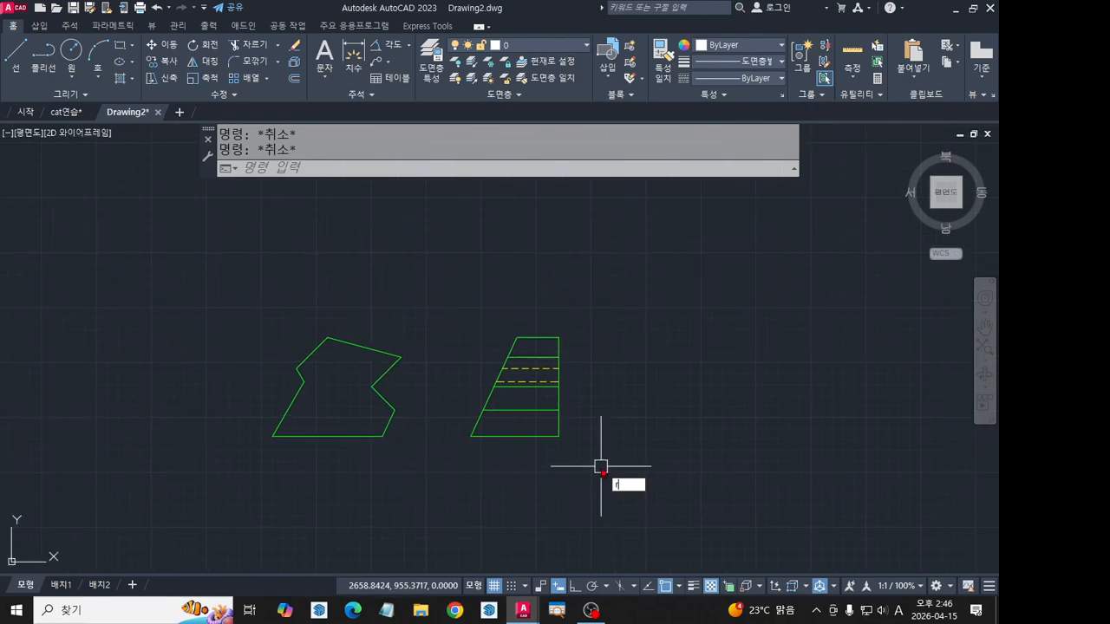
{"action": "type", "text": "o"}
{"action": "key", "text": "Return"}
{"action": "left_click", "coordinate": [599, 463]}
{"action": "left_click", "coordinate": [454, 317]}
{"action": "key", "text": "Return"}
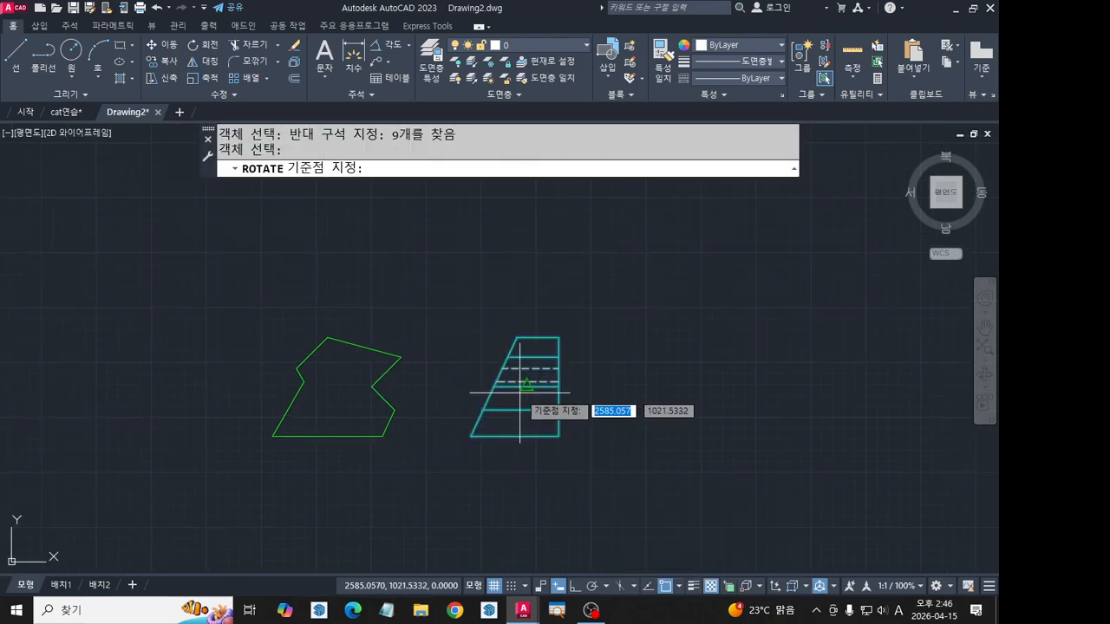
{"action": "left_click", "coordinate": [520, 392]}
{"action": "key", "text": "F8"}
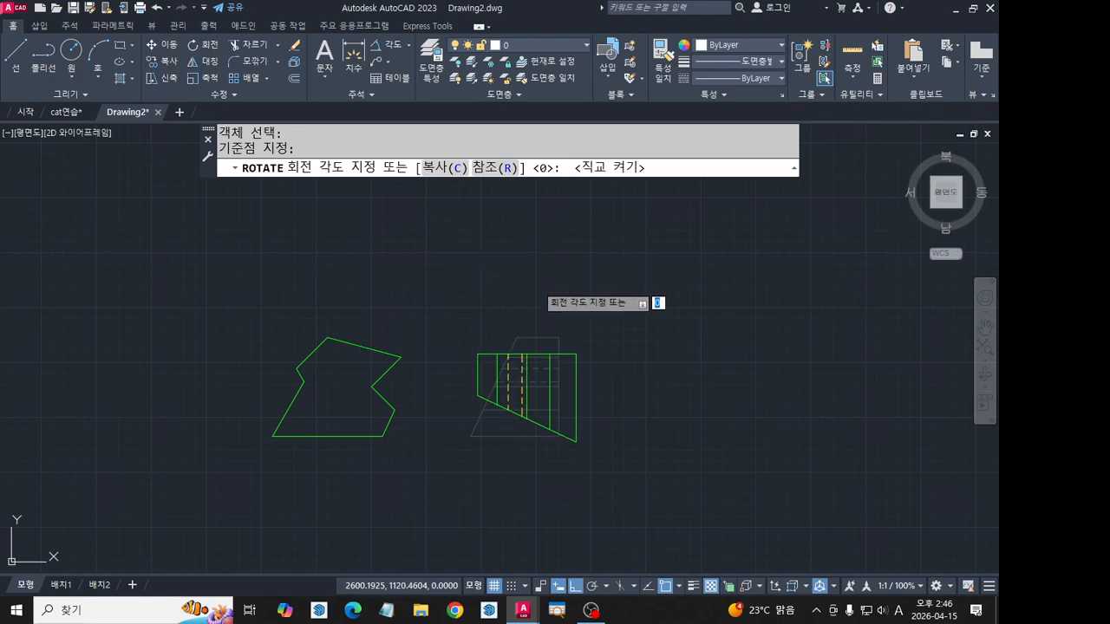
{"action": "left_click", "coordinate": [535, 284]}
{"action": "mouse_move", "coordinate": [564, 439]}
{"action": "middle_mouse_down"}
{"action": "mouse_move", "coordinate": [561, 426]}
{"action": "mouse_move", "coordinate": [561, 458]}
{"action": "middle_mouse_up"}
{"action": "type", "text": "m"}
{"action": "key", "text": "Return"}
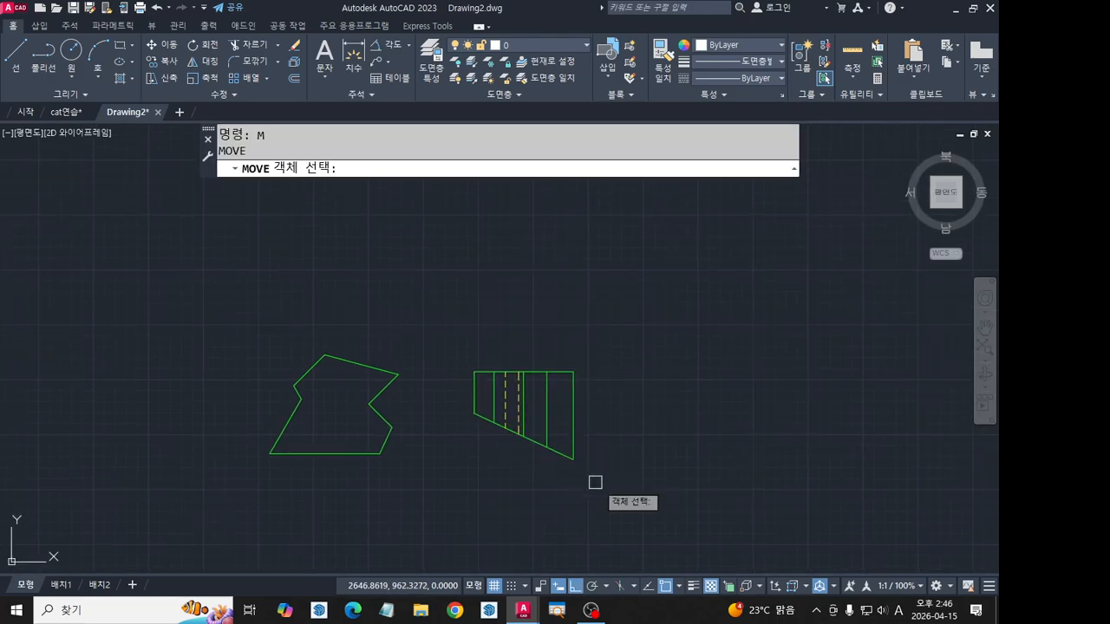
{"action": "left_click", "coordinate": [624, 482]}
{"action": "left_click", "coordinate": [470, 335]}
{"action": "key", "text": "Return"}
{"action": "key", "text": "Escape"}
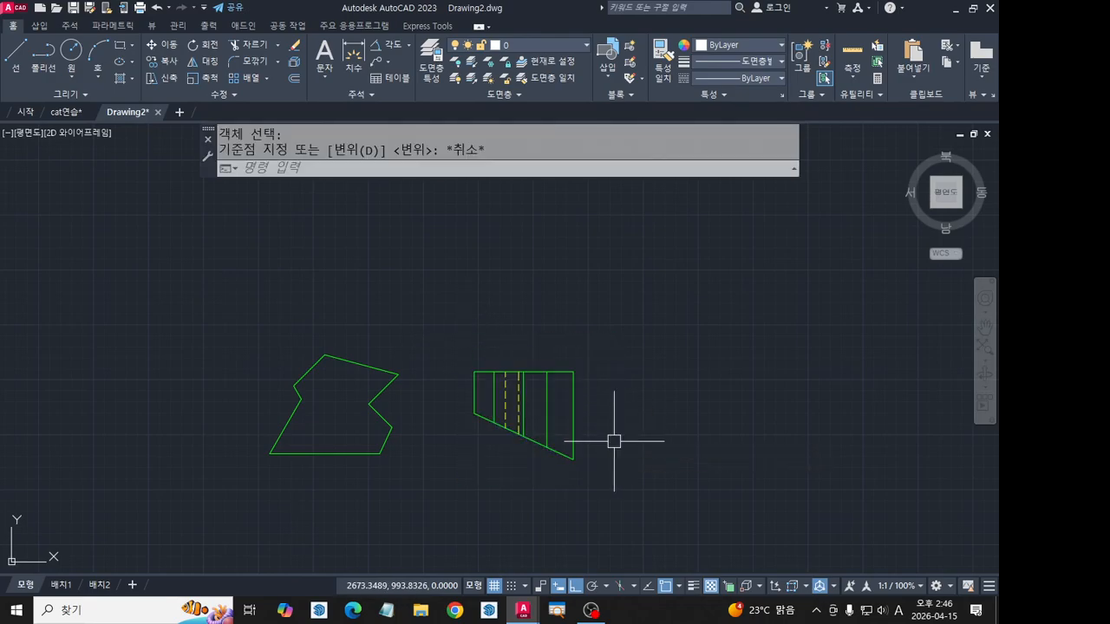
{"action": "key", "text": "Escape"}
Switch to the southeast isometric view and run Join on the FRONT outline once more.
{"action": "left_click", "coordinate": [960, 202]}
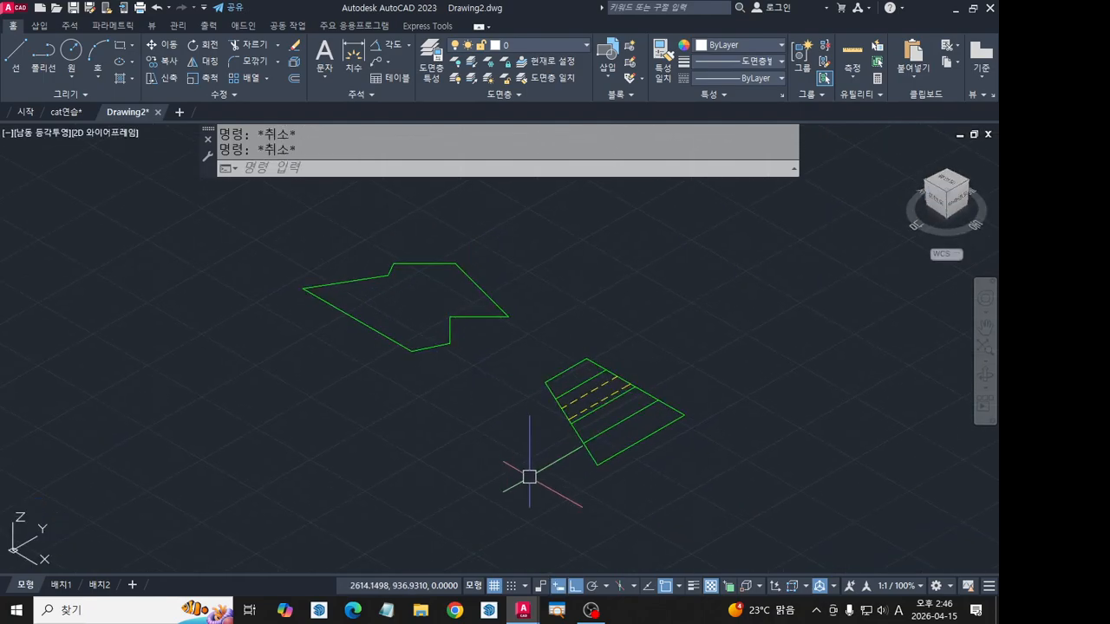
{"action": "type", "text": "ro"}
{"action": "key", "text": "space"}
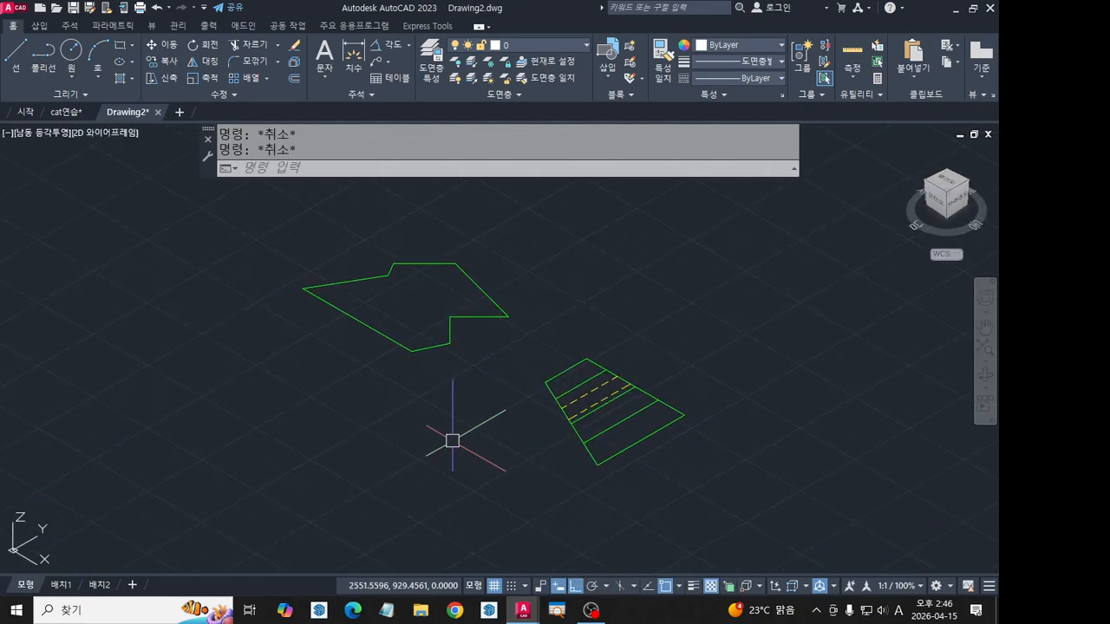
{"action": "type", "text": "j"}
{"action": "key", "text": "space"}
{"action": "left_click", "coordinate": [518, 354]}
{"action": "left_click", "coordinate": [315, 243]}
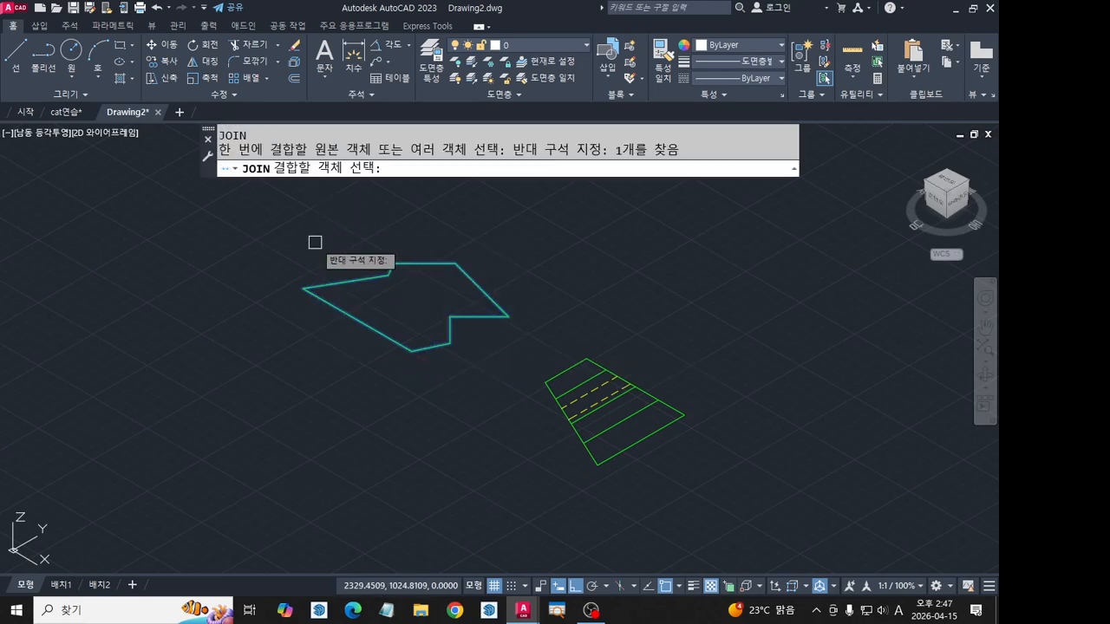
{"action": "key", "text": "space"}
{"action": "key", "text": "Escape"}
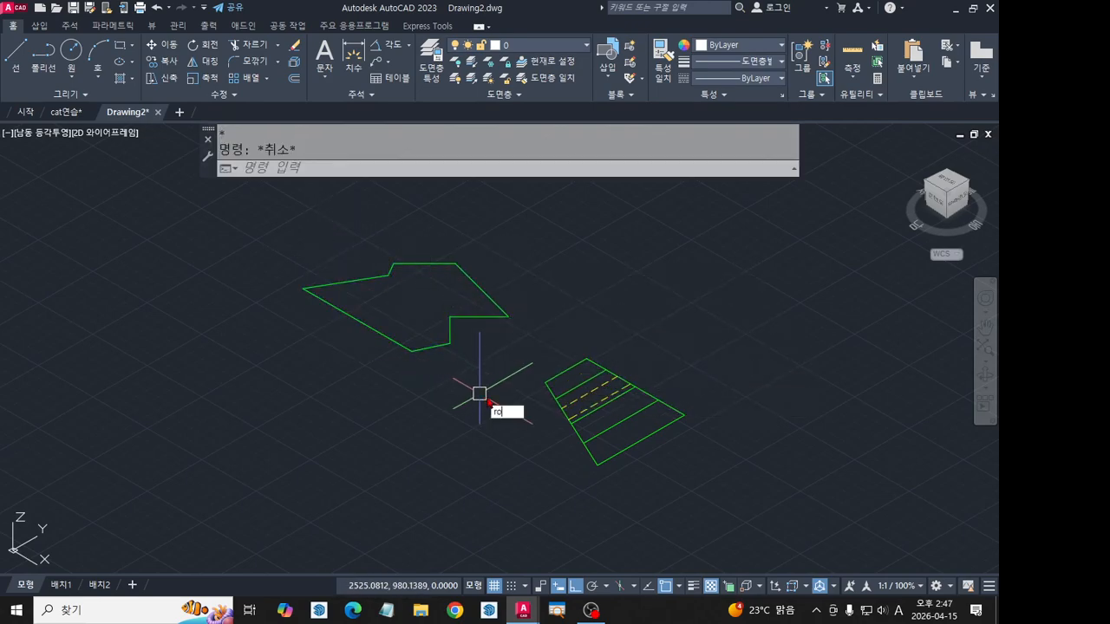
Stand the FRONT profile upright by rotating it 90 degrees in 3D about its base edge.
{"action": "type", "text": "e3d"}
{"action": "key", "text": "Return"}
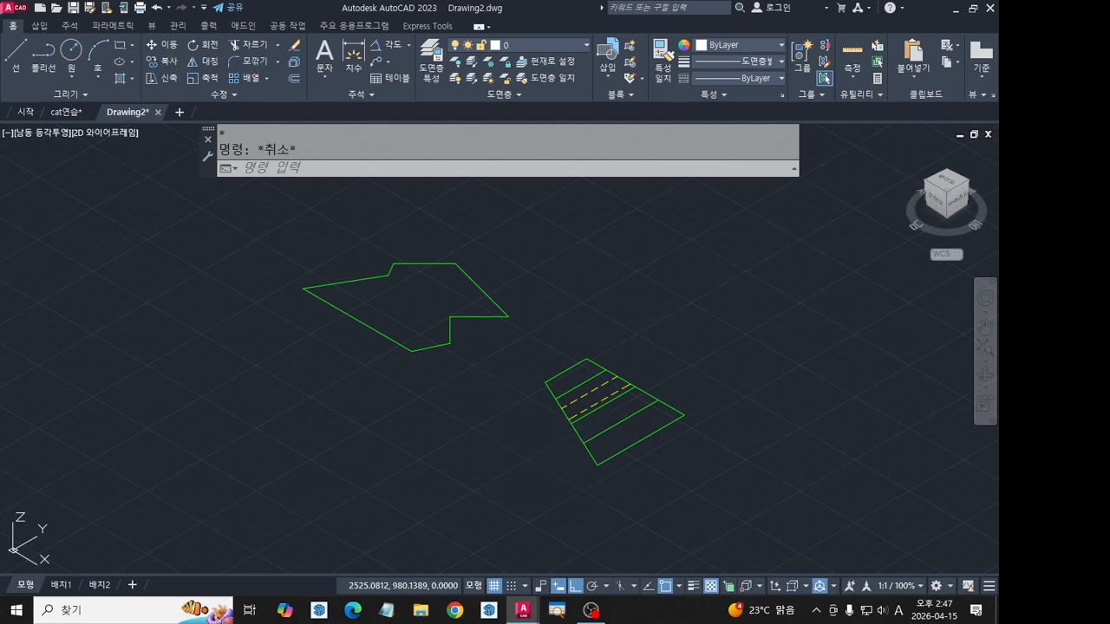
{"action": "left_click", "coordinate": [480, 350]}
{"action": "left_click", "coordinate": [388, 233]}
{"action": "key", "text": "space"}
{"action": "left_click", "coordinate": [321, 282]}
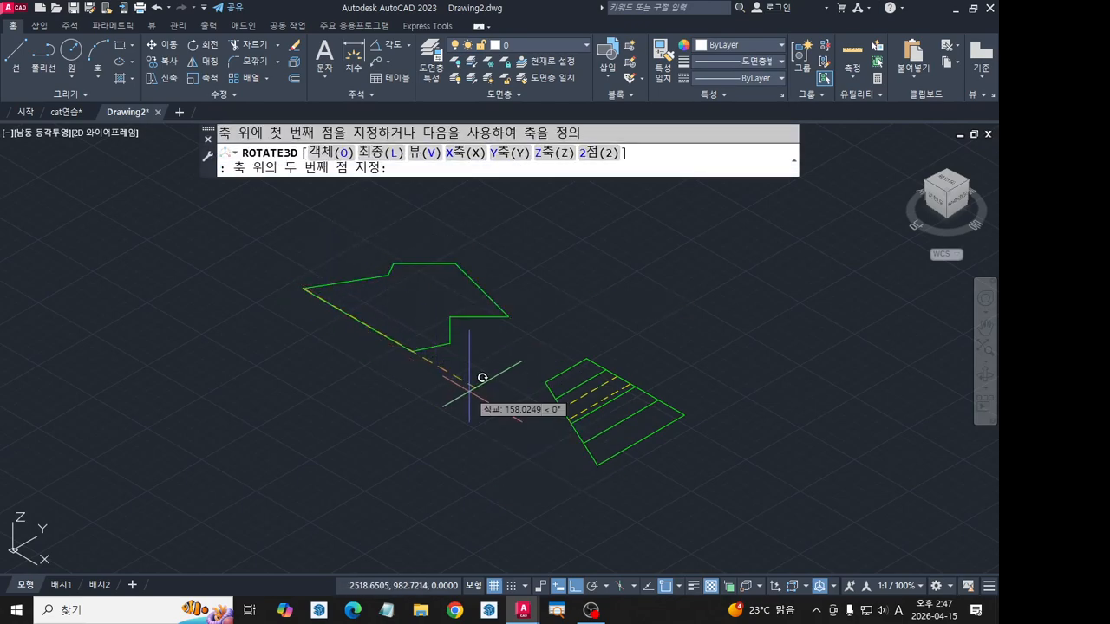
{"action": "left_click", "coordinate": [531, 391]}
{"action": "type", "text": "90"}
{"action": "key", "text": "Return"}
{"action": "key", "text": "Escape"}
{"action": "key", "text": "Escape"}
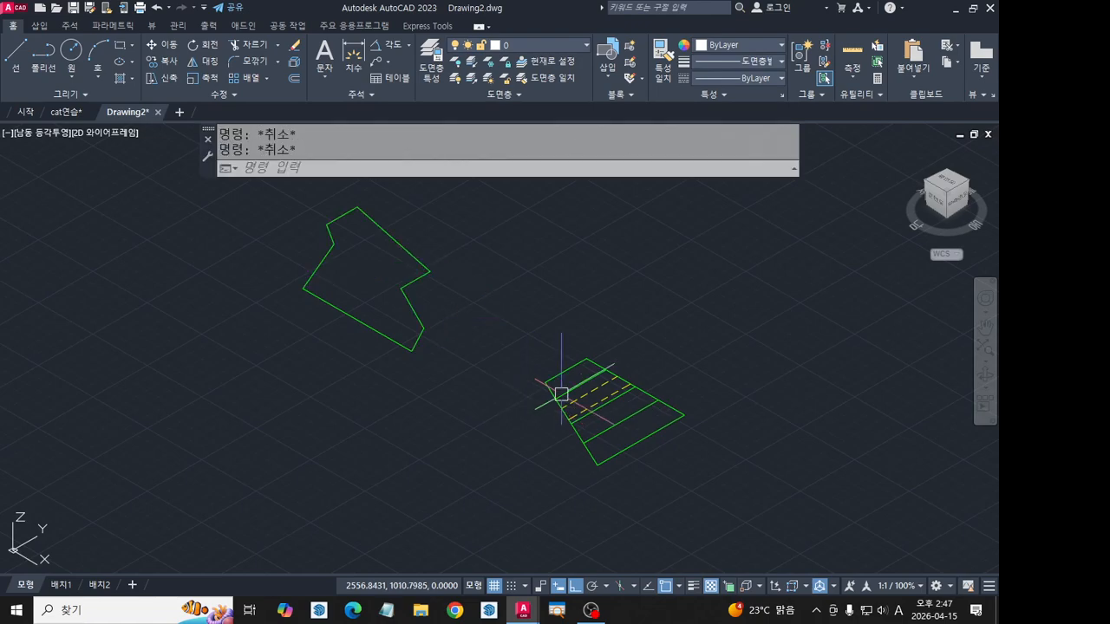
Stand the RIGHT view upright by rotating all its lines 90 degrees in 3D about its base edge.
{"action": "right_click", "coordinate": [573, 425]}
{"action": "key", "text": "Escape"}
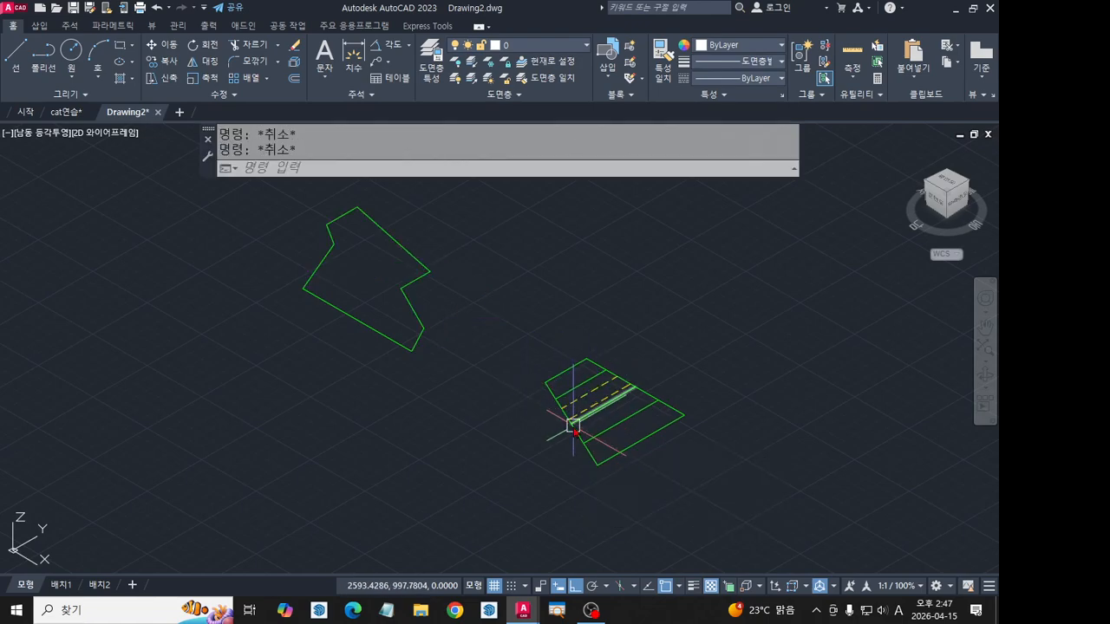
{"action": "key", "text": "Return"}
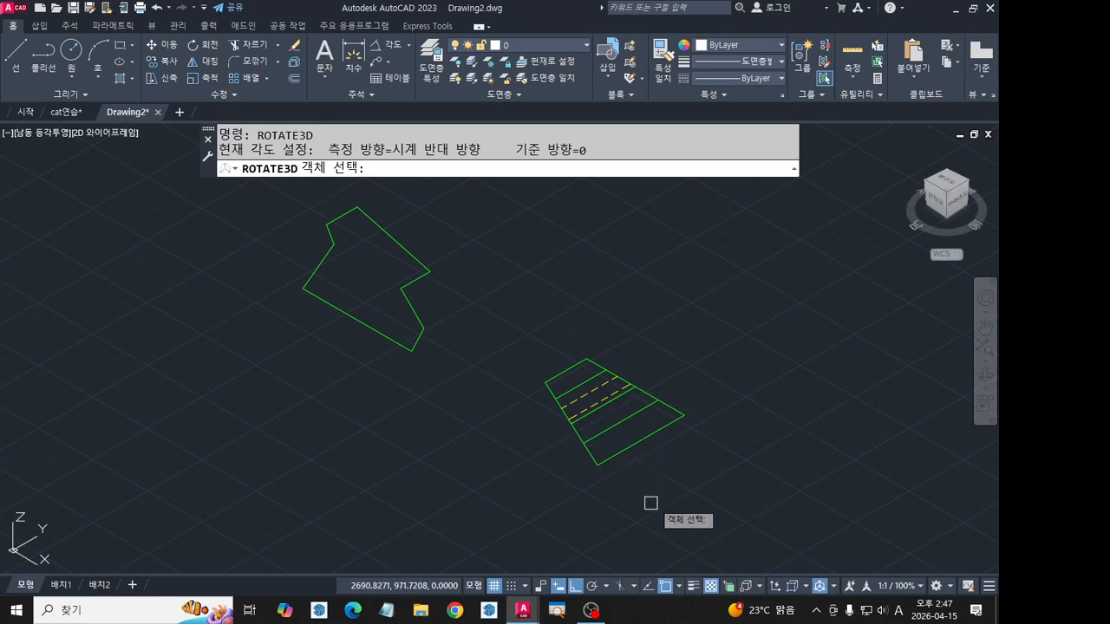
{"action": "left_click", "coordinate": [734, 493]}
{"action": "left_click", "coordinate": [473, 287]}
{"action": "key", "text": "Return"}
{"action": "left_click", "coordinate": [598, 465]}
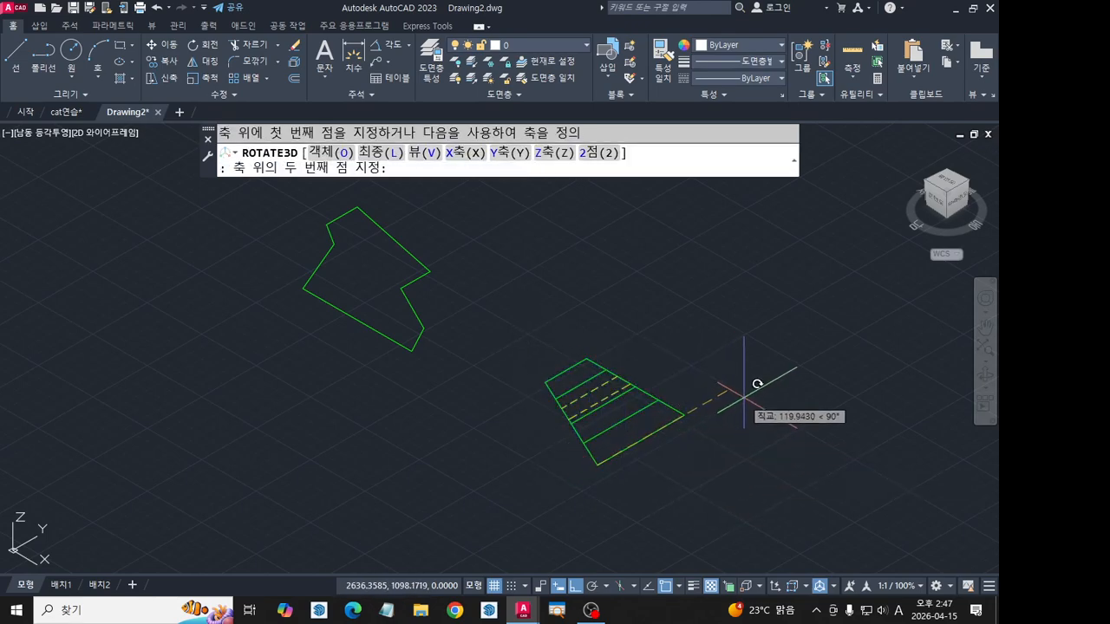
{"action": "left_click", "coordinate": [757, 397]}
{"action": "key", "text": "Return"}
{"action": "key", "text": "Escape"}
{"action": "key", "text": "Escape"}
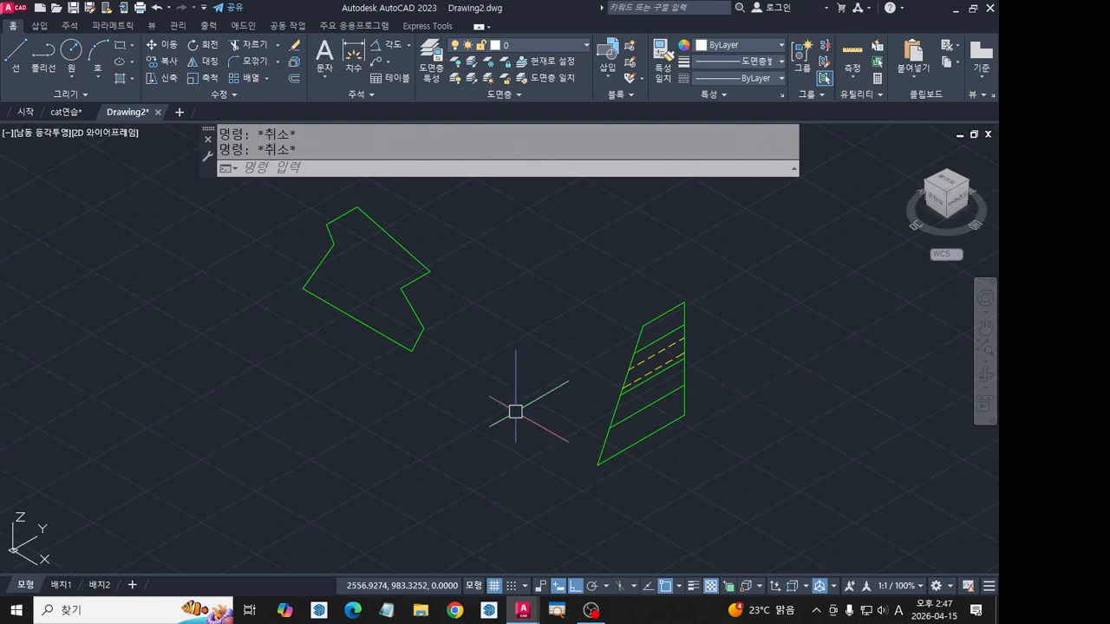
Move the FRONT profile so its lower corner nearest the RIGHT view meets the RIGHT view's front bottom corner.
{"action": "key", "text": "space"}
{"action": "left_click", "coordinate": [435, 373]}
{"action": "left_click", "coordinate": [356, 292]}
{"action": "key", "text": "space"}
{"action": "left_click", "coordinate": [412, 351]}
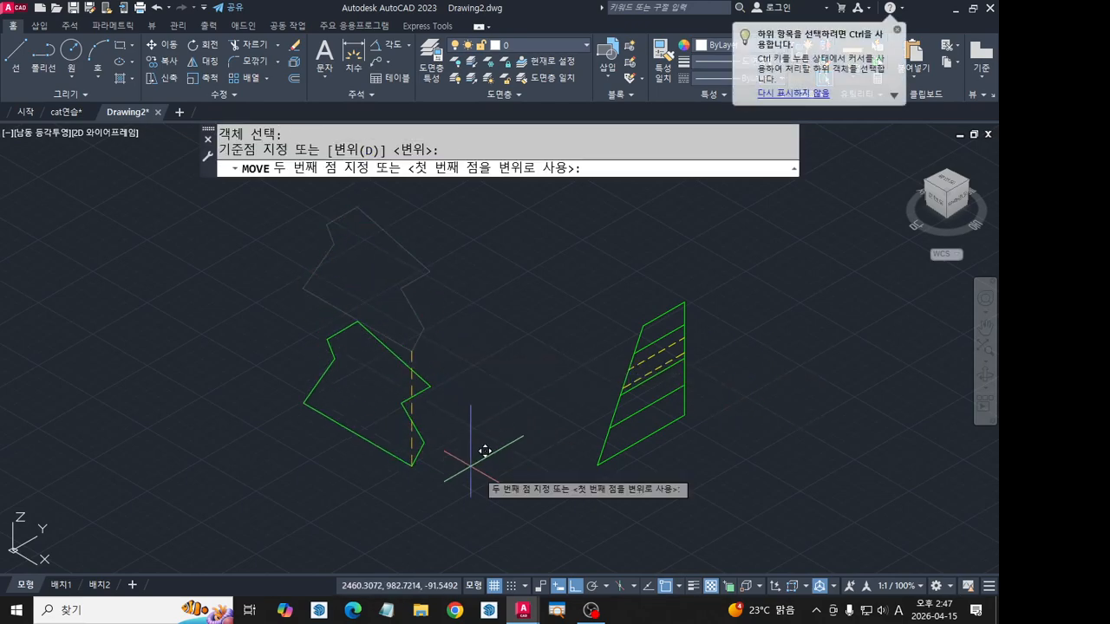
{"action": "left_click", "coordinate": [598, 467]}
{"action": "middle_click_drag", "start_coordinate": [617, 485], "coordinate": [600, 483]}
{"action": "key", "text": "Escape"}
Extrude the FRONT profile 80 to the rear edge of the RIGHT view.
{"action": "type", "text": "ex"}
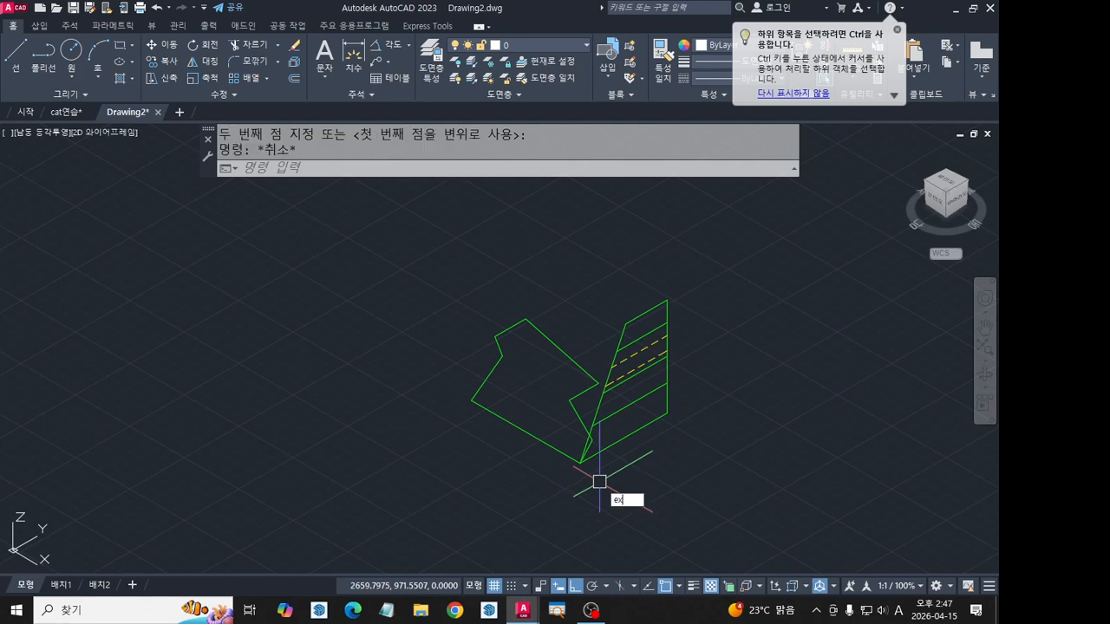
{"action": "key", "text": "Return"}
{"action": "left_click", "coordinate": [565, 353]}
{"action": "key", "text": "Return"}
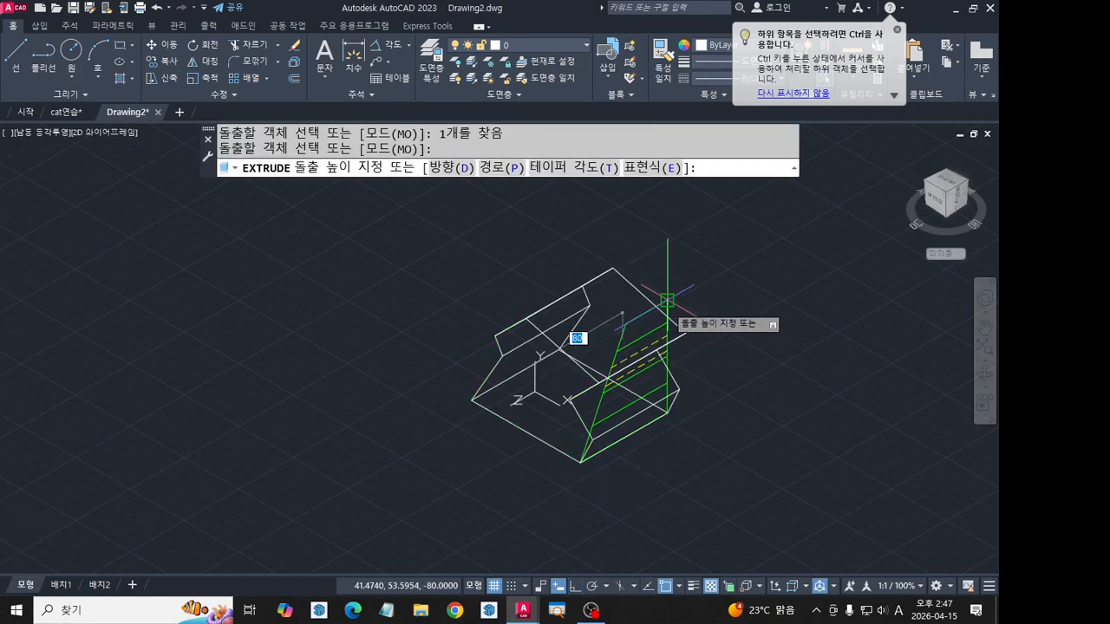
{"action": "key", "text": "Escape"}
{"action": "key", "text": "Escape"}
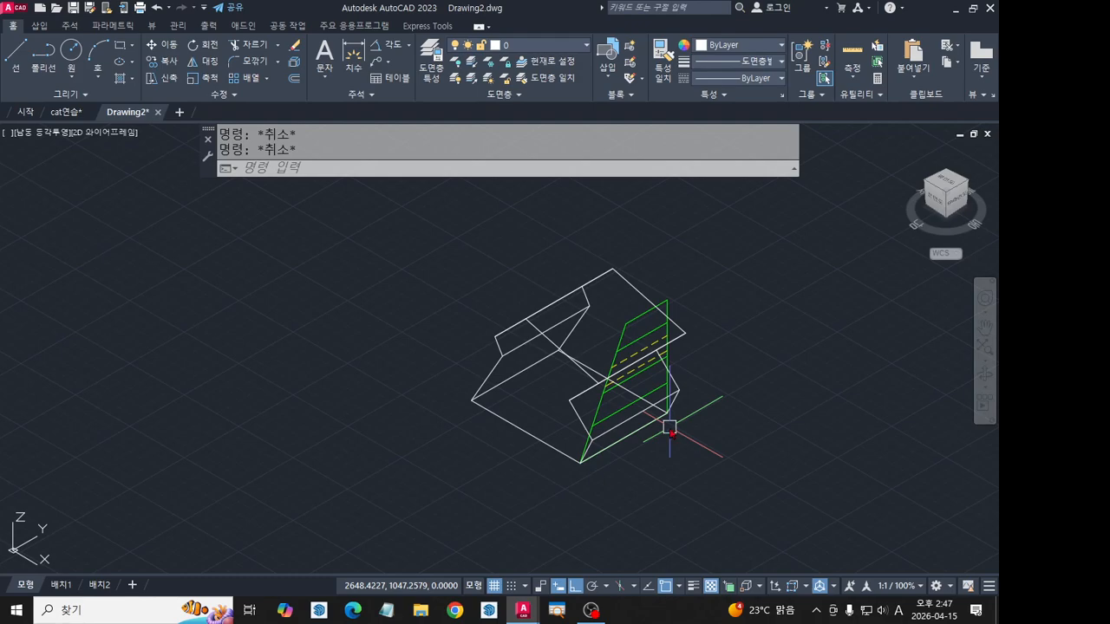
Slice the solid with a three-point plane along the RIGHT view's slanted edge, keeping the rear part.
{"action": "type", "text": "sl"}
{"action": "key", "text": "Return"}
{"action": "left_click", "coordinate": [582, 422]}
{"action": "key", "text": "Return"}
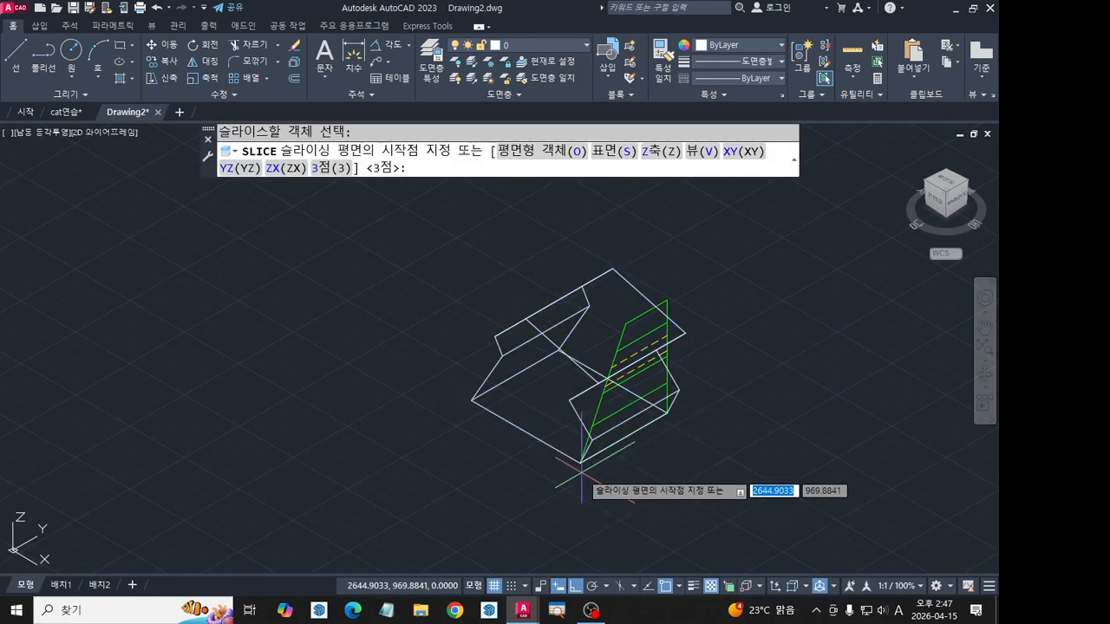
{"action": "key", "text": "Return"}
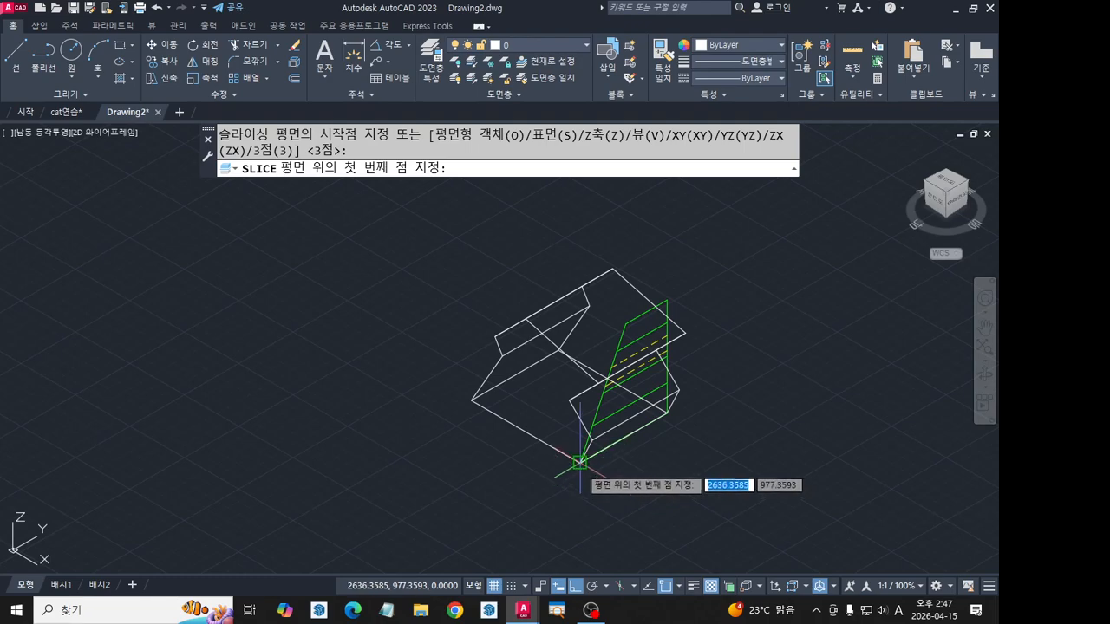
{"action": "left_click", "coordinate": [580, 462]}
{"action": "left_click", "coordinate": [685, 332]}
{"action": "left_click", "coordinate": [676, 501]}
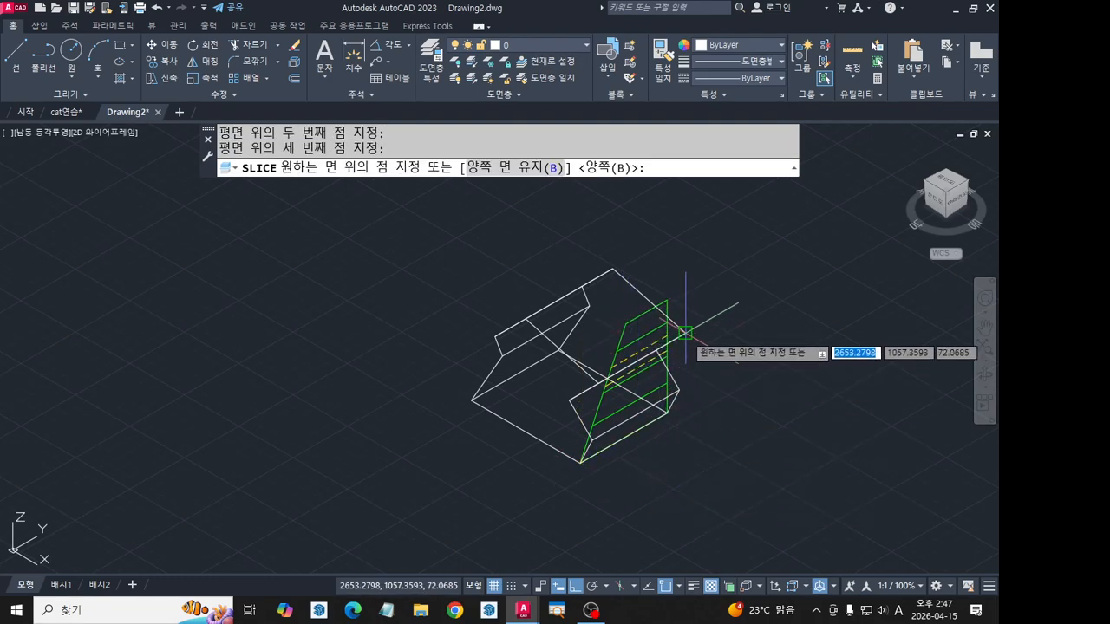
{"action": "left_click", "coordinate": [686, 333]}
Move the sliced solid clear of the RIGHT view's lines.
{"action": "left_click", "coordinate": [590, 319]}
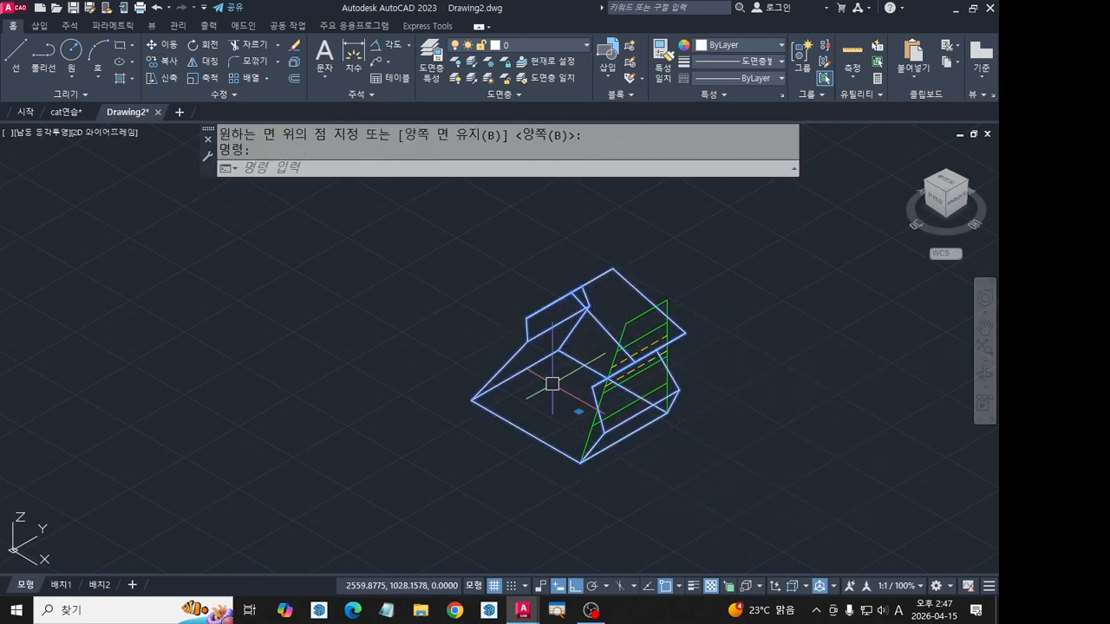
{"action": "key", "text": "Return"}
{"action": "left_click", "coordinate": [472, 444]}
{"action": "left_click", "coordinate": [326, 363]}
Erase all the remaining lines of the RIGHT view.
{"action": "left_click", "coordinate": [704, 506]}
{"action": "left_click", "coordinate": [574, 288]}
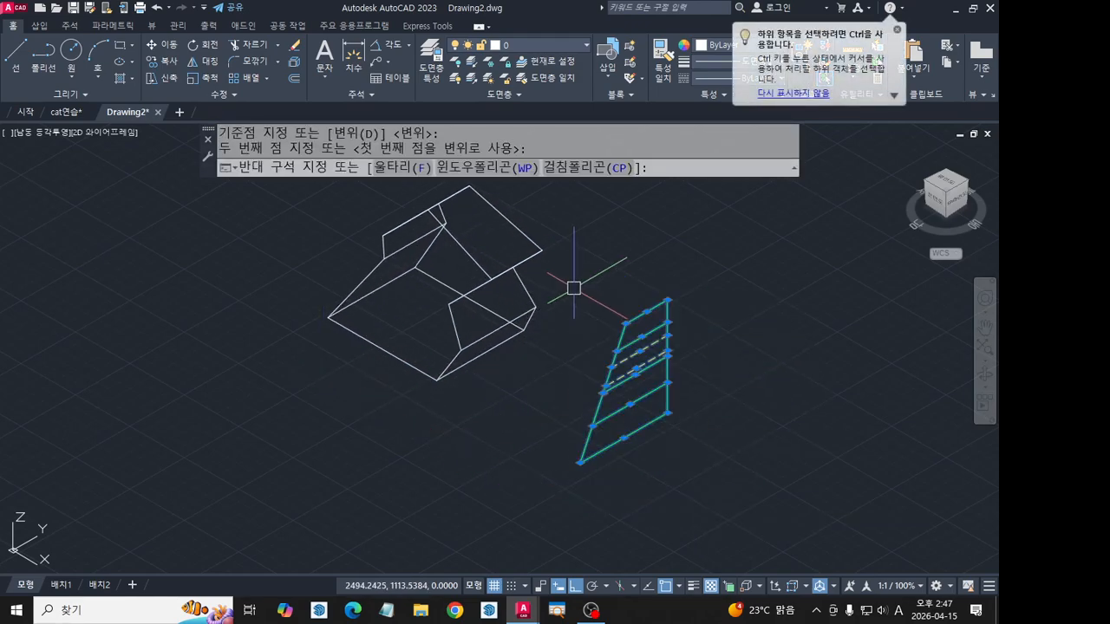
{"action": "key", "text": "Delete"}
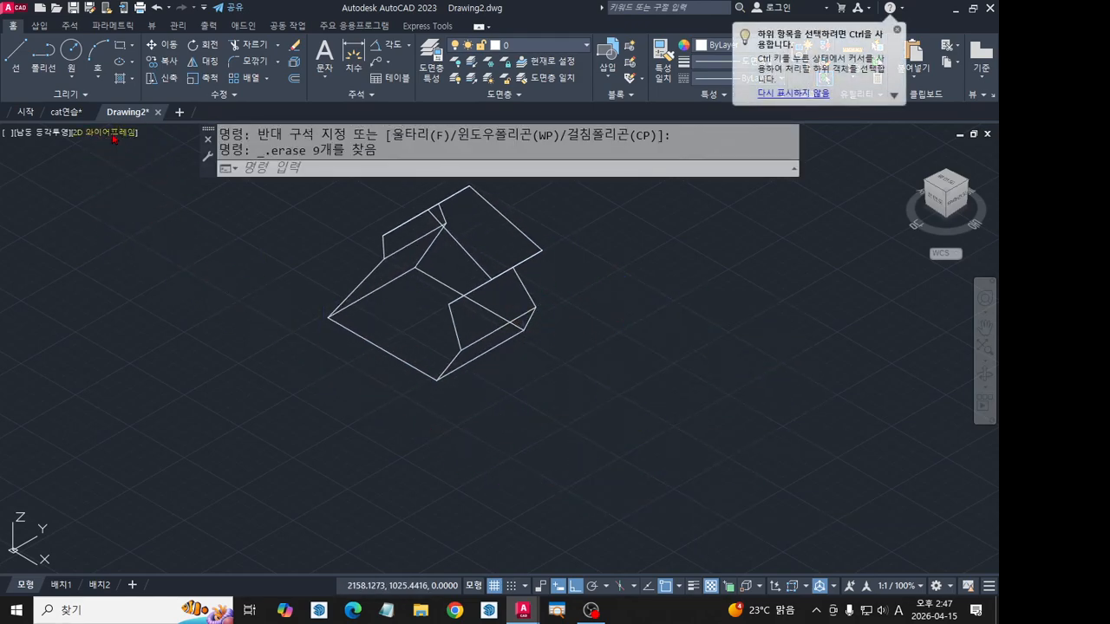
Set the visual style to Shades of Gray and examine the solid from its top, front and right sides.
{"action": "left_click", "coordinate": [114, 139]}
{"action": "left_click", "coordinate": [206, 255]}
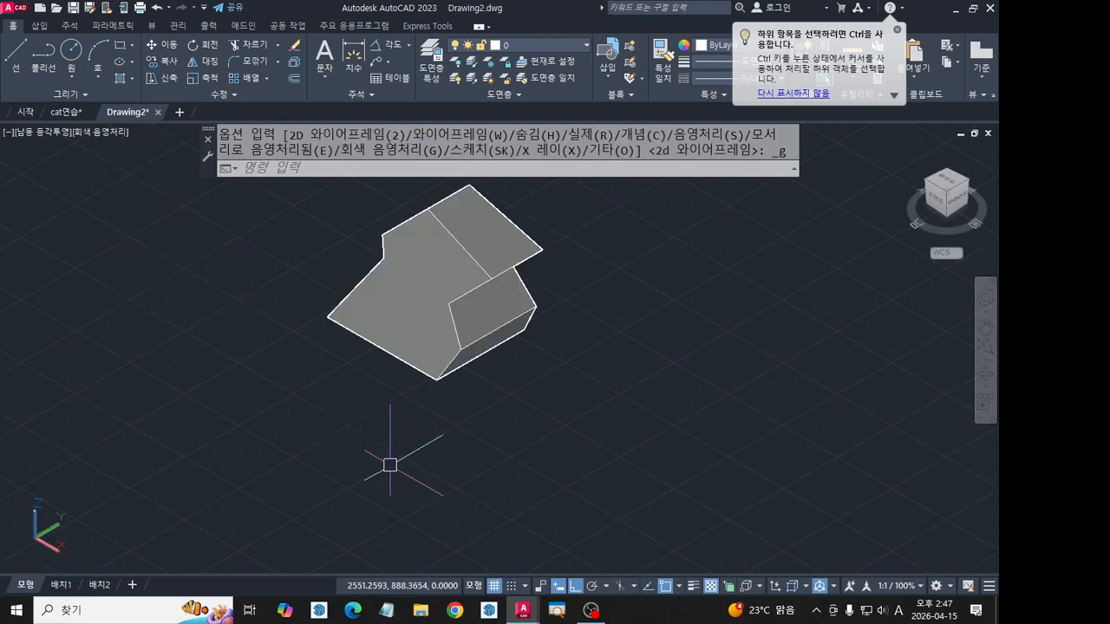
{"action": "mouse_move", "coordinate": [373, 413]}
{"action": "middle_mouse_down", "text": "shift"}
{"action": "mouse_move", "coordinate": [452, 418]}
{"action": "mouse_move", "coordinate": [574, 372]}
{"action": "mouse_move", "coordinate": [362, 364]}
{"action": "mouse_move", "coordinate": [426, 377]}
{"action": "middle_mouse_up", "text": "shift"}
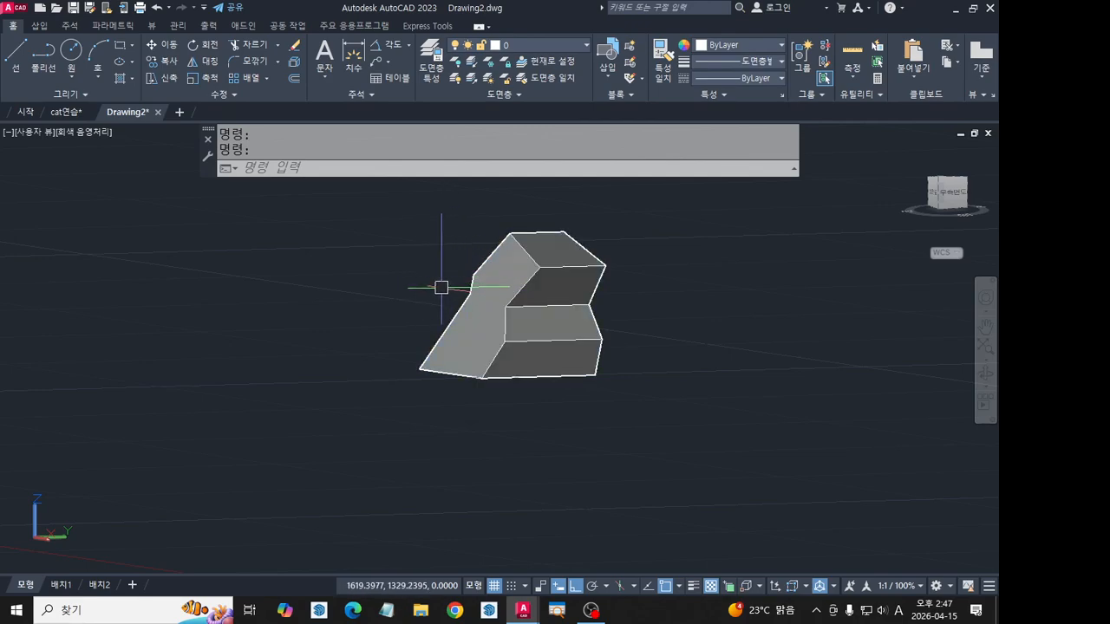
{"action": "mouse_move", "coordinate": [416, 285]}
{"action": "middle_mouse_down", "text": "shift"}
{"action": "mouse_move", "coordinate": [540, 408]}
{"action": "mouse_move", "coordinate": [556, 450]}
{"action": "mouse_move", "coordinate": [540, 327]}
{"action": "mouse_move", "coordinate": [547, 280]}
{"action": "mouse_move", "coordinate": [553, 468]}
{"action": "middle_mouse_up", "text": "shift"}
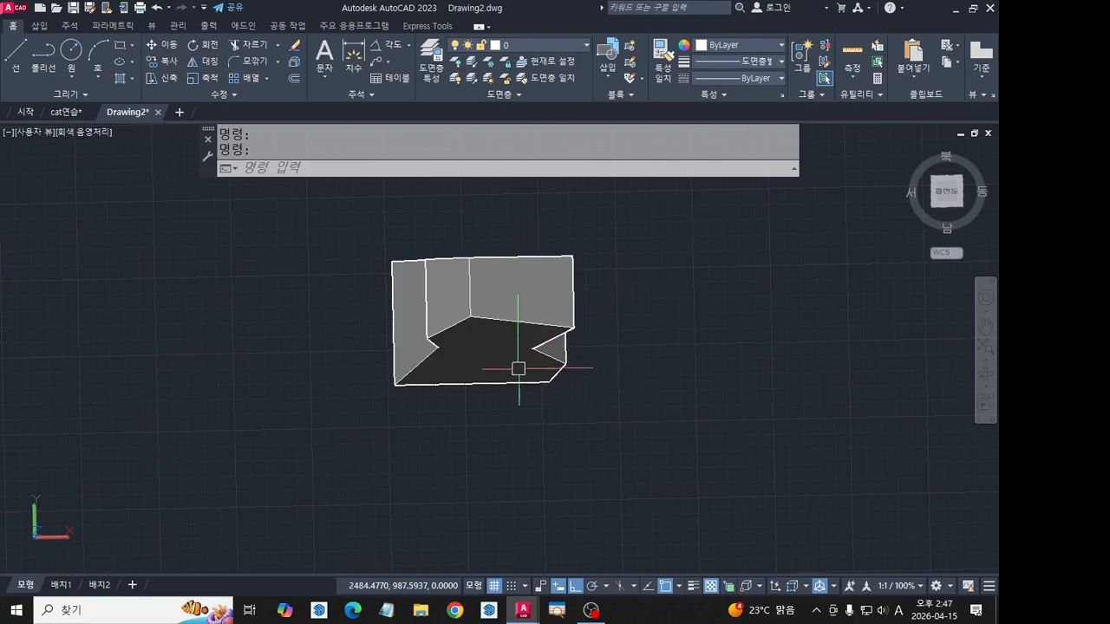
{"action": "scroll", "coordinate": [571, 394], "scroll_direction": "up", "scroll_amount": 4}
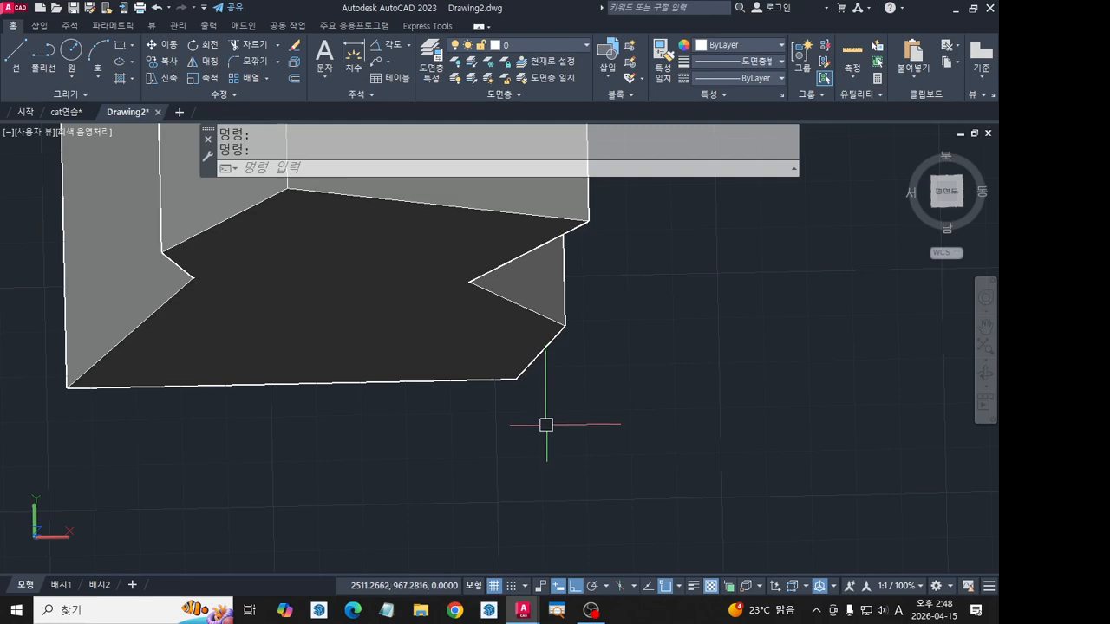
{"action": "middle_click_drag", "start_coordinate": [546, 425], "coordinate": [564, 357], "text": "shift"}
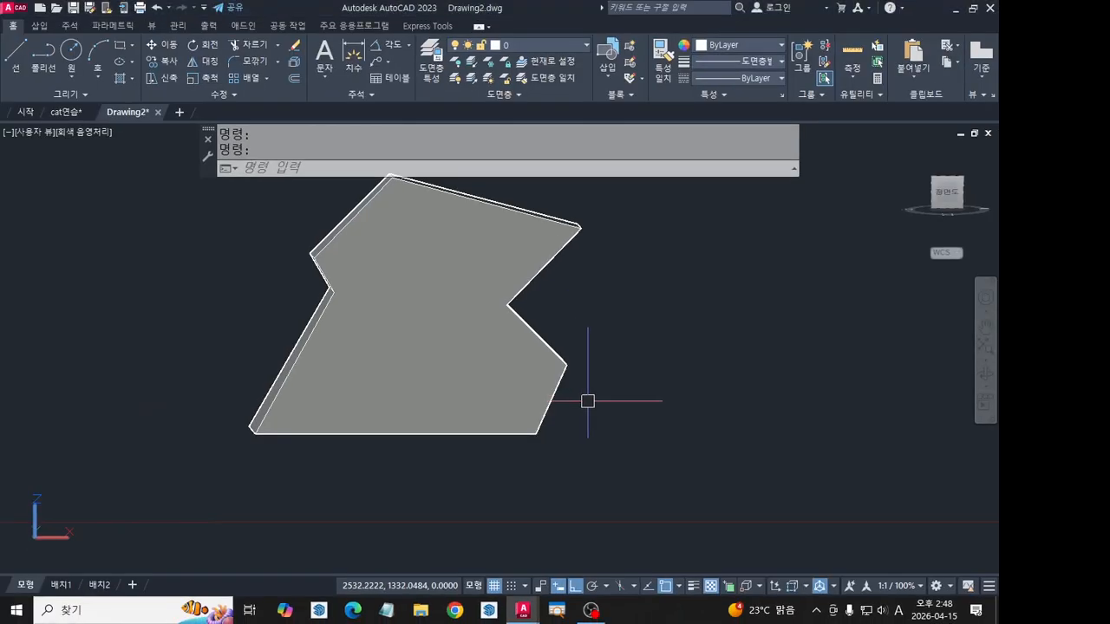
{"action": "middle_click_drag", "start_coordinate": [588, 400], "coordinate": [408, 394], "text": "shift"}
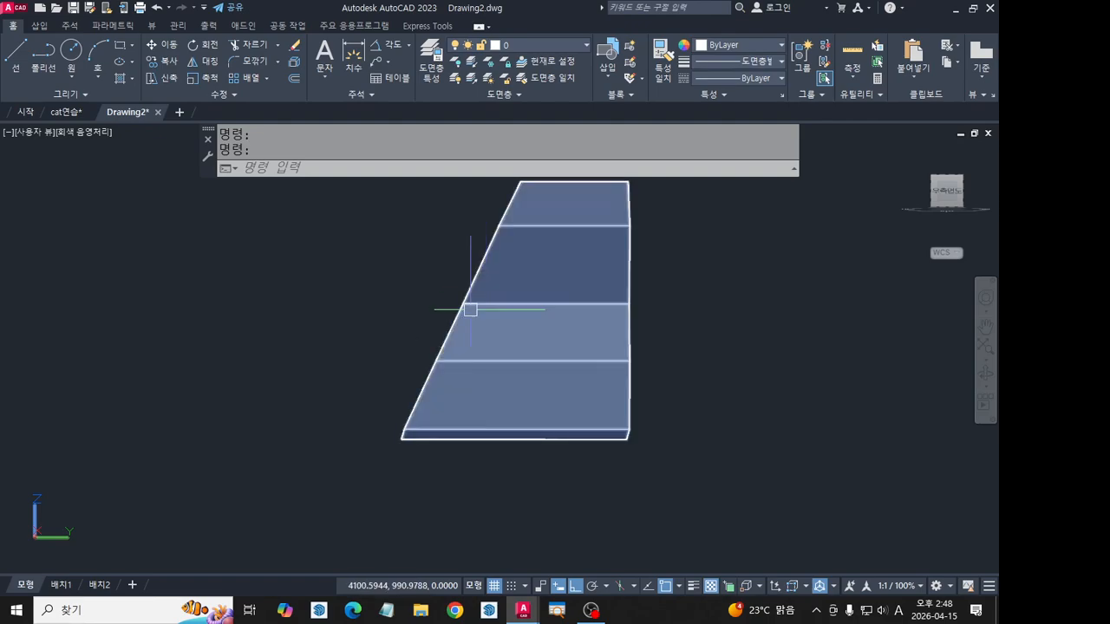
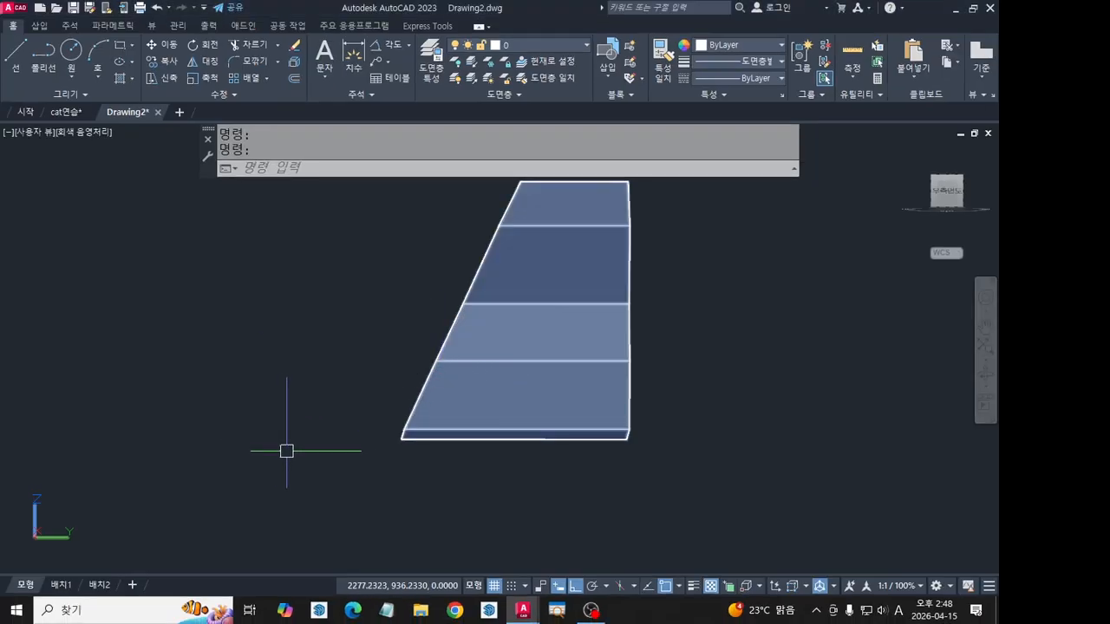
Switch to the cat연습 drawing and draw a vertical projection line from the FRONT view's lower-right protruding vertex up past the TOP view's base line.
{"action": "middle_click_drag", "start_coordinate": [376, 495], "coordinate": [466, 459], "text": "shift"}
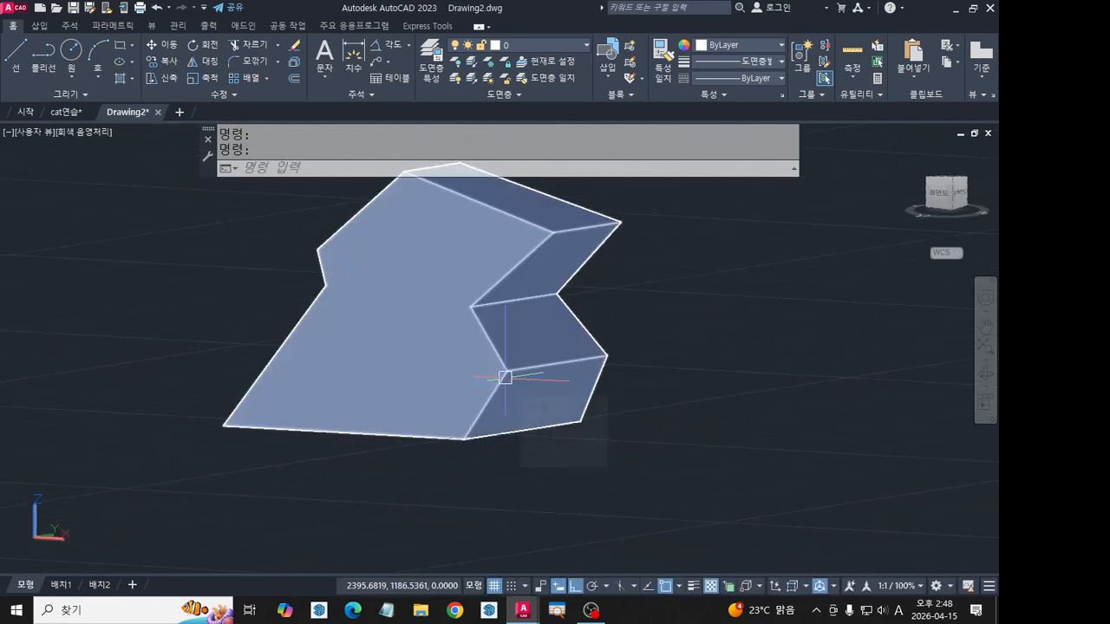
{"action": "left_click", "coordinate": [62, 112]}
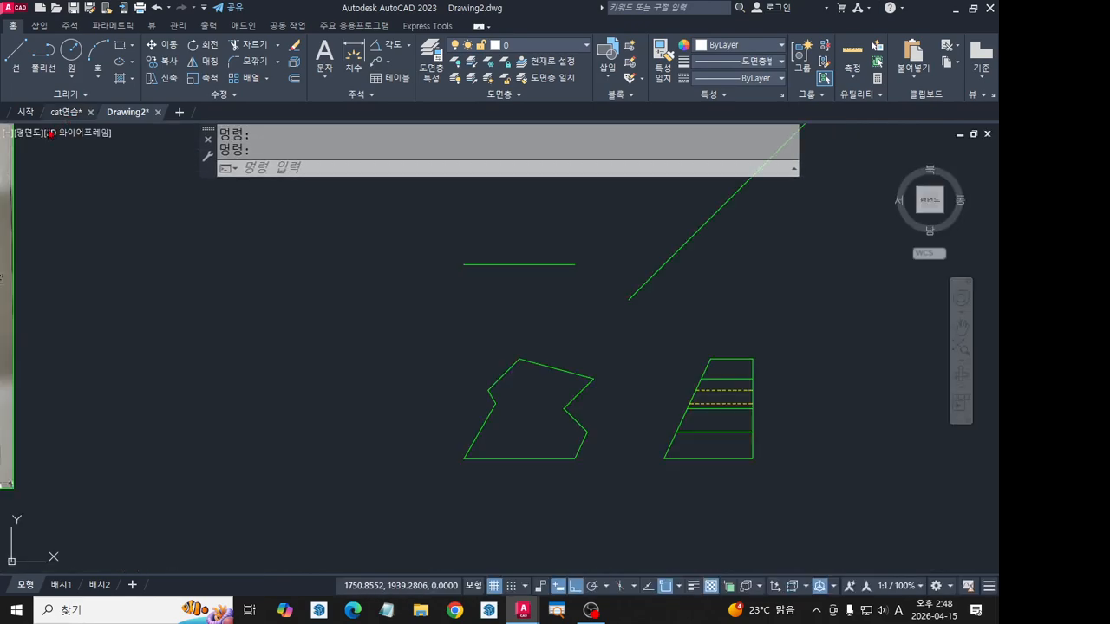
{"action": "left_click", "coordinate": [26, 69]}
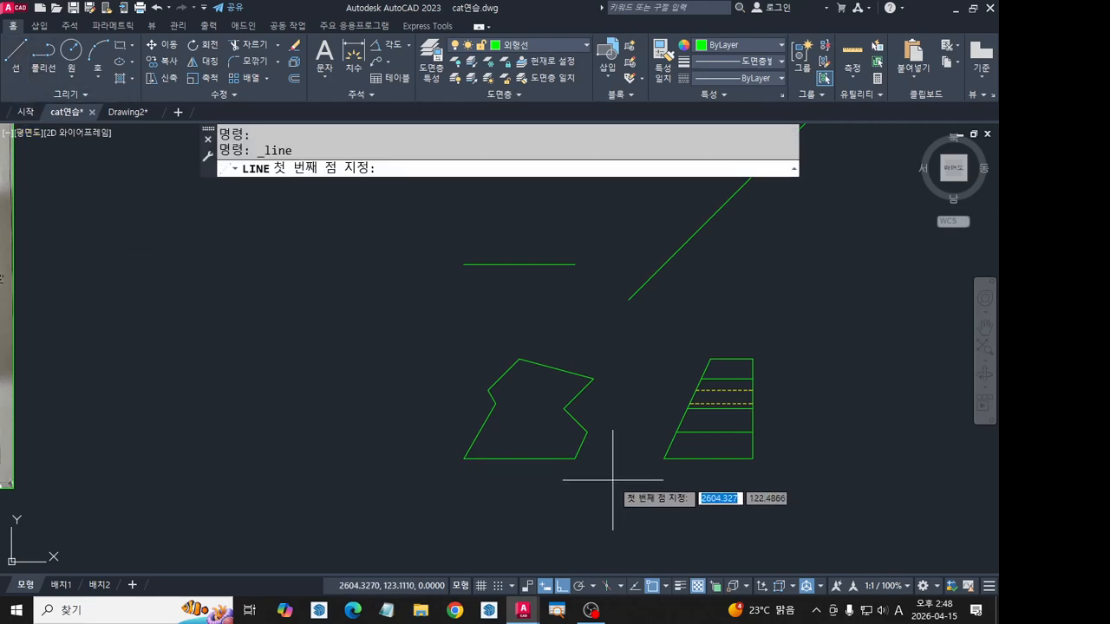
{"action": "scroll", "coordinate": [587, 432], "scroll_direction": "up", "scroll_amount": 4}
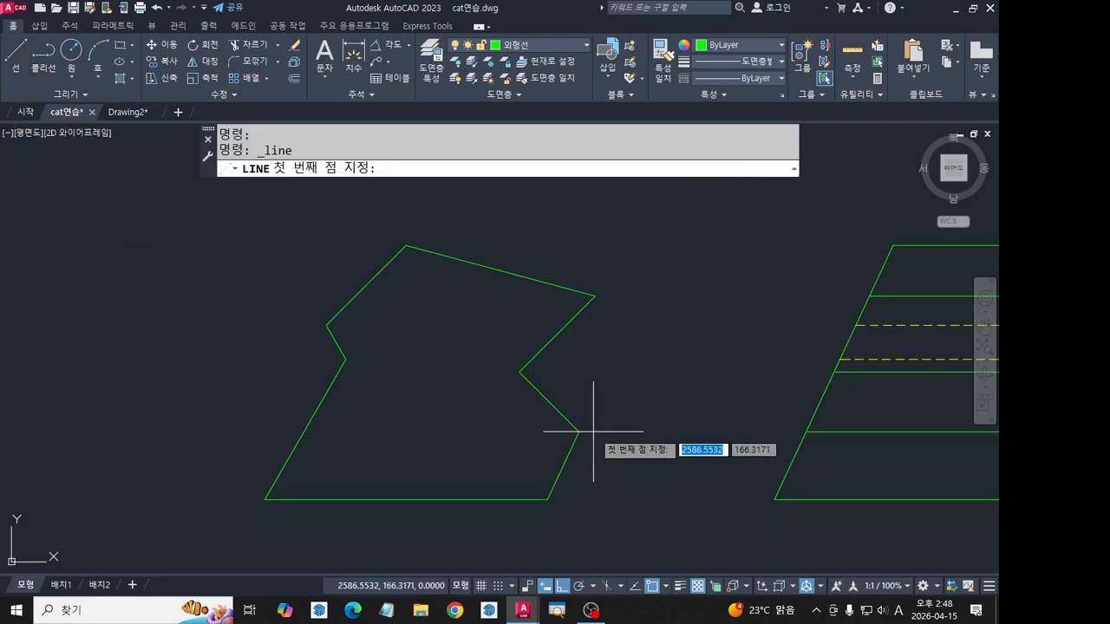
{"action": "left_click", "coordinate": [577, 431]}
{"action": "scroll", "coordinate": [581, 431], "scroll_direction": "down", "scroll_amount": 3}
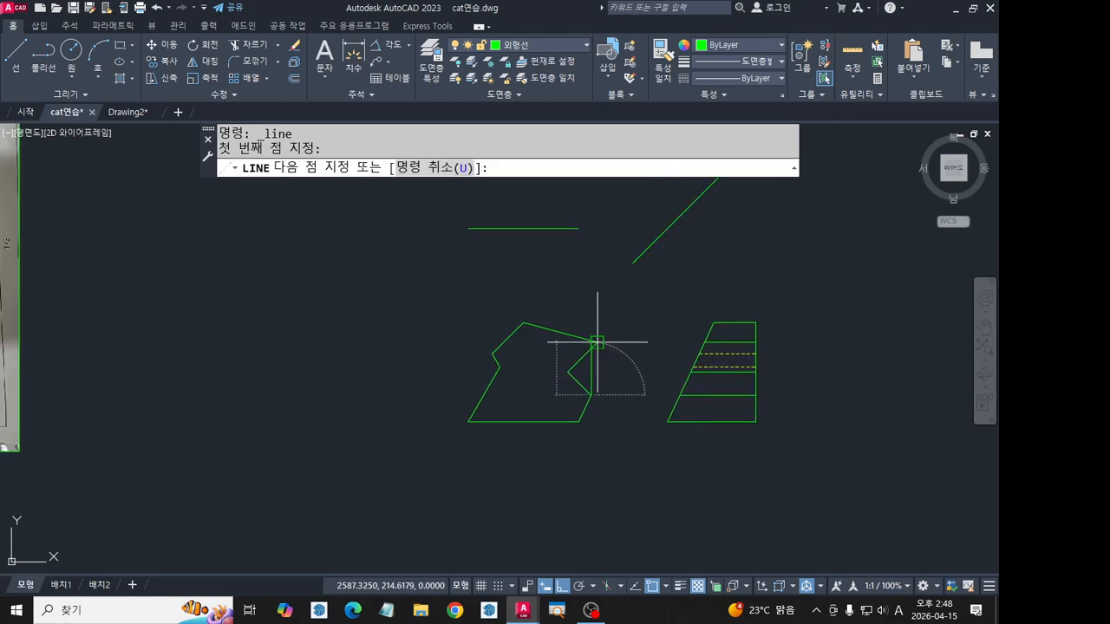
{"action": "scroll", "coordinate": [595, 342], "scroll_direction": "up", "scroll_amount": 1}
{"action": "left_click", "coordinate": [568, 274]}
{"action": "key", "text": "Return"}
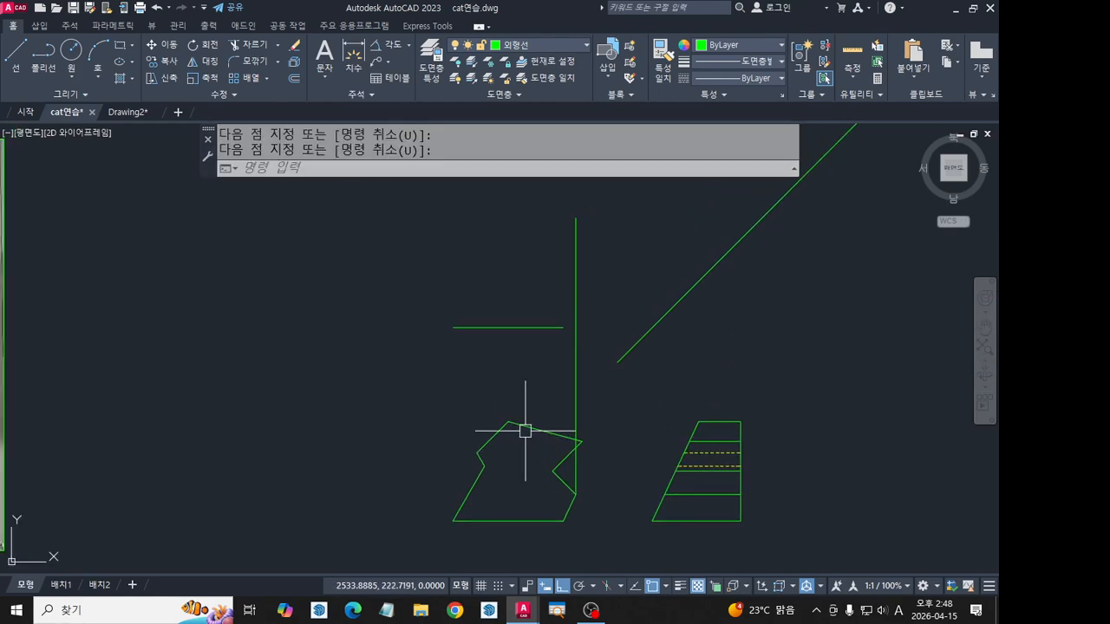
Draw a projection line from the same FRONT vertex across to the RIGHT view's slanted edge and straight up past the 45° line.
{"action": "scroll", "coordinate": [558, 322], "scroll_direction": "up", "scroll_amount": 2}
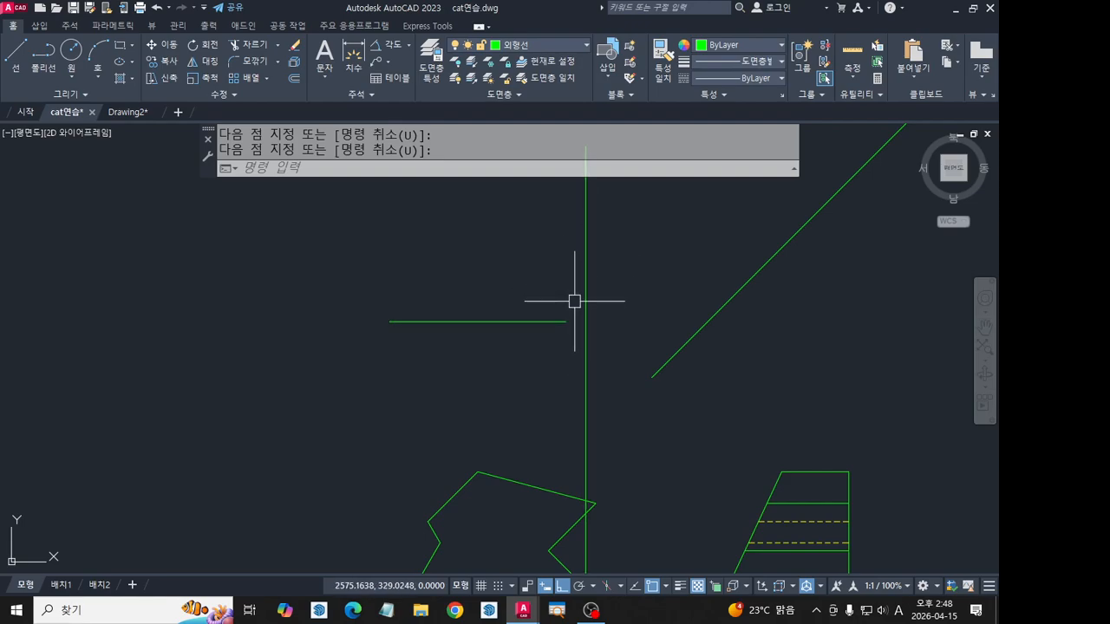
{"action": "middle_click_drag", "start_coordinate": [629, 406], "coordinate": [588, 301]}
{"action": "key", "text": "Return"}
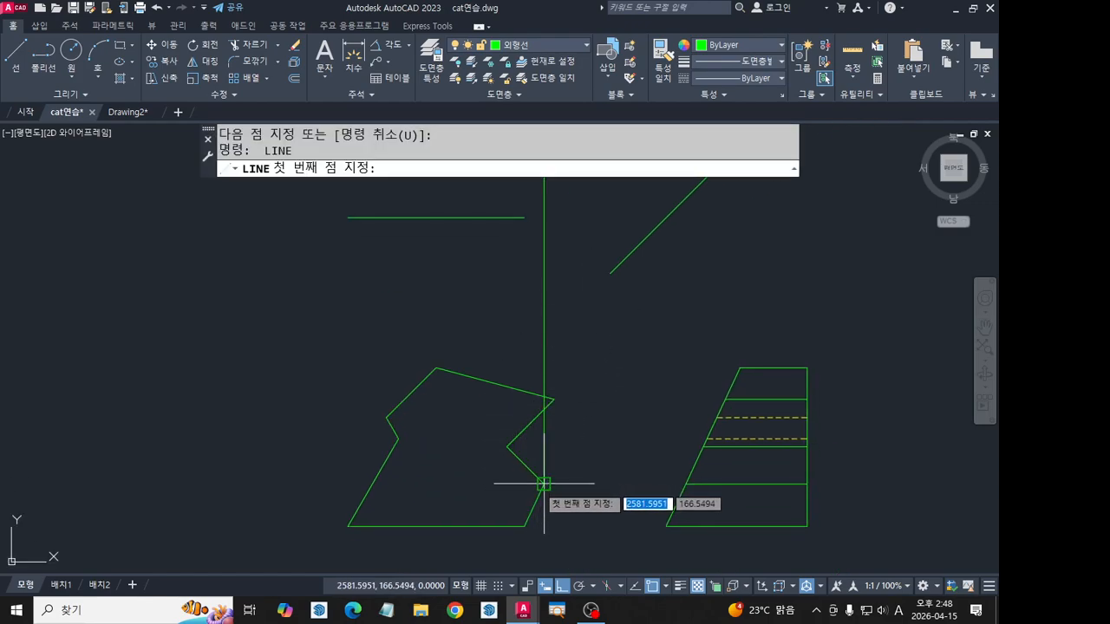
{"action": "left_click", "coordinate": [544, 484]}
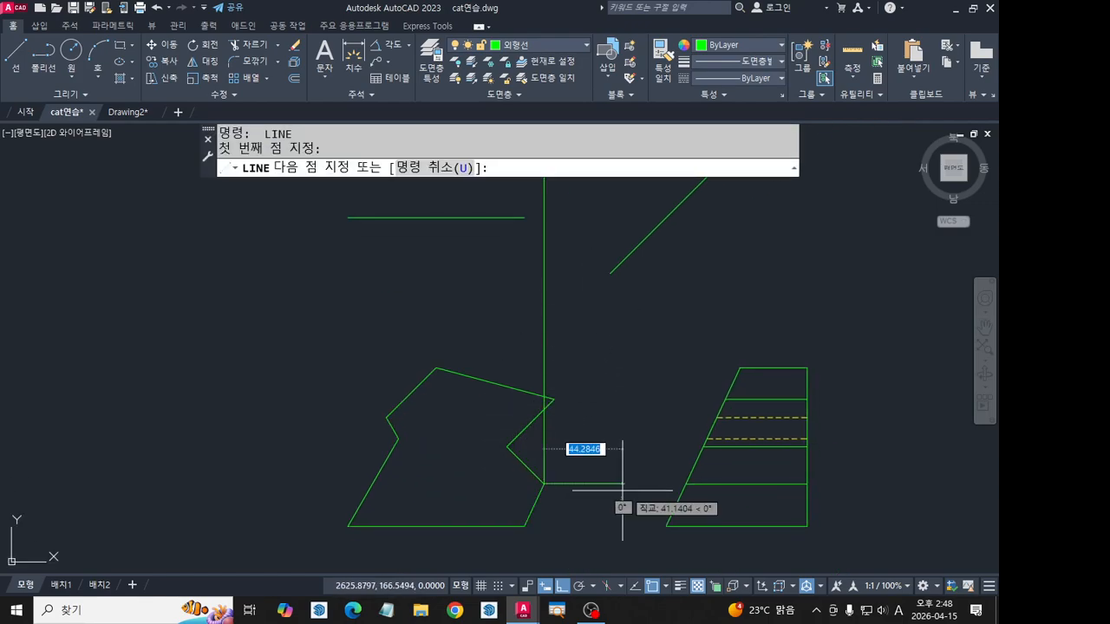
{"action": "left_click", "coordinate": [686, 483]}
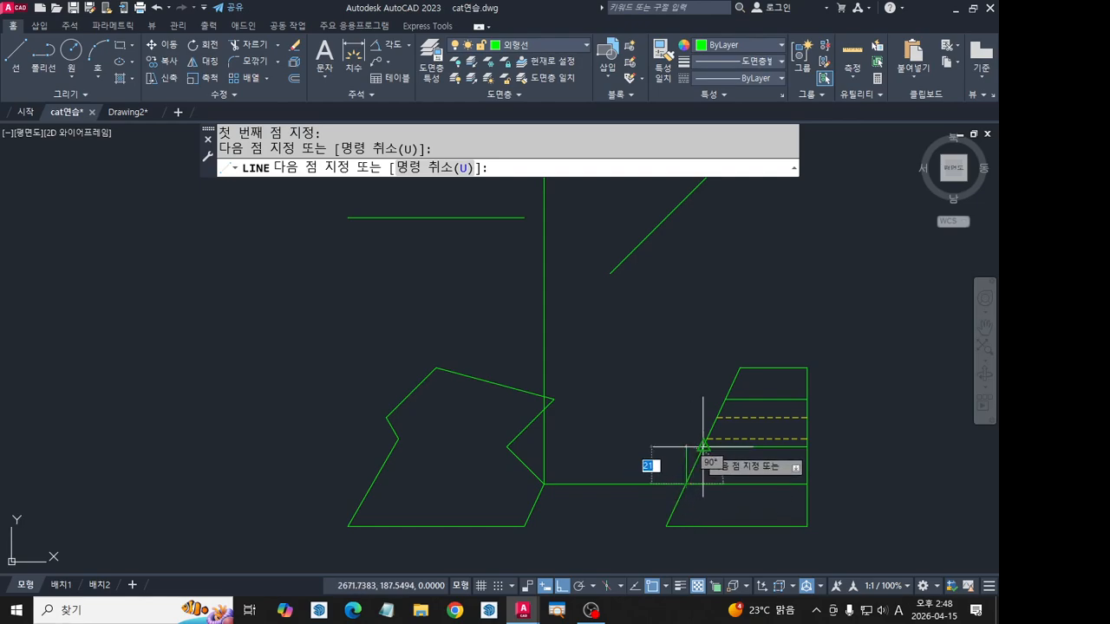
{"action": "middle_click_drag", "start_coordinate": [683, 349], "coordinate": [691, 443]}
{"action": "left_click", "coordinate": [677, 238]}
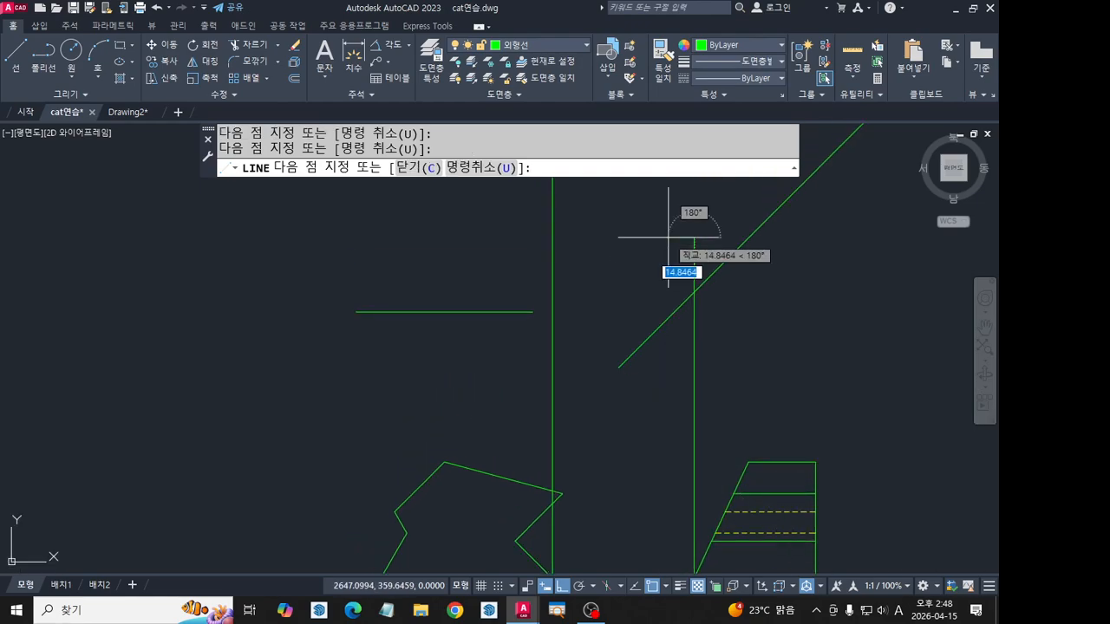
{"action": "key", "text": "Return"}
Draw a horizontal projection line from the 45° line's intersection back across the FRONT vertex's vertical projection line.
{"action": "key", "text": "Return"}
{"action": "left_click", "coordinate": [693, 292]}
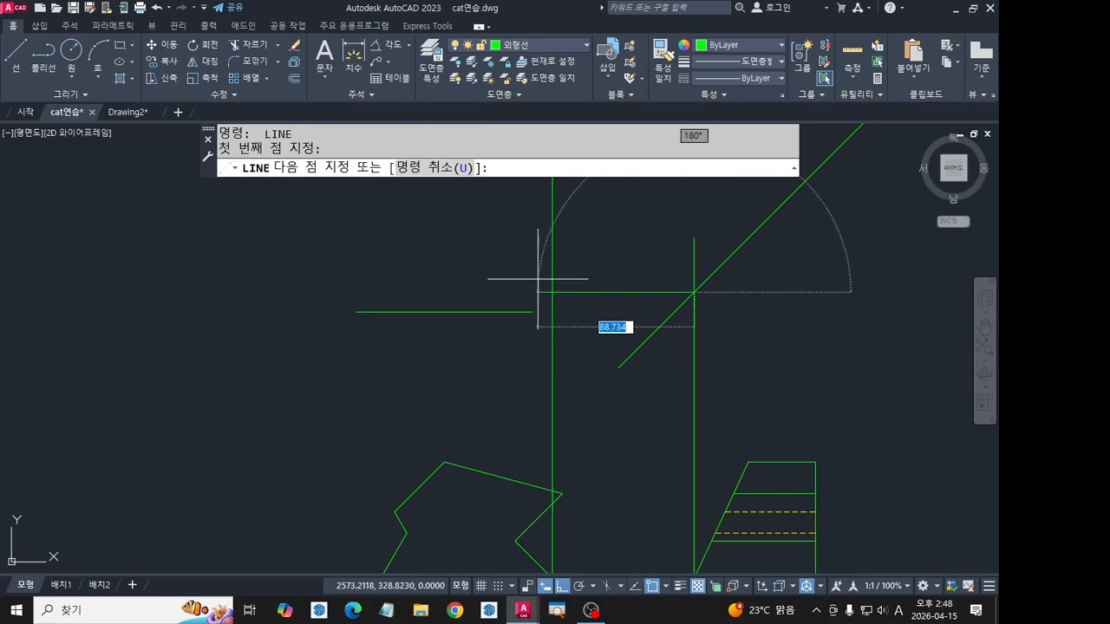
{"action": "left_click", "coordinate": [519, 291]}
{"action": "key", "text": "Return"}
{"action": "middle_click_drag", "start_coordinate": [575, 423], "coordinate": [556, 348]}
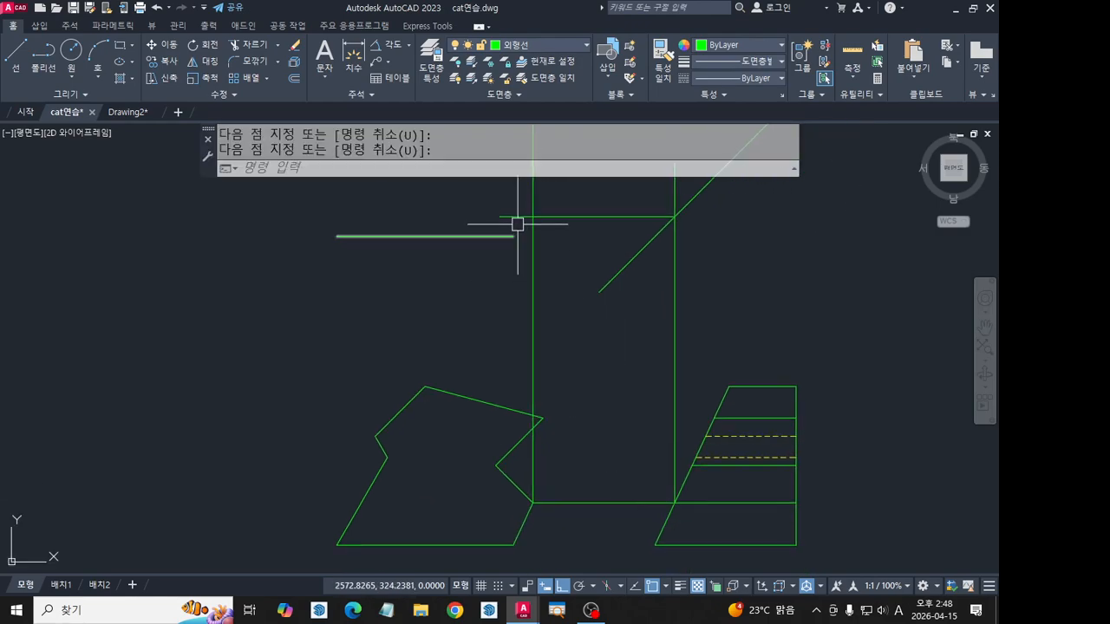
Draw the TOP view edge from the base line's right end to the intersection of the two projection lines.
{"action": "scroll", "coordinate": [518, 224], "scroll_direction": "up", "scroll_amount": 2}
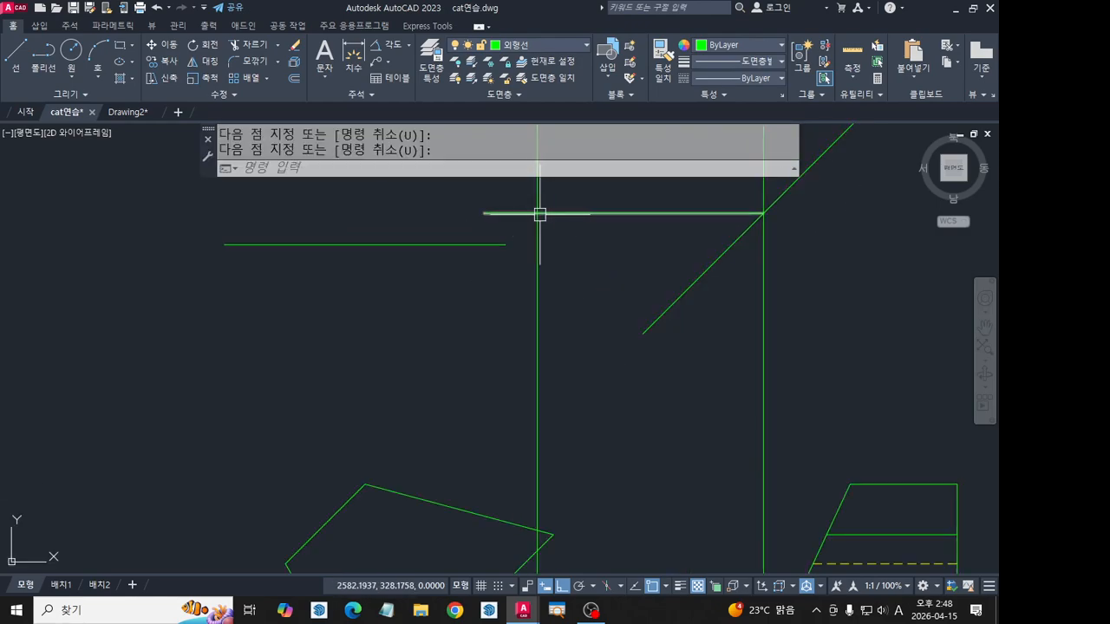
{"action": "left_click", "coordinate": [18, 51]}
{"action": "left_click", "coordinate": [506, 244]}
{"action": "left_click", "coordinate": [538, 213]}
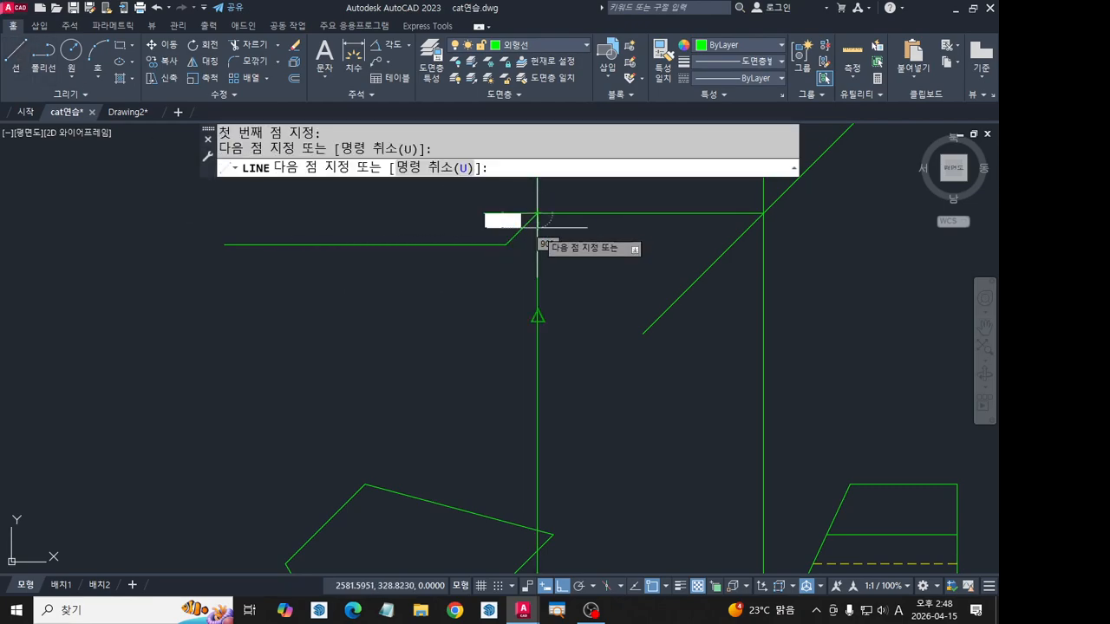
{"action": "key", "text": "Escape"}
Erase the projection lines used for the first TOP view edge, including the one linking the FRONT and RIGHT views.
{"action": "left_click", "coordinate": [538, 264]}
{"action": "key", "text": "Delete"}
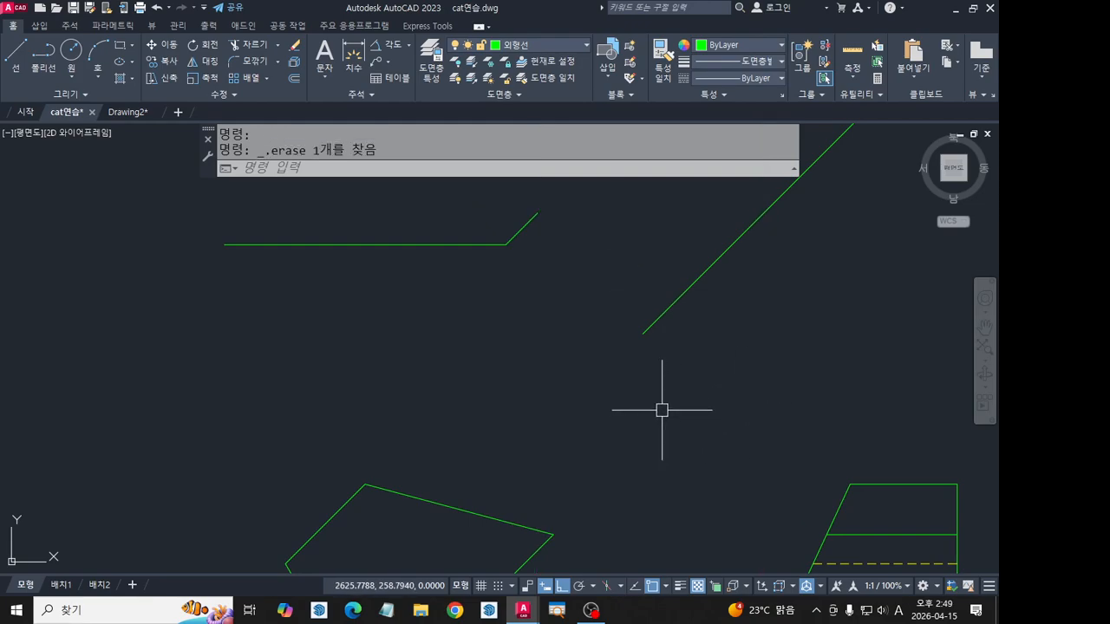
{"action": "scroll", "coordinate": [624, 411], "scroll_direction": "down", "scroll_amount": 2}
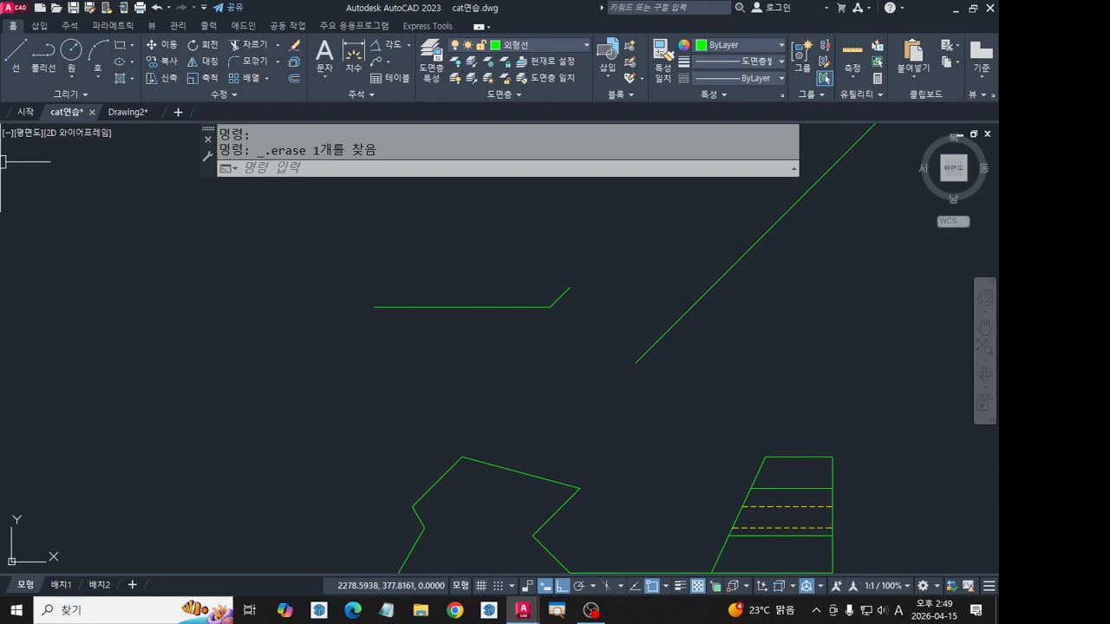
{"action": "left_click", "coordinate": [15, 57]}
{"action": "middle_click_drag", "start_coordinate": [579, 554], "coordinate": [538, 433]}
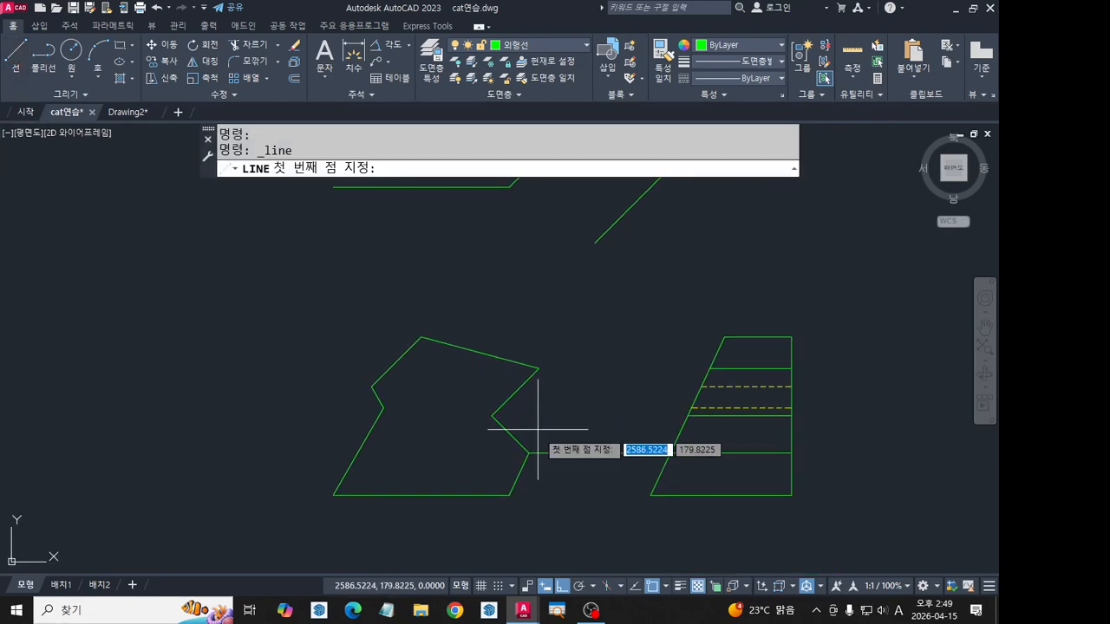
{"action": "key", "text": "Escape"}
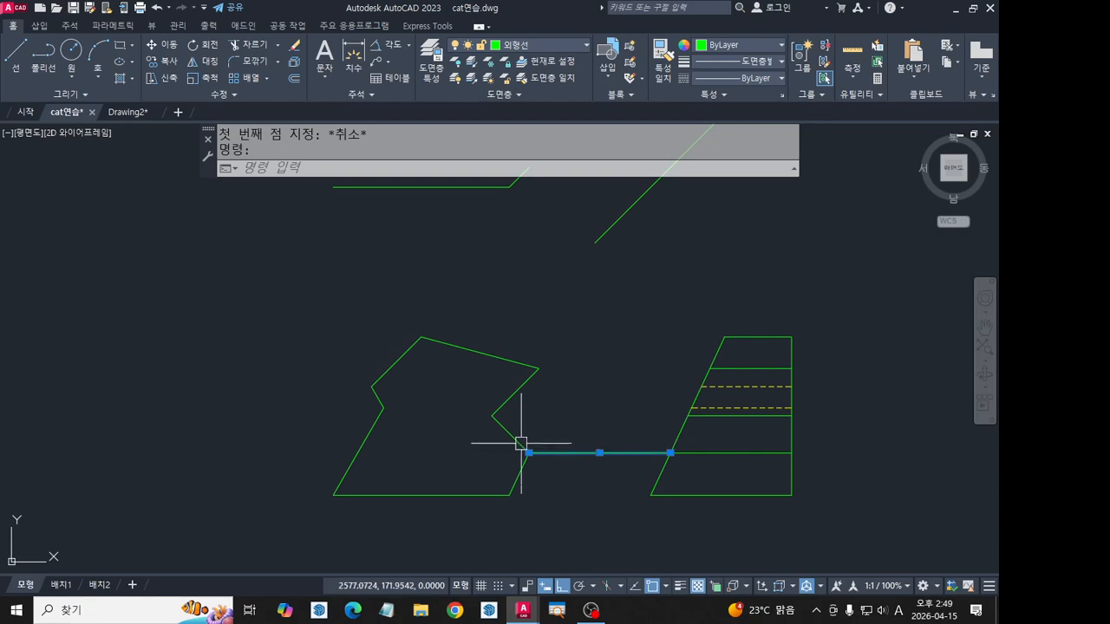
Draw a vertical projection line from the inner notch vertex on the FRONT view's right side up through the TOP view.
{"action": "left_click", "coordinate": [15, 63]}
{"action": "left_click", "coordinate": [496, 408]}
{"action": "scroll", "coordinate": [501, 306], "scroll_direction": "down", "scroll_amount": 1}
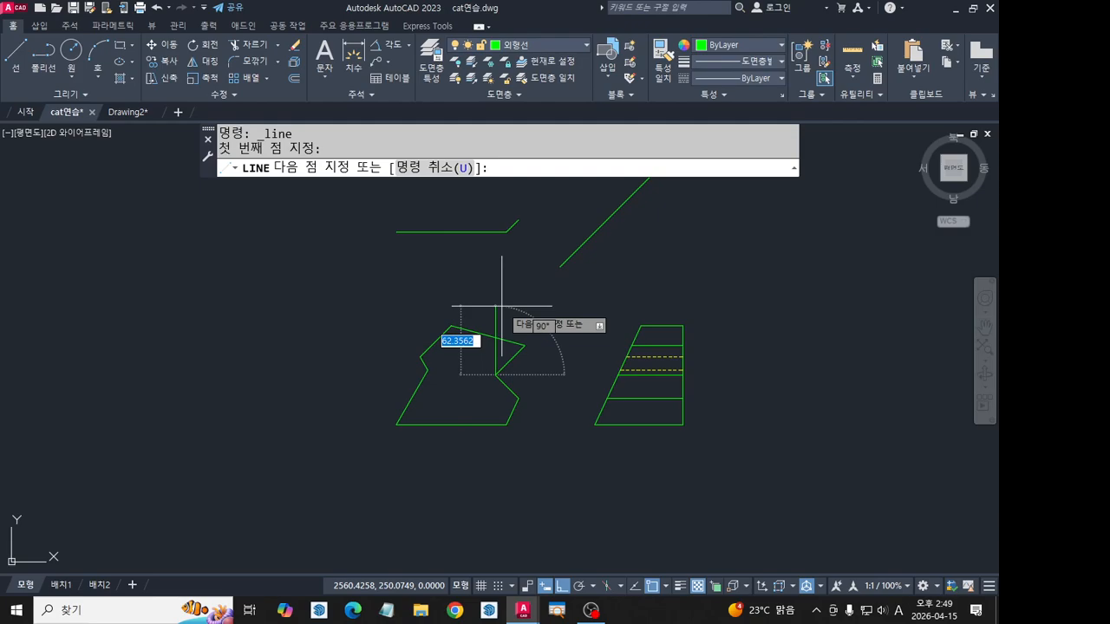
{"action": "middle_click_drag", "start_coordinate": [501, 305], "coordinate": [499, 415]}
{"action": "left_click", "coordinate": [494, 245]}
{"action": "key", "text": "Return"}
Project the notch vertex horizontally to the RIGHT view's slanted edge, redoing the misplaced point, and continue vertically past the 45° line.
{"action": "key", "text": "Return"}
{"action": "scroll", "coordinate": [494, 484], "scroll_direction": "up", "scroll_amount": 2}
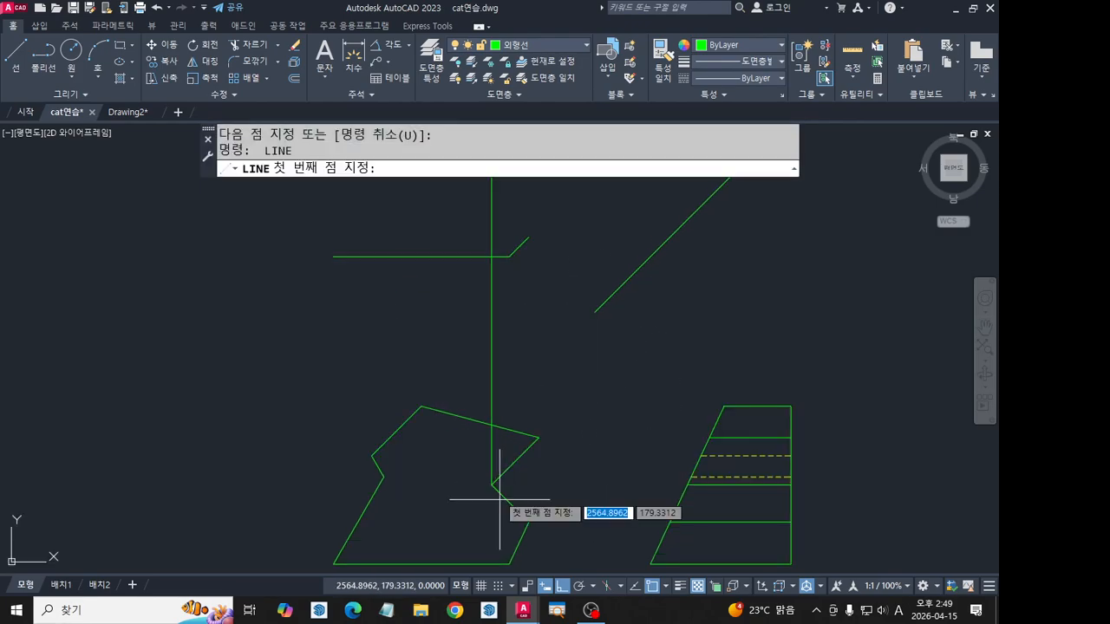
{"action": "left_click", "coordinate": [492, 484]}
{"action": "left_click", "coordinate": [688, 484]}
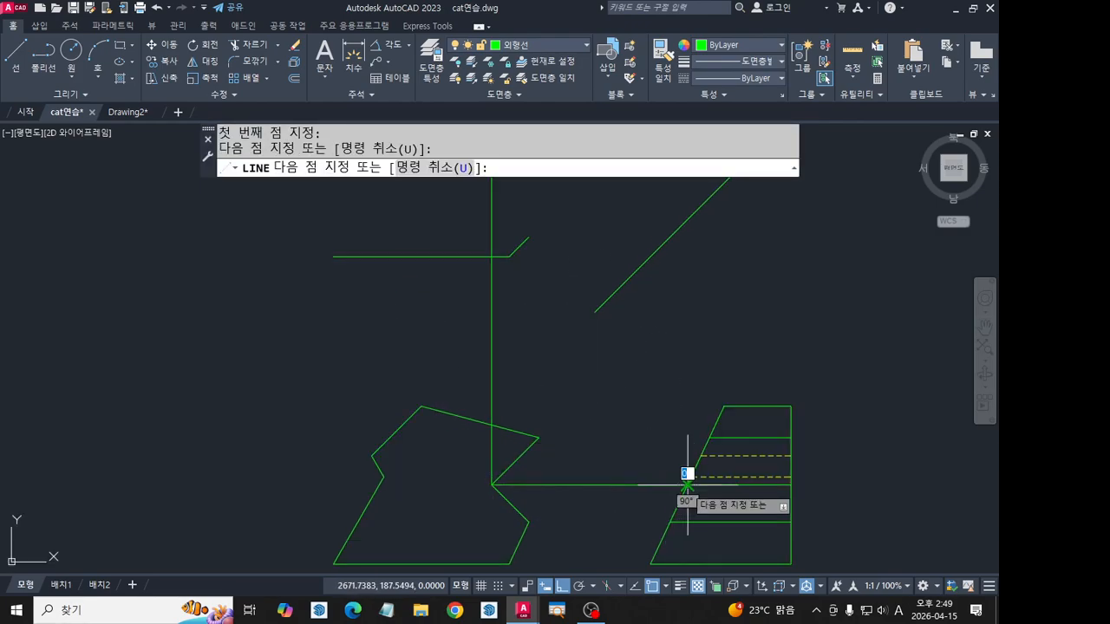
{"action": "scroll", "coordinate": [688, 479], "scroll_direction": "up", "scroll_amount": 4}
{"action": "scroll", "coordinate": [690, 481], "scroll_direction": "down", "scroll_amount": 4}
{"action": "key", "text": "ctrl+z"}
{"action": "scroll", "coordinate": [700, 452], "scroll_direction": "up", "scroll_amount": 4}
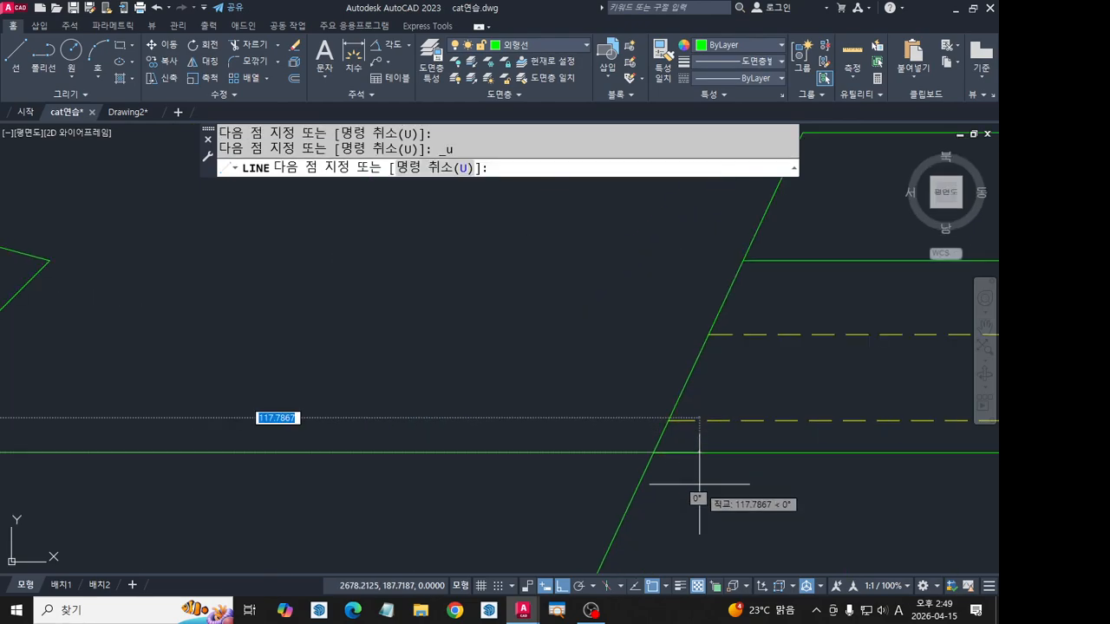
{"action": "left_click", "coordinate": [700, 453]}
{"action": "scroll", "coordinate": [508, 372], "scroll_direction": "down", "scroll_amount": 6}
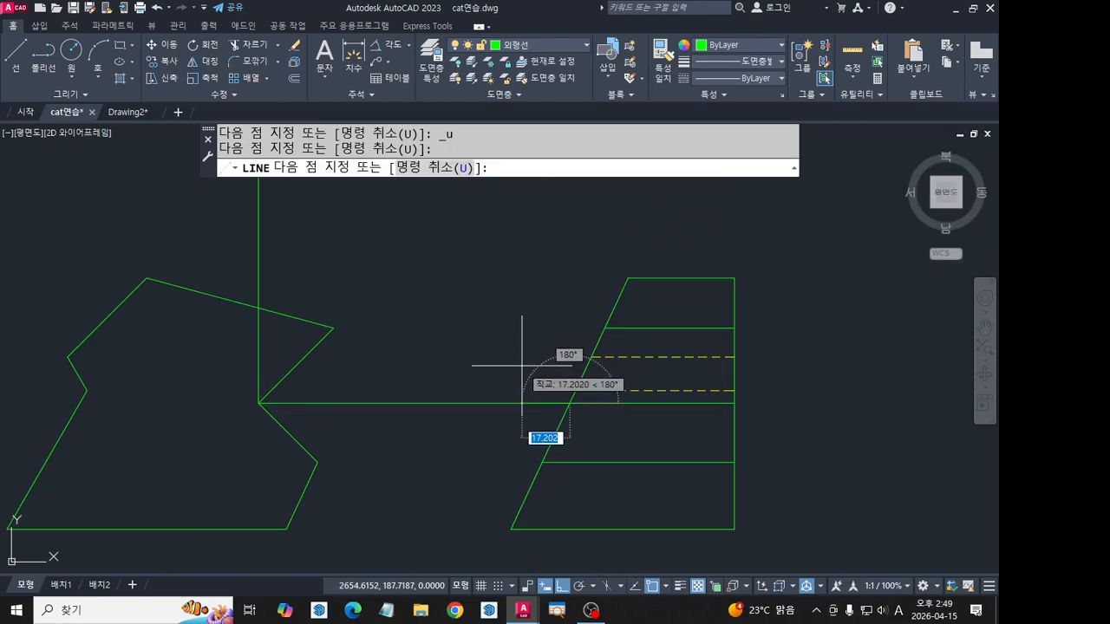
{"action": "left_click", "coordinate": [581, 253]}
{"action": "key", "text": "Return"}
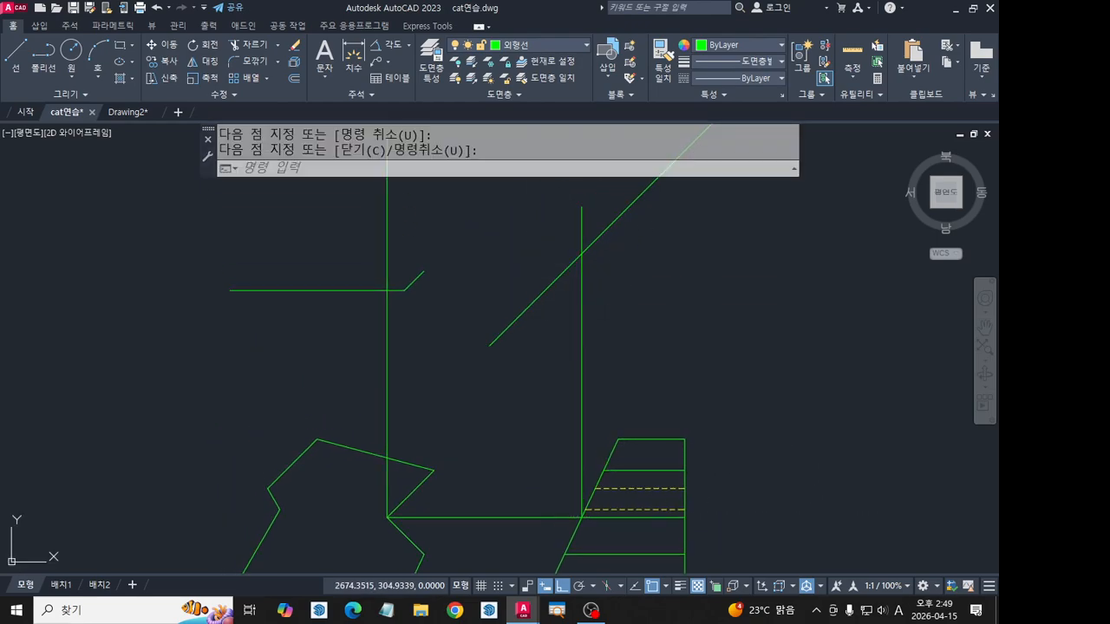
Draw a horizontal projection line from the 45° line's intersection back across the notch vertex's vertical projection line.
{"action": "key", "text": "Return"}
{"action": "left_click", "coordinate": [581, 254]}
{"action": "left_click", "coordinate": [346, 260]}
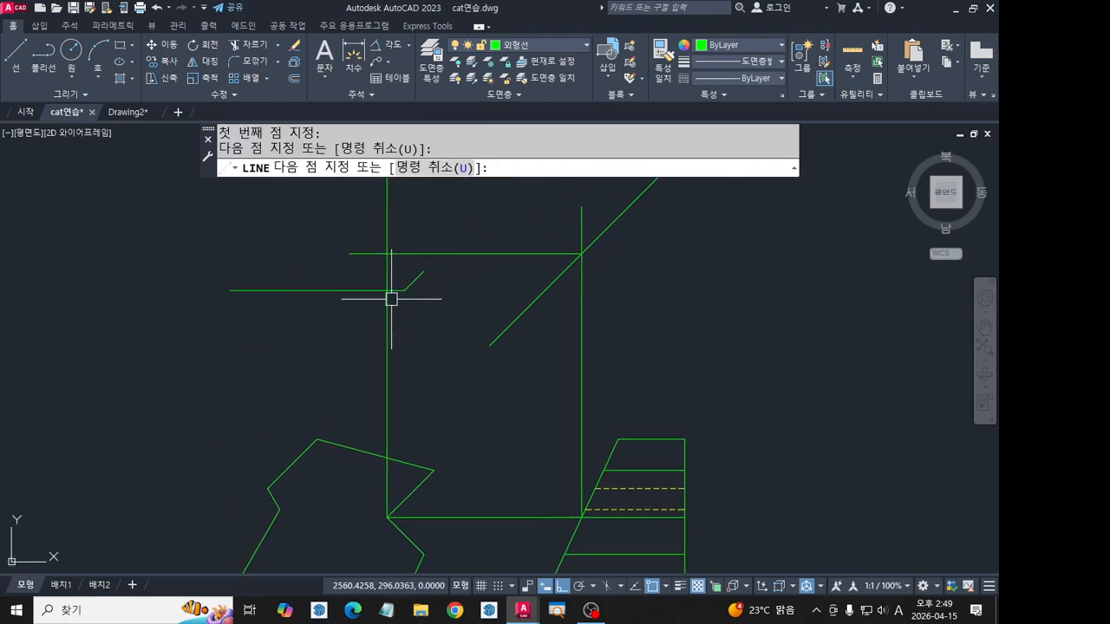
{"action": "key", "text": "Return"}
Draw the second TOP view edge from the short edge's free end to the notch vertex's projection intersection.
{"action": "scroll", "coordinate": [466, 384], "scroll_direction": "up", "scroll_amount": 3}
{"action": "scroll", "coordinate": [437, 326], "scroll_direction": "up", "scroll_amount": 2}
{"action": "middle_click_drag", "start_coordinate": [184, 196], "coordinate": [243, 332]}
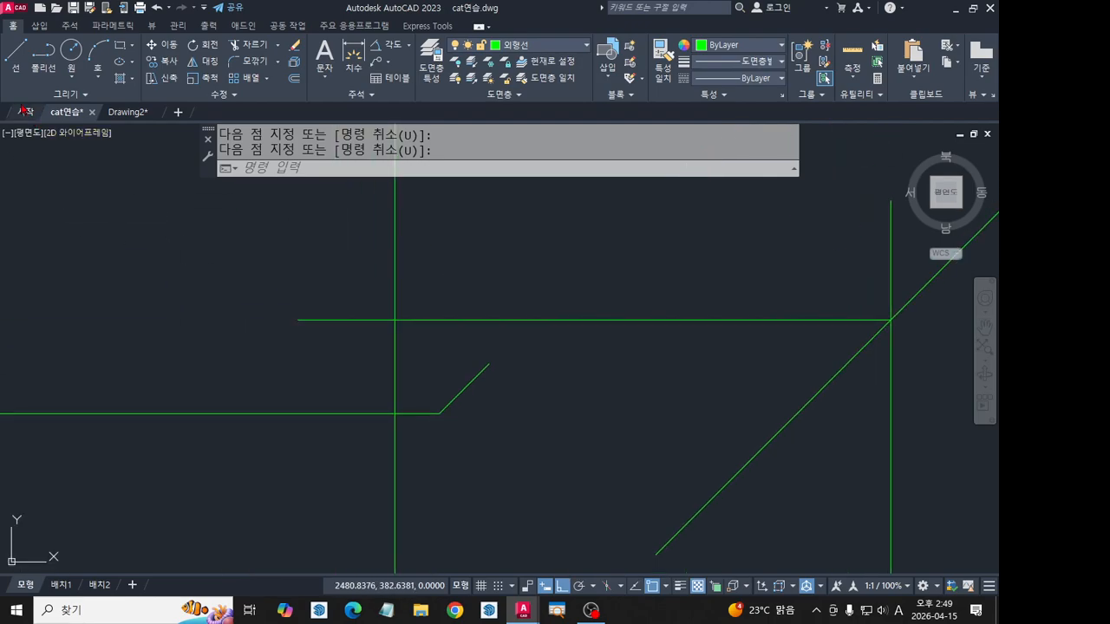
{"action": "left_click", "coordinate": [15, 65]}
{"action": "left_click", "coordinate": [490, 364]}
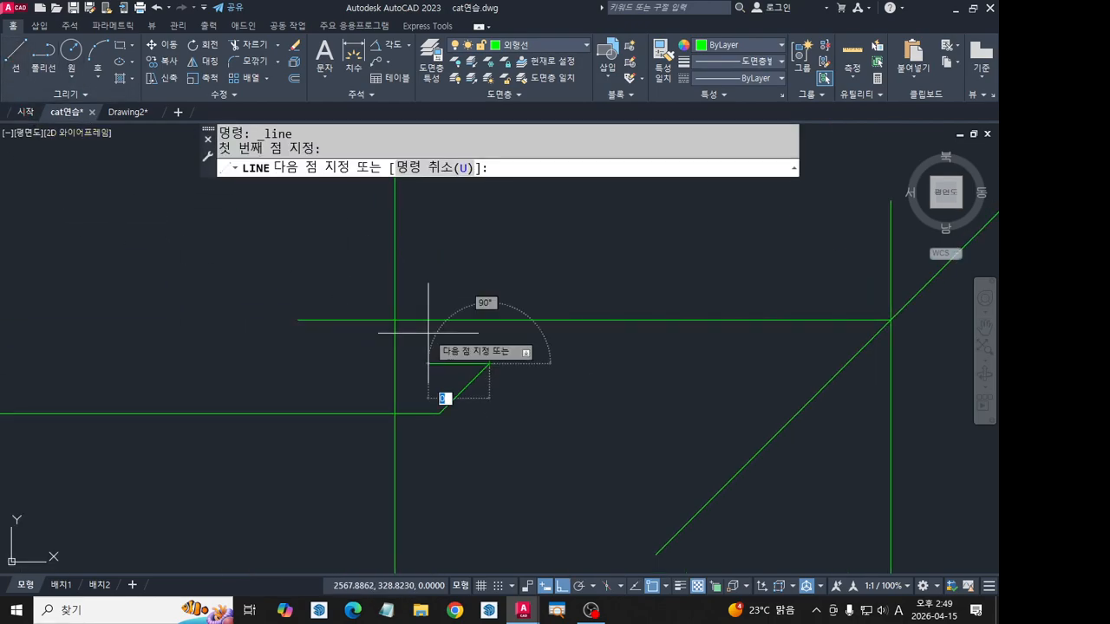
{"action": "left_click", "coordinate": [395, 320]}
{"action": "scroll", "coordinate": [484, 364], "scroll_direction": "down", "scroll_amount": 4}
{"action": "key", "text": "Escape"}
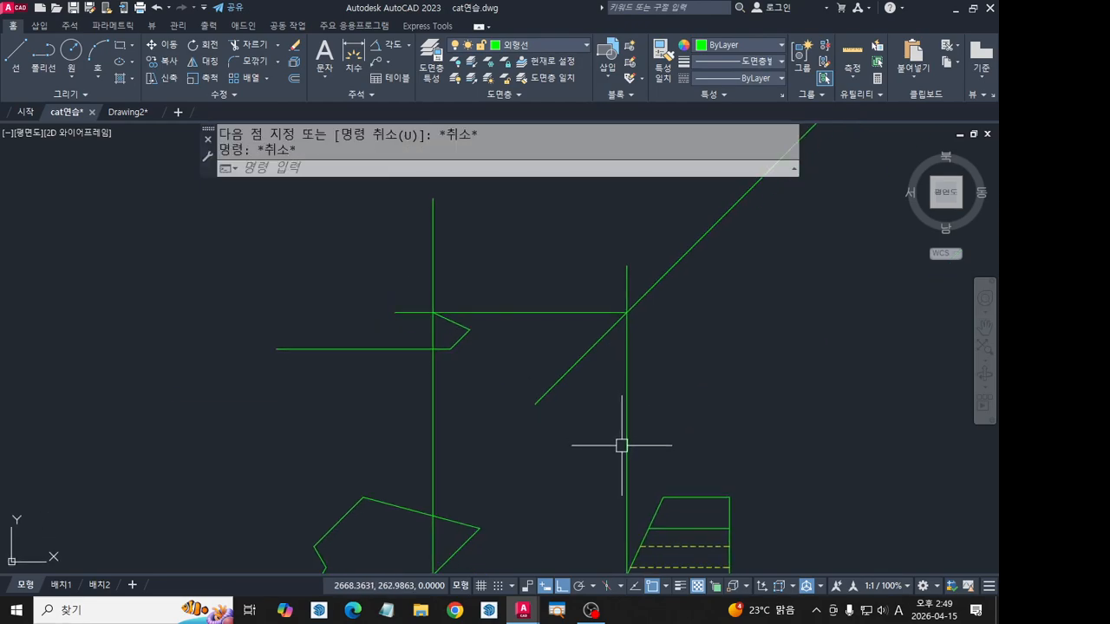
Erase the notch vertex's projection lines, keeping the TOP view edges and the 45° line.
{"action": "middle_click_drag", "start_coordinate": [647, 447], "coordinate": [671, 431]}
{"action": "left_click", "coordinate": [671, 431]}
{"action": "left_click", "coordinate": [605, 408]}
{"action": "key", "text": "Delete"}
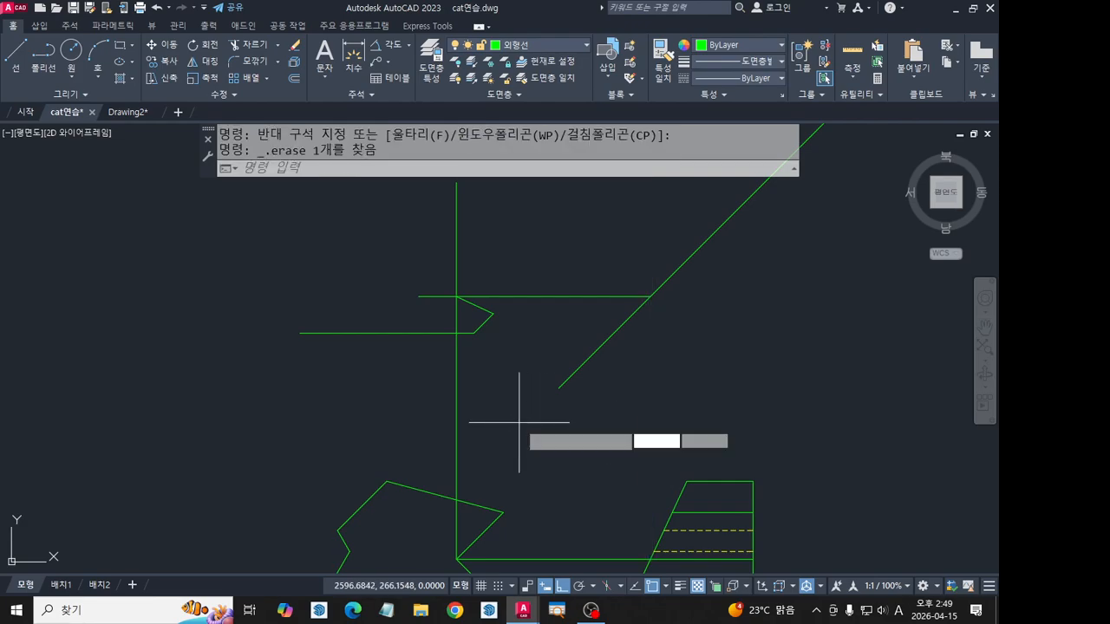
{"action": "left_click", "coordinate": [524, 299]}
{"action": "key", "text": "Delete"}
{"action": "middle_click_drag", "start_coordinate": [577, 549], "coordinate": [573, 477]}
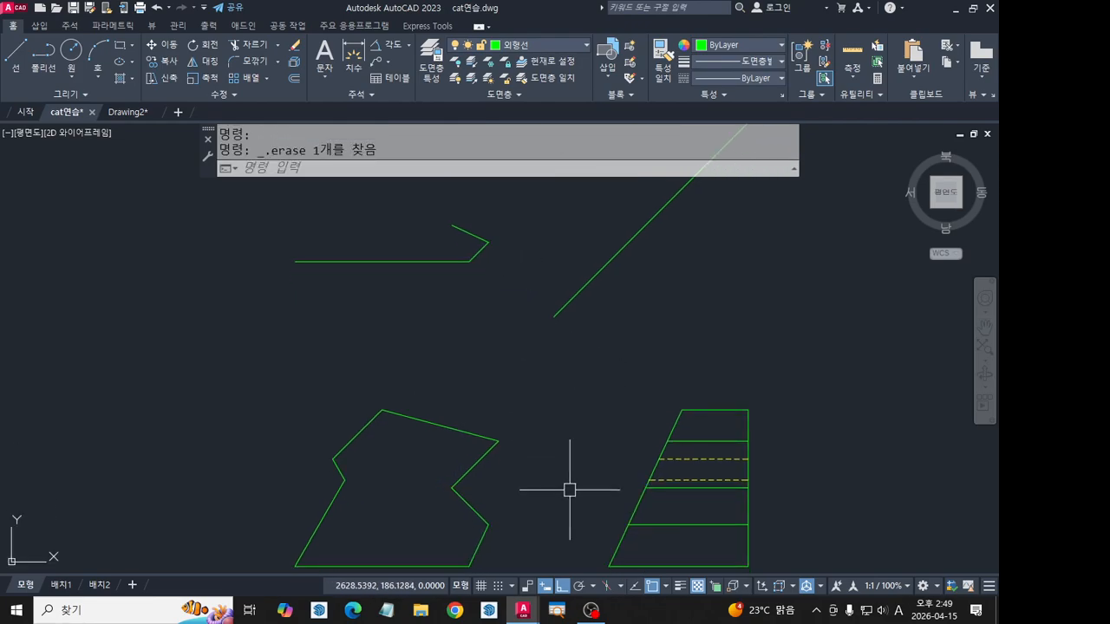
Draw a vertical projection line from the FRONT view's upper-right tip up past the TOP view edges.
{"action": "left_click", "coordinate": [16, 62]}
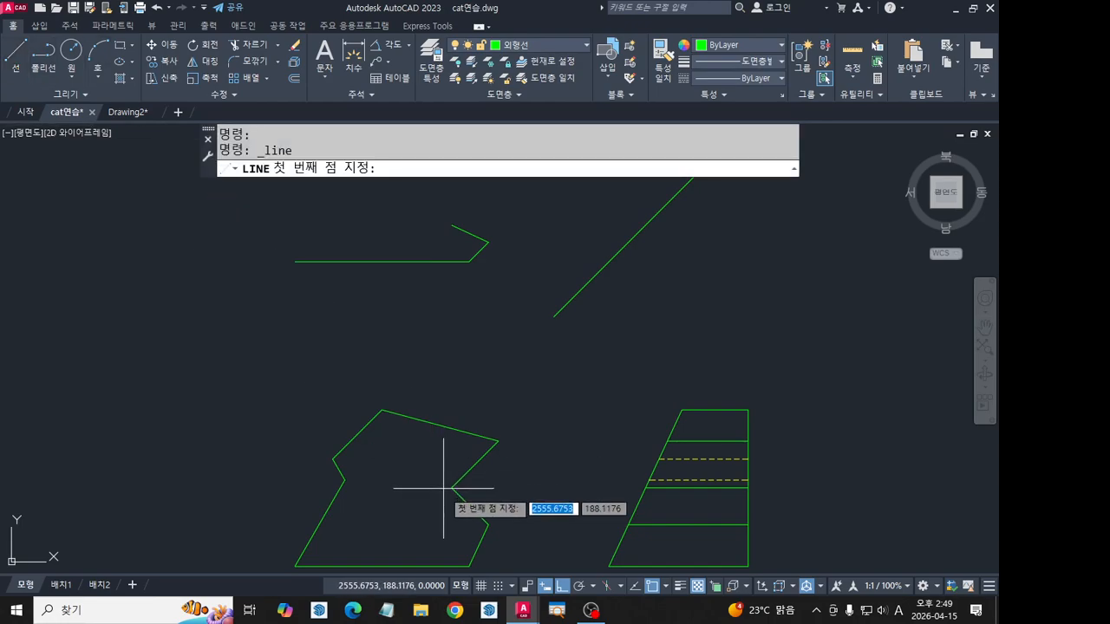
{"action": "left_click", "coordinate": [497, 440]}
{"action": "middle_click_drag", "start_coordinate": [506, 289], "coordinate": [518, 395]}
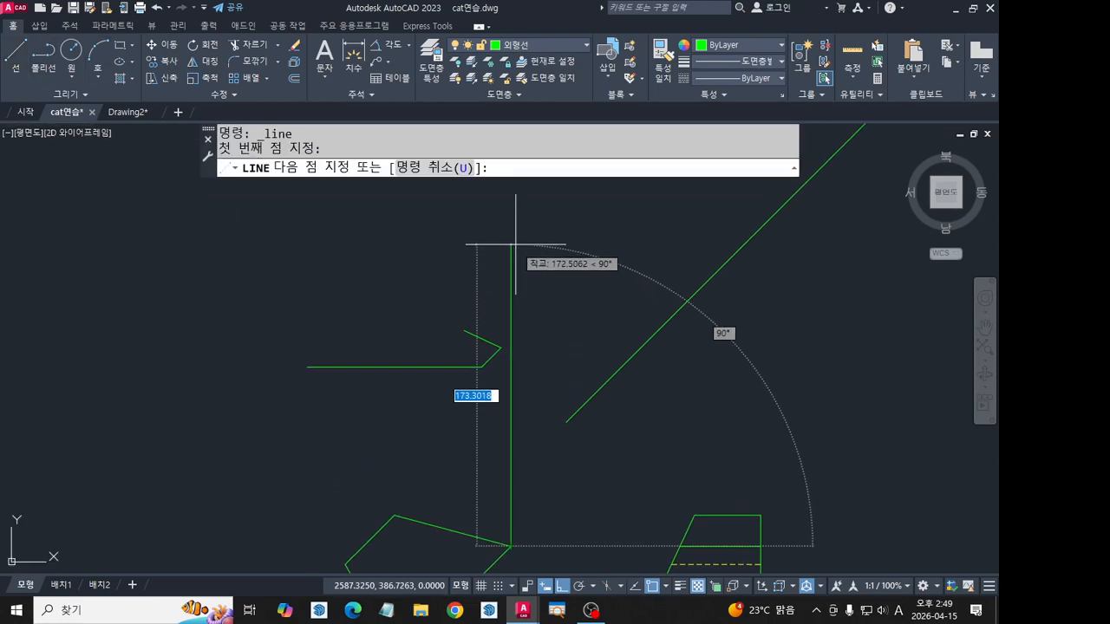
Draw projection lines from the front view's upper-right corner: one vertical, and one across to the right view's slanted edge and up past the diagonal line.
{"action": "left_click", "coordinate": [512, 228]}
{"action": "key", "text": "Return"}
{"action": "middle_click_drag", "start_coordinate": [528, 466], "coordinate": [515, 358]}
{"action": "key", "text": "Return"}
{"action": "left_click", "coordinate": [497, 439]}
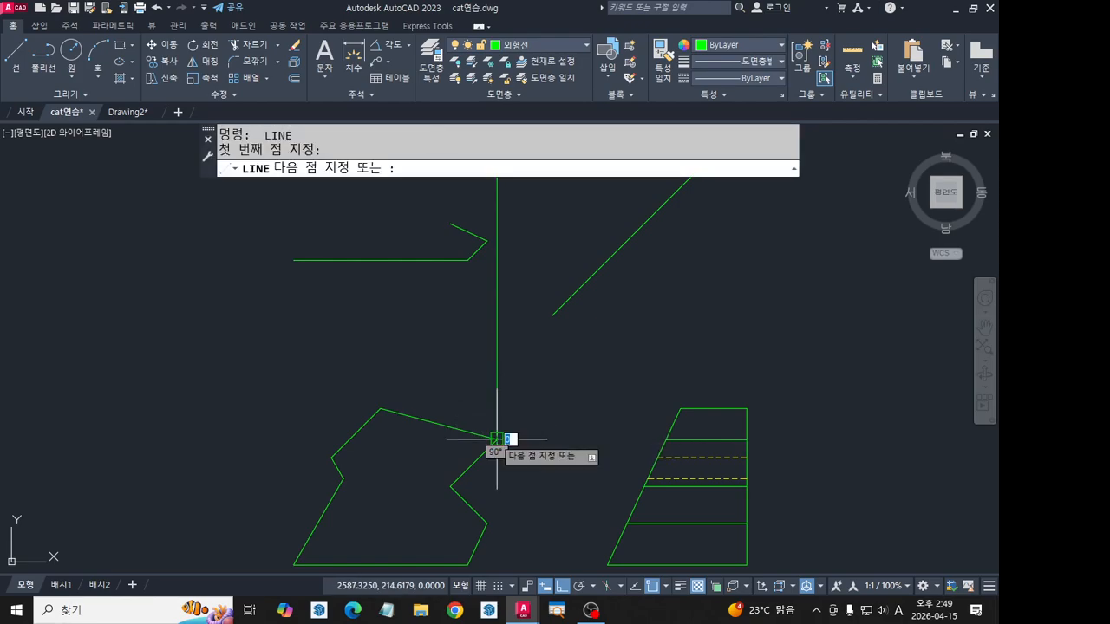
{"action": "left_click", "coordinate": [666, 440]}
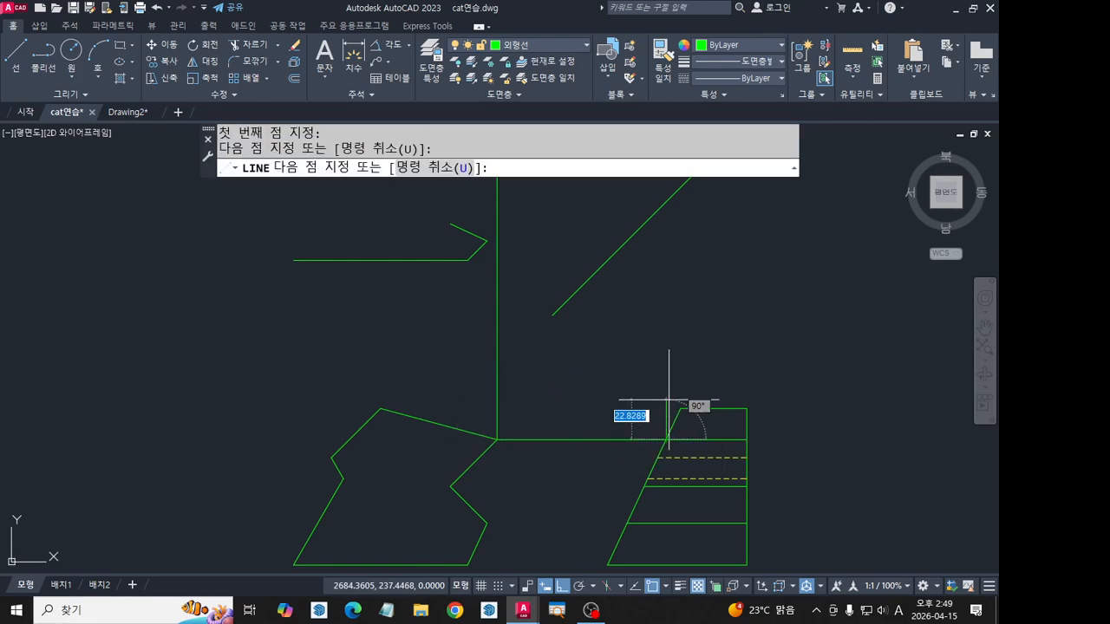
{"action": "middle_click_drag", "start_coordinate": [669, 211], "coordinate": [682, 297]}
{"action": "left_click", "coordinate": [679, 233]}
{"action": "key", "text": "Return"}
Draw a horizontal projection line from the diagonal's intersection with the vertical line, extending left across the vertical from the front view's upper-right corner.
{"action": "key", "text": "Return"}
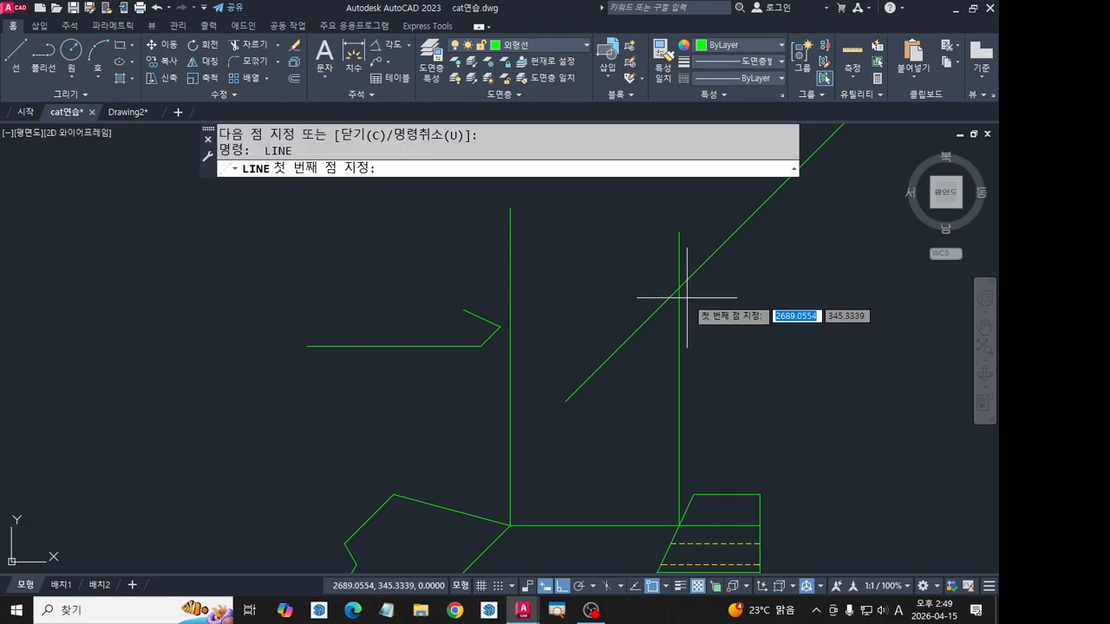
{"action": "left_click", "coordinate": [679, 288]}
{"action": "scroll", "coordinate": [473, 303], "scroll_direction": "up", "scroll_amount": 2}
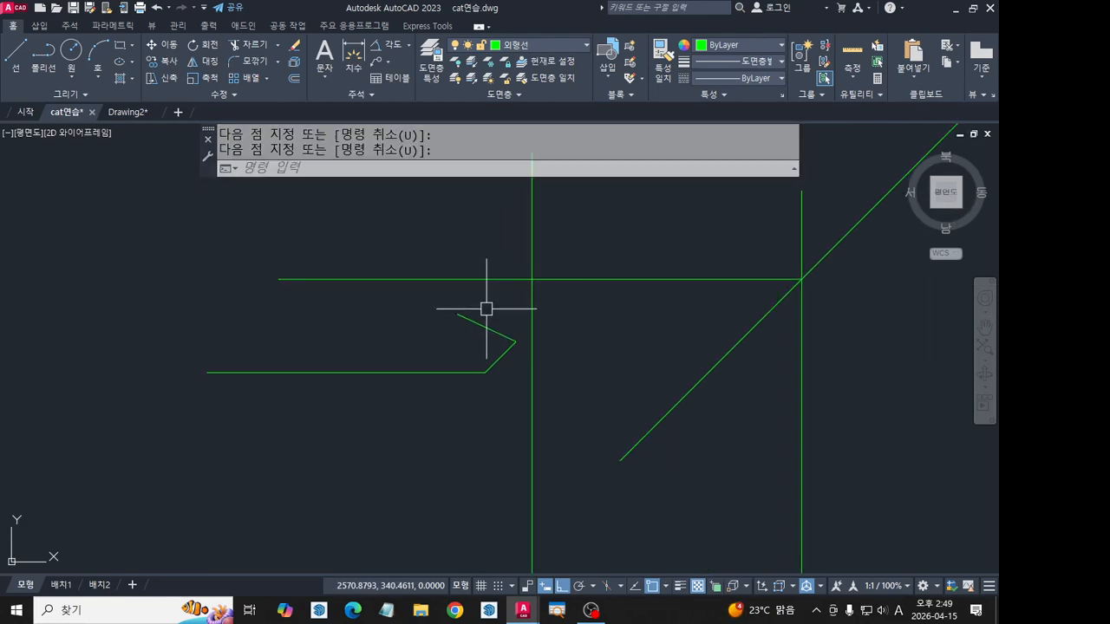
Draw a line from the open end of the top view's zigzag edge to the intersection of the horizontal and vertical projection lines.
{"action": "key", "text": "Return"}
{"action": "left_click", "coordinate": [457, 314]}
{"action": "left_click", "coordinate": [532, 279]}
{"action": "key", "text": "Return"}
Erase the projection lines used to locate the top view's right corner, keeping the diagonal line and the three views.
{"action": "scroll", "coordinate": [573, 368], "scroll_direction": "down", "scroll_amount": 2}
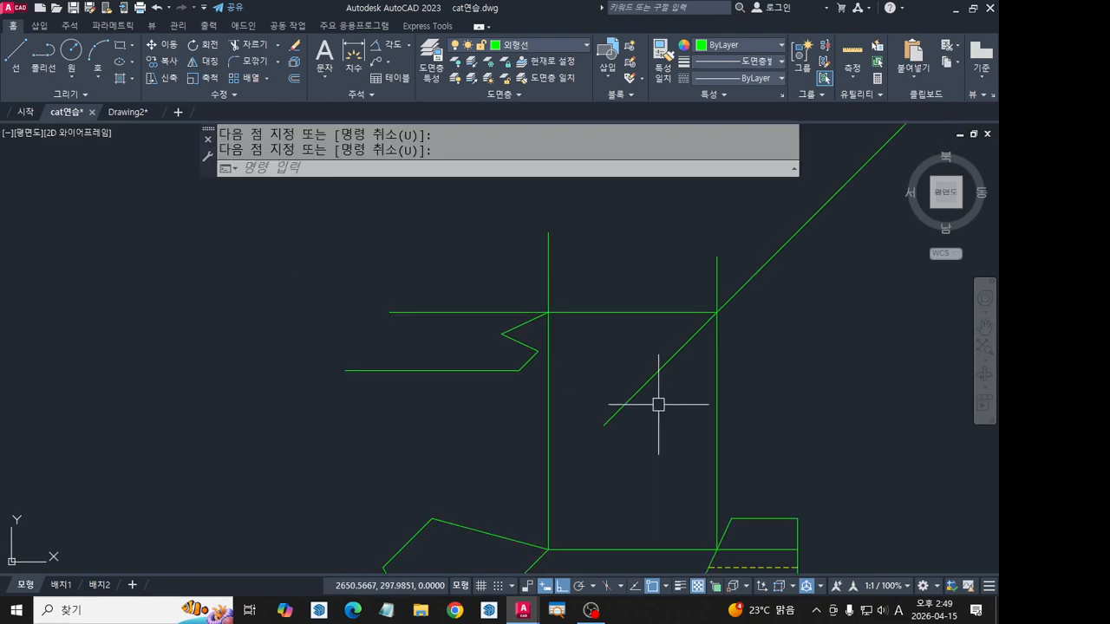
{"action": "middle_click_drag", "start_coordinate": [727, 445], "coordinate": [687, 359]}
{"action": "left_click", "coordinate": [699, 360]}
{"action": "left_click", "coordinate": [637, 360]}
{"action": "key", "text": "Delete"}
{"action": "left_click", "coordinate": [559, 376]}
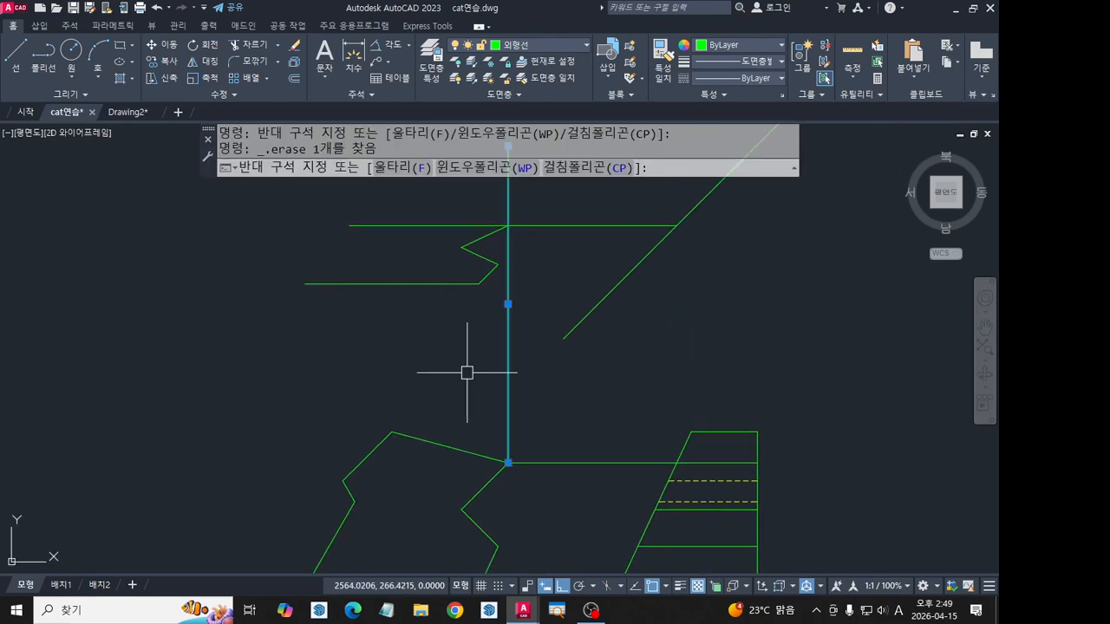
{"action": "left_click", "coordinate": [465, 373]}
{"action": "key", "text": "Delete"}
{"action": "key", "text": "Delete"}
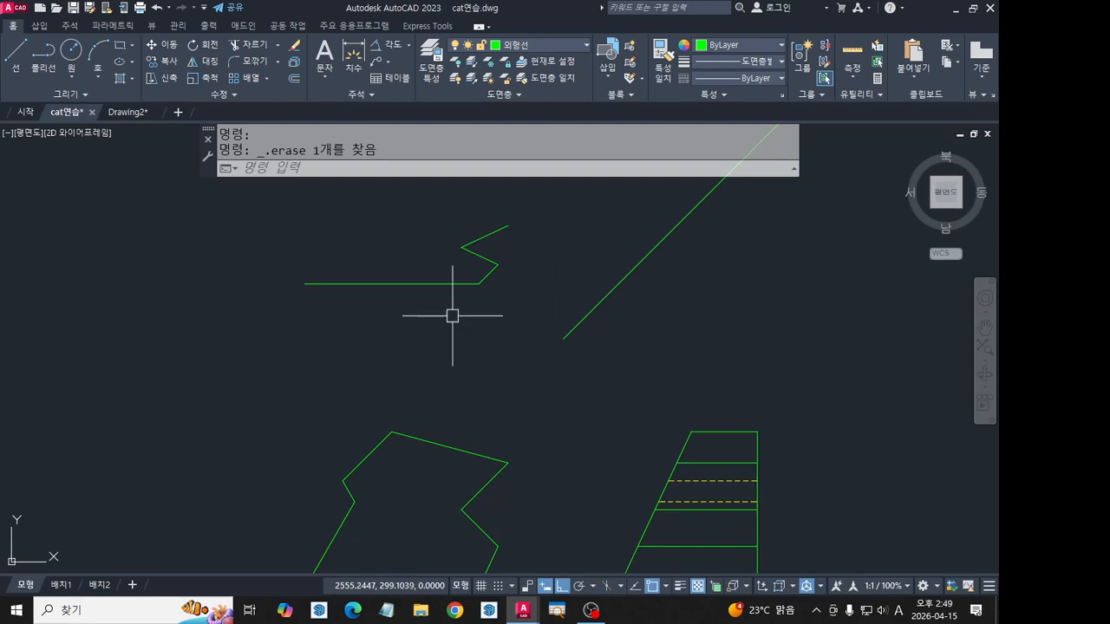
Draw a vertical projection line from the front view's top apex up through and beyond the top view.
{"action": "left_click", "coordinate": [22, 64]}
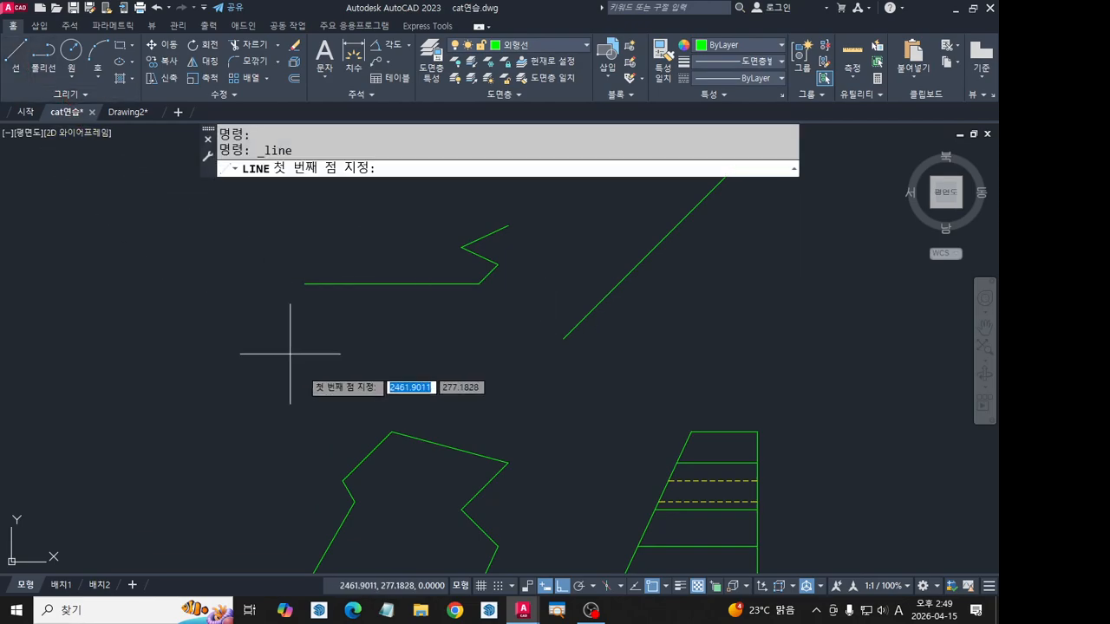
{"action": "left_click", "coordinate": [395, 432]}
{"action": "scroll", "coordinate": [396, 349], "scroll_direction": "down", "scroll_amount": 2}
{"action": "middle_click_drag", "start_coordinate": [396, 346], "coordinate": [398, 405]}
{"action": "left_click", "coordinate": [402, 259]}
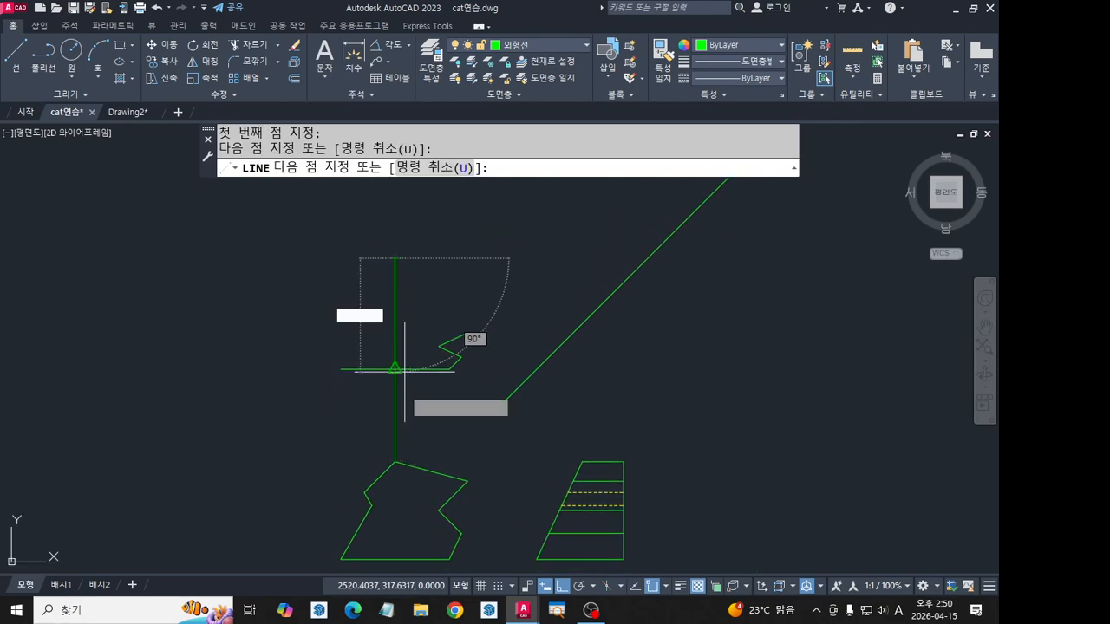
{"action": "key", "text": "Return"}
Draw a projection line from the front view's top apex across to the right view's top-left corner and vertically up past the diagonal.
{"action": "key", "text": "Return"}
{"action": "left_click", "coordinate": [395, 462]}
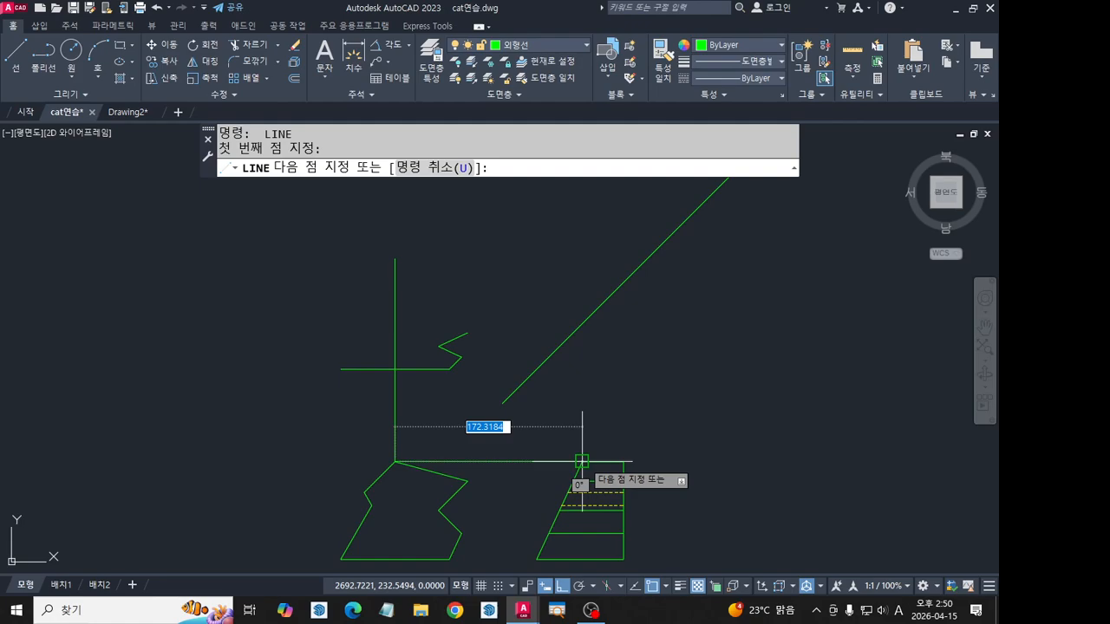
{"action": "left_click", "coordinate": [582, 462]}
{"action": "left_click", "coordinate": [582, 235]}
{"action": "key", "text": "Return"}
Draw a horizontal projection line left from the diagonal's intersection with the right view's vertical line, past the apex's vertical line.
{"action": "key", "text": "Return"}
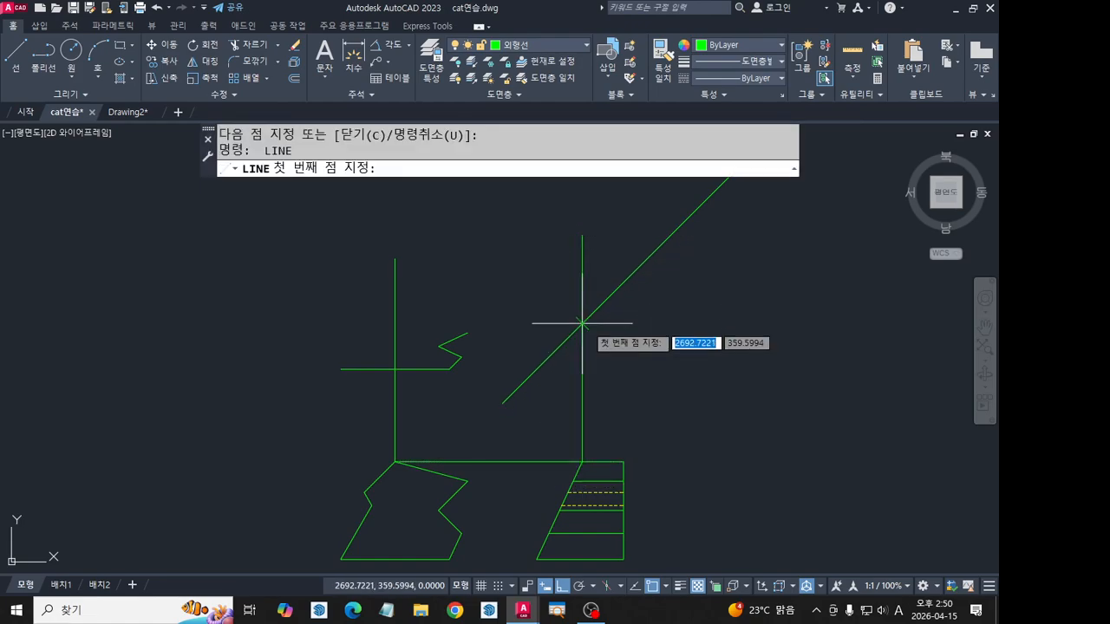
{"action": "left_click", "coordinate": [582, 324]}
{"action": "left_click", "coordinate": [299, 323]}
{"action": "key", "text": "Return"}
Connect the upper right end of the top view's outline to the intersection of the apex's vertical and horizontal projection lines.
{"action": "scroll", "coordinate": [436, 300], "scroll_direction": "up", "scroll_amount": 2}
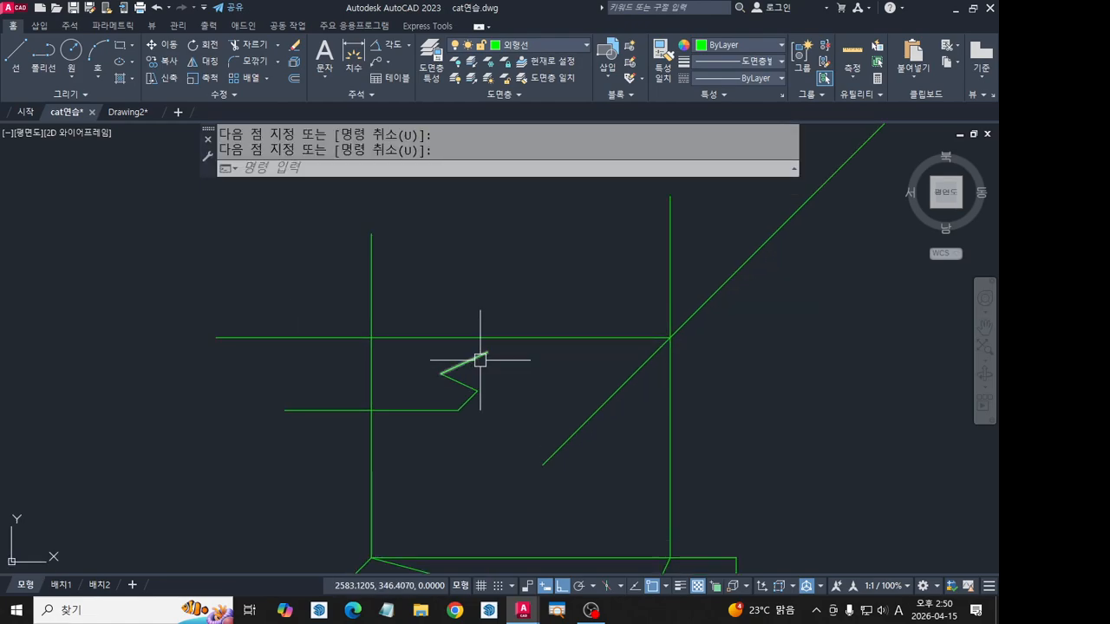
{"action": "type", "text": "l"}
{"action": "key", "text": "Return"}
{"action": "left_click", "coordinate": [488, 353]}
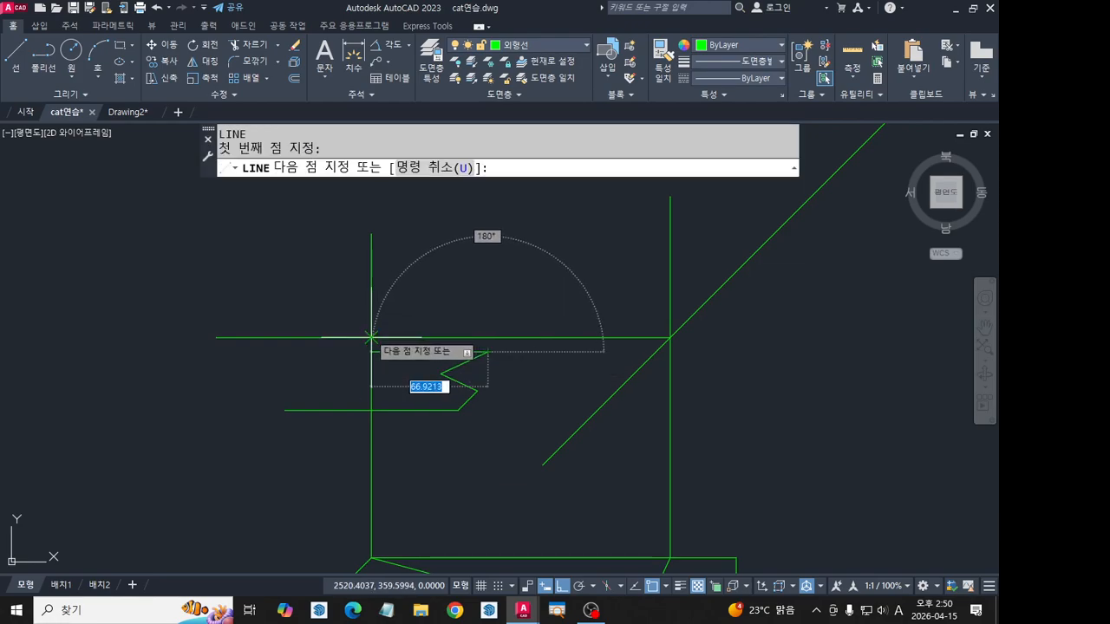
{"action": "left_click", "coordinate": [371, 337]}
{"action": "key", "text": "Return"}
Erase the vertical and horizontal projection lines drawn for the front view's apex.
{"action": "middle_click_drag", "start_coordinate": [573, 421], "coordinate": [566, 370]}
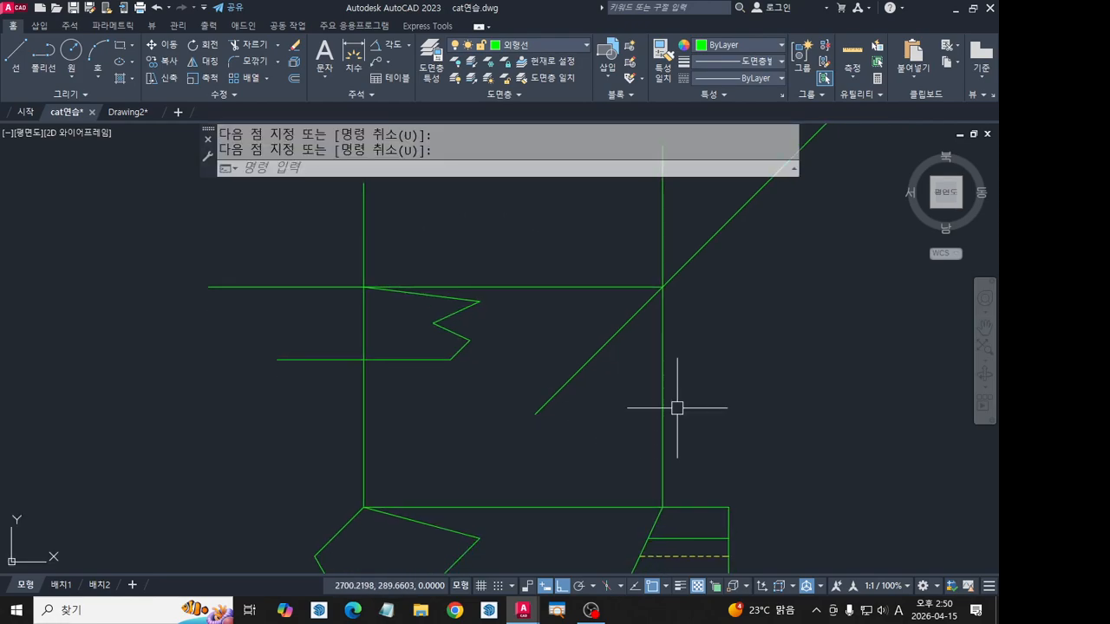
{"action": "left_click", "coordinate": [618, 460]}
{"action": "key", "text": "Delete"}
{"action": "left_click", "coordinate": [601, 501]}
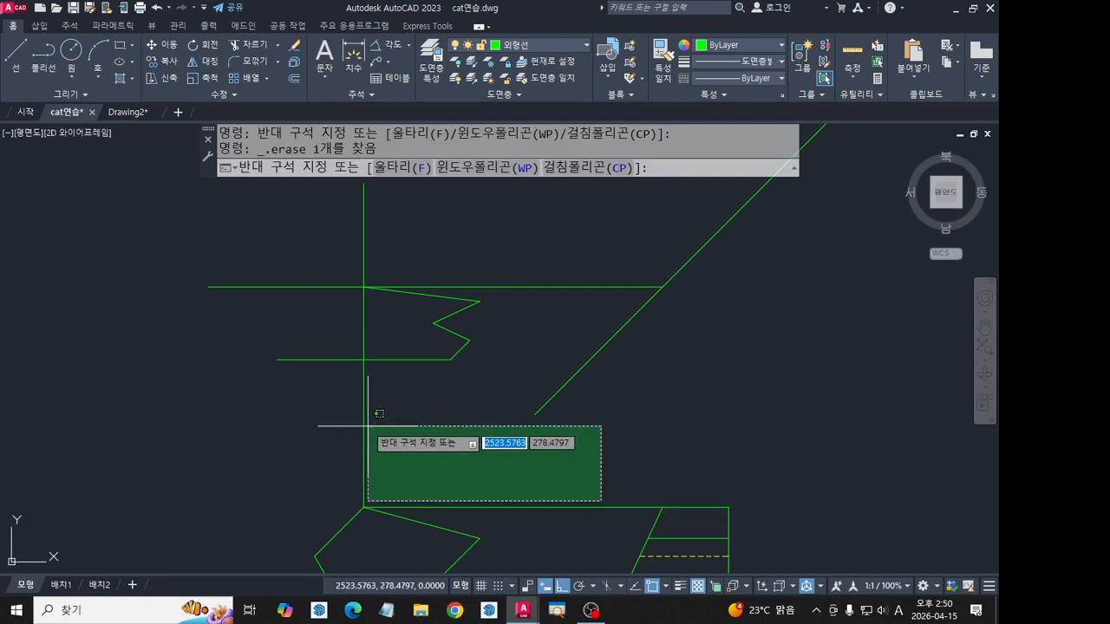
{"action": "left_click", "coordinate": [520, 523]}
{"action": "key", "text": "Delete"}
{"action": "left_click", "coordinate": [364, 422]}
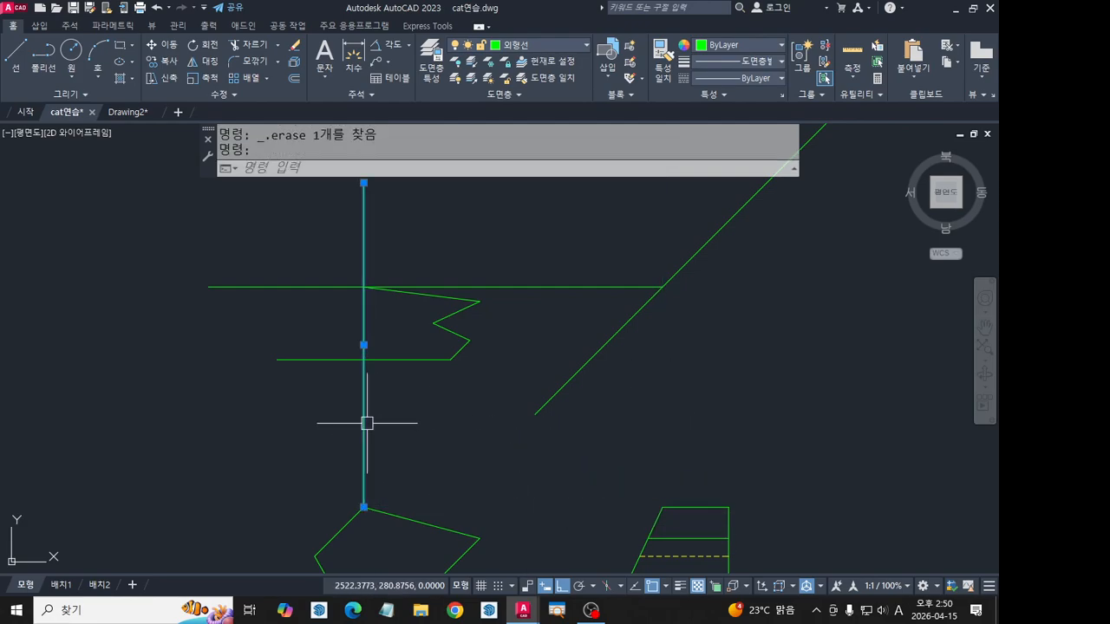
{"action": "key", "text": "Delete"}
{"action": "left_click", "coordinate": [501, 286]}
{"action": "key", "text": "Delete"}
Examine the top, front and right views in the reference drawing image for the remaining edges of the top view.
{"action": "scroll", "coordinate": [437, 319], "scroll_direction": "down", "scroll_amount": 6}
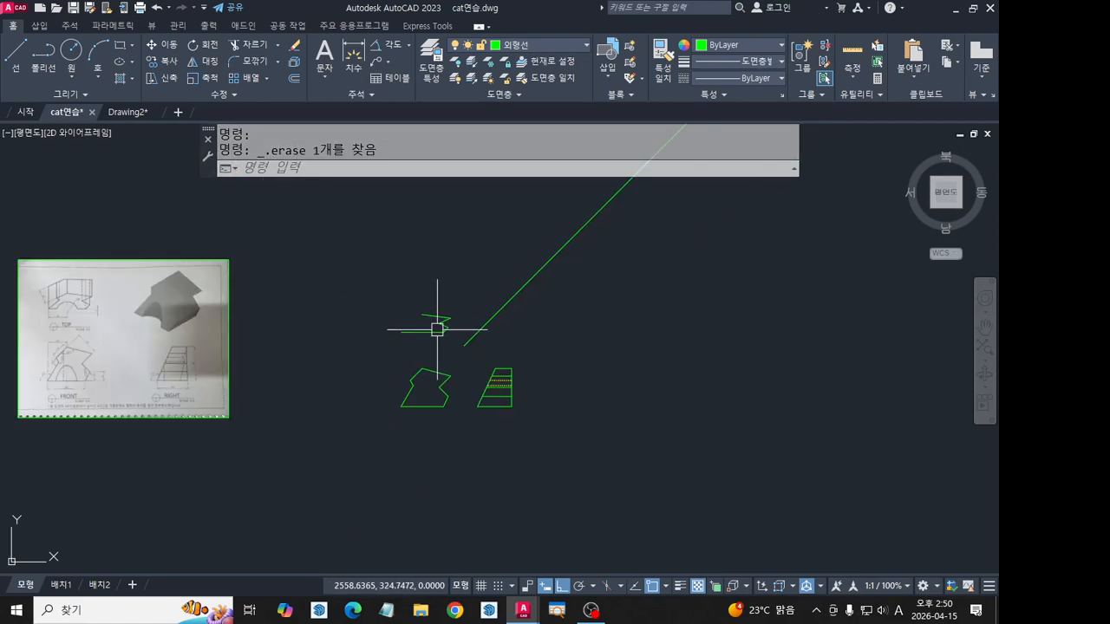
{"action": "middle_click_drag", "start_coordinate": [226, 357], "coordinate": [585, 366]}
{"action": "scroll", "coordinate": [469, 352], "scroll_direction": "up", "scroll_amount": 6}
{"action": "middle_click_drag", "start_coordinate": [319, 265], "coordinate": [418, 351]}
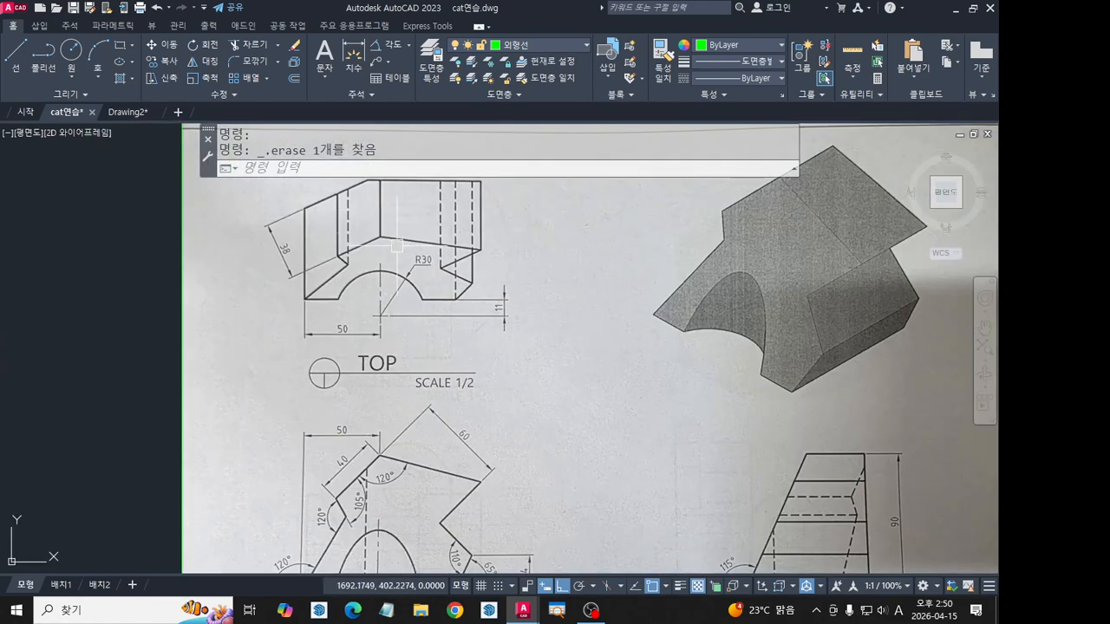
{"action": "middle_click_drag", "start_coordinate": [519, 416], "coordinate": [515, 334]}
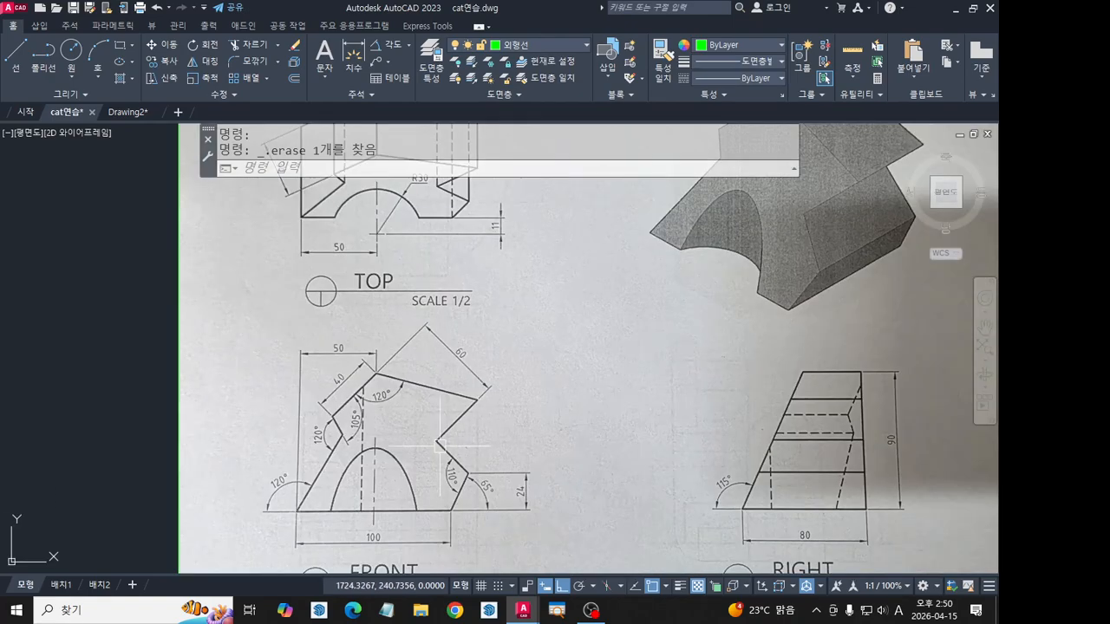
{"action": "middle_click_drag", "start_coordinate": [763, 475], "coordinate": [807, 555]}
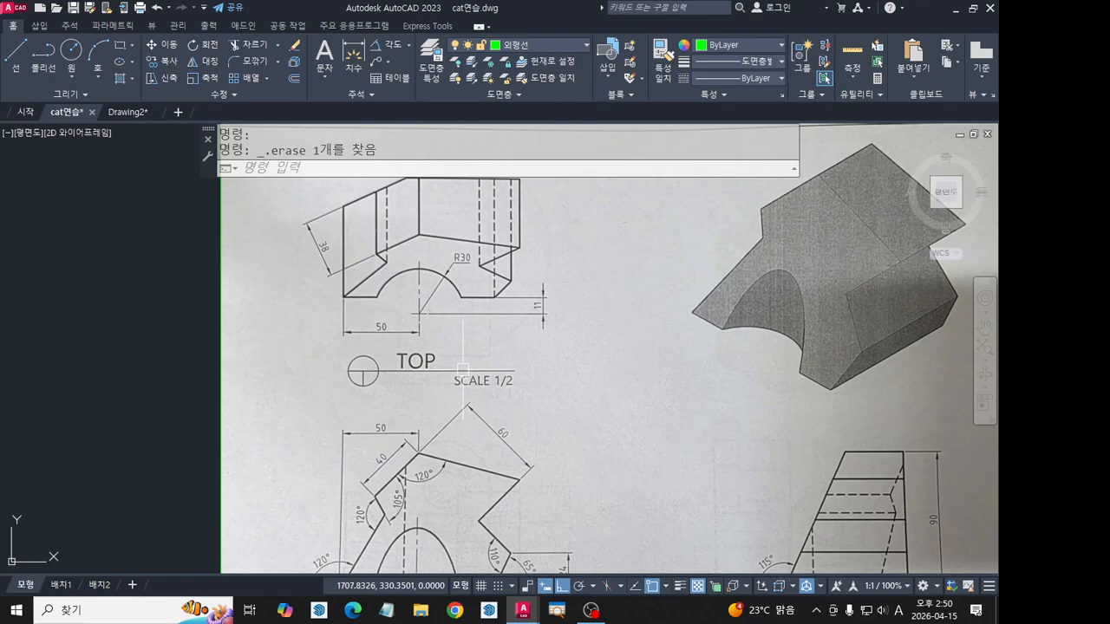
{"action": "scroll", "coordinate": [550, 364], "scroll_direction": "down", "scroll_amount": 4}
{"action": "middle_click_drag", "start_coordinate": [704, 369], "coordinate": [241, 343]}
{"action": "scroll", "coordinate": [600, 380], "scroll_direction": "up", "scroll_amount": 4}
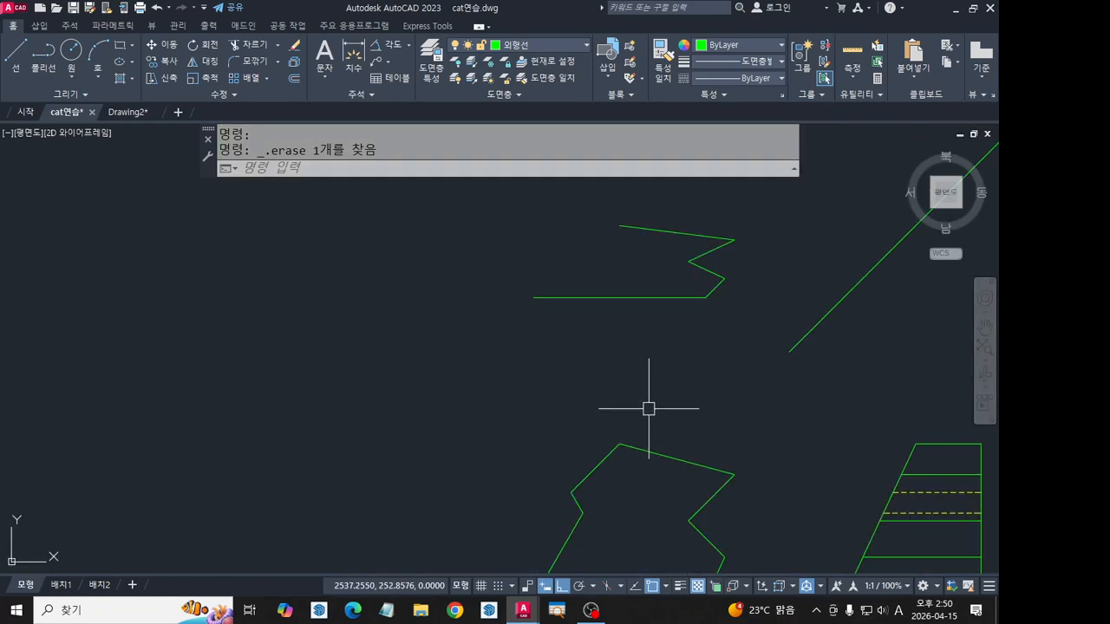
Draw a vertical projection line from the front view's upper-left corner up through the top view.
{"action": "left_click", "coordinate": [15, 55]}
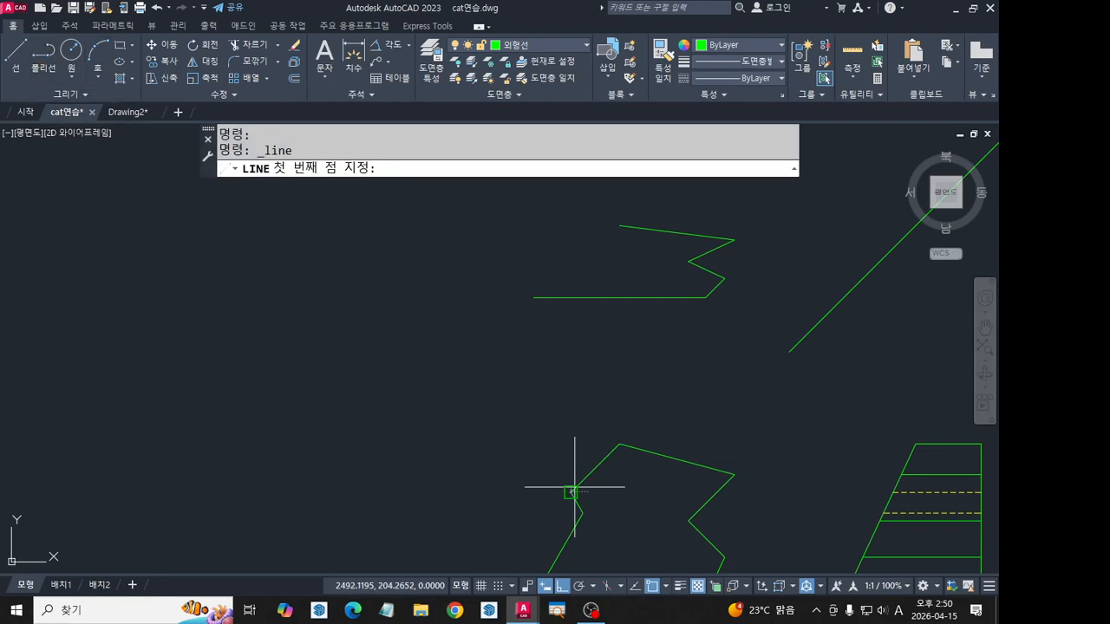
{"action": "left_click", "coordinate": [572, 491]}
{"action": "middle_click_drag", "start_coordinate": [566, 199], "coordinate": [571, 232]}
{"action": "key", "text": "Escape"}
{"action": "middle_click_drag", "start_coordinate": [684, 482], "coordinate": [636, 404]}
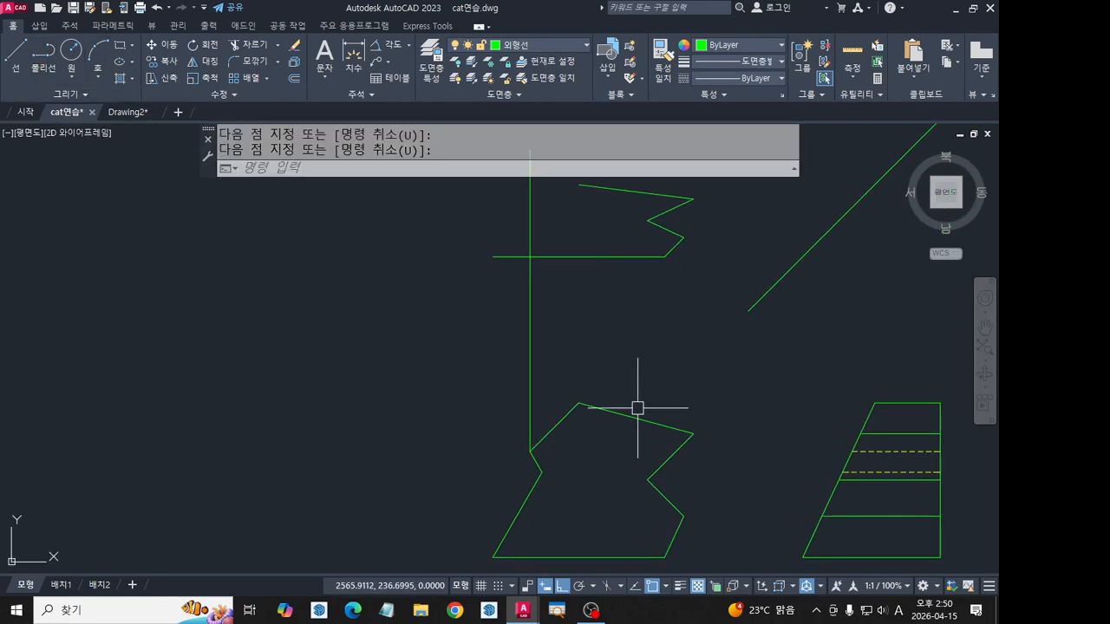
Draw a projection line from the front view's upper-left corner across to the right view's slanted edge and up past the diagonal.
{"action": "key", "text": "space"}
{"action": "left_click", "coordinate": [528, 448]}
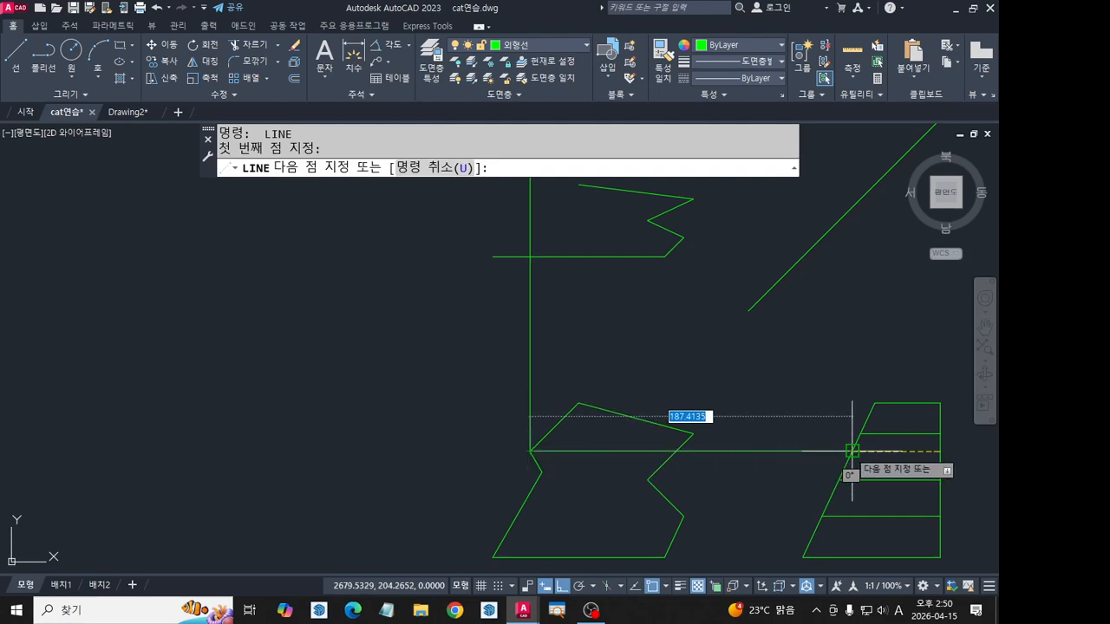
{"action": "middle_click_drag", "start_coordinate": [837, 271], "coordinate": [839, 353]}
{"action": "left_click", "coordinate": [854, 242]}
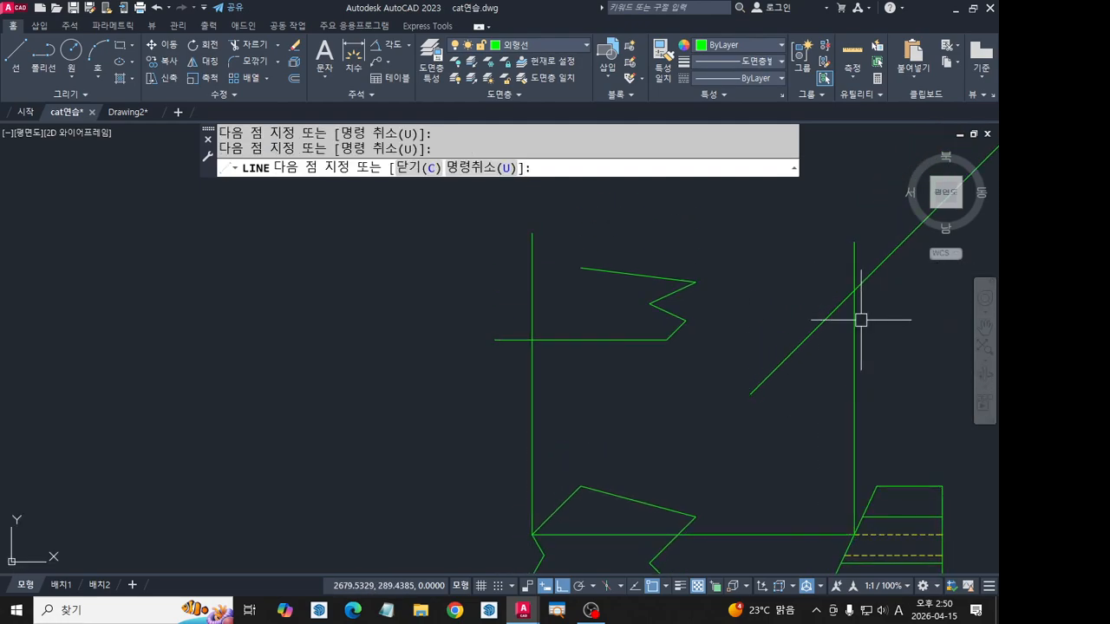
{"action": "key", "text": "space"}
Draw a horizontal projection line from the new intersection on the diagonal leftward past the vertical line of the front view's upper-left corner.
{"action": "key", "text": "space"}
{"action": "left_click", "coordinate": [854, 291]}
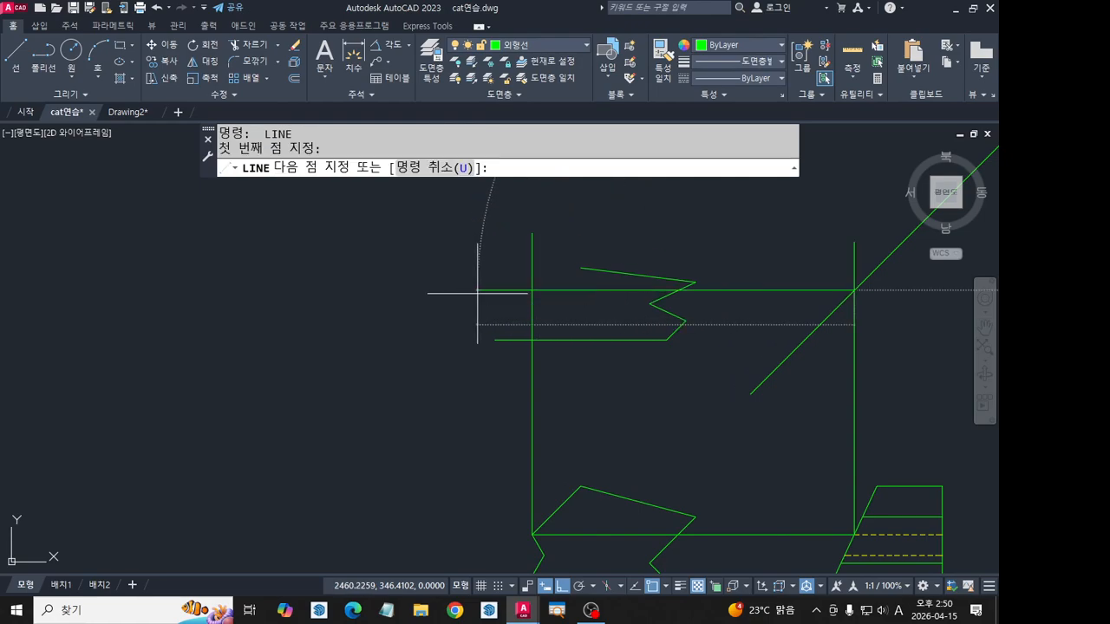
{"action": "left_click", "coordinate": [534, 293]}
{"action": "key", "text": "Escape"}
Draw a line joining the top view outline's open upper end to the intersection of the upper-left corner's projection lines.
{"action": "scroll", "coordinate": [581, 293], "scroll_direction": "up", "scroll_amount": 2}
{"action": "type", "text": "l"}
{"action": "key", "text": "space"}
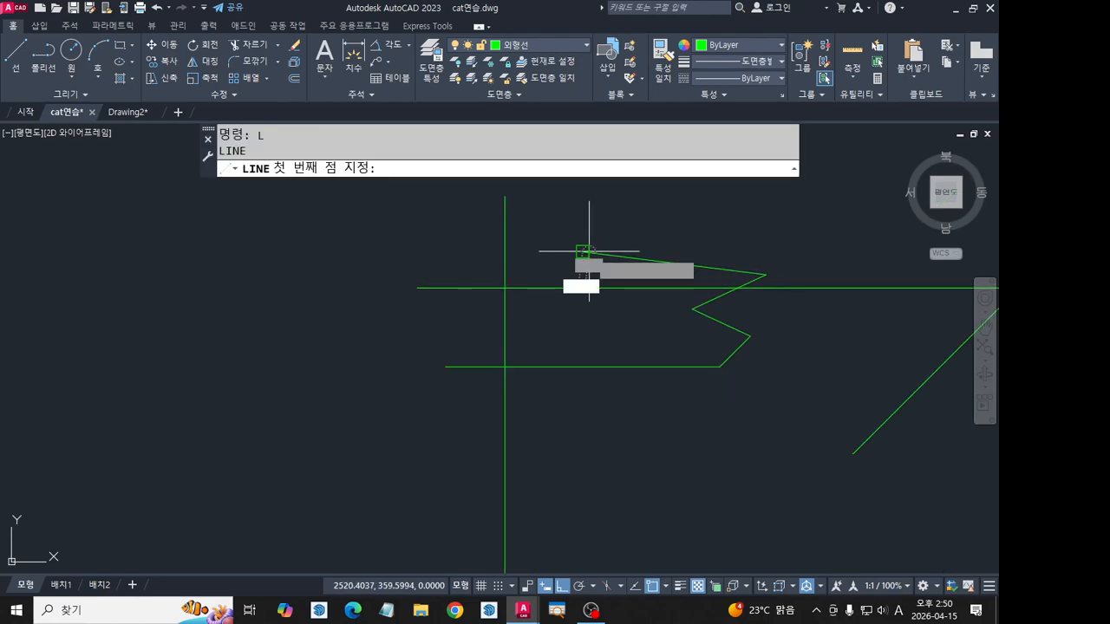
{"action": "left_click", "coordinate": [586, 252]}
{"action": "key", "text": "Escape"}
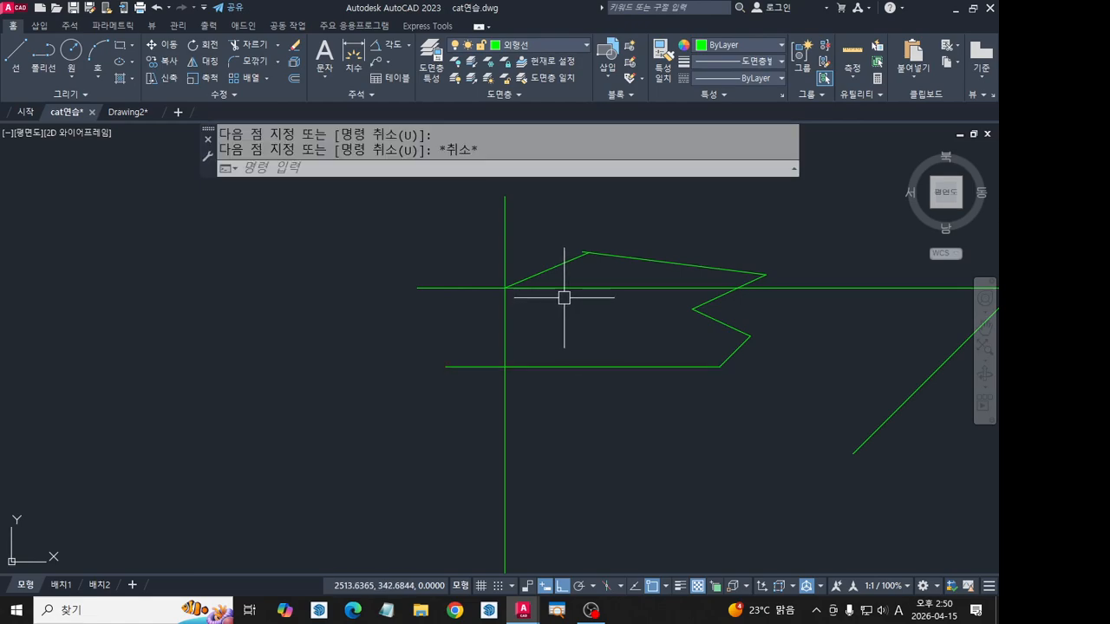
Stretch the upper end of the new slanted line to snap onto the endpoint of the top view's upper edge.
{"action": "scroll", "coordinate": [566, 297], "scroll_direction": "up", "scroll_amount": 4}
{"action": "left_click", "coordinate": [622, 189]}
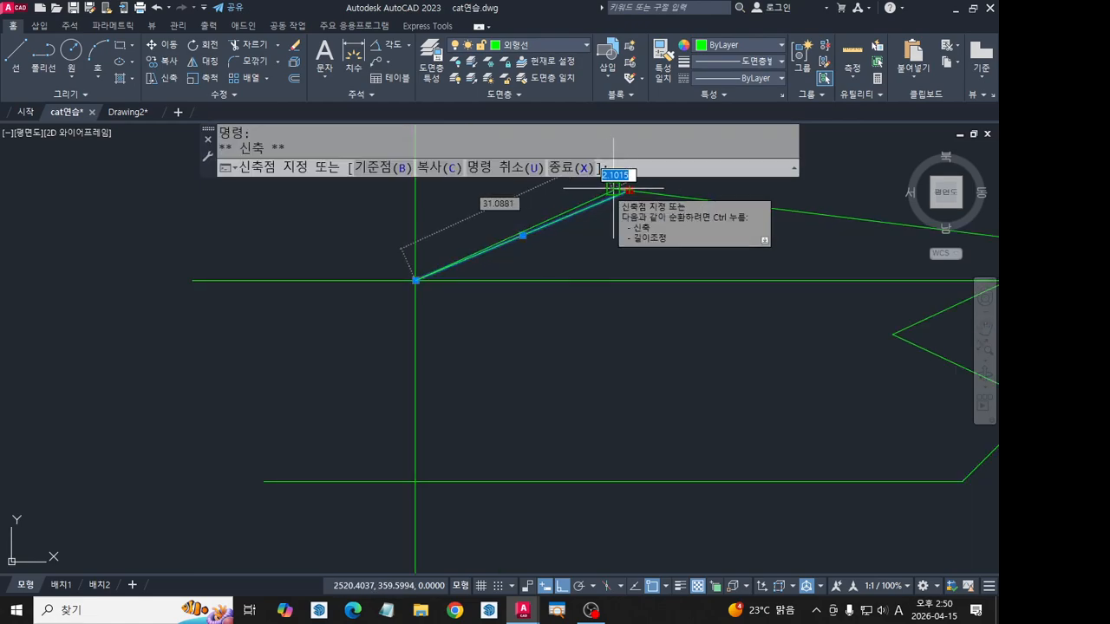
{"action": "scroll", "coordinate": [611, 312], "scroll_direction": "down", "scroll_amount": 4}
{"action": "key", "text": "Escape"}
{"action": "key", "text": "Escape"}
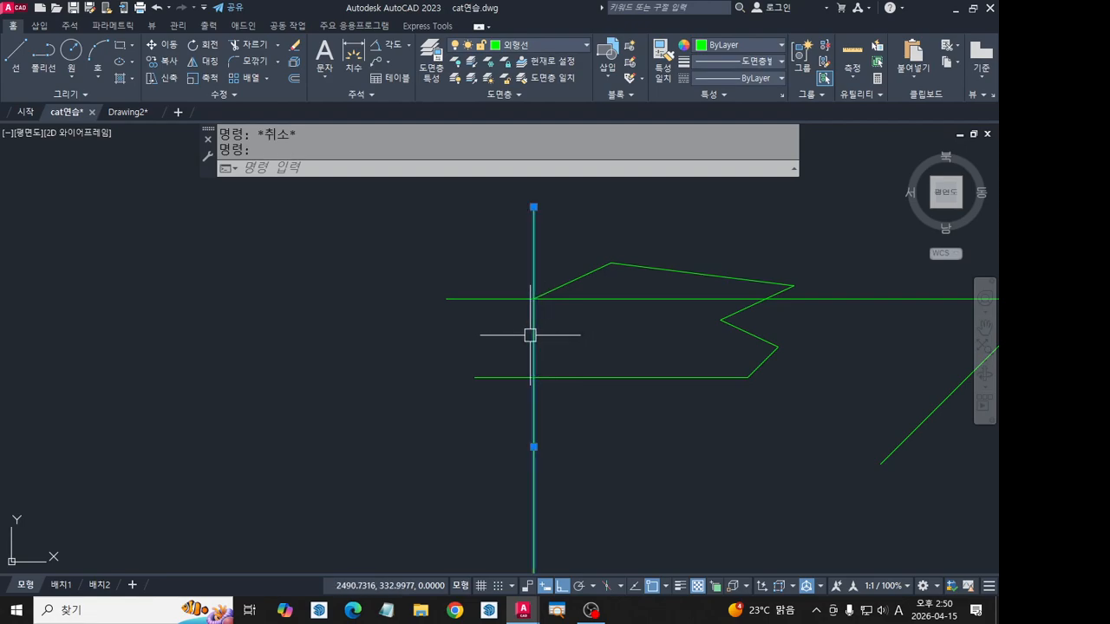
Erase all projection lines drawn from the front view's upper-left corner and through the diagonal.
{"action": "left_click", "coordinate": [575, 300]}
{"action": "key", "text": "Delete"}
{"action": "left_click", "coordinate": [5, 61]}
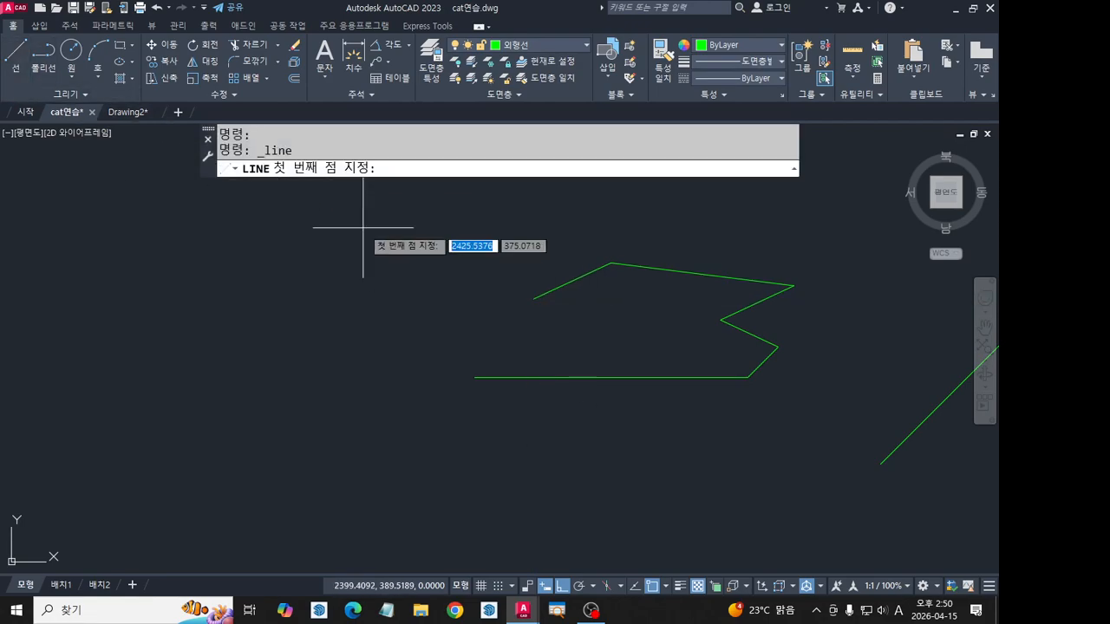
{"action": "scroll", "coordinate": [535, 240], "scroll_direction": "down", "scroll_amount": 3}
{"action": "key", "text": "Escape"}
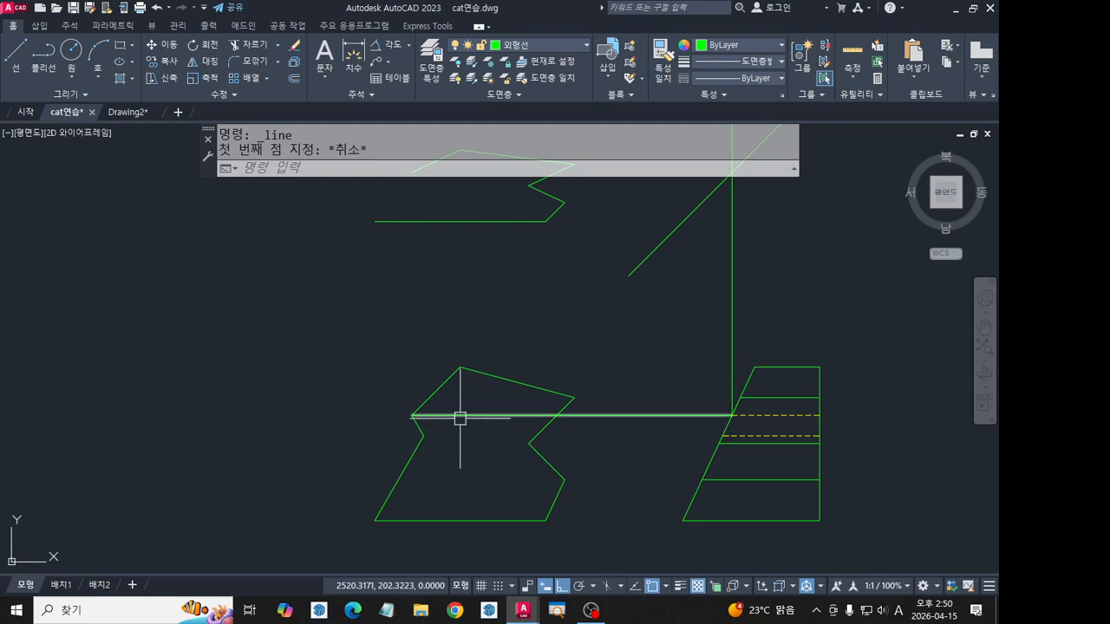
{"action": "left_click", "coordinate": [458, 415]}
{"action": "left_click", "coordinate": [731, 355]}
{"action": "key", "text": "Delete"}
Draw a vertical projection line from the front view's inner left notch vertex up past the top view's outline.
{"action": "left_click", "coordinate": [15, 57]}
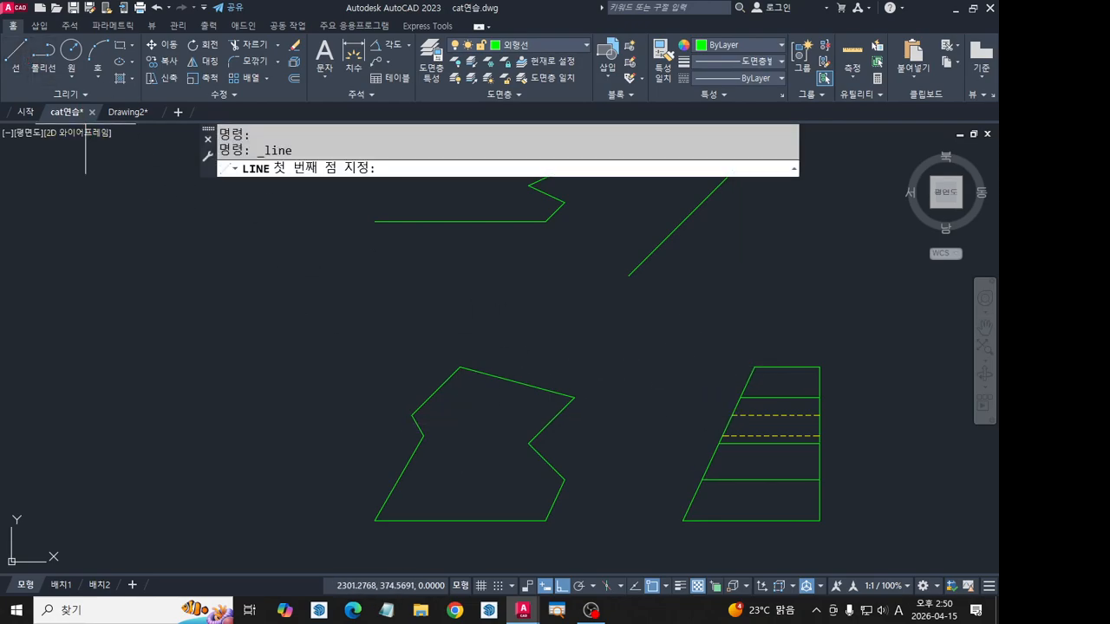
{"action": "left_click", "coordinate": [420, 441]}
{"action": "middle_click_drag", "start_coordinate": [436, 291], "coordinate": [446, 349]}
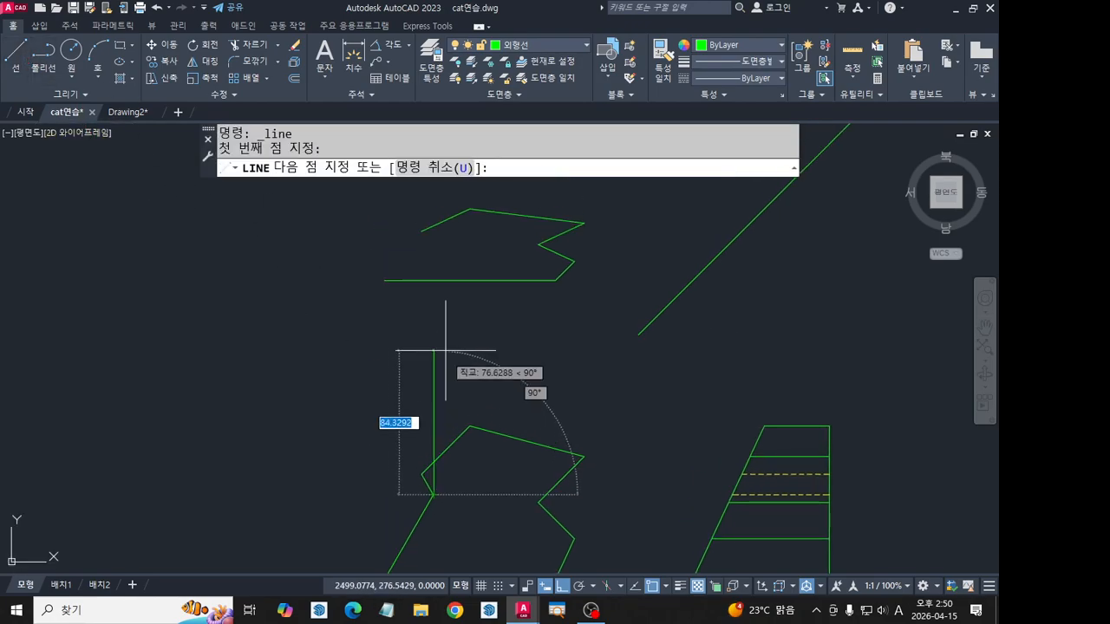
{"action": "left_click", "coordinate": [422, 201]}
{"action": "key", "text": "space"}
Draw projection lines from the front view's inner left notch vertex across to the right view's slanted edge and up past the diagonal.
{"action": "key", "text": "space"}
{"action": "left_click", "coordinate": [432, 495]}
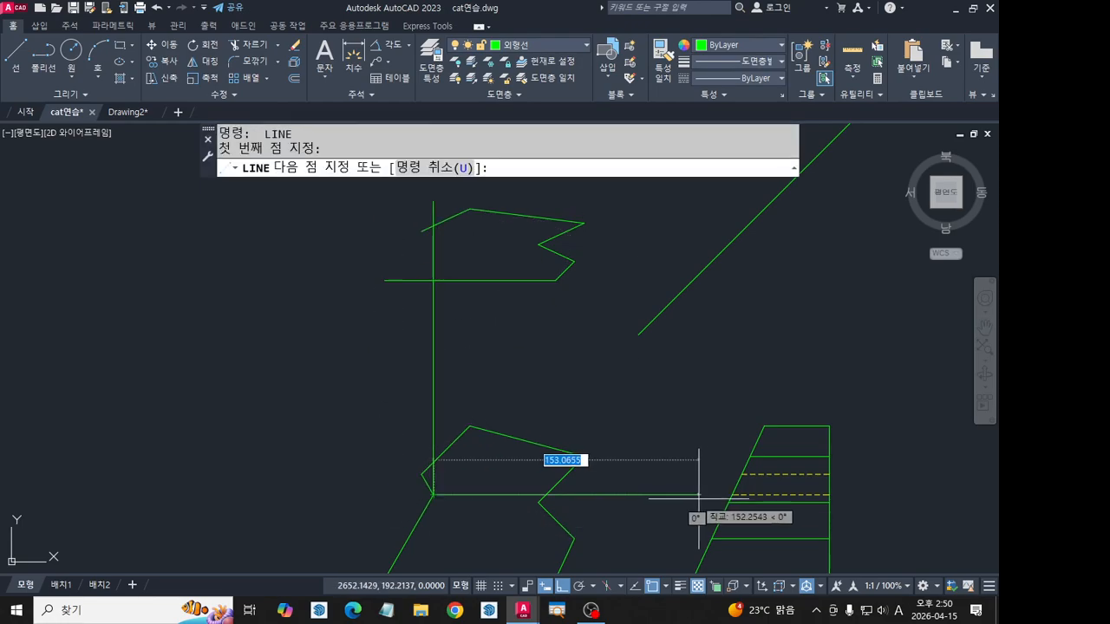
{"action": "left_click", "coordinate": [733, 496]}
{"action": "left_click", "coordinate": [732, 256]}
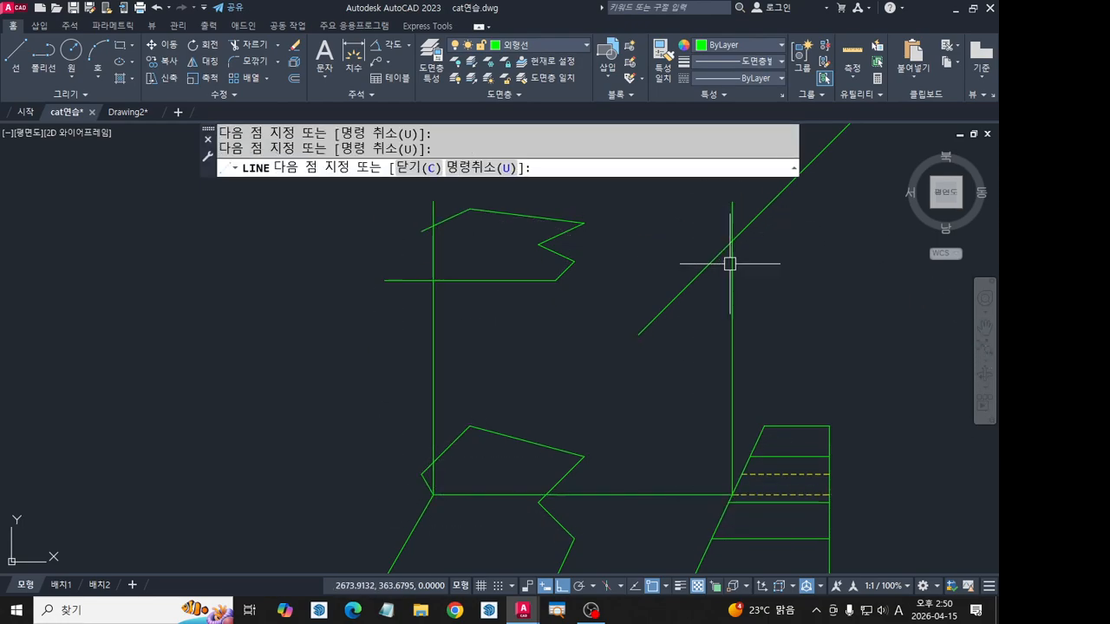
{"action": "key", "text": "space"}
Draw a horizontal projection line from the vertical line's intersection with the diagonal across and beyond the top view.
{"action": "key", "text": "space"}
{"action": "left_click", "coordinate": [732, 241]}
{"action": "left_click", "coordinate": [293, 262]}
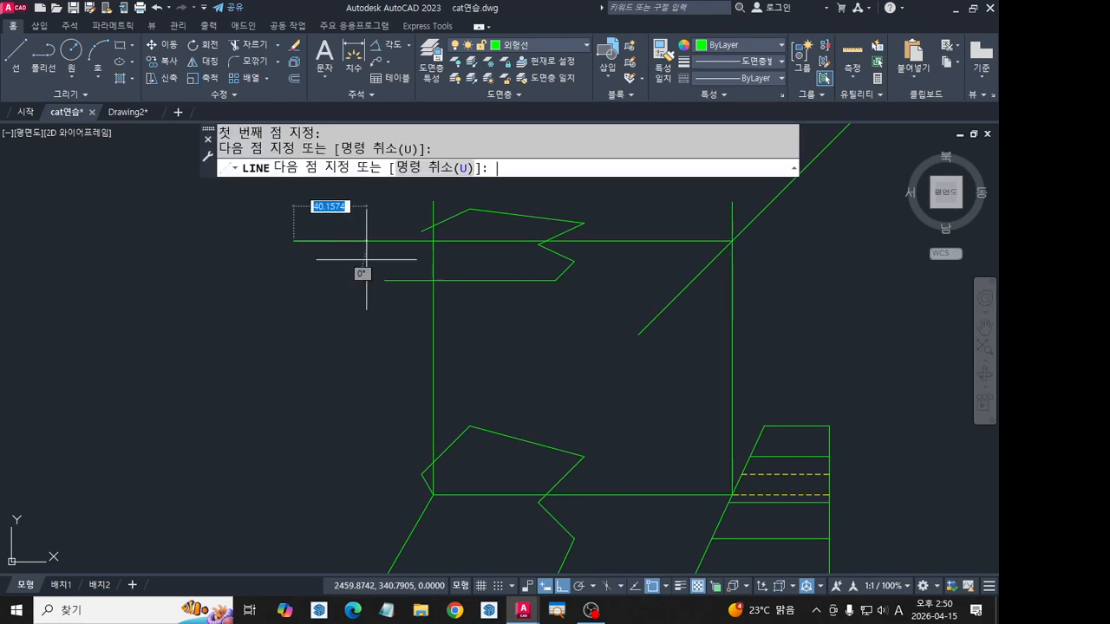
{"action": "key", "text": "space"}
Close the top view's left side with two connected lines from its open upper end through the projection intersection to the lower-left corner.
{"action": "scroll", "coordinate": [423, 240], "scroll_direction": "up", "scroll_amount": 2}
{"action": "scroll", "coordinate": [445, 329], "scroll_direction": "down", "scroll_amount": 2}
{"action": "middle_click_drag", "start_coordinate": [478, 434], "coordinate": [481, 313]}
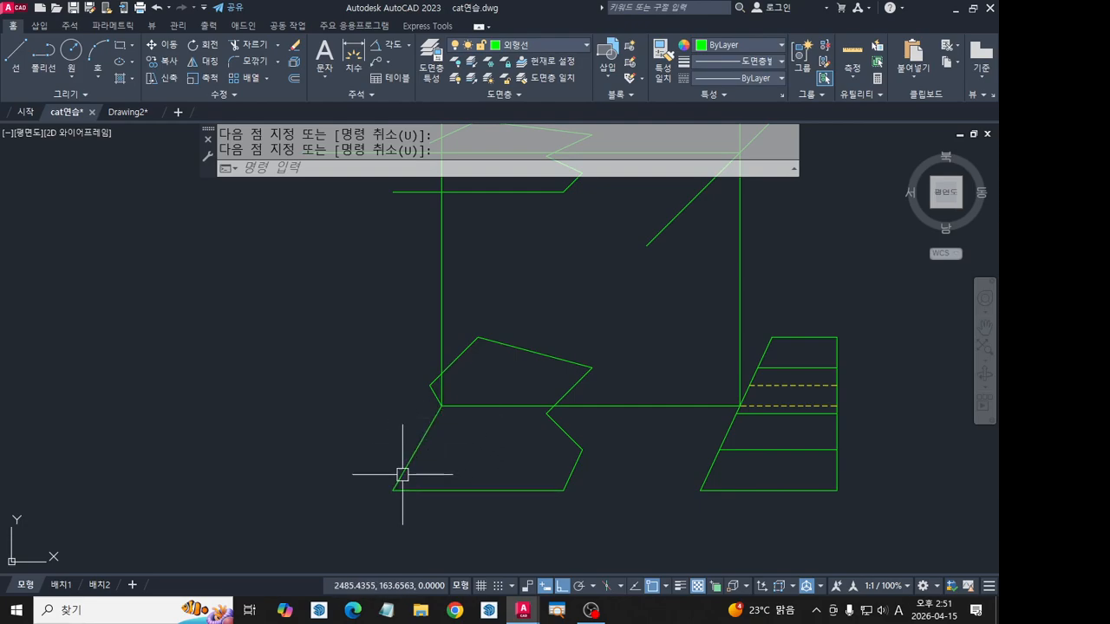
{"action": "middle_click_drag", "start_coordinate": [469, 251], "coordinate": [454, 424]}
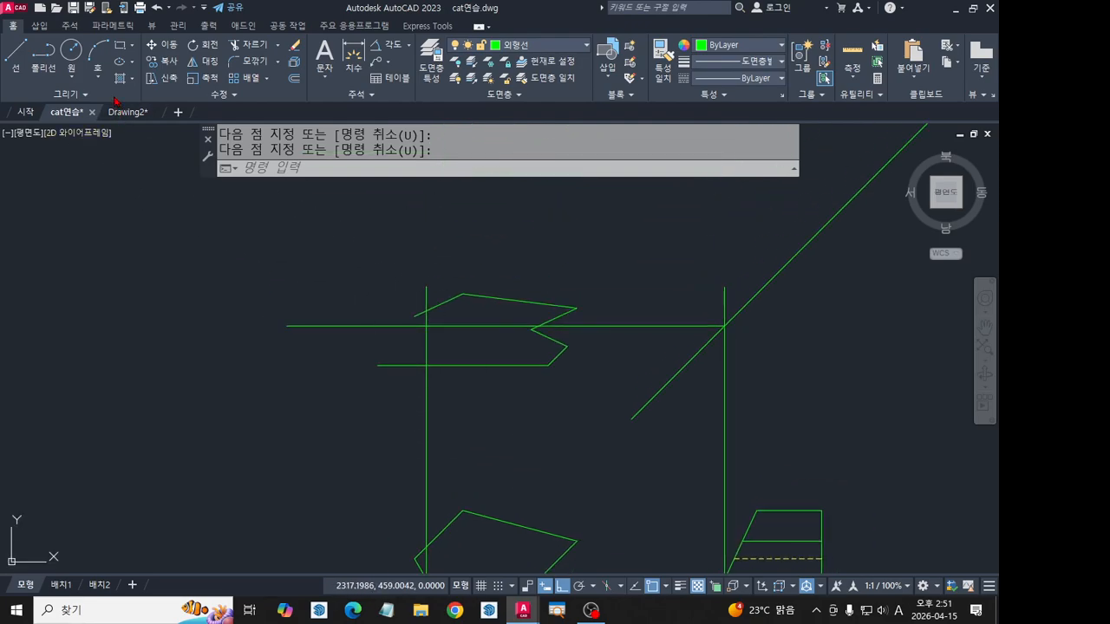
{"action": "left_click", "coordinate": [26, 53]}
{"action": "scroll", "coordinate": [476, 317], "scroll_direction": "up", "scroll_amount": 5}
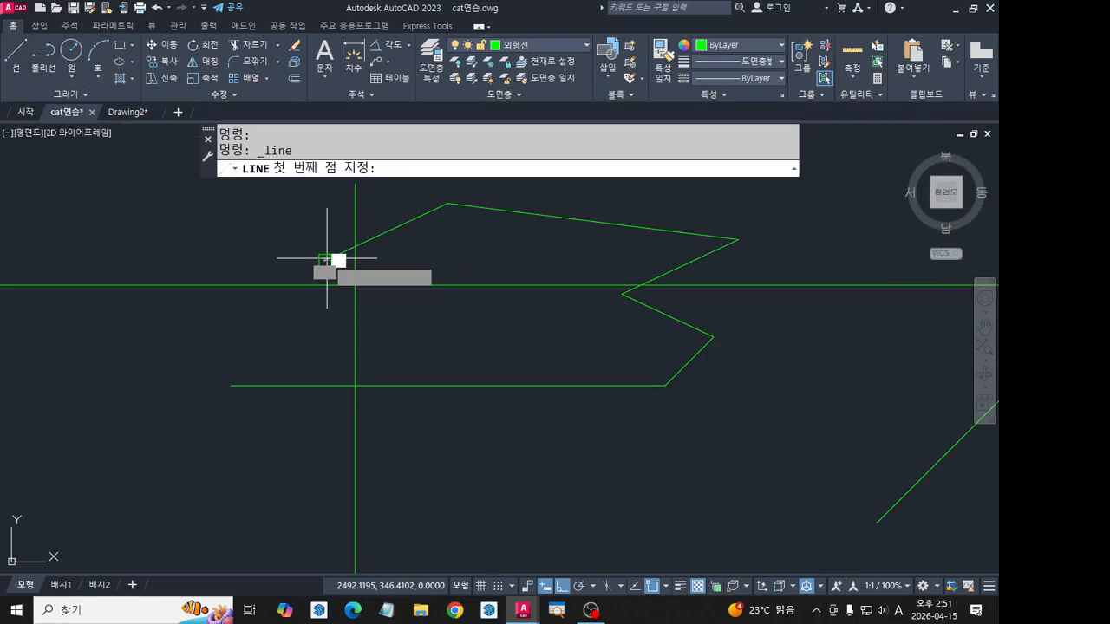
{"action": "left_click", "coordinate": [326, 259]}
{"action": "left_click", "coordinate": [355, 283]}
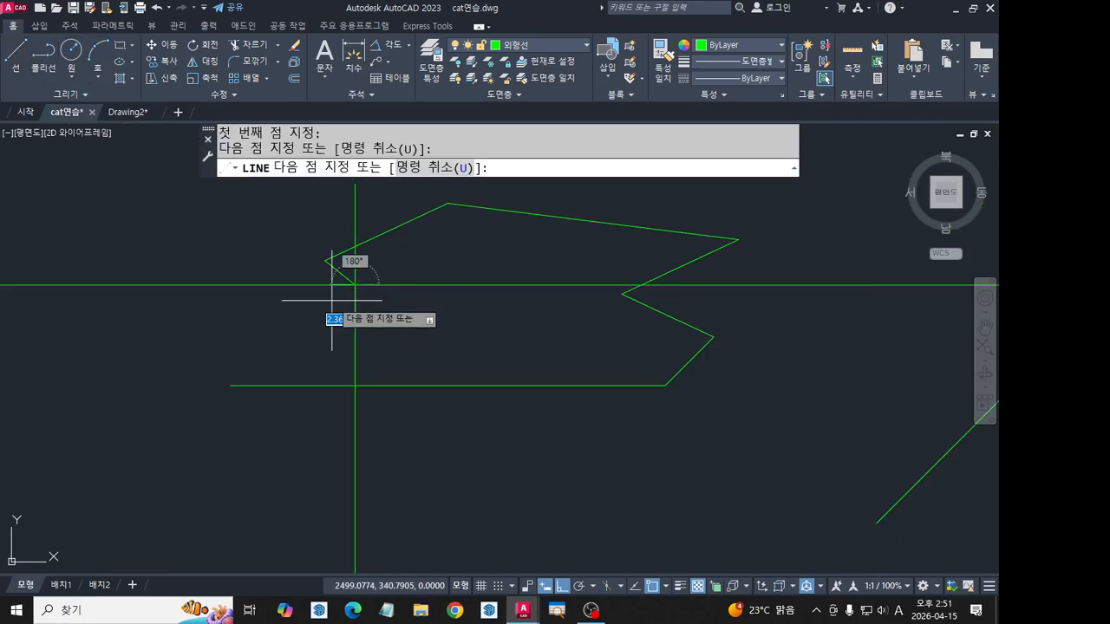
{"action": "left_click", "coordinate": [230, 385]}
{"action": "key", "text": "space"}
Erase the two vertical projection lines and the horizontal projection line crossing the top view.
{"action": "scroll", "coordinate": [456, 410], "scroll_direction": "down", "scroll_amount": 4}
{"action": "left_click", "coordinate": [737, 465]}
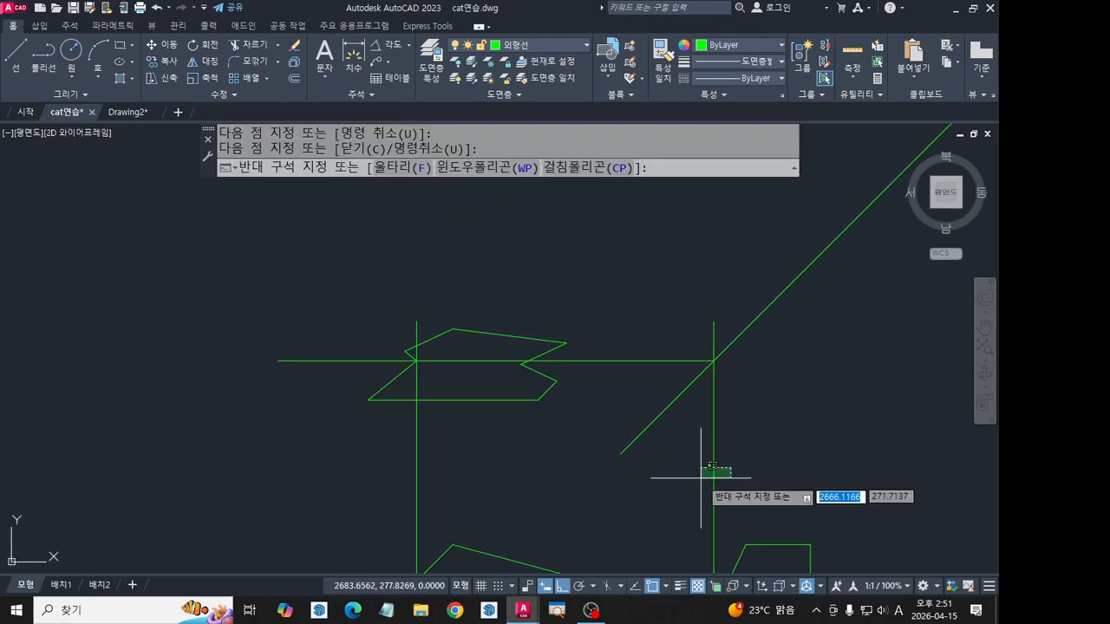
{"action": "left_click", "coordinate": [694, 479]}
{"action": "key", "text": "Delete"}
{"action": "left_click", "coordinate": [624, 361]}
{"action": "key", "text": "Delete"}
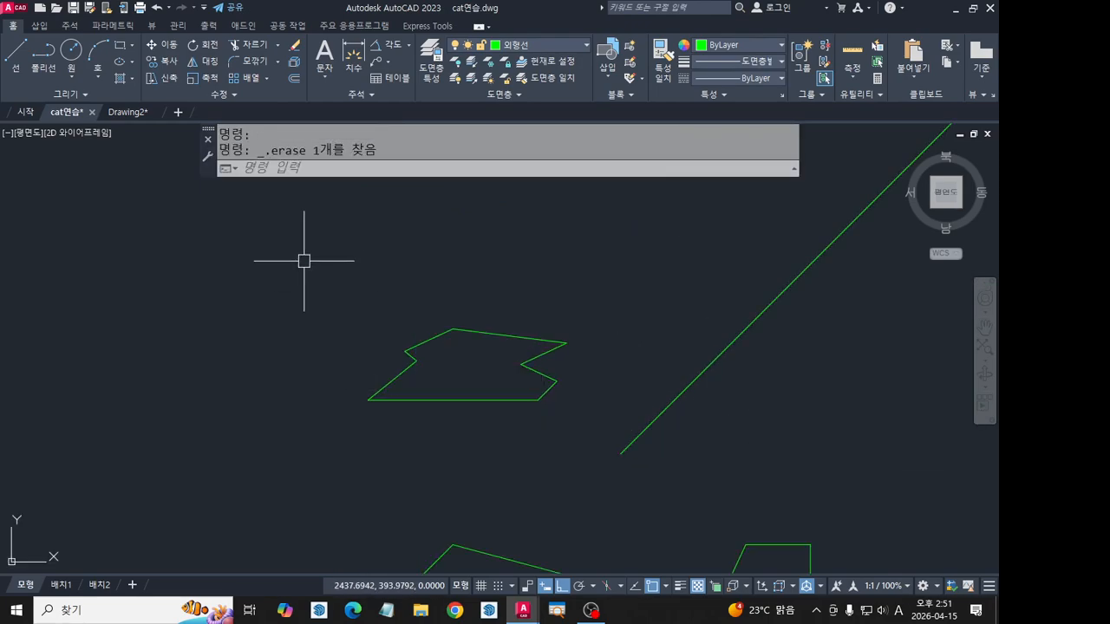
Switch to Drawing2 and orbit the 3D solid to examine it from above.
{"action": "left_click", "coordinate": [129, 109]}
{"action": "mouse_move", "coordinate": [466, 344]}
{"action": "middle_mouse_down", "text": "shift"}
{"action": "mouse_move", "coordinate": [527, 460]}
{"action": "mouse_move", "coordinate": [526, 525]}
{"action": "mouse_move", "coordinate": [358, 398]}
{"action": "mouse_move", "coordinate": [377, 372]}
{"action": "mouse_move", "coordinate": [754, 344]}
{"action": "mouse_move", "coordinate": [696, 261]}
{"action": "middle_mouse_up", "text": "shift"}
{"action": "middle_click_drag", "start_coordinate": [445, 237], "coordinate": [602, 421], "text": "shift"}
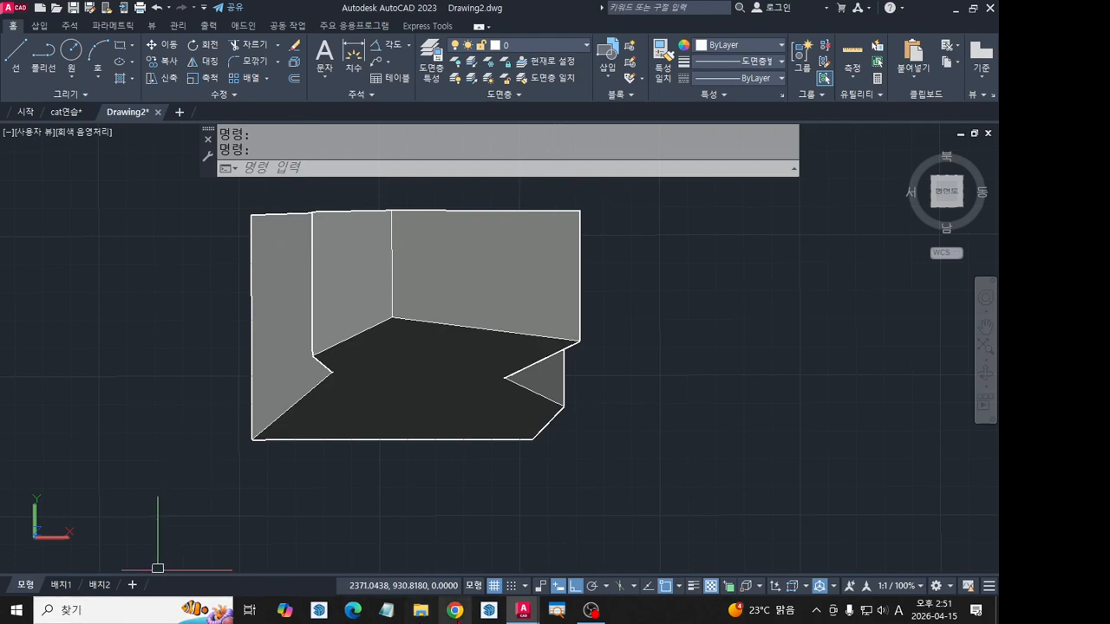
In the cat연습 drawing, draw a vertical projection line from the right view's upper-right corner up past the diagonal.
{"action": "left_click", "coordinate": [65, 112]}
{"action": "left_click", "coordinate": [17, 53]}
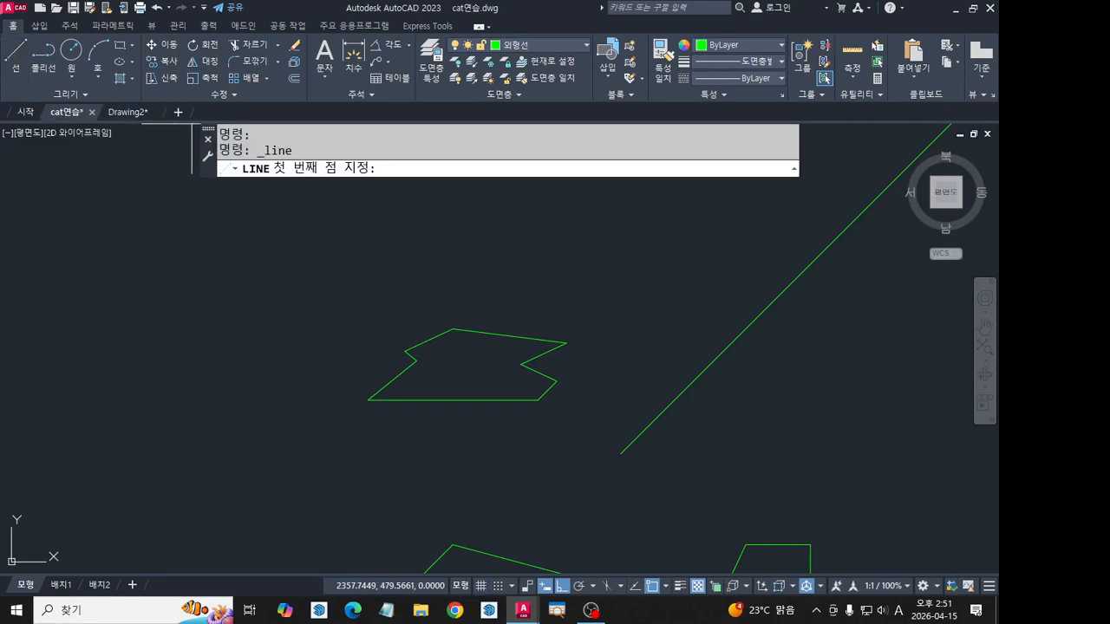
{"action": "left_click", "coordinate": [630, 425]}
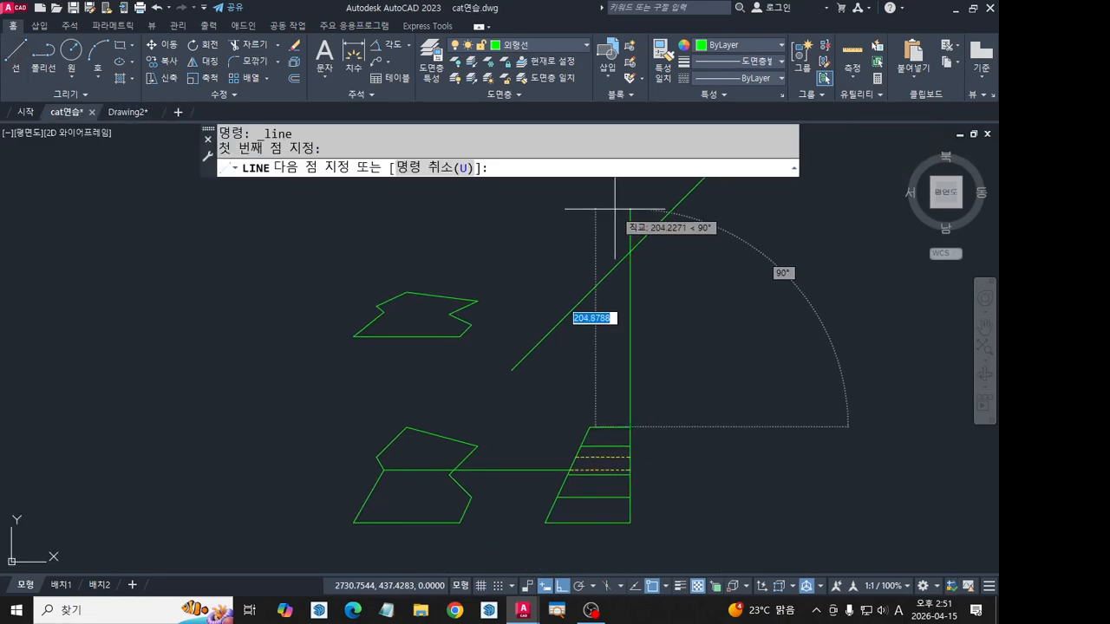
{"action": "left_click", "coordinate": [630, 209]}
{"action": "key", "text": "Return"}
Draw a horizontal line from the new projection line's intersection with the diagonal, extending over and past the top view.
{"action": "key", "text": "Return"}
{"action": "left_click", "coordinate": [632, 251]}
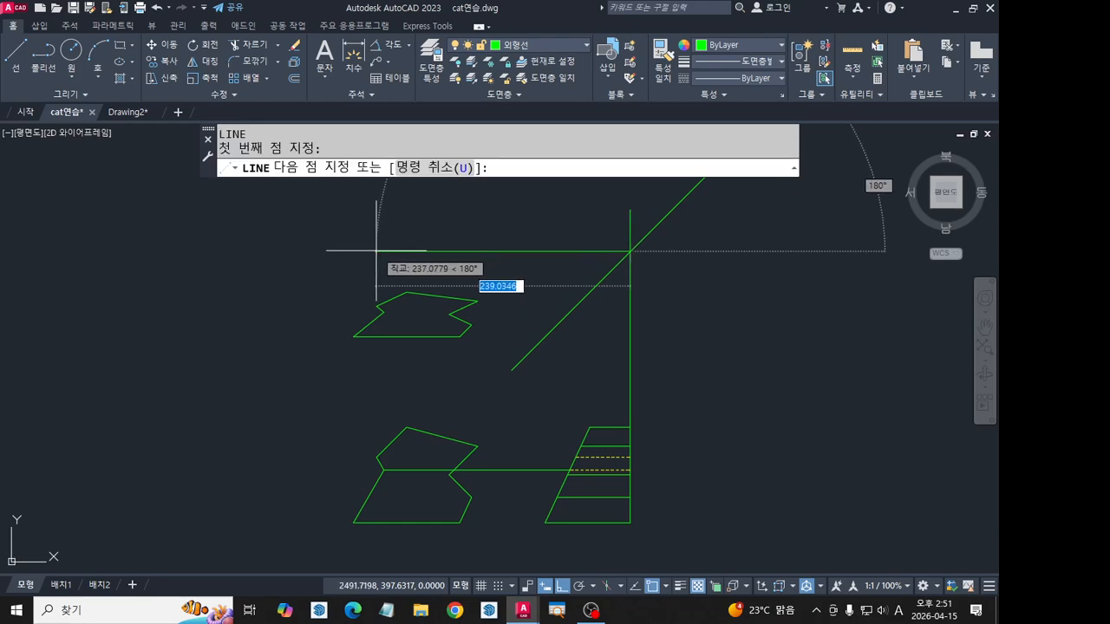
{"action": "left_click", "coordinate": [286, 252]}
{"action": "key", "text": "Return"}
Erase the horizontal line between the front and right views and the vertical projection line above the right view.
{"action": "left_click", "coordinate": [520, 470]}
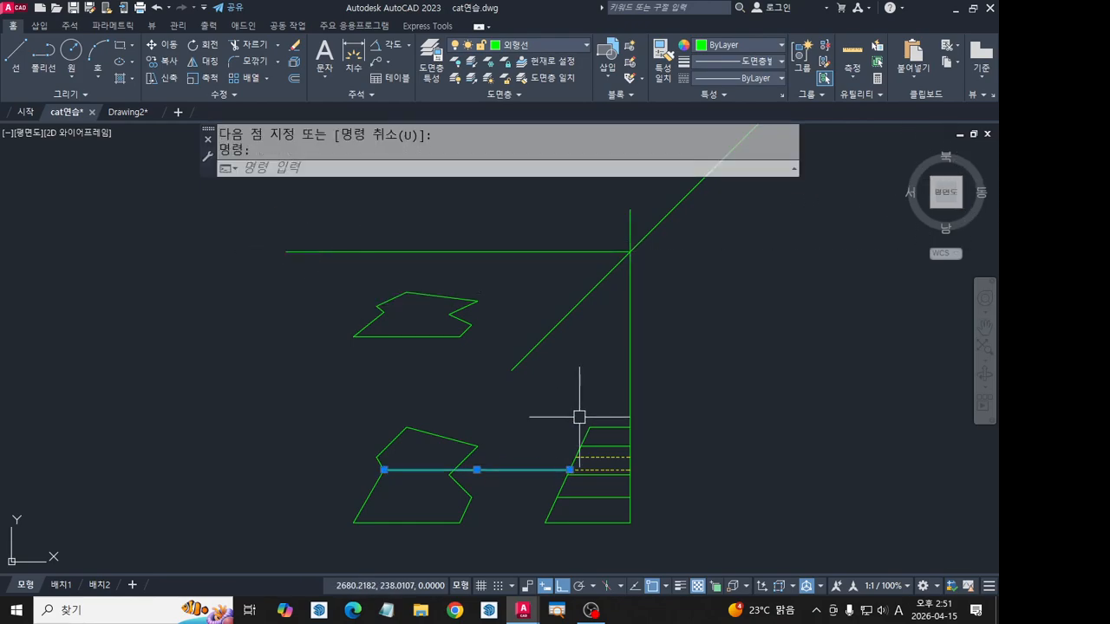
{"action": "left_click", "coordinate": [628, 382]}
{"action": "key", "text": "Delete"}
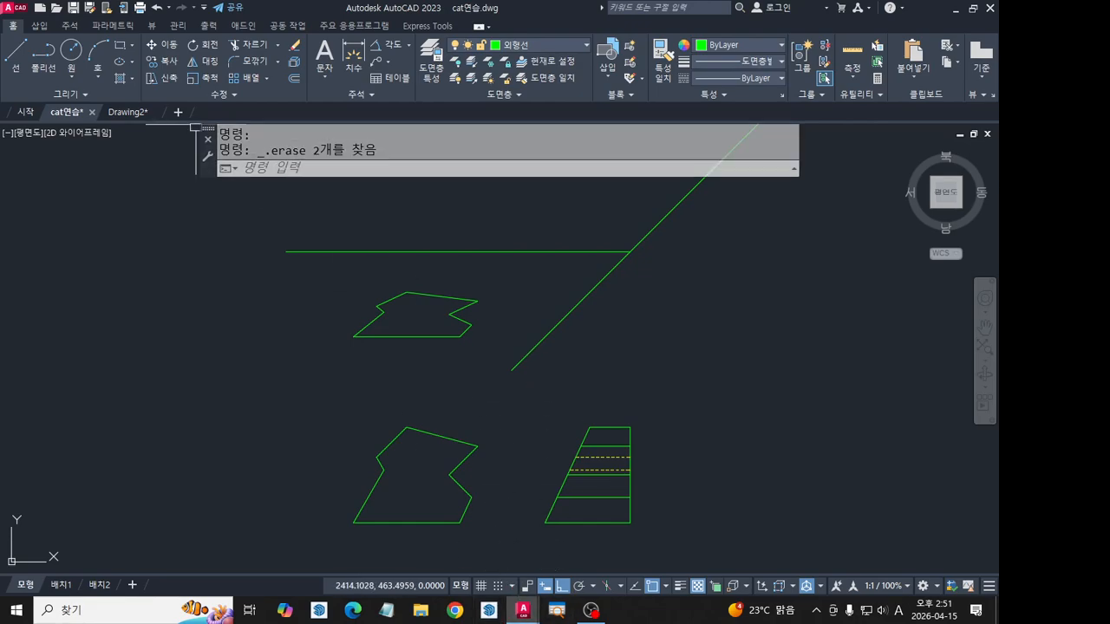
Compare the 3D solid in Drawing2 with the top view in the cat연습 drawing.
{"action": "left_click", "coordinate": [124, 112]}
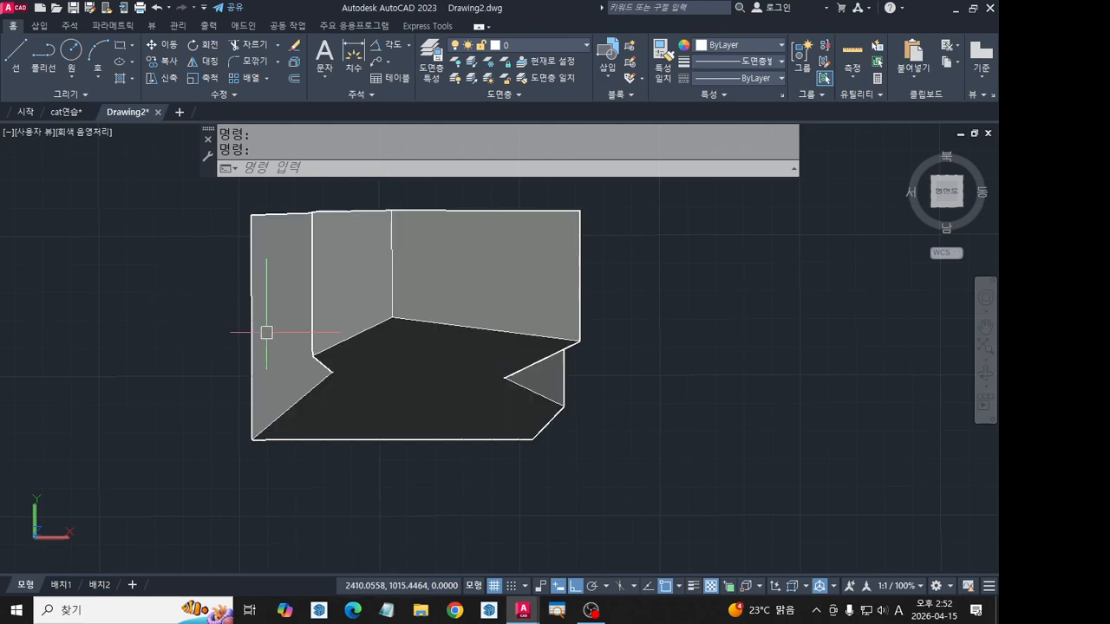
{"action": "left_click", "coordinate": [66, 111]}
{"action": "middle_click_drag", "start_coordinate": [495, 379], "coordinate": [523, 351]}
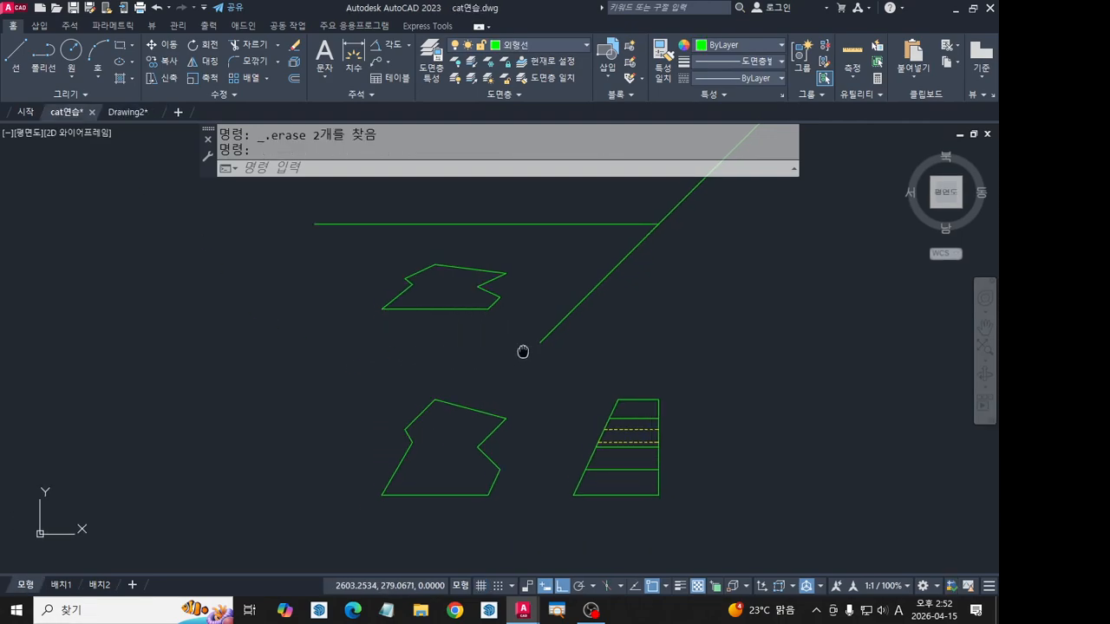
{"action": "scroll", "coordinate": [413, 290], "scroll_direction": "up", "scroll_amount": 2}
{"action": "scroll", "coordinate": [387, 284], "scroll_direction": "down", "scroll_amount": 2}
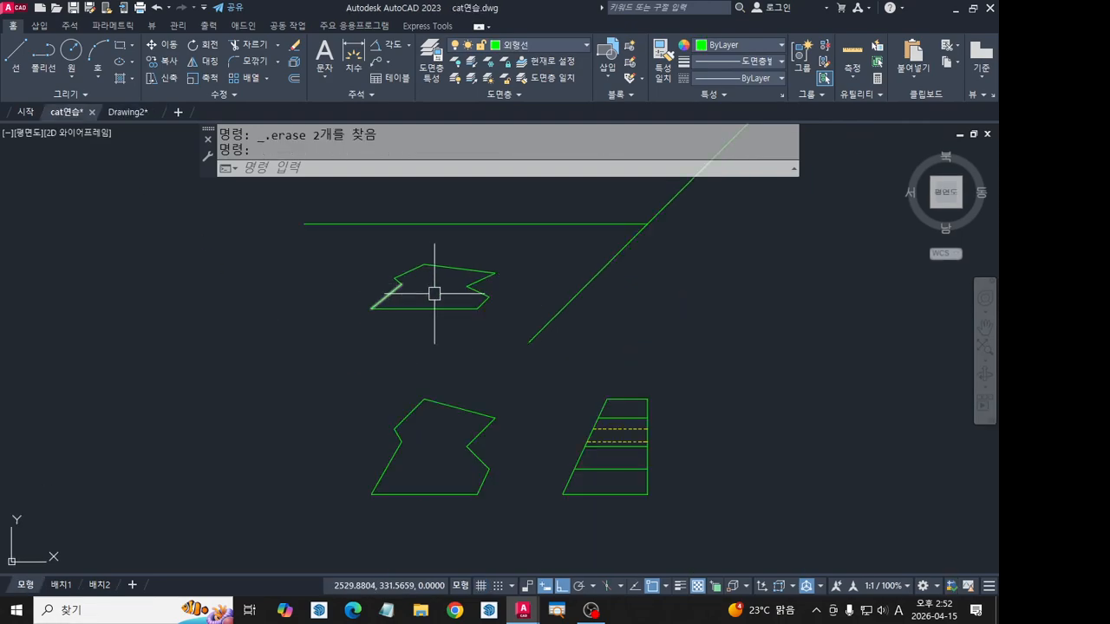
{"action": "middle_click_drag", "start_coordinate": [455, 303], "coordinate": [455, 359]}
{"action": "scroll", "coordinate": [481, 357], "scroll_direction": "up", "scroll_amount": 2}
{"action": "middle_click_drag", "start_coordinate": [540, 362], "coordinate": [566, 418]}
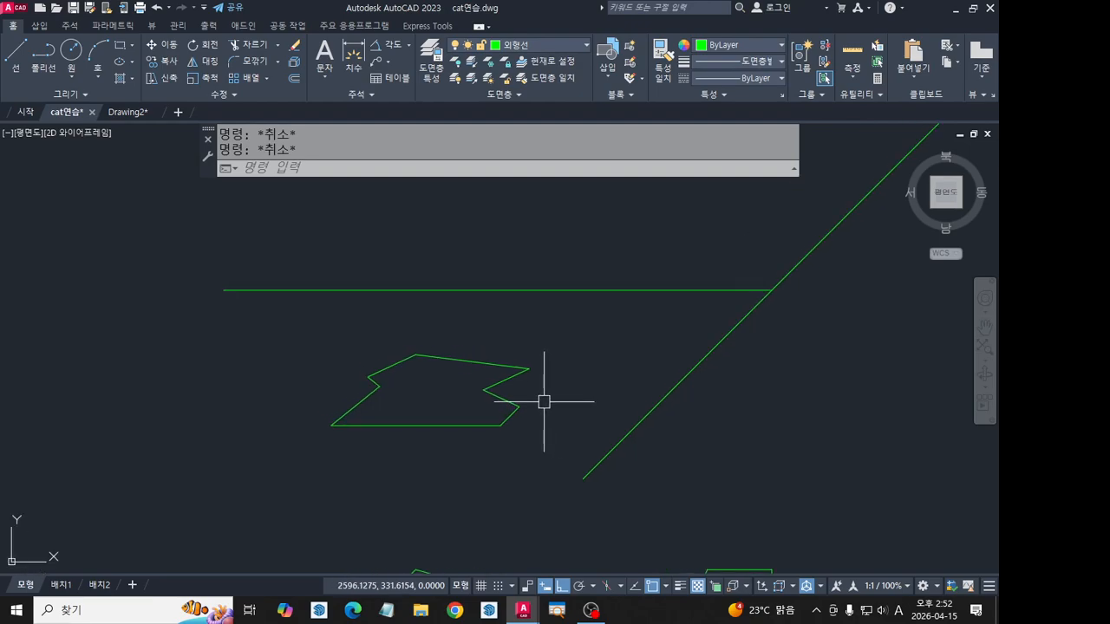
Offset the top view's upper-left slanted edge outward by 38.
{"action": "type", "text": "o"}
{"action": "key", "text": "Return"}
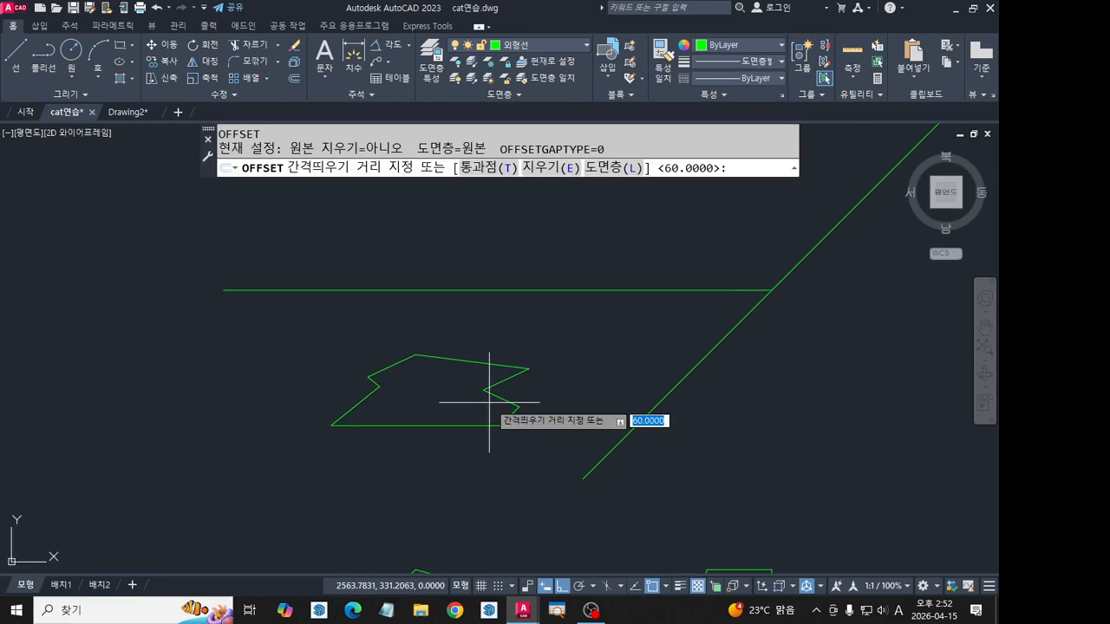
{"action": "type", "text": "38"}
{"action": "key", "text": "Return"}
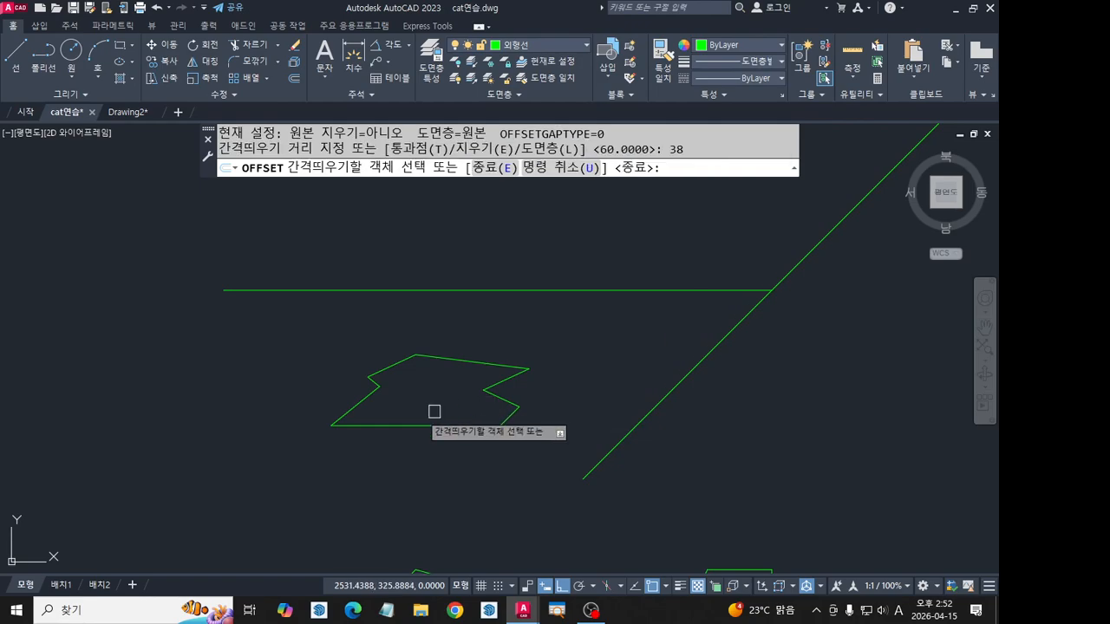
{"action": "scroll", "coordinate": [382, 368], "scroll_direction": "up", "scroll_amount": 2}
{"action": "left_click", "coordinate": [402, 364]}
{"action": "left_click", "coordinate": [350, 307]}
{"action": "key", "text": "Return"}
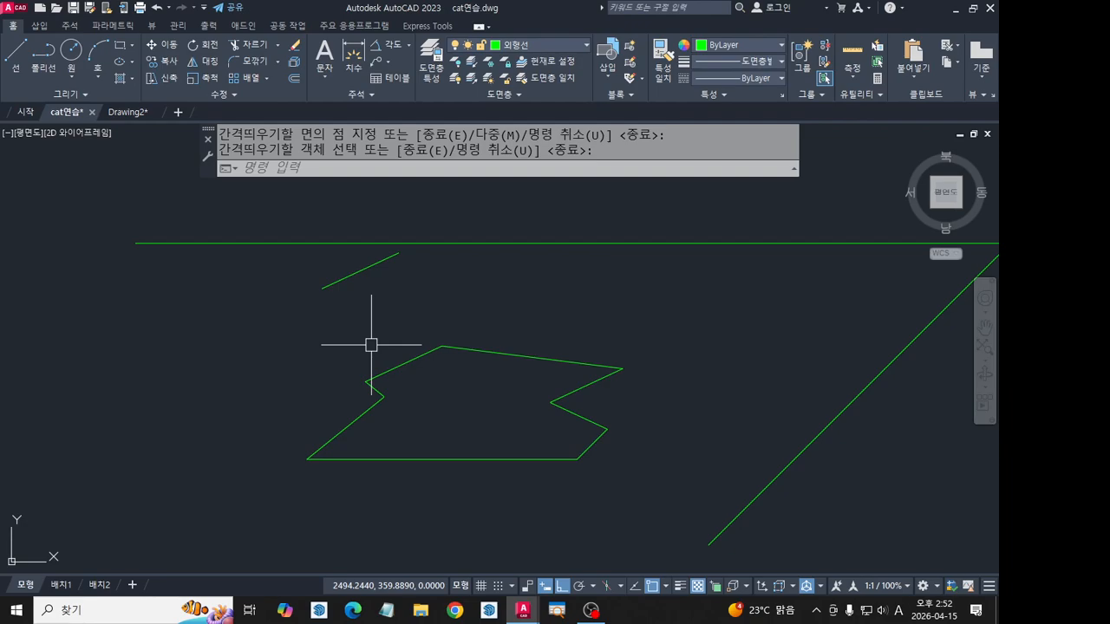
Fillet the offset slanted line with the long horizontal line above the top view to join them at a sharp corner.
{"action": "type", "text": "f"}
{"action": "key", "text": "Return"}
{"action": "left_click", "coordinate": [382, 260]}
{"action": "left_click", "coordinate": [471, 244]}
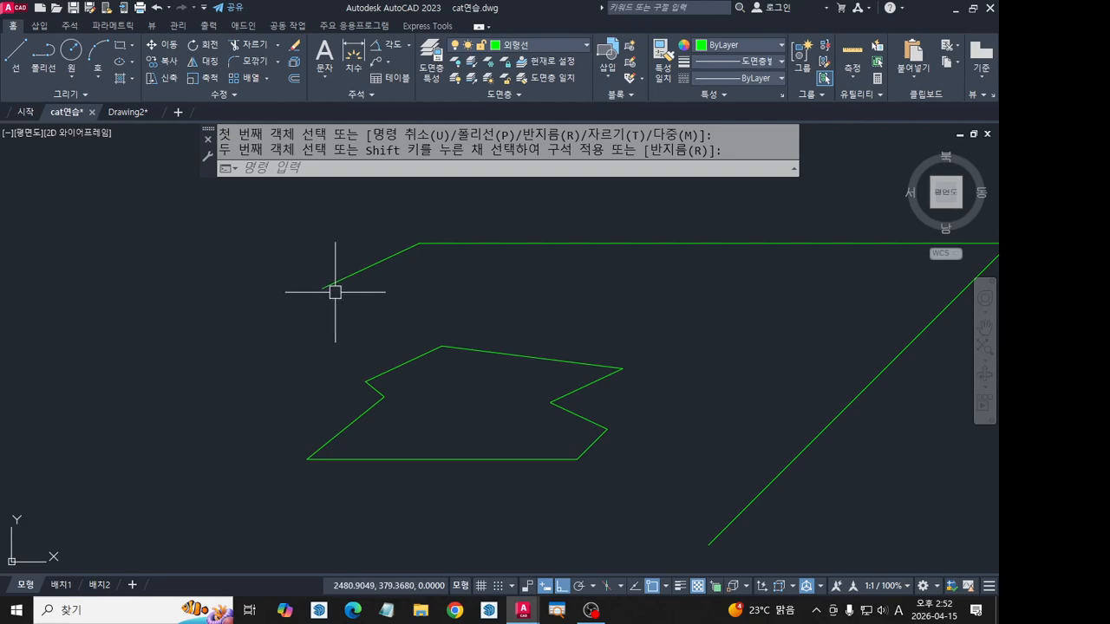
Copy the offset slanted line and the top view's bottom edge, and paste them beside the 3D solid in Drawing2.
{"action": "left_click", "coordinate": [342, 282]}
{"action": "left_click", "coordinate": [381, 457]}
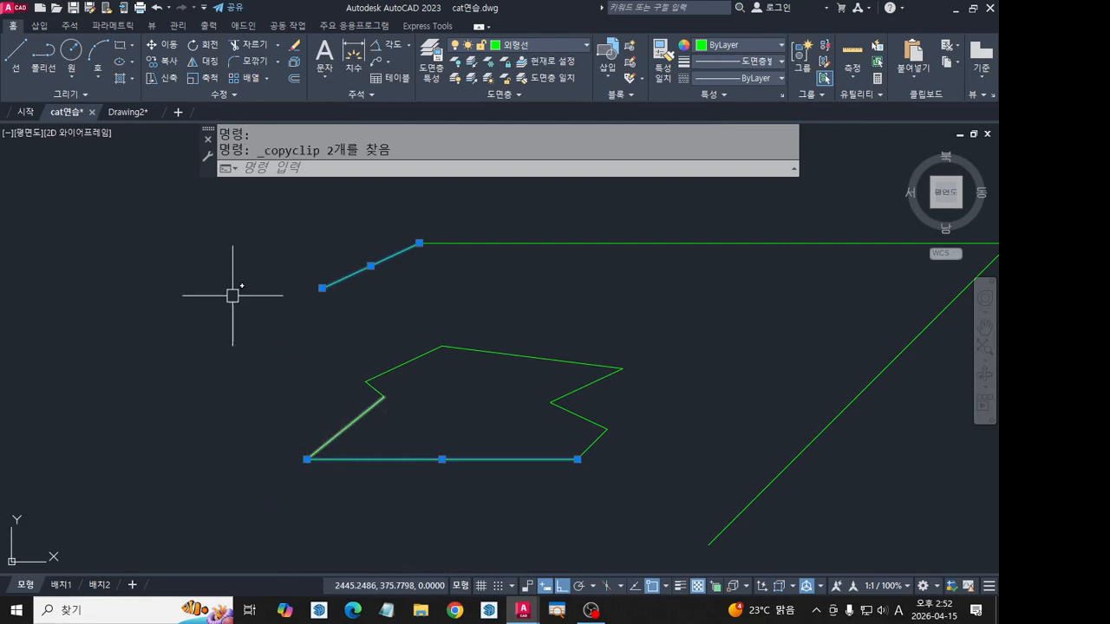
{"action": "left_click", "coordinate": [135, 114]}
{"action": "key", "text": "ctrl+v"}
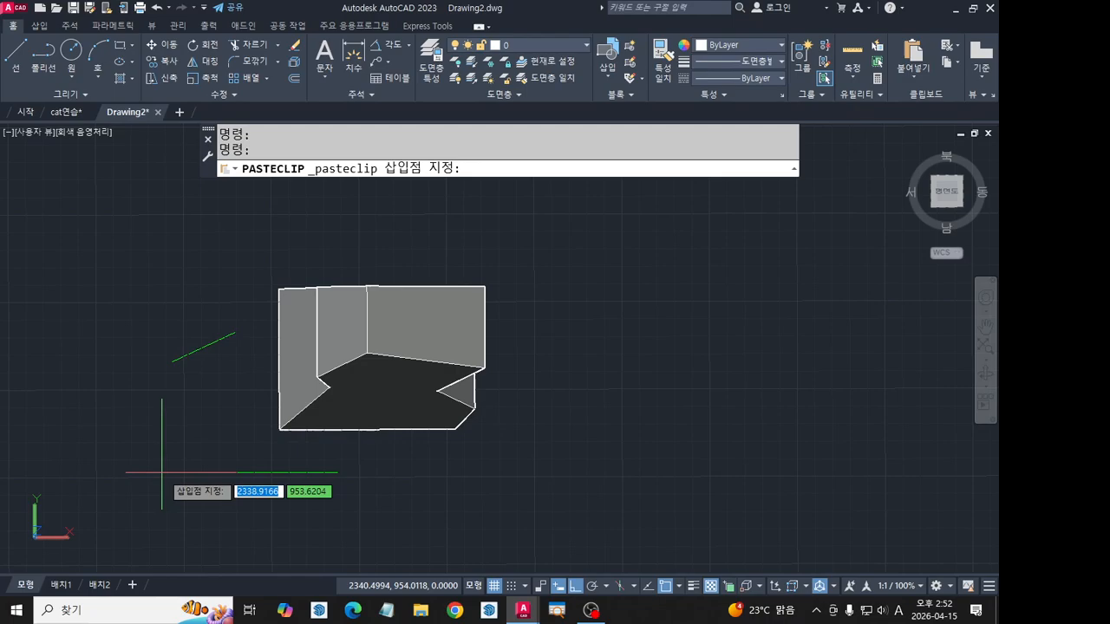
{"action": "key", "text": "Escape"}
{"action": "middle_click_drag", "start_coordinate": [161, 483], "coordinate": [224, 498]}
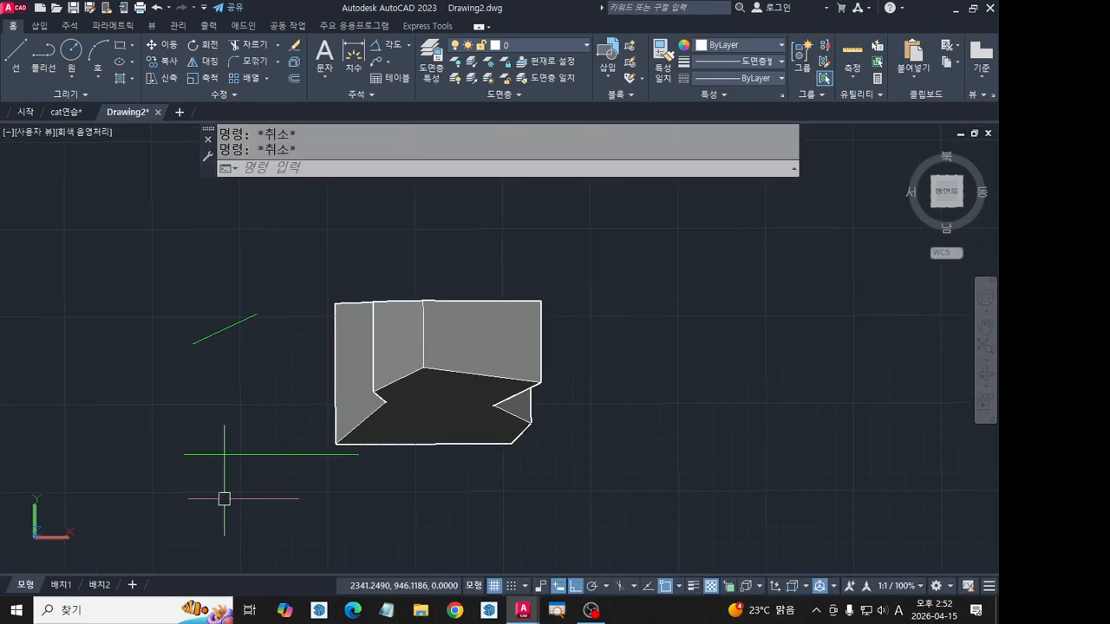
Move both pasted lines by the left endpoint of the horizontal line onto the solid's lower-left corner.
{"action": "type", "text": "m"}
{"action": "key", "text": "Return"}
{"action": "left_click", "coordinate": [240, 483]}
{"action": "left_click", "coordinate": [139, 242]}
{"action": "key", "text": "Return"}
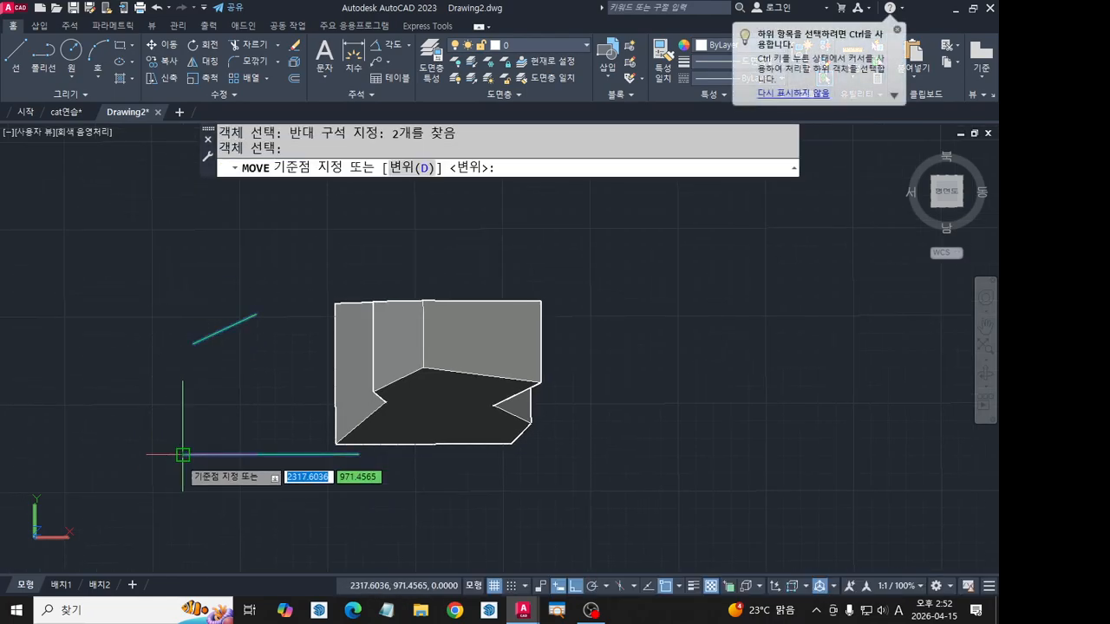
{"action": "left_click", "coordinate": [182, 455]}
Slice the solid through the pasted slanted line's two endpoints, keeping the main body side.
{"action": "middle_click_drag", "start_coordinate": [407, 483], "coordinate": [516, 252], "text": "shift"}
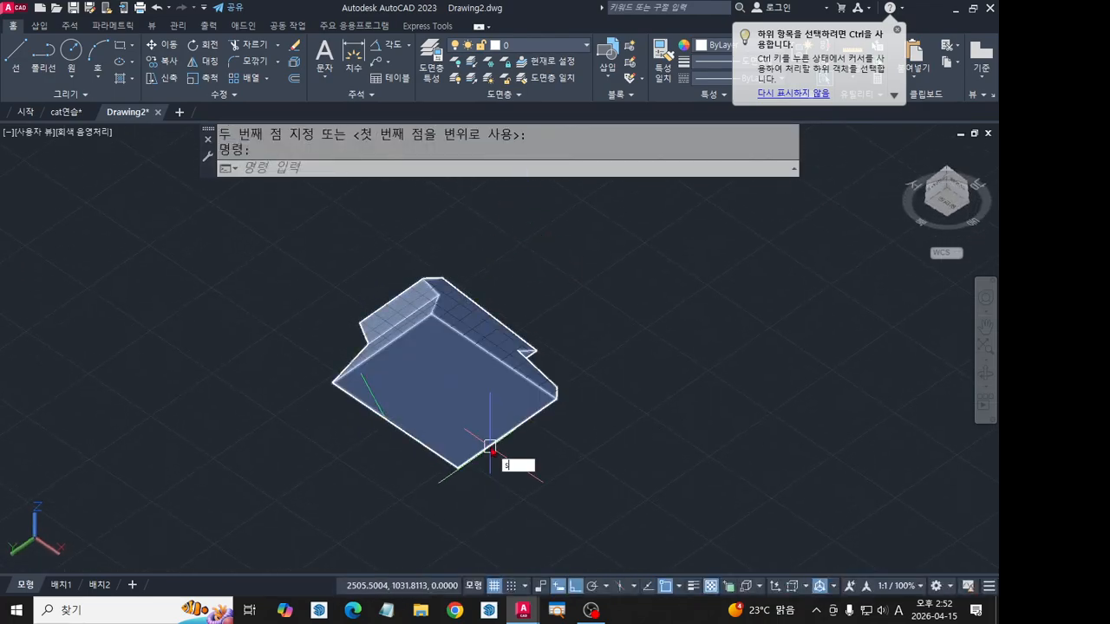
{"action": "type", "text": "l"}
{"action": "key", "text": "Return"}
{"action": "left_click", "coordinate": [376, 390]}
{"action": "key", "text": "Return"}
{"action": "scroll", "coordinate": [380, 425], "scroll_direction": "up", "scroll_amount": 2}
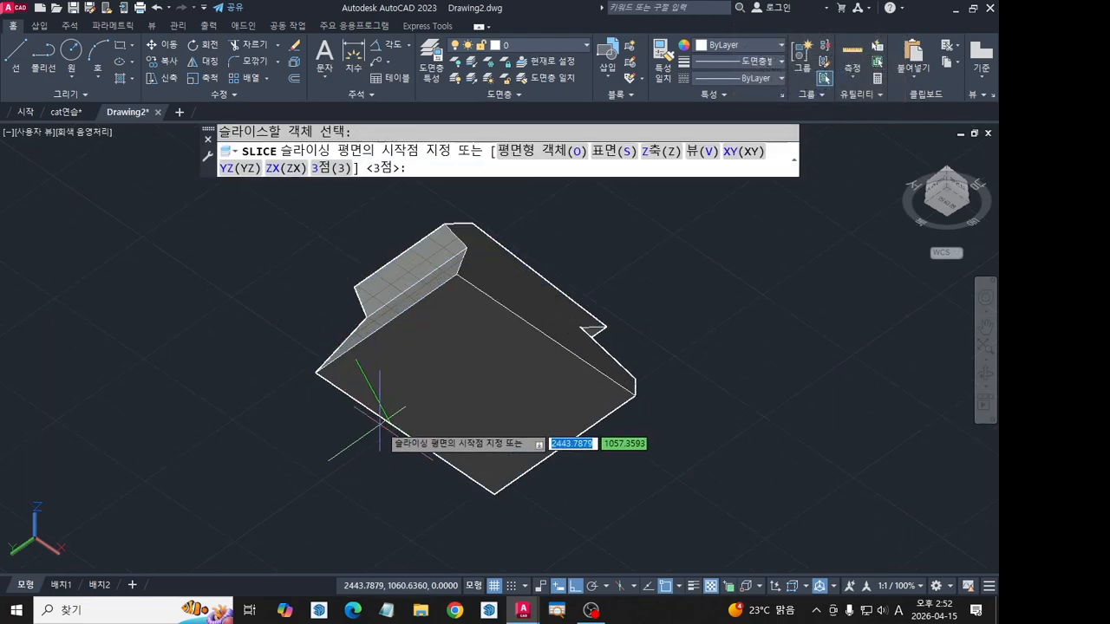
{"action": "left_click", "coordinate": [391, 424]}
{"action": "left_click", "coordinate": [356, 361]}
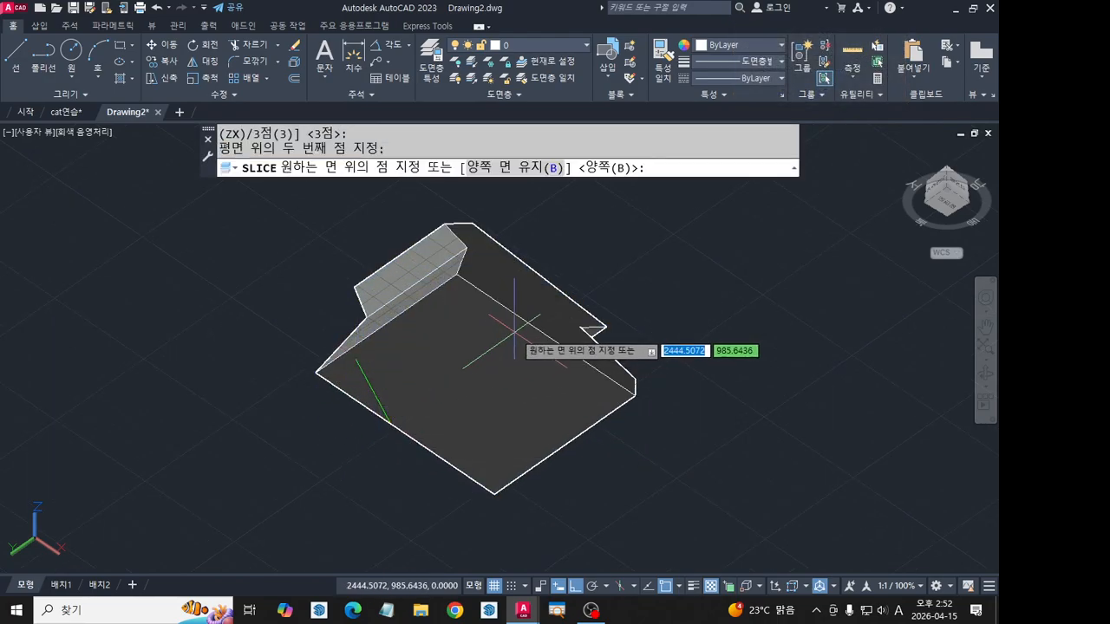
{"action": "left_click", "coordinate": [514, 332]}
Inspect the sliced solid from several angles and set it to the plan (top) view.
{"action": "scroll", "coordinate": [469, 390], "scroll_direction": "down", "scroll_amount": 2}
{"action": "middle_click_drag", "start_coordinate": [471, 367], "coordinate": [495, 471], "text": "shift"}
{"action": "middle_click_drag", "start_coordinate": [522, 309], "coordinate": [528, 462], "text": "shift"}
{"action": "middle_click_drag", "start_coordinate": [501, 345], "coordinate": [492, 406], "text": "shift"}
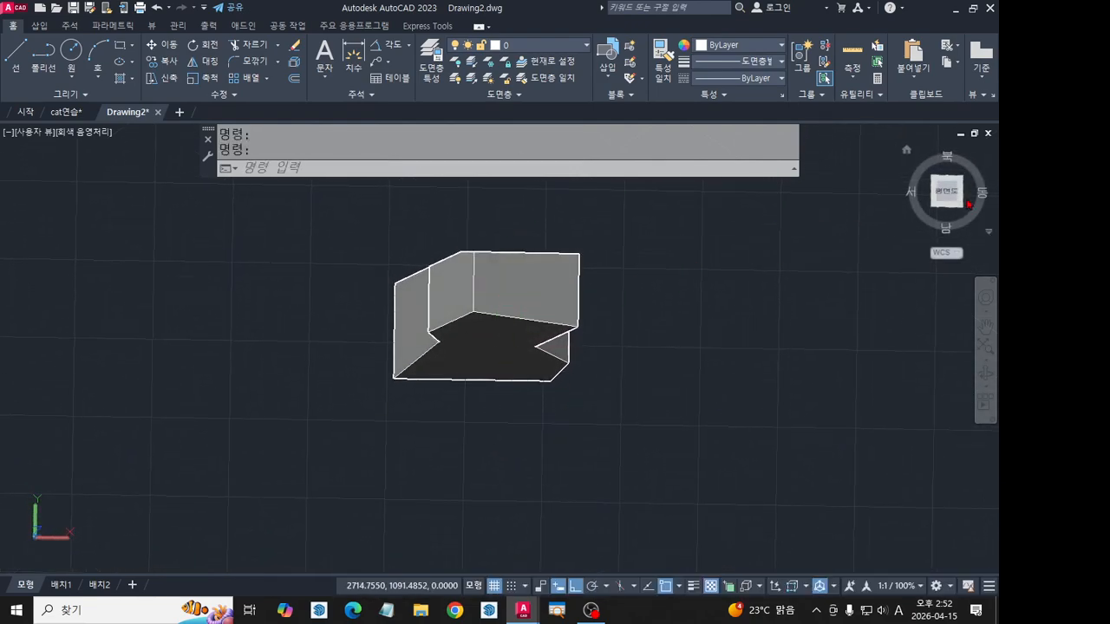
{"action": "left_click", "coordinate": [945, 194]}
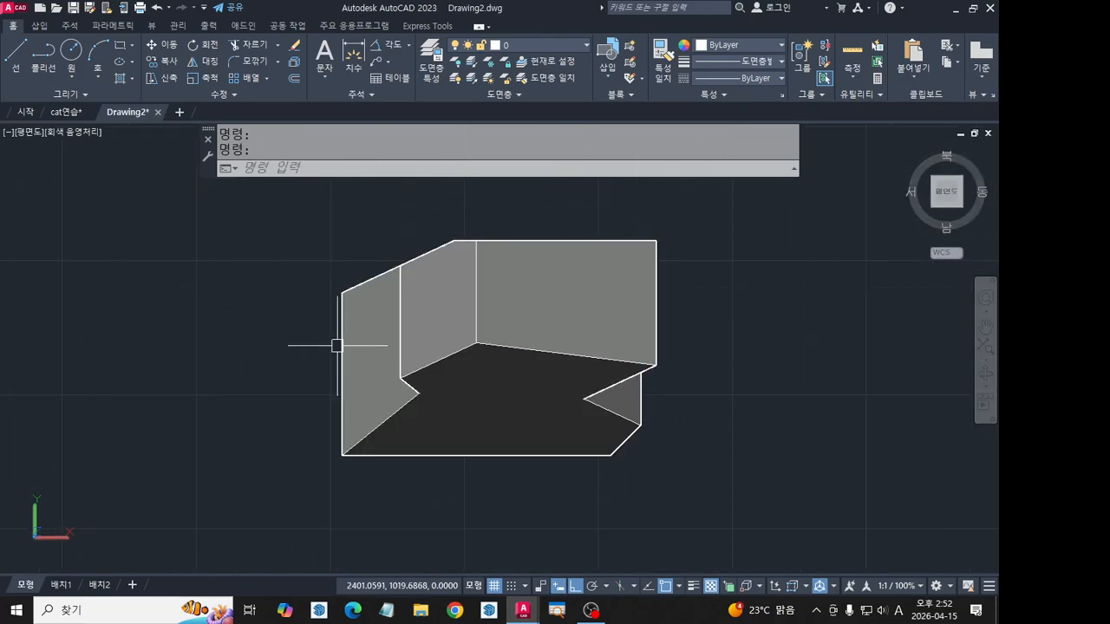
Orbit to the solid's right side and change the visual style to Hidden (숨김).
{"action": "middle_click_drag", "start_coordinate": [448, 429], "coordinate": [580, 275], "text": "shift"}
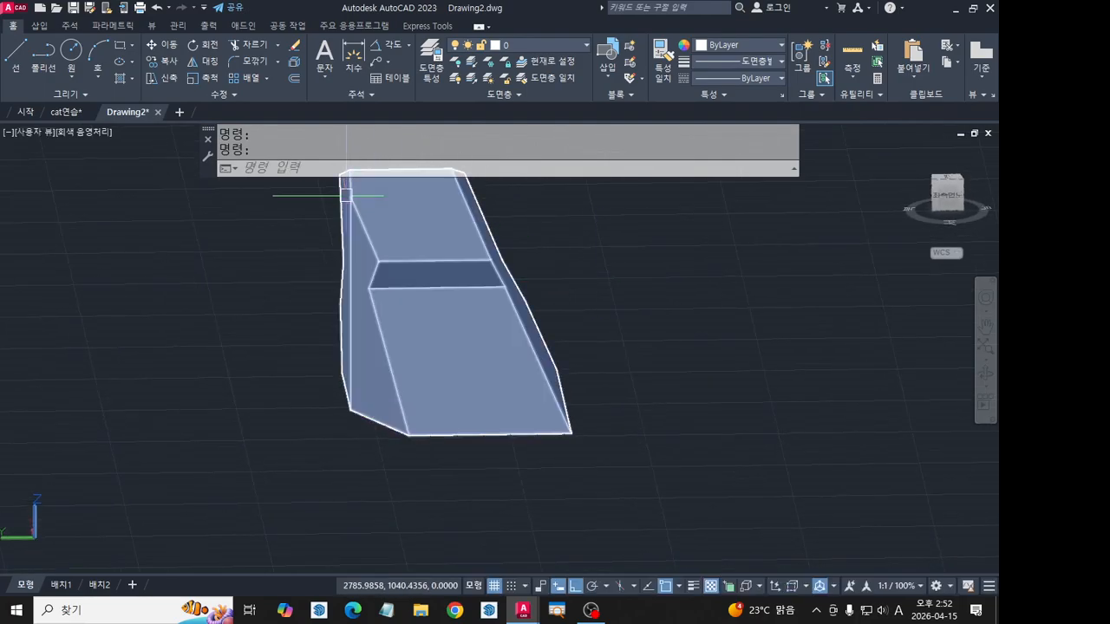
{"action": "middle_click_drag", "start_coordinate": [429, 428], "coordinate": [239, 387], "text": "shift"}
{"action": "left_click", "coordinate": [88, 135]}
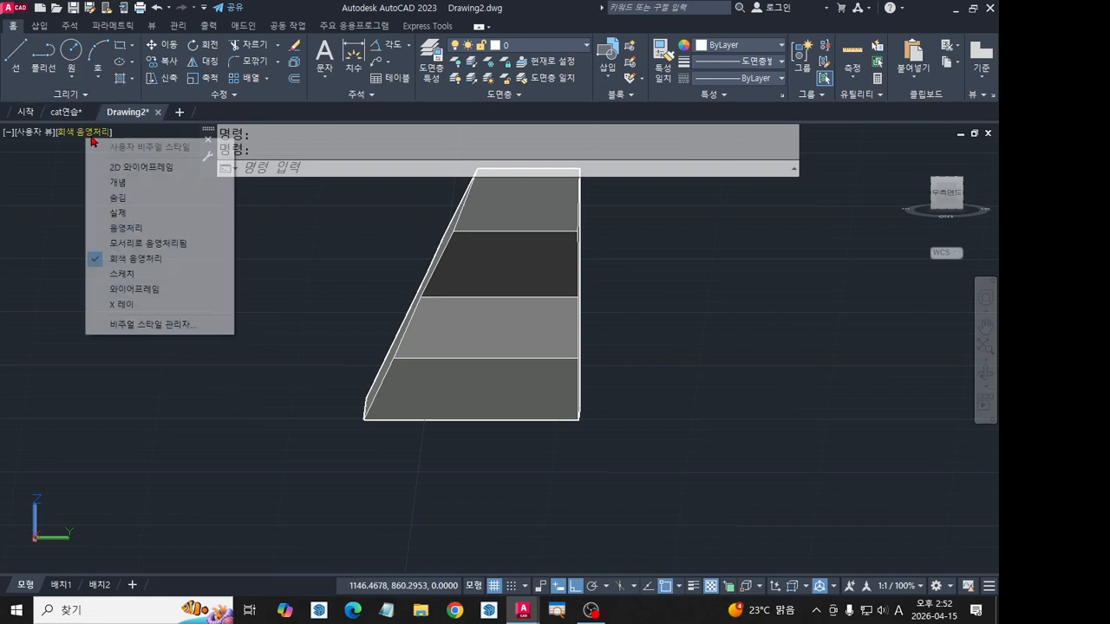
{"action": "left_click", "coordinate": [111, 196]}
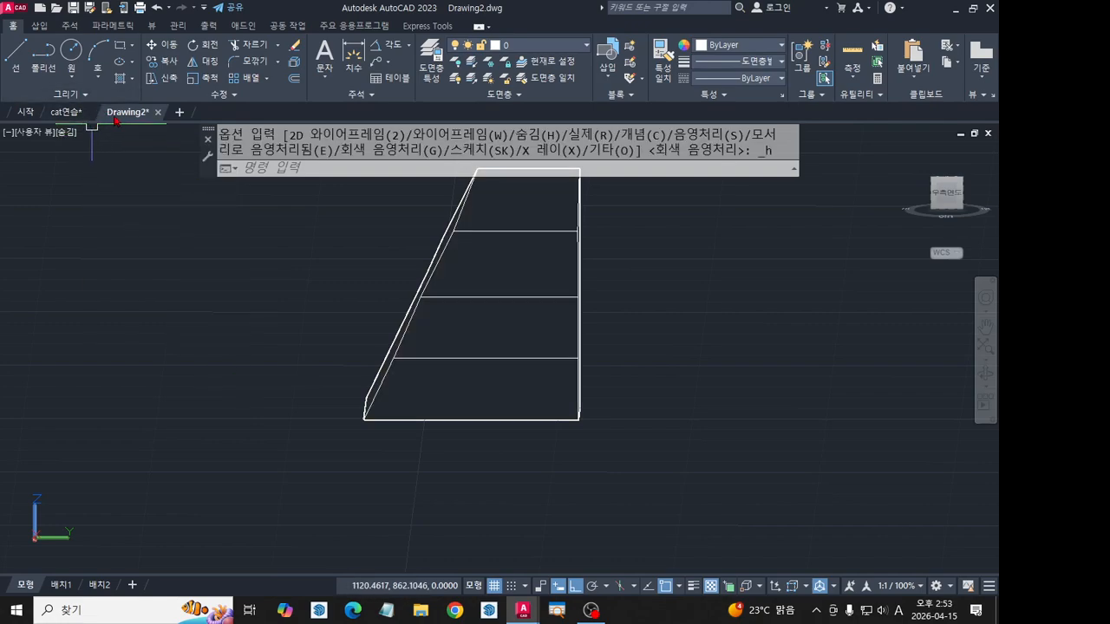
Change the visual style to X-ray (X 레이) and examine the solid's hidden edges around its right side.
{"action": "left_click", "coordinate": [71, 132]}
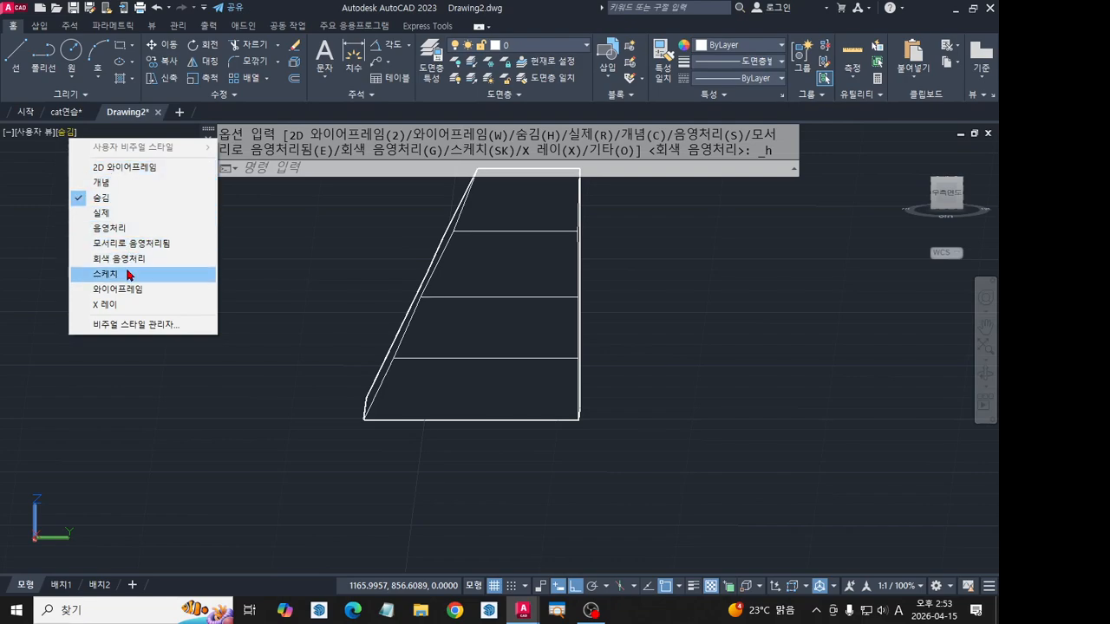
{"action": "left_click", "coordinate": [104, 304]}
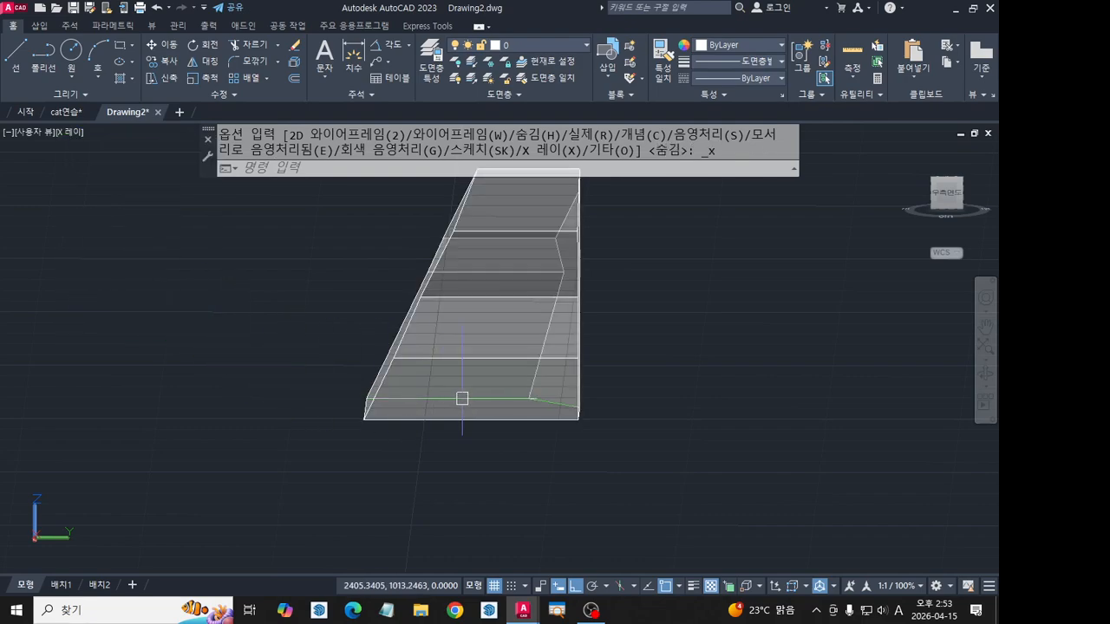
{"action": "middle_click_drag", "start_coordinate": [608, 406], "coordinate": [590, 424], "text": "shift"}
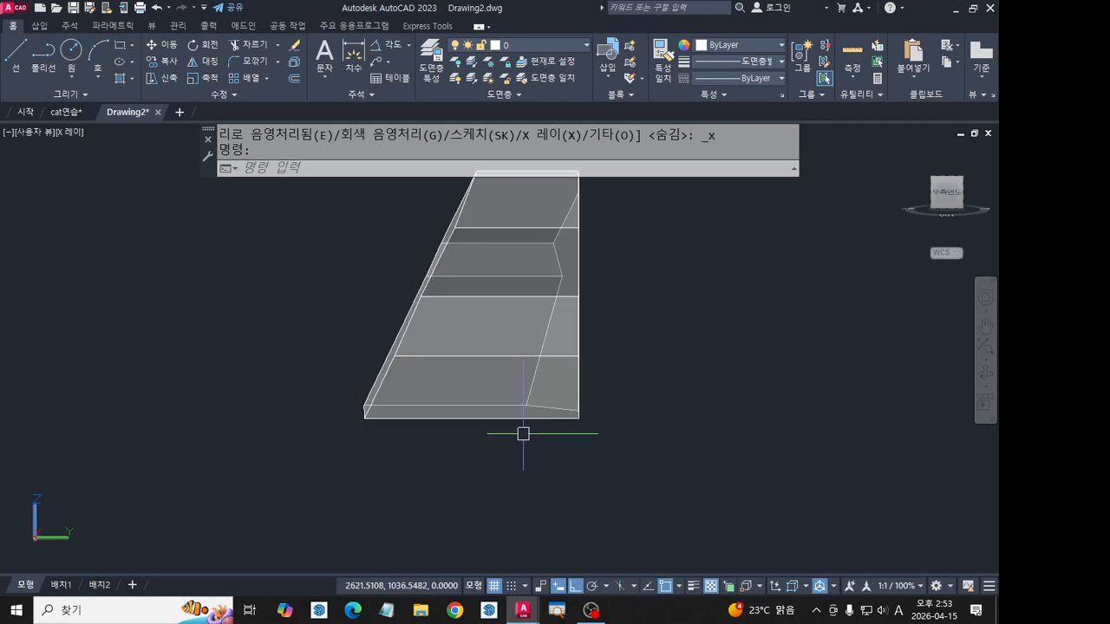
{"action": "middle_click_drag", "start_coordinate": [580, 483], "coordinate": [582, 472], "text": "shift"}
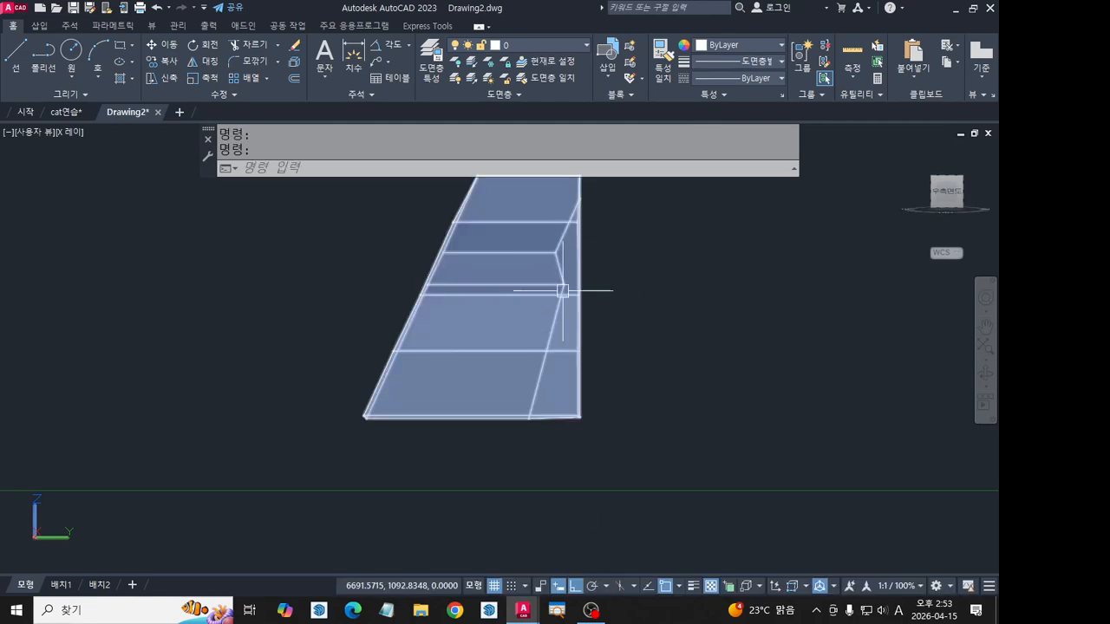
{"action": "middle_click_drag", "start_coordinate": [587, 292], "coordinate": [515, 391], "text": "shift"}
In the cat연습 drawing, draw vertical lines upward from the top view's rightmost corner, about 51 units long, and from its lower-left corner.
{"action": "left_click", "coordinate": [65, 112]}
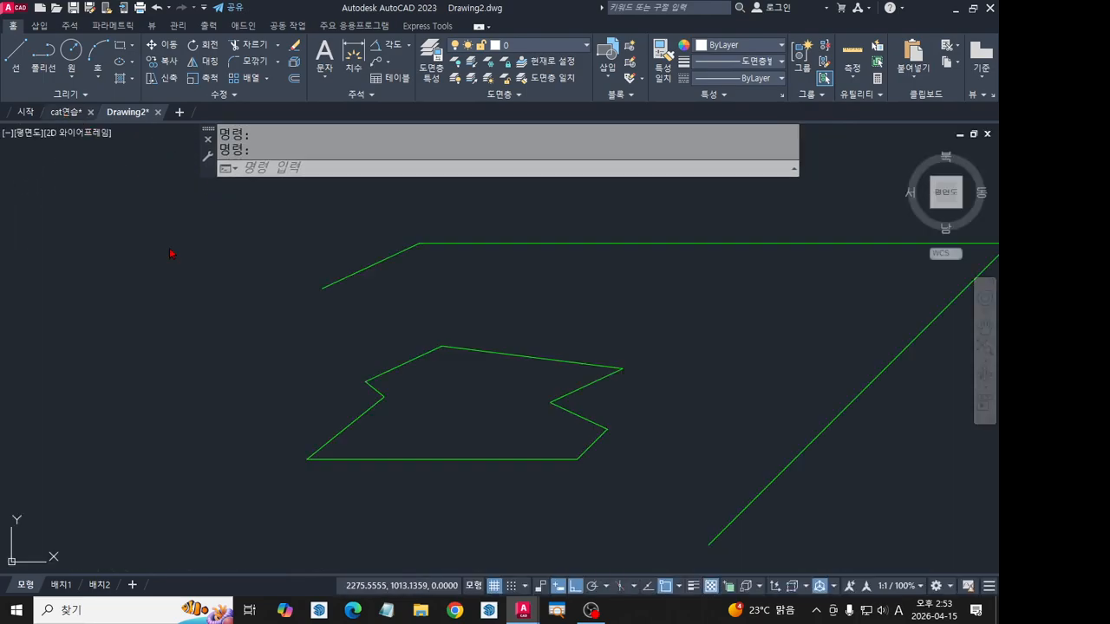
{"action": "key", "text": "ctrl+c"}
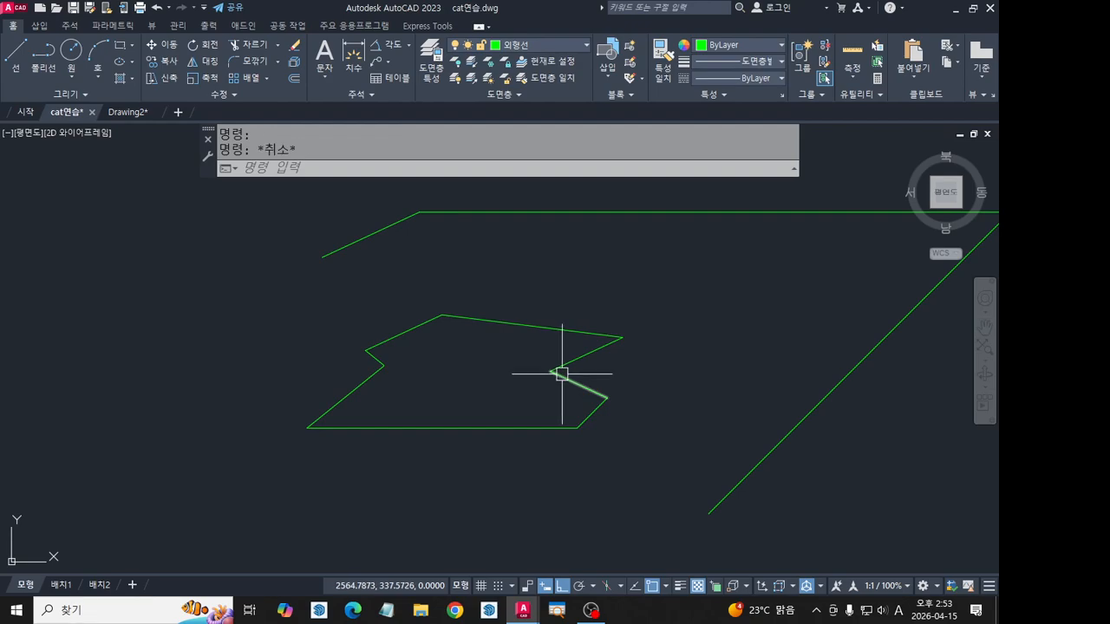
{"action": "type", "text": "l"}
{"action": "key", "text": "Return"}
{"action": "left_click", "coordinate": [623, 337]}
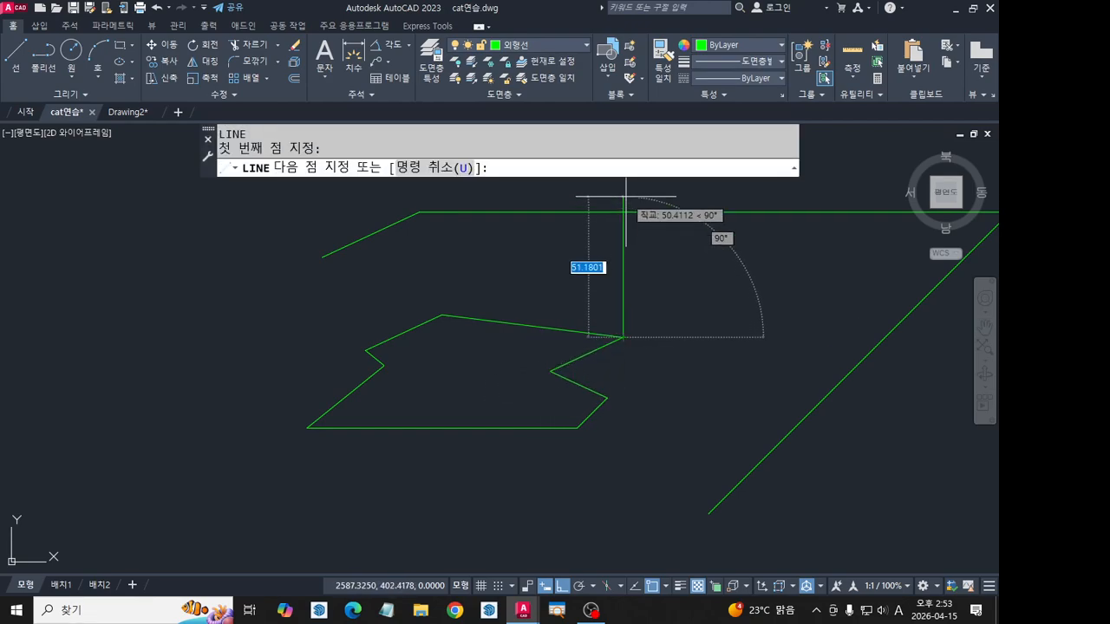
{"action": "left_click", "coordinate": [607, 206]}
{"action": "key", "text": "Return"}
{"action": "key", "text": "Return"}
{"action": "left_click", "coordinate": [307, 428]}
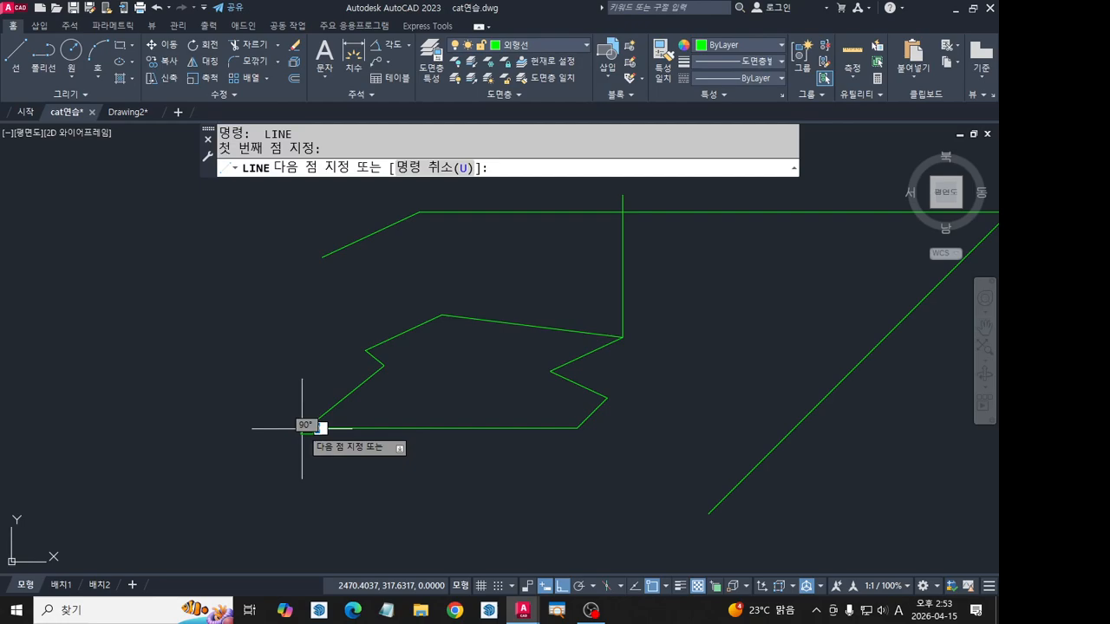
{"action": "left_click", "coordinate": [317, 236]}
{"action": "key", "text": "Return"}
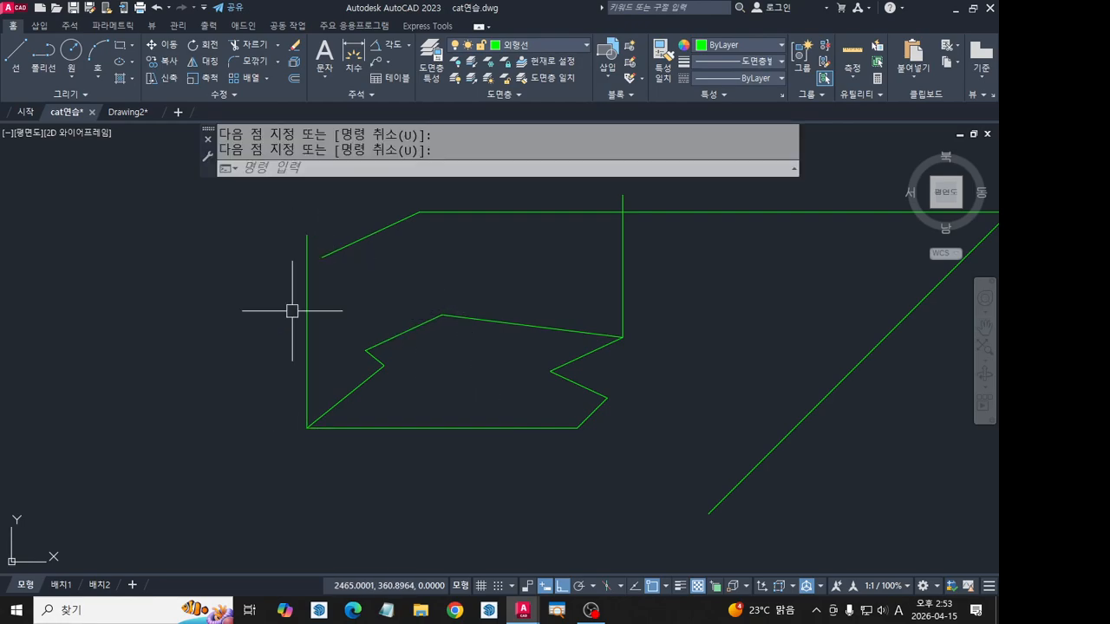
Fillet with radius 0 the slanted line to the left vertical and the top horizontal line to the right vertical.
{"action": "type", "text": "f"}
{"action": "key", "text": "Return"}
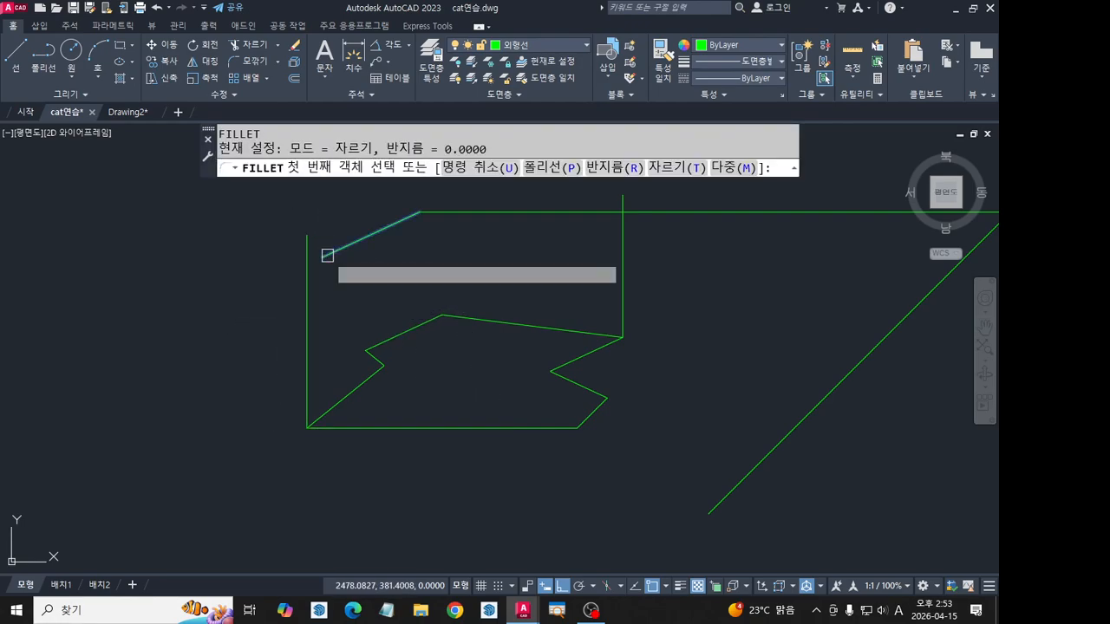
{"action": "left_click", "coordinate": [322, 252]}
{"action": "left_click", "coordinate": [308, 322]}
{"action": "key", "text": "Return"}
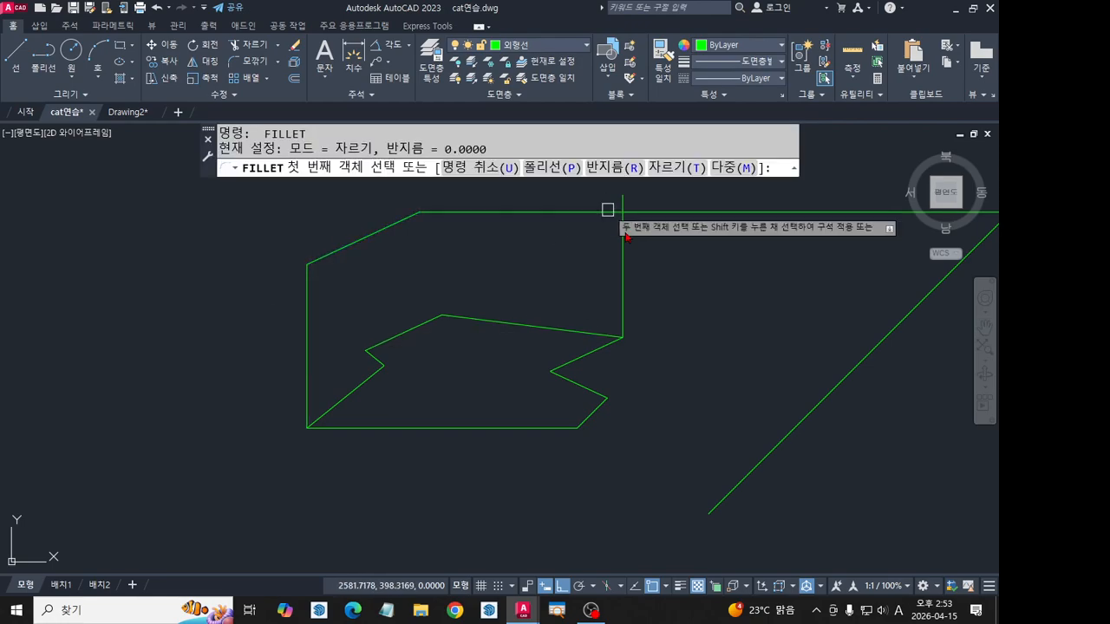
{"action": "left_click", "coordinate": [607, 212]}
{"action": "left_click", "coordinate": [623, 244]}
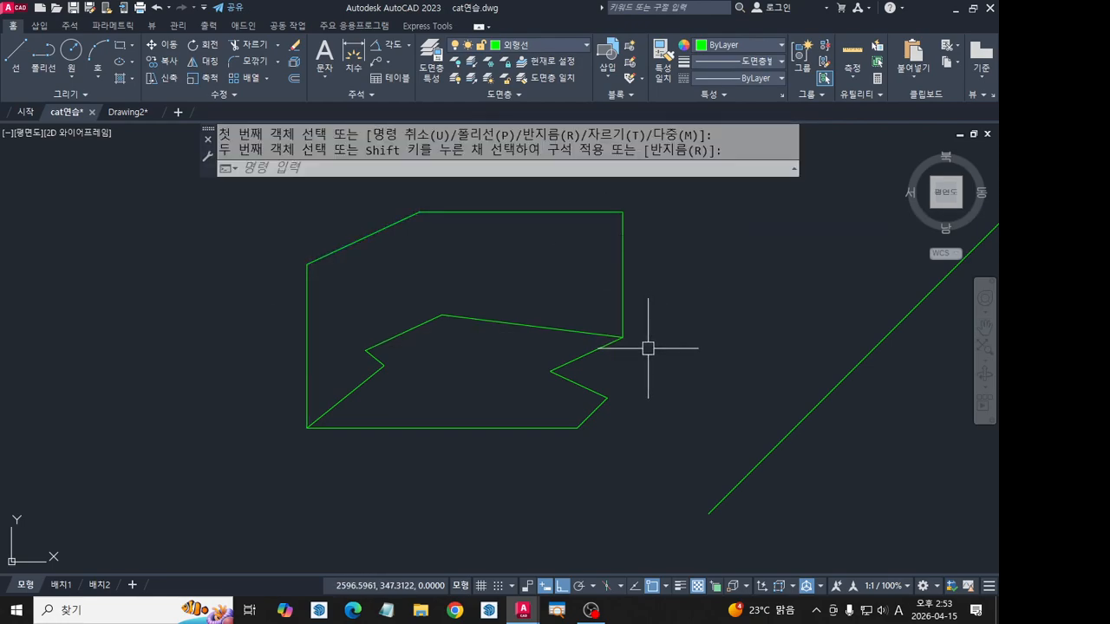
Draw a vertical line from the top view's inner apex to the top edge and trim the excess above it.
{"action": "left_click", "coordinate": [13, 57]}
{"action": "left_click", "coordinate": [442, 315]}
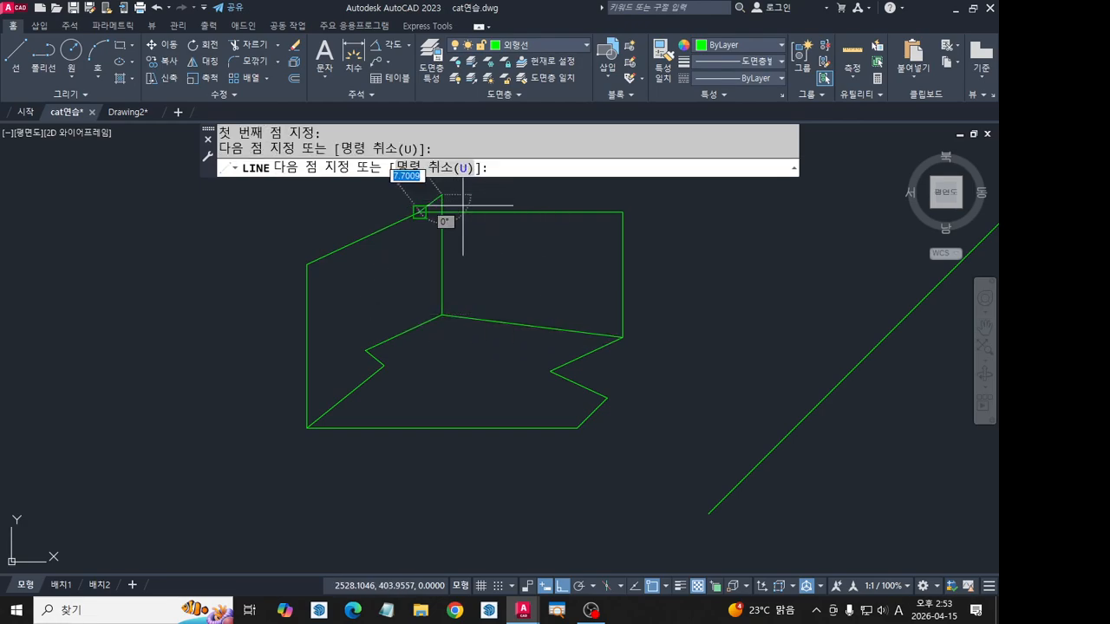
{"action": "left_click", "coordinate": [463, 207]}
{"action": "key", "text": "Return"}
{"action": "key", "text": "Return"}
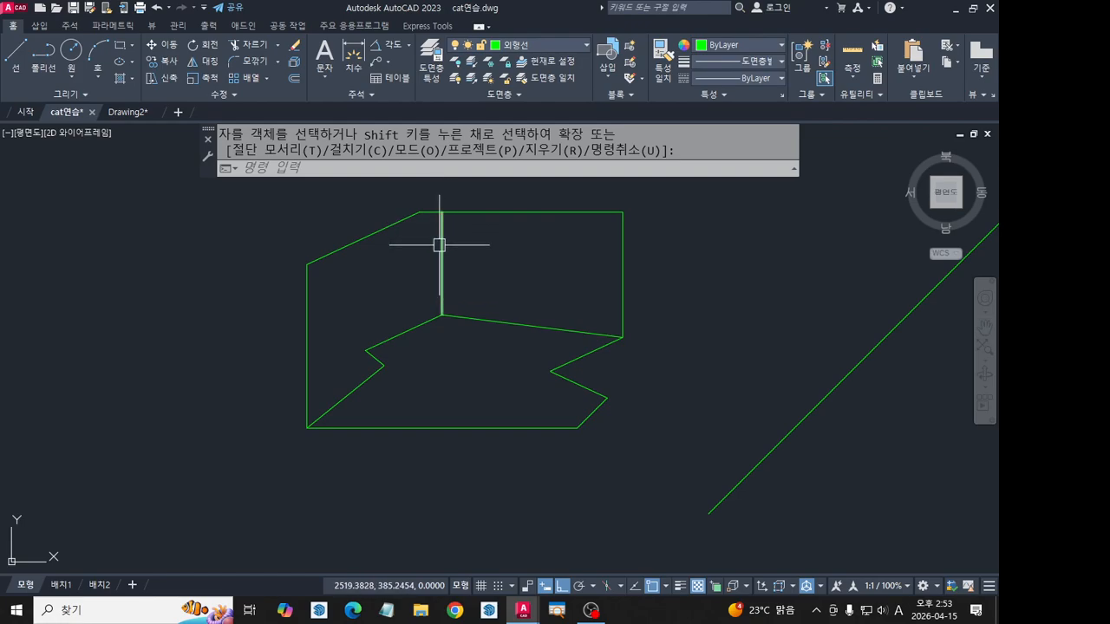
Project a vertical line from the corner where the top view's slanted and horizontal edges meet down through the front view.
{"action": "left_click", "coordinate": [13, 57]}
{"action": "left_click", "coordinate": [420, 212]}
{"action": "middle_click_drag", "start_coordinate": [409, 454], "coordinate": [404, 304]}
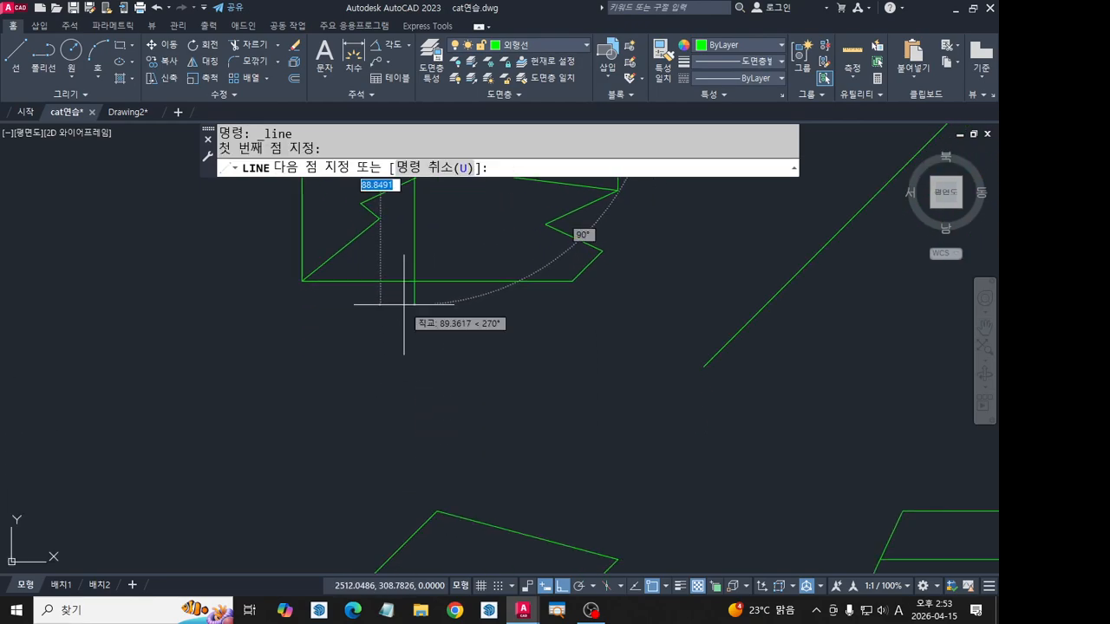
{"action": "scroll", "coordinate": [404, 305], "scroll_direction": "down", "scroll_amount": 2}
{"action": "middle_click_drag", "start_coordinate": [416, 431], "coordinate": [414, 320]}
{"action": "left_click", "coordinate": [400, 533]}
{"action": "key", "text": "Return"}
Trim the projected line to the front view's upper-left slanted edge and bottom edge.
{"action": "scroll", "coordinate": [409, 376], "scroll_direction": "up", "scroll_amount": 2}
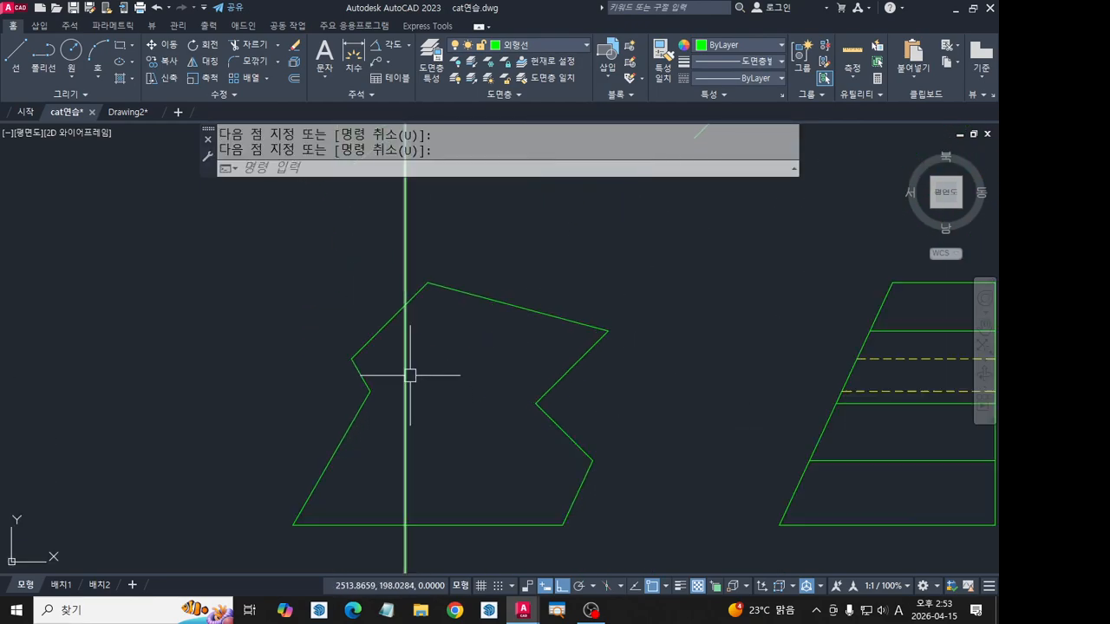
{"action": "left_click", "coordinate": [387, 322]}
{"action": "left_click", "coordinate": [453, 524]}
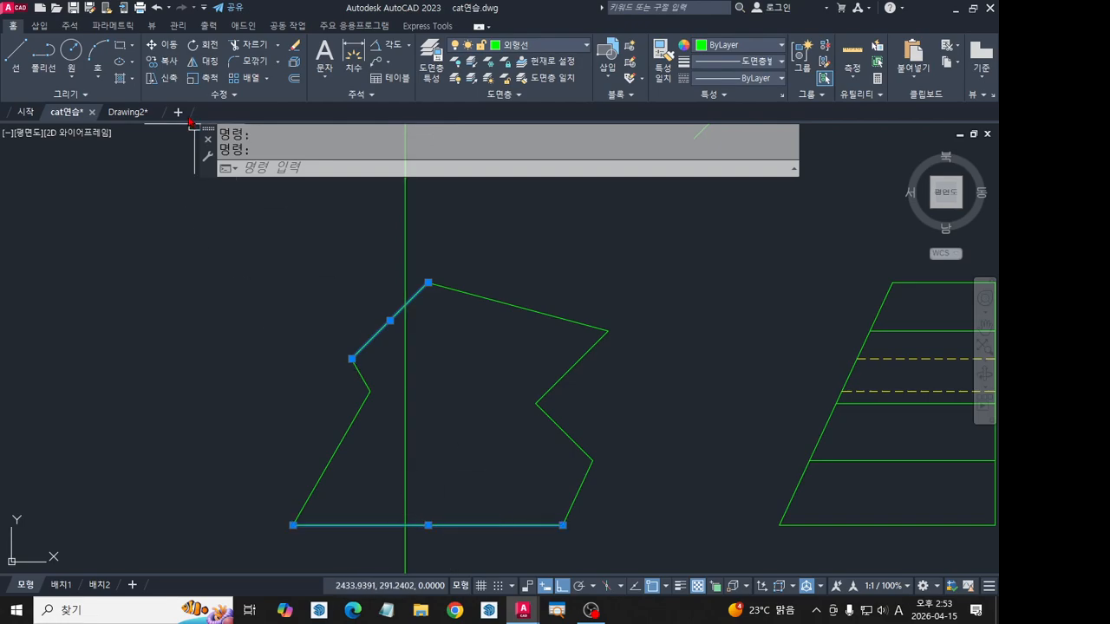
{"action": "left_click", "coordinate": [244, 46]}
{"action": "left_click", "coordinate": [397, 223]}
{"action": "left_click", "coordinate": [425, 247]}
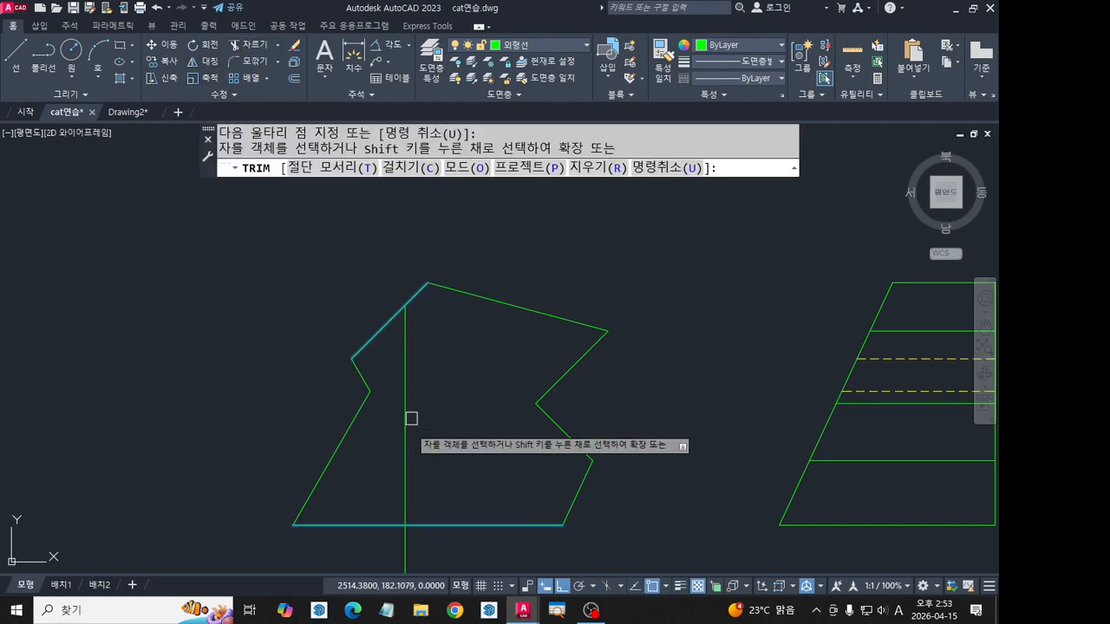
{"action": "left_click", "coordinate": [401, 548]}
Compare with the reference FRONT view and move the trimmed vertical line to the 숨은선 (hidden line) layer.
{"action": "scroll", "coordinate": [424, 397], "scroll_direction": "down", "scroll_amount": 4}
{"action": "middle_click_drag", "start_coordinate": [155, 411], "coordinate": [365, 413]}
{"action": "scroll", "coordinate": [311, 380], "scroll_direction": "up", "scroll_amount": 3}
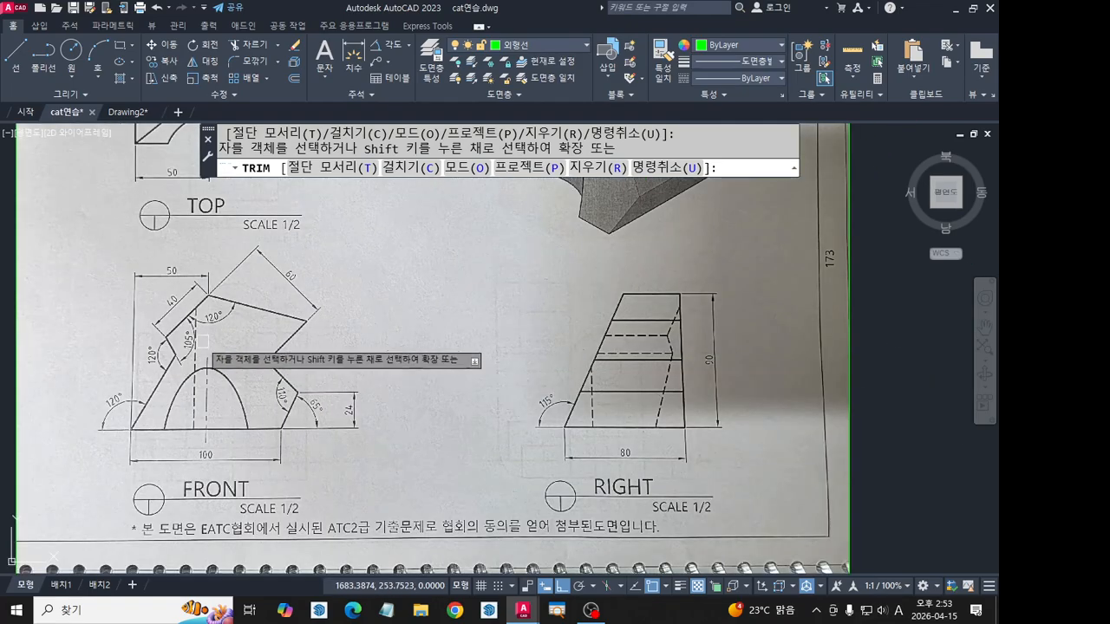
{"action": "scroll", "coordinate": [197, 335], "scroll_direction": "up", "scroll_amount": 2}
{"action": "scroll", "coordinate": [201, 344], "scroll_direction": "down", "scroll_amount": 5}
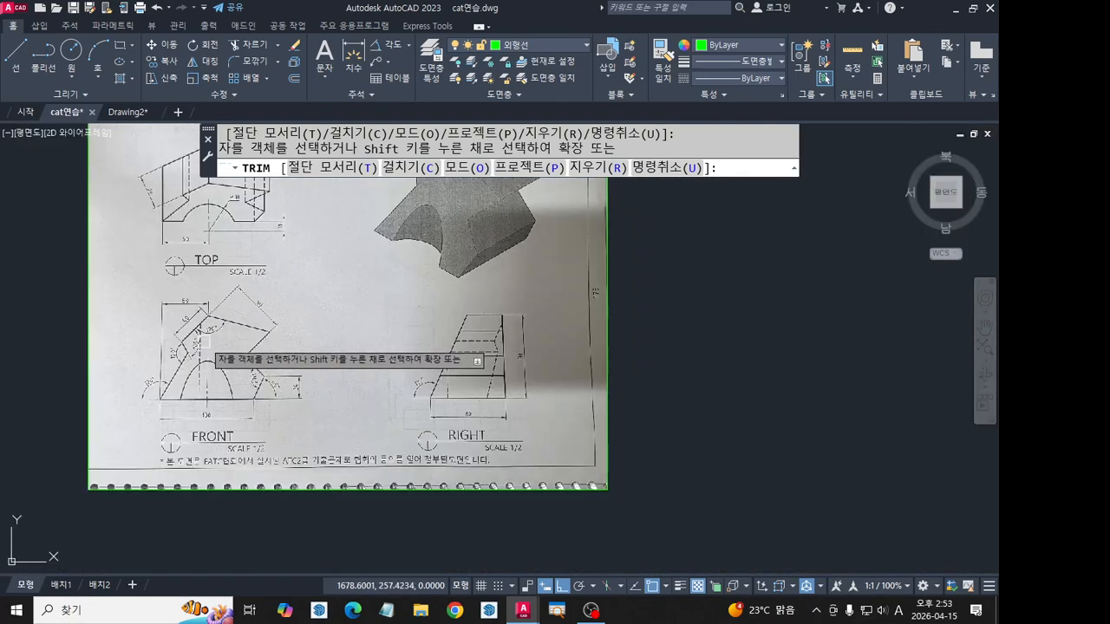
{"action": "middle_click_drag", "start_coordinate": [954, 460], "coordinate": [472, 461]}
{"action": "scroll", "coordinate": [612, 444], "scroll_direction": "up", "scroll_amount": 6}
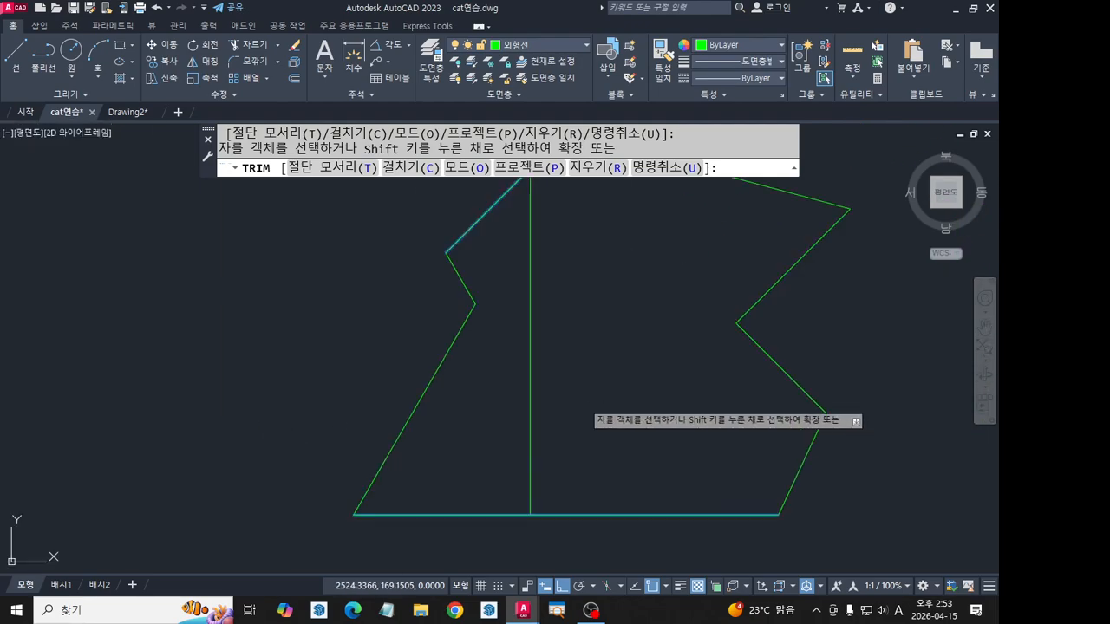
{"action": "key", "text": "Escape"}
{"action": "left_click", "coordinate": [534, 366]}
{"action": "left_click", "coordinate": [561, 45]}
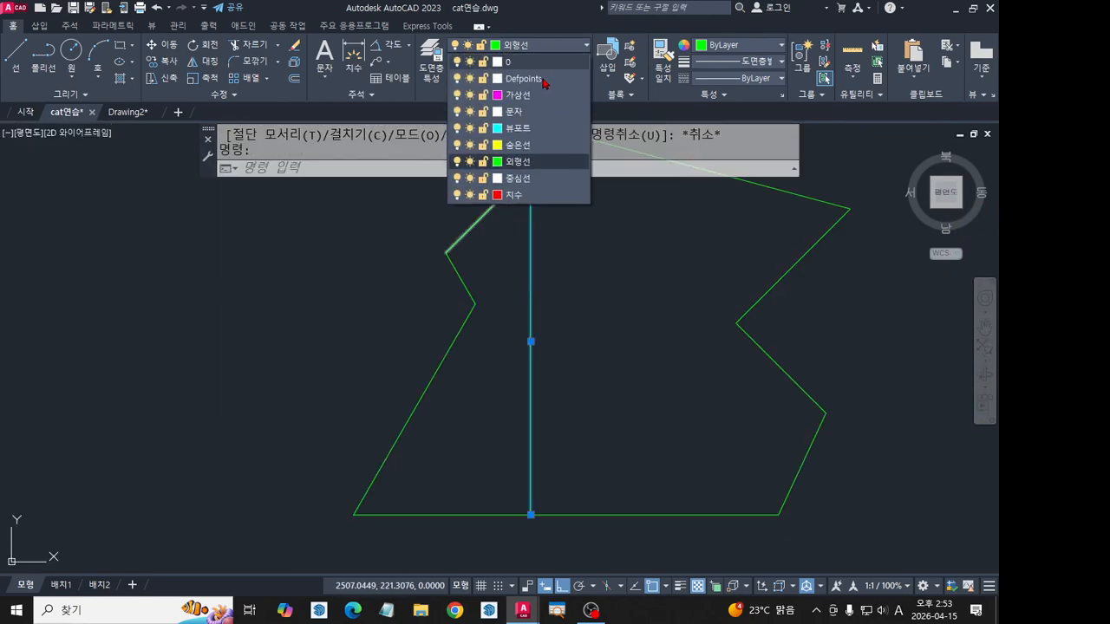
{"action": "left_click", "coordinate": [517, 145]}
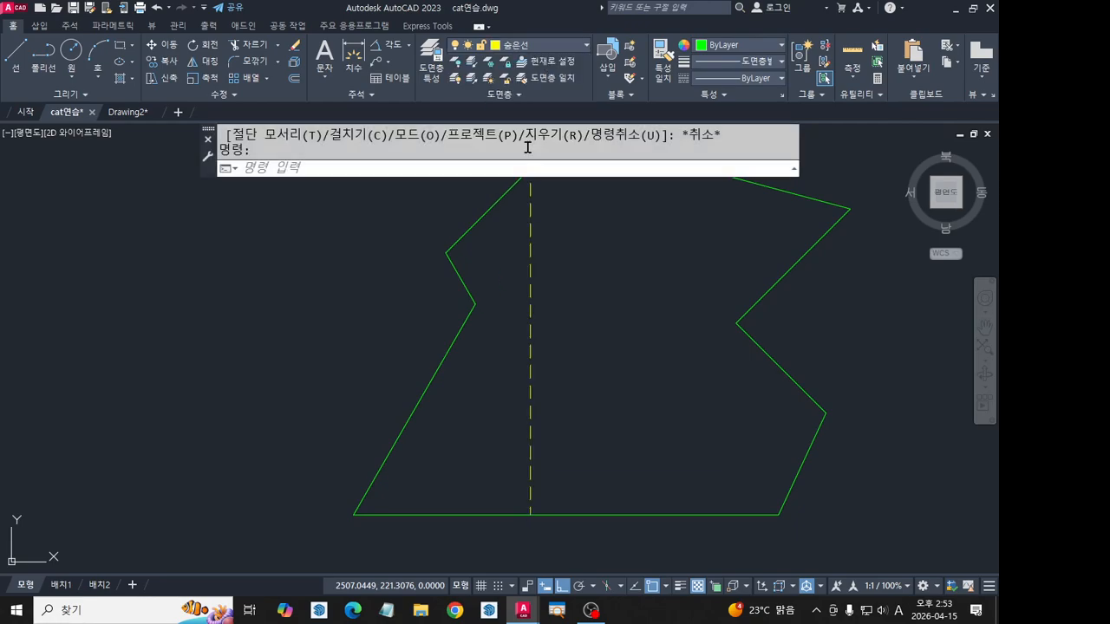
{"action": "key", "text": "Escape"}
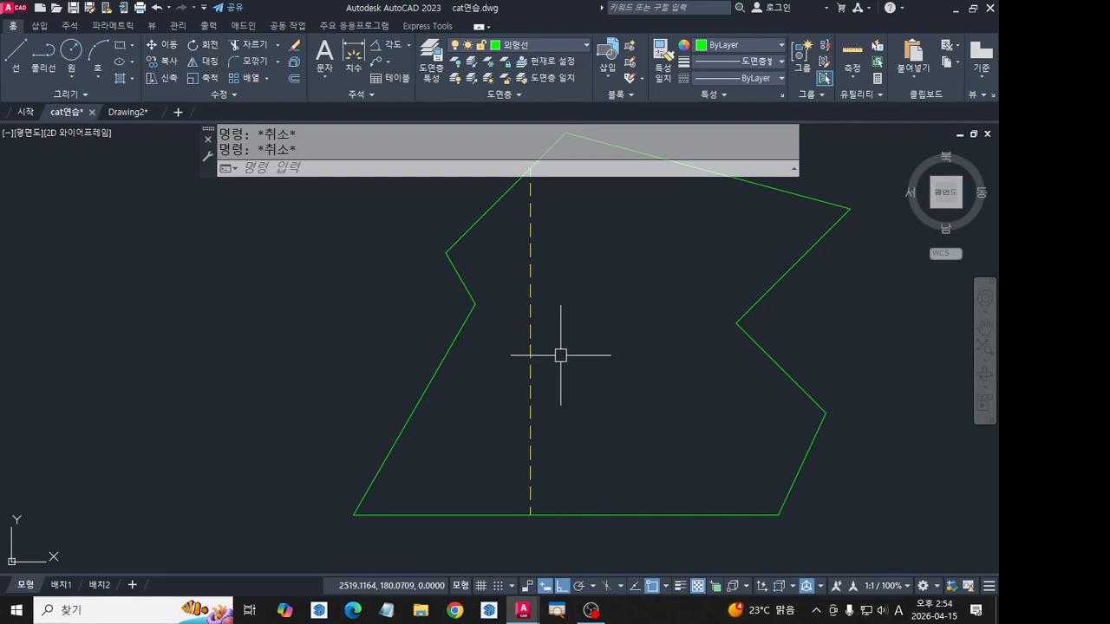
Draw a vertical line about 20 units long upward from the outer corner below the top view's right notch, crossing the slanted edge.
{"action": "scroll", "coordinate": [561, 355], "scroll_direction": "down", "scroll_amount": 4}
{"action": "middle_click_drag", "start_coordinate": [626, 356], "coordinate": [537, 404]}
{"action": "middle_click_drag", "start_coordinate": [594, 367], "coordinate": [642, 457]}
{"action": "middle_click_drag", "start_coordinate": [637, 332], "coordinate": [636, 431]}
{"action": "left_click", "coordinate": [15, 61]}
{"action": "scroll", "coordinate": [490, 320], "scroll_direction": "up", "scroll_amount": 8}
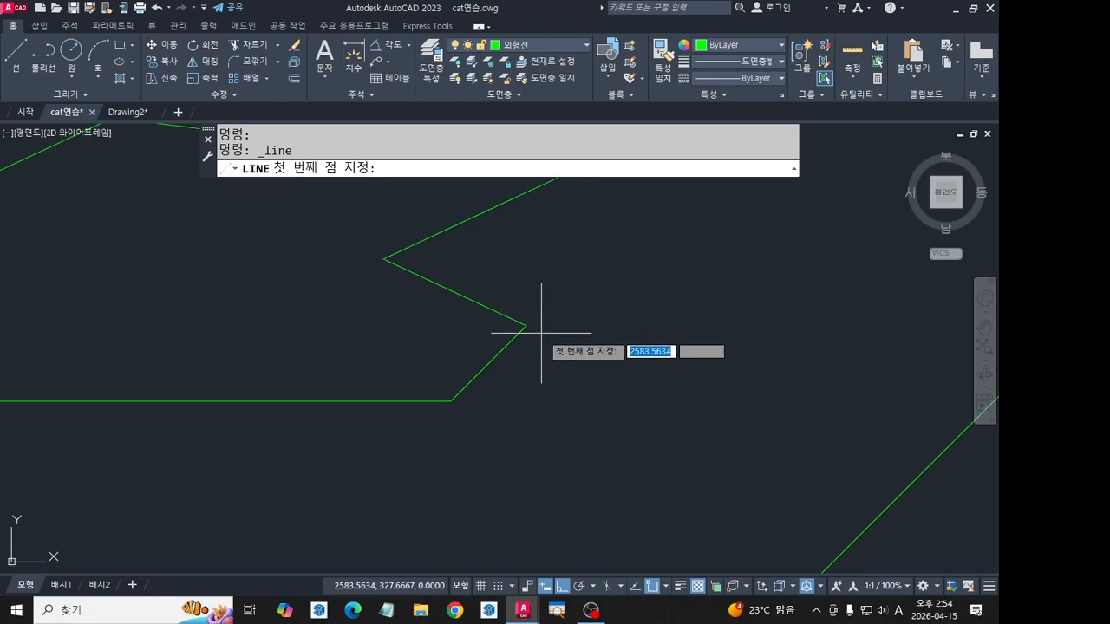
{"action": "left_click", "coordinate": [526, 318]}
{"action": "middle_click_drag", "start_coordinate": [542, 261], "coordinate": [544, 289]}
{"action": "scroll", "coordinate": [544, 289], "scroll_direction": "up", "scroll_amount": 4}
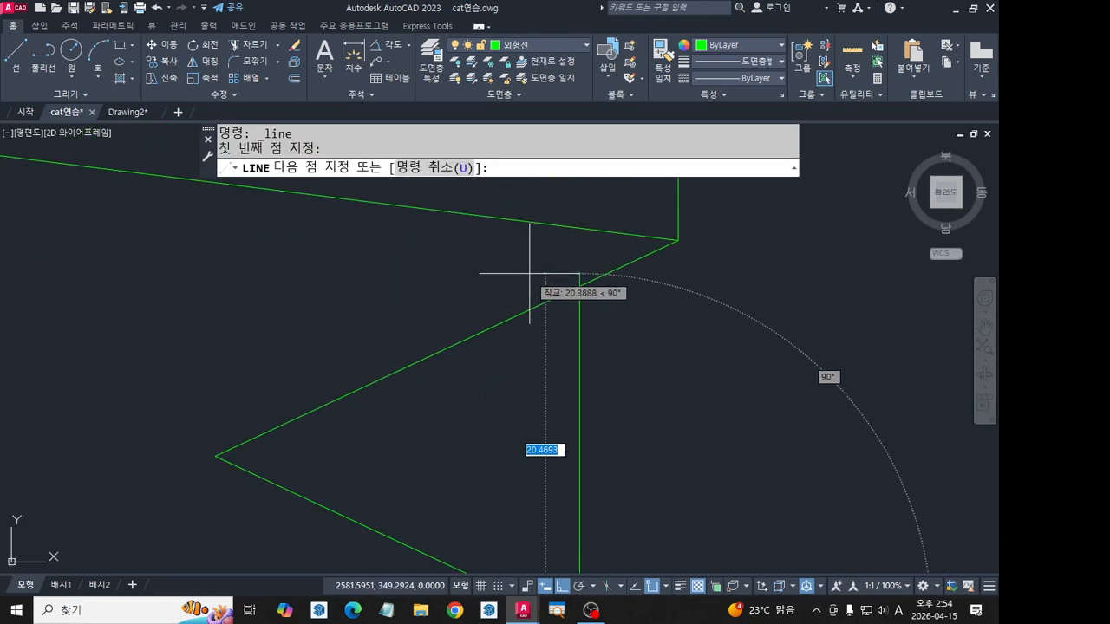
{"action": "left_click", "coordinate": [579, 277]}
{"action": "key", "text": "Return"}
Pull the upper endpoint of the right notch's vertical line back onto its intersection with the slanted edge.
{"action": "left_click", "coordinate": [580, 318]}
{"action": "scroll", "coordinate": [580, 287], "scroll_direction": "up", "scroll_amount": 4}
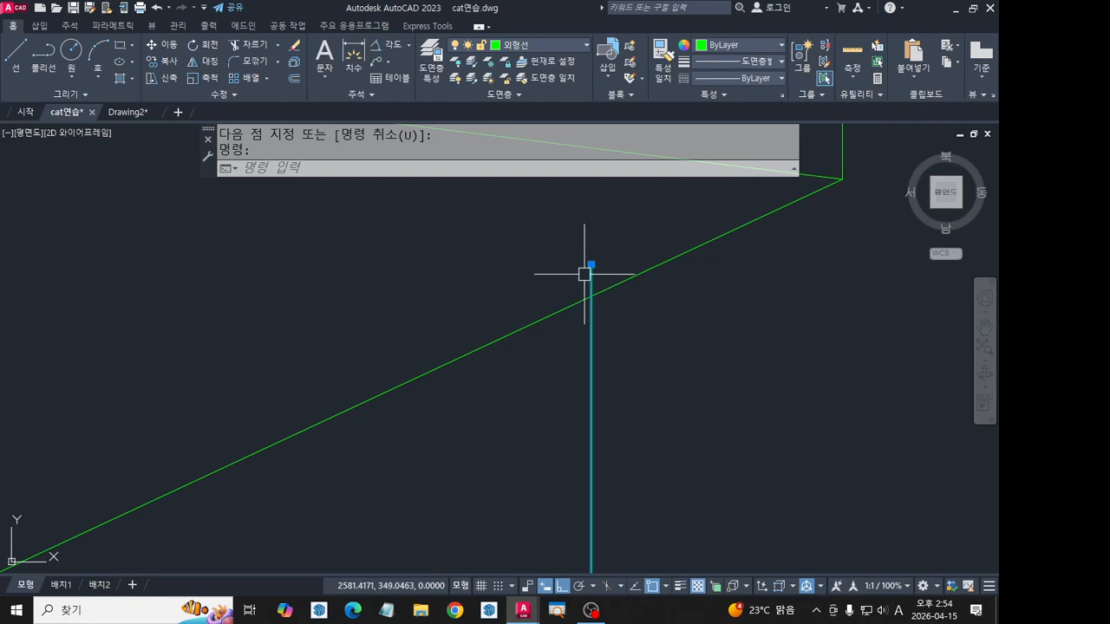
{"action": "left_click", "coordinate": [591, 265]}
{"action": "left_click", "coordinate": [592, 296]}
{"action": "scroll", "coordinate": [653, 330], "scroll_direction": "down", "scroll_amount": 5}
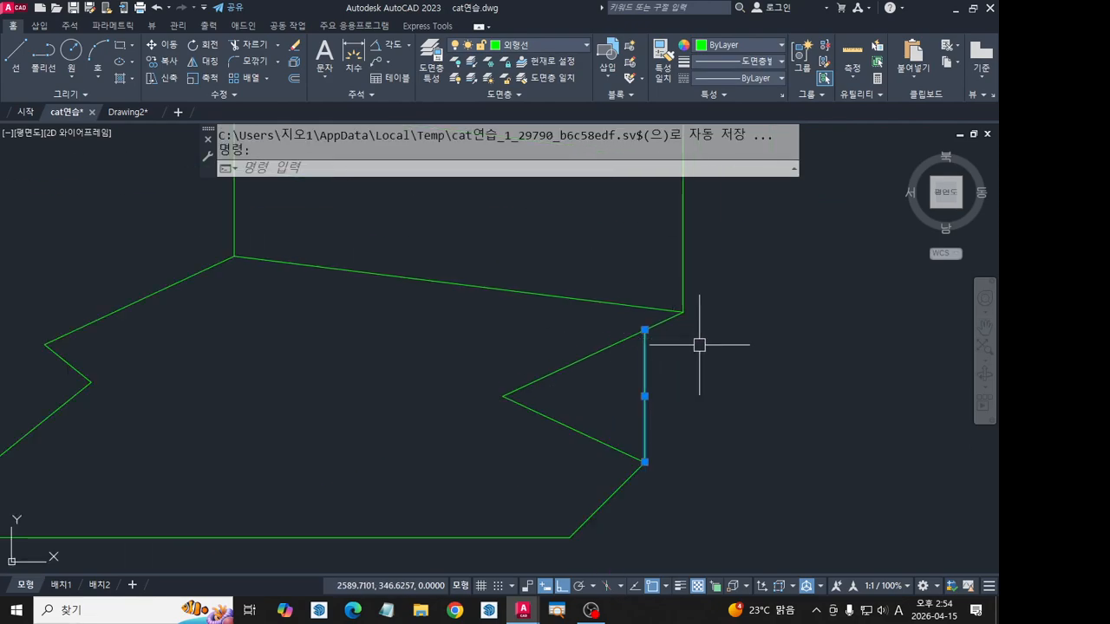
{"action": "key", "text": "Escape"}
{"action": "key", "text": "Escape"}
Draw a vertical line about 59 units long upward from the top view's left notch corner, past the slanted outer edge.
{"action": "middle_click_drag", "start_coordinate": [466, 422], "coordinate": [779, 474]}
{"action": "left_click", "coordinate": [14, 54]}
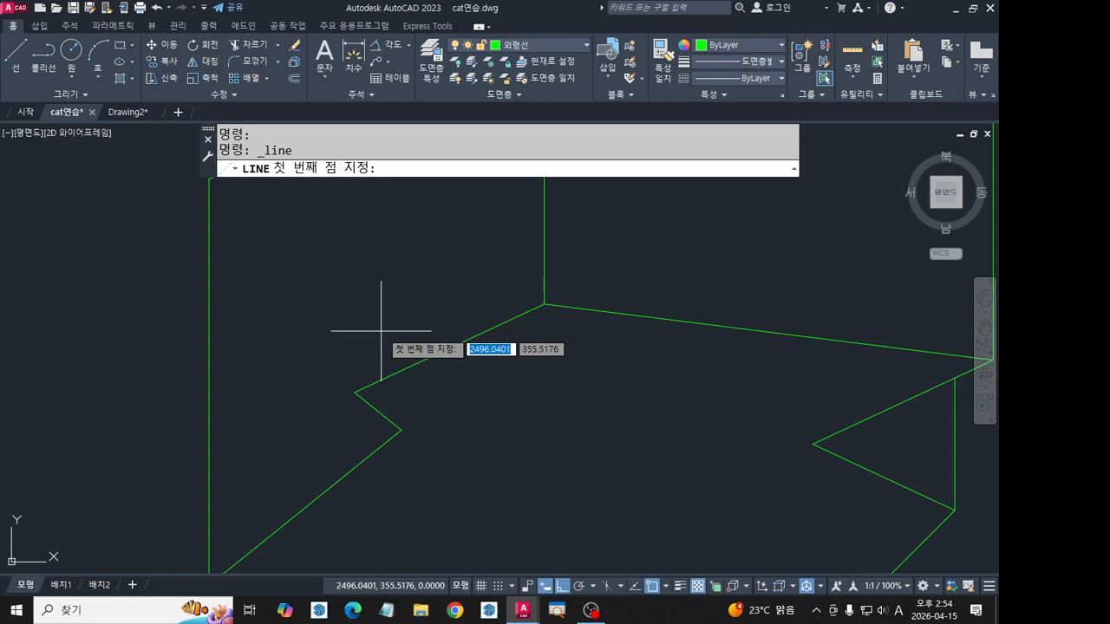
{"action": "left_click", "coordinate": [354, 392]}
{"action": "scroll", "coordinate": [364, 303], "scroll_direction": "down", "scroll_amount": 3}
{"action": "middle_click_drag", "start_coordinate": [364, 305], "coordinate": [375, 371]}
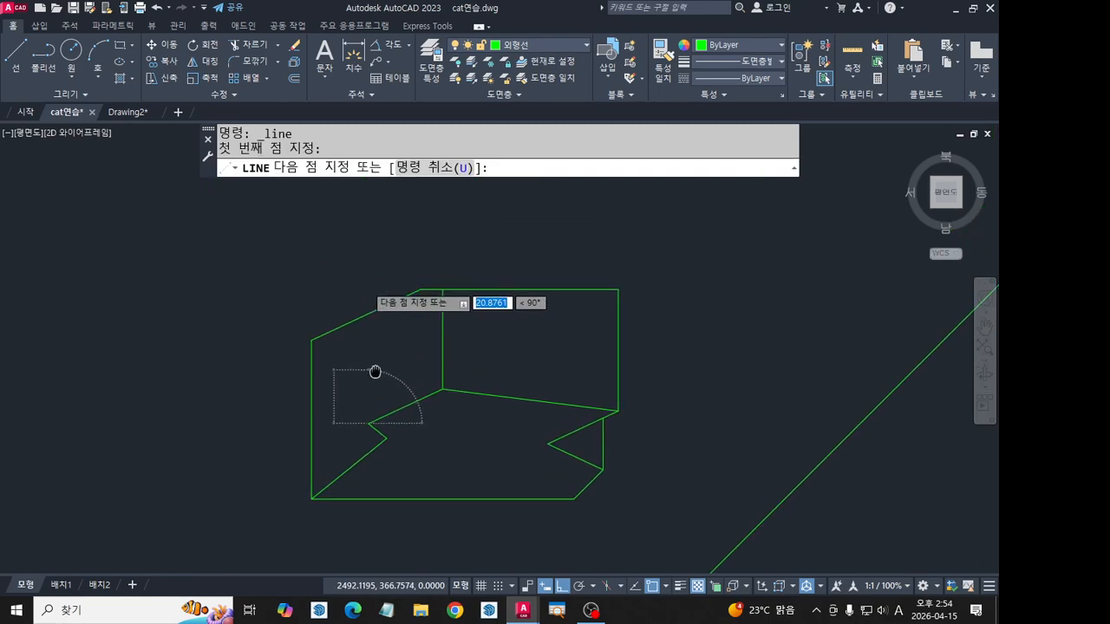
{"action": "left_click", "coordinate": [368, 268]}
{"action": "key", "text": "Escape"}
Shorten the left notch's vertical line so its upper endpoint lies on the slanted outer edge.
{"action": "left_click", "coordinate": [368, 268]}
{"action": "left_click", "coordinate": [369, 267]}
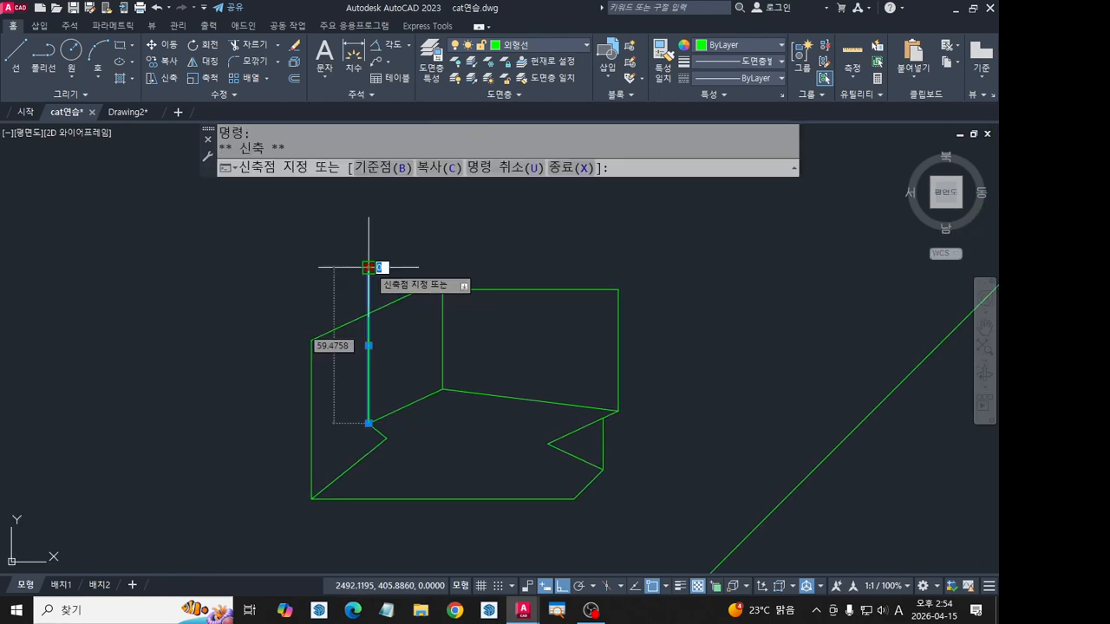
{"action": "left_click", "coordinate": [369, 314]}
{"action": "key", "text": "Escape"}
{"action": "key", "text": "Escape"}
Draw a vertical line from the inner vertex of the top view's right notch upward past the top edge.
{"action": "middle_click_drag", "start_coordinate": [471, 382], "coordinate": [470, 354]}
{"action": "scroll", "coordinate": [380, 404], "scroll_direction": "up", "scroll_amount": 3}
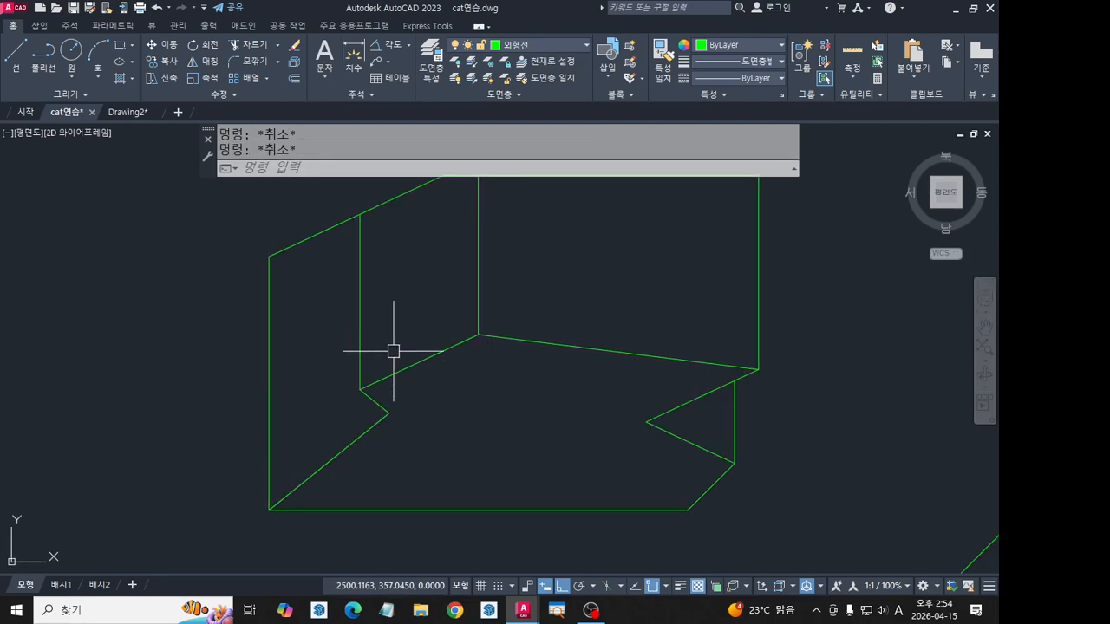
{"action": "middle_click_drag", "start_coordinate": [627, 456], "coordinate": [549, 470]}
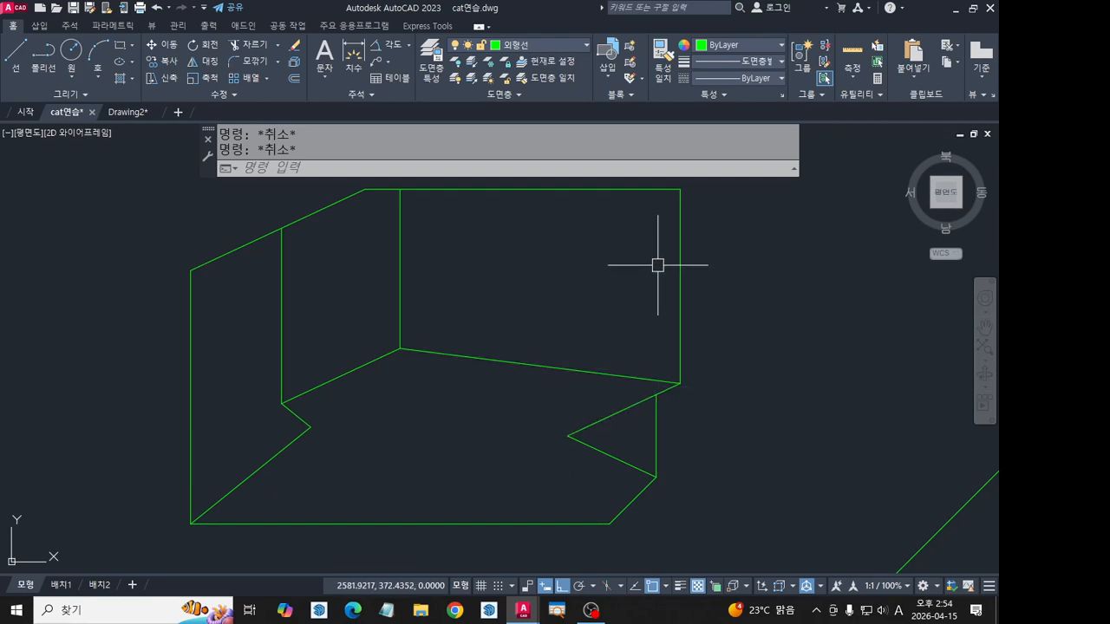
{"action": "left_click", "coordinate": [15, 54]}
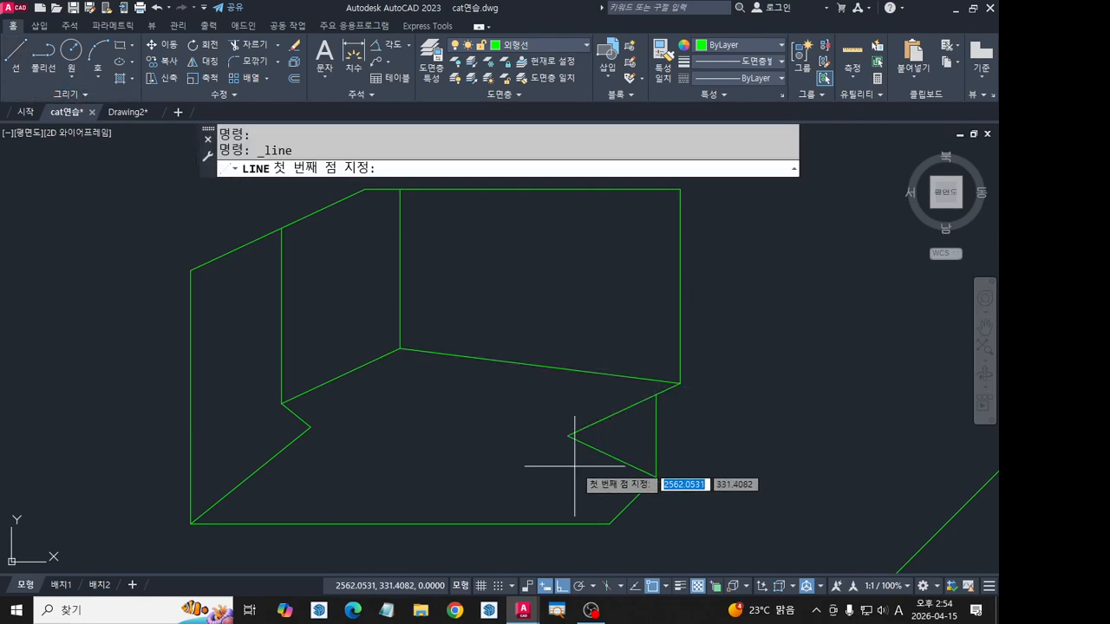
{"action": "left_click", "coordinate": [569, 437]}
{"action": "middle_click_drag", "start_coordinate": [565, 290], "coordinate": [569, 402]}
{"action": "left_click", "coordinate": [572, 230]}
{"action": "key", "text": "space"}
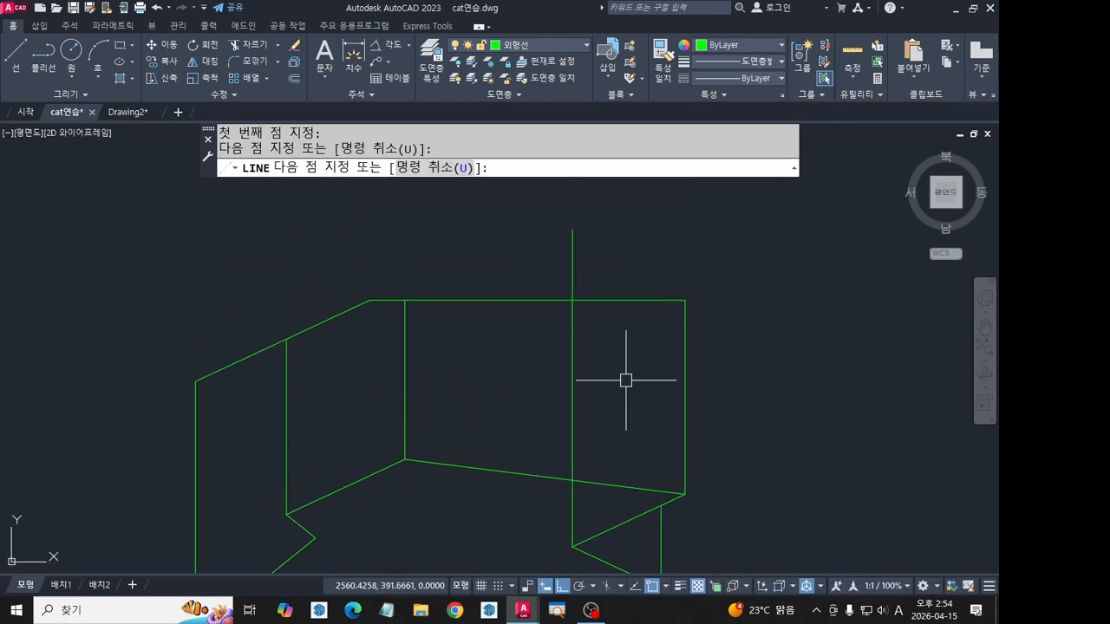
Draw a vertical line from where the right notch's slanted edge meets the short vertical edge upward past the top edge.
{"action": "middle_click_drag", "start_coordinate": [656, 505], "coordinate": [648, 406]}
{"action": "key", "text": "space"}
{"action": "left_click", "coordinate": [651, 407]}
{"action": "middle_click_drag", "start_coordinate": [655, 271], "coordinate": [665, 350]}
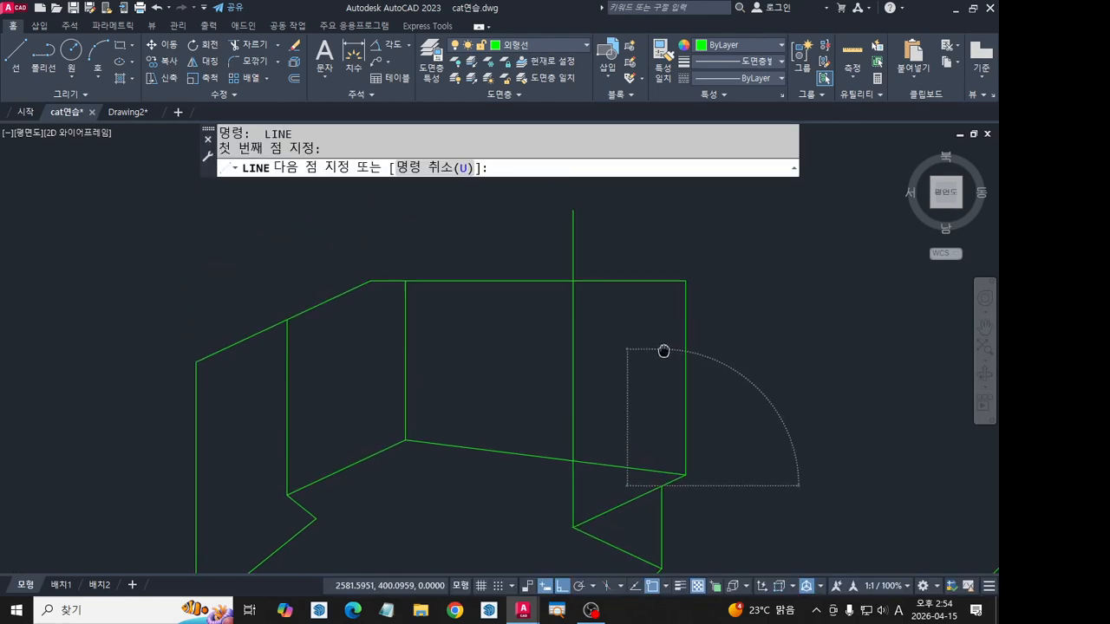
{"action": "left_click", "coordinate": [661, 217]}
{"action": "key", "text": "space"}
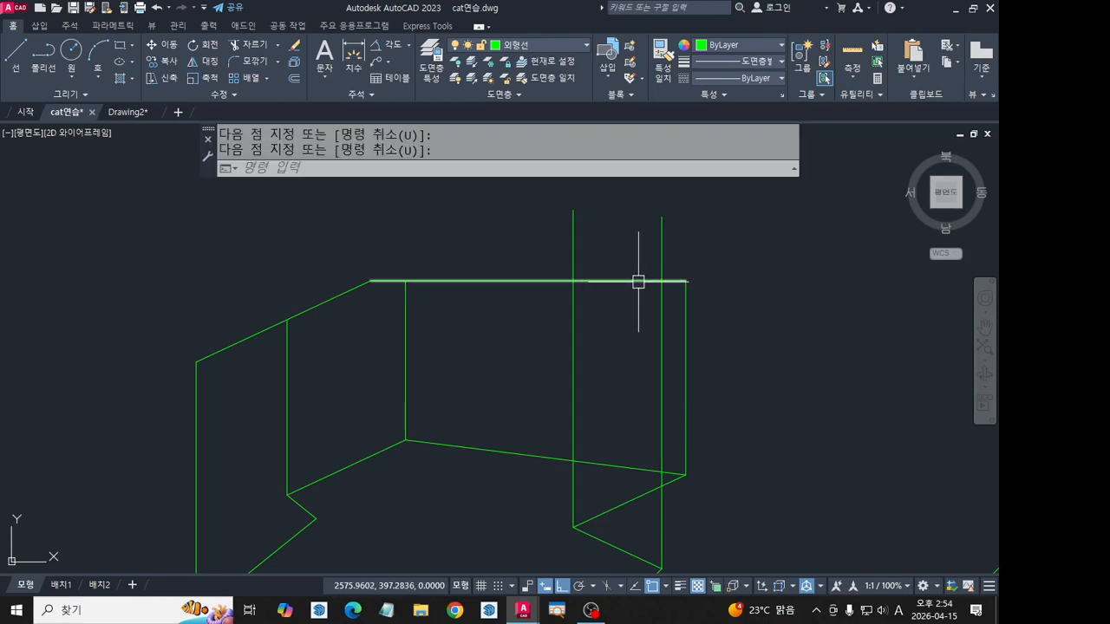
Draw a vertical line from the right end of the top view's bottom edge upward past the top edge.
{"action": "scroll", "coordinate": [639, 282], "scroll_direction": "down", "scroll_amount": 2}
{"action": "key", "text": "space"}
{"action": "left_click", "coordinate": [636, 452]}
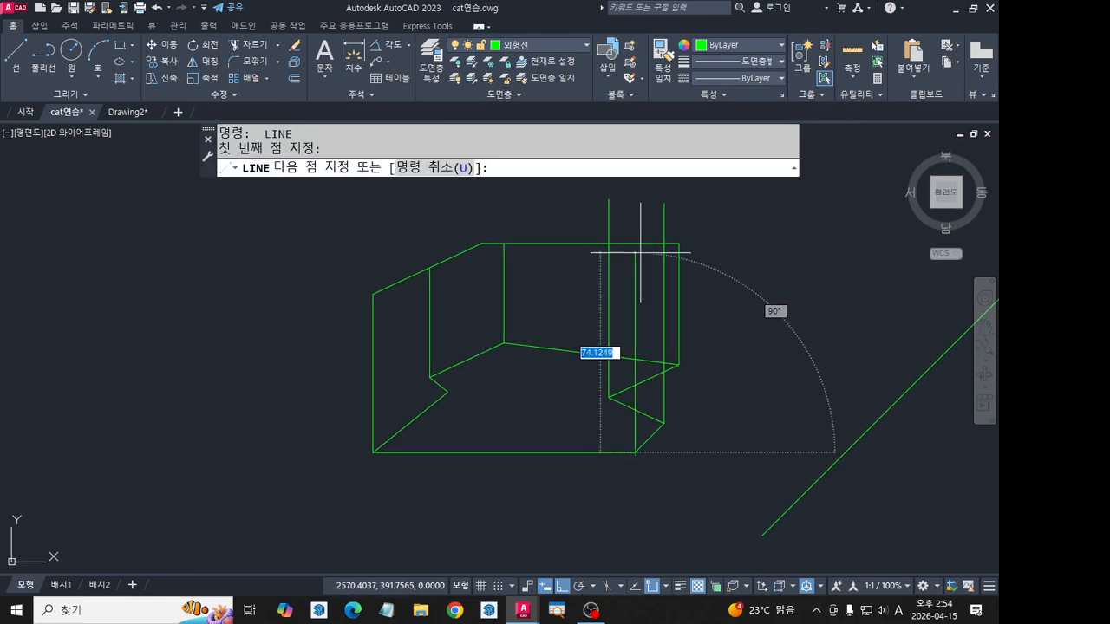
{"action": "left_click", "coordinate": [637, 209]}
{"action": "key", "text": "space"}
Draw a vertical line from the inner vertex of the top view's left notch upward past the slanted outer edge.
{"action": "key", "text": "space"}
{"action": "left_click", "coordinate": [447, 392]}
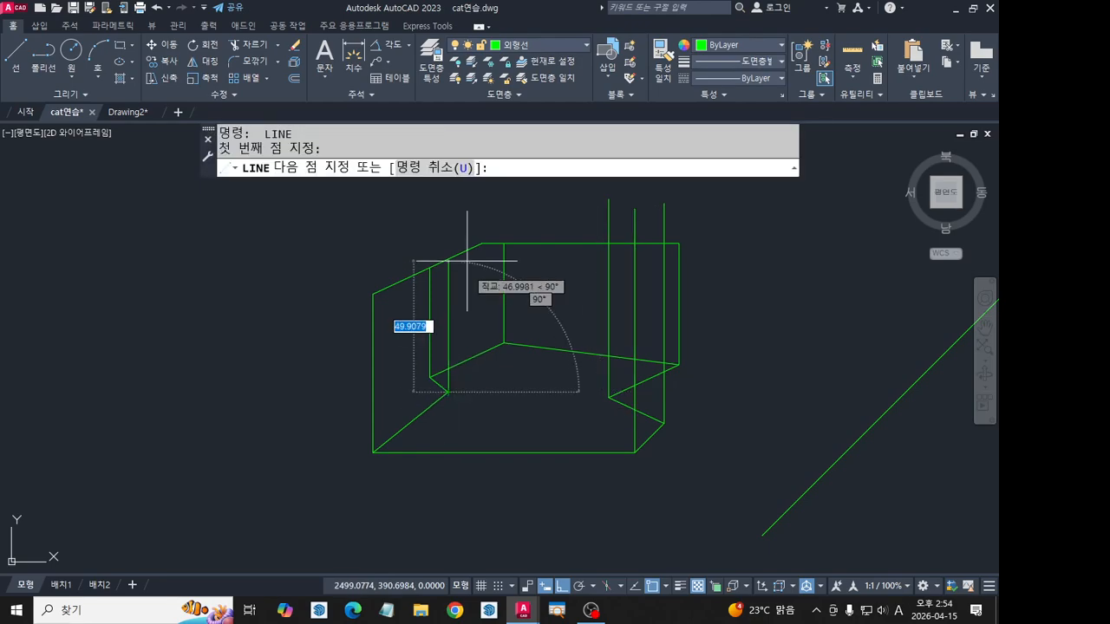
{"action": "left_click", "coordinate": [448, 216]}
{"action": "key", "text": "space"}
Move the four new vertical projection lines to the 숨은선 layer and clear the selection.
{"action": "left_click", "coordinate": [681, 217]}
{"action": "left_click", "coordinate": [414, 218]}
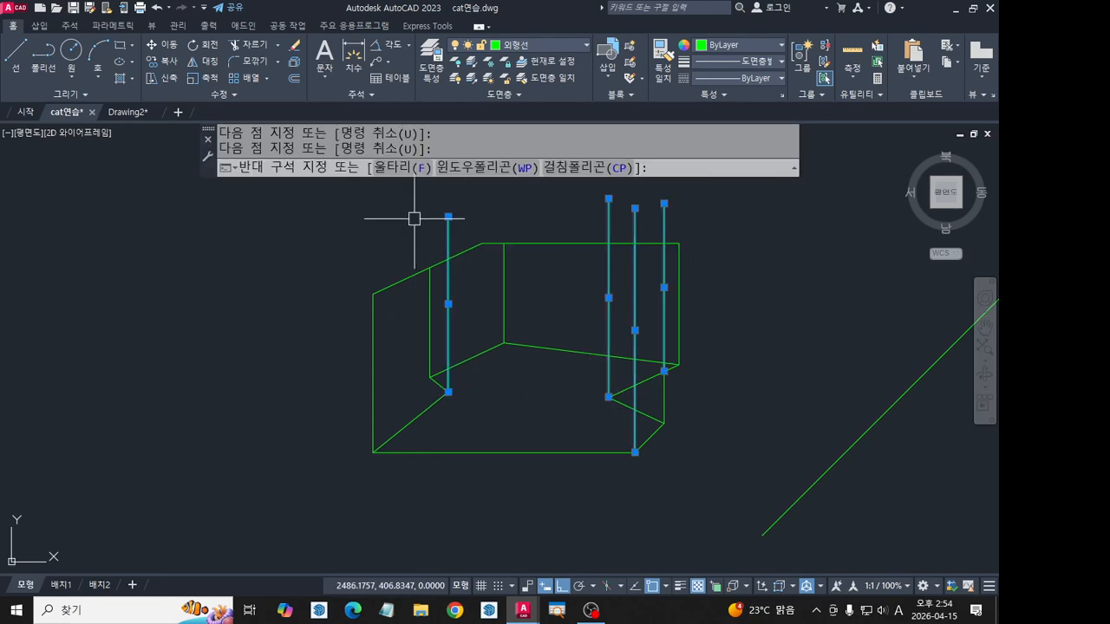
{"action": "left_click", "coordinate": [538, 44]}
{"action": "left_click", "coordinate": [530, 152]}
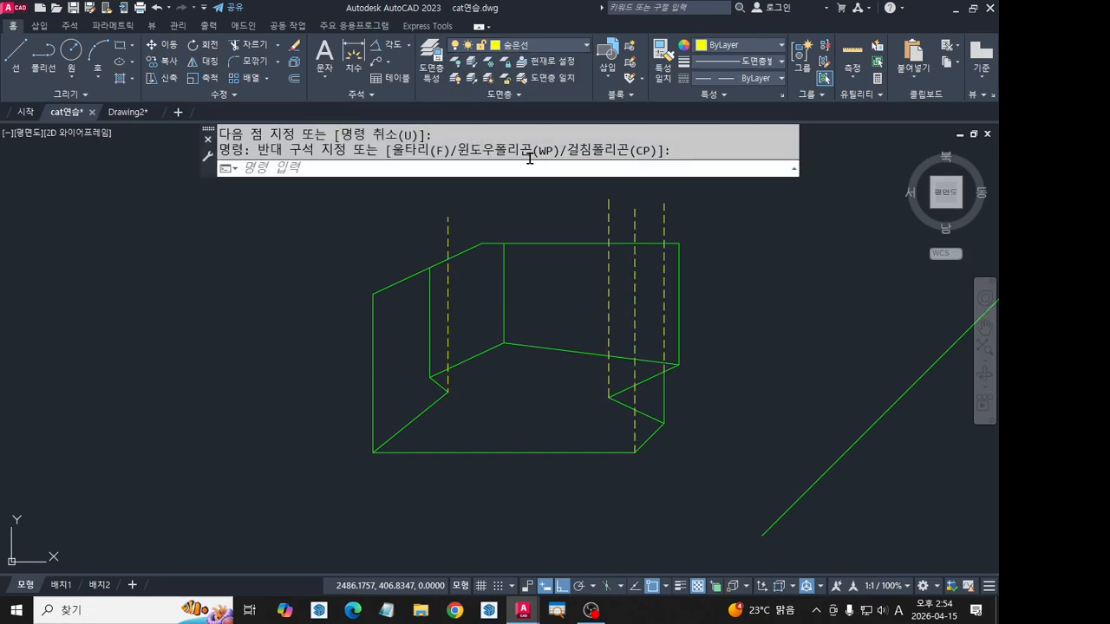
{"action": "key", "text": "Escape"}
{"action": "key", "text": "Escape"}
Trim the four hidden lines where they extend beyond the top view's top edge and slanted outer edge.
{"action": "left_click", "coordinate": [433, 264]}
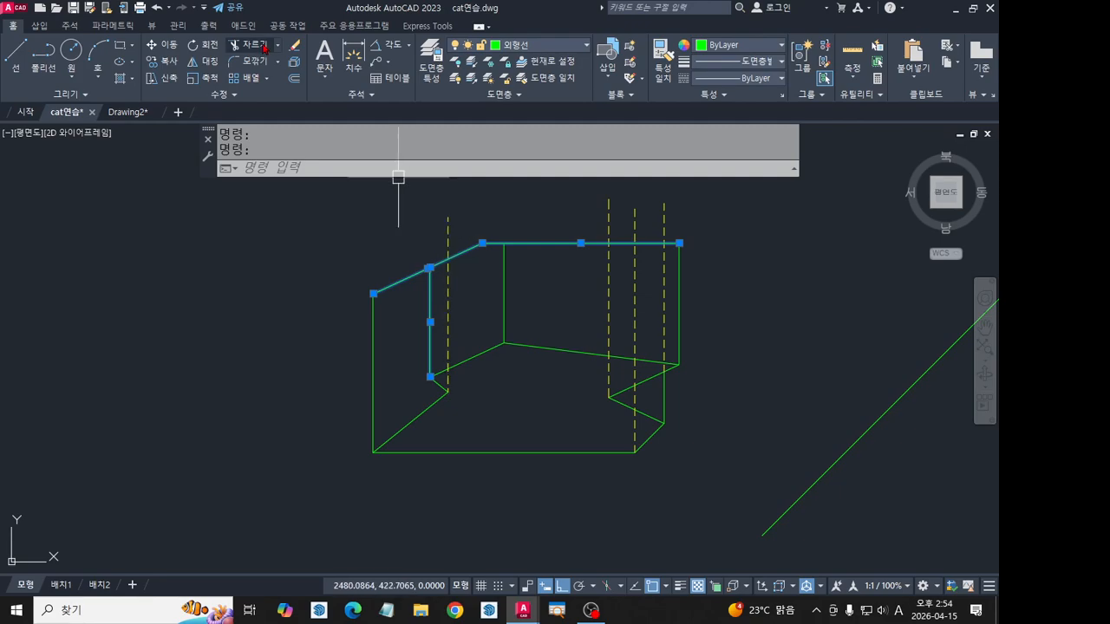
{"action": "left_click", "coordinate": [447, 232]}
{"action": "left_click", "coordinate": [605, 223]}
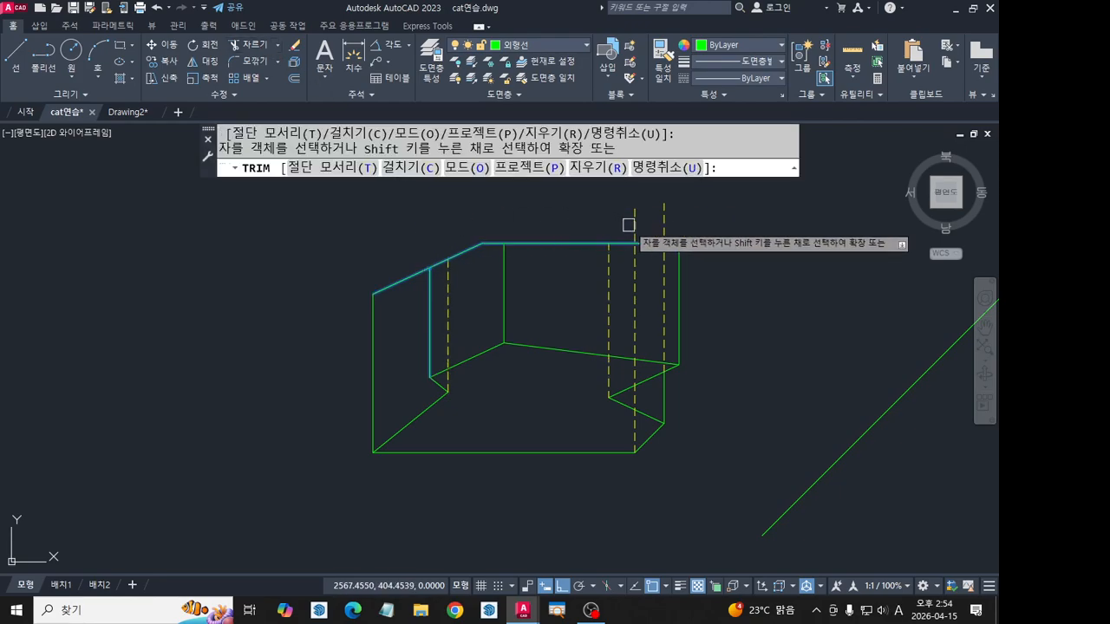
{"action": "left_click", "coordinate": [629, 226]}
{"action": "left_click", "coordinate": [661, 225]}
{"action": "key", "text": "Escape"}
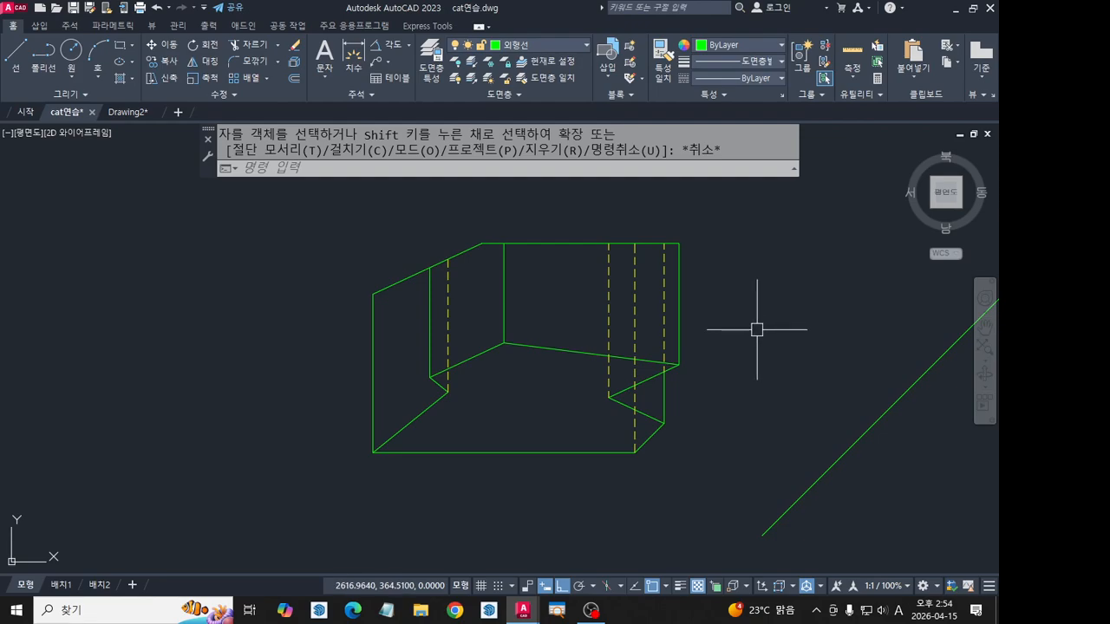
Compare the drawn views with the reference image, examining its front and top views and their hidden lines.
{"action": "middle_click_drag", "start_coordinate": [786, 377], "coordinate": [758, 320]}
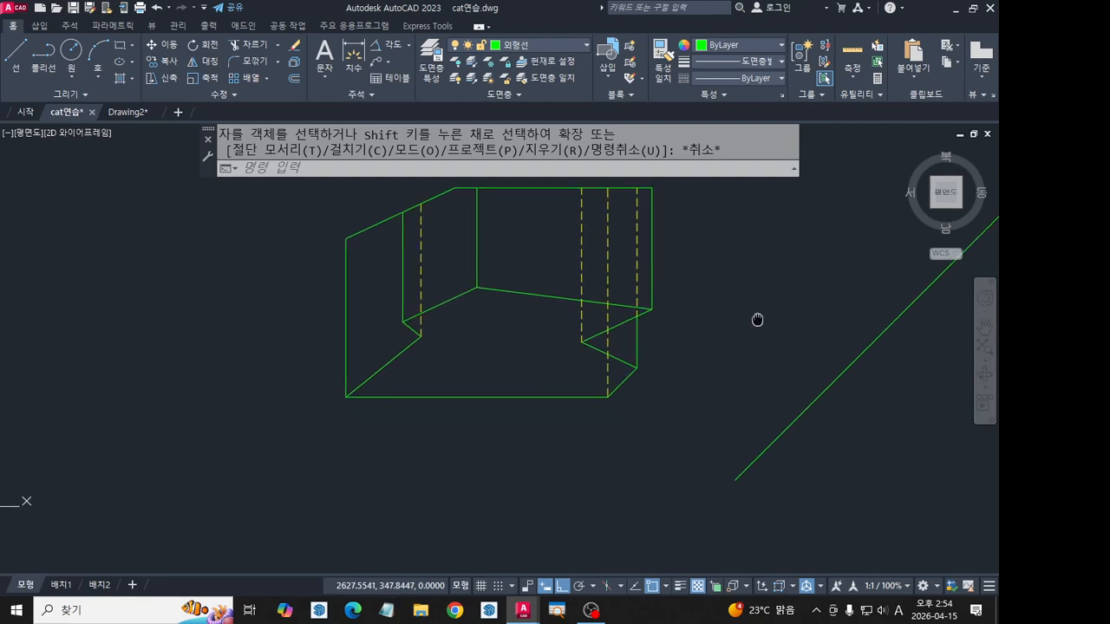
{"action": "scroll", "coordinate": [731, 339], "scroll_direction": "down", "scroll_amount": 2}
{"action": "middle_click_drag", "start_coordinate": [769, 406], "coordinate": [742, 323]}
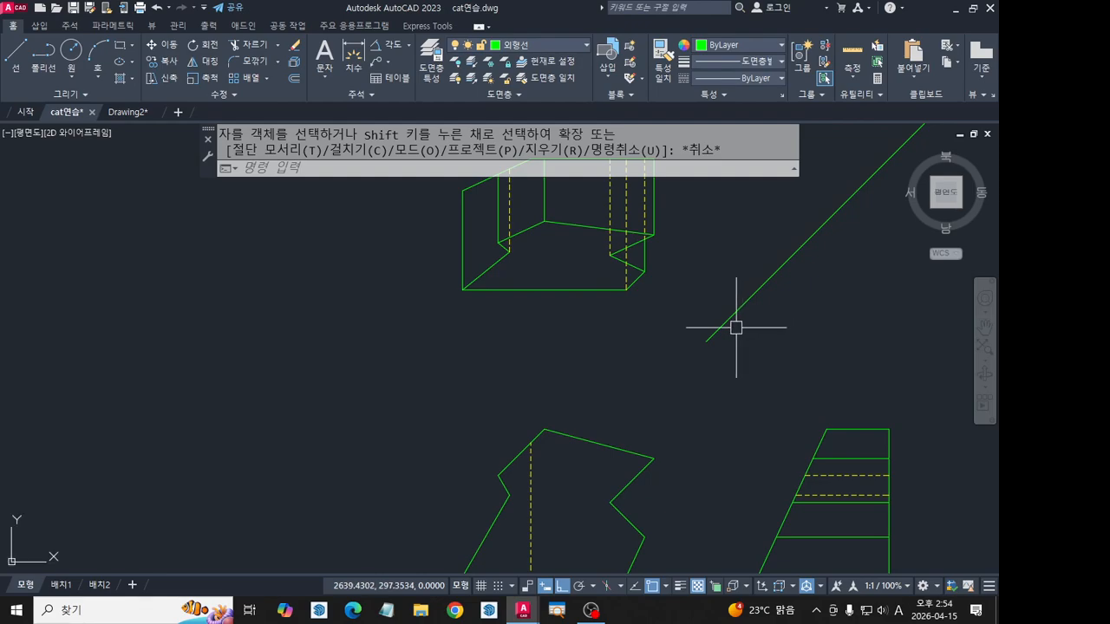
{"action": "middle_click_drag", "start_coordinate": [689, 353], "coordinate": [623, 338]}
{"action": "middle_click_drag", "start_coordinate": [582, 384], "coordinate": [557, 361]}
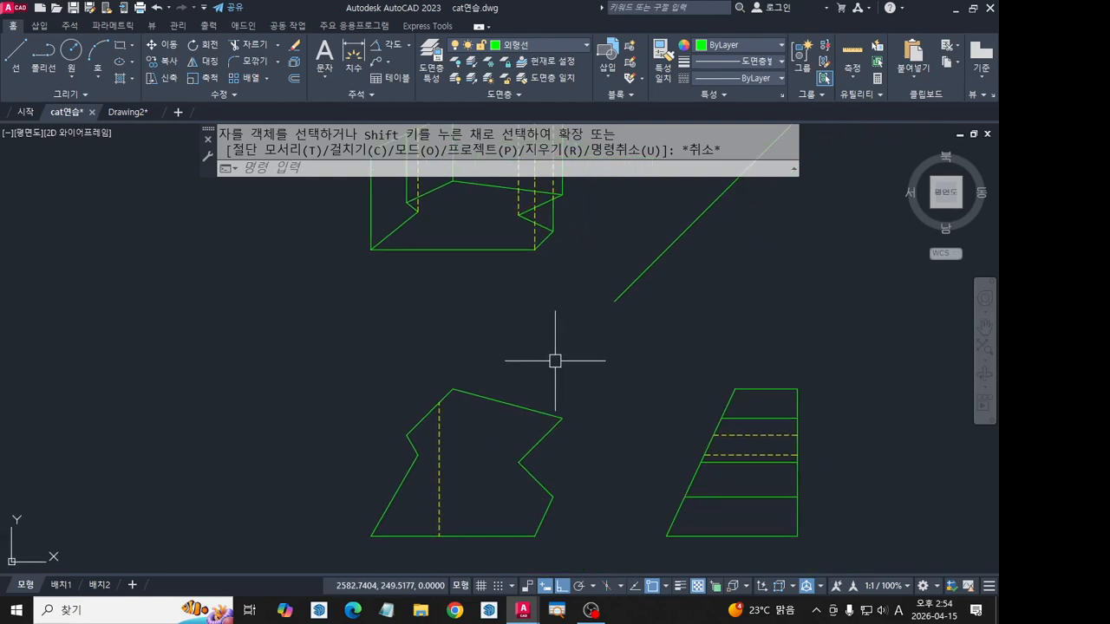
{"action": "scroll", "coordinate": [418, 359], "scroll_direction": "down", "scroll_amount": 2}
{"action": "middle_click_drag", "start_coordinate": [310, 369], "coordinate": [829, 368]}
{"action": "middle_click_drag", "start_coordinate": [310, 408], "coordinate": [771, 440]}
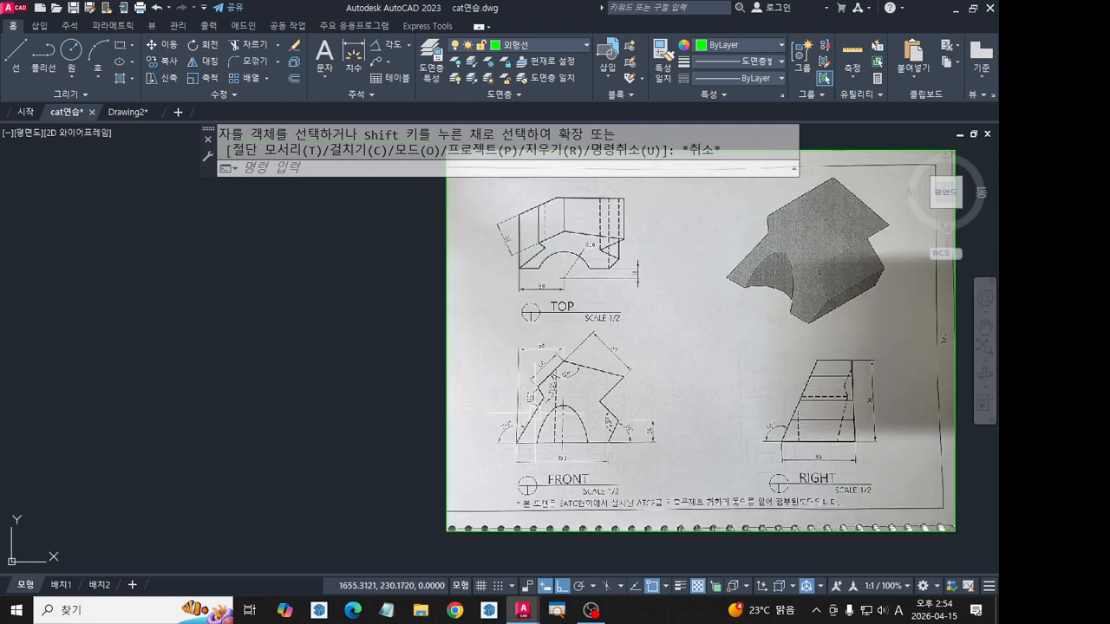
{"action": "scroll", "coordinate": [567, 398], "scroll_direction": "up", "scroll_amount": 4}
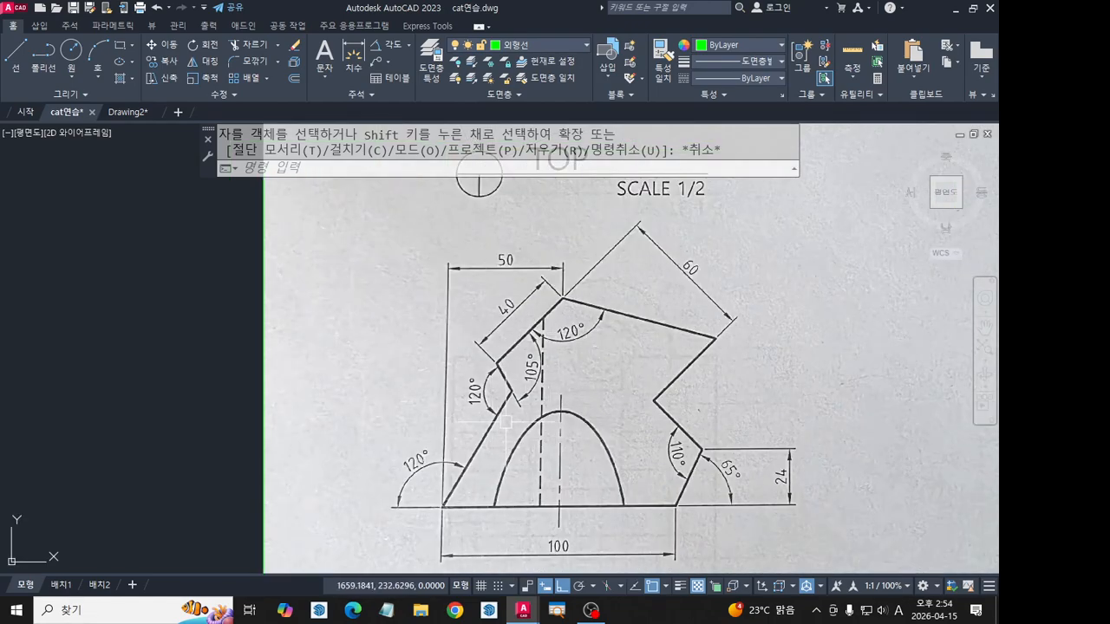
{"action": "scroll", "coordinate": [582, 471], "scroll_direction": "down", "scroll_amount": 2}
{"action": "mouse_move", "coordinate": [536, 229]}
{"action": "middle_mouse_down"}
{"action": "mouse_move", "coordinate": [499, 284]}
{"action": "mouse_move", "coordinate": [528, 390]}
{"action": "mouse_move", "coordinate": [478, 383]}
{"action": "middle_mouse_up"}
{"action": "scroll", "coordinate": [499, 284], "scroll_direction": "up", "scroll_amount": 1}
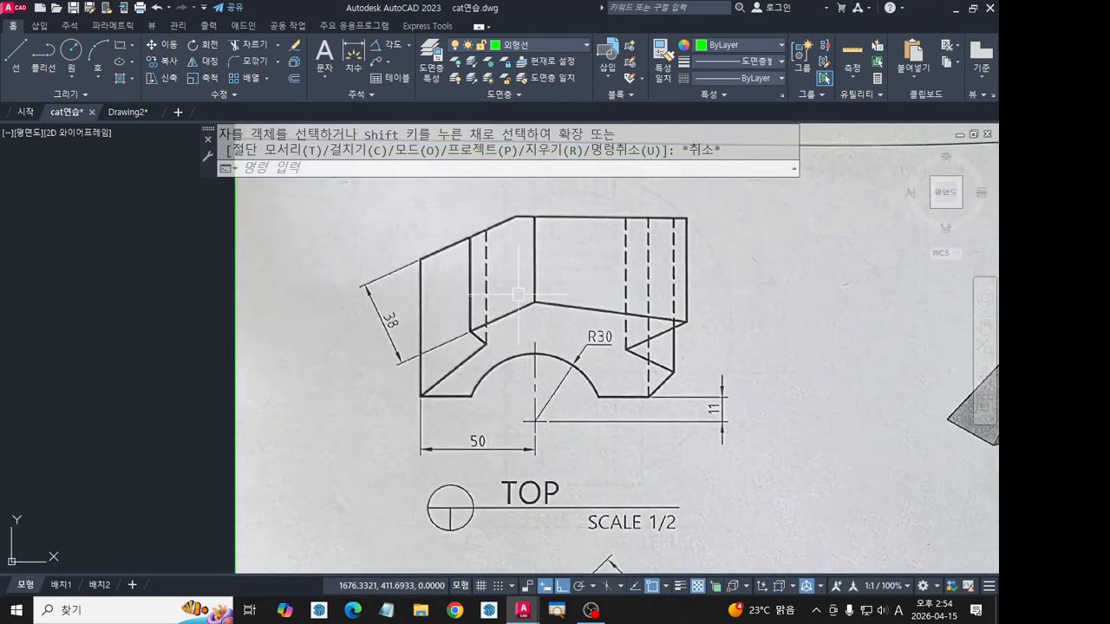
Examine the dashed hidden lines of the reference image's right view against the drawn right view.
{"action": "scroll", "coordinate": [623, 322], "scroll_direction": "down", "scroll_amount": 2}
{"action": "middle_click_drag", "start_coordinate": [828, 431], "coordinate": [426, 314]}
{"action": "middle_click_drag", "start_coordinate": [706, 481], "coordinate": [662, 373]}
{"action": "scroll", "coordinate": [550, 385], "scroll_direction": "up", "scroll_amount": 2}
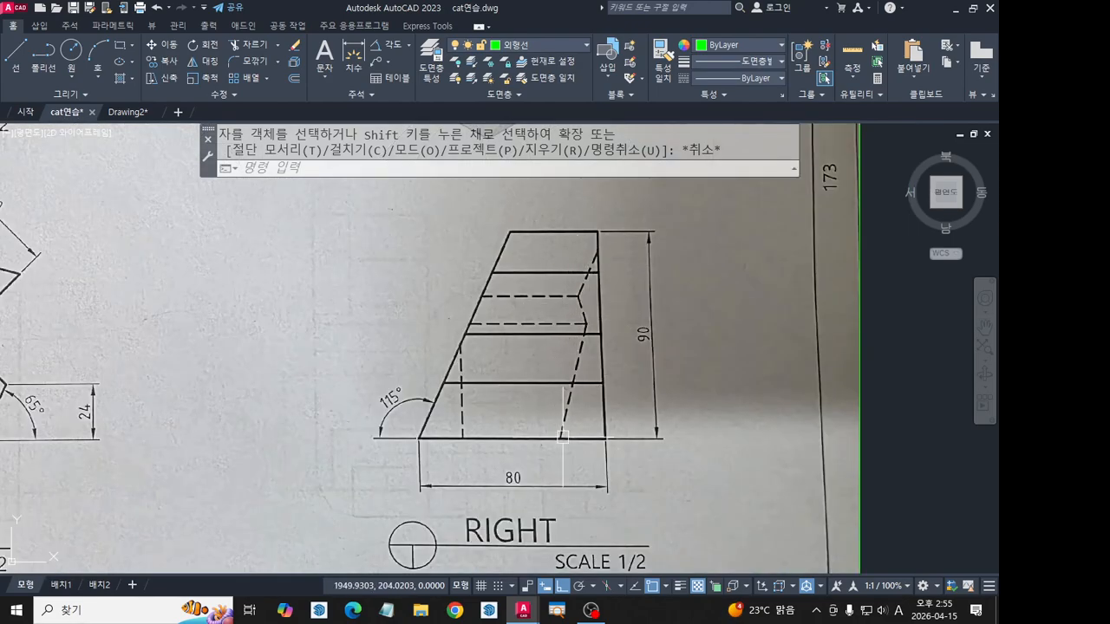
{"action": "scroll", "coordinate": [563, 437], "scroll_direction": "down", "scroll_amount": 2}
{"action": "mouse_move", "coordinate": [706, 421]}
{"action": "middle_mouse_down"}
{"action": "mouse_move", "coordinate": [572, 425]}
{"action": "mouse_move", "coordinate": [385, 404]}
{"action": "middle_mouse_up"}
{"action": "scroll", "coordinate": [513, 438], "scroll_direction": "up", "scroll_amount": 2}
{"action": "middle_click_drag", "start_coordinate": [513, 438], "coordinate": [512, 466]}
{"action": "middle_click_drag", "start_coordinate": [612, 437], "coordinate": [465, 402]}
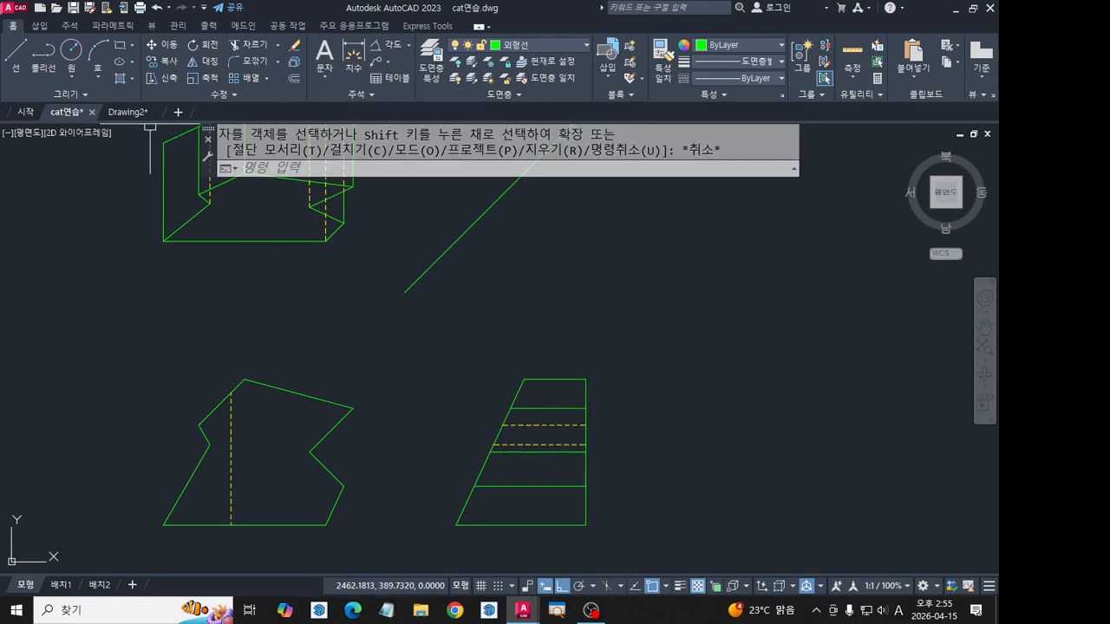
Switch to Drawing2, examine the solid's back edges and left notch from several directions, and return to the cat연습 drawing.
{"action": "left_click", "coordinate": [127, 112]}
{"action": "mouse_move", "coordinate": [485, 391]}
{"action": "middle_mouse_down", "text": "shift"}
{"action": "mouse_move", "coordinate": [431, 379]}
{"action": "mouse_move", "coordinate": [396, 342]}
{"action": "mouse_move", "coordinate": [410, 315]}
{"action": "mouse_move", "coordinate": [496, 385]}
{"action": "mouse_move", "coordinate": [377, 310]}
{"action": "mouse_move", "coordinate": [563, 286]}
{"action": "mouse_move", "coordinate": [271, 214]}
{"action": "mouse_move", "coordinate": [361, 328]}
{"action": "mouse_move", "coordinate": [465, 297]}
{"action": "mouse_move", "coordinate": [478, 394]}
{"action": "mouse_move", "coordinate": [456, 470]}
{"action": "middle_mouse_up", "text": "shift"}
{"action": "scroll", "coordinate": [271, 213], "scroll_direction": "up", "scroll_amount": 3}
{"action": "scroll", "coordinate": [362, 317], "scroll_direction": "up", "scroll_amount": 2}
{"action": "scroll", "coordinate": [360, 315], "scroll_direction": "down", "scroll_amount": 4}
{"action": "scroll", "coordinate": [456, 471], "scroll_direction": "up", "scroll_amount": 6}
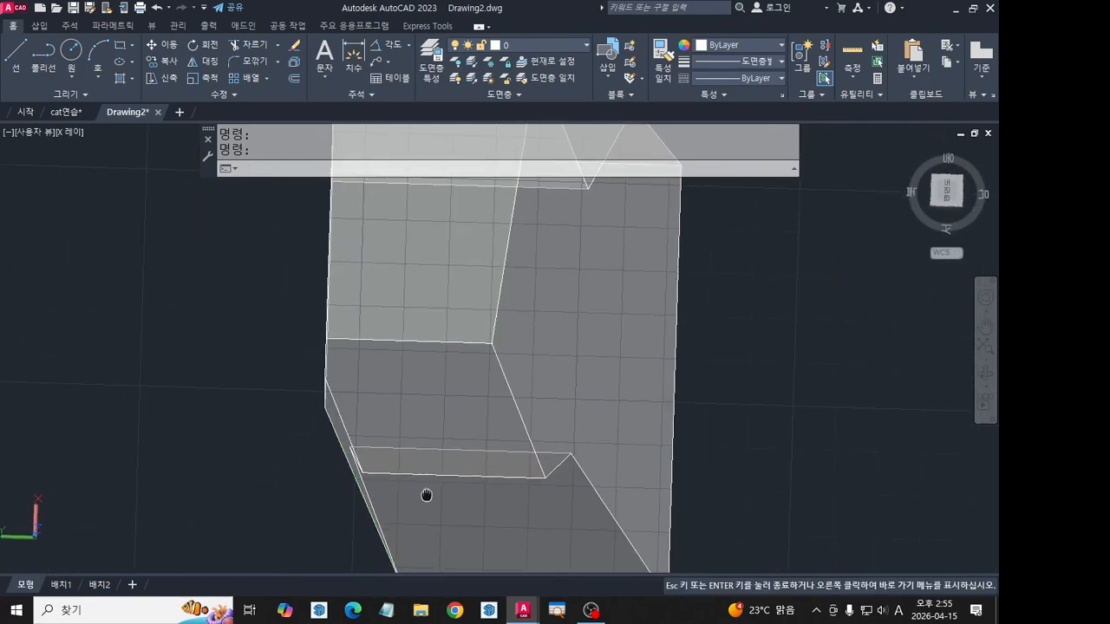
{"action": "scroll", "coordinate": [530, 389], "scroll_direction": "down", "scroll_amount": 5}
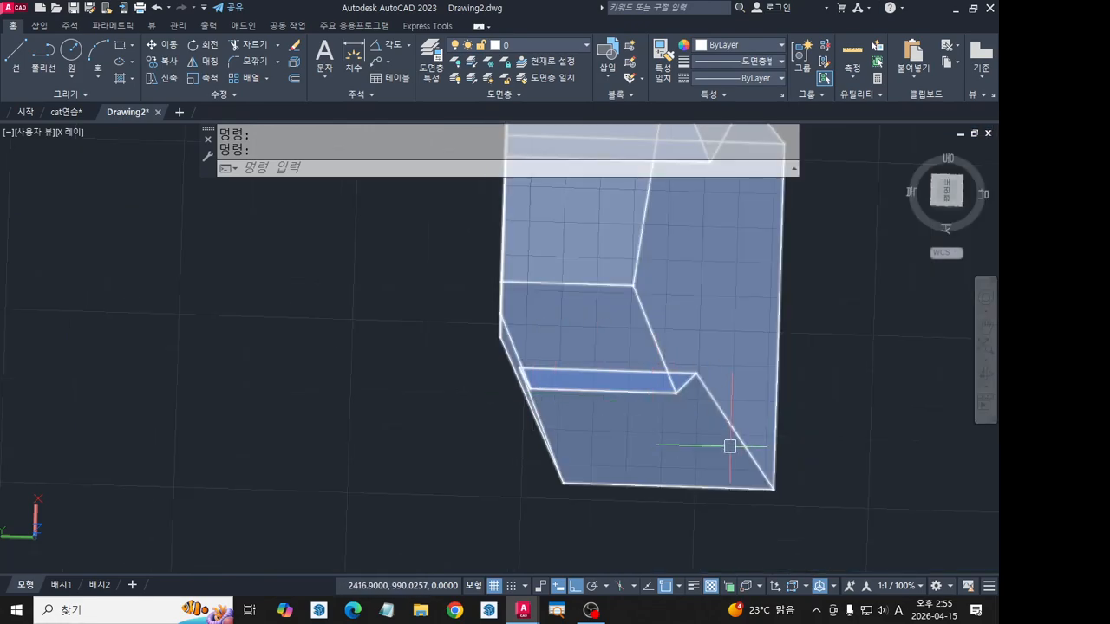
{"action": "middle_click_drag", "start_coordinate": [729, 446], "coordinate": [676, 443], "text": "shift"}
{"action": "scroll", "coordinate": [559, 310], "scroll_direction": "up", "scroll_amount": 3}
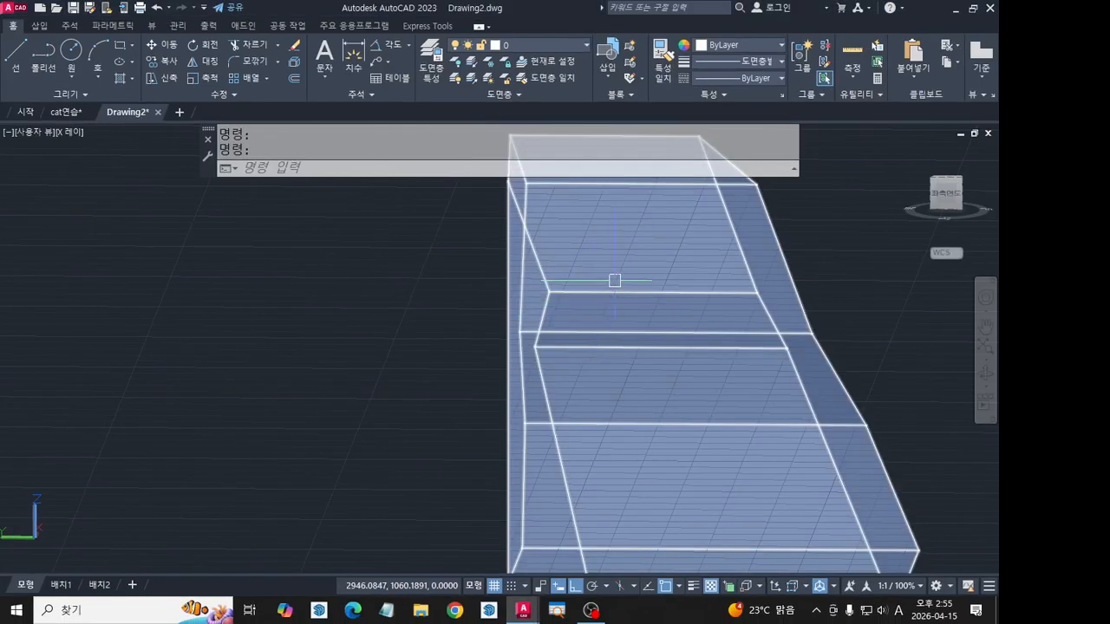
{"action": "mouse_move", "coordinate": [615, 280]}
{"action": "middle_mouse_down", "text": "shift"}
{"action": "mouse_move", "coordinate": [616, 437]}
{"action": "mouse_move", "coordinate": [610, 272]}
{"action": "mouse_move", "coordinate": [630, 352]}
{"action": "mouse_move", "coordinate": [642, 360]}
{"action": "mouse_move", "coordinate": [674, 321]}
{"action": "mouse_move", "coordinate": [659, 346]}
{"action": "middle_mouse_up", "text": "shift"}
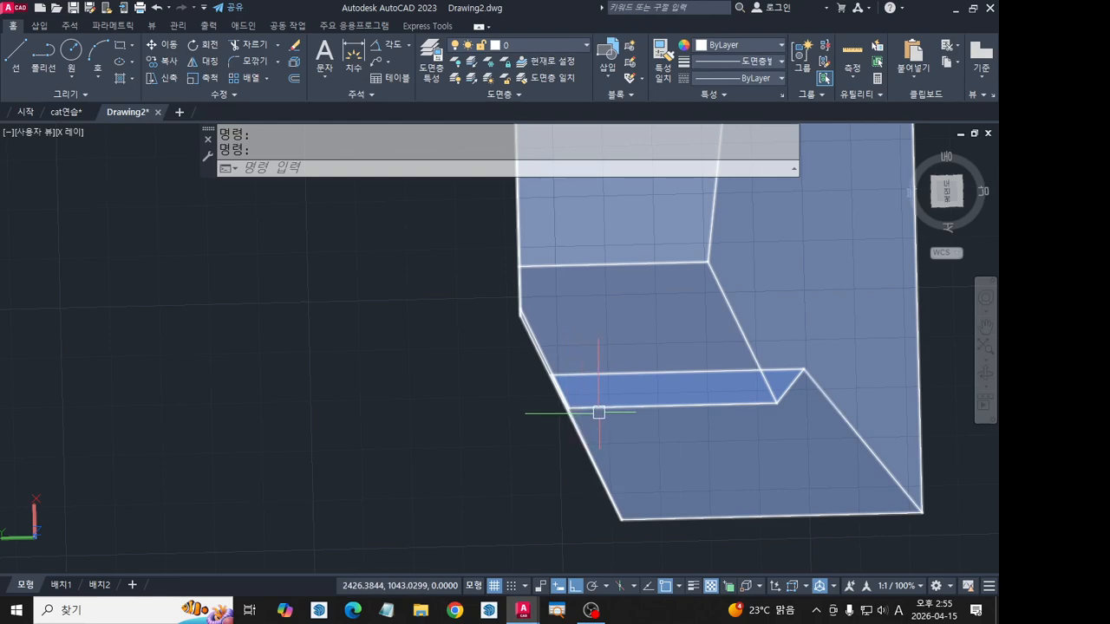
{"action": "middle_click_drag", "start_coordinate": [639, 409], "coordinate": [540, 265], "text": "shift"}
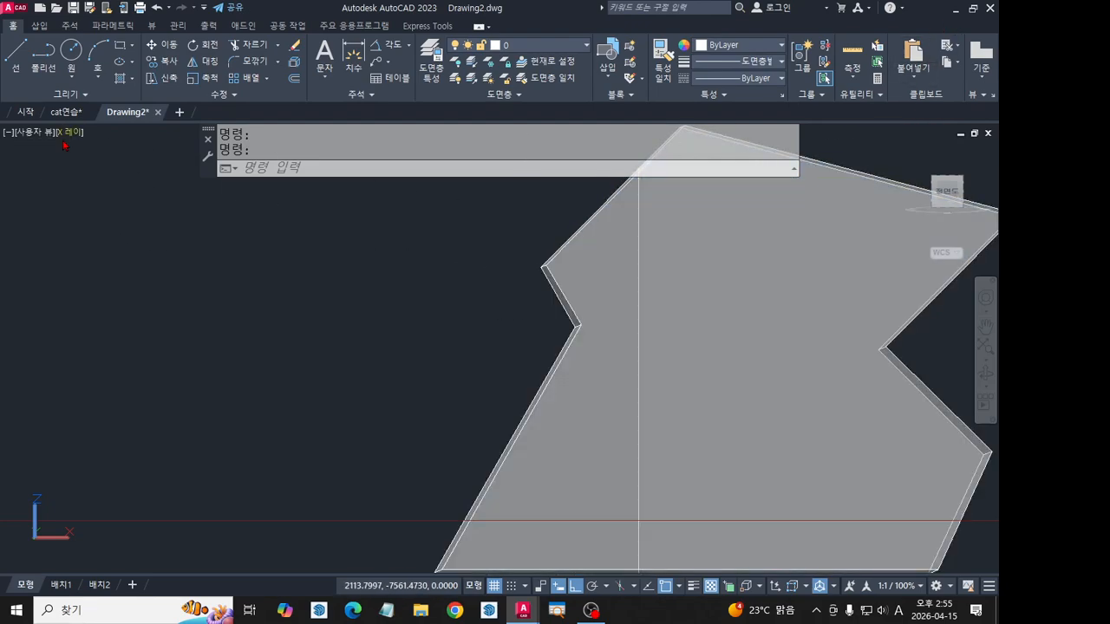
{"action": "left_click", "coordinate": [66, 112]}
{"action": "left_click", "coordinate": [16, 52]}
{"action": "middle_click_drag", "start_coordinate": [238, 313], "coordinate": [334, 399]}
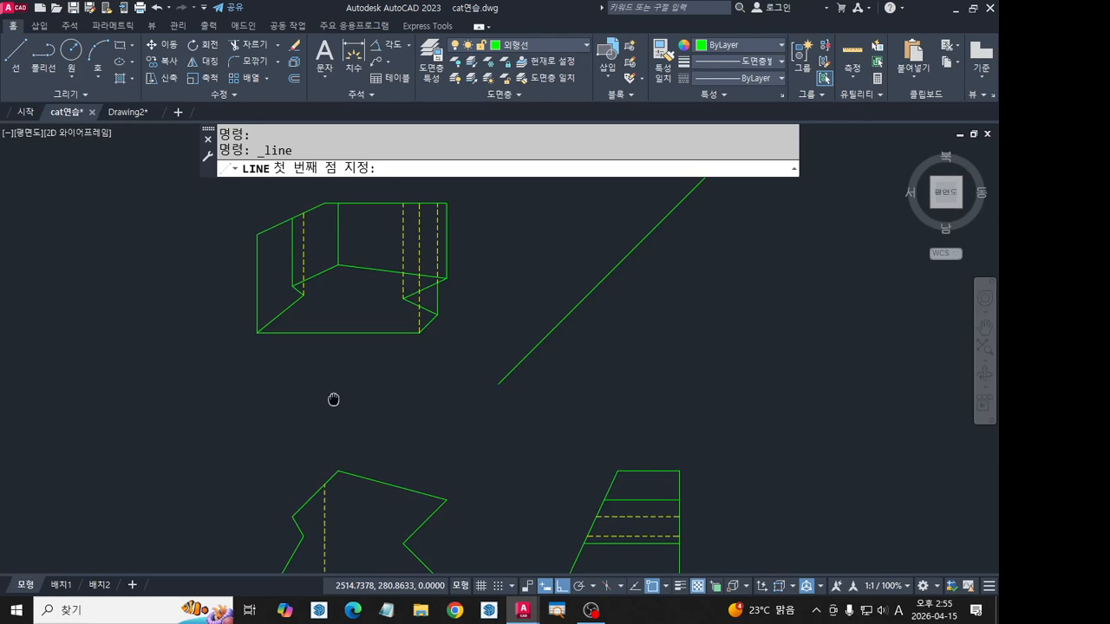
{"action": "left_click", "coordinate": [325, 203]}
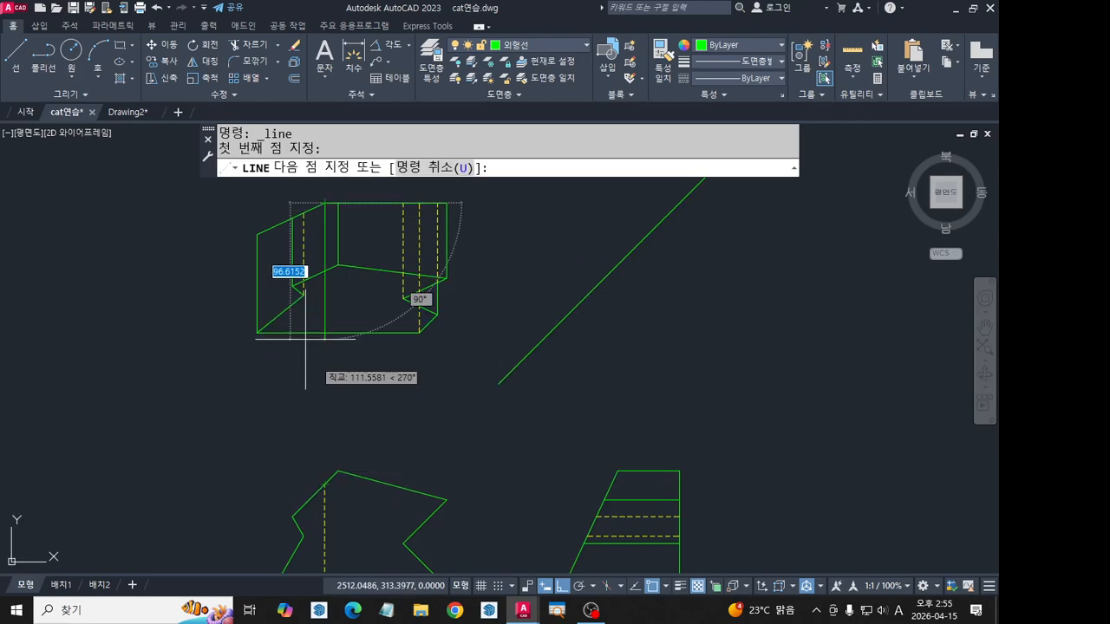
{"action": "scroll", "coordinate": [303, 208], "scroll_direction": "up", "scroll_amount": 5}
{"action": "key", "text": "Escape"}
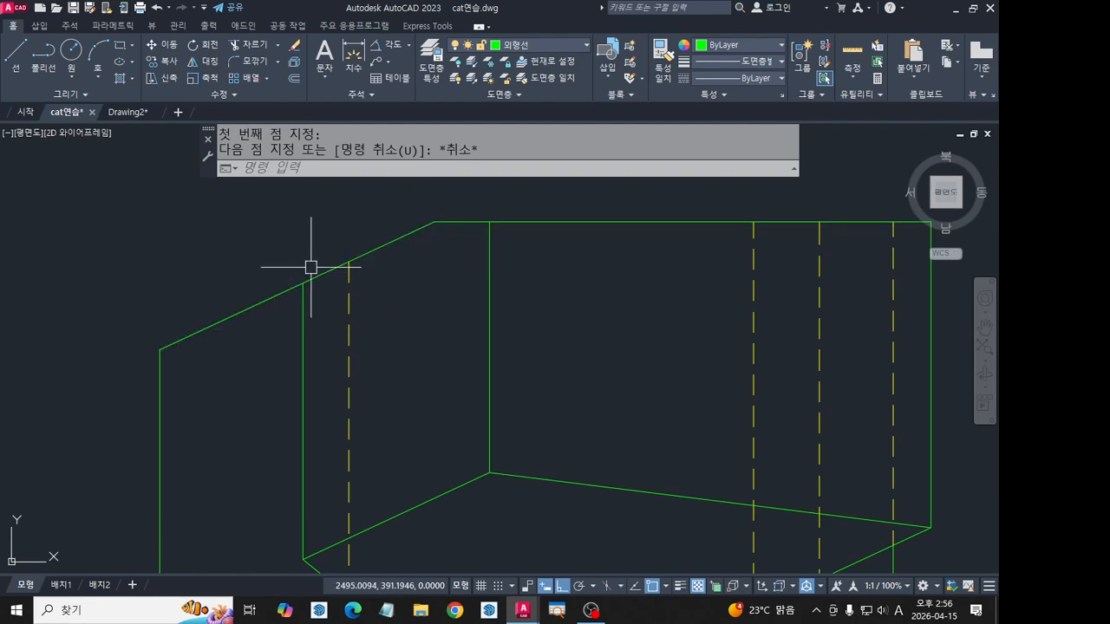
Draw a horizontal projection line from the top view's upper-left bend point rightward past the 45° diagonal.
{"action": "scroll", "coordinate": [434, 416], "scroll_direction": "down", "scroll_amount": 6}
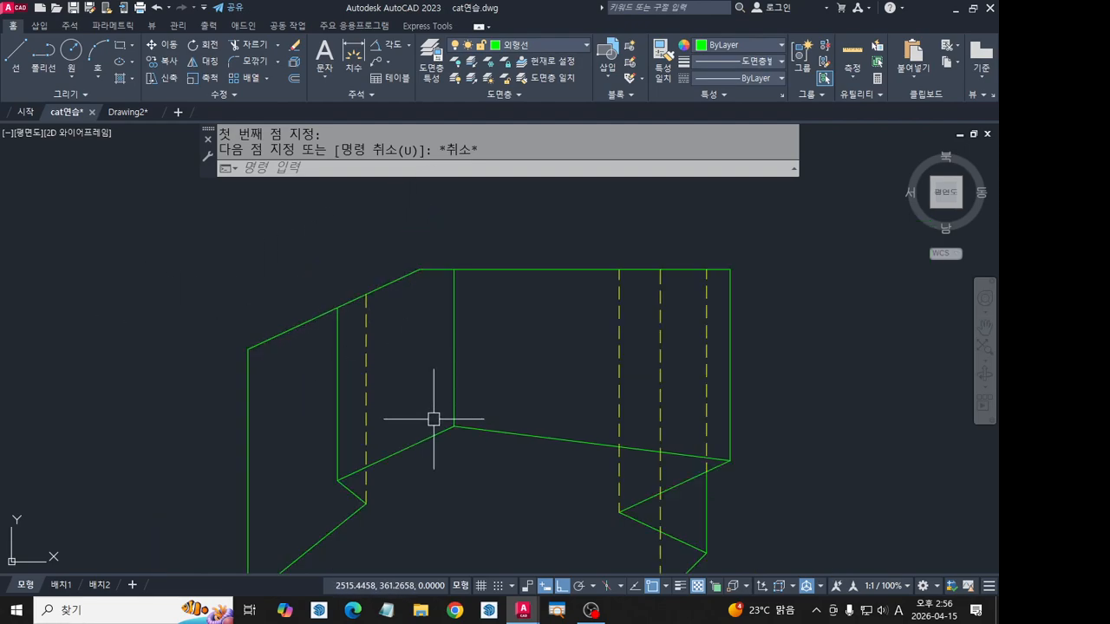
{"action": "scroll", "coordinate": [494, 374], "scroll_direction": "up", "scroll_amount": 4}
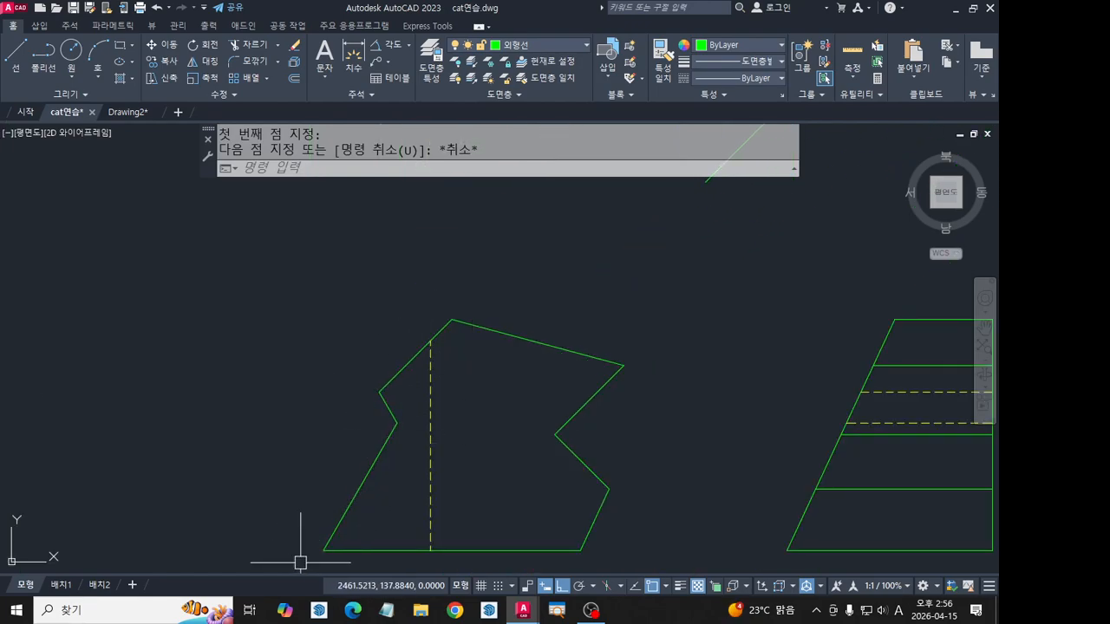
{"action": "scroll", "coordinate": [402, 397], "scroll_direction": "down", "scroll_amount": 2}
{"action": "scroll", "coordinate": [433, 270], "scroll_direction": "up", "scroll_amount": 4}
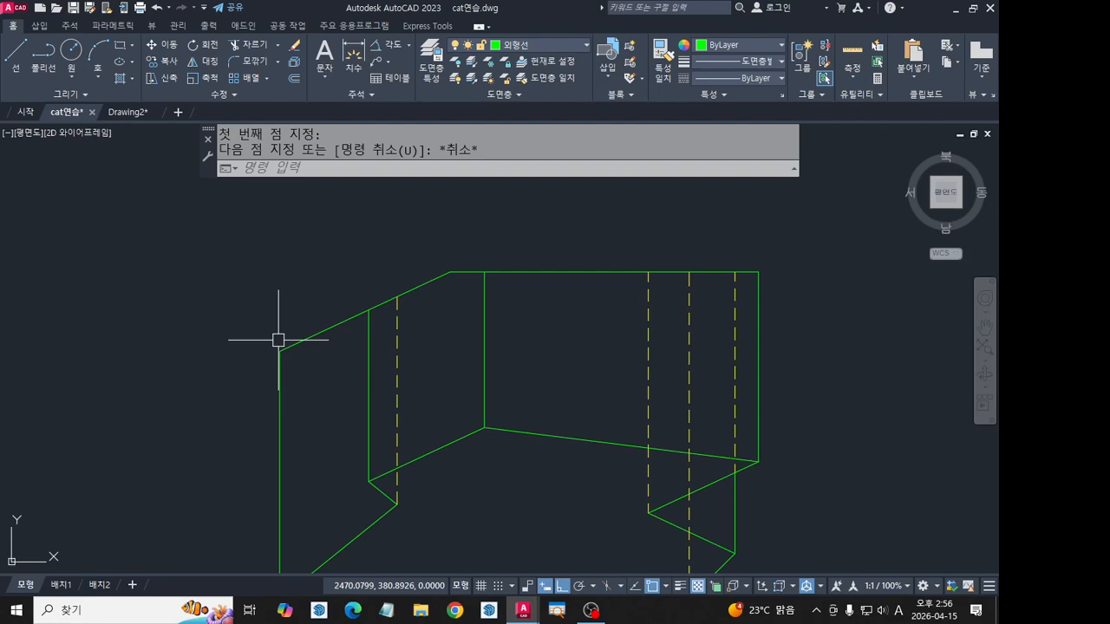
{"action": "left_click", "coordinate": [16, 53]}
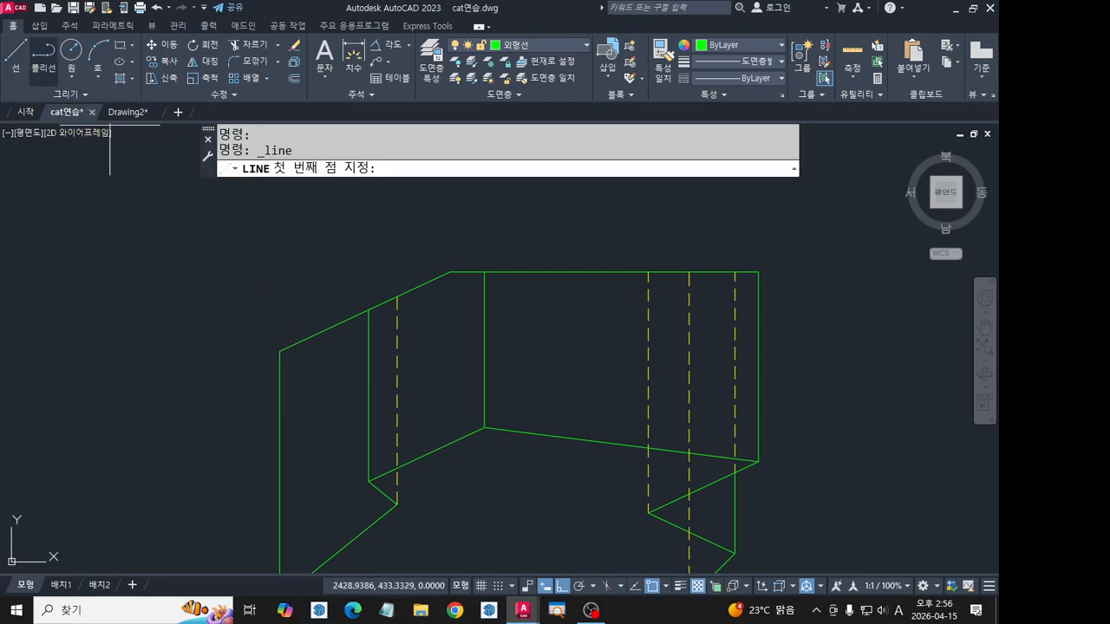
{"action": "left_click", "coordinate": [452, 276]}
{"action": "scroll", "coordinate": [586, 325], "scroll_direction": "down", "scroll_amount": 4}
{"action": "middle_click_drag", "start_coordinate": [706, 327], "coordinate": [389, 313]}
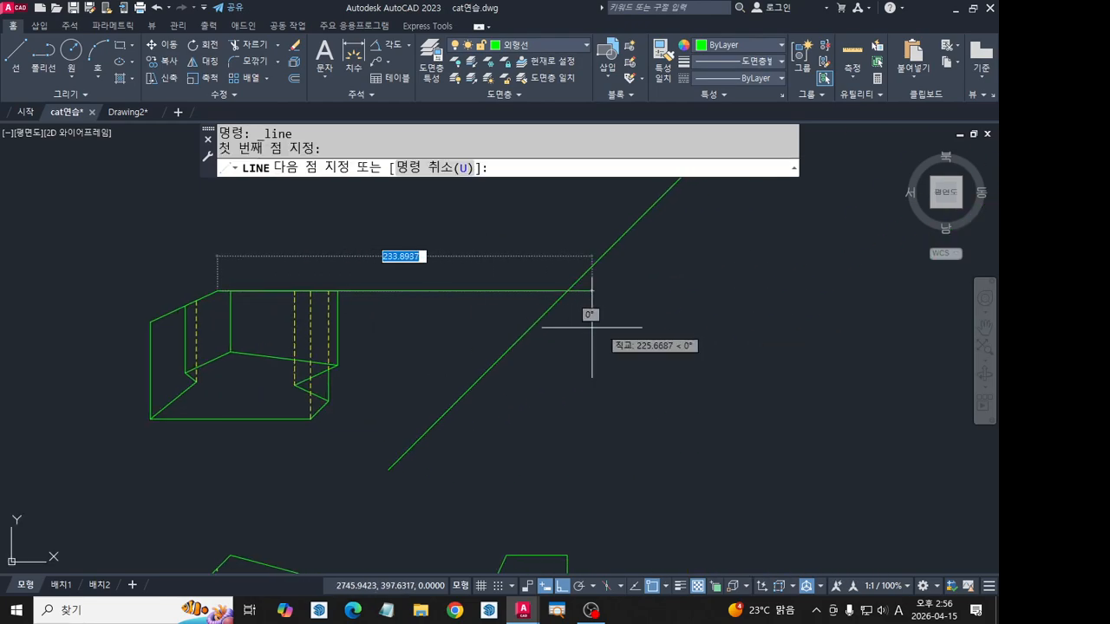
{"action": "left_click", "coordinate": [665, 328]}
{"action": "key", "text": "space"}
Draw a vertical projection line from the horizontal line's intersection with the diagonal down past the right view.
{"action": "key", "text": "space"}
{"action": "left_click", "coordinate": [571, 289]}
{"action": "scroll", "coordinate": [580, 273], "scroll_direction": "down", "scroll_amount": 4}
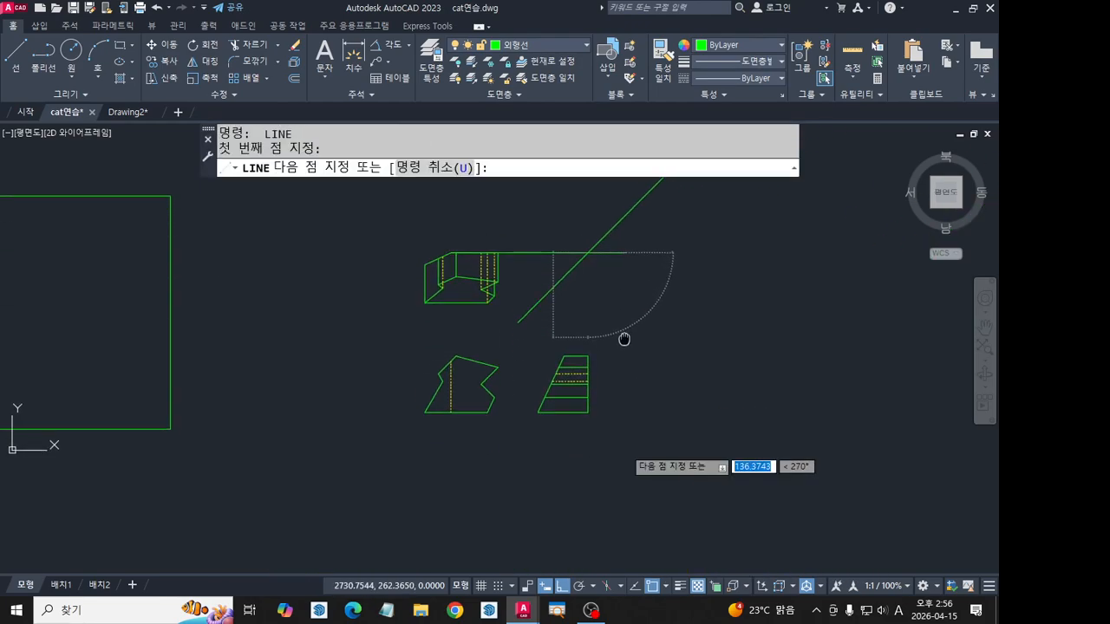
{"action": "key", "text": "Escape"}
Draw a line from the top view's bend point down to the front view's hidden-line top, continuing horizontally past the right view.
{"action": "scroll", "coordinate": [407, 256], "scroll_direction": "up", "scroll_amount": 2}
{"action": "key", "text": "space"}
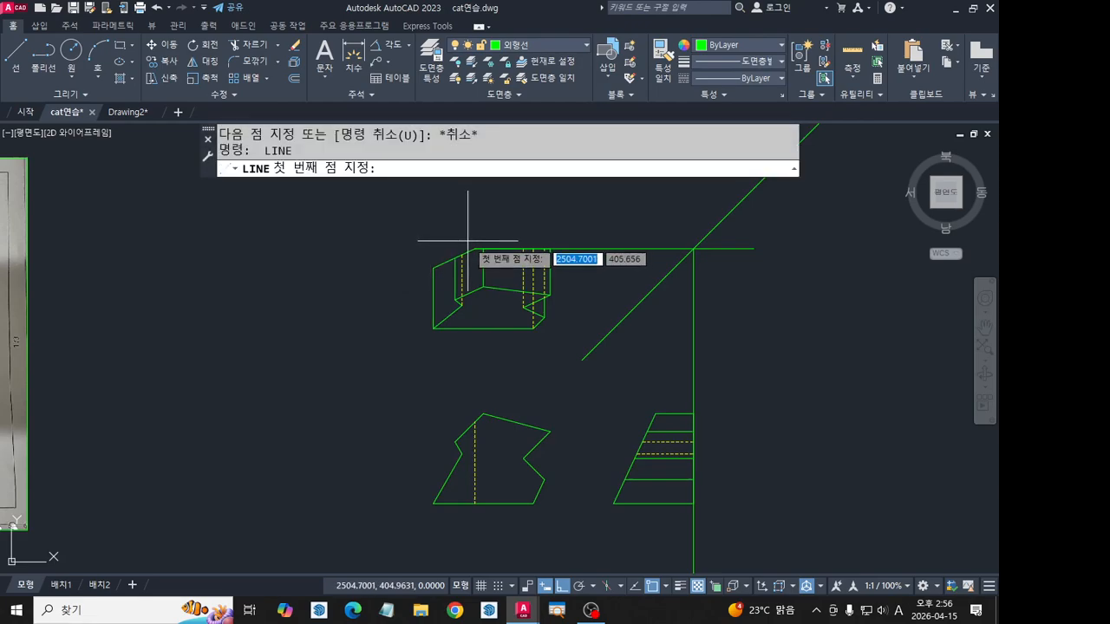
{"action": "left_click", "coordinate": [475, 248]}
{"action": "scroll", "coordinate": [481, 420], "scroll_direction": "up", "scroll_amount": 2}
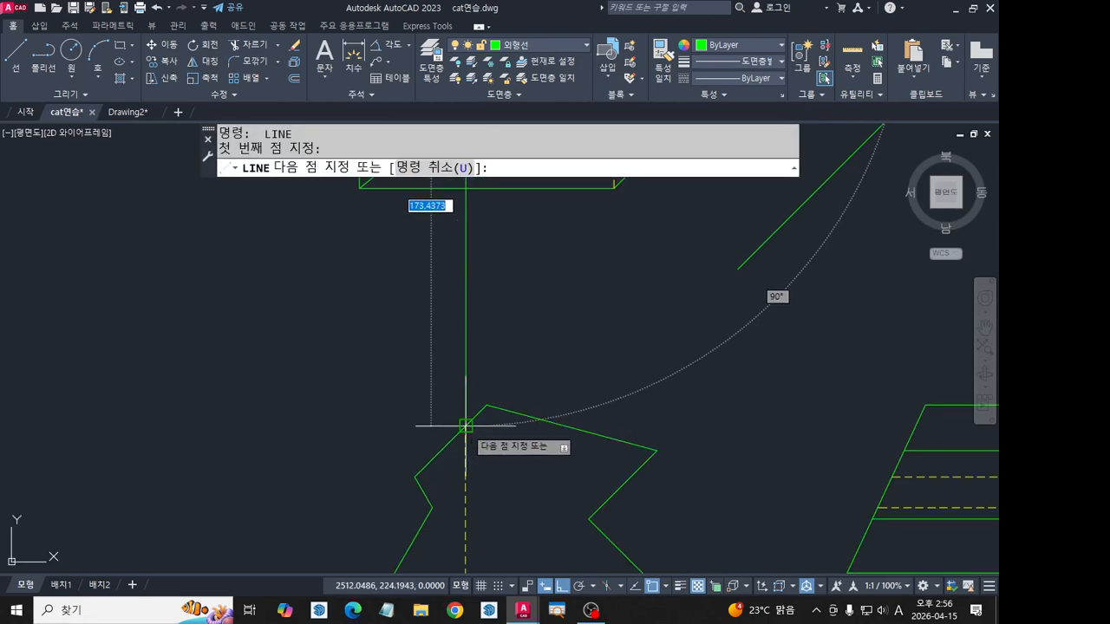
{"action": "left_click", "coordinate": [465, 426]}
{"action": "scroll", "coordinate": [549, 438], "scroll_direction": "down", "scroll_amount": 1}
{"action": "middle_click_drag", "start_coordinate": [754, 439], "coordinate": [543, 413]}
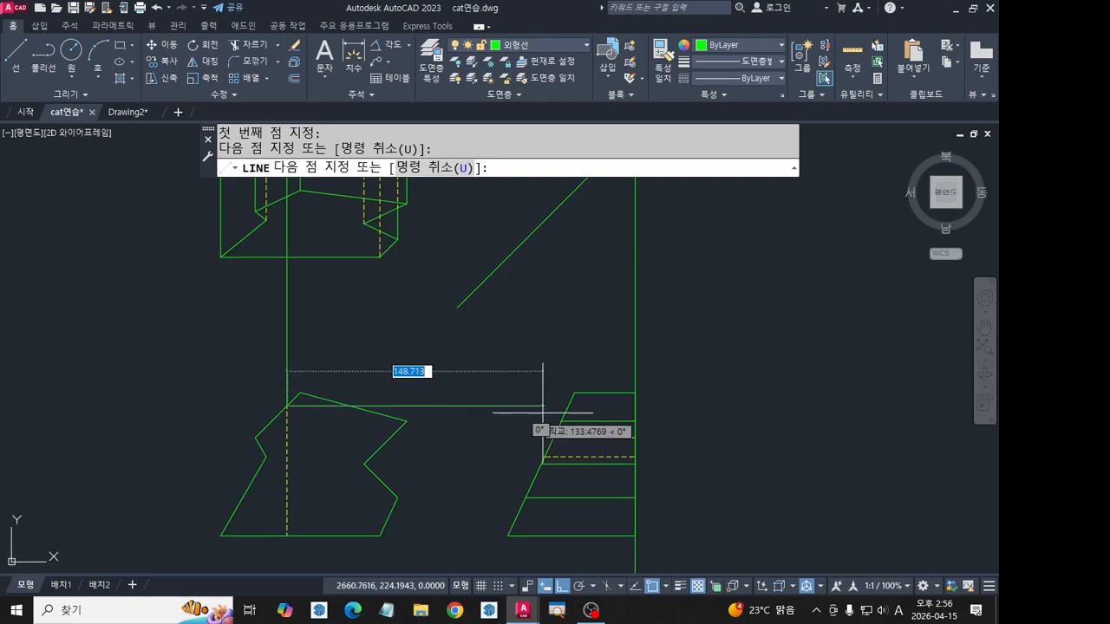
{"action": "left_click", "coordinate": [670, 405]}
{"action": "key", "text": "space"}
{"action": "scroll", "coordinate": [627, 406], "scroll_direction": "up", "scroll_amount": 2}
{"action": "scroll", "coordinate": [620, 407], "scroll_direction": "up", "scroll_amount": 2}
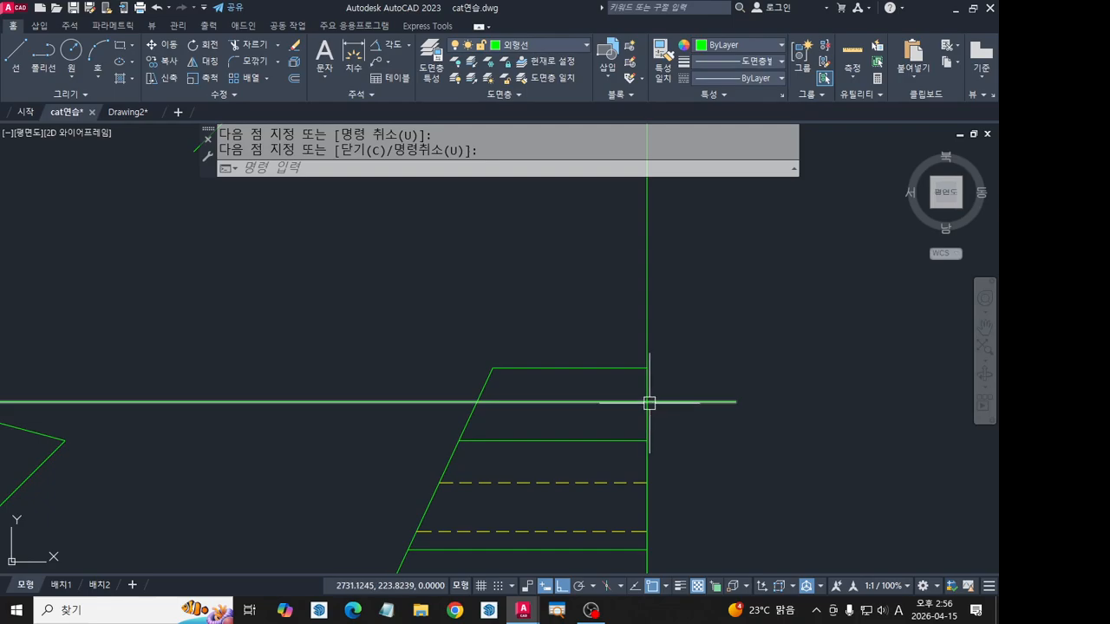
Examine the right view's hidden lines in the reference drawing image and come back to the projected views.
{"action": "scroll", "coordinate": [576, 403], "scroll_direction": "down", "scroll_amount": 6}
{"action": "middle_click_drag", "start_coordinate": [244, 386], "coordinate": [781, 385]}
{"action": "middle_click_drag", "start_coordinate": [310, 387], "coordinate": [548, 399]}
{"action": "scroll", "coordinate": [574, 395], "scroll_direction": "up", "scroll_amount": 4}
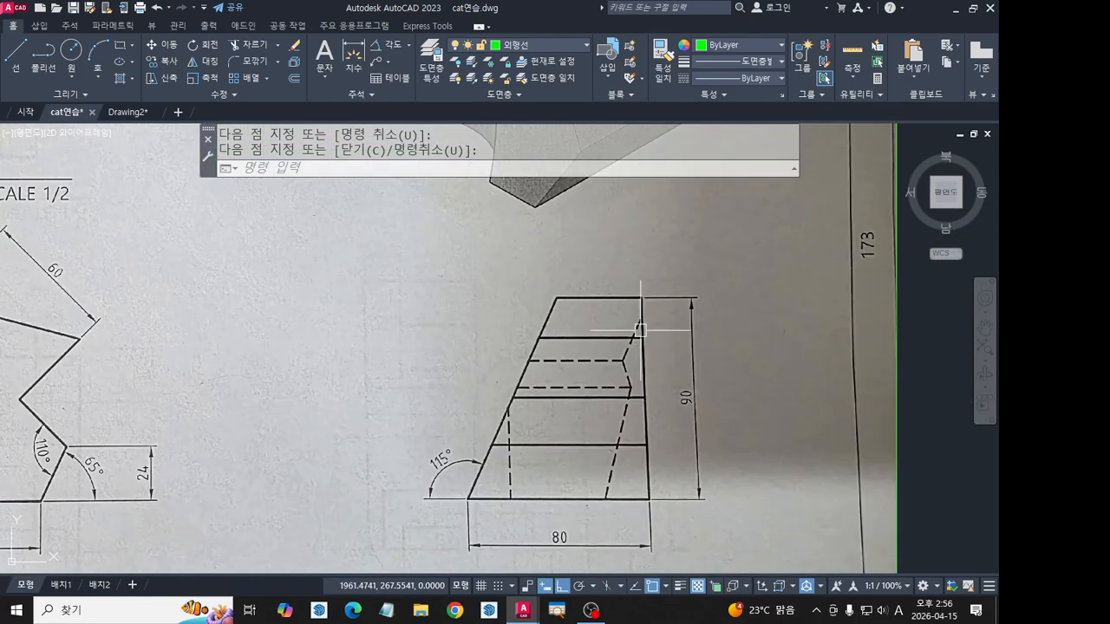
{"action": "scroll", "coordinate": [640, 331], "scroll_direction": "up", "scroll_amount": 3}
{"action": "scroll", "coordinate": [639, 300], "scroll_direction": "down", "scroll_amount": 4}
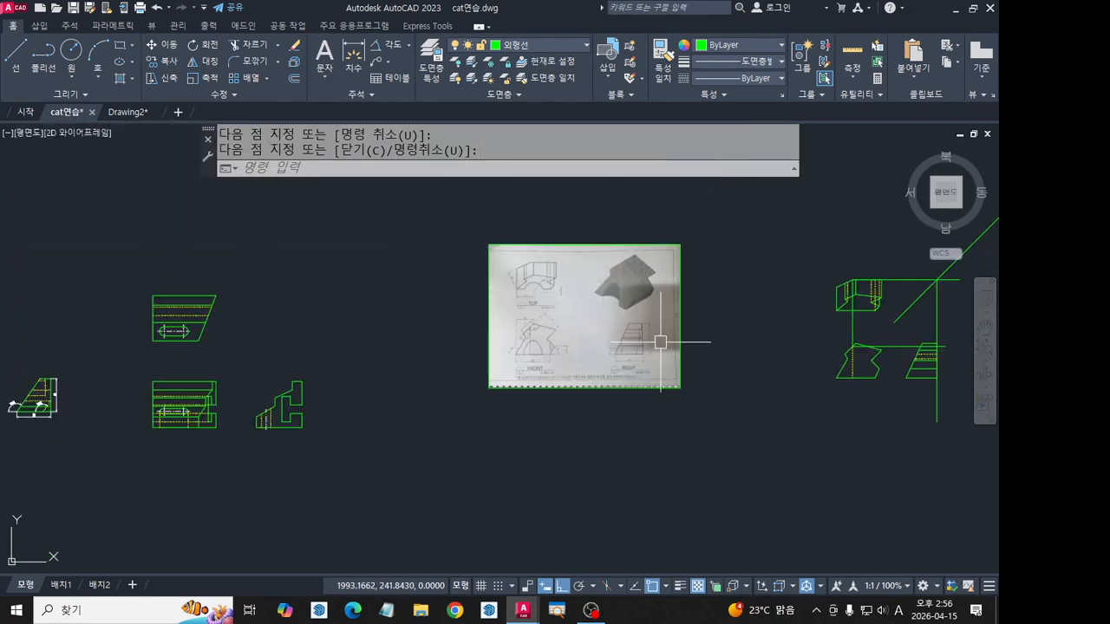
{"action": "middle_click_drag", "start_coordinate": [728, 342], "coordinate": [541, 364]}
{"action": "scroll", "coordinate": [674, 354], "scroll_direction": "up", "scroll_amount": 5}
{"action": "scroll", "coordinate": [673, 349], "scroll_direction": "up", "scroll_amount": 2}
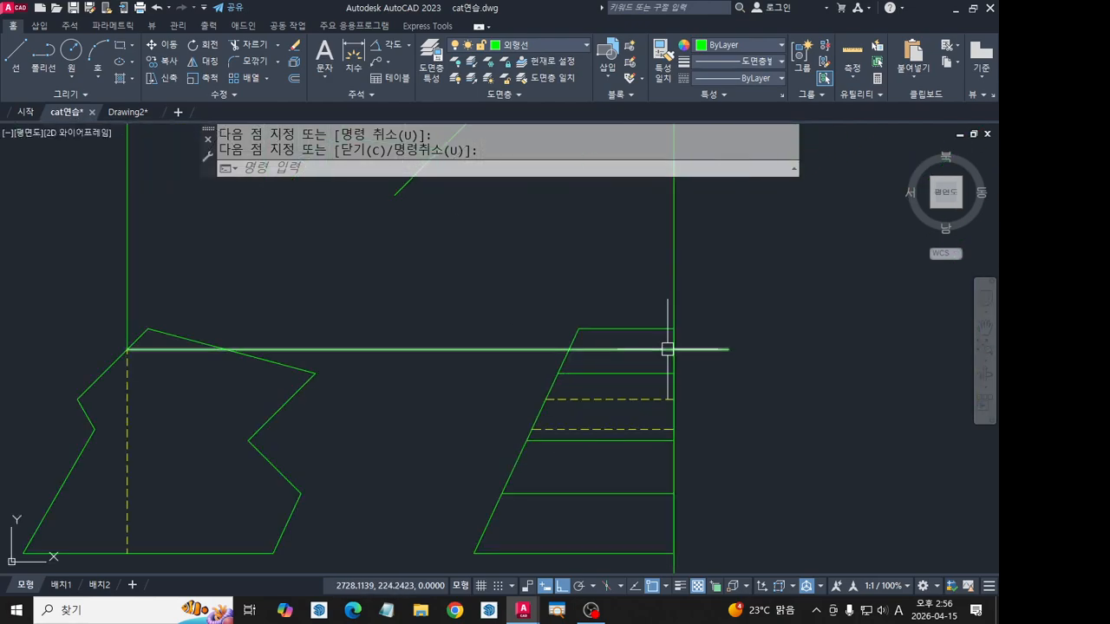
Erase the vertical projection line running along the right view's back edge.
{"action": "middle_click_drag", "start_coordinate": [666, 351], "coordinate": [695, 384]}
{"action": "key", "text": "Escape"}
{"action": "left_click", "coordinate": [701, 321]}
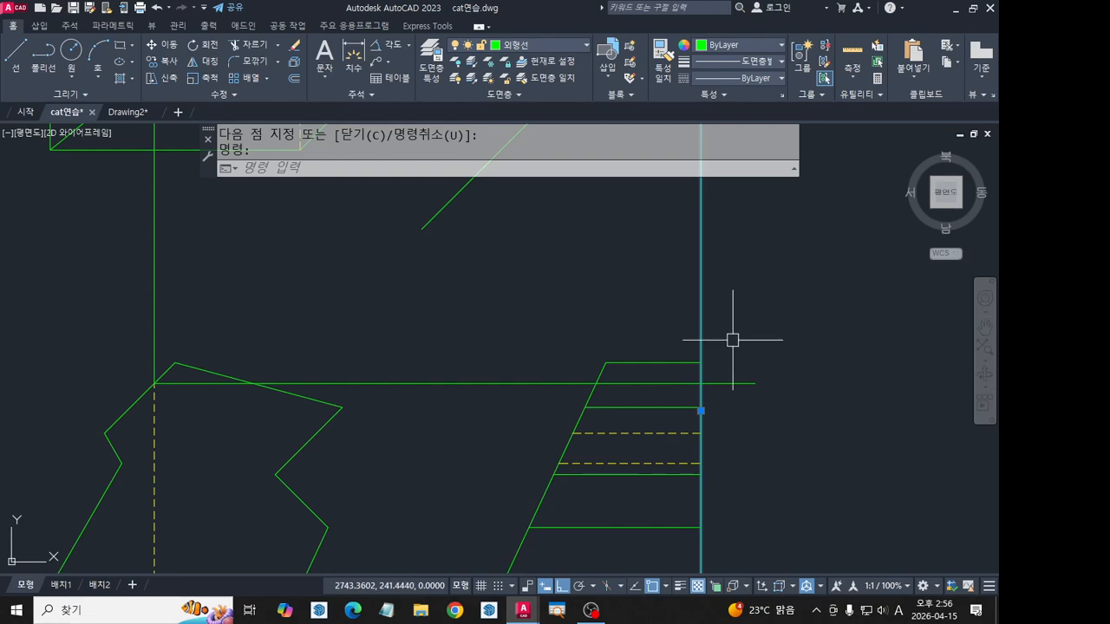
{"action": "key", "text": "Delete"}
{"action": "scroll", "coordinate": [368, 343], "scroll_direction": "down", "scroll_amount": 2}
{"action": "key", "text": "Delete"}
Draw a horizontal projection line from the upper end of the top view's inner-left solid edge rightward past the 45° diagonal.
{"action": "middle_click_drag", "start_coordinate": [472, 362], "coordinate": [497, 427]}
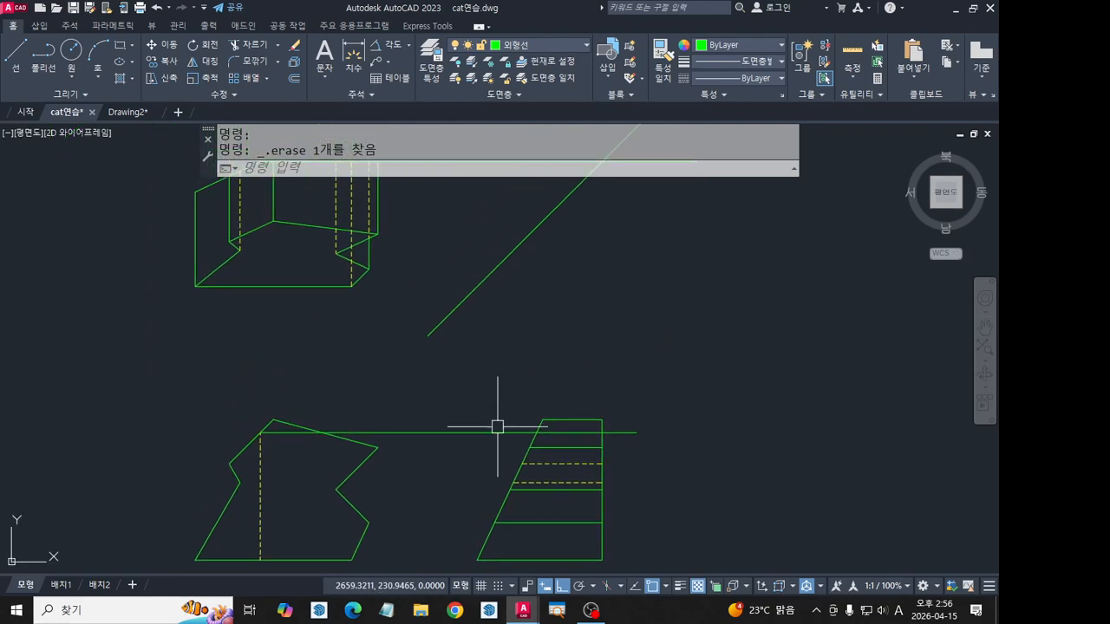
{"action": "scroll", "coordinate": [491, 392], "scroll_direction": "down", "scroll_amount": 2}
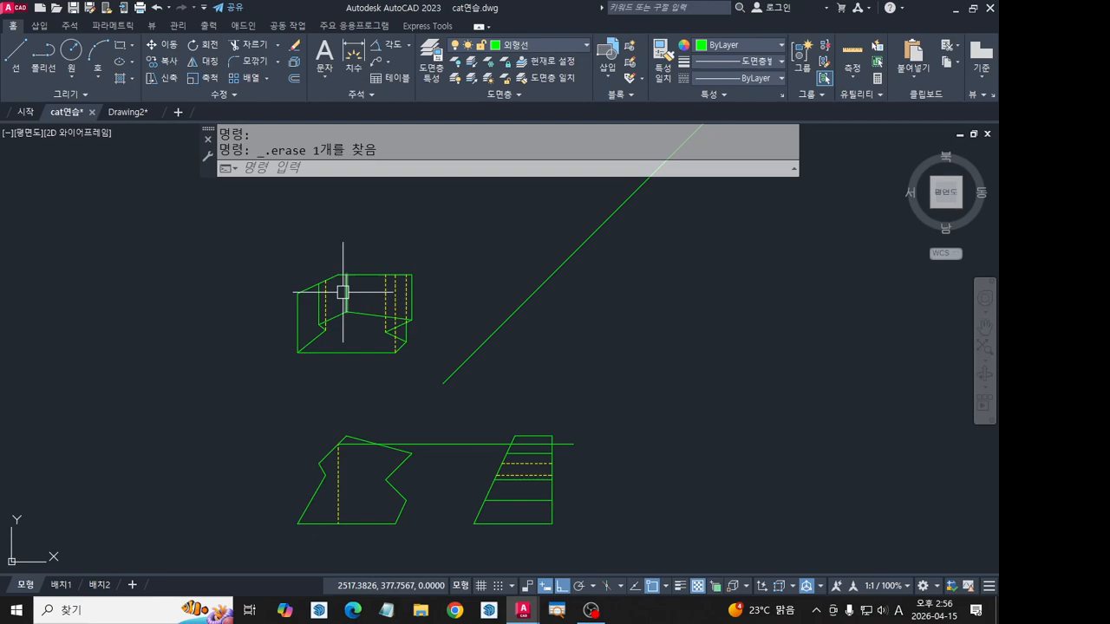
{"action": "scroll", "coordinate": [337, 277], "scroll_direction": "up", "scroll_amount": 5}
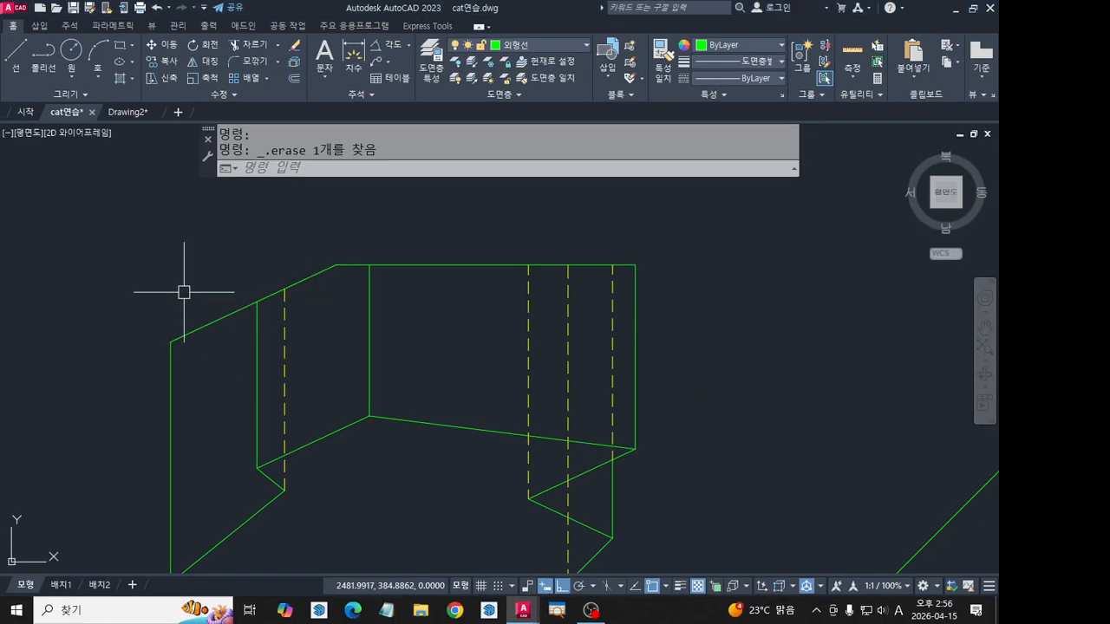
{"action": "left_click", "coordinate": [16, 67]}
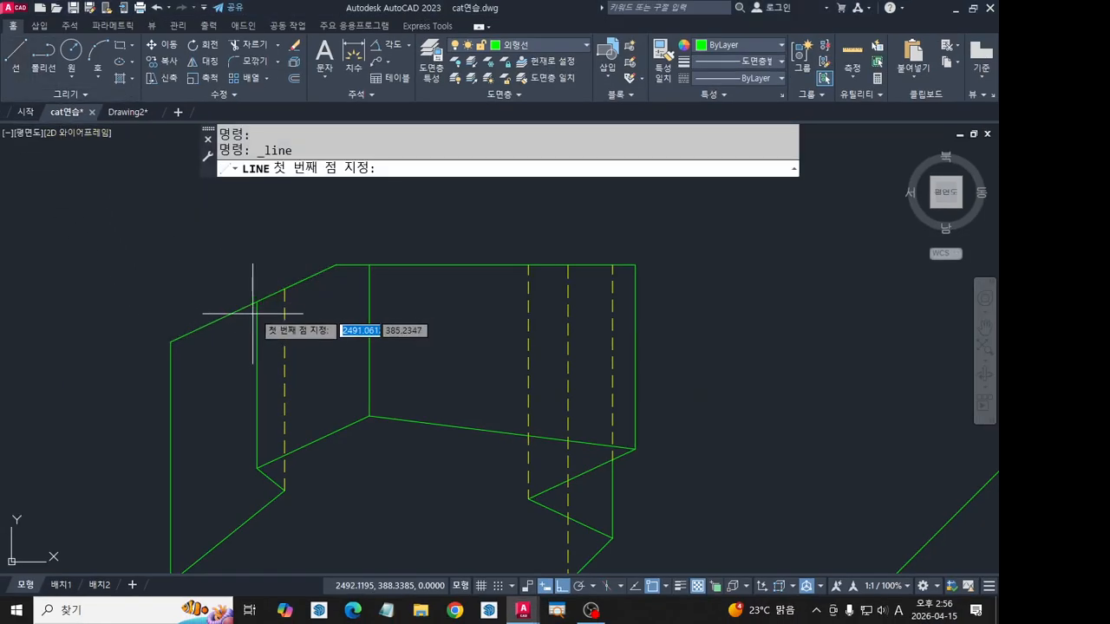
{"action": "left_click", "coordinate": [257, 302]}
{"action": "scroll", "coordinate": [424, 314], "scroll_direction": "down", "scroll_amount": 4}
{"action": "middle_click_drag", "start_coordinate": [523, 310], "coordinate": [285, 274]}
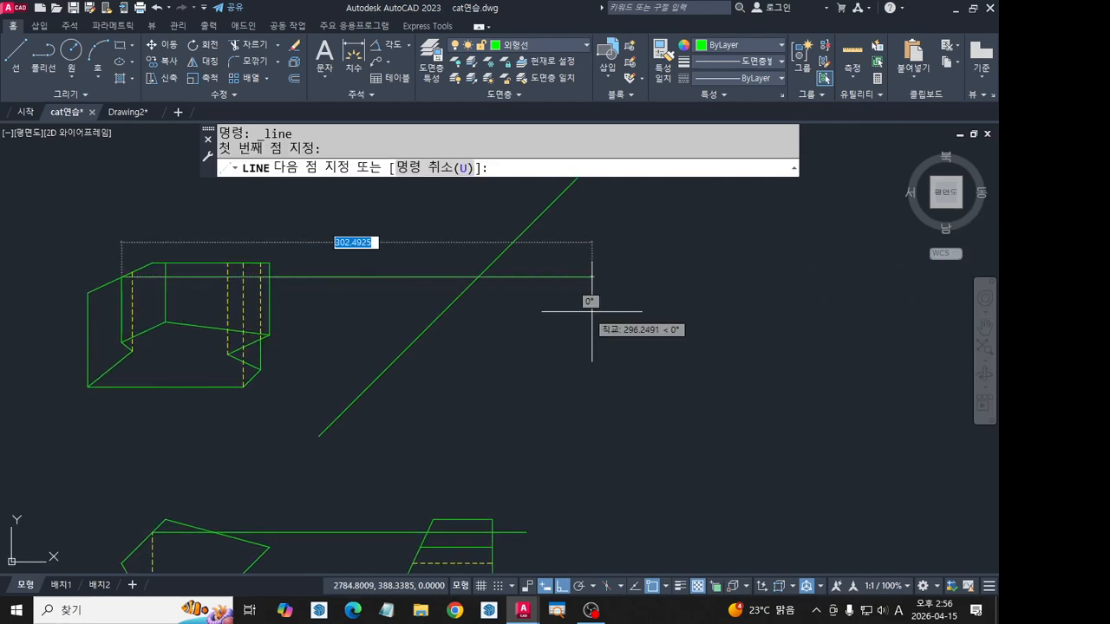
{"action": "left_click", "coordinate": [607, 309]}
{"action": "key", "text": "space"}
Draw a vertical projection line from the solid edge's projection intersection with the diagonal down through most of the right view.
{"action": "key", "text": "space"}
{"action": "left_click", "coordinate": [483, 278]}
{"action": "middle_click_drag", "start_coordinate": [540, 425], "coordinate": [545, 284]}
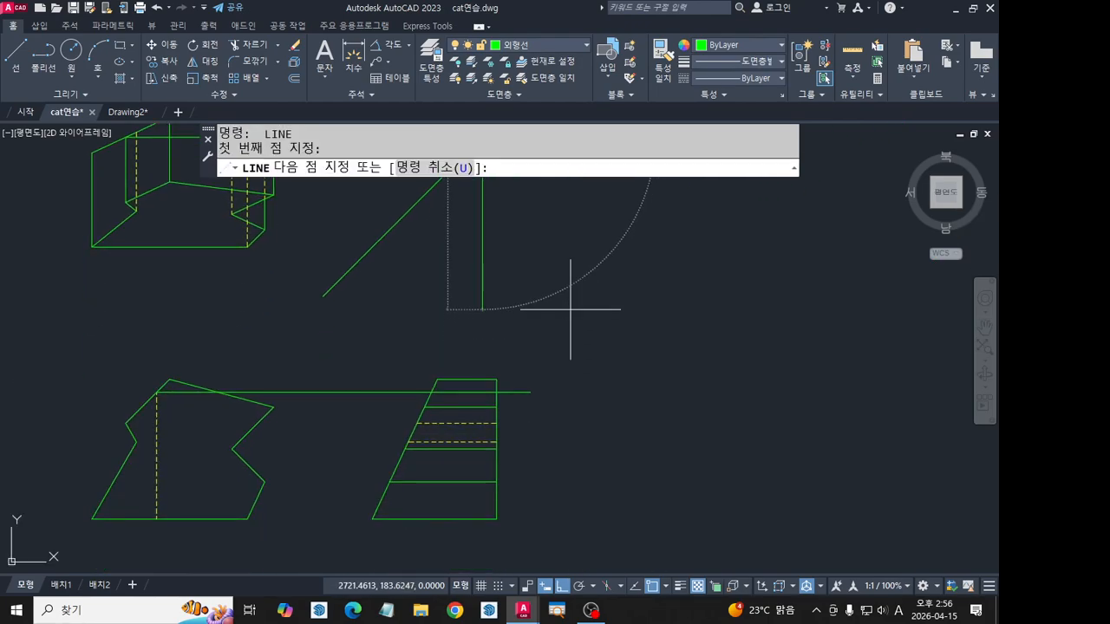
{"action": "left_click", "coordinate": [595, 479]}
{"action": "key", "text": "space"}
Draw a line from the top view's inner-left solid edge down to the front view's outer-left notch corner, then horizontally past the right view.
{"action": "middle_click_drag", "start_coordinate": [292, 345], "coordinate": [417, 431]}
{"action": "key", "text": "space"}
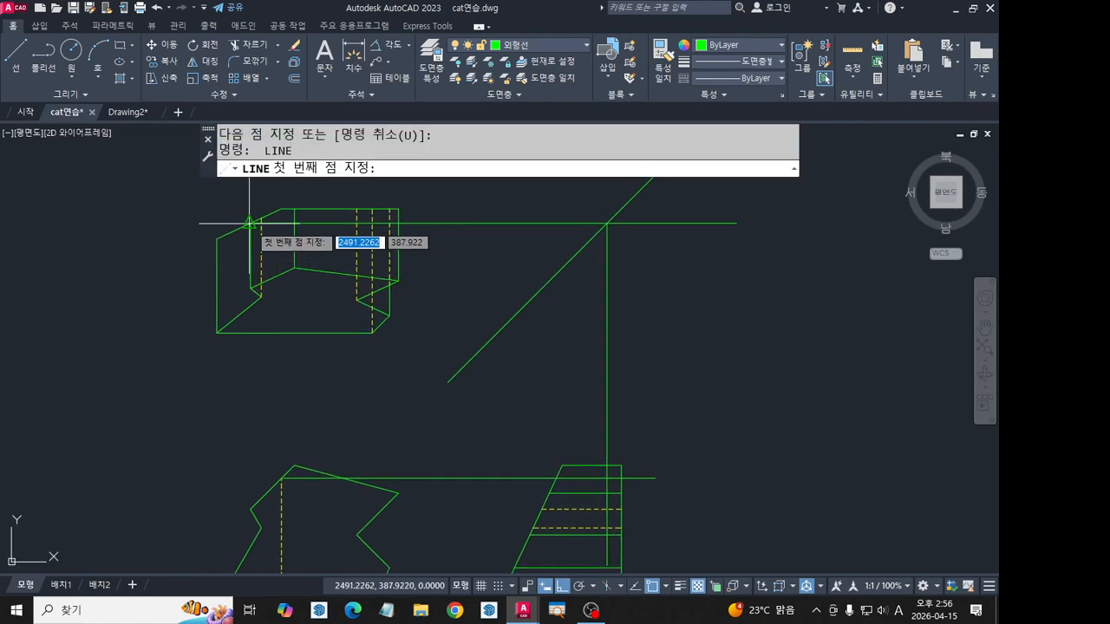
{"action": "scroll", "coordinate": [249, 224], "scroll_direction": "up", "scroll_amount": 4}
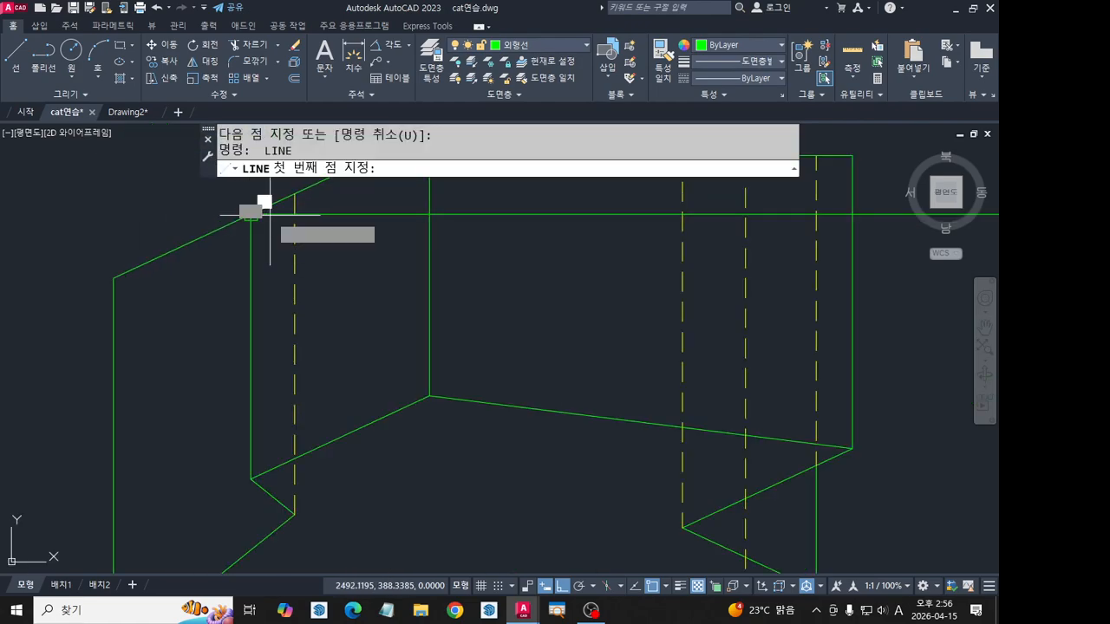
{"action": "left_click", "coordinate": [270, 214]}
{"action": "scroll", "coordinate": [253, 325], "scroll_direction": "down", "scroll_amount": 3}
{"action": "middle_click_drag", "start_coordinate": [271, 438], "coordinate": [295, 138]}
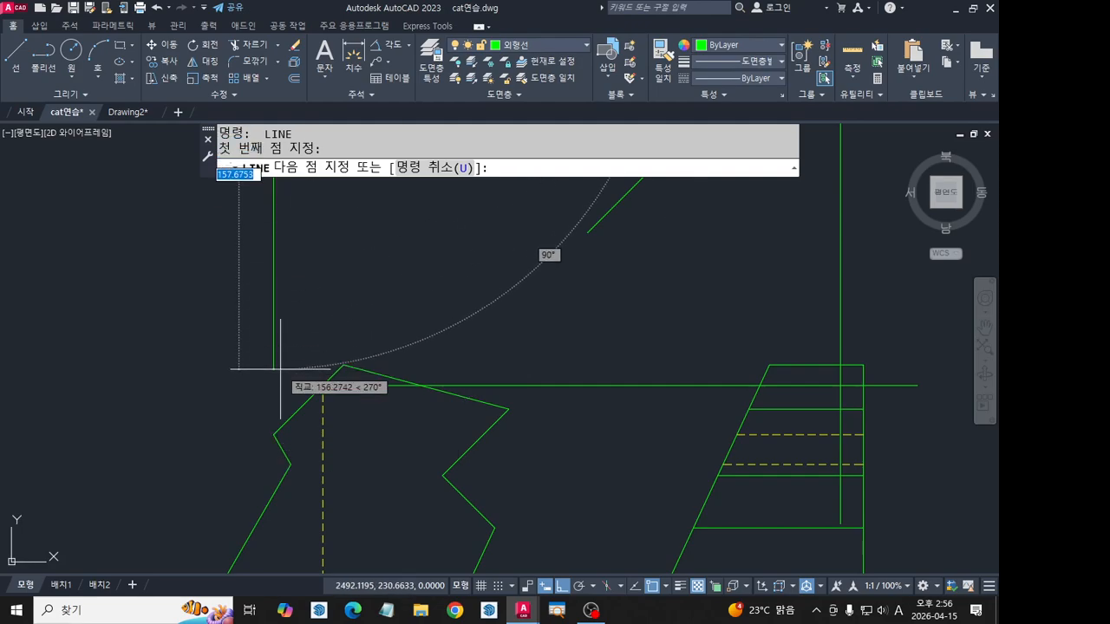
{"action": "left_click", "coordinate": [274, 434]}
{"action": "scroll", "coordinate": [892, 433], "scroll_direction": "up", "scroll_amount": 4}
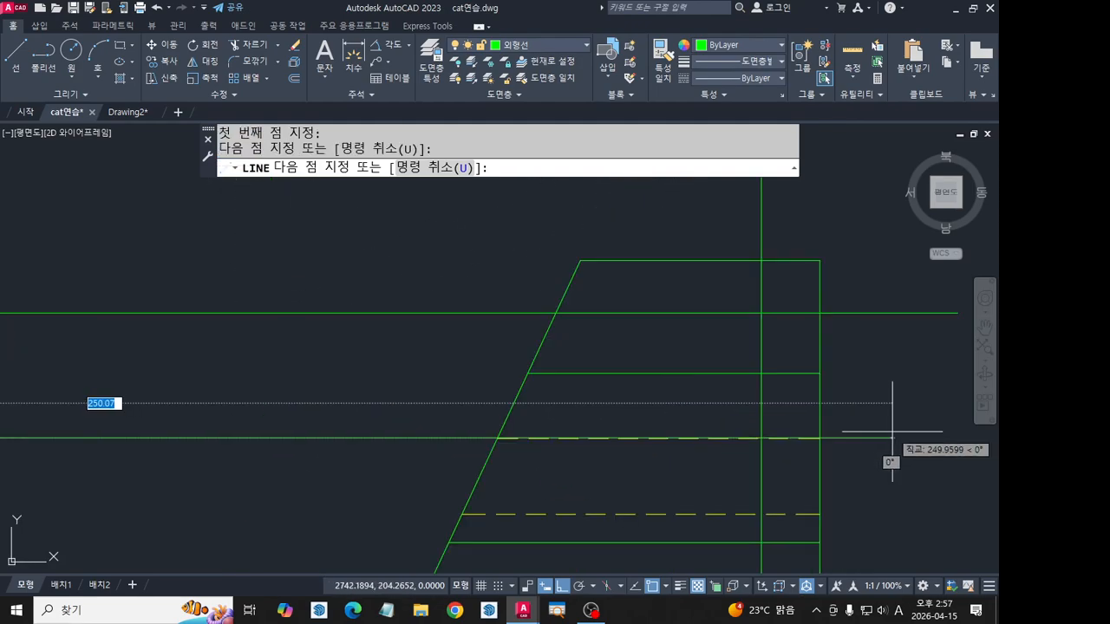
{"action": "left_click", "coordinate": [894, 435]}
{"action": "key", "text": "Return"}
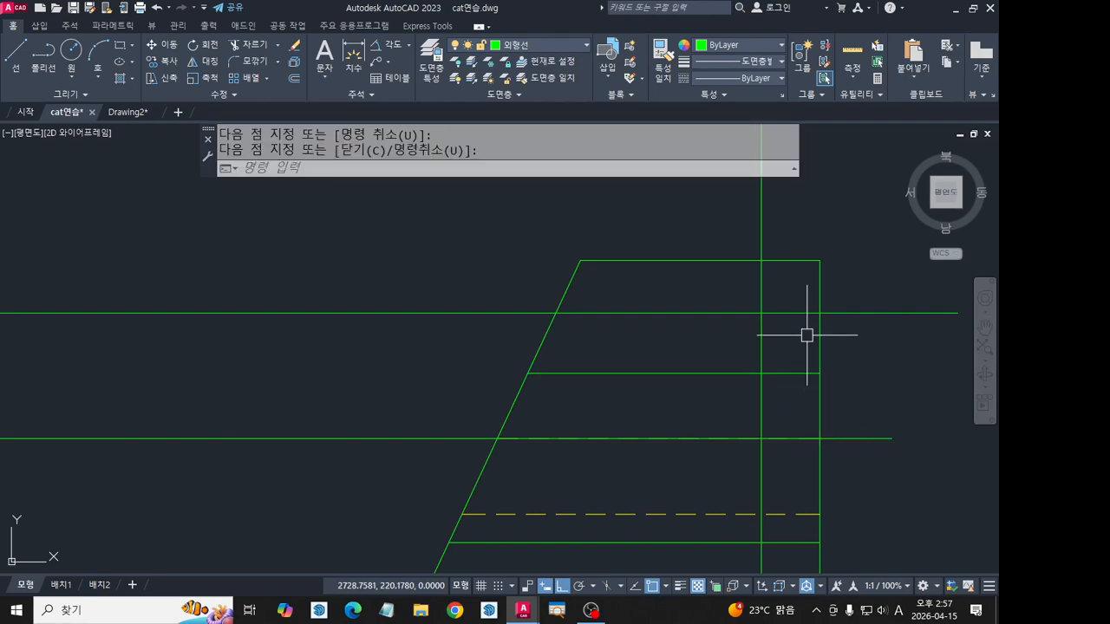
Draw a slanted line in the right view from the upper projection's back-edge intersection to the crossing of the lower and vertical projection lines.
{"action": "type", "text": "l"}
{"action": "key", "text": "Return"}
{"action": "left_click", "coordinate": [820, 313]}
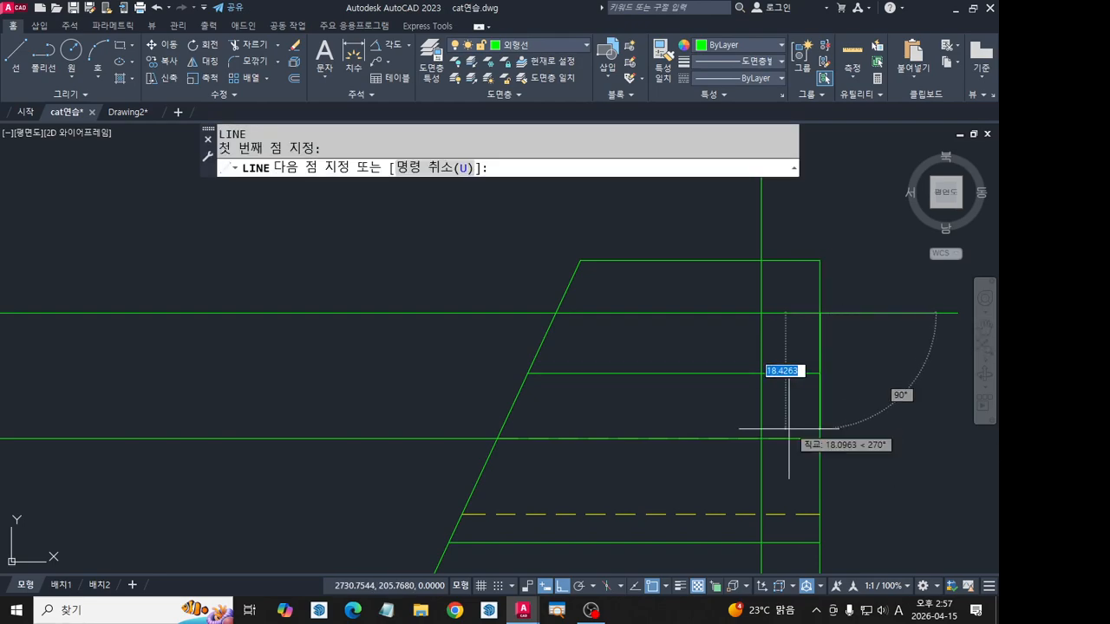
{"action": "key", "text": "Return"}
{"action": "scroll", "coordinate": [861, 443], "scroll_direction": "down", "scroll_amount": 2}
Erase the two horizontal projection lines and the vertical projection line crossing the right view.
{"action": "left_click", "coordinate": [882, 454]}
{"action": "left_click", "coordinate": [865, 340]}
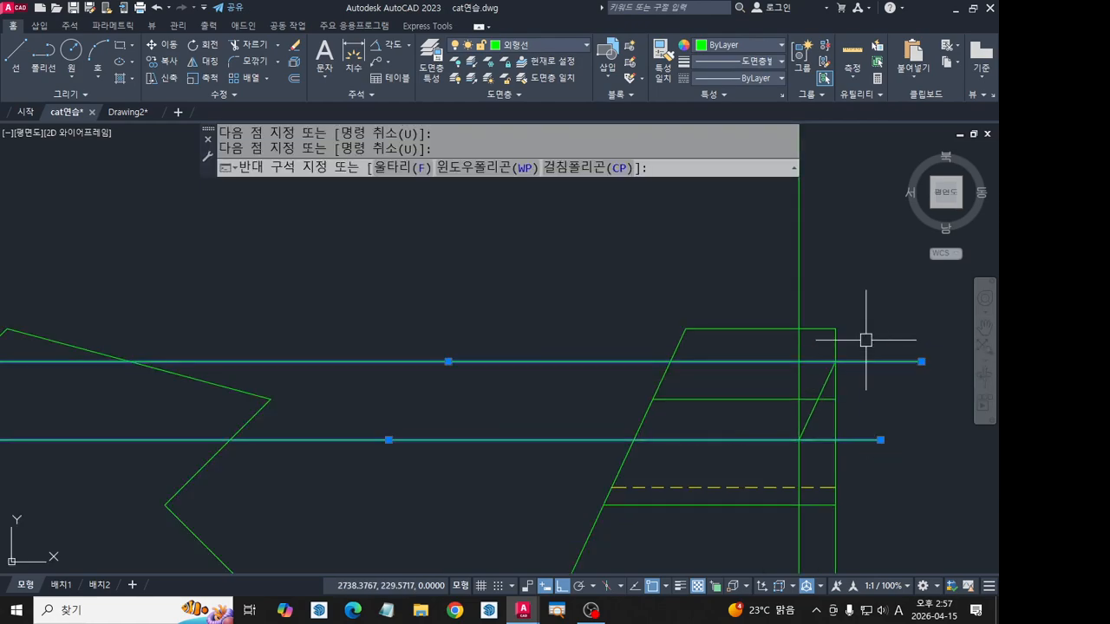
{"action": "key", "text": "Delete"}
{"action": "left_click", "coordinate": [838, 268]}
{"action": "left_click", "coordinate": [732, 264]}
{"action": "scroll", "coordinate": [840, 372], "scroll_direction": "up", "scroll_amount": 3}
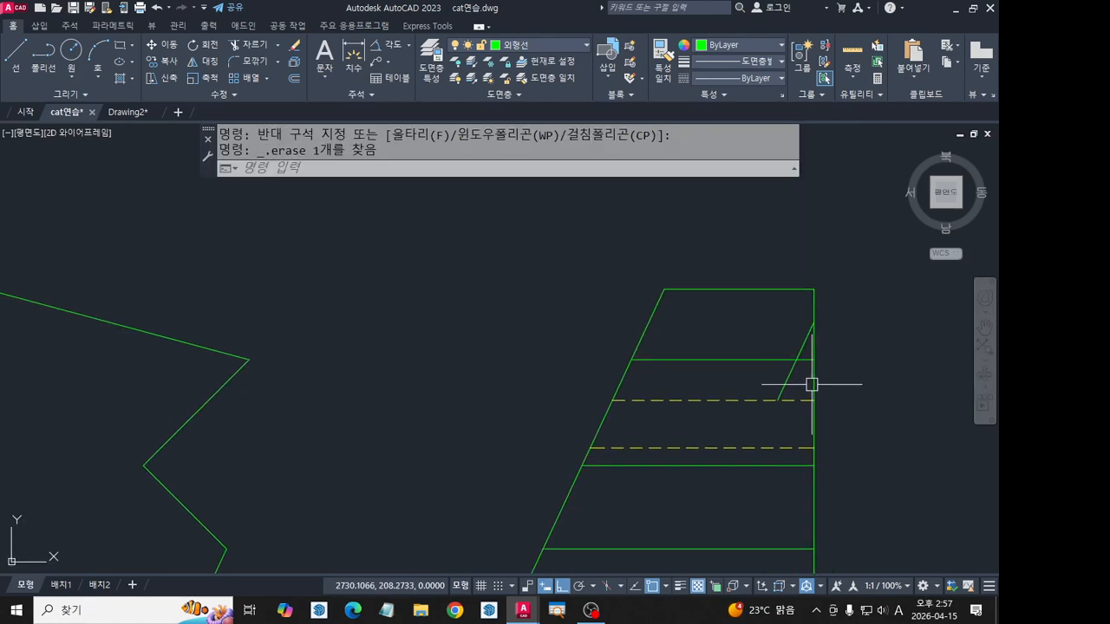
{"action": "key", "text": "Escape"}
{"action": "key", "text": "Escape"}
Put the right view's new slanted line on the 숨은선 layer.
{"action": "scroll", "coordinate": [790, 422], "scroll_direction": "up", "scroll_amount": 1}
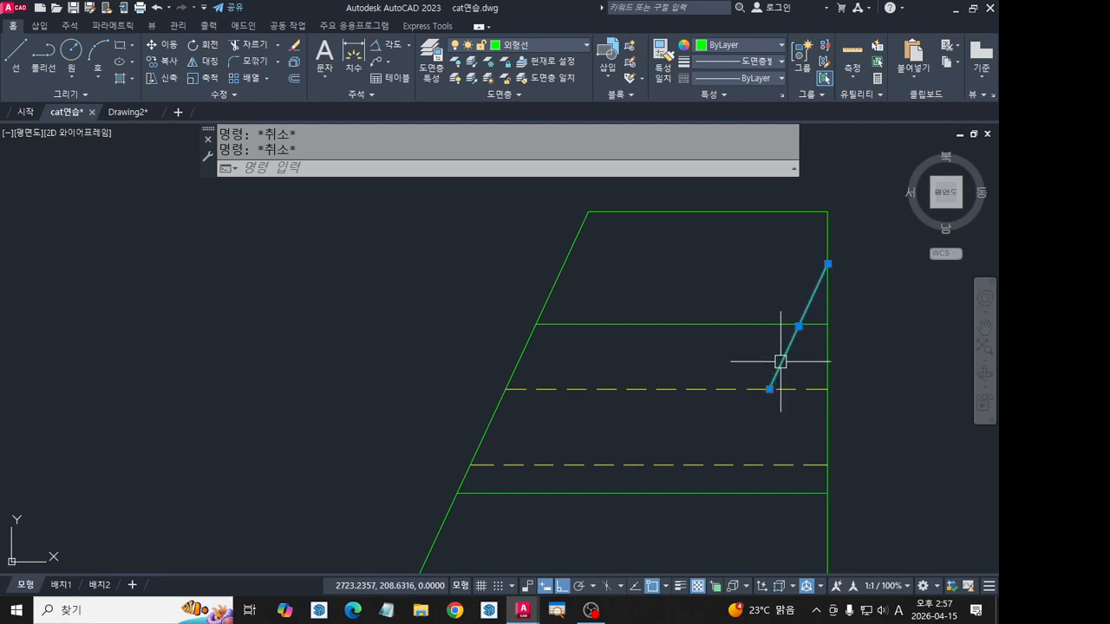
{"action": "left_click", "coordinate": [537, 45]}
{"action": "left_click", "coordinate": [532, 158]}
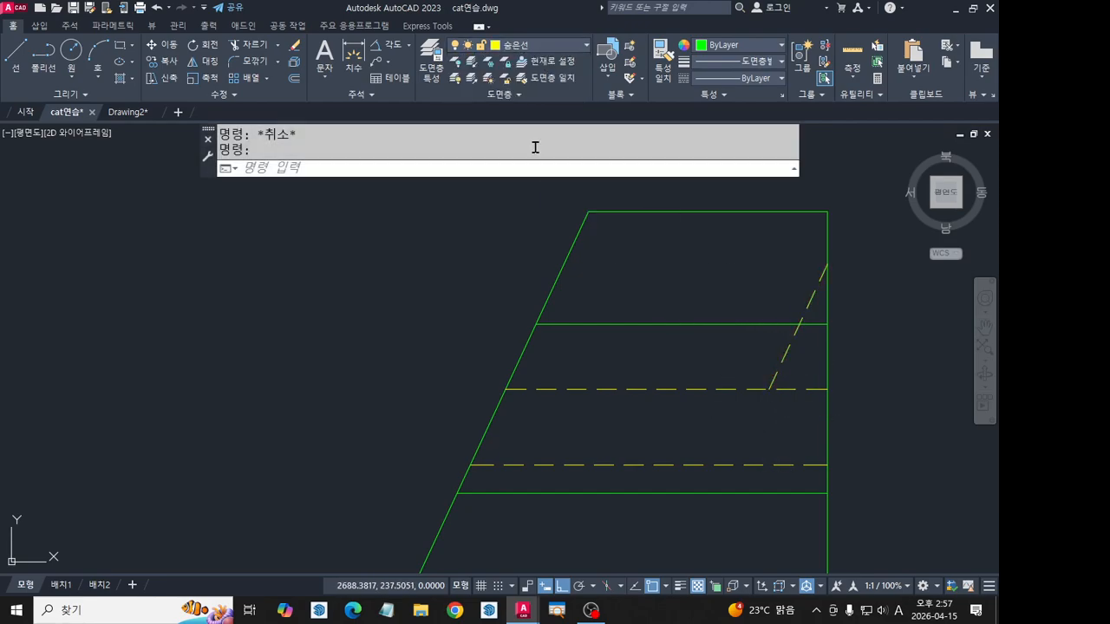
{"action": "key", "text": "Escape"}
Trim the right view's upper horizontal hidden line between the slanted hidden line and the back edge.
{"action": "key", "text": "Return"}
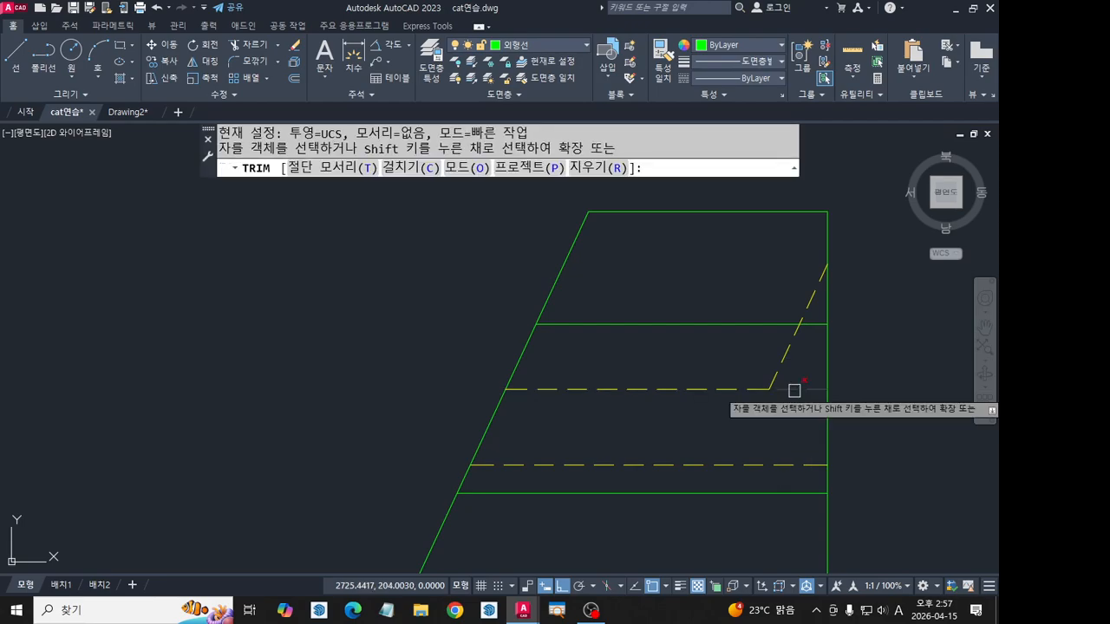
{"action": "left_click", "coordinate": [793, 389]}
{"action": "key", "text": "Escape"}
Erase the leftover vertical projection line between the top and front views and the horizontal one from the top view.
{"action": "scroll", "coordinate": [739, 410], "scroll_direction": "down", "scroll_amount": 2}
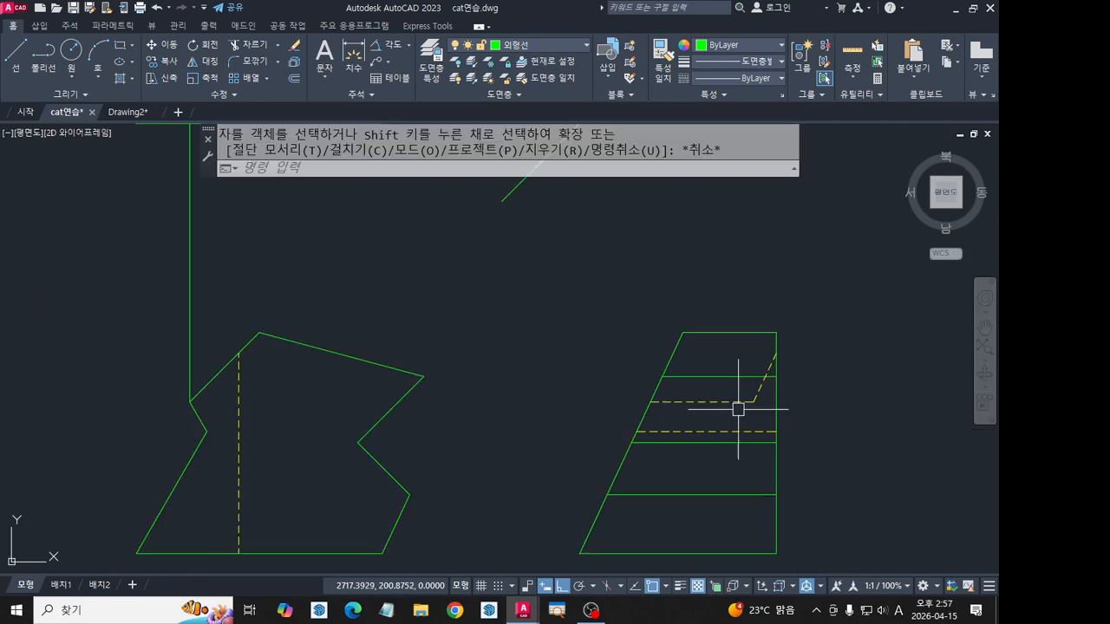
{"action": "middle_click_drag", "start_coordinate": [484, 386], "coordinate": [700, 386]}
{"action": "scroll", "coordinate": [510, 340], "scroll_direction": "down", "scroll_amount": 2}
{"action": "middle_click_drag", "start_coordinate": [516, 294], "coordinate": [503, 370]}
{"action": "left_click", "coordinate": [455, 357]}
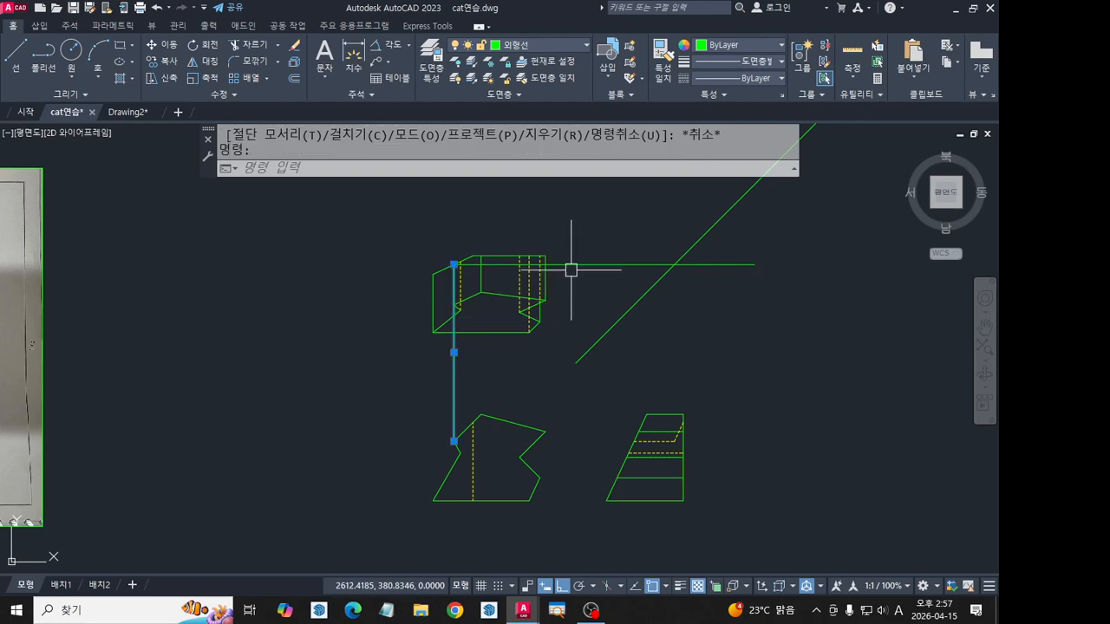
{"action": "key", "text": "Delete"}
{"action": "left_click", "coordinate": [572, 265]}
{"action": "key", "text": "Delete"}
Draw a horizontal projection line from the upper end of the top view's left hidden line rightward past the 45° diagonal.
{"action": "scroll", "coordinate": [442, 262], "scroll_direction": "up", "scroll_amount": 3}
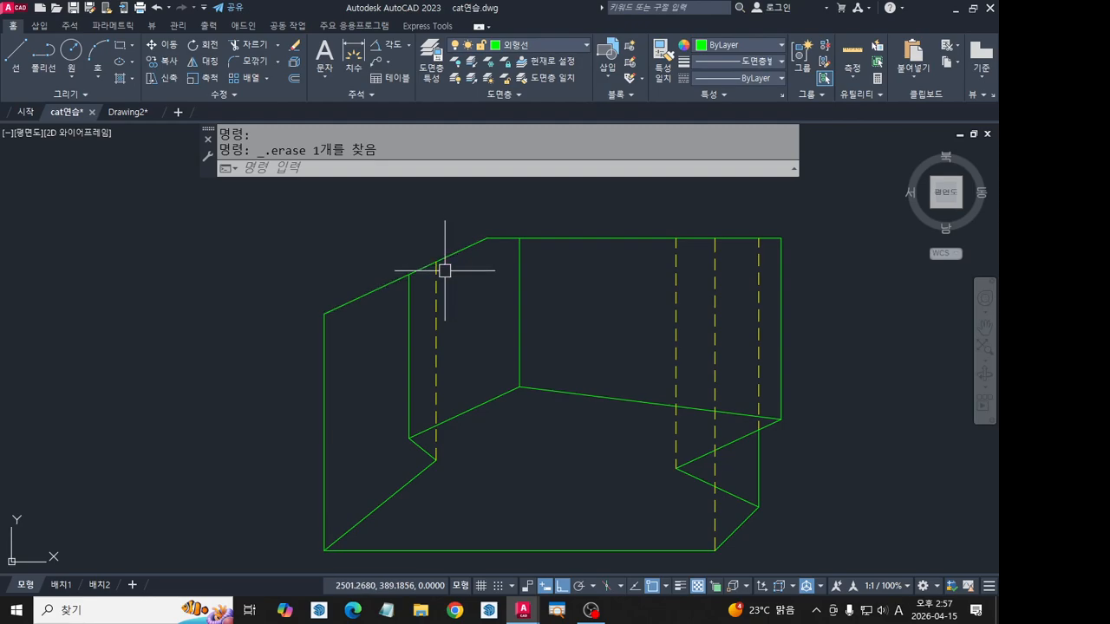
{"action": "type", "text": "l"}
{"action": "key", "text": "space"}
{"action": "left_click", "coordinate": [436, 262]}
{"action": "scroll", "coordinate": [612, 287], "scroll_direction": "down", "scroll_amount": 2}
{"action": "middle_click_drag", "start_coordinate": [612, 288], "coordinate": [334, 250]}
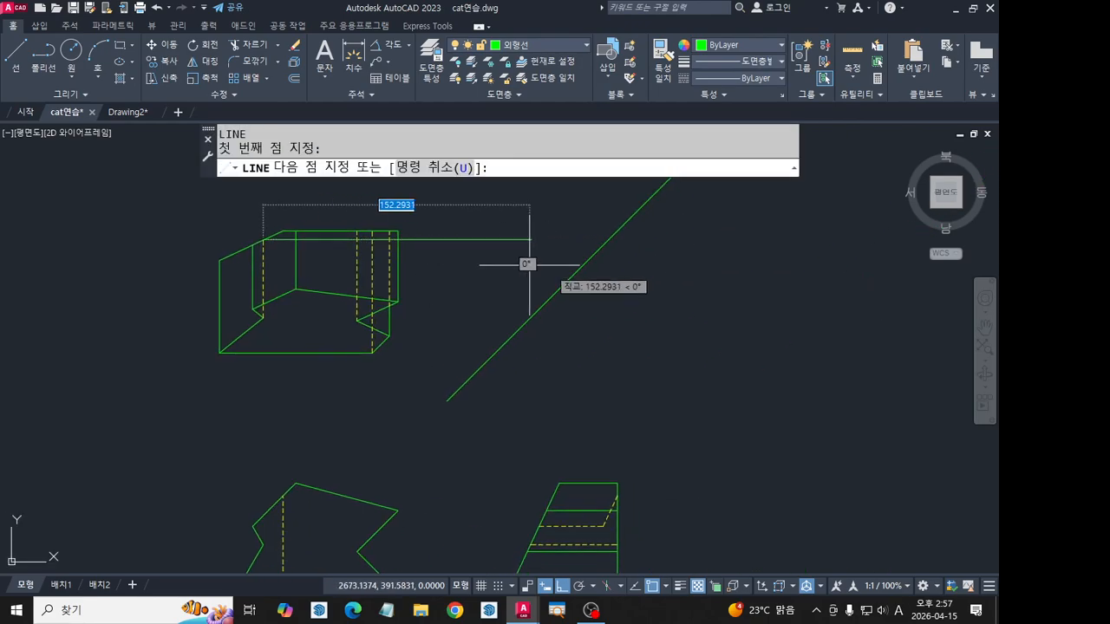
{"action": "left_click", "coordinate": [653, 276]}
{"action": "key", "text": "space"}
Draw a vertical projection line from the hidden line's projection intersection with the diagonal down past the right view.
{"action": "key", "text": "space"}
{"action": "left_click", "coordinate": [607, 240]}
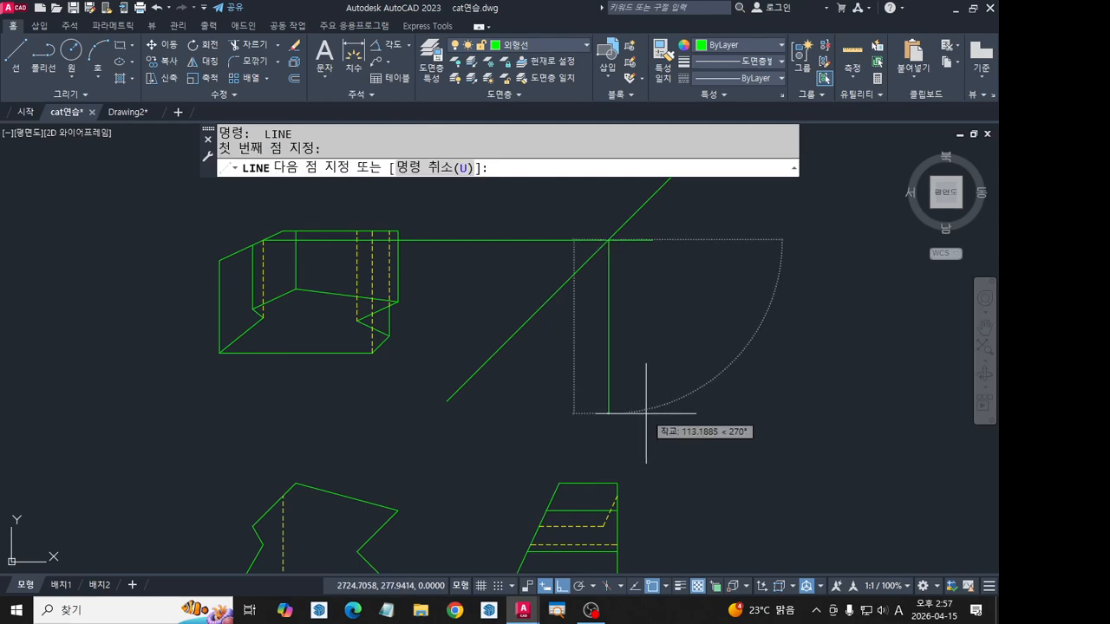
{"action": "middle_click_drag", "start_coordinate": [649, 371], "coordinate": [633, 255]}
{"action": "left_click", "coordinate": [593, 504]}
{"action": "key", "text": "space"}
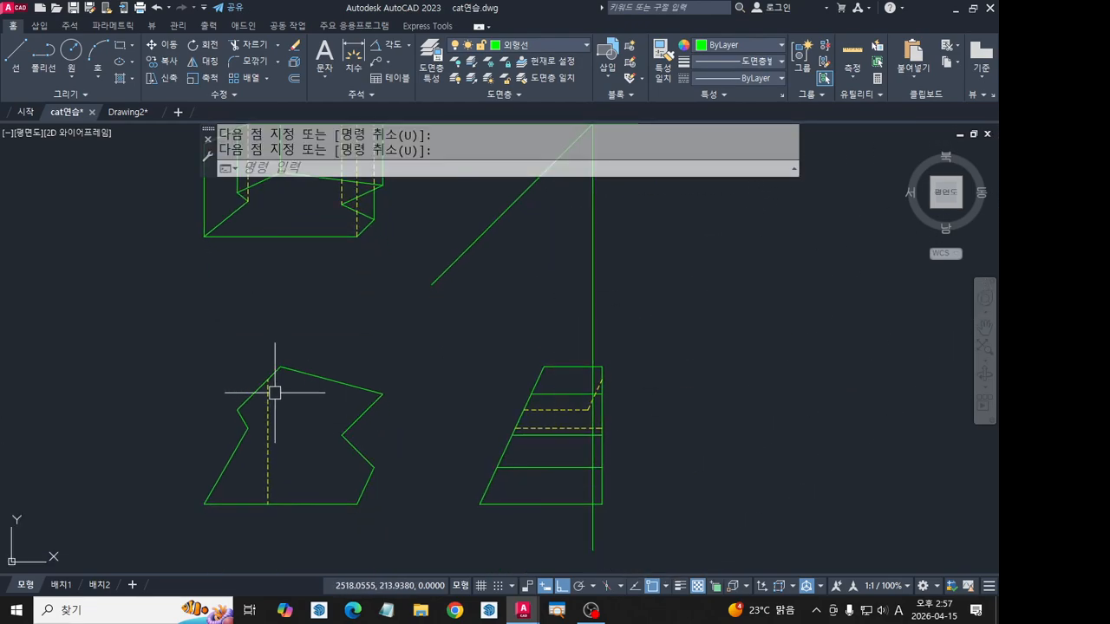
Draw a line from the top view's left hidden line down to the front view's inner-left notch corner, then horizontally past the right view.
{"action": "middle_click_drag", "start_coordinate": [251, 346], "coordinate": [354, 392]}
{"action": "middle_click_drag", "start_coordinate": [338, 319], "coordinate": [379, 364]}
{"action": "key", "text": "space"}
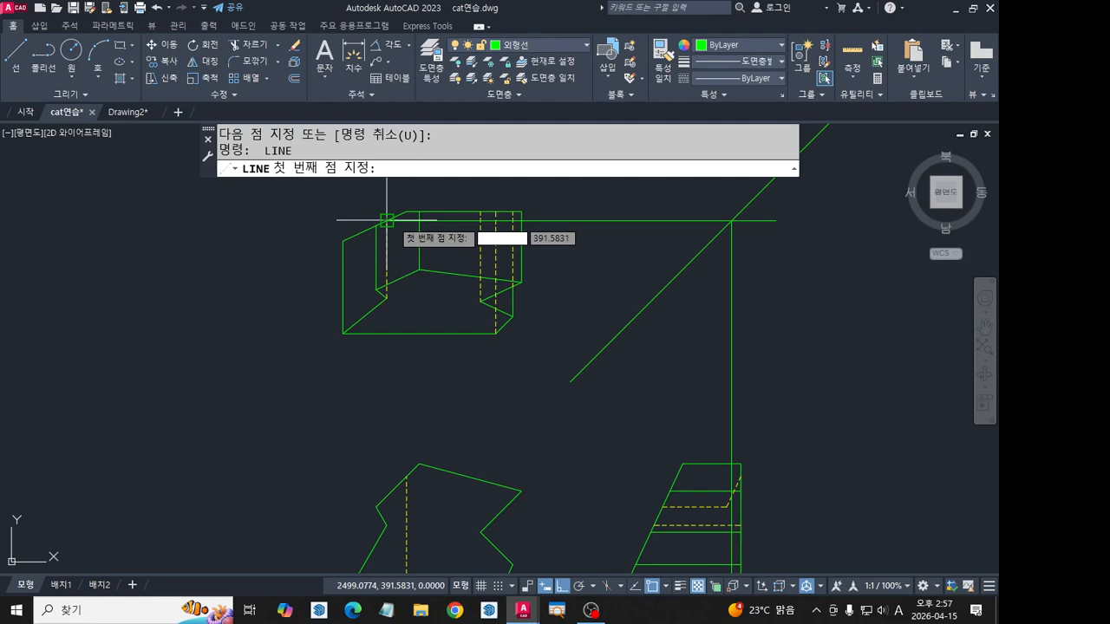
{"action": "left_click", "coordinate": [386, 220]}
{"action": "scroll", "coordinate": [396, 346], "scroll_direction": "up", "scroll_amount": 3}
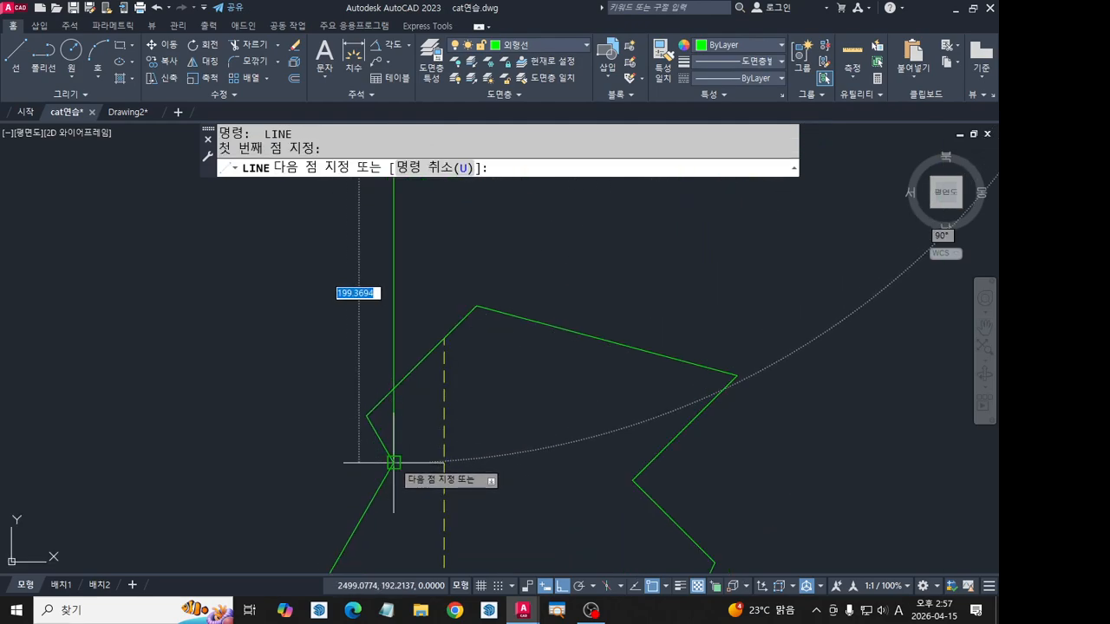
{"action": "left_click", "coordinate": [393, 463]}
{"action": "scroll", "coordinate": [510, 464], "scroll_direction": "down", "scroll_amount": 2}
{"action": "middle_click_drag", "start_coordinate": [816, 470], "coordinate": [426, 440]}
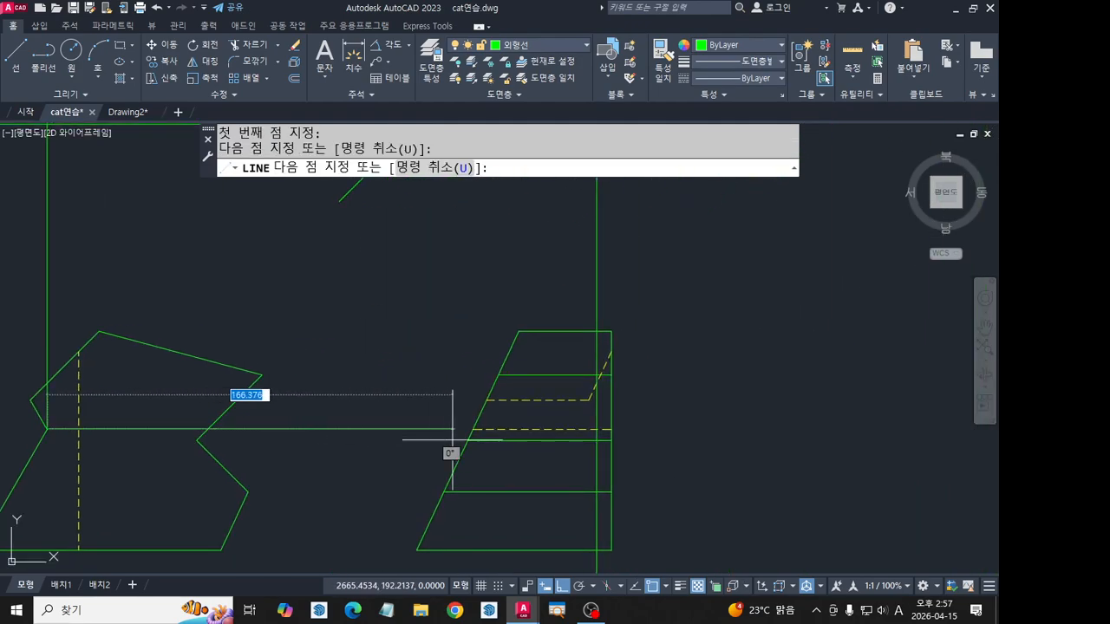
{"action": "left_click", "coordinate": [660, 441]}
{"action": "key", "text": "space"}
Draw a line in the right view from the hidden line's bend to the intersection of the new vertical and horizontal projection lines.
{"action": "scroll", "coordinate": [597, 429], "scroll_direction": "up", "scroll_amount": 2}
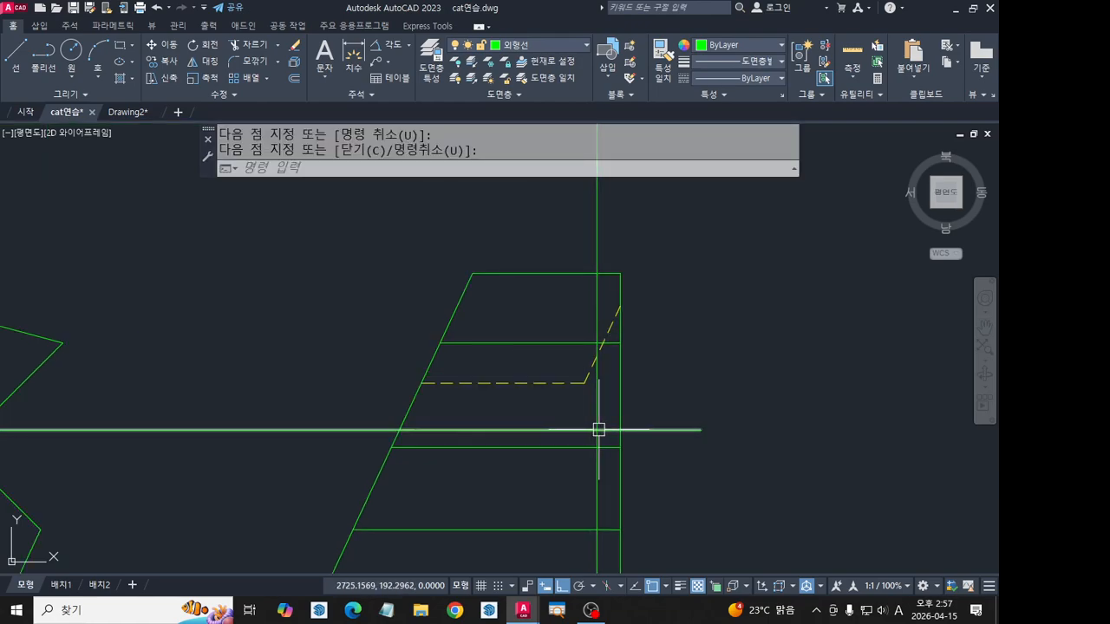
{"action": "left_click", "coordinate": [16, 53]}
{"action": "scroll", "coordinate": [490, 375], "scroll_direction": "up", "scroll_amount": 4}
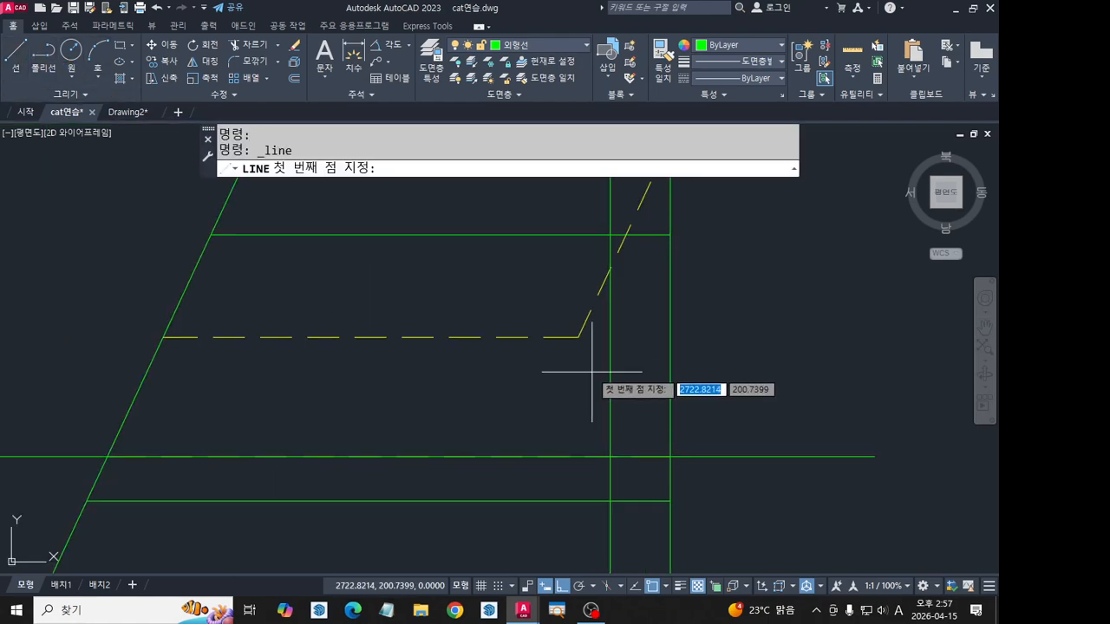
{"action": "left_click", "coordinate": [577, 338]}
{"action": "left_click", "coordinate": [611, 457]}
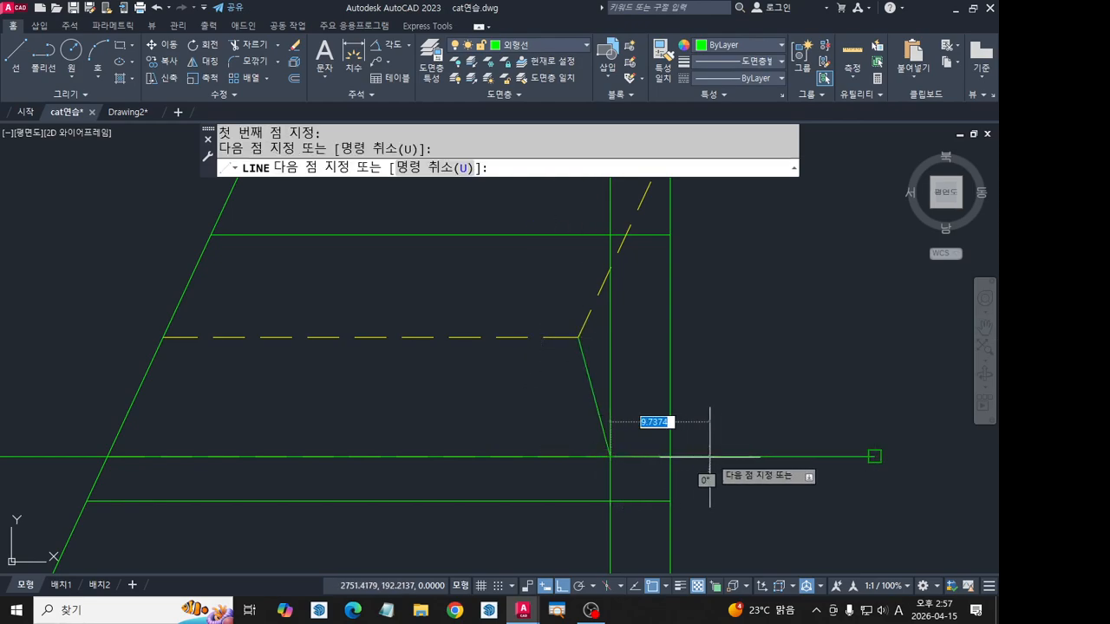
{"action": "key", "text": "space"}
Erase the two projection lines crossing the right view and trim the lower horizontal hidden line beyond the new slanted edge.
{"action": "left_click", "coordinate": [727, 458]}
{"action": "left_click", "coordinate": [611, 367]}
{"action": "key", "text": "Delete"}
{"action": "middle_click_drag", "start_coordinate": [770, 458], "coordinate": [793, 453]}
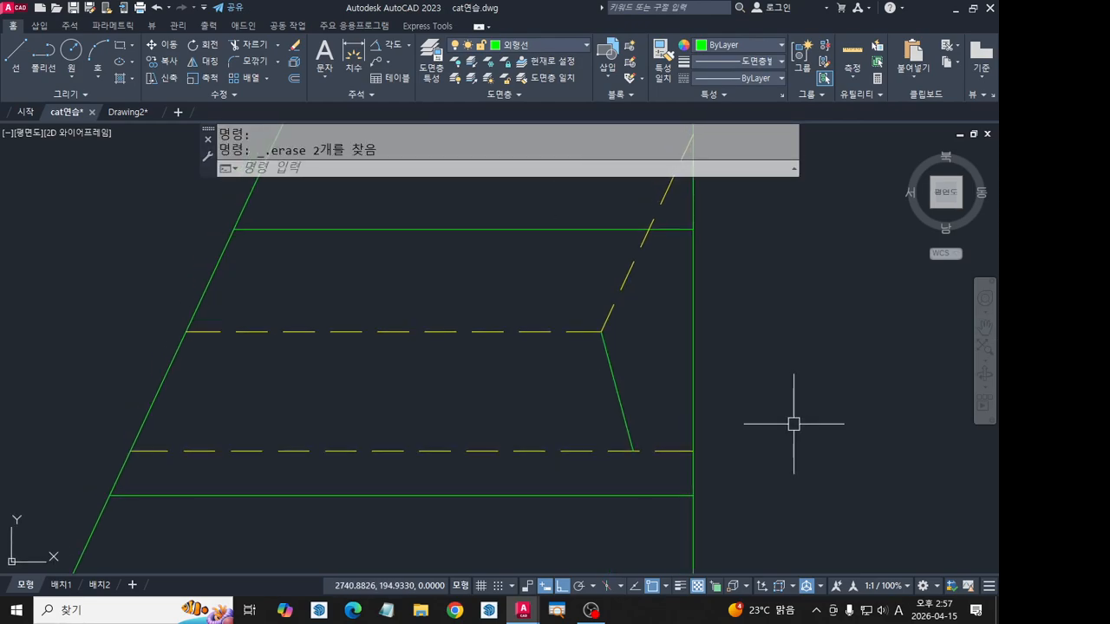
{"action": "key", "text": "Return"}
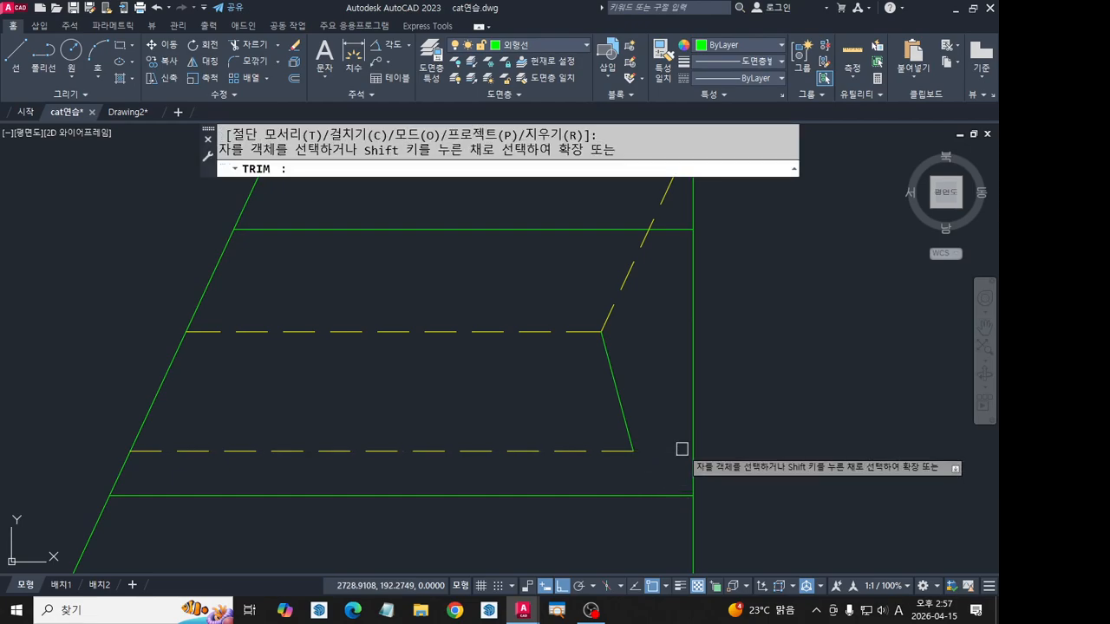
Try to match the hidden line's properties onto the right view's new slanted edge and surrounding outline edges, and undo the changes.
{"action": "left_click", "coordinate": [677, 451]}
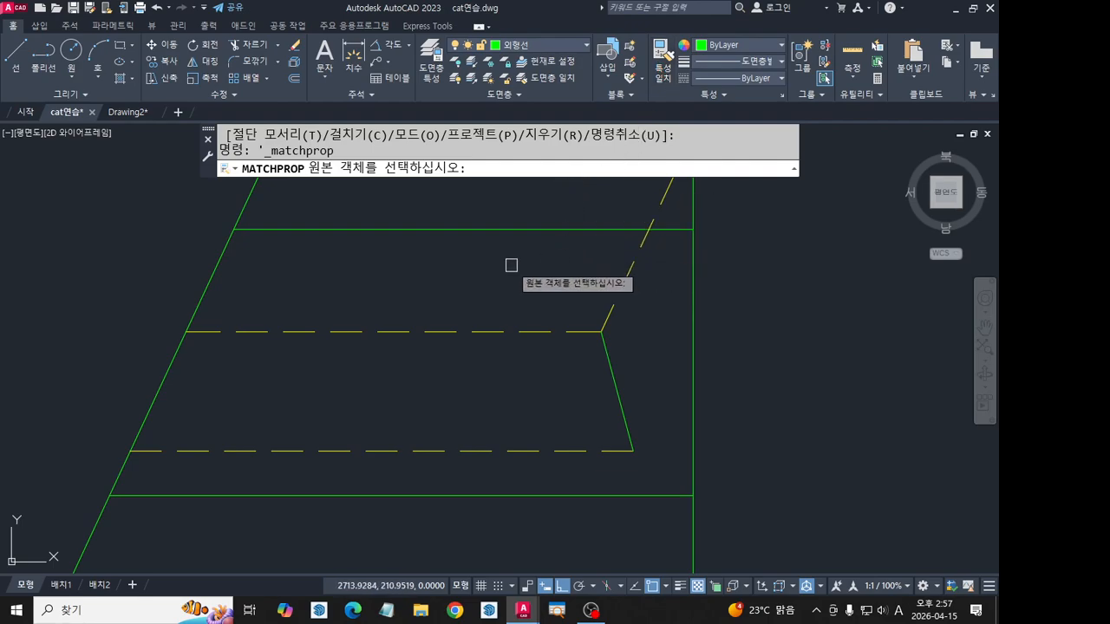
{"action": "left_click", "coordinate": [519, 331]}
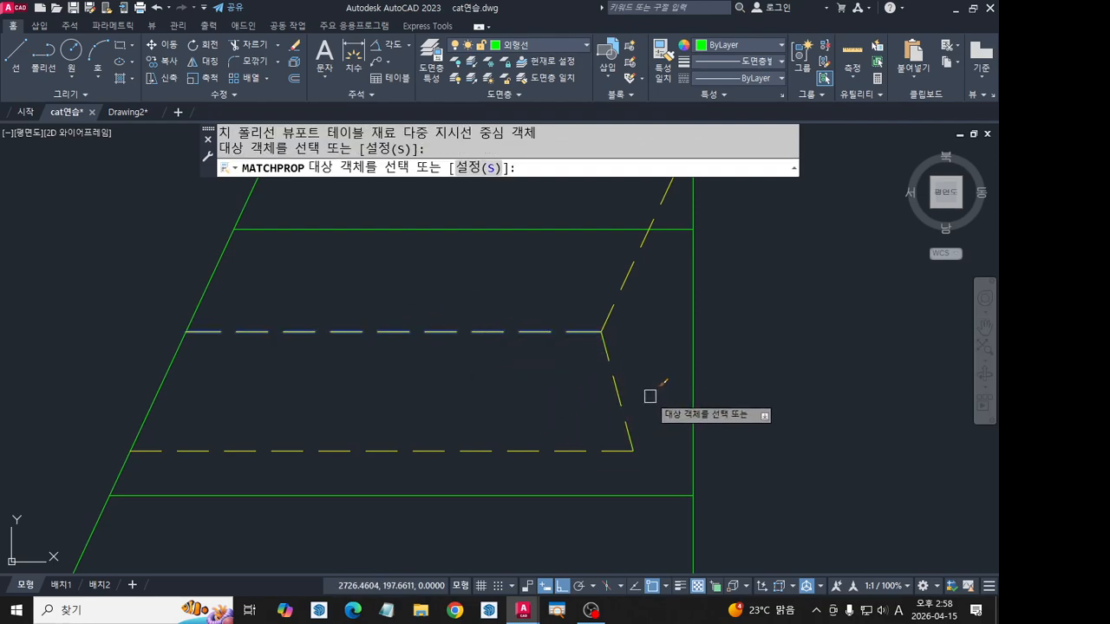
{"action": "scroll", "coordinate": [643, 393], "scroll_direction": "down", "scroll_amount": 2}
{"action": "left_click", "coordinate": [674, 360]}
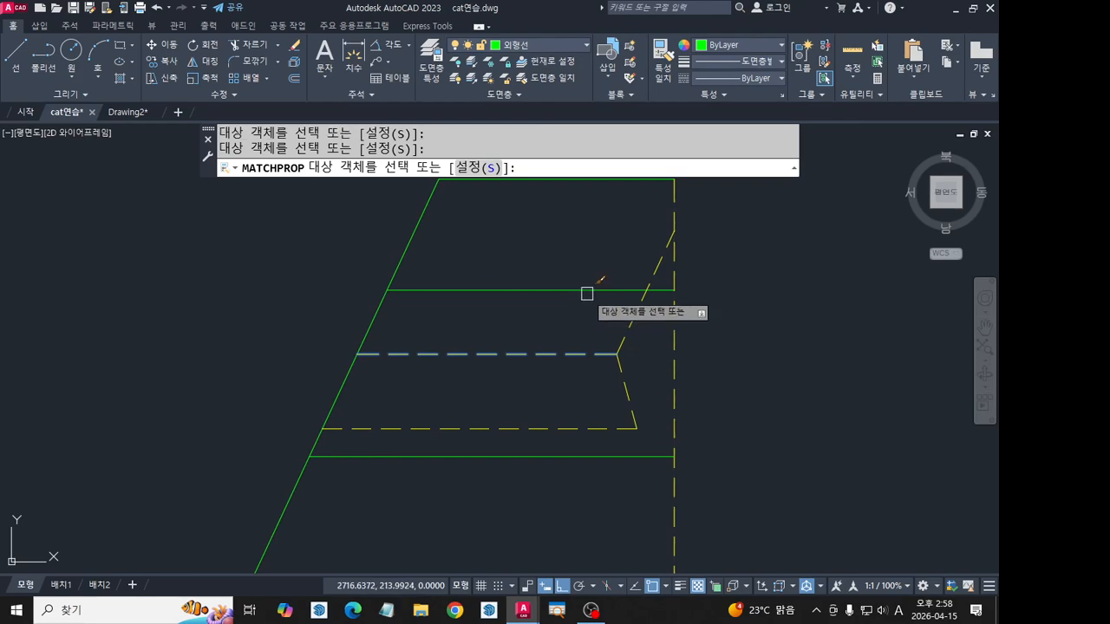
{"action": "left_click", "coordinate": [587, 291]}
{"action": "left_click", "coordinate": [421, 220]}
{"action": "key", "text": "ctrl+z"}
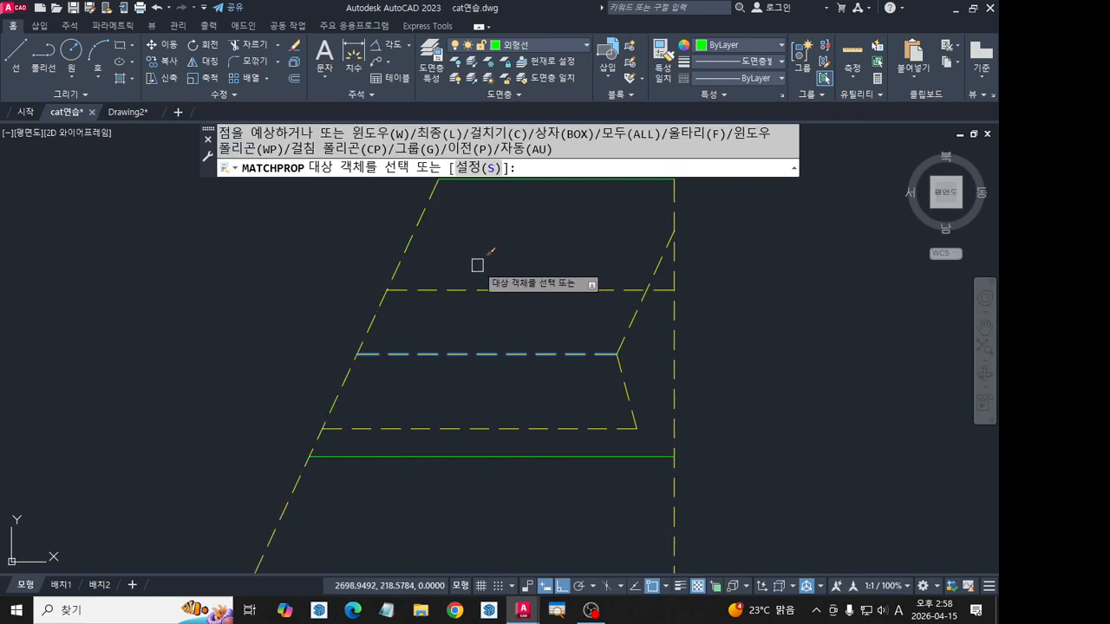
{"action": "key", "text": "Escape"}
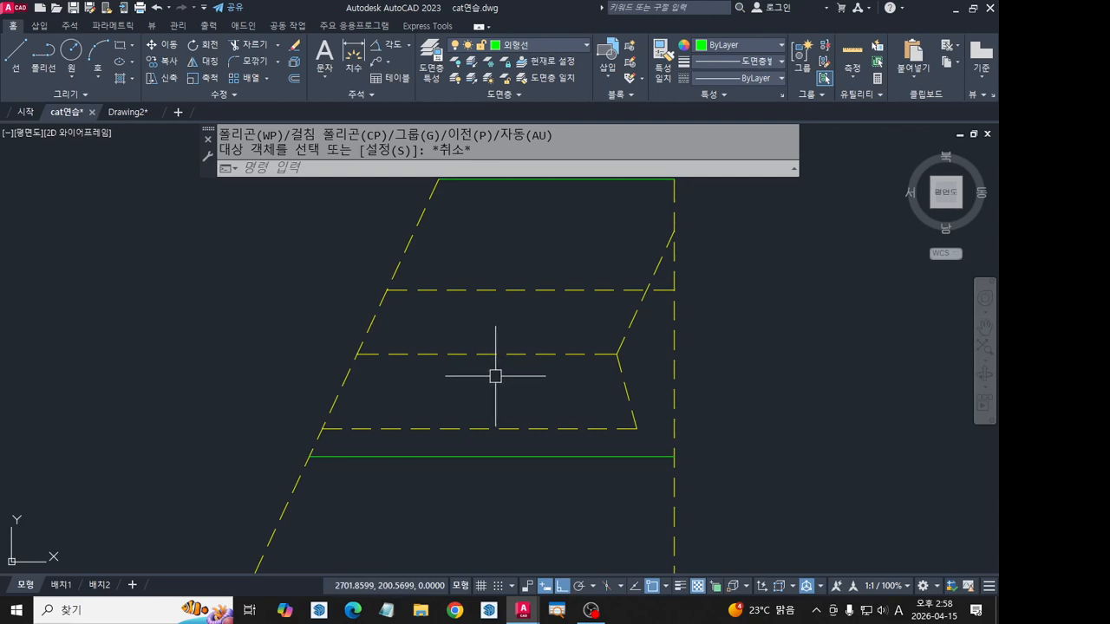
{"action": "key", "text": "ctrl+z"}
Match the short slanted edge in the right view to the properties of the adjoining horizontal hidden line.
{"action": "left_click", "coordinate": [664, 61]}
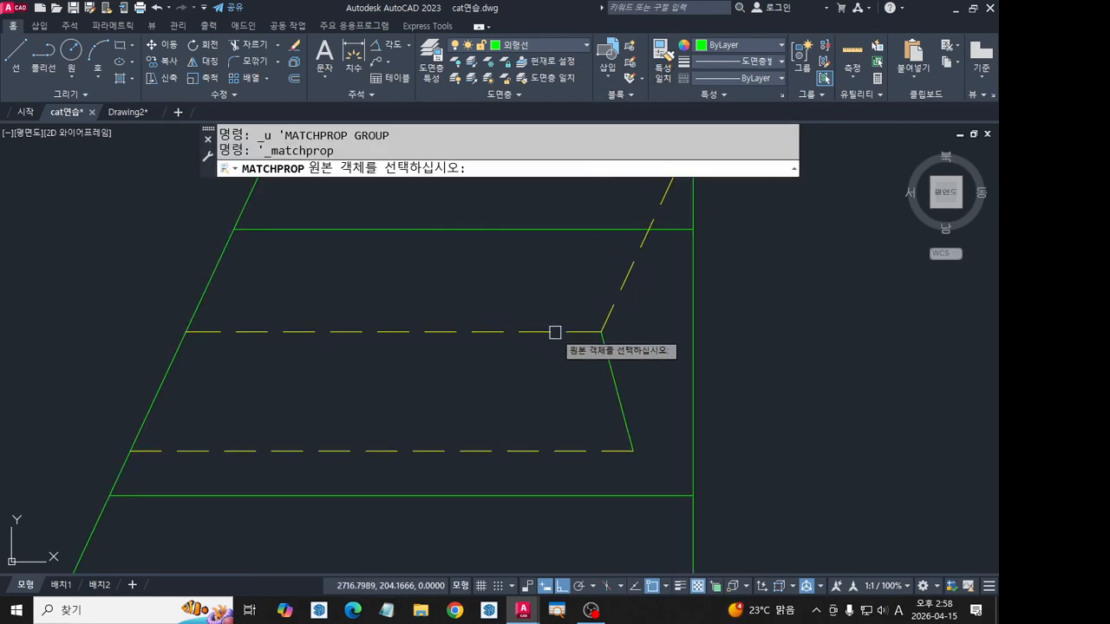
{"action": "left_click", "coordinate": [575, 332]}
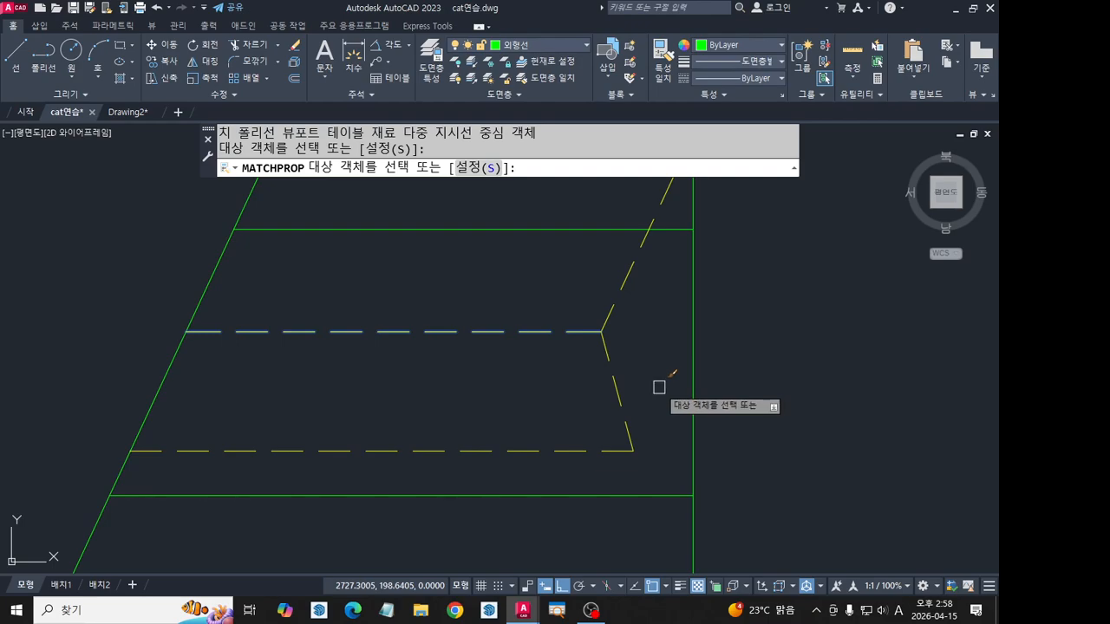
{"action": "key", "text": "Escape"}
{"action": "scroll", "coordinate": [607, 381], "scroll_direction": "down", "scroll_amount": 5}
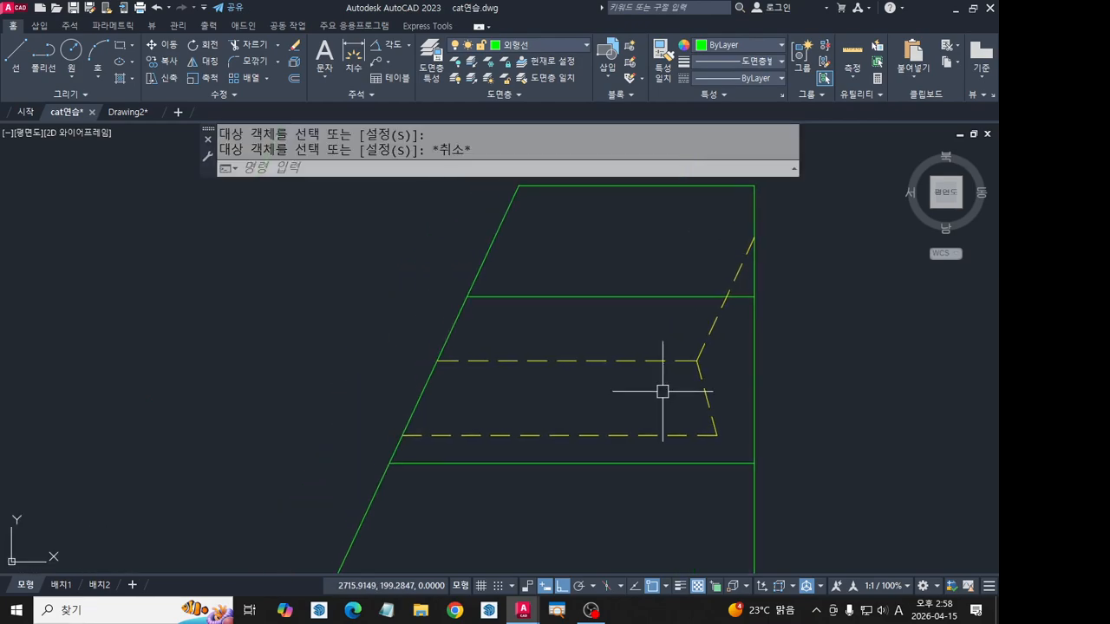
Erase the vertical projection line running down to the front view's left notch and the horizontal one crossing the top view.
{"action": "scroll", "coordinate": [726, 307], "scroll_direction": "down", "scroll_amount": 4}
{"action": "middle_click_drag", "start_coordinate": [347, 305], "coordinate": [436, 299]}
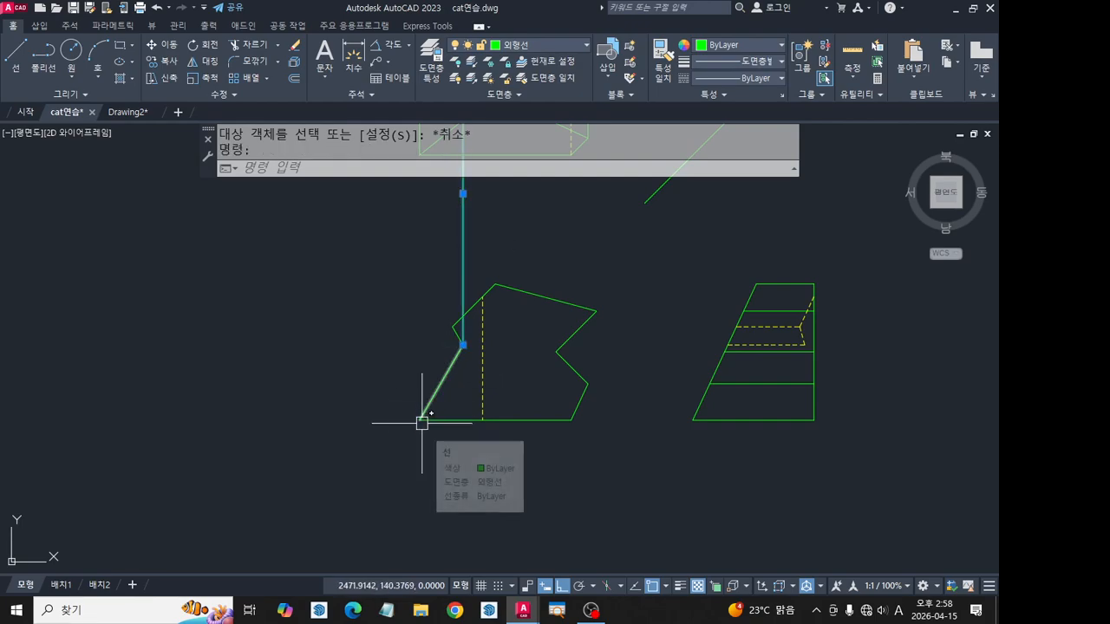
{"action": "key", "text": "Delete"}
{"action": "mouse_move", "coordinate": [466, 367]}
{"action": "middle_mouse_down"}
{"action": "mouse_move", "coordinate": [536, 428]}
{"action": "mouse_move", "coordinate": [537, 520]}
{"action": "middle_mouse_up"}
{"action": "left_click", "coordinate": [706, 234]}
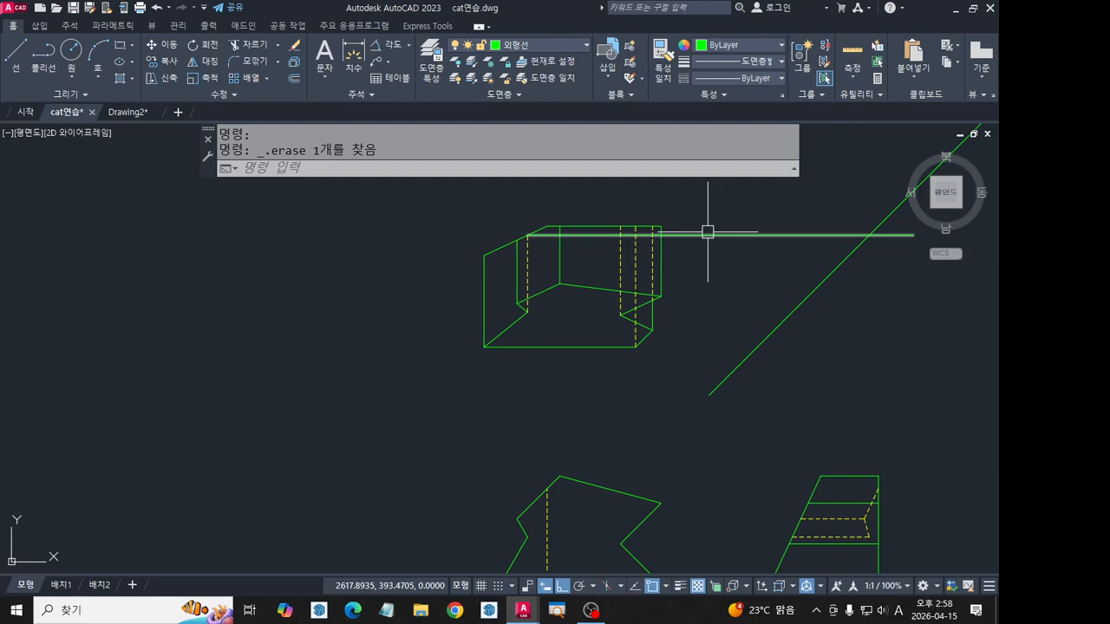
{"action": "key", "text": "Delete"}
Draw a horizontal projection line from the upper end of the top view's left edge past the diagonal line.
{"action": "mouse_move", "coordinate": [444, 295]}
{"action": "middle_mouse_down"}
{"action": "mouse_move", "coordinate": [451, 213]}
{"action": "mouse_move", "coordinate": [485, 230]}
{"action": "middle_mouse_up"}
{"action": "left_click", "coordinate": [11, 54]}
{"action": "left_click", "coordinate": [498, 213]}
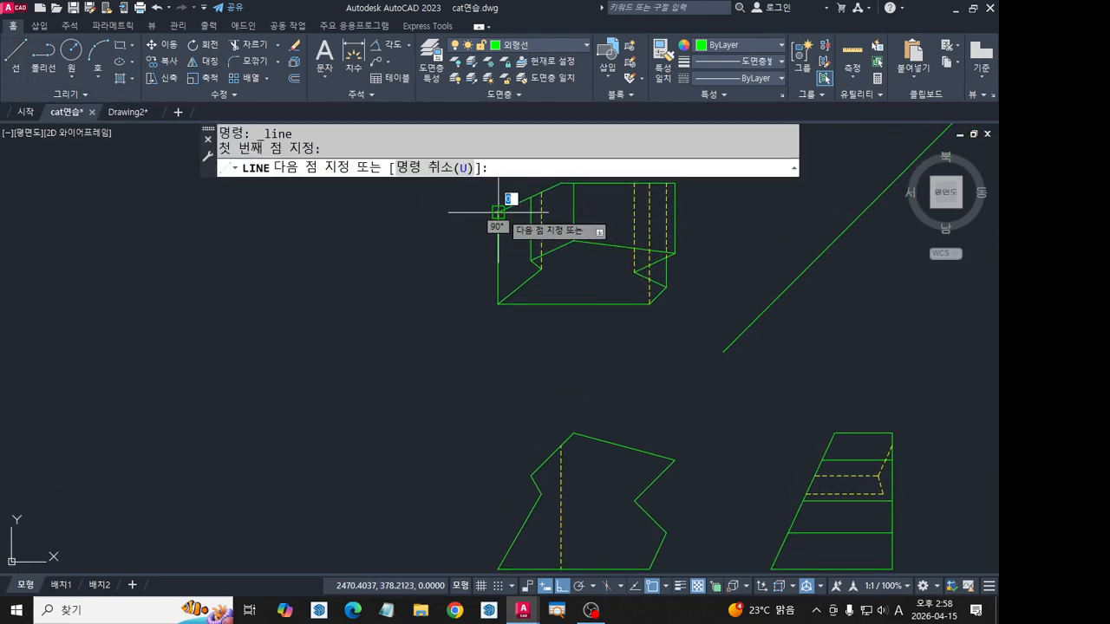
{"action": "scroll", "coordinate": [498, 213], "scroll_direction": "down", "scroll_amount": 2}
{"action": "middle_click_drag", "start_coordinate": [564, 232], "coordinate": [506, 251]}
{"action": "left_click", "coordinate": [744, 246]}
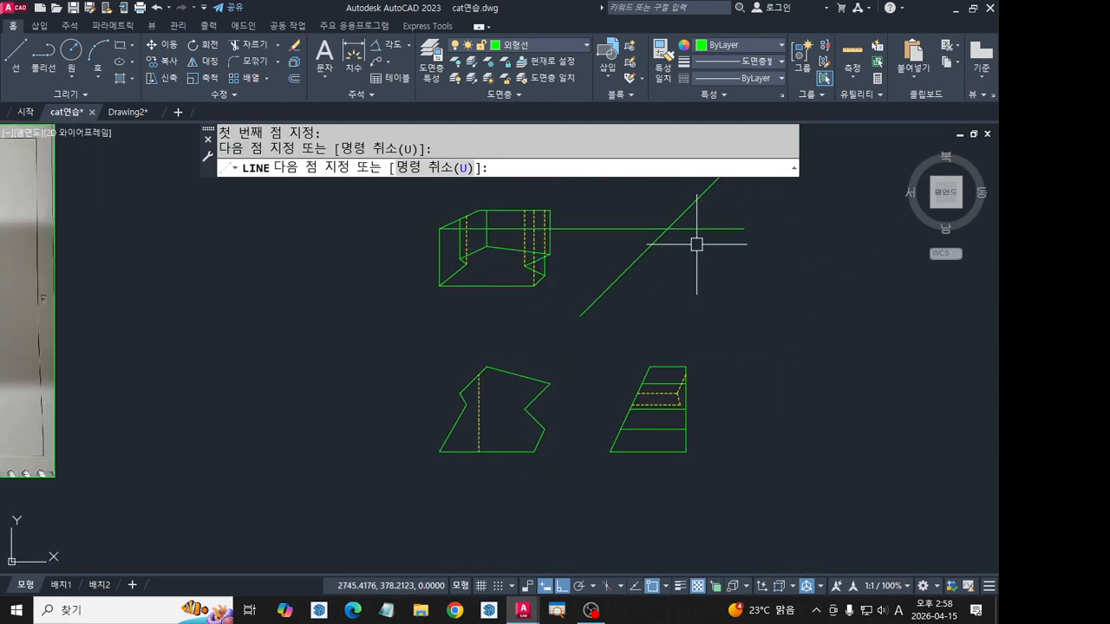
{"action": "key", "text": "Return"}
Draw a vertical projection line from the horizontal line's intersection with the diagonal down past the right view.
{"action": "key", "text": "Return"}
{"action": "left_click", "coordinate": [667, 229]}
{"action": "left_click", "coordinate": [667, 483]}
{"action": "key", "text": "Return"}
{"action": "scroll", "coordinate": [404, 252], "scroll_direction": "up", "scroll_amount": 2}
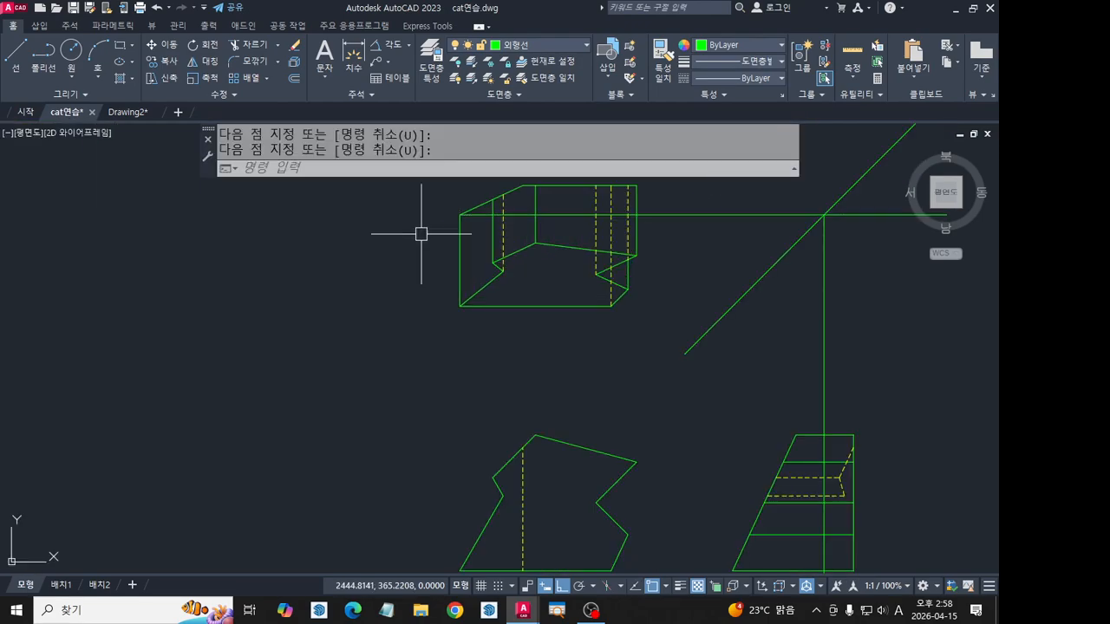
Draw a vertical line from the upper end of the top view's left edge to the front view's bottom-left corner.
{"action": "key", "text": "Return"}
{"action": "left_click", "coordinate": [459, 215]}
{"action": "middle_click_drag", "start_coordinate": [460, 414], "coordinate": [464, 264]}
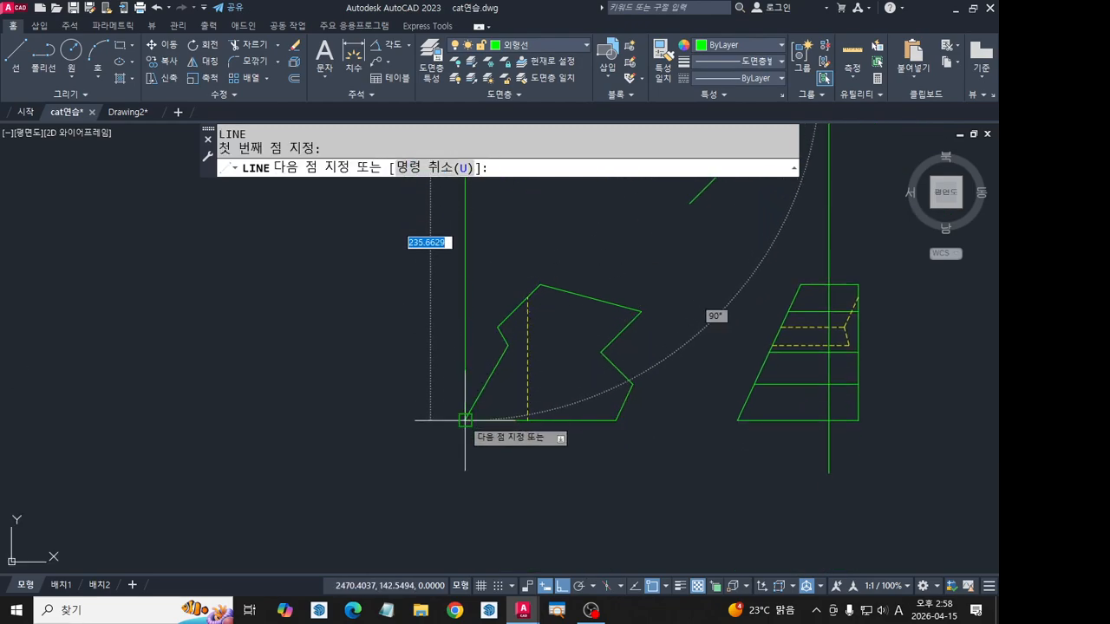
{"action": "middle_click_drag", "start_coordinate": [846, 445], "coordinate": [759, 457]}
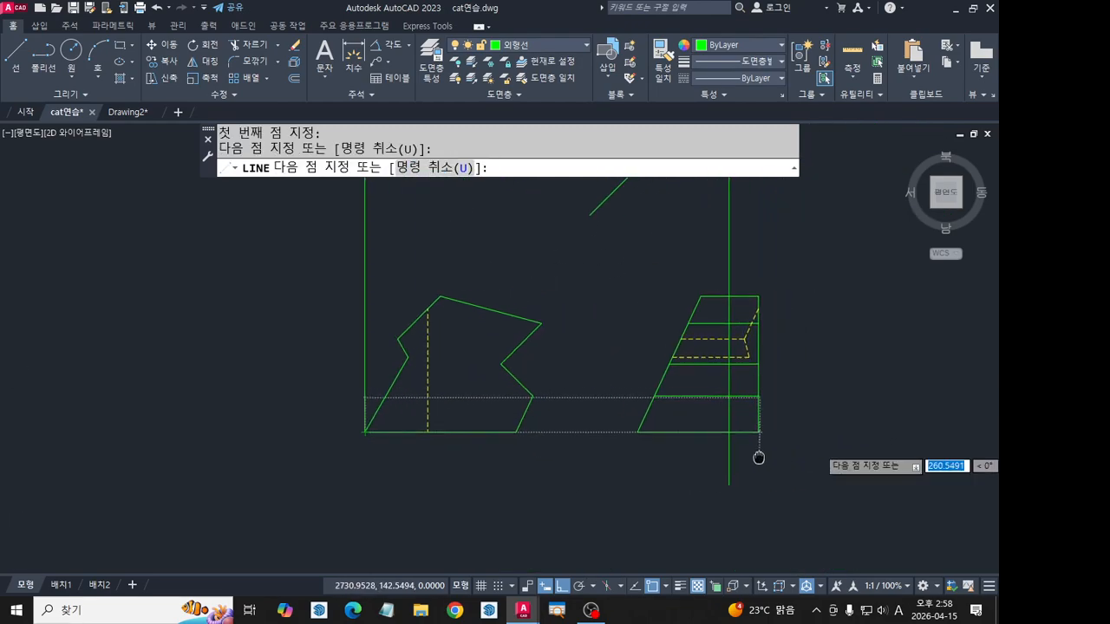
{"action": "key", "text": "Escape"}
Draw a line in the right view from the lower hidden line's right end to where the vertical projection line meets the base.
{"action": "scroll", "coordinate": [763, 404], "scroll_direction": "up", "scroll_amount": 4}
{"action": "type", "text": "L"}
{"action": "key", "text": "Return"}
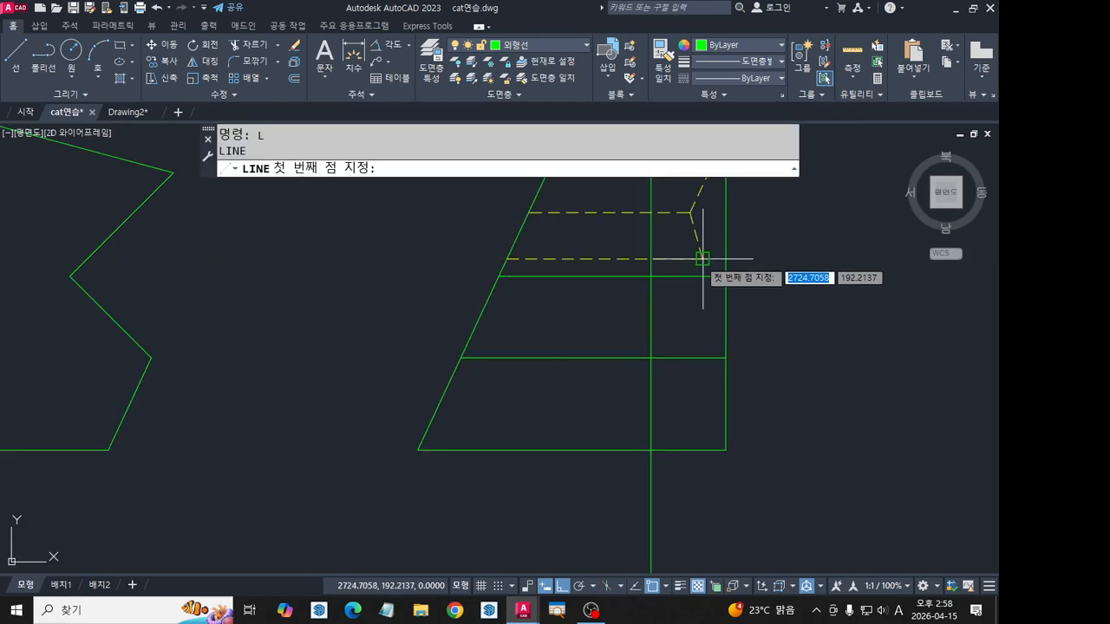
{"action": "left_click", "coordinate": [702, 258]}
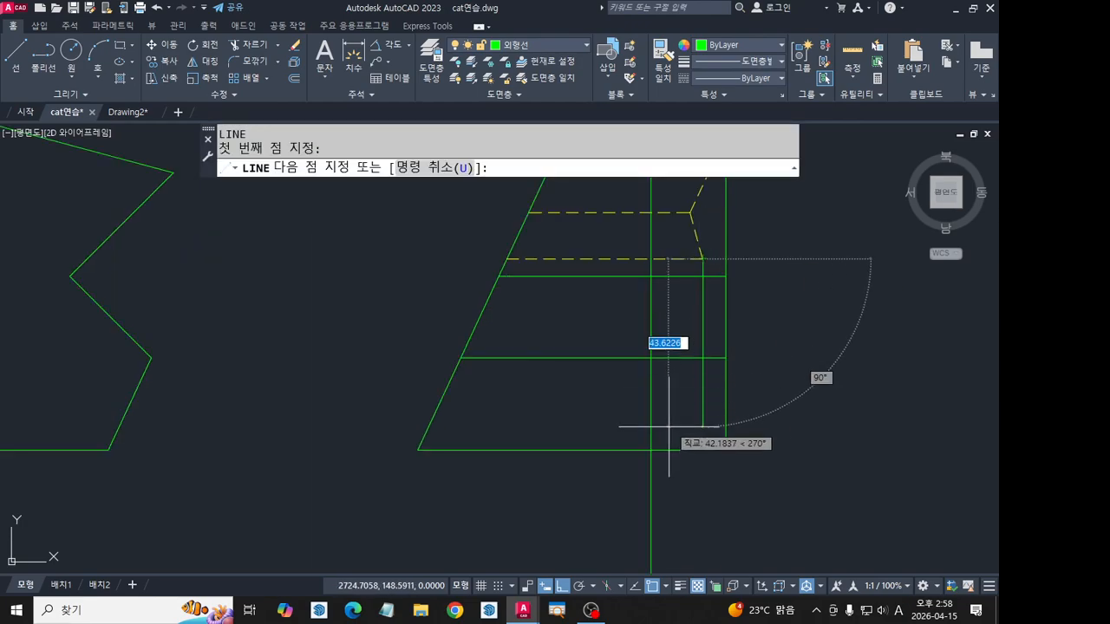
{"action": "key", "text": "space"}
Erase the vertical projection line crossing the right view and the one between the top and front views.
{"action": "left_click", "coordinate": [657, 478]}
{"action": "key", "text": "Delete"}
{"action": "scroll", "coordinate": [588, 465], "scroll_direction": "down", "scroll_amount": 2}
{"action": "middle_click_drag", "start_coordinate": [510, 461], "coordinate": [591, 487]}
{"action": "left_click", "coordinate": [177, 209]}
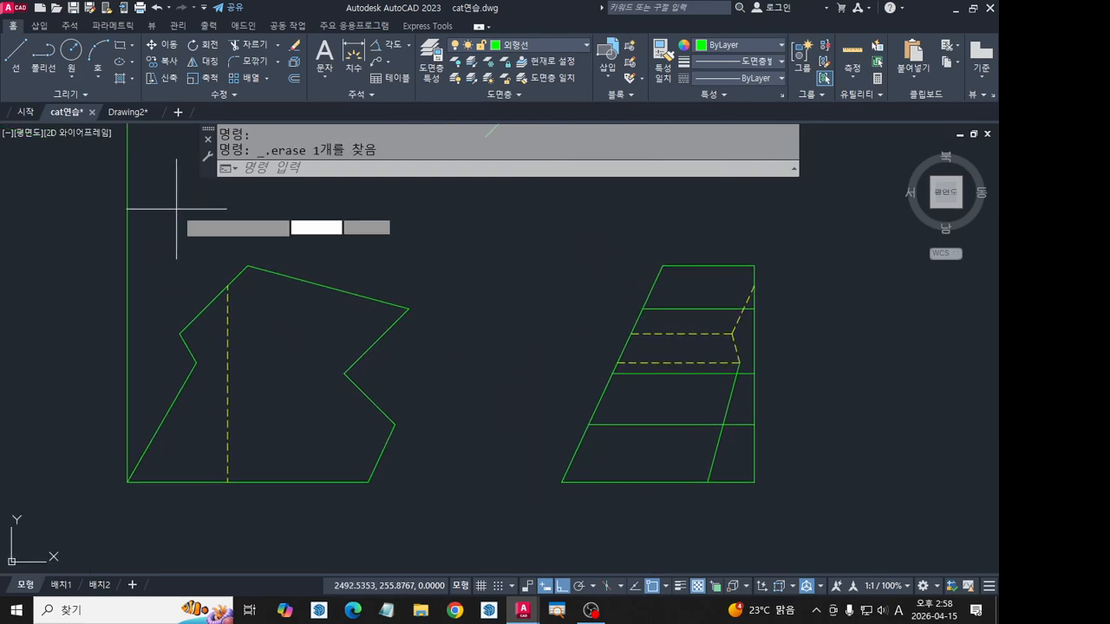
{"action": "left_click", "coordinate": [31, 251]}
{"action": "key", "text": "Delete"}
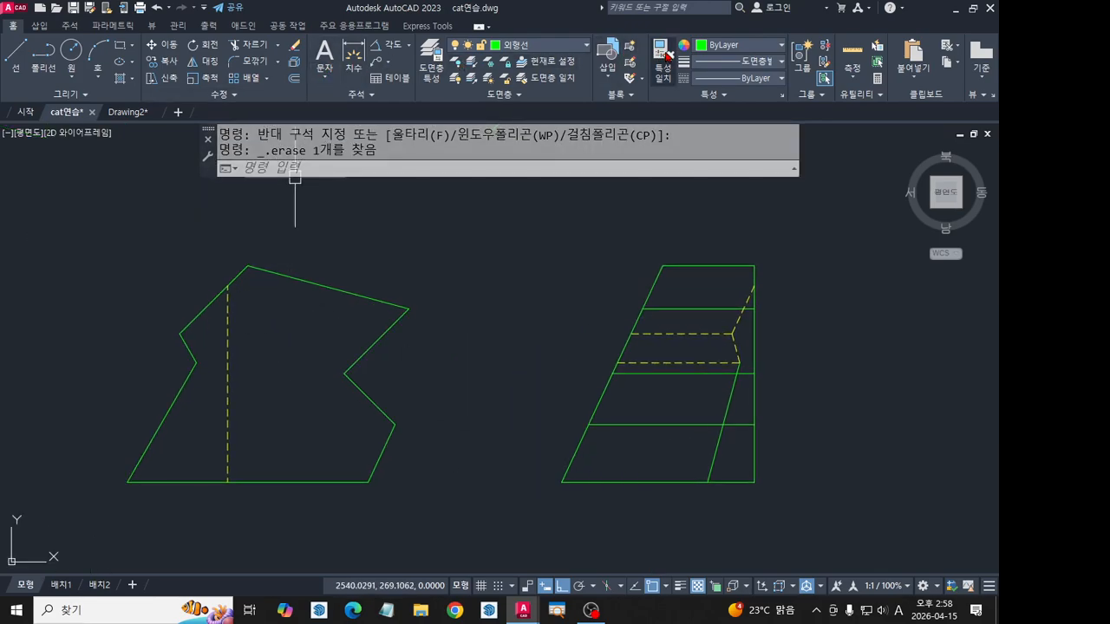
Match the right view's new slanted edge to the hidden line's properties, and erase the horizontal projection line crossing the top view.
{"action": "left_click", "coordinate": [663, 56]}
{"action": "left_click", "coordinate": [719, 363]}
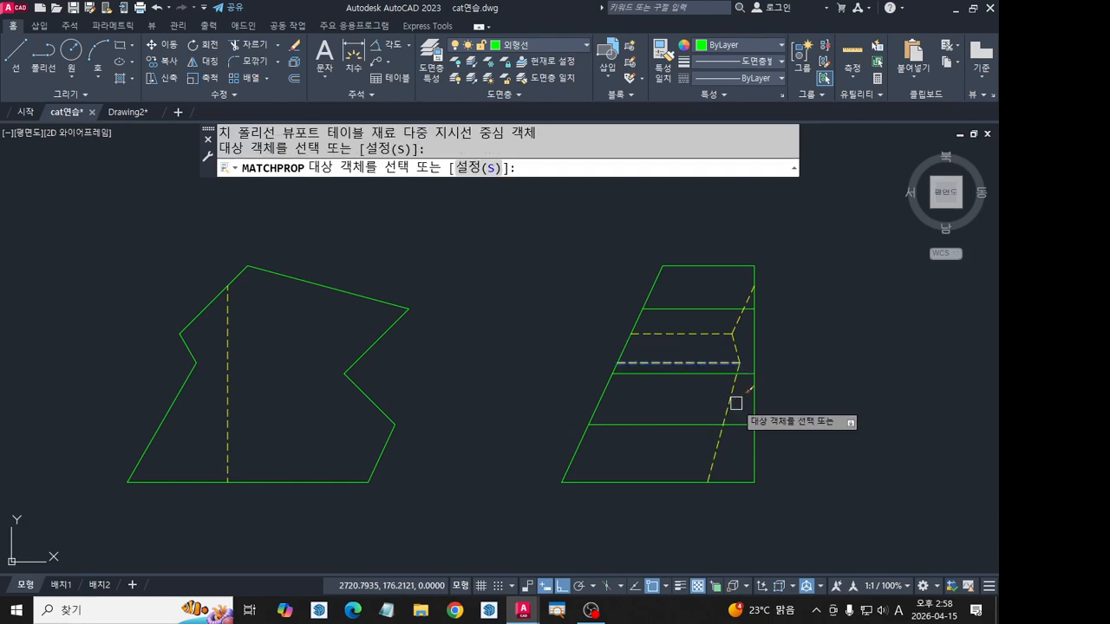
{"action": "scroll", "coordinate": [736, 403], "scroll_direction": "down", "scroll_amount": 4}
{"action": "key", "text": "Escape"}
{"action": "key", "text": "Escape"}
{"action": "left_click", "coordinate": [659, 305]}
{"action": "key", "text": "Delete"}
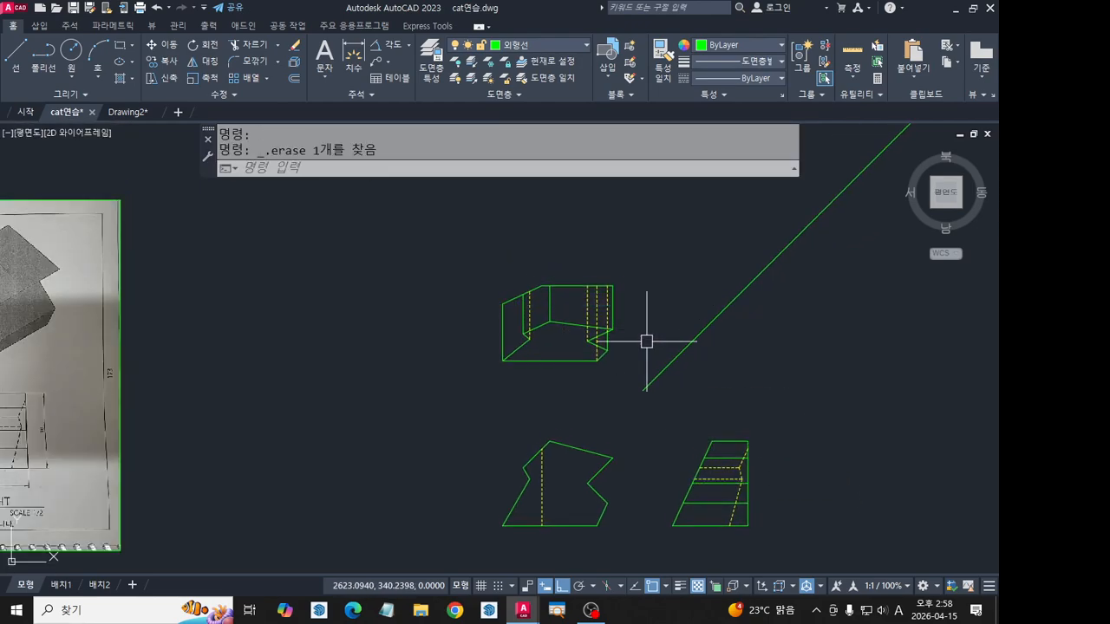
Review the drawn views and examine the arc cutout's dimensions in the reference sheet's top view.
{"action": "scroll", "coordinate": [685, 408], "scroll_direction": "up", "scroll_amount": 2}
{"action": "middle_click_drag", "start_coordinate": [702, 454], "coordinate": [600, 288]}
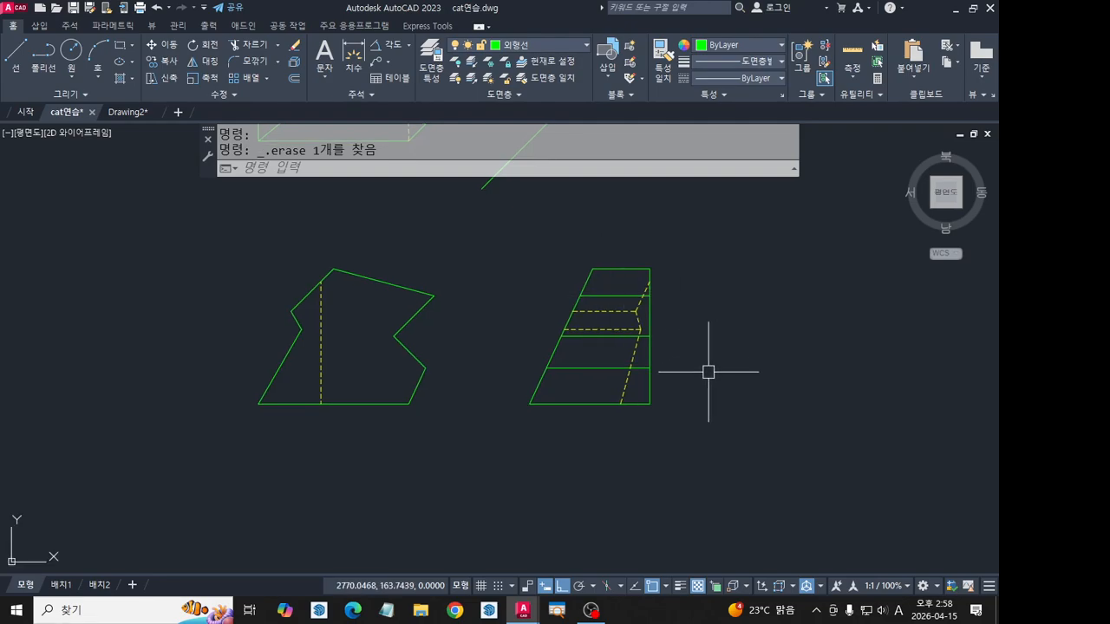
{"action": "middle_click_drag", "start_coordinate": [702, 365], "coordinate": [711, 381]}
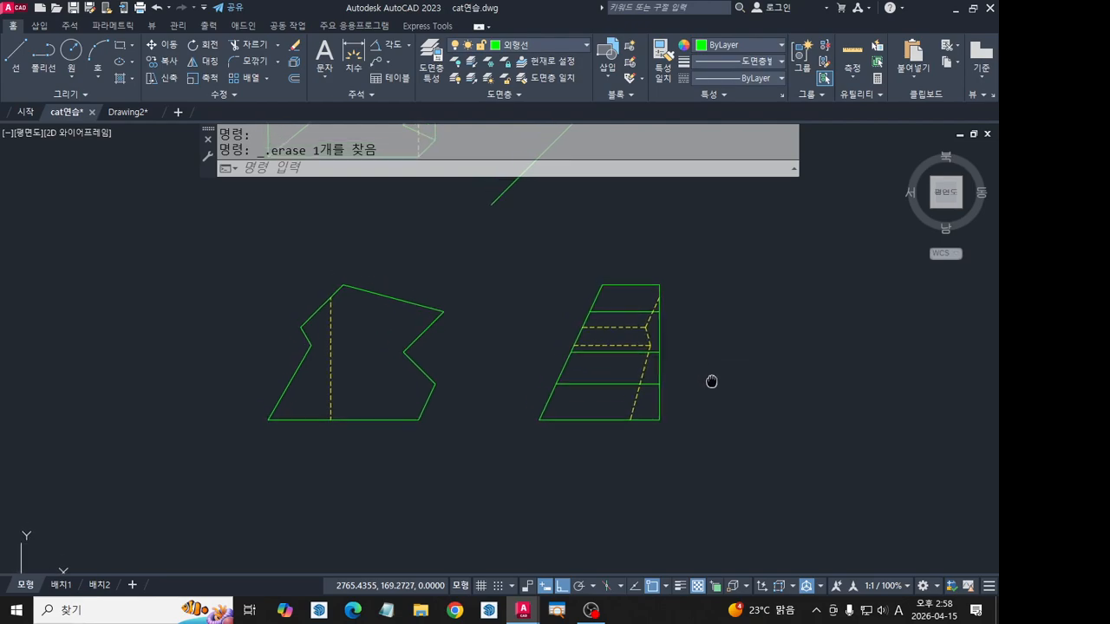
{"action": "middle_click_drag", "start_coordinate": [402, 197], "coordinate": [552, 405]}
{"action": "scroll", "coordinate": [337, 376], "scroll_direction": "down", "scroll_amount": 4}
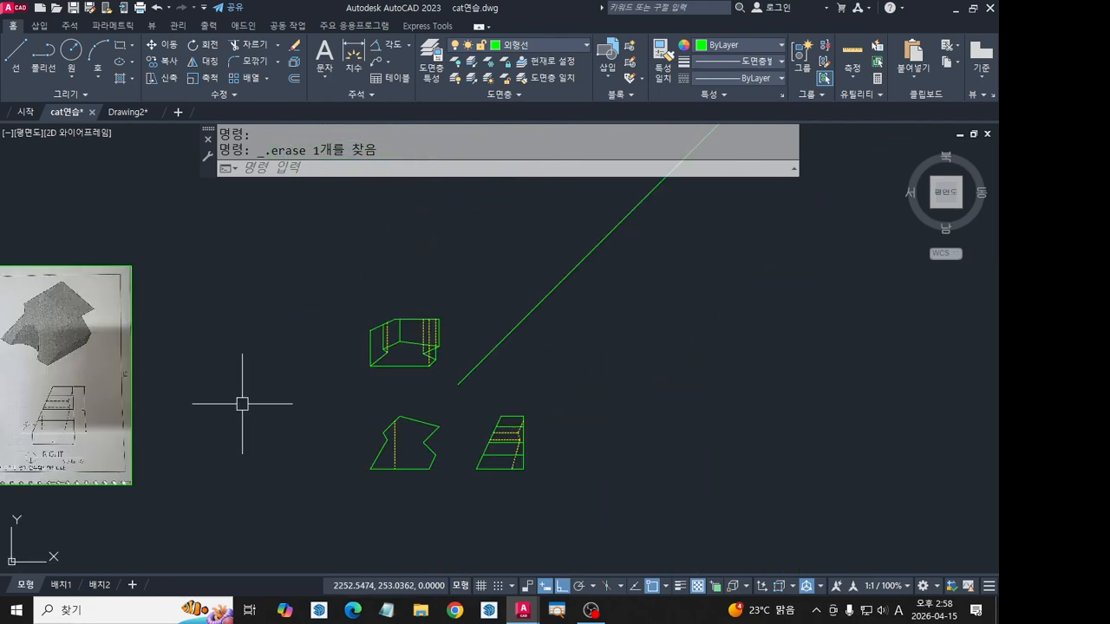
{"action": "middle_click_drag", "start_coordinate": [117, 392], "coordinate": [653, 403]}
{"action": "scroll", "coordinate": [386, 356], "scroll_direction": "up", "scroll_amount": 4}
{"action": "scroll", "coordinate": [580, 342], "scroll_direction": "up", "scroll_amount": 4}
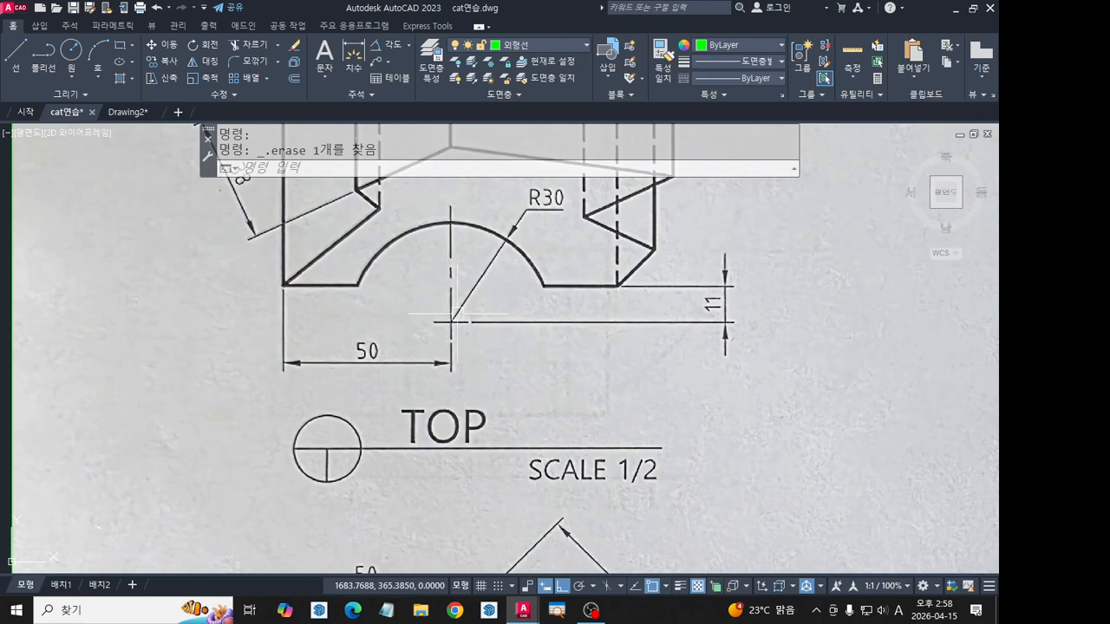
Offset the top view's bottom edge 11 downward.
{"action": "scroll", "coordinate": [470, 324], "scroll_direction": "down", "scroll_amount": 6}
{"action": "middle_click_drag", "start_coordinate": [727, 373], "coordinate": [142, 380]}
{"action": "middle_click_drag", "start_coordinate": [675, 380], "coordinate": [588, 387]}
{"action": "scroll", "coordinate": [588, 387], "scroll_direction": "up", "scroll_amount": 6}
{"action": "key", "text": "Escape"}
{"action": "key", "text": "Escape"}
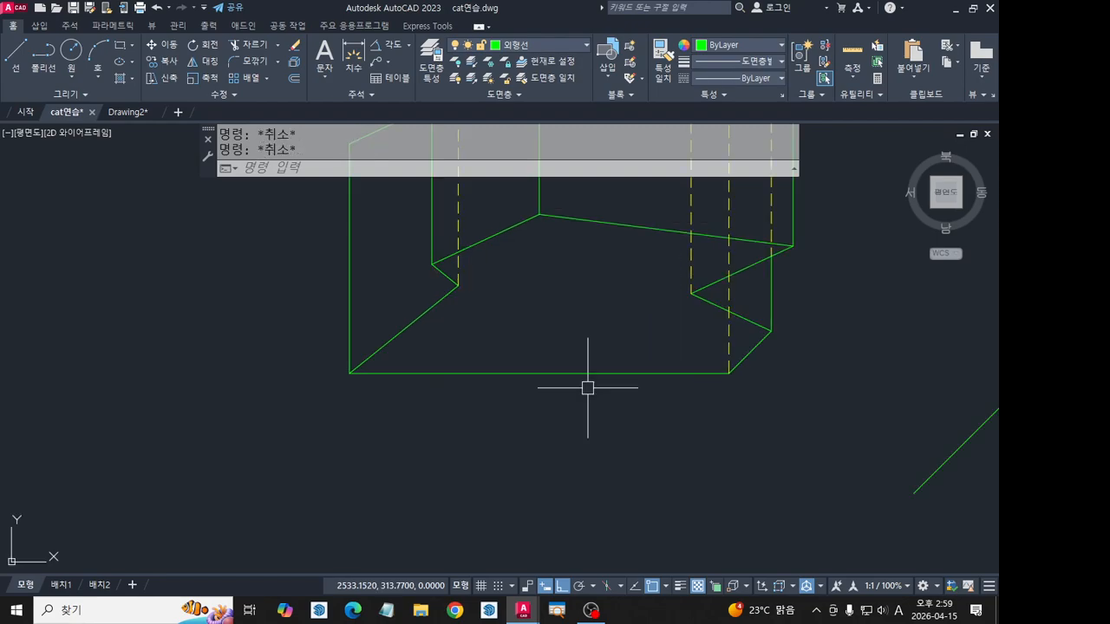
{"action": "type", "text": "11"}
{"action": "key", "text": "Return"}
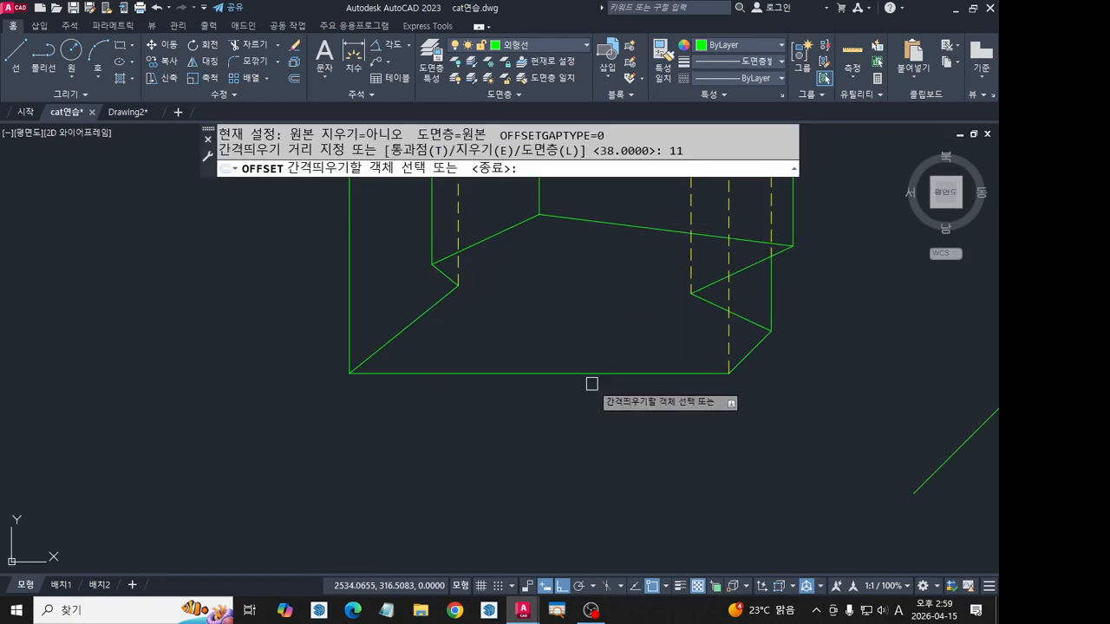
{"action": "left_click", "coordinate": [592, 374]}
{"action": "left_click", "coordinate": [593, 431]}
{"action": "key", "text": "Escape"}
Draw a circle of radius 30 centred on the midpoint of the offset line below the top view.
{"action": "scroll", "coordinate": [620, 443], "scroll_direction": "down", "scroll_amount": 4}
{"action": "middle_click_drag", "start_coordinate": [620, 443], "coordinate": [565, 252]}
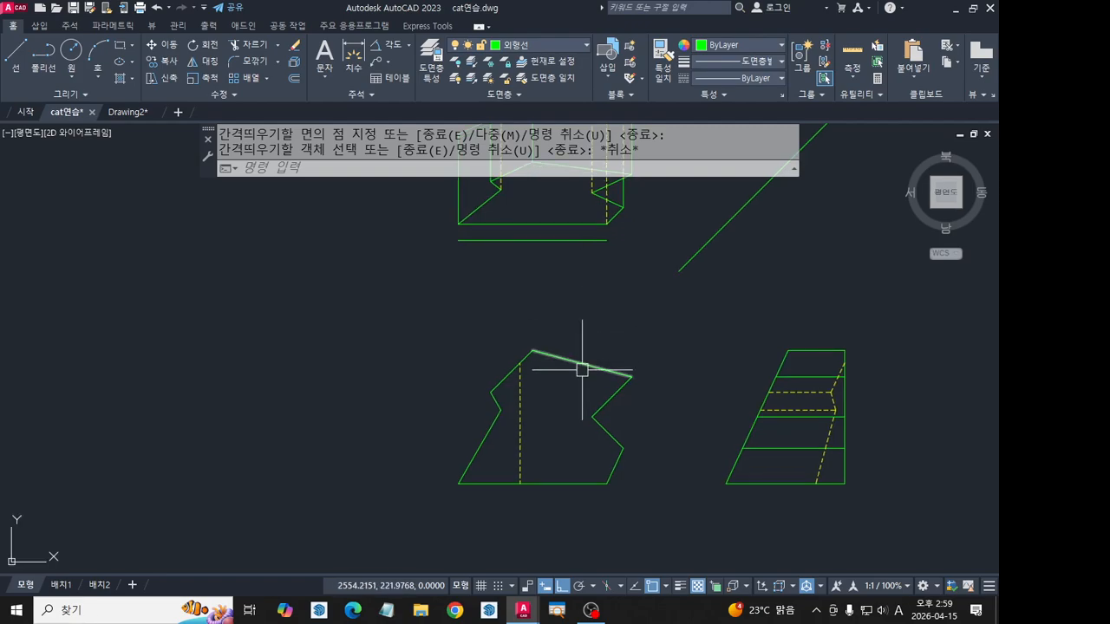
{"action": "scroll", "coordinate": [539, 249], "scroll_direction": "up", "scroll_amount": 4}
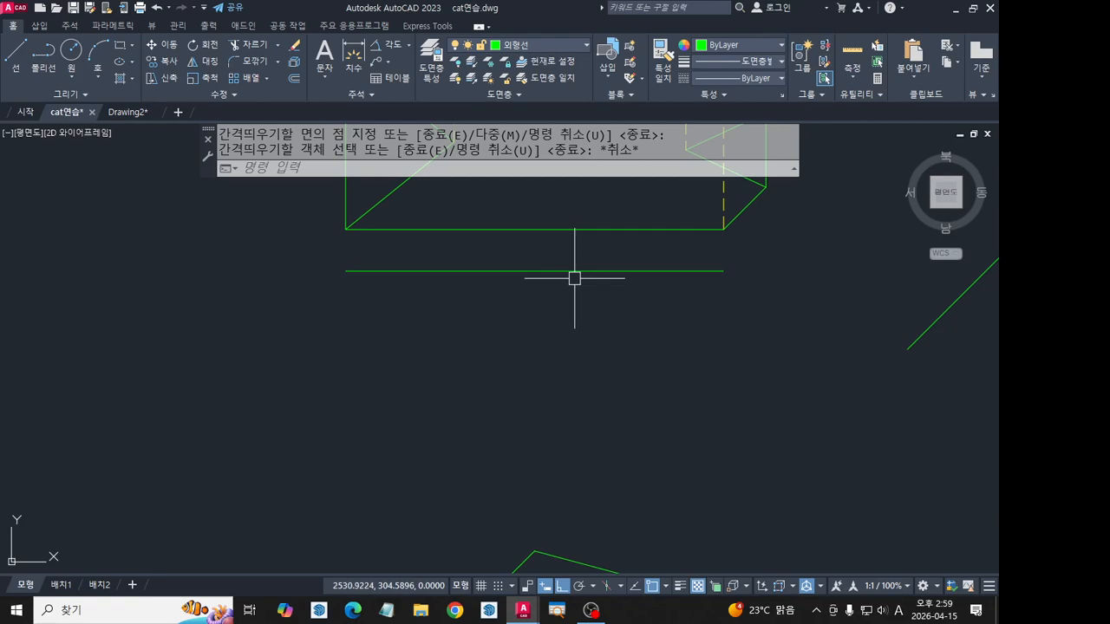
{"action": "type", "text": "c"}
{"action": "key", "text": "space"}
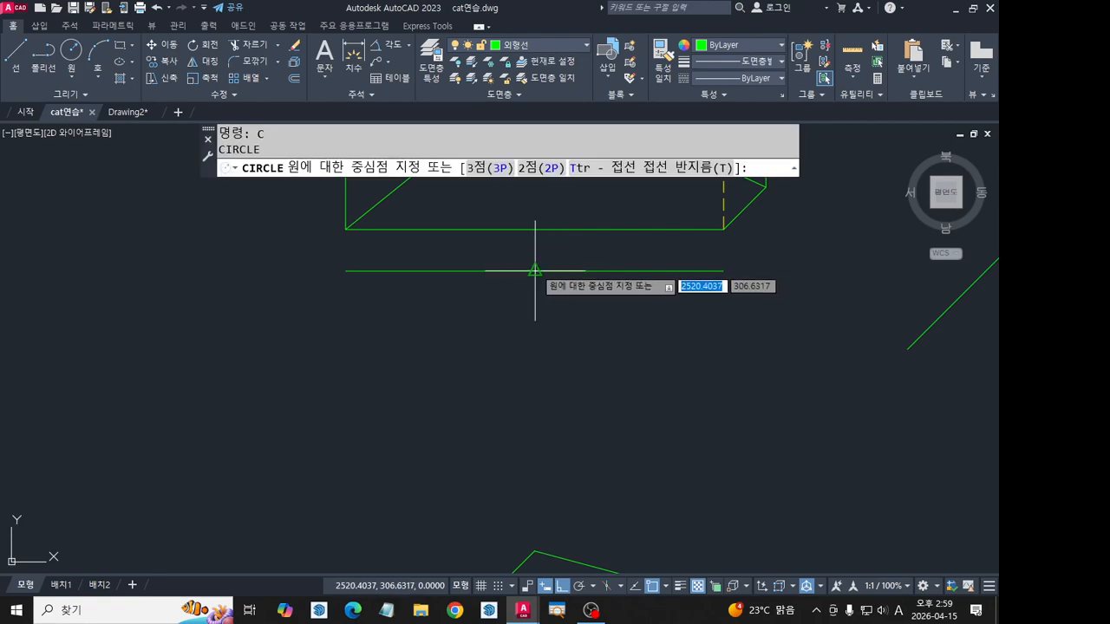
{"action": "left_click", "coordinate": [534, 271]}
{"action": "scroll", "coordinate": [566, 309], "scroll_direction": "down", "scroll_amount": 2}
{"action": "middle_click_drag", "start_coordinate": [255, 313], "coordinate": [993, 334]}
{"action": "scroll", "coordinate": [598, 328], "scroll_direction": "down", "scroll_amount": 2}
{"action": "scroll", "coordinate": [301, 270], "scroll_direction": "up", "scroll_amount": 5}
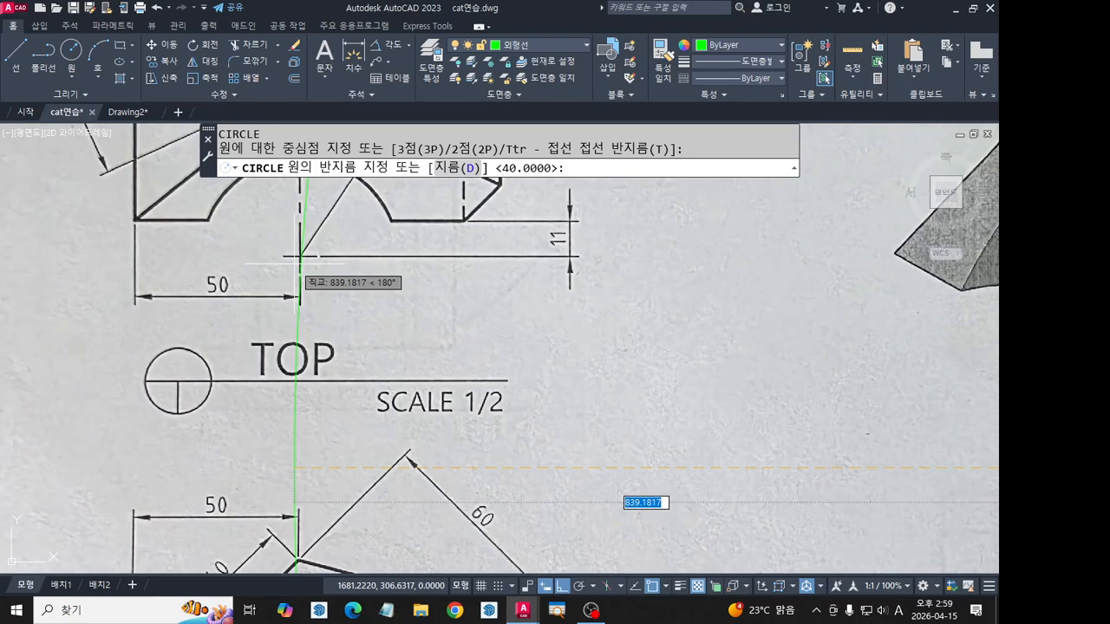
{"action": "middle_click_drag", "start_coordinate": [333, 217], "coordinate": [340, 324]}
{"action": "scroll", "coordinate": [406, 252], "scroll_direction": "down", "scroll_amount": 9}
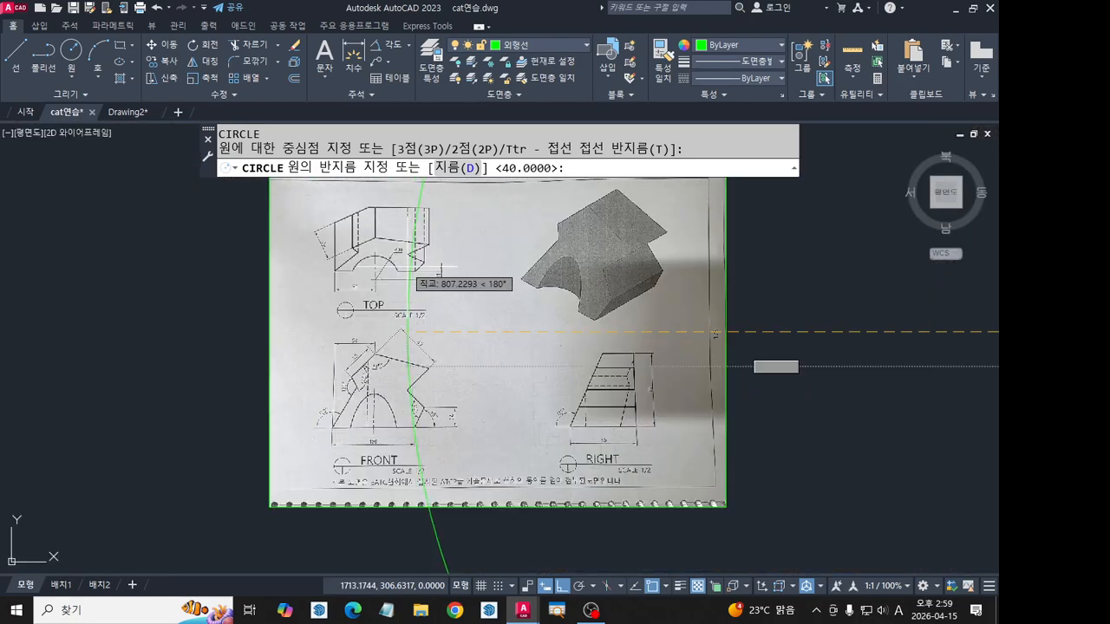
{"action": "middle_click_drag", "start_coordinate": [676, 318], "coordinate": [407, 327]}
{"action": "scroll", "coordinate": [481, 311], "scroll_direction": "up", "scroll_amount": 9}
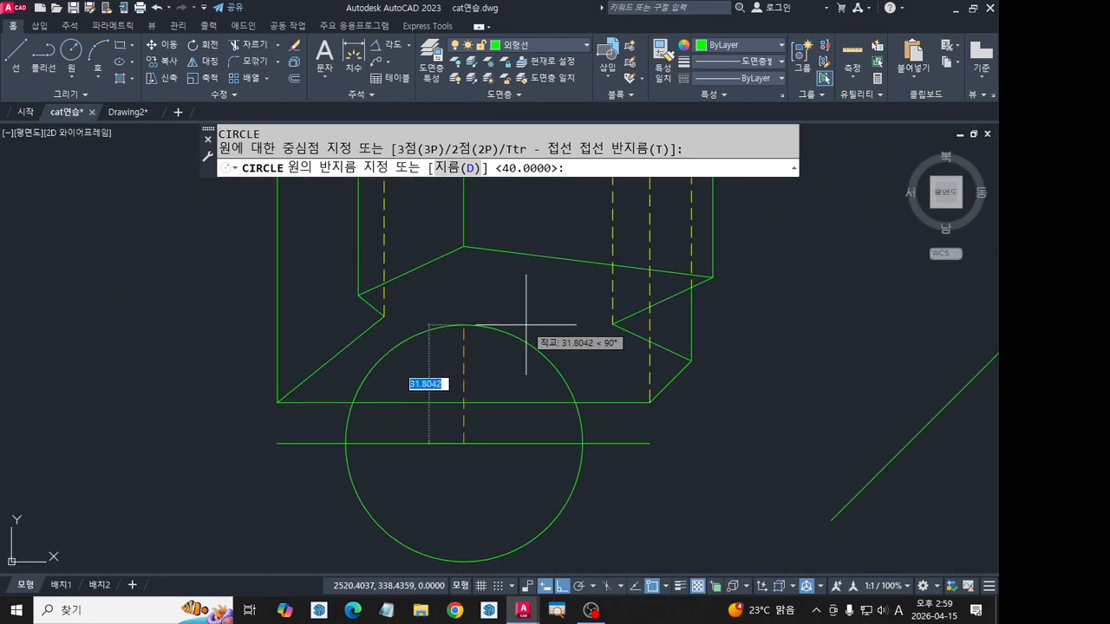
{"action": "type", "text": "40"}
{"action": "key", "text": "space"}
{"action": "scroll", "coordinate": [483, 443], "scroll_direction": "up", "scroll_amount": 4}
{"action": "key", "text": "Escape"}
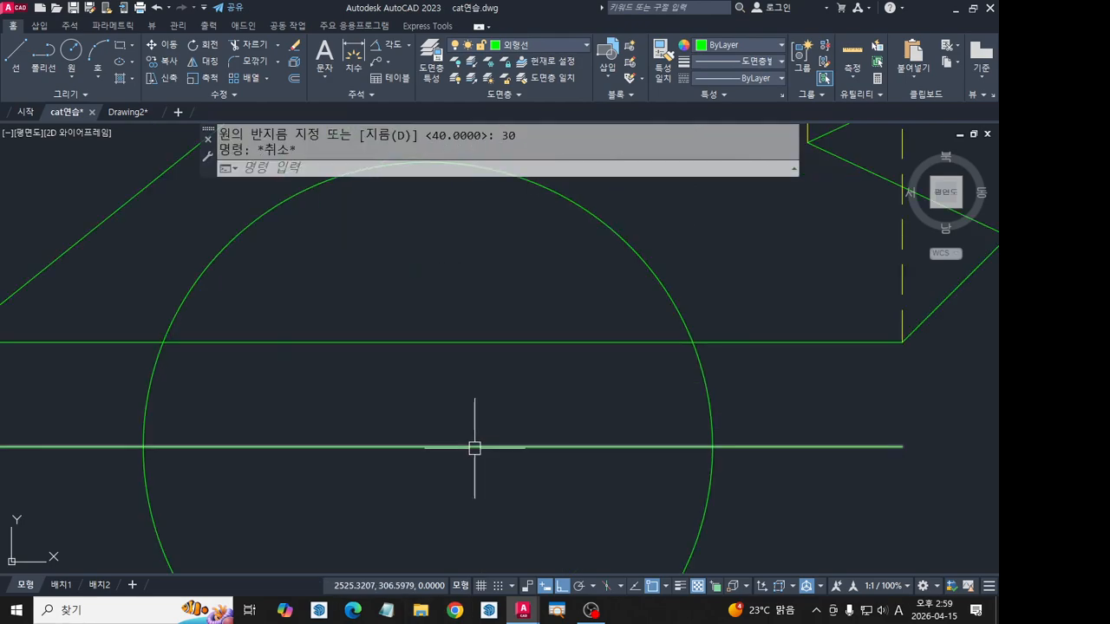
{"action": "key", "text": "Escape"}
Draw a circle of radius 5 concentric with the radius 30 circle below the top view.
{"action": "scroll", "coordinate": [464, 451], "scroll_direction": "down", "scroll_amount": 2}
{"action": "type", "text": "c"}
{"action": "key", "text": "space"}
{"action": "left_click", "coordinate": [441, 449]}
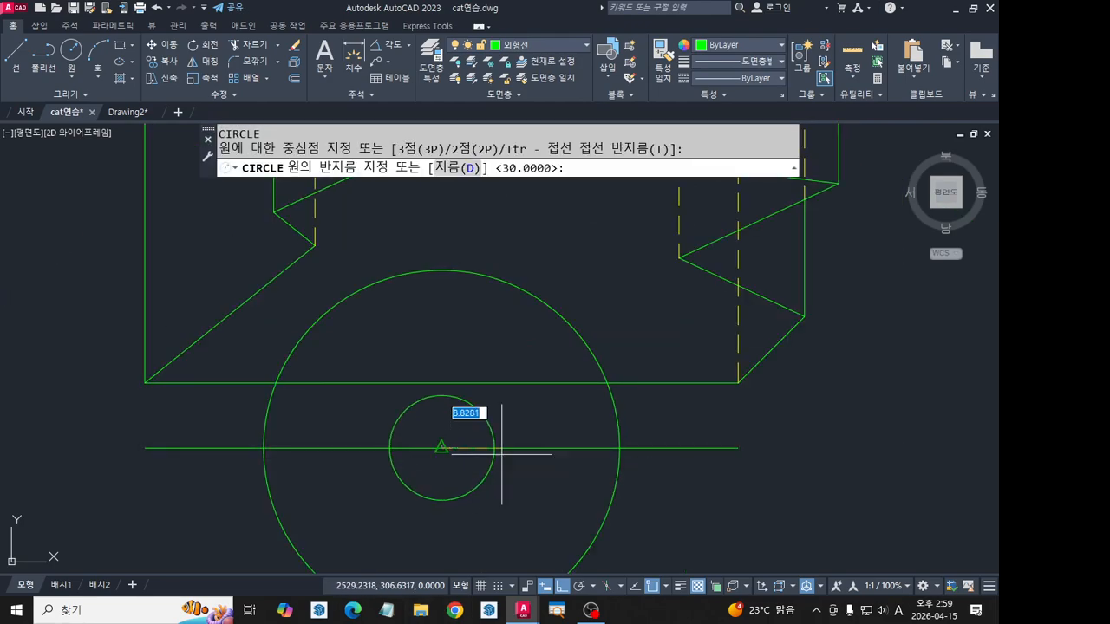
{"action": "type", "text": "5"}
{"action": "key", "text": "space"}
{"action": "key", "text": "Escape"}
{"action": "key", "text": "Escape"}
{"action": "scroll", "coordinate": [520, 473], "scroll_direction": "down", "scroll_amount": 2}
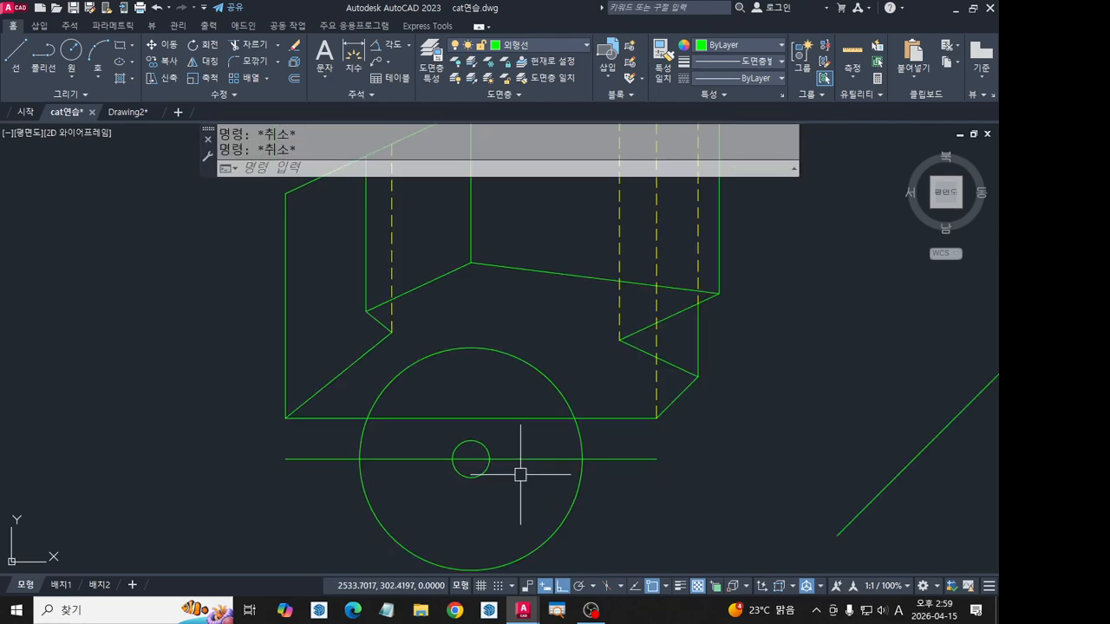
Draw a vertical line between the small circle's lowest point and the large circle's highest point.
{"action": "middle_click_drag", "start_coordinate": [520, 474], "coordinate": [532, 431]}
{"action": "key", "text": "l"}
{"action": "key", "text": "space"}
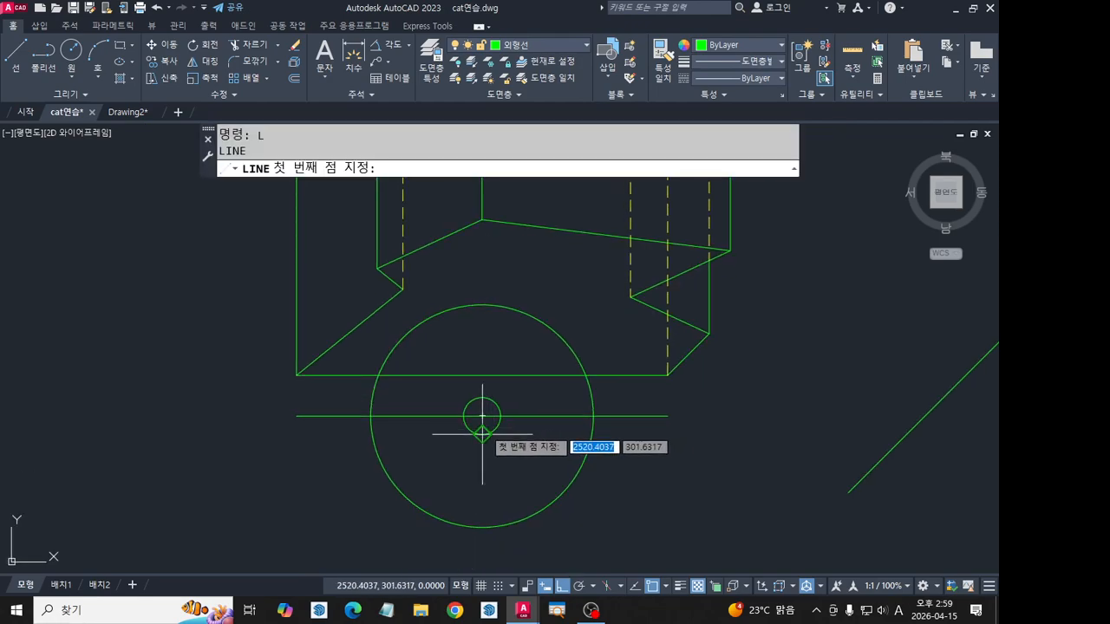
{"action": "left_click", "coordinate": [483, 417]}
{"action": "key", "text": "space"}
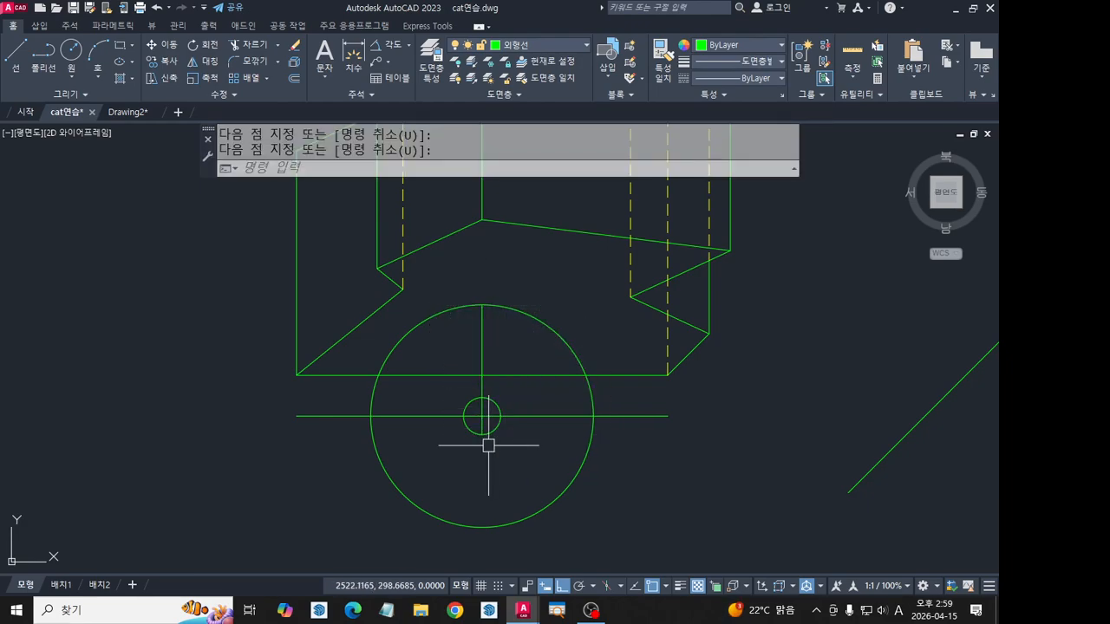
Trim the radius 30 circle and the top view's bottom edge into an arc cutout, and cut the offset line back to the small circle.
{"action": "scroll", "coordinate": [490, 438], "scroll_direction": "up", "scroll_amount": 2}
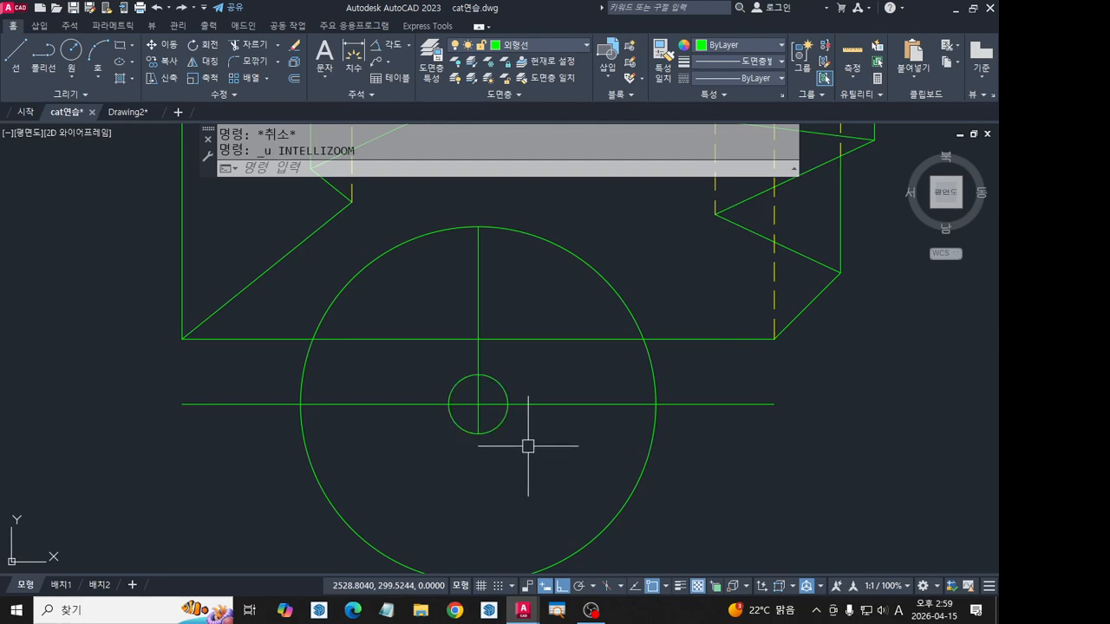
{"action": "type", "text": "tr"}
{"action": "key", "text": "space"}
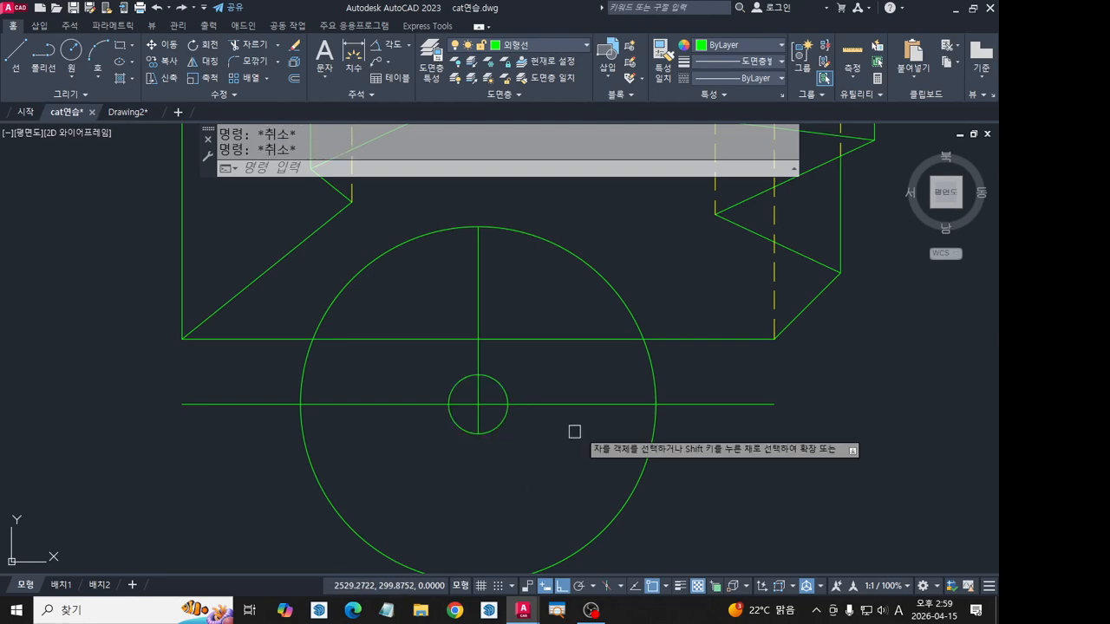
{"action": "left_click", "coordinate": [655, 447]}
{"action": "left_click", "coordinate": [304, 369]}
{"action": "left_click", "coordinate": [369, 340]}
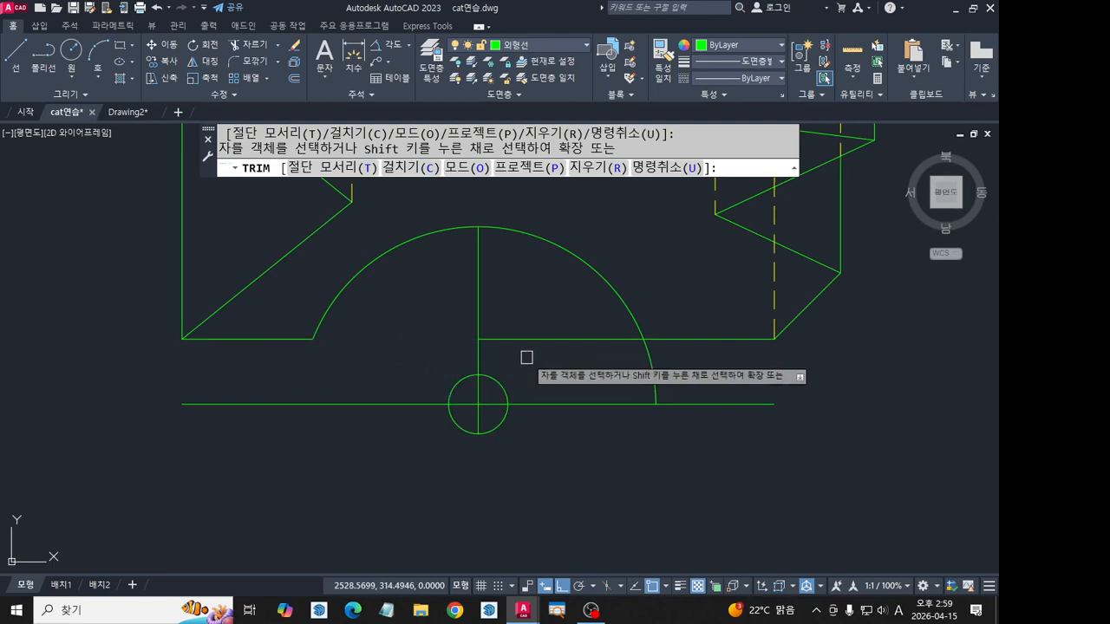
{"action": "left_click", "coordinate": [540, 340]}
{"action": "left_click", "coordinate": [650, 370]}
{"action": "left_click", "coordinate": [718, 405]}
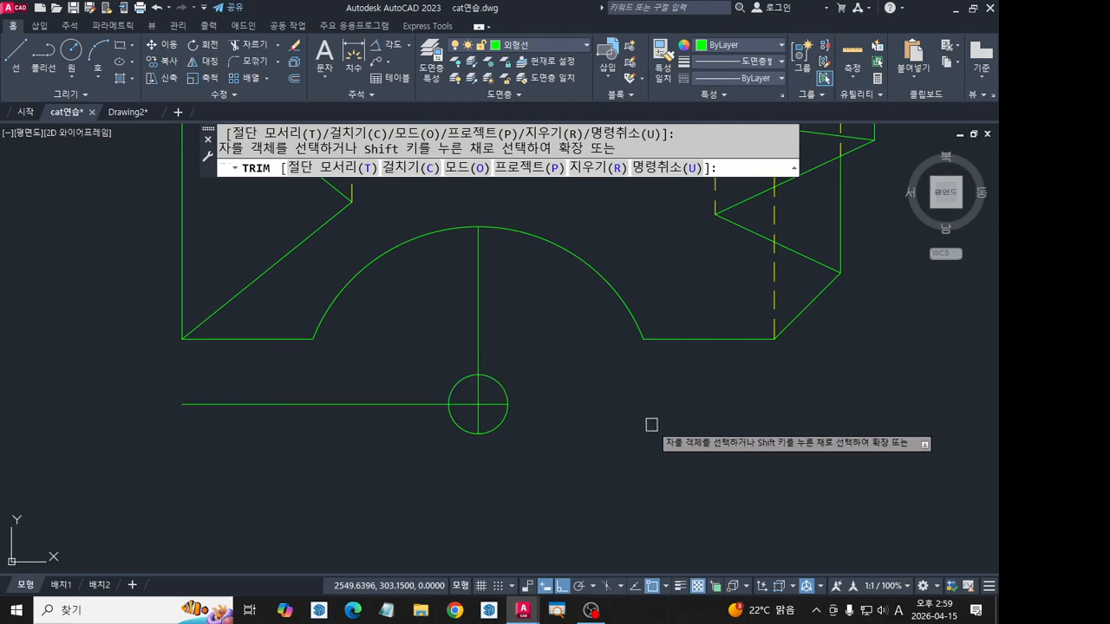
{"action": "left_click", "coordinate": [402, 407]}
{"action": "key", "text": "space"}
Erase the radius 5 circle and assign the two crossing lines at the arc's centre to the 중심선 layer.
{"action": "left_click", "coordinate": [453, 385]}
{"action": "key", "text": "Delete"}
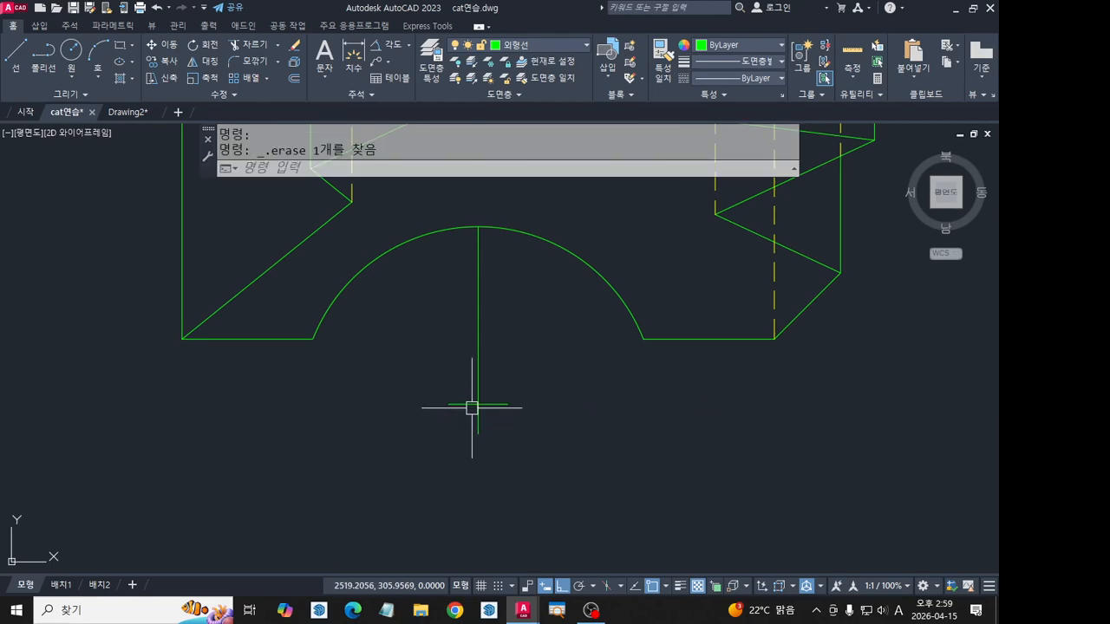
{"action": "left_click", "coordinate": [483, 407]}
{"action": "left_click", "coordinate": [458, 381]}
{"action": "left_click", "coordinate": [536, 44]}
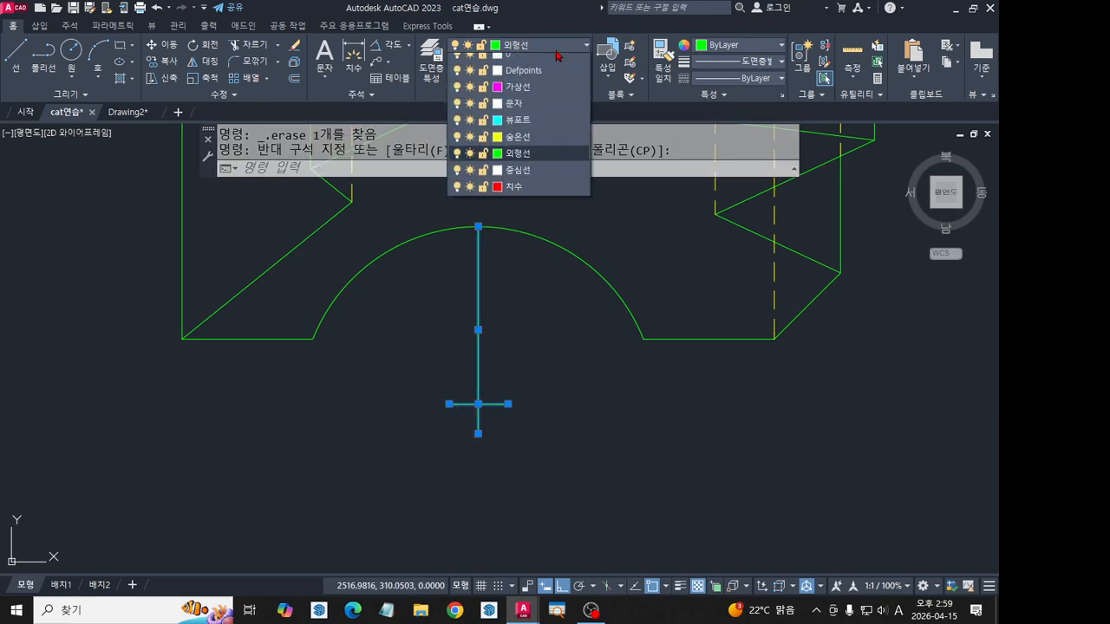
{"action": "left_click", "coordinate": [545, 178]}
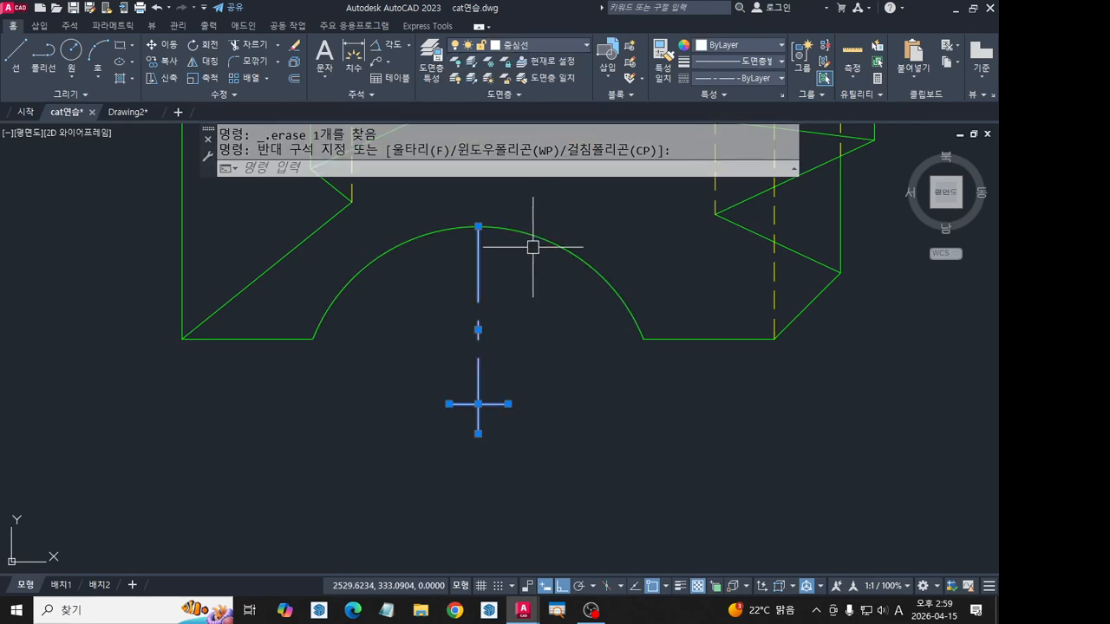
Stretch the vertical centre line's upper end slightly above the arc cutout.
{"action": "left_click", "coordinate": [480, 227]}
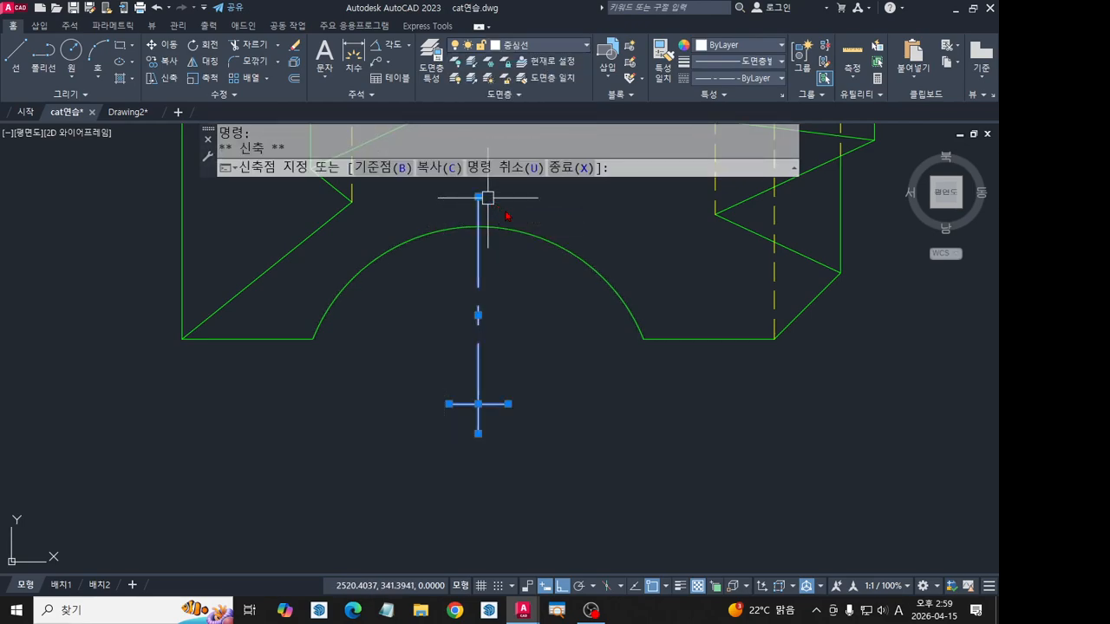
{"action": "key", "text": "Escape"}
{"action": "key", "text": "Escape"}
{"action": "scroll", "coordinate": [581, 356], "scroll_direction": "down", "scroll_amount": 4}
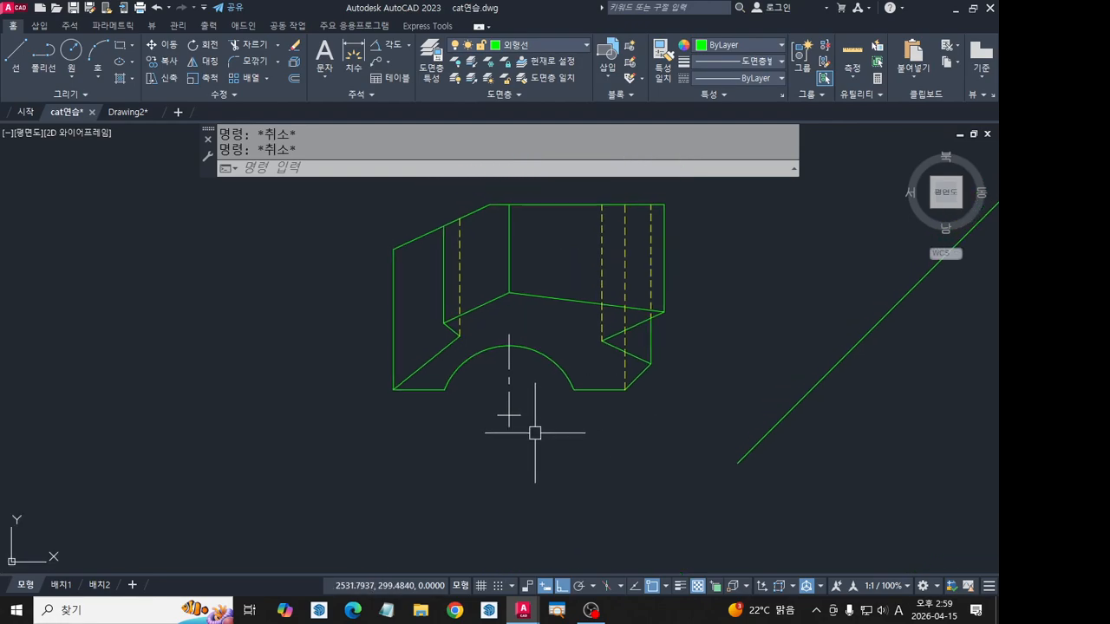
{"action": "middle_click_drag", "start_coordinate": [535, 433], "coordinate": [575, 420]}
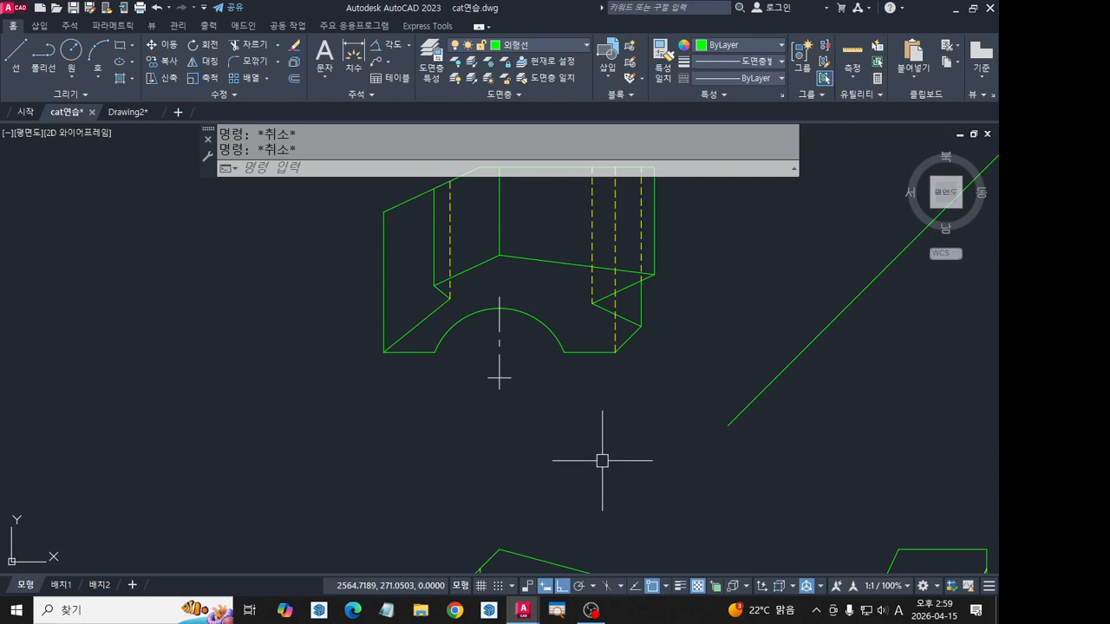
Draw a horizontal projection line from the arc cutout's highest point across the 45-degree miter line.
{"action": "scroll", "coordinate": [602, 460], "scroll_direction": "down", "scroll_amount": 3}
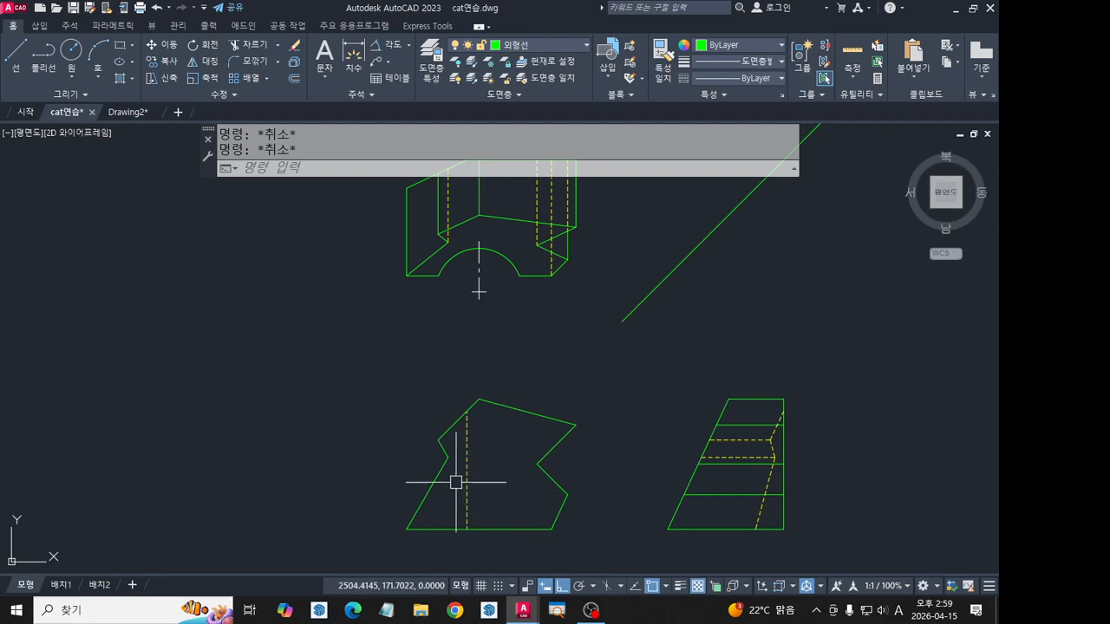
{"action": "left_click", "coordinate": [12, 61]}
{"action": "scroll", "coordinate": [486, 259], "scroll_direction": "up", "scroll_amount": 2}
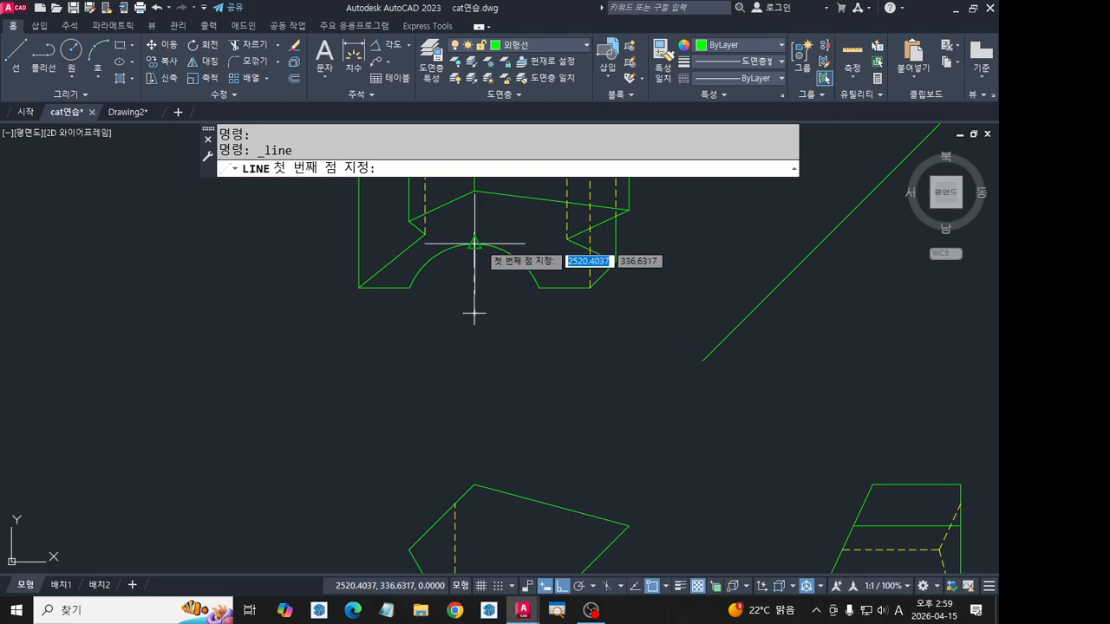
{"action": "left_click", "coordinate": [476, 243]}
{"action": "scroll", "coordinate": [707, 265], "scroll_direction": "down", "scroll_amount": 2}
{"action": "left_click", "coordinate": [835, 266]}
{"action": "key", "text": "space"}
Draw a vertical line from the projection line's intersection with the miter line down through the right view.
{"action": "key", "text": "space"}
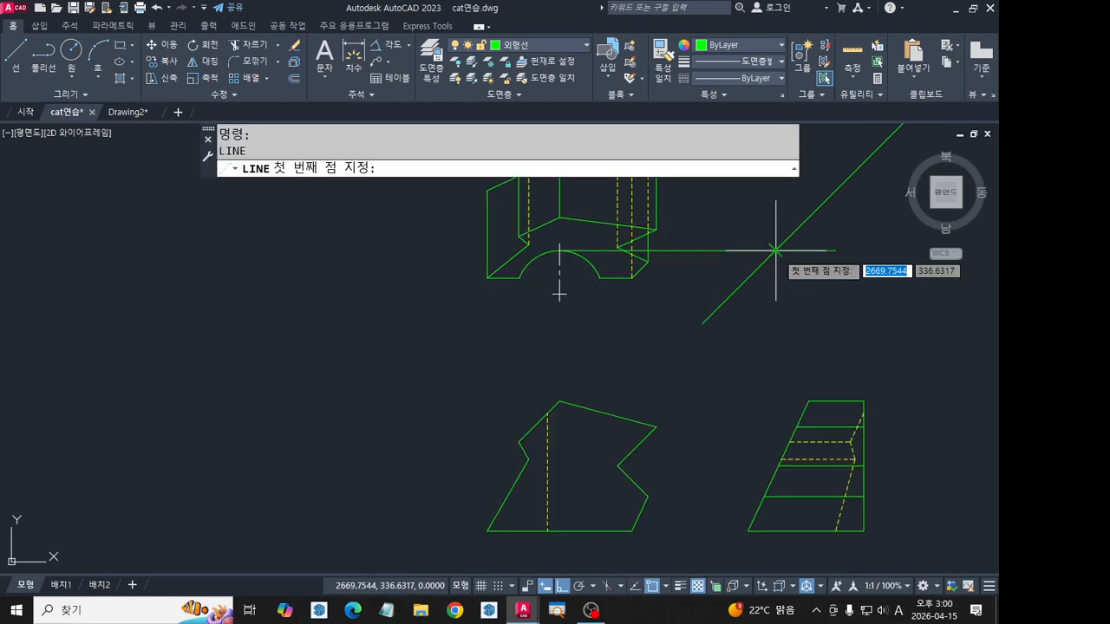
{"action": "left_click", "coordinate": [776, 251]}
{"action": "middle_click_drag", "start_coordinate": [791, 466], "coordinate": [790, 364]}
{"action": "left_click", "coordinate": [778, 458]}
{"action": "key", "text": "space"}
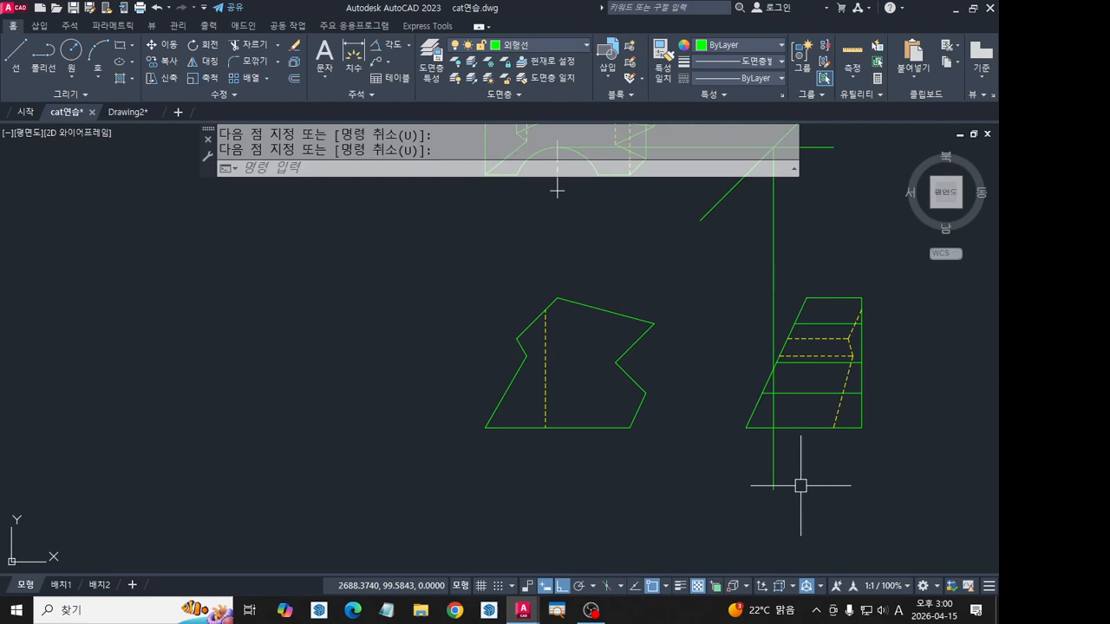
Trim the vertical projection line to the right view's slanted edge and bottom edge.
{"action": "scroll", "coordinate": [794, 405], "scroll_direction": "up", "scroll_amount": 2}
{"action": "left_click", "coordinate": [717, 346]}
{"action": "left_click", "coordinate": [714, 354]}
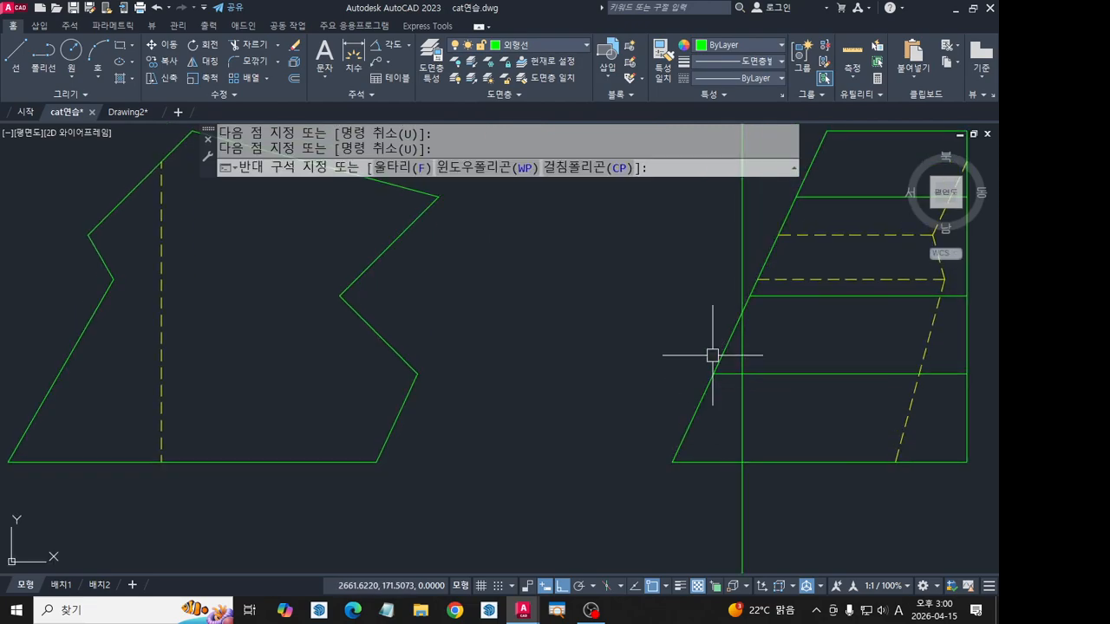
{"action": "left_click", "coordinate": [733, 346]}
{"action": "left_click", "coordinate": [723, 464]}
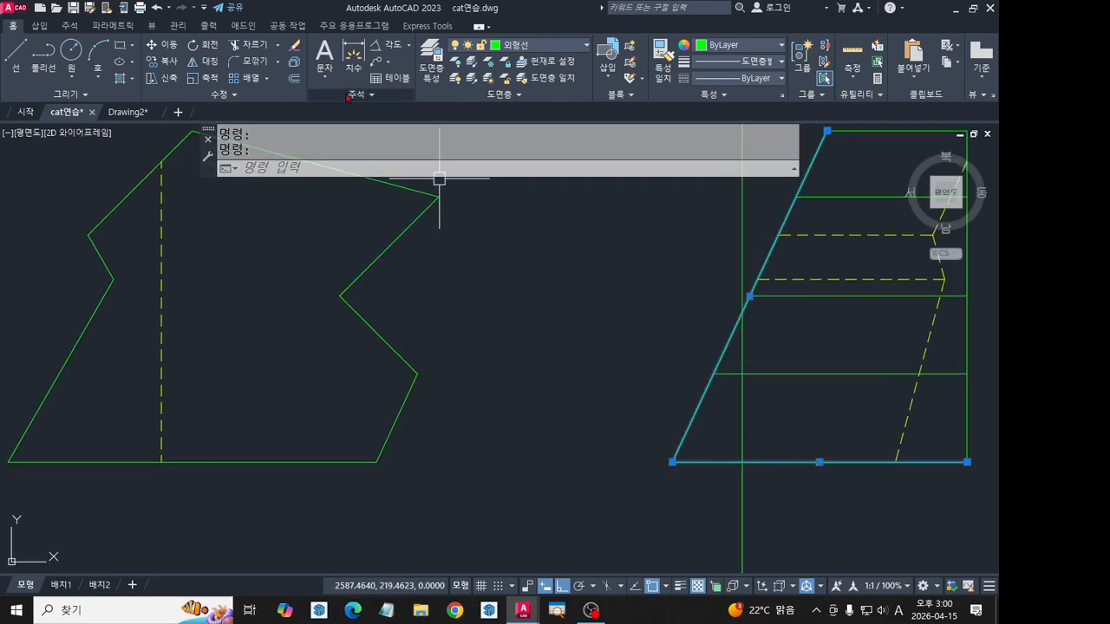
{"action": "left_click", "coordinate": [257, 49]}
{"action": "left_click", "coordinate": [740, 253]}
{"action": "left_click", "coordinate": [739, 494]}
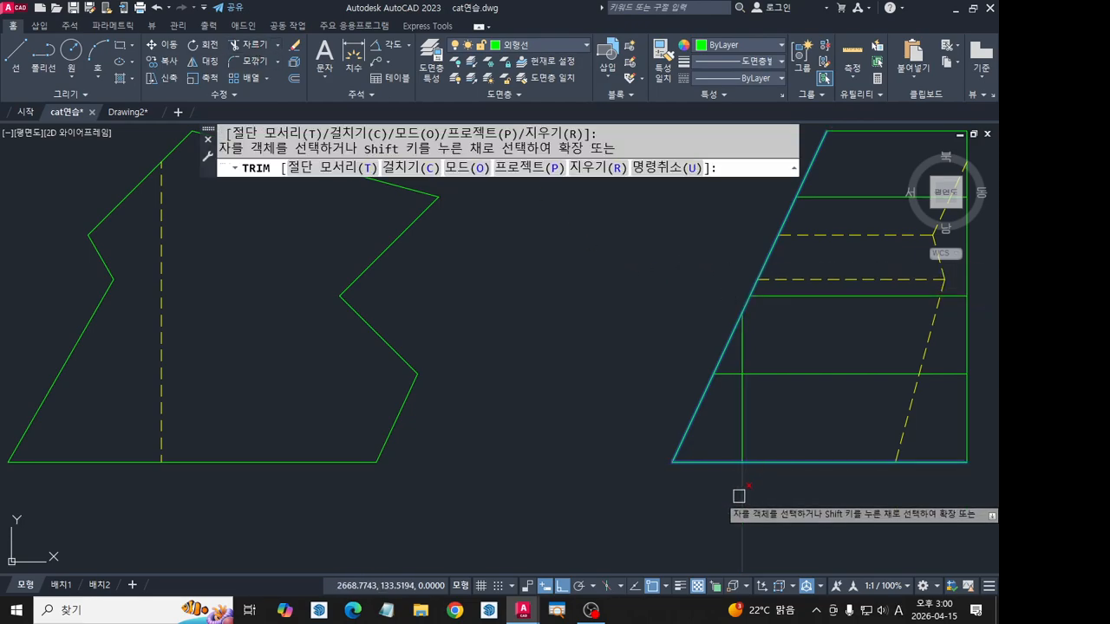
{"action": "key", "text": "Escape"}
Assign the right view's trimmed vertical line to the 숨은선 layer and erase the horizontal projection line.
{"action": "left_click", "coordinate": [743, 426]}
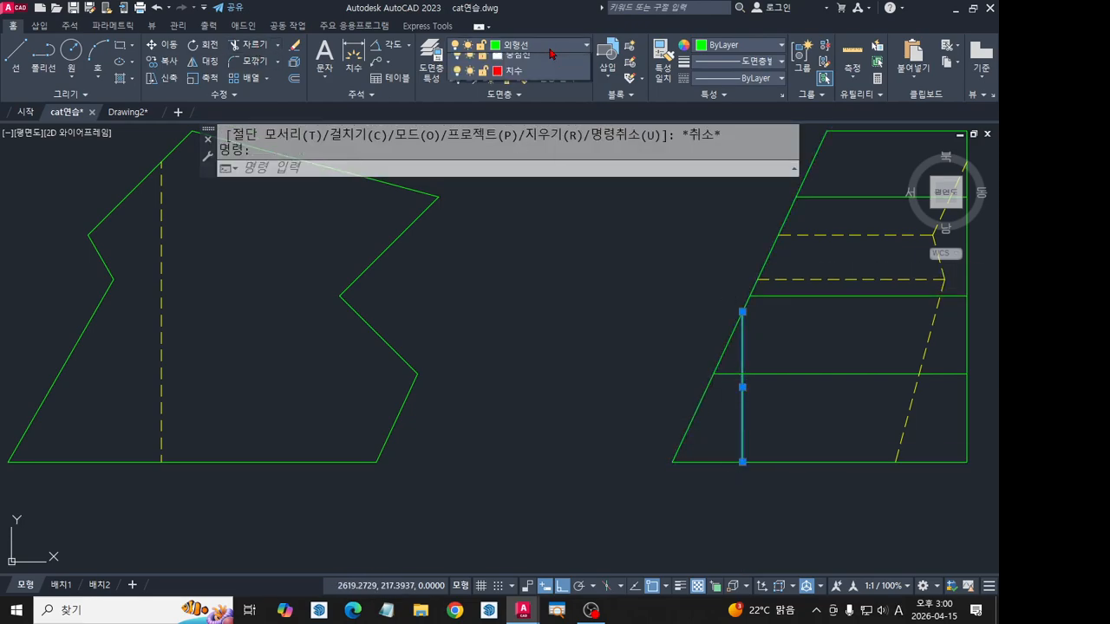
{"action": "left_click", "coordinate": [537, 44]}
{"action": "left_click", "coordinate": [550, 144]}
{"action": "key", "text": "Escape"}
{"action": "key", "text": "Escape"}
{"action": "scroll", "coordinate": [630, 350], "scroll_direction": "down", "scroll_amount": 2}
{"action": "middle_click_drag", "start_coordinate": [630, 350], "coordinate": [607, 478]}
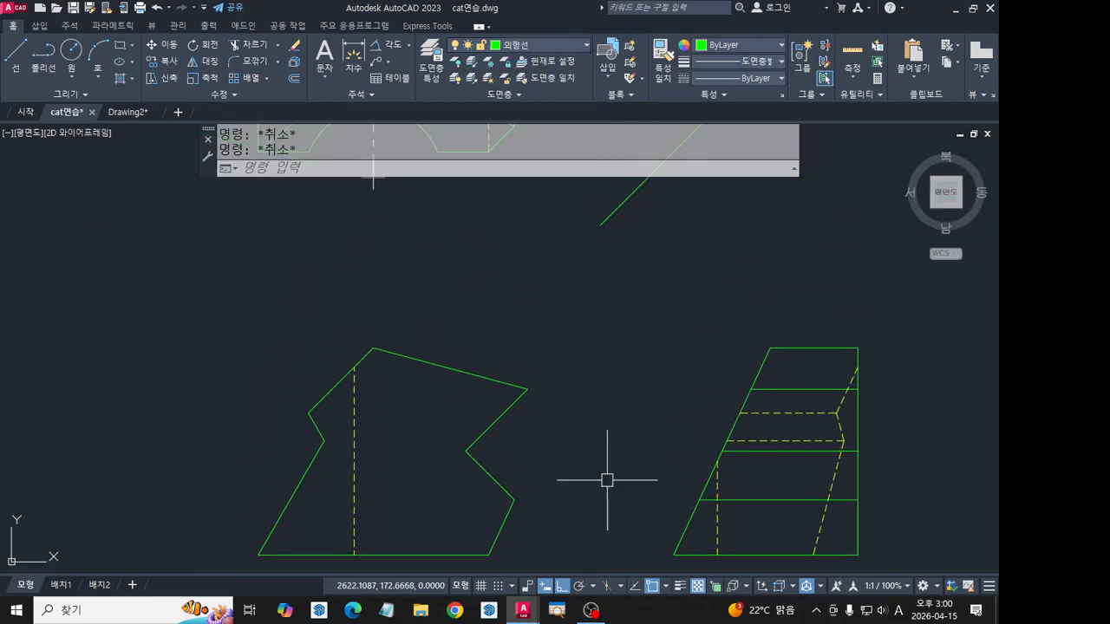
{"action": "scroll", "coordinate": [607, 477], "scroll_direction": "down", "scroll_amount": 2}
{"action": "middle_click_drag", "start_coordinate": [552, 312], "coordinate": [555, 280]}
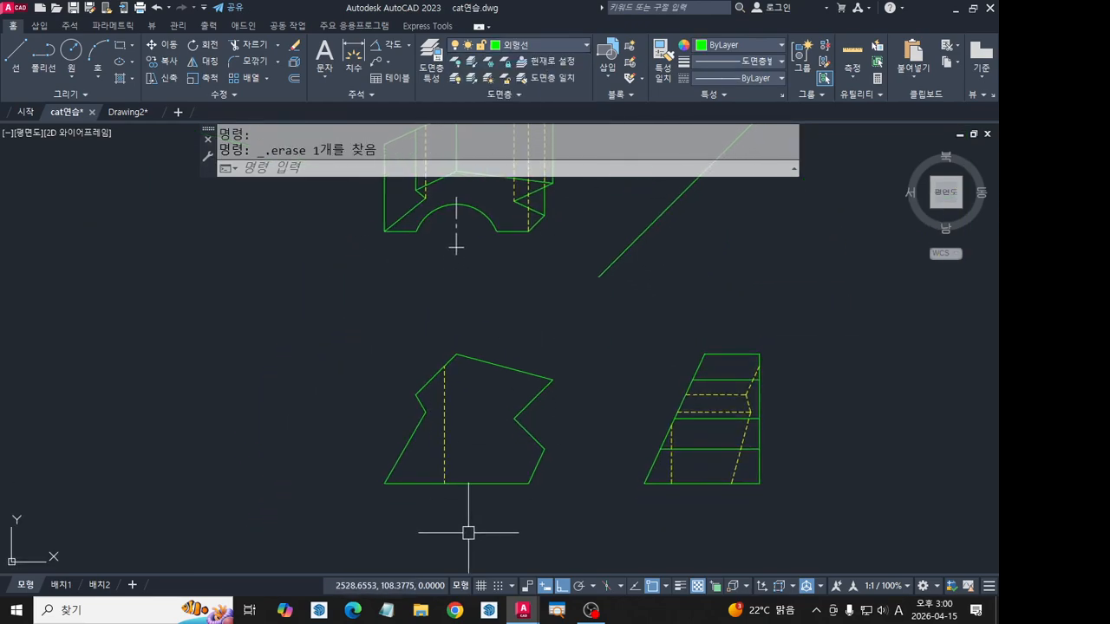
Draw a full circle over the arc cutout, centred on the centre mark and passing through the arc's highest point.
{"action": "middle_click_drag", "start_coordinate": [442, 372], "coordinate": [455, 431]}
{"action": "scroll", "coordinate": [482, 305], "scroll_direction": "up", "scroll_amount": 4}
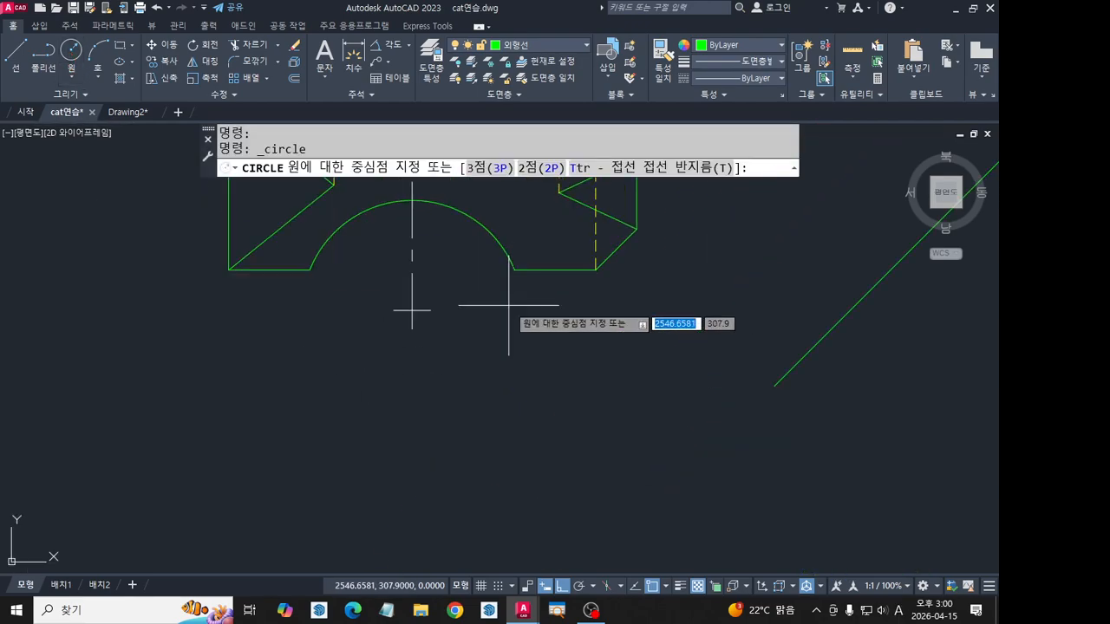
{"action": "left_click", "coordinate": [413, 310]}
{"action": "left_click", "coordinate": [412, 200]}
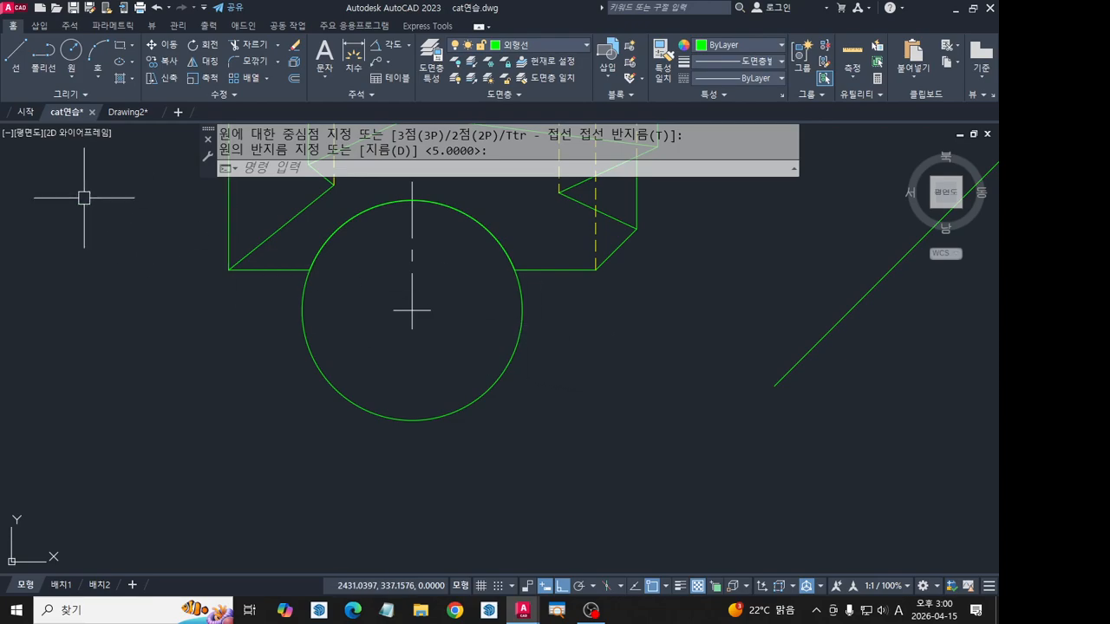
Draw a vertical line from the circle's centre down past the front view's bottom edge.
{"action": "left_click", "coordinate": [13, 71]}
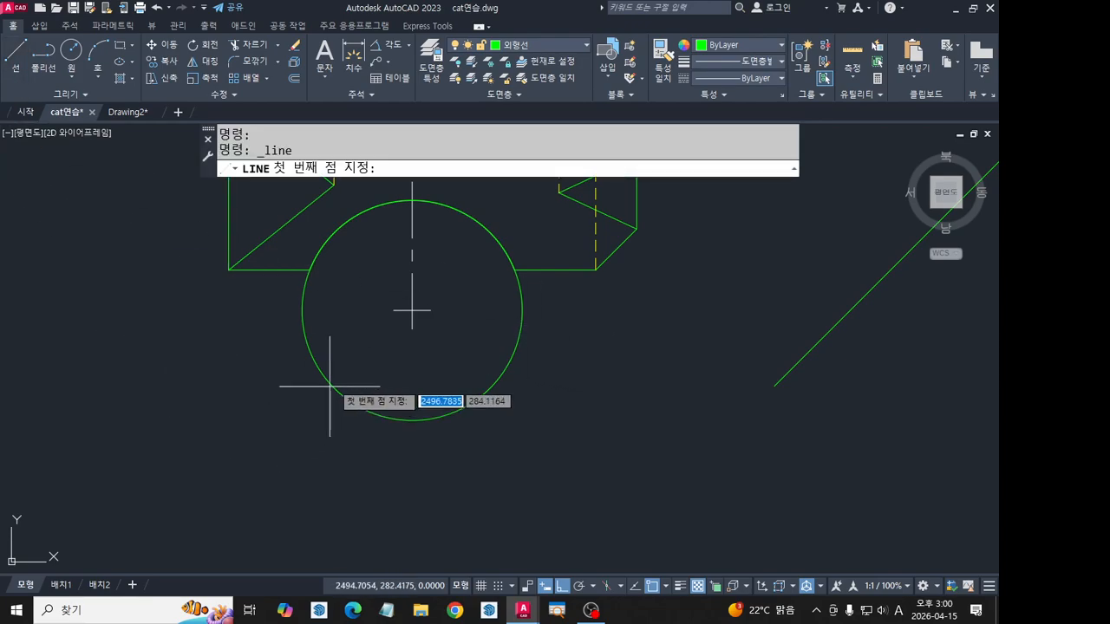
{"action": "left_click", "coordinate": [412, 310]}
{"action": "scroll", "coordinate": [400, 449], "scroll_direction": "down", "scroll_amount": 5}
{"action": "middle_click_drag", "start_coordinate": [404, 454], "coordinate": [408, 312]}
{"action": "left_click", "coordinate": [407, 491]}
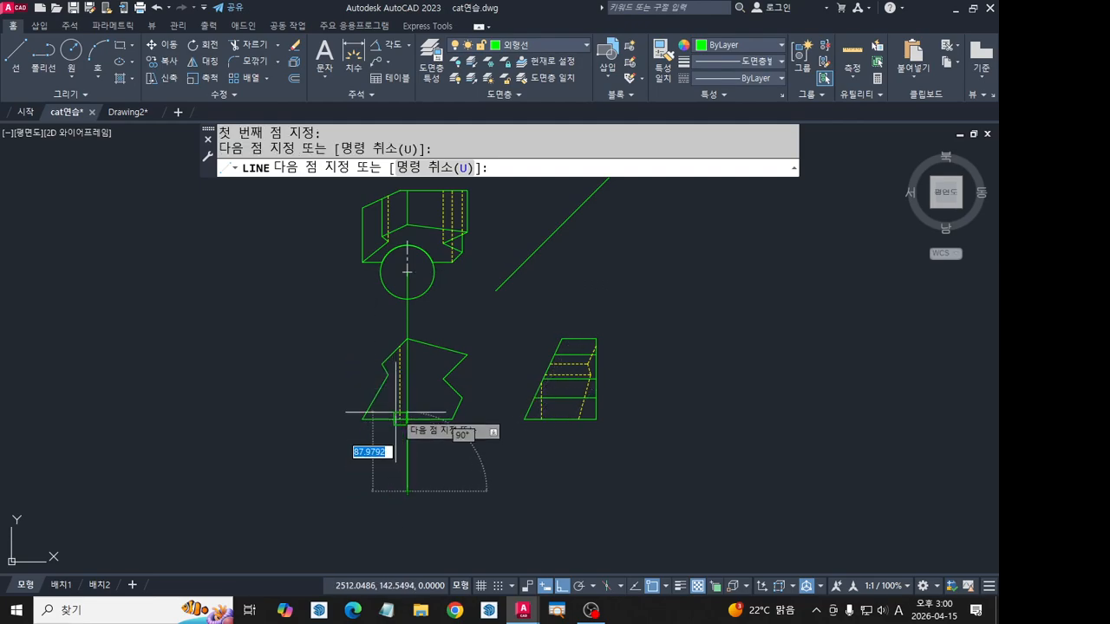
{"action": "key", "text": "Return"}
Draw a vertical line from the circle's left quadrant down past the front view.
{"action": "key", "text": "Return"}
{"action": "scroll", "coordinate": [374, 307], "scroll_direction": "up", "scroll_amount": 2}
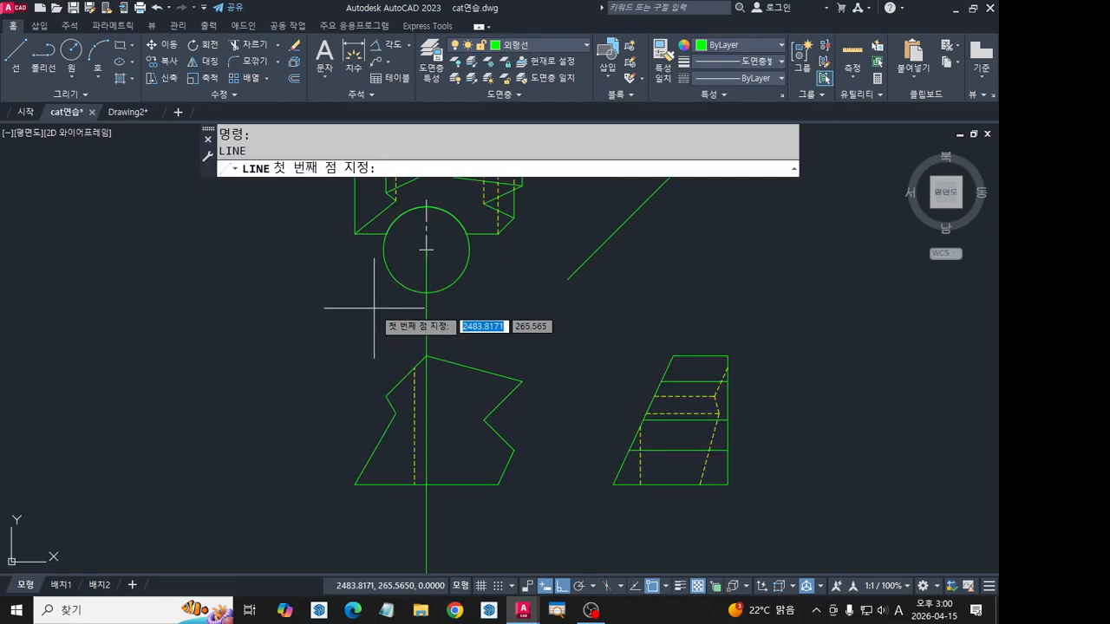
{"action": "scroll", "coordinate": [374, 282], "scroll_direction": "up", "scroll_amount": 2}
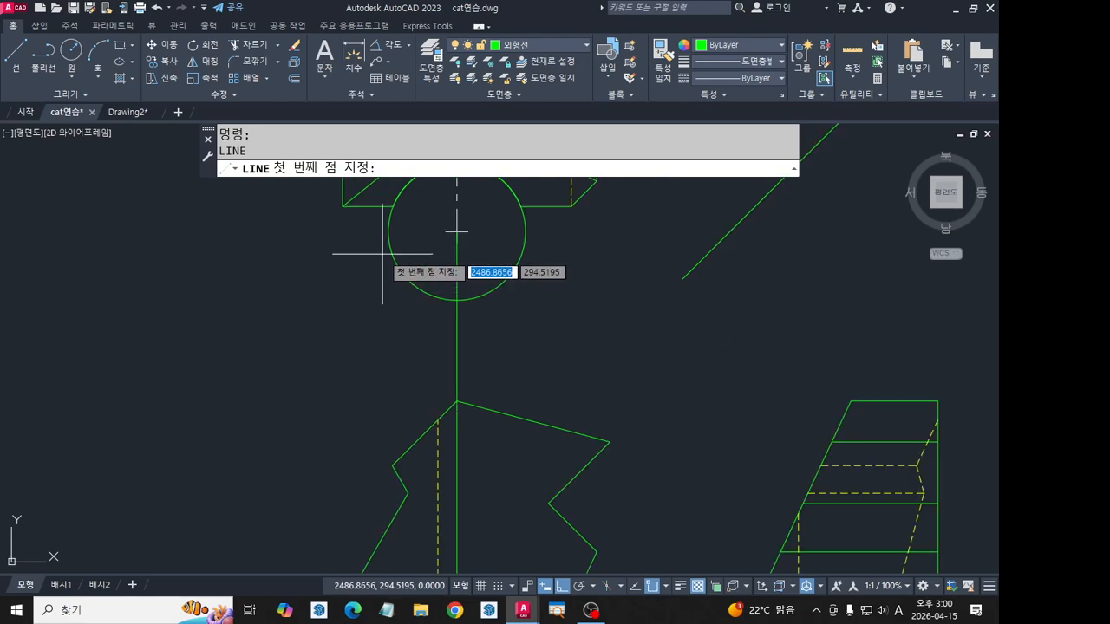
{"action": "middle_click_drag", "start_coordinate": [384, 252], "coordinate": [394, 313]}
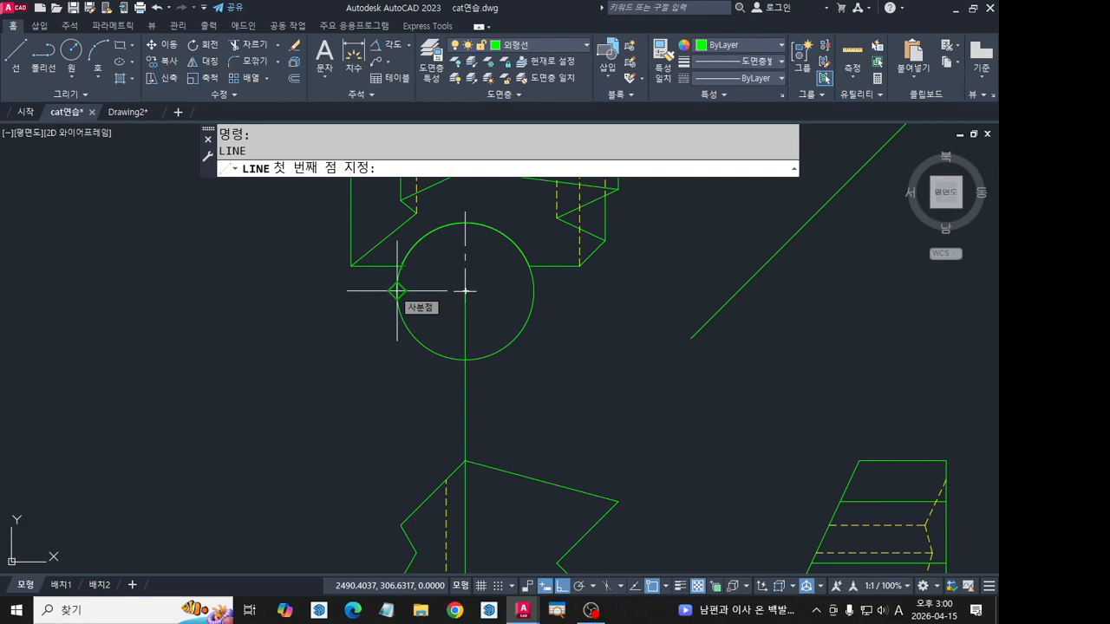
{"action": "scroll", "coordinate": [397, 291], "scroll_direction": "up", "scroll_amount": 2}
{"action": "left_click", "coordinate": [398, 290]}
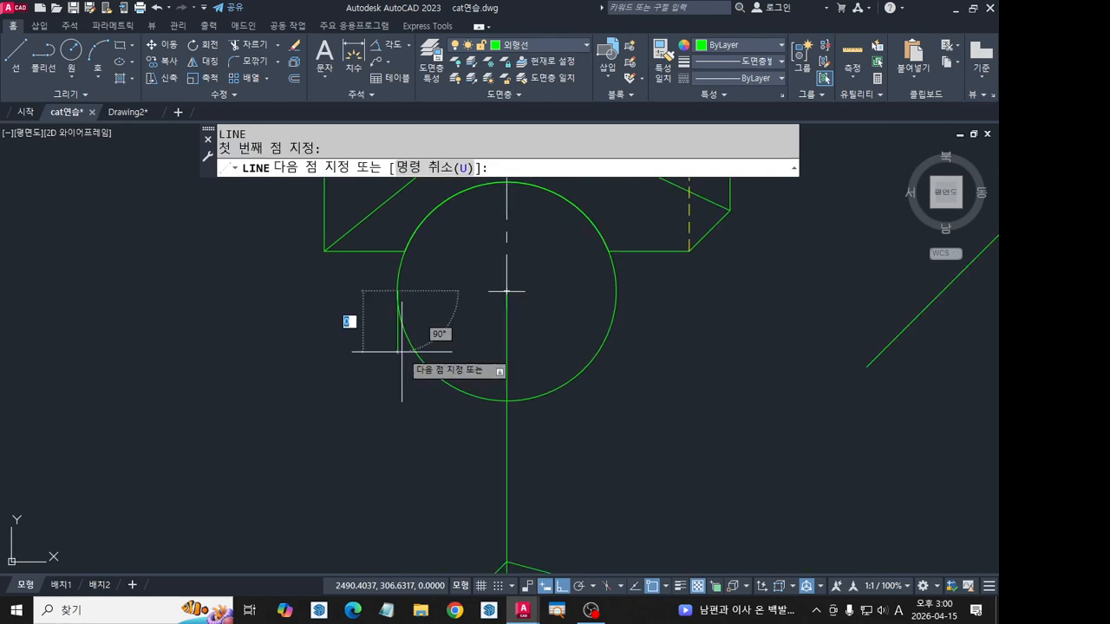
{"action": "scroll", "coordinate": [405, 446], "scroll_direction": "down", "scroll_amount": 3}
{"action": "scroll", "coordinate": [422, 490], "scroll_direction": "up", "scroll_amount": 3}
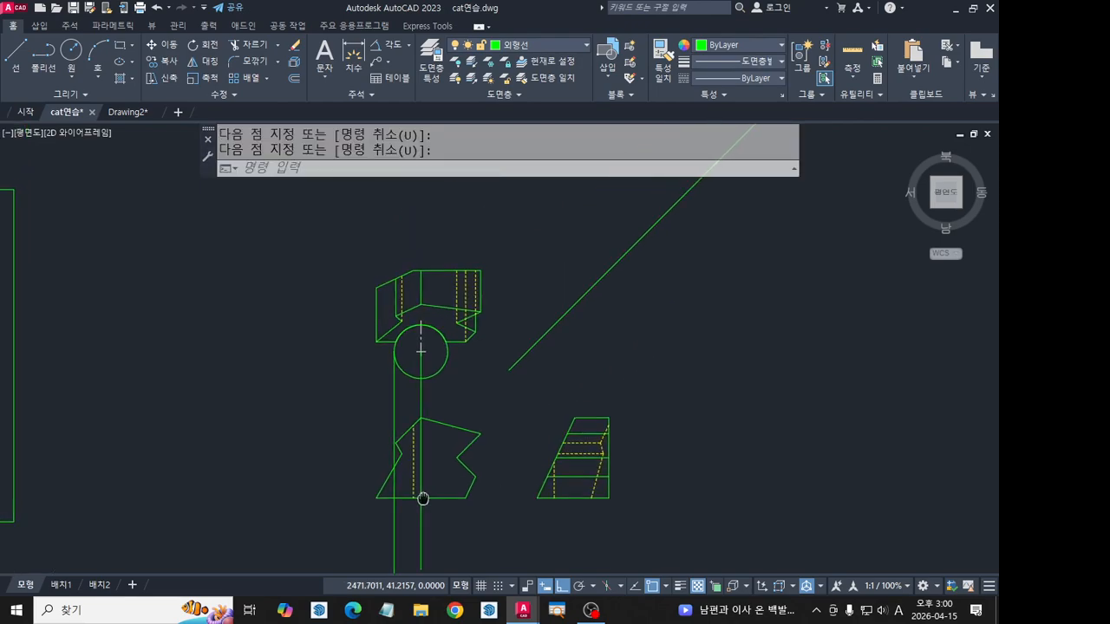
{"action": "key", "text": "Return"}
Draw a horizontal projection line from the circle's centre across the 45-degree miter line.
{"action": "key", "text": "Return"}
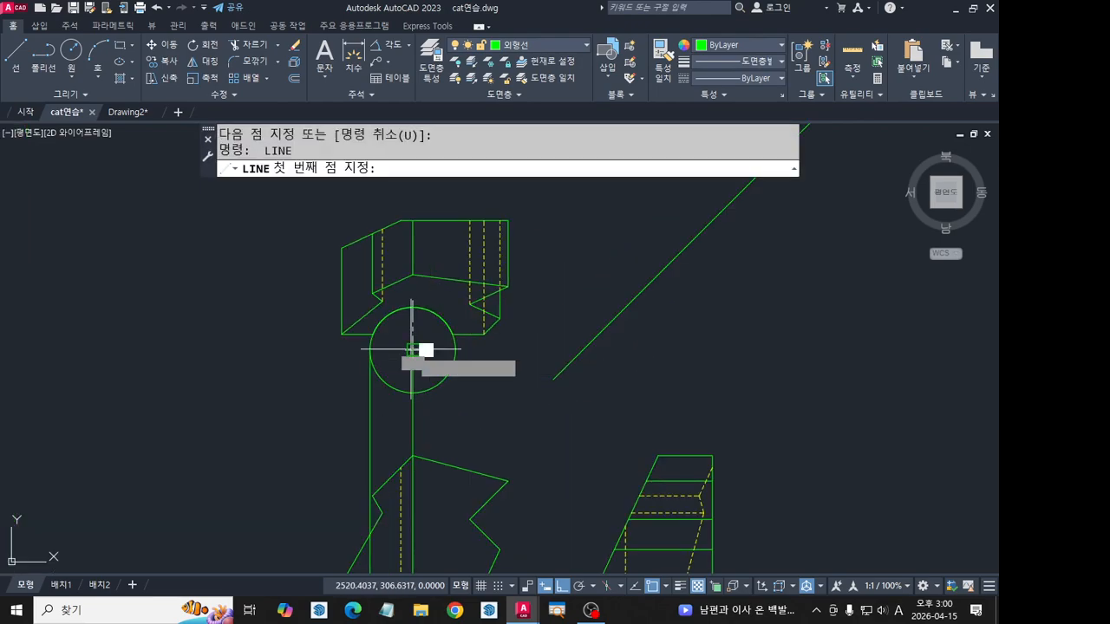
{"action": "left_click", "coordinate": [415, 351]}
{"action": "left_click", "coordinate": [743, 352]}
{"action": "key", "text": "Return"}
{"action": "key", "text": "Return"}
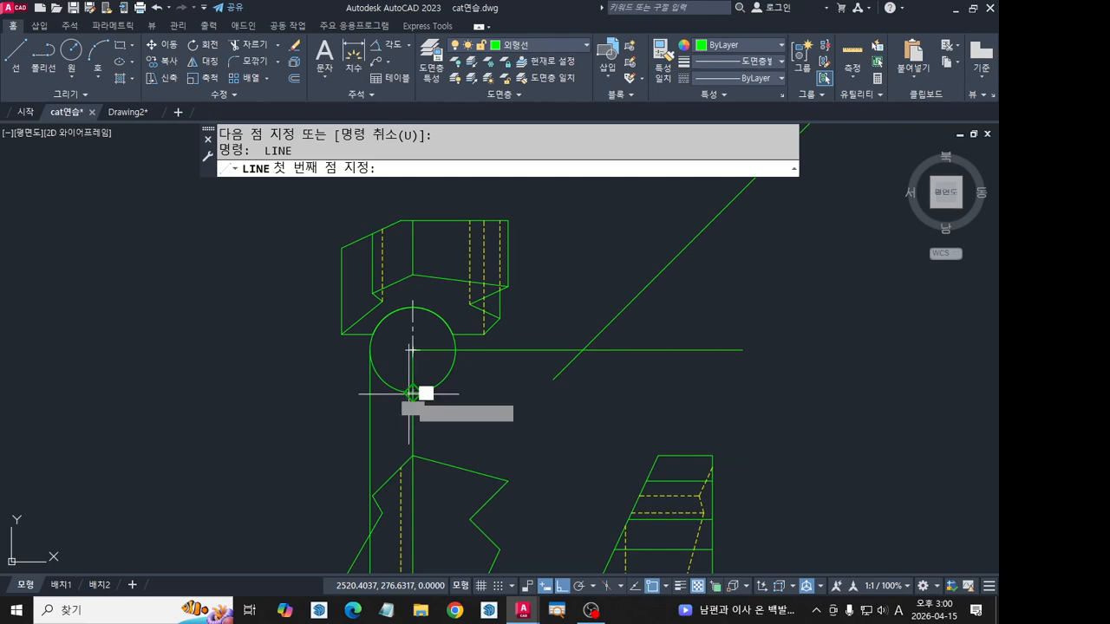
Draw a horizontal projection line from the circle's top quadrant across the 45-degree miter line.
{"action": "left_click", "coordinate": [415, 391]}
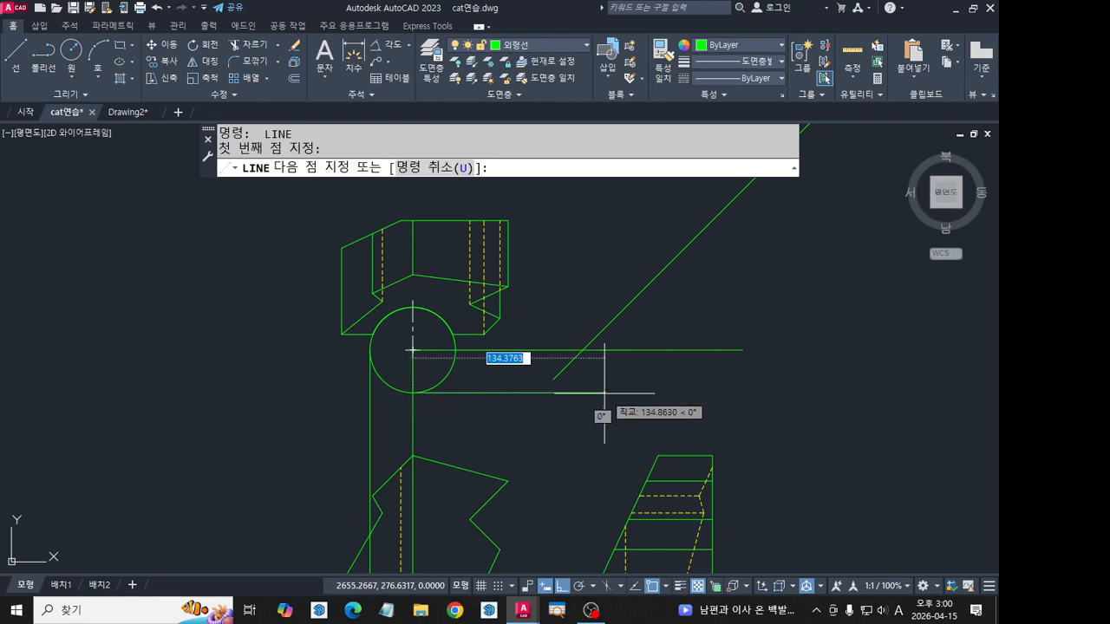
{"action": "key", "text": "Escape"}
{"action": "key", "text": "Return"}
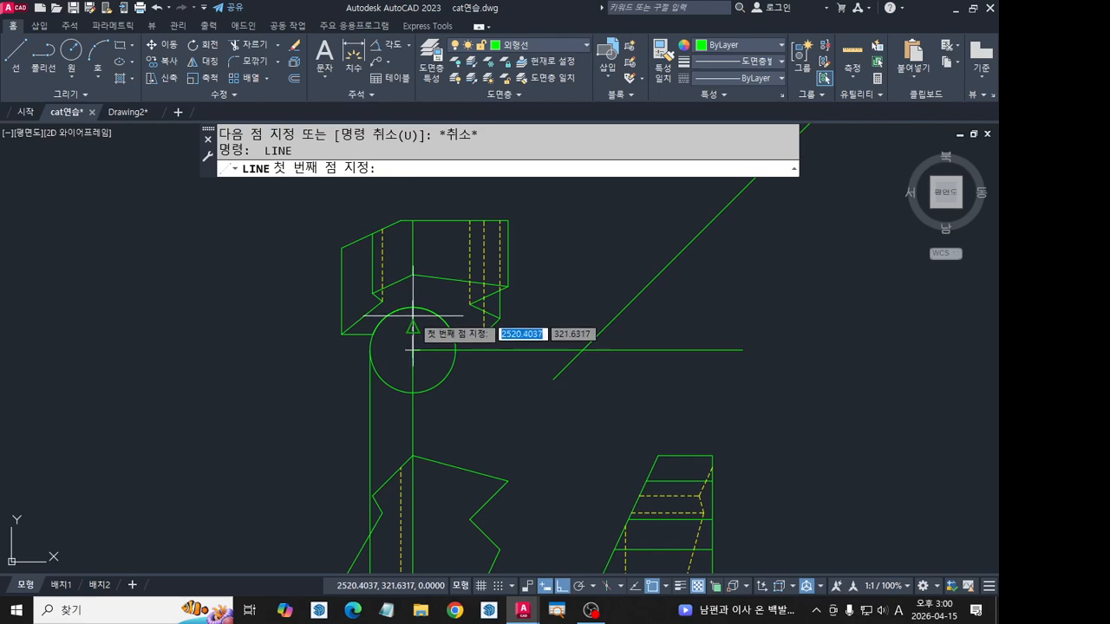
{"action": "left_click", "coordinate": [413, 308]}
{"action": "left_click", "coordinate": [708, 308]}
{"action": "key", "text": "Return"}
Draw a vertical line from where the circle-centre projection line meets the miter line down past the right view's base level.
{"action": "middle_click_drag", "start_coordinate": [640, 428], "coordinate": [652, 319]}
{"action": "type", "text": "l"}
{"action": "key", "text": "Return"}
{"action": "left_click", "coordinate": [597, 241]}
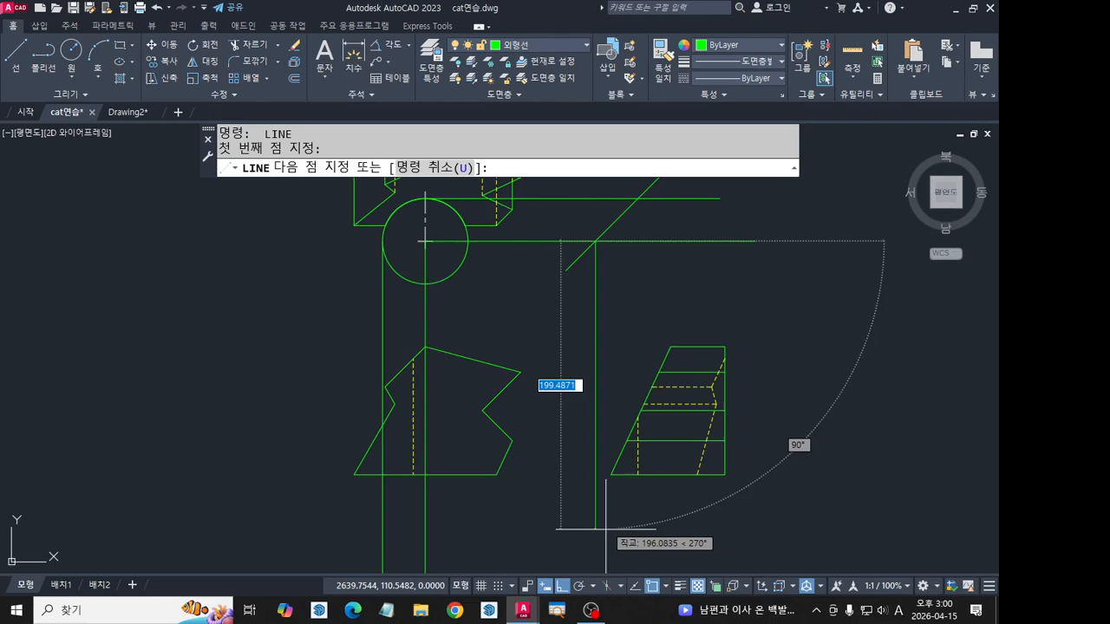
{"action": "left_click", "coordinate": [606, 555]}
{"action": "key", "text": "Escape"}
Draw a vertical line from where the top-quadrant projection line meets the miter line down through the right view.
{"action": "key", "text": "Return"}
{"action": "left_click", "coordinate": [639, 198]}
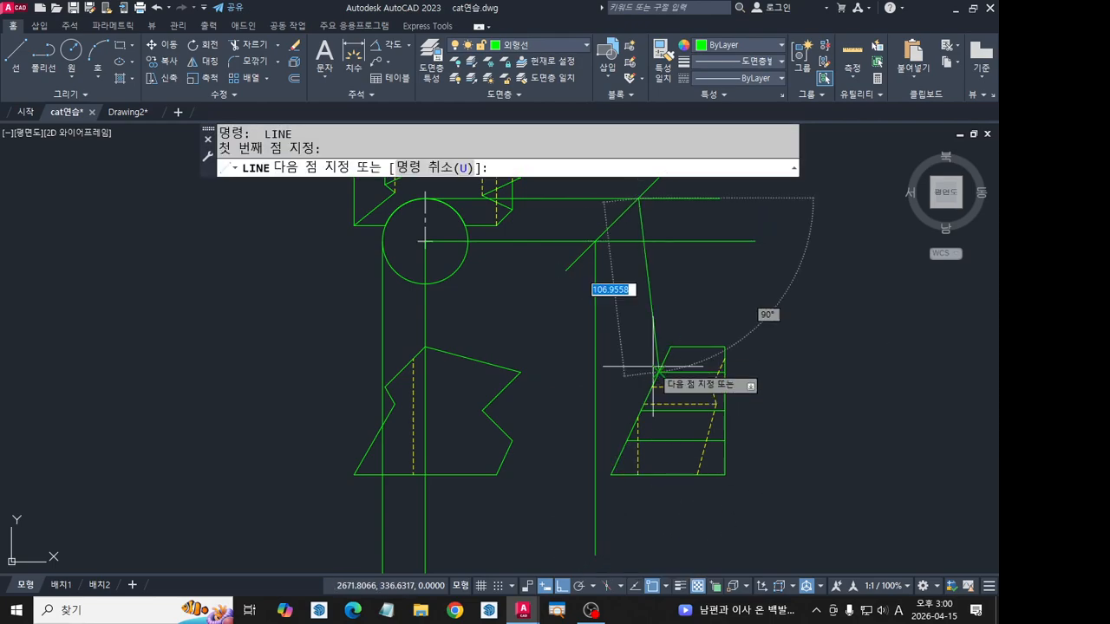
{"action": "left_click", "coordinate": [653, 555]}
{"action": "key", "text": "Return"}
Extend the right view's slanted edge below its base to the vertical line projected from the circle's centre.
{"action": "scroll", "coordinate": [464, 276], "scroll_direction": "up", "scroll_amount": 2}
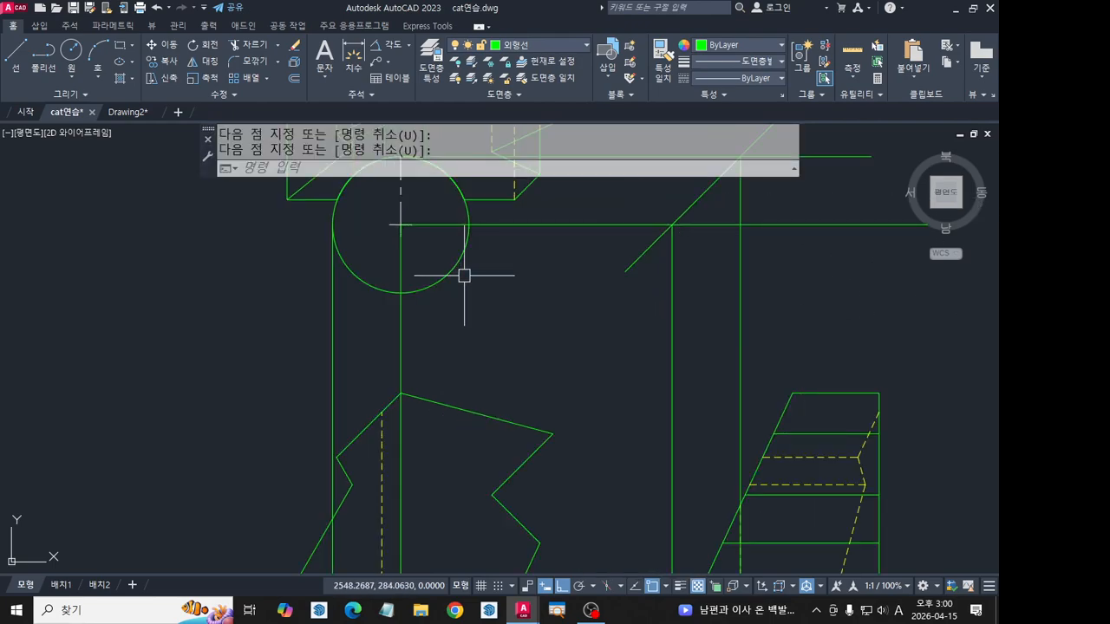
{"action": "middle_click_drag", "start_coordinate": [464, 276], "coordinate": [536, 333]}
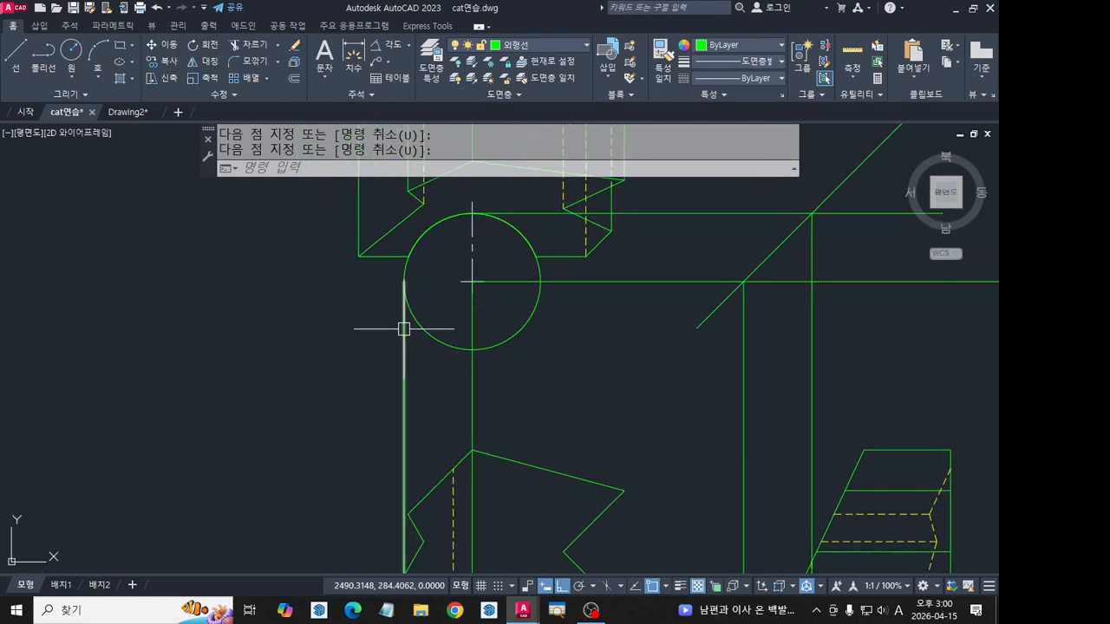
{"action": "middle_click_drag", "start_coordinate": [675, 418], "coordinate": [591, 291]}
{"action": "middle_click_drag", "start_coordinate": [653, 438], "coordinate": [635, 312]}
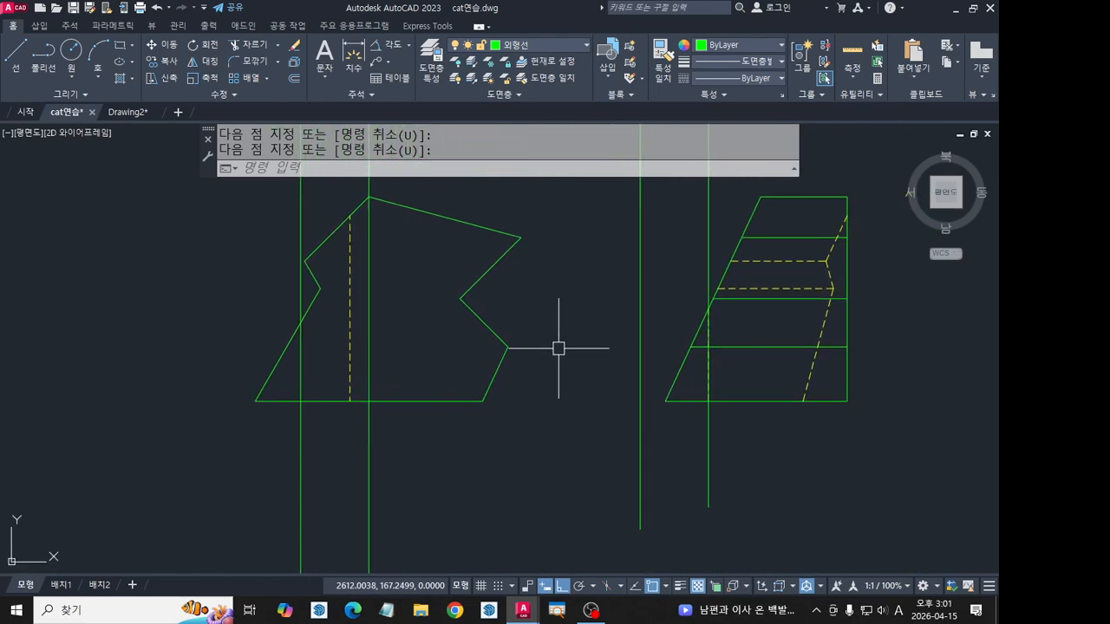
{"action": "scroll", "coordinate": [679, 383], "scroll_direction": "up", "scroll_amount": 2}
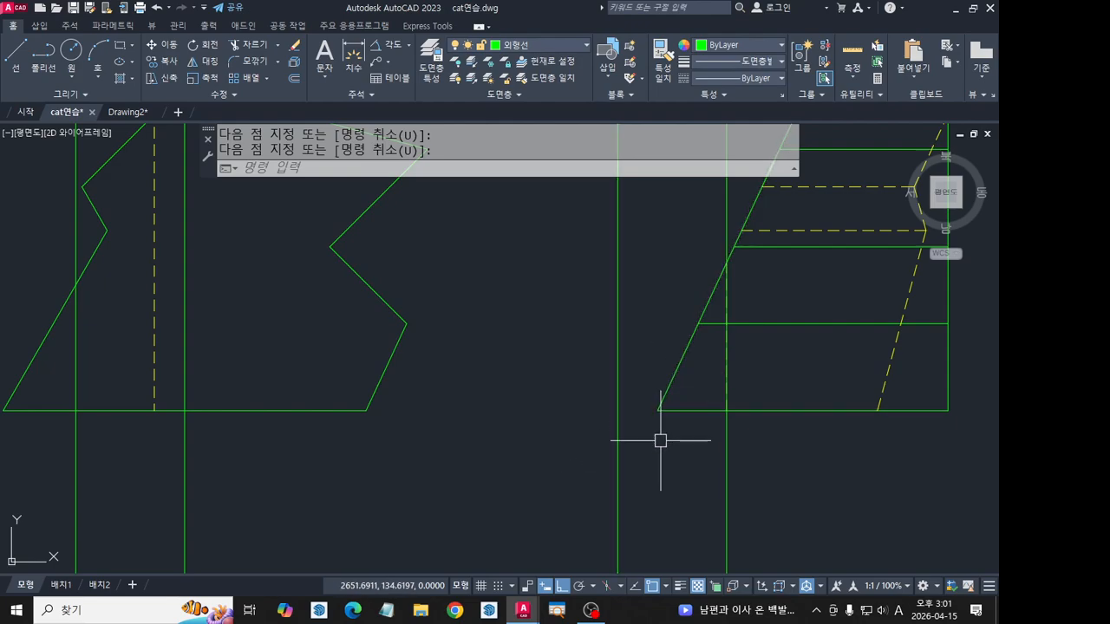
{"action": "scroll", "coordinate": [660, 444], "scroll_direction": "down", "scroll_amount": 2}
{"action": "middle_click_drag", "start_coordinate": [669, 439], "coordinate": [667, 406]}
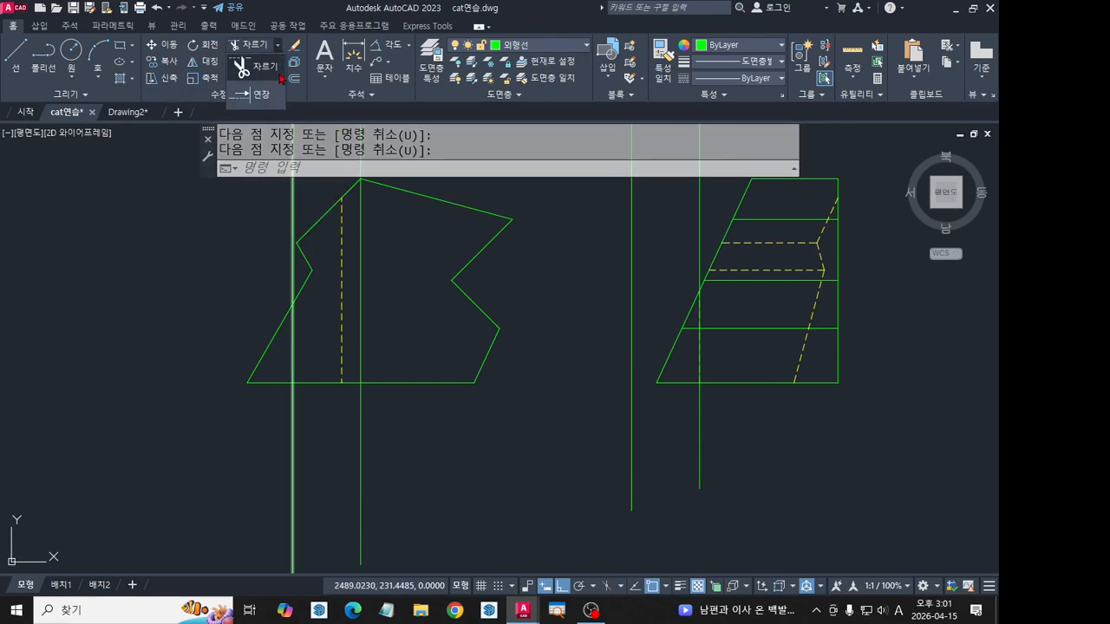
{"action": "left_click", "coordinate": [275, 93]}
{"action": "left_click", "coordinate": [673, 348]}
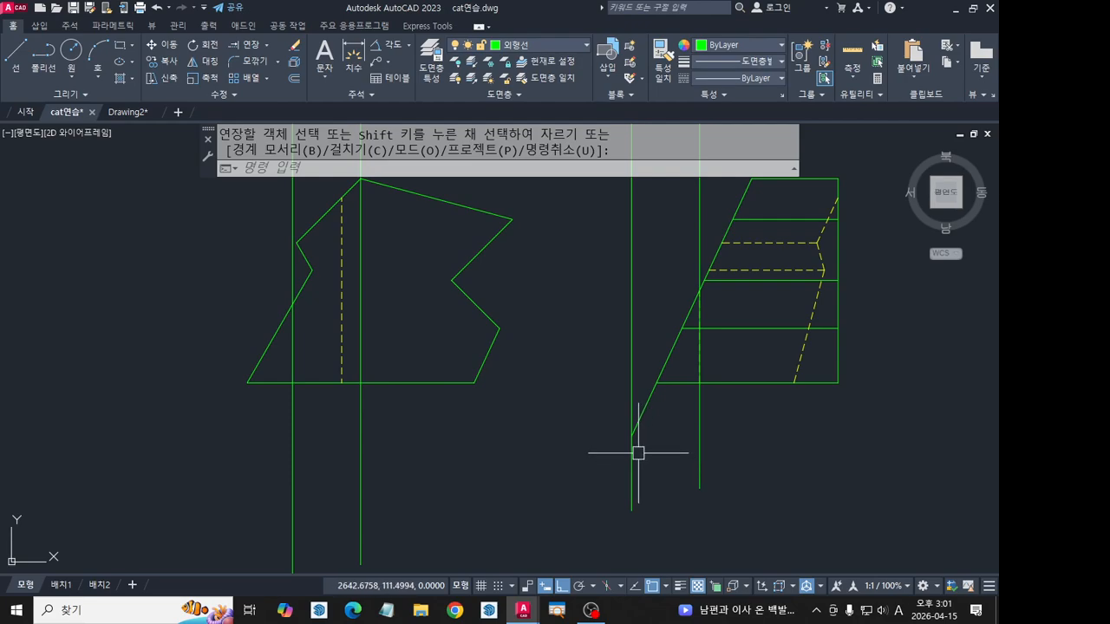
Draw a horizontal line from the lower end of the extended slanted edge to the left past the front view.
{"action": "middle_click_drag", "start_coordinate": [309, 287], "coordinate": [349, 274]}
{"action": "left_click", "coordinate": [16, 69]}
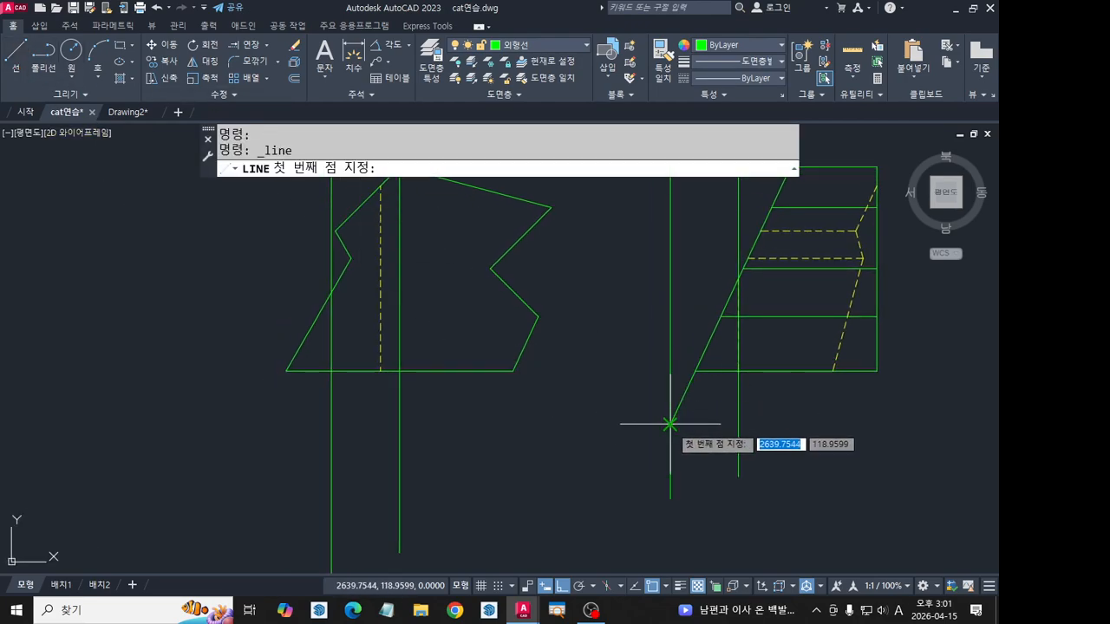
{"action": "left_click", "coordinate": [671, 424]}
{"action": "key", "text": "Return"}
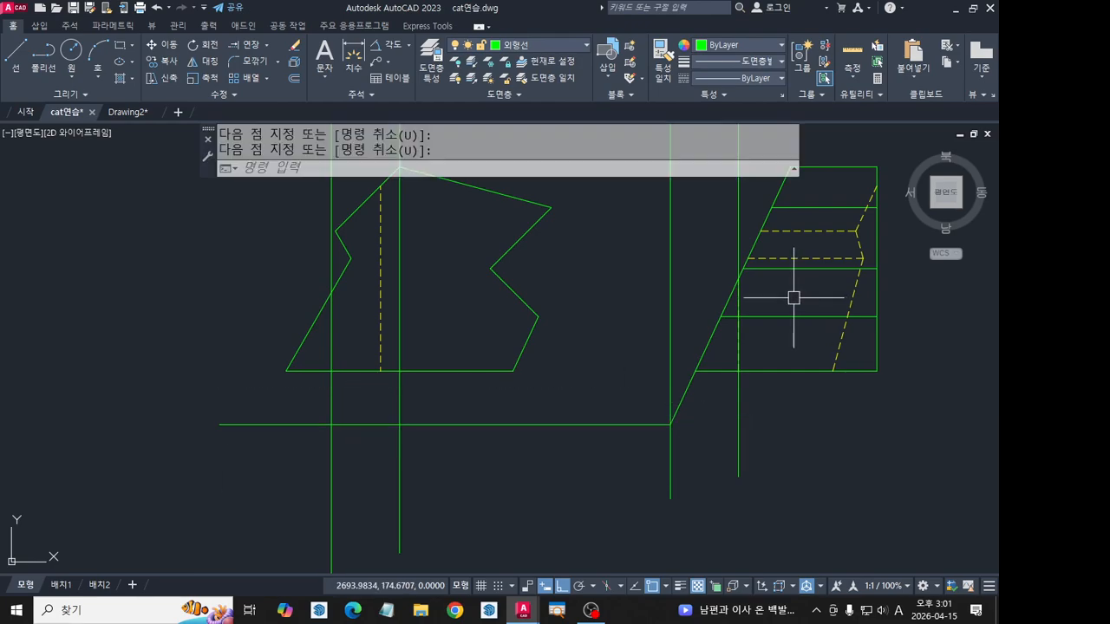
Draw a horizontal line from where the slanted edge meets the top-quadrant vertical line to the left across the front view.
{"action": "key", "text": "Return"}
{"action": "left_click", "coordinate": [738, 279]}
{"action": "left_click", "coordinate": [184, 335]}
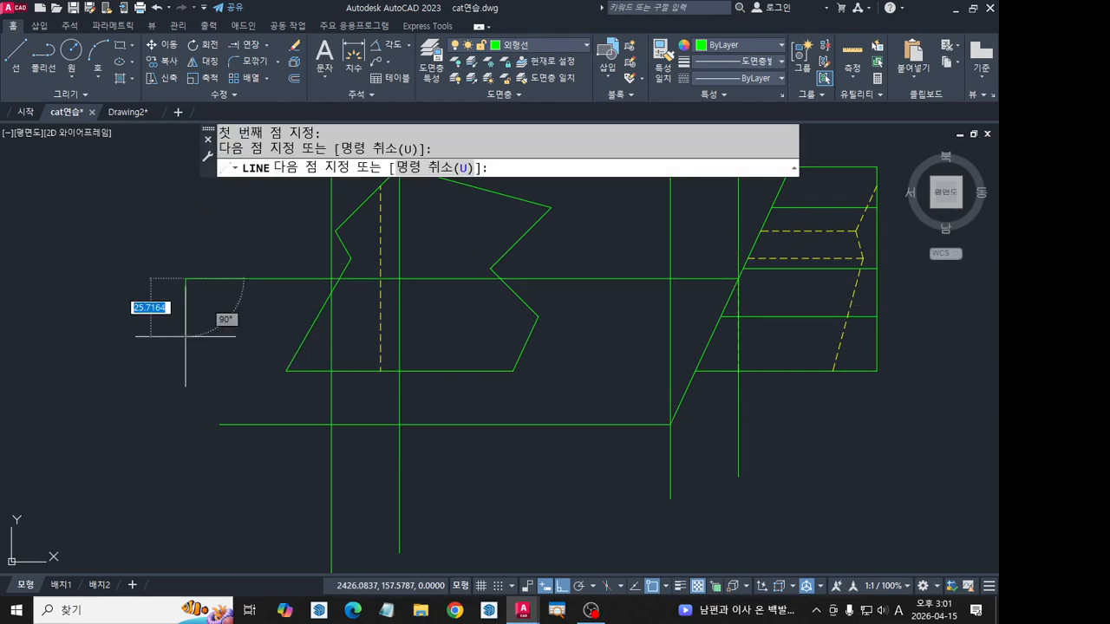
{"action": "scroll", "coordinate": [368, 418], "scroll_direction": "down", "scroll_amount": 2}
{"action": "key", "text": "Return"}
Compare the projection lines and extended slanted edge with the reference sheet's front, right and pictorial views.
{"action": "middle_click_drag", "start_coordinate": [491, 454], "coordinate": [534, 508]}
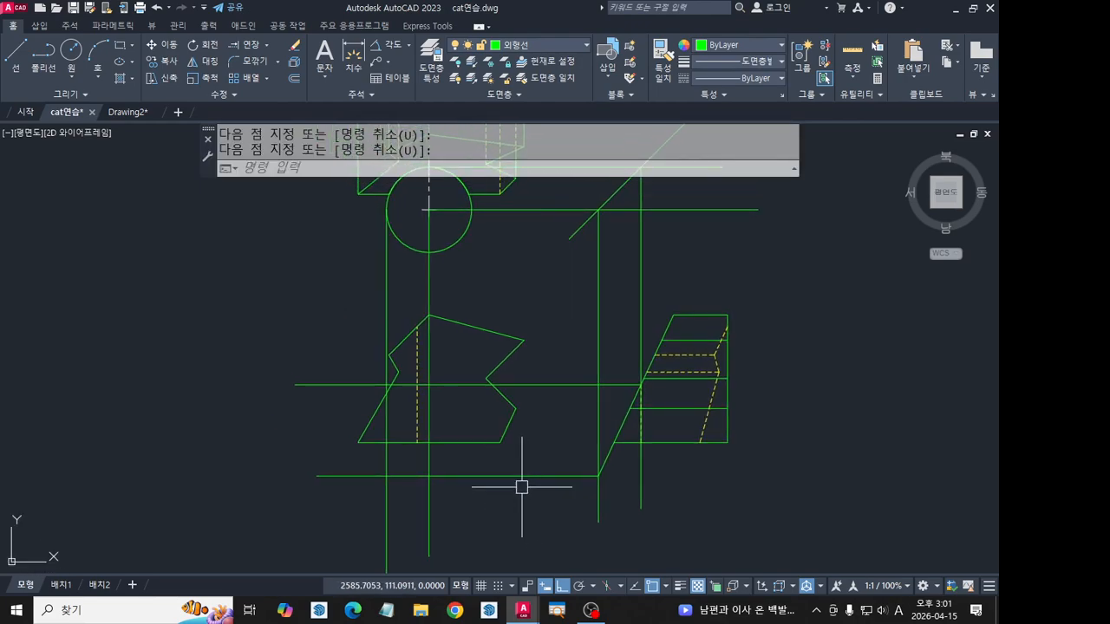
{"action": "mouse_move", "coordinate": [489, 320]}
{"action": "middle_mouse_down"}
{"action": "mouse_move", "coordinate": [500, 287]}
{"action": "mouse_move", "coordinate": [485, 289]}
{"action": "middle_mouse_up"}
{"action": "middle_click_drag", "start_coordinate": [483, 219], "coordinate": [492, 250]}
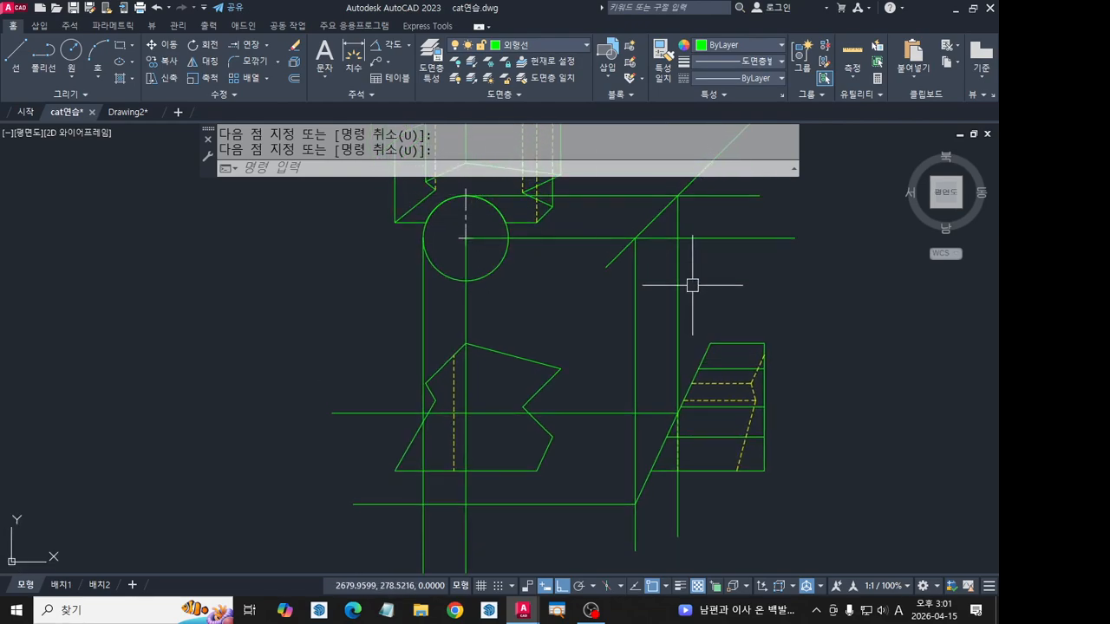
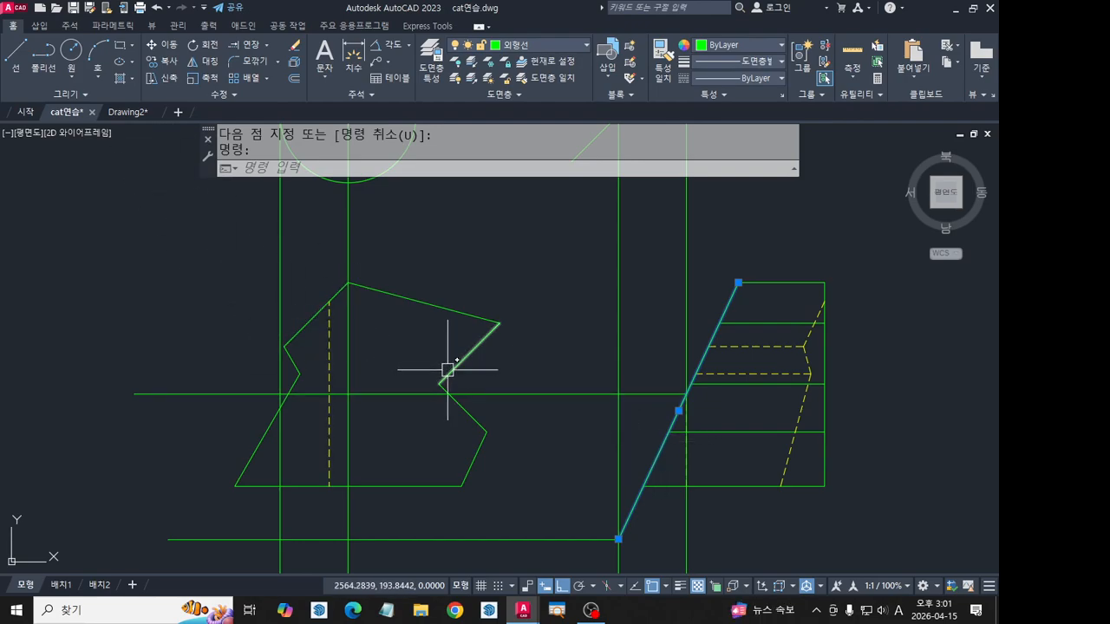
{"action": "scroll", "coordinate": [572, 401], "scroll_direction": "down", "scroll_amount": 4}
{"action": "scroll", "coordinate": [541, 366], "scroll_direction": "up", "scroll_amount": 6}
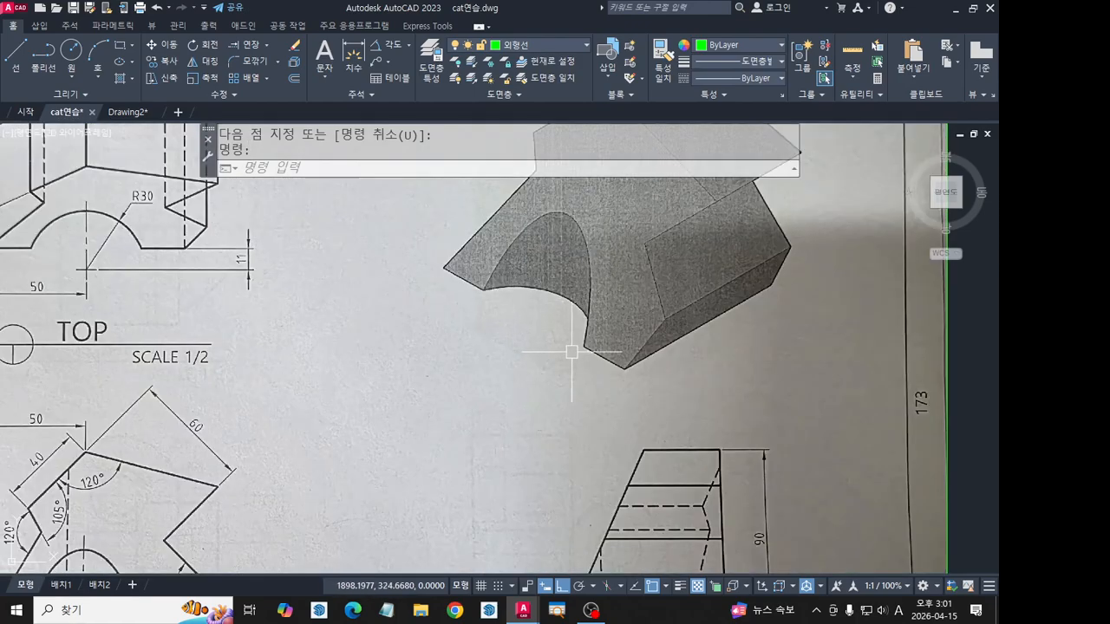
{"action": "scroll", "coordinate": [590, 316], "scroll_direction": "down", "scroll_amount": 3}
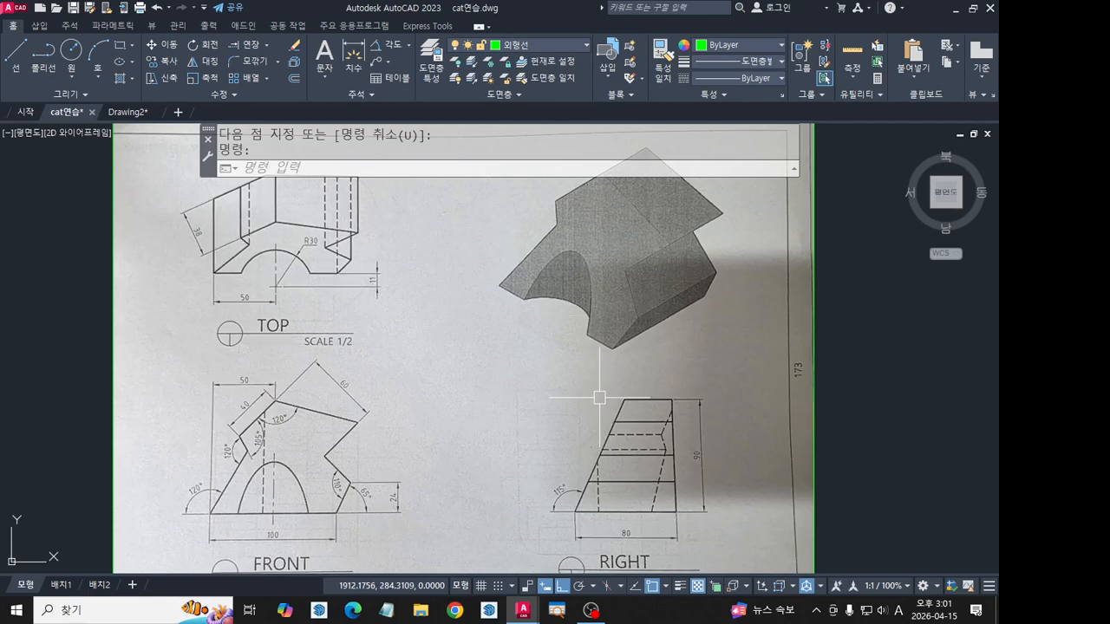
{"action": "scroll", "coordinate": [599, 381], "scroll_direction": "up", "scroll_amount": 3}
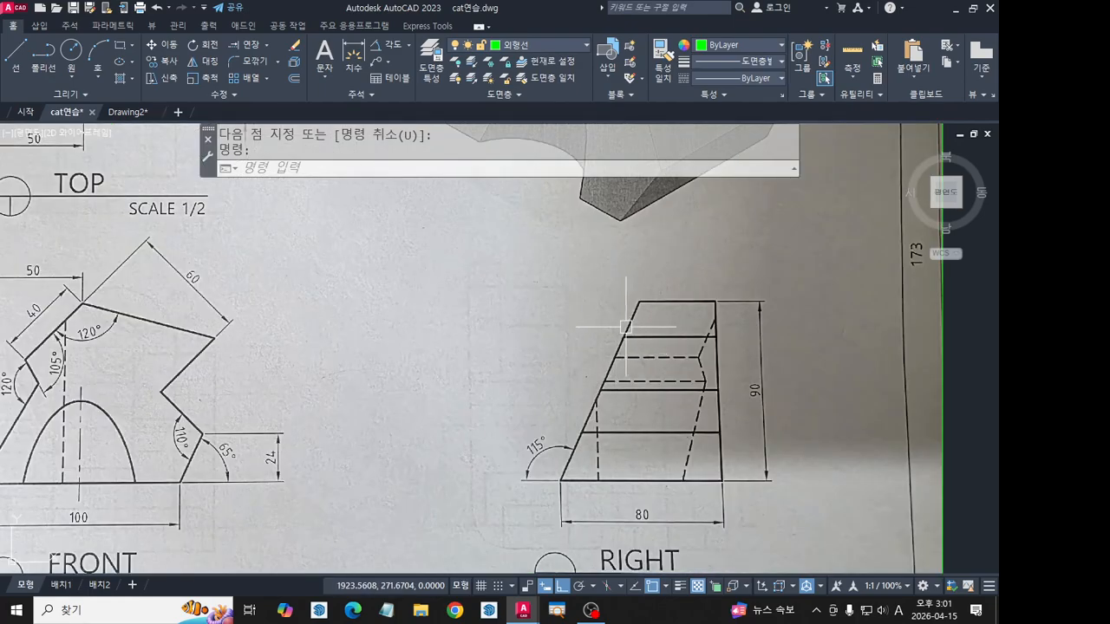
{"action": "scroll", "coordinate": [626, 327], "scroll_direction": "down", "scroll_amount": 3}
{"action": "scroll", "coordinate": [607, 373], "scroll_direction": "down", "scroll_amount": 3}
{"action": "scroll", "coordinate": [359, 310], "scroll_direction": "up", "scroll_amount": 5}
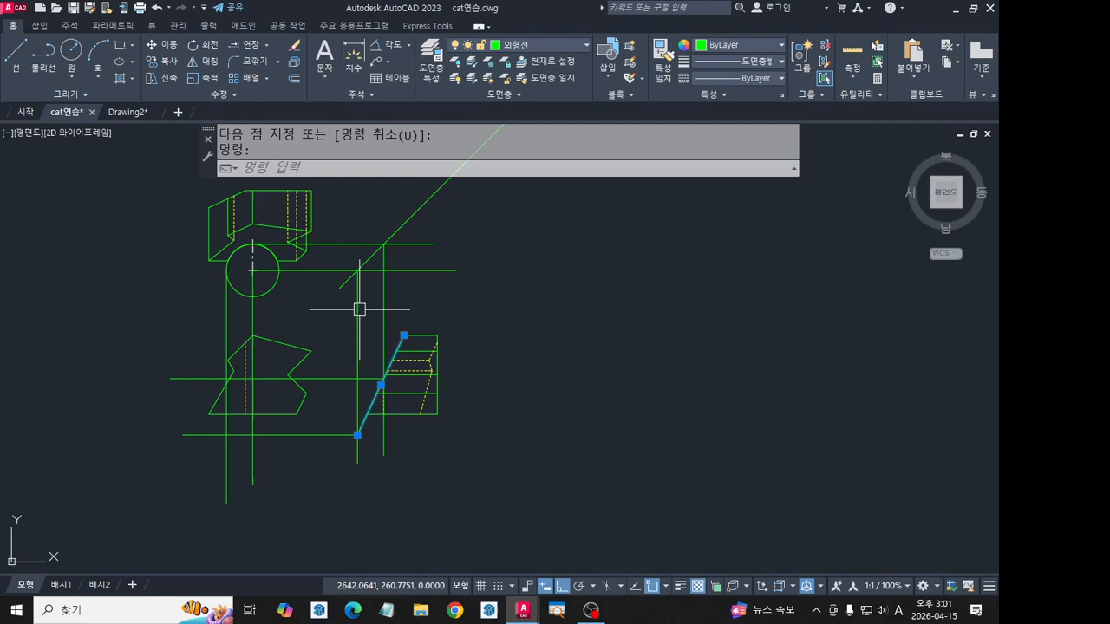
{"action": "scroll", "coordinate": [499, 416], "scroll_direction": "up", "scroll_amount": 5}
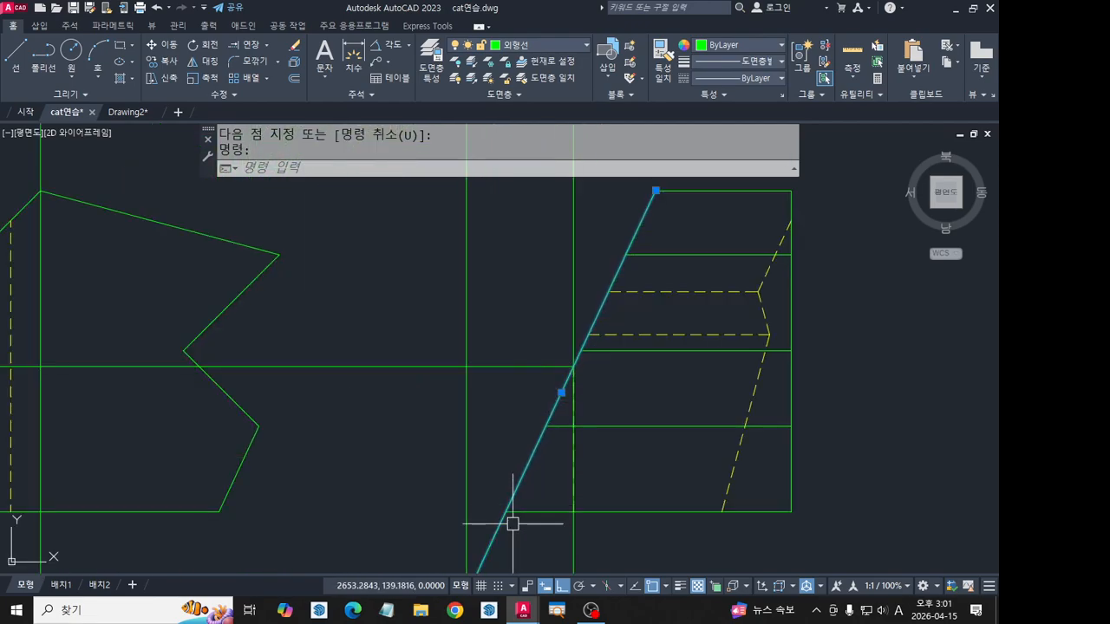
{"action": "scroll", "coordinate": [506, 435], "scroll_direction": "down", "scroll_amount": 2}
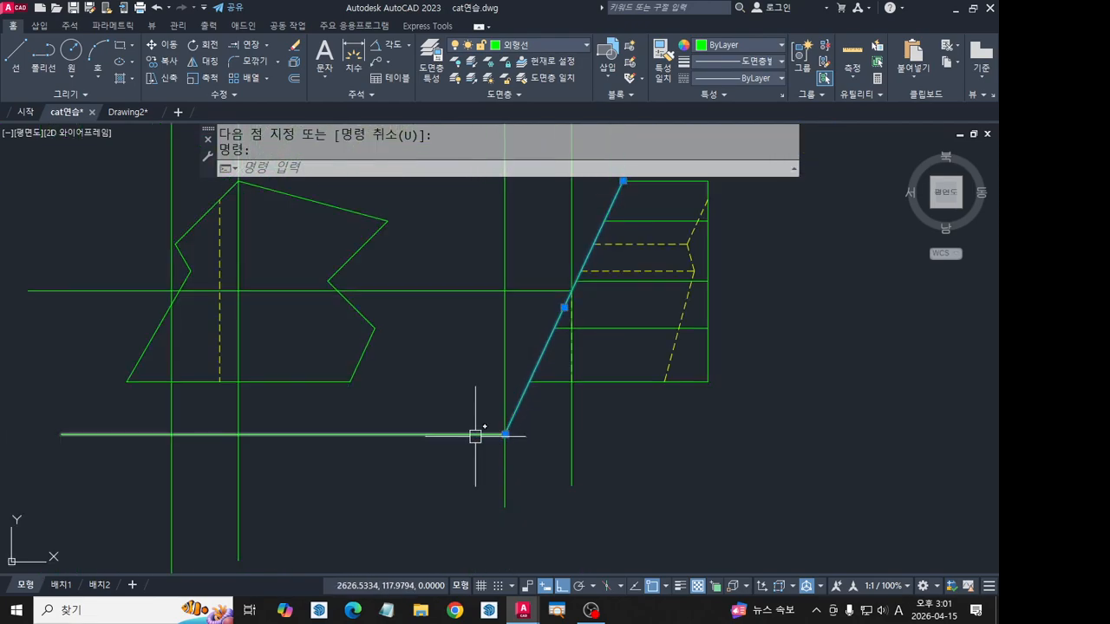
{"action": "scroll", "coordinate": [276, 414], "scroll_direction": "down", "scroll_amount": 2}
{"action": "middle_click_drag", "start_coordinate": [288, 419], "coordinate": [378, 451]}
{"action": "key", "text": "Escape"}
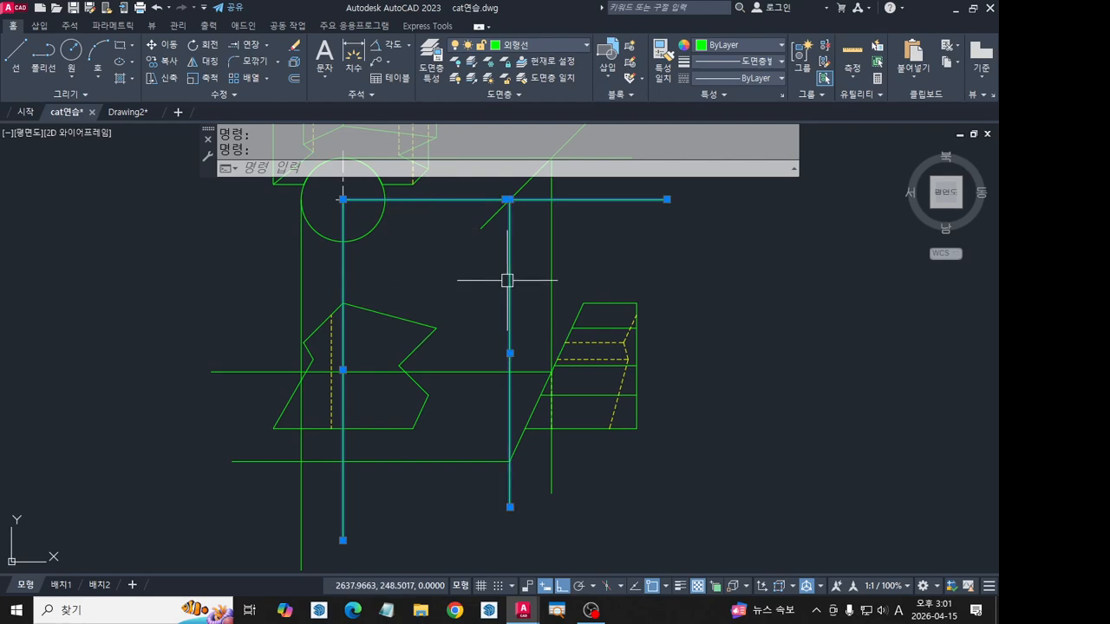
Draw an ellipse centred where the lower horizontal and centre vertical lines cross, reaching the left vertical line and the upper horizontal line.
{"action": "scroll", "coordinate": [347, 477], "scroll_direction": "up", "scroll_amount": 4}
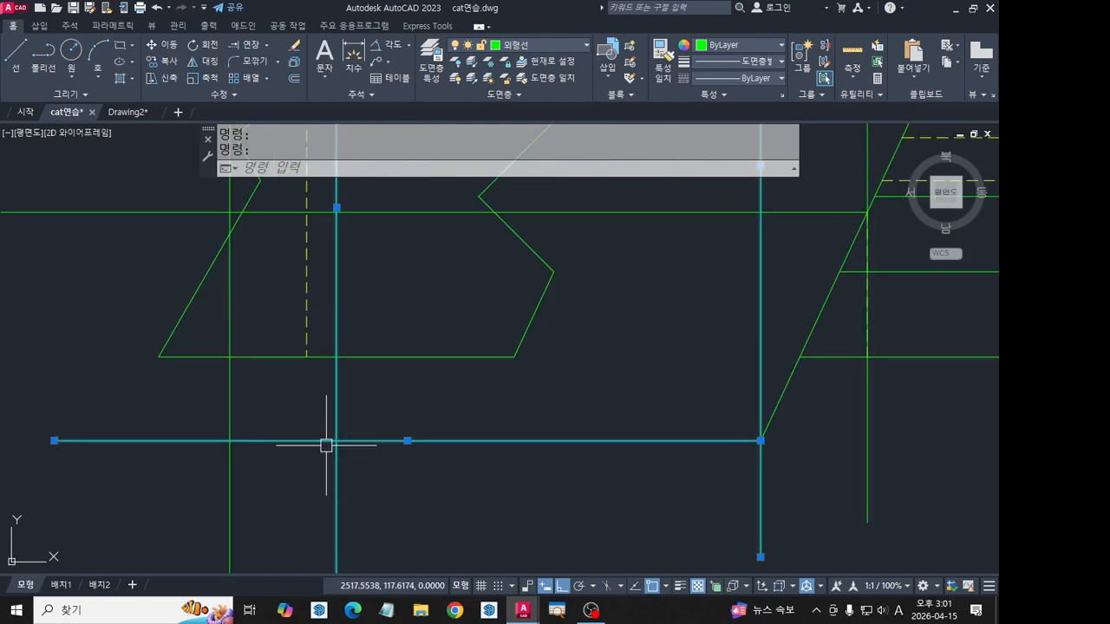
{"action": "mouse_move", "coordinate": [325, 446]}
{"action": "middle_mouse_down"}
{"action": "mouse_move", "coordinate": [397, 456]}
{"action": "mouse_move", "coordinate": [412, 428]}
{"action": "middle_mouse_up"}
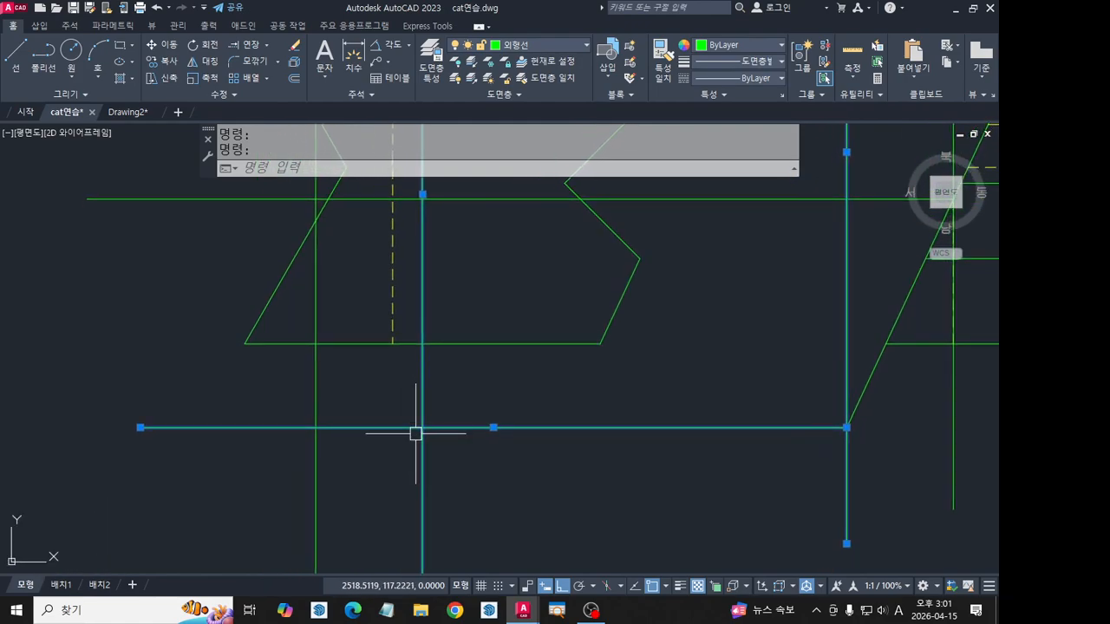
{"action": "left_click", "coordinate": [130, 63]}
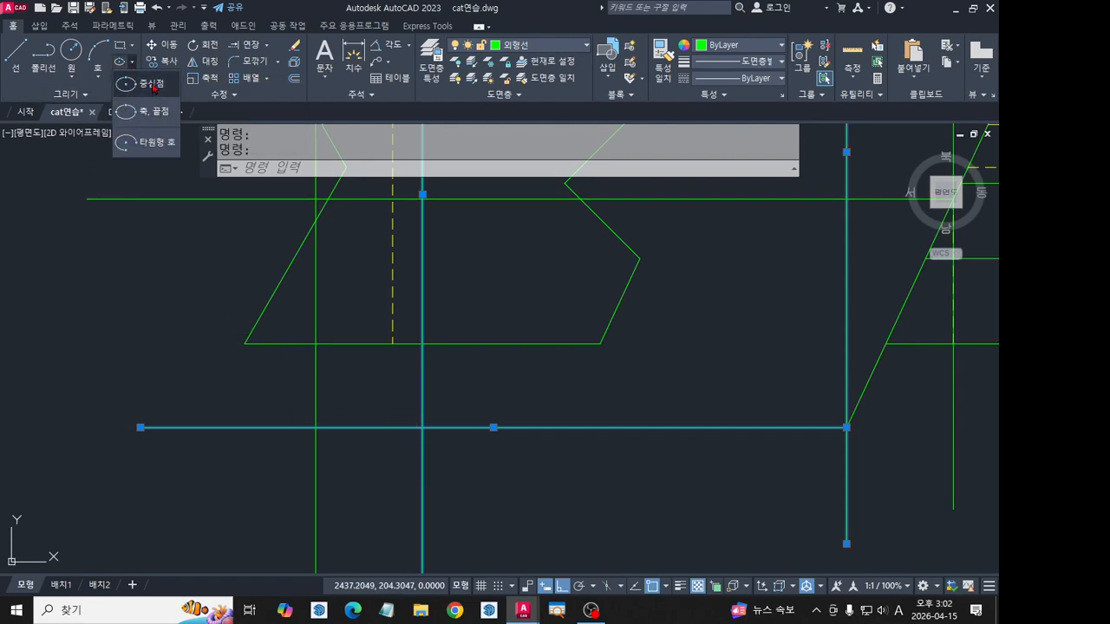
{"action": "left_click", "coordinate": [153, 85]}
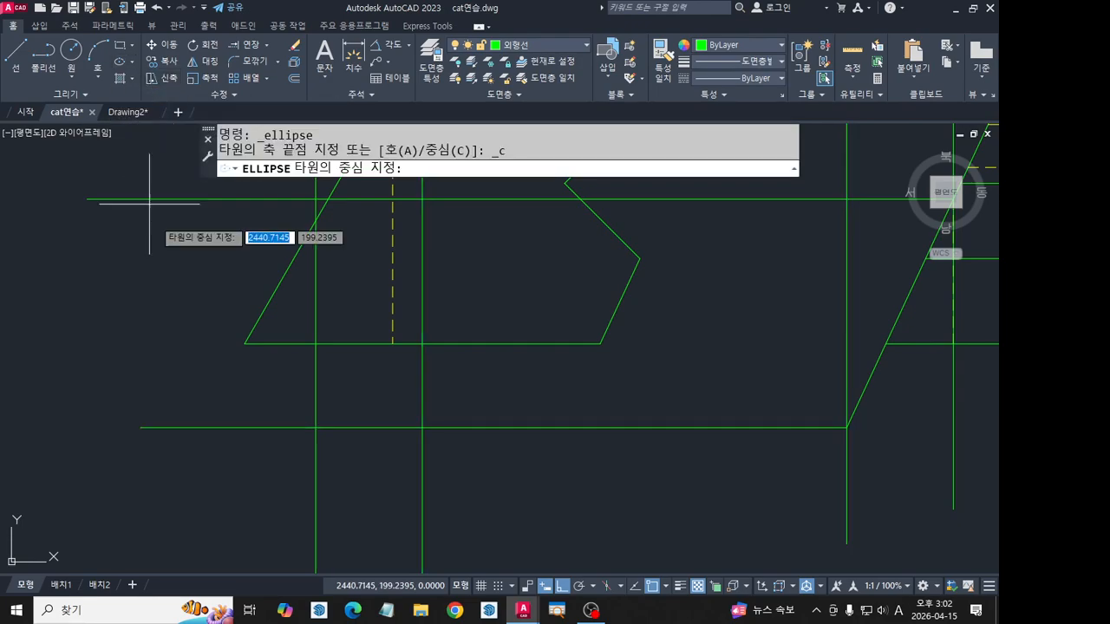
{"action": "left_click", "coordinate": [422, 427]}
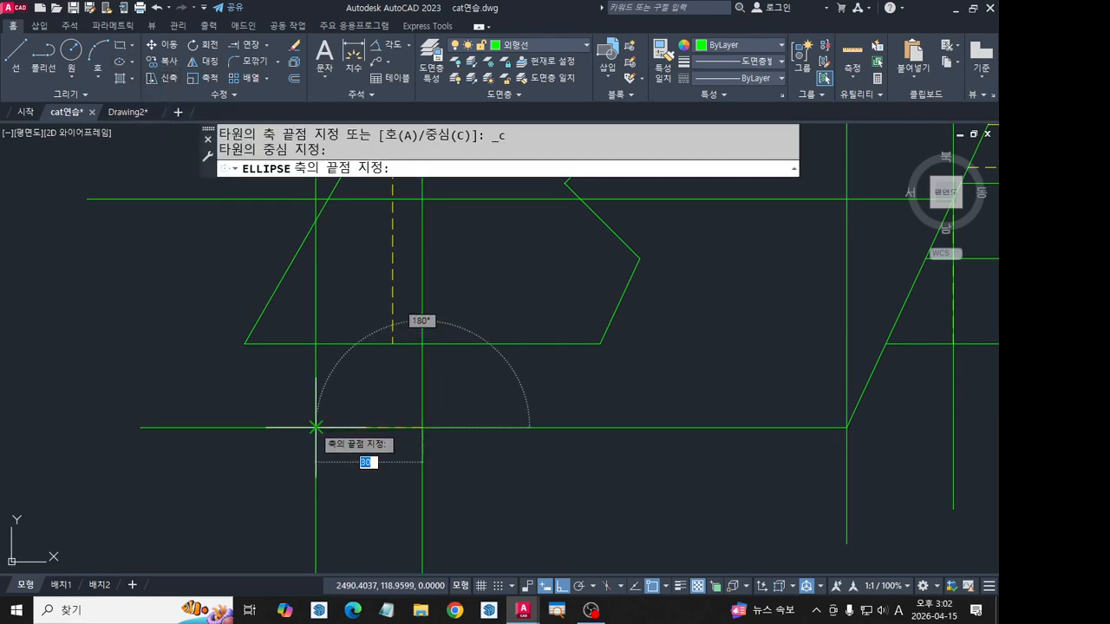
{"action": "left_click", "coordinate": [315, 427]}
{"action": "left_click", "coordinate": [410, 196]}
{"action": "scroll", "coordinate": [483, 378], "scroll_direction": "down", "scroll_amount": 4}
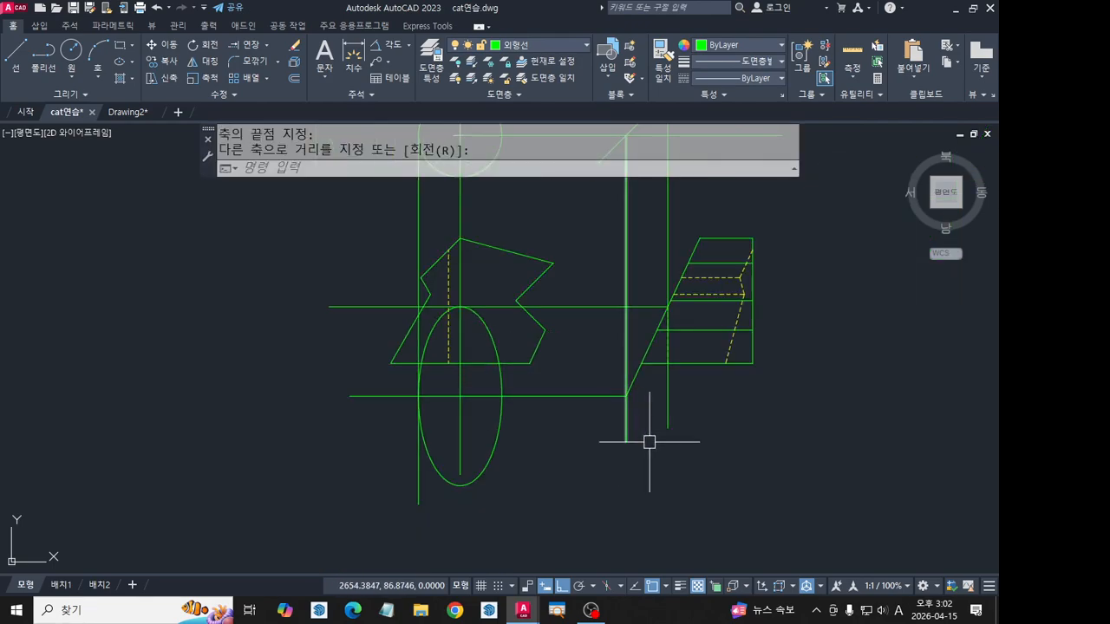
Delete the vertical projection lines through the front and right views and the two horizontal ones across the front view.
{"action": "left_click", "coordinate": [684, 424]}
{"action": "left_click", "coordinate": [621, 413]}
{"action": "key", "text": "Delete"}
{"action": "left_click", "coordinate": [595, 406]}
{"action": "left_click", "coordinate": [578, 263]}
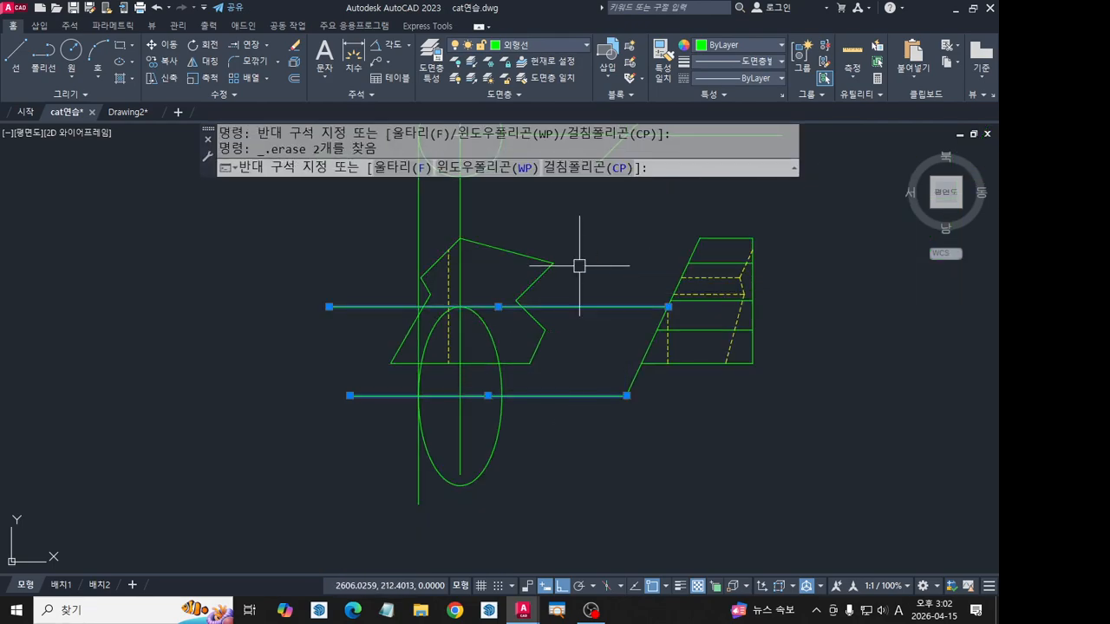
{"action": "key", "text": "Delete"}
{"action": "left_click", "coordinate": [476, 220]}
{"action": "left_click", "coordinate": [372, 211]}
{"action": "key", "text": "Delete"}
Delete the two horizontal projection lines running from the top view to the miter line and the full construction circle.
{"action": "middle_click_drag", "start_coordinate": [558, 261], "coordinate": [557, 352]}
{"action": "left_click", "coordinate": [567, 245]}
{"action": "middle_click_drag", "start_coordinate": [563, 218], "coordinate": [558, 287]}
{"action": "left_click", "coordinate": [551, 249]}
{"action": "key", "text": "Delete"}
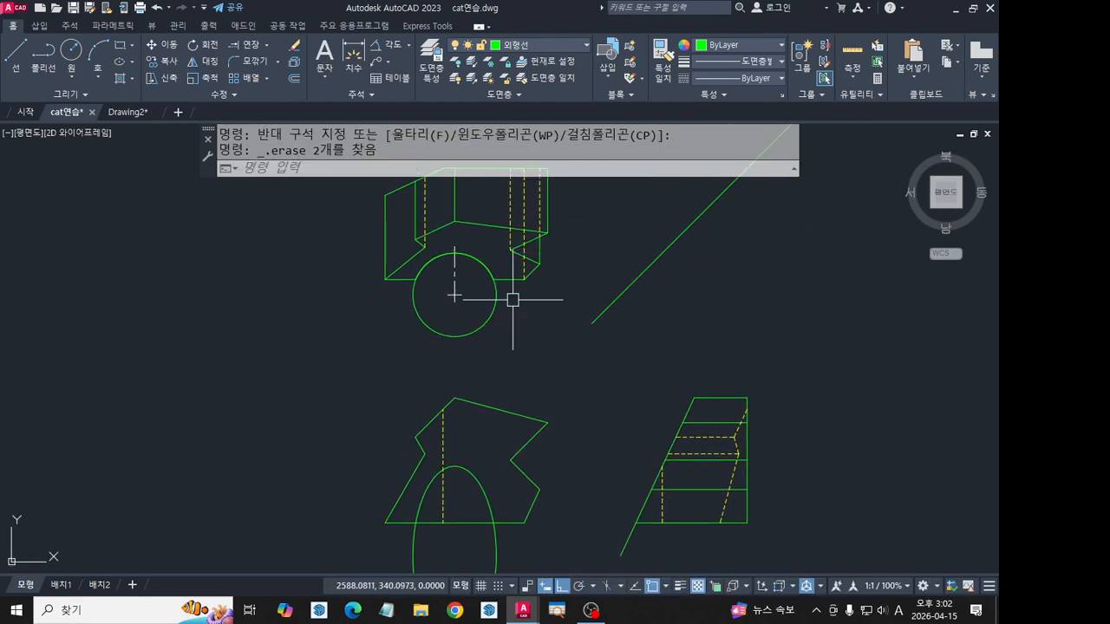
{"action": "left_click", "coordinate": [494, 307]}
{"action": "key", "text": "Delete"}
Trim the ellipse below the front view's base line and the slanted edge's extension below the right view.
{"action": "middle_click_drag", "start_coordinate": [595, 446], "coordinate": [582, 357]}
{"action": "scroll", "coordinate": [599, 465], "scroll_direction": "up", "scroll_amount": 5}
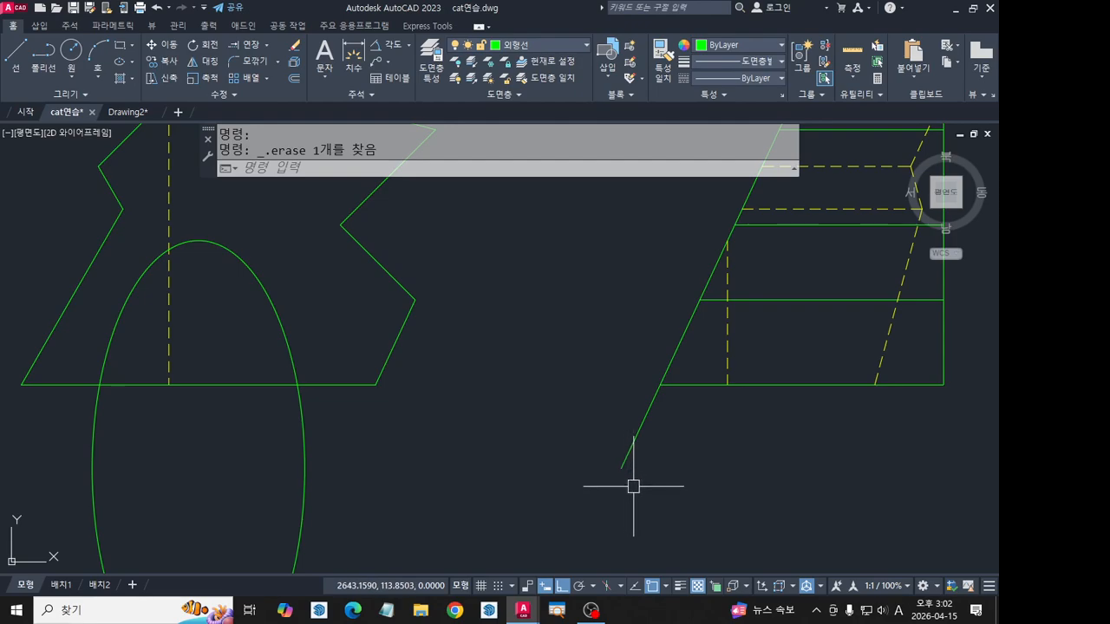
{"action": "type", "text": "tr"}
{"action": "key", "text": "Return"}
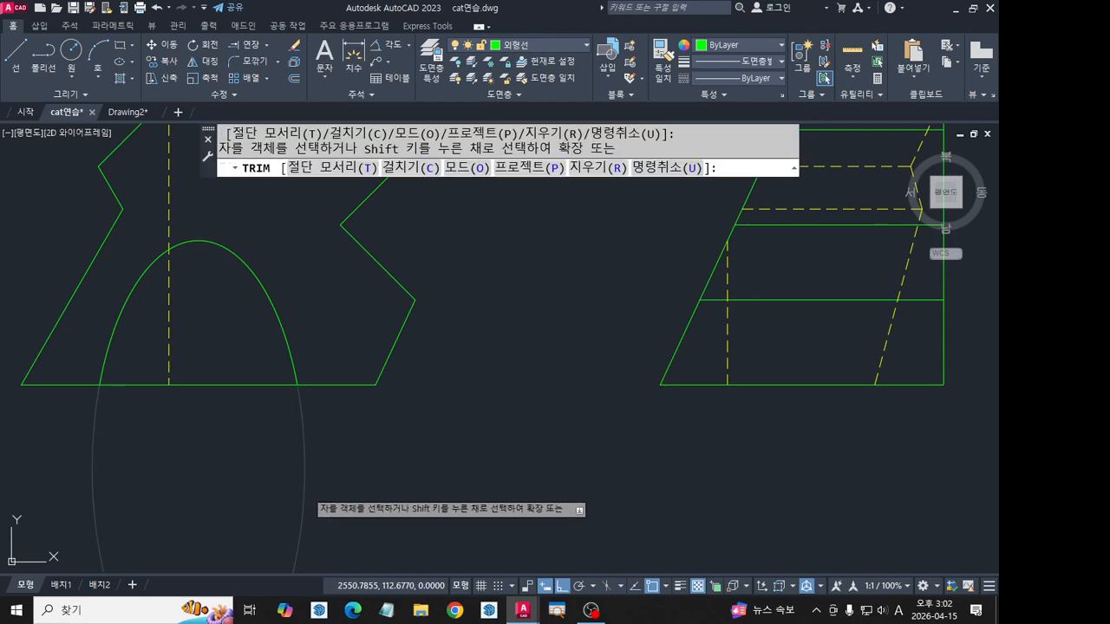
{"action": "scroll", "coordinate": [330, 499], "scroll_direction": "down", "scroll_amount": 3}
{"action": "scroll", "coordinate": [376, 217], "scroll_direction": "down", "scroll_amount": 2}
{"action": "key", "text": "Escape"}
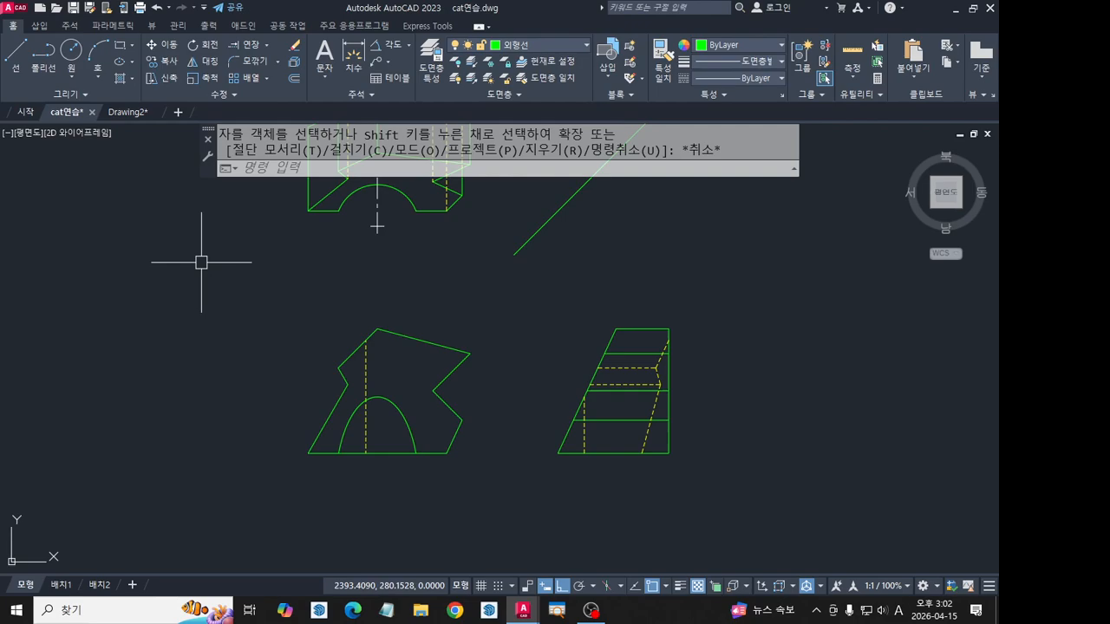
Copy the top view's short vertical centre line straight down onto the arch in the front view.
{"action": "left_click", "coordinate": [156, 66]}
{"action": "left_click", "coordinate": [376, 220]}
{"action": "key", "text": "Return"}
{"action": "left_click", "coordinate": [233, 282]}
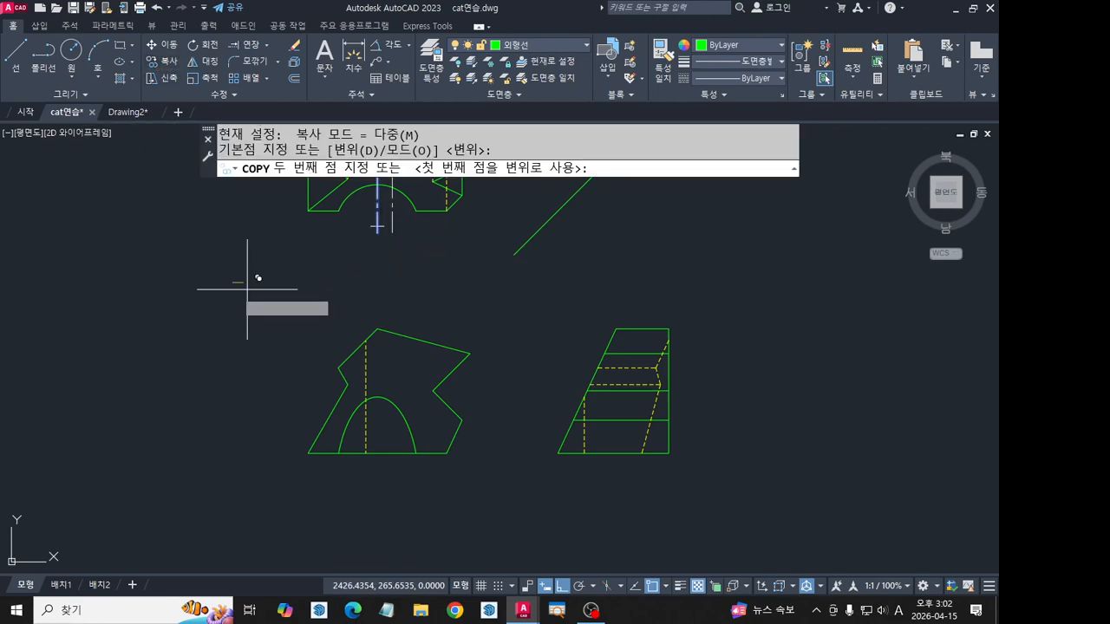
{"action": "left_click", "coordinate": [249, 509]}
{"action": "scroll", "coordinate": [377, 433], "scroll_direction": "up", "scroll_amount": 4}
{"action": "key", "text": "Escape"}
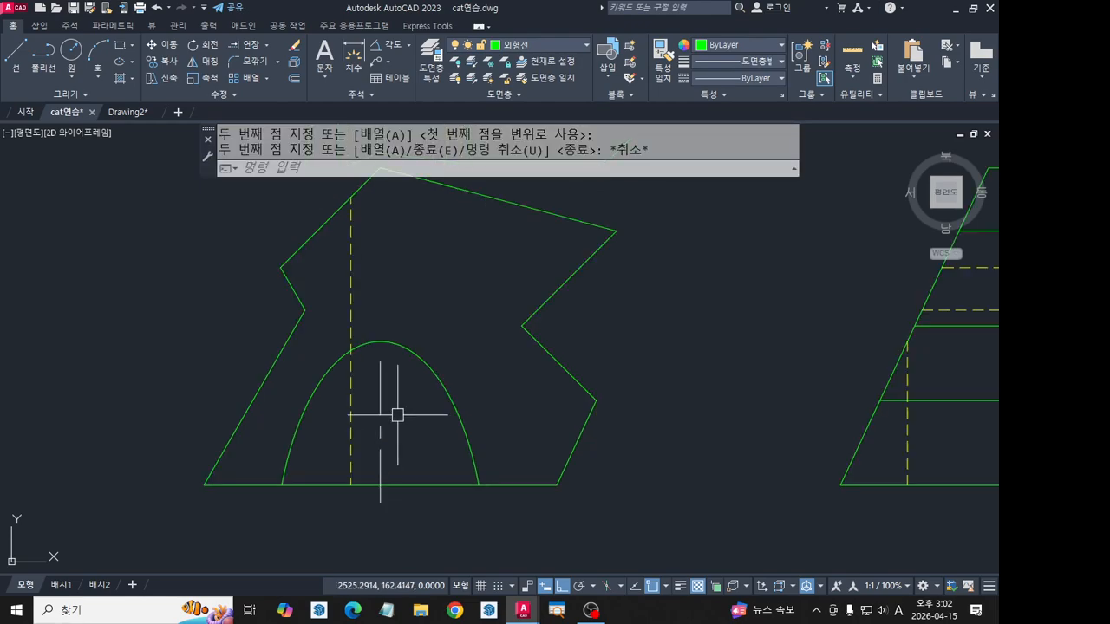
Stretch the upper end of the front view's centre line to just above the arch's peak.
{"action": "left_click", "coordinate": [380, 414]}
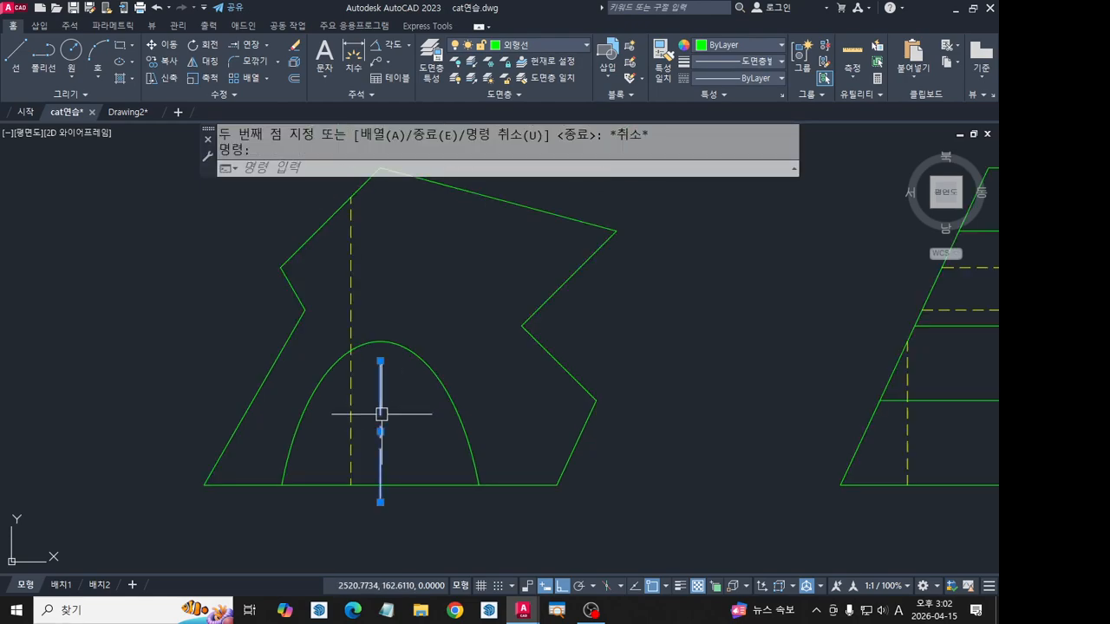
{"action": "left_click", "coordinate": [380, 361]}
{"action": "left_click", "coordinate": [380, 317]}
{"action": "key", "text": "Escape"}
{"action": "key", "text": "Escape"}
{"action": "scroll", "coordinate": [487, 373], "scroll_direction": "down", "scroll_amount": 2}
{"action": "middle_click_drag", "start_coordinate": [518, 402], "coordinate": [518, 450]}
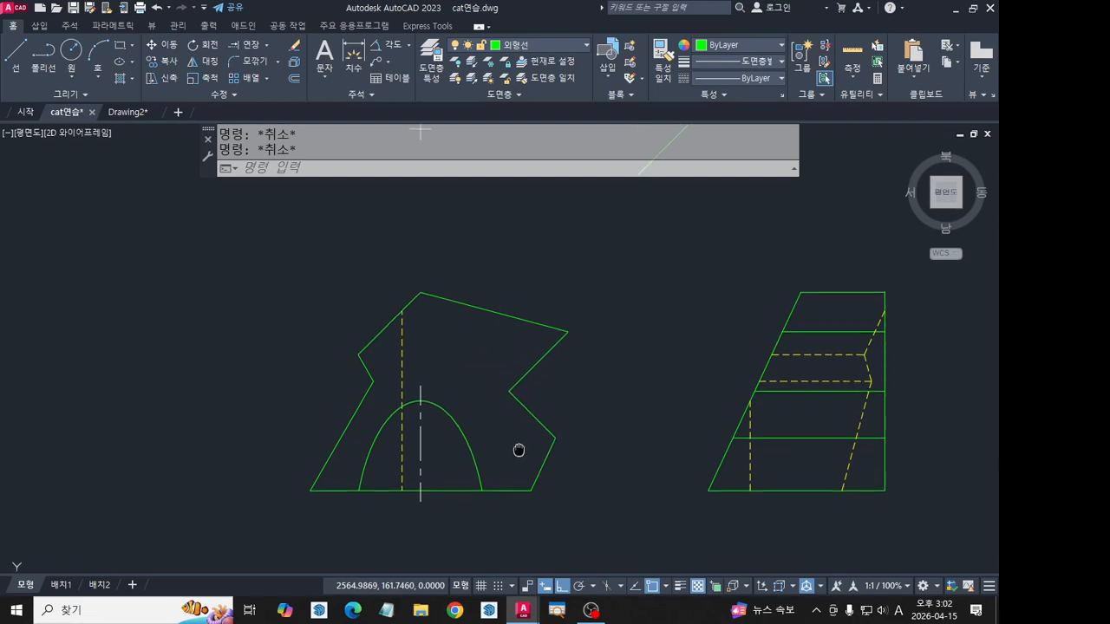
Draw a vertical check line from the left foot of the front view's arch up past the top view's arc end.
{"action": "scroll", "coordinate": [520, 389], "scroll_direction": "down", "scroll_amount": 2}
{"action": "scroll", "coordinate": [489, 342], "scroll_direction": "up", "scroll_amount": 3}
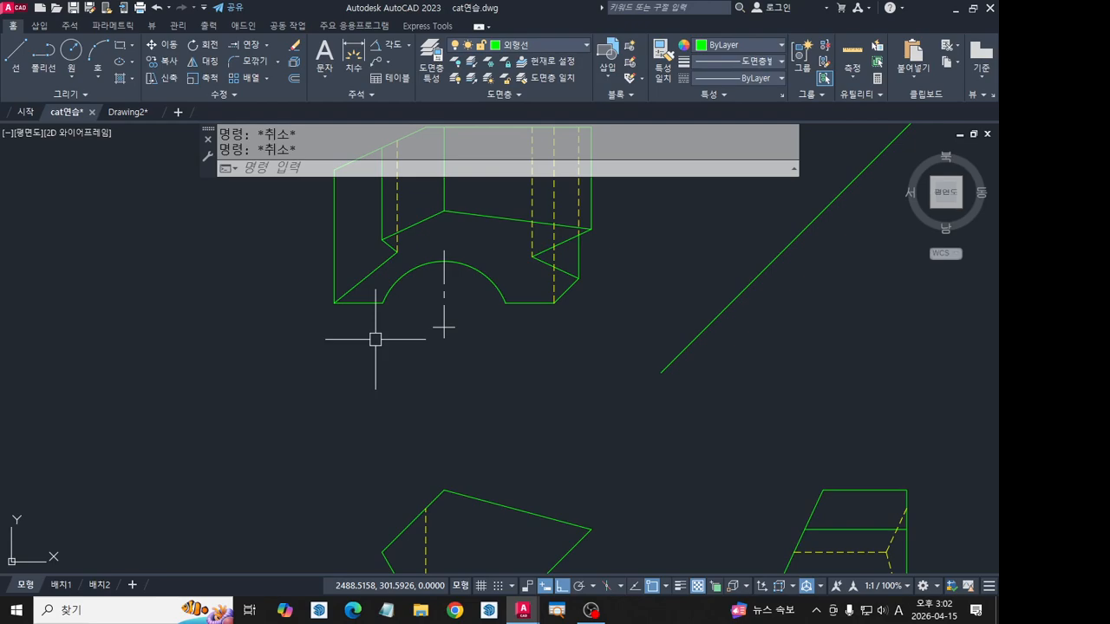
{"action": "middle_click_drag", "start_coordinate": [390, 348], "coordinate": [403, 214]}
{"action": "middle_click_drag", "start_coordinate": [381, 565], "coordinate": [367, 393]}
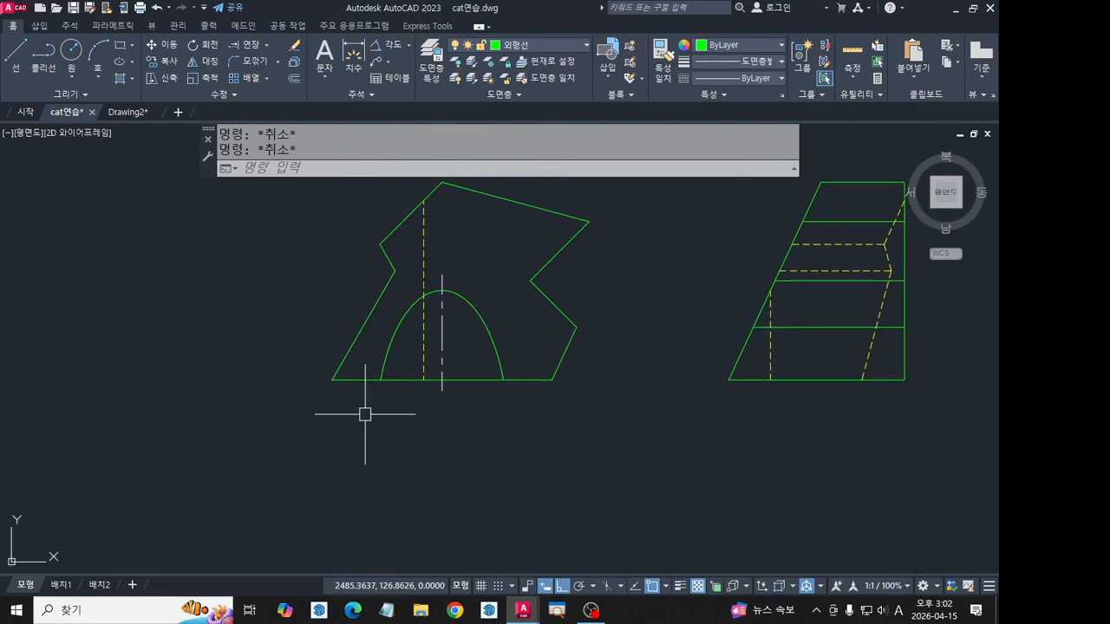
{"action": "left_click", "coordinate": [16, 53]}
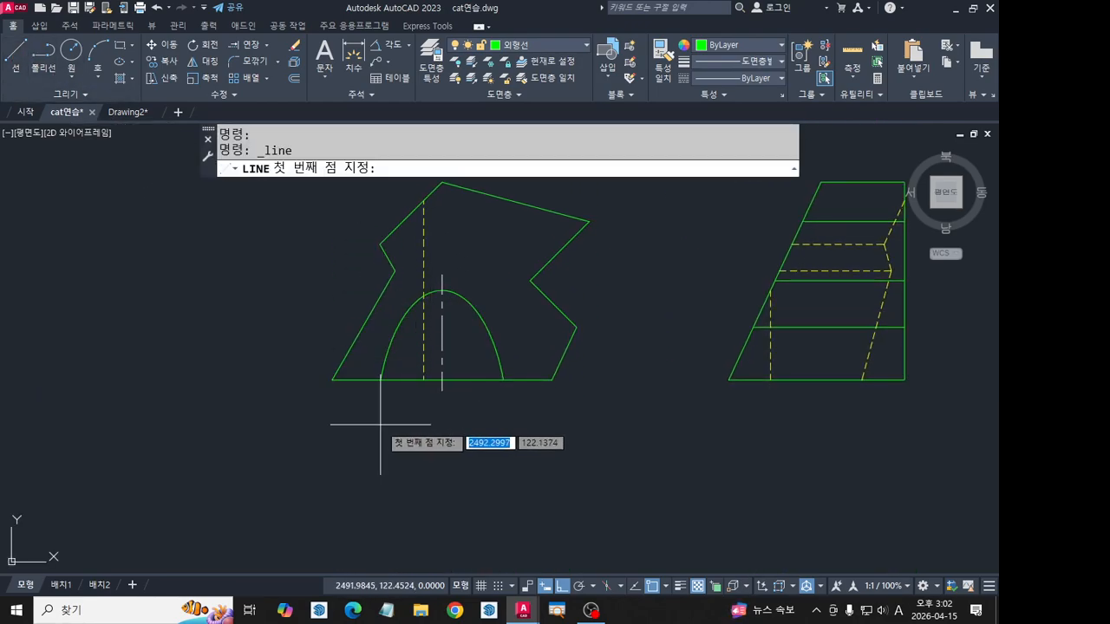
{"action": "left_click", "coordinate": [379, 380]}
{"action": "middle_click_drag", "start_coordinate": [397, 293], "coordinate": [435, 566]}
{"action": "scroll", "coordinate": [409, 304], "scroll_direction": "up", "scroll_amount": 5}
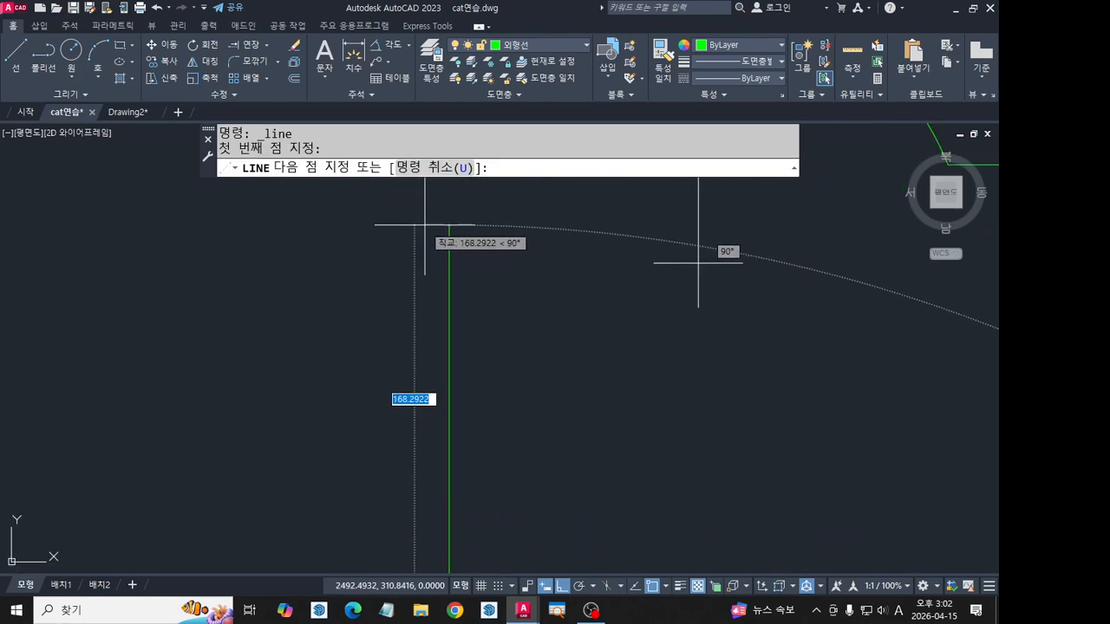
{"action": "middle_click_drag", "start_coordinate": [425, 226], "coordinate": [430, 407]}
{"action": "left_click", "coordinate": [457, 302]}
{"action": "key", "text": "Return"}
{"action": "scroll", "coordinate": [496, 408], "scroll_direction": "up", "scroll_amount": 4}
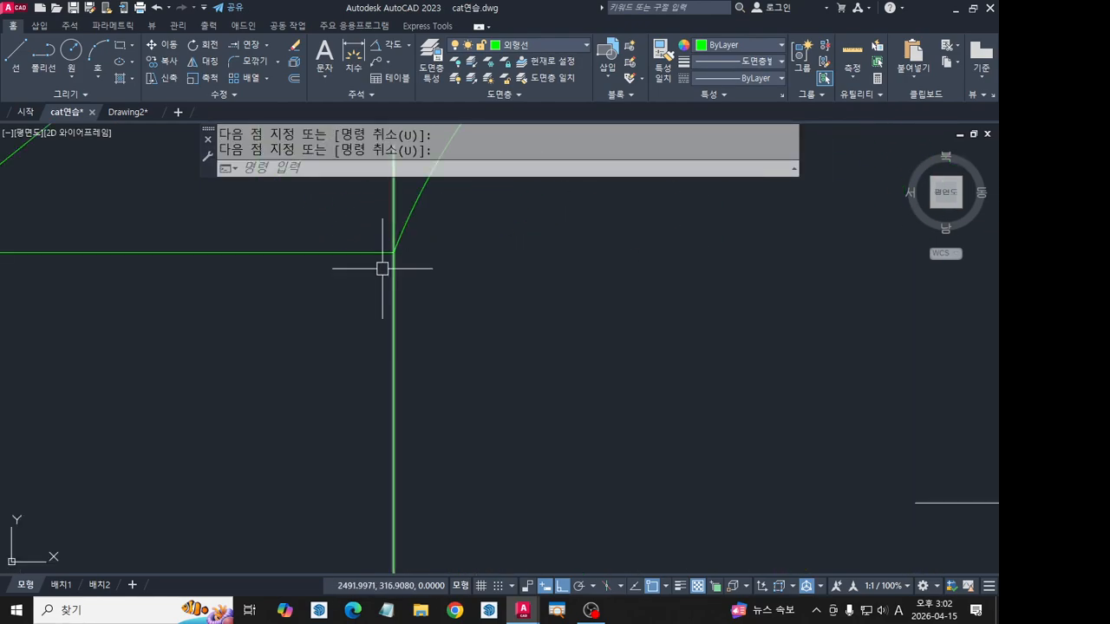
{"action": "middle_click_drag", "start_coordinate": [372, 274], "coordinate": [405, 338]}
{"action": "scroll", "coordinate": [434, 347], "scroll_direction": "down", "scroll_amount": 3}
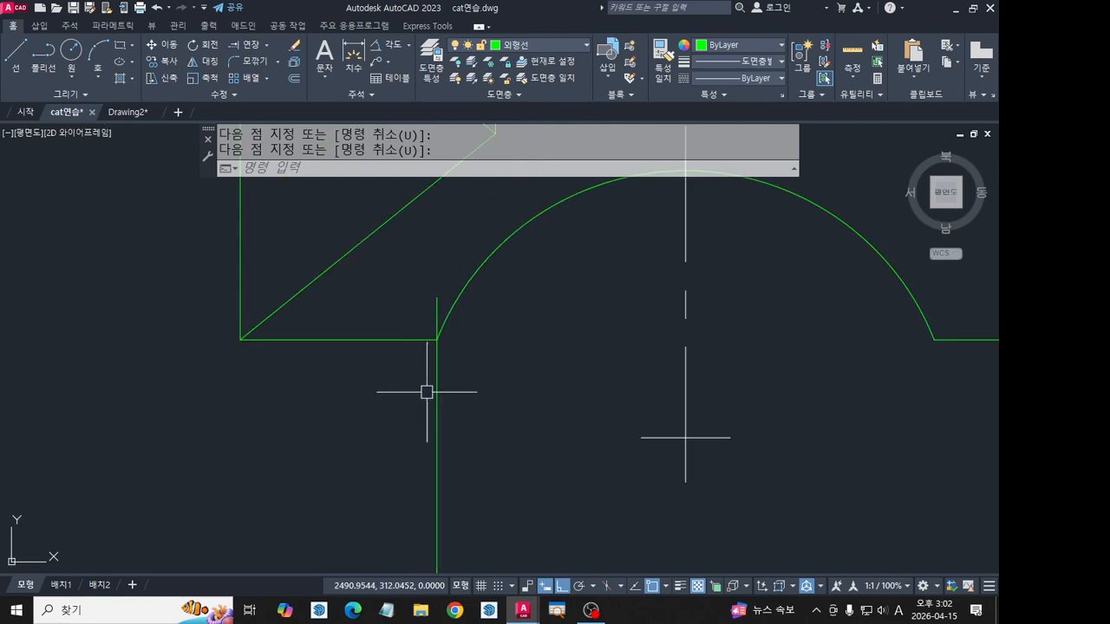
Delete the vertical check line between the front and top views.
{"action": "scroll", "coordinate": [427, 392], "scroll_direction": "down", "scroll_amount": 3}
{"action": "left_click", "coordinate": [433, 435]}
{"action": "key", "text": "Delete"}
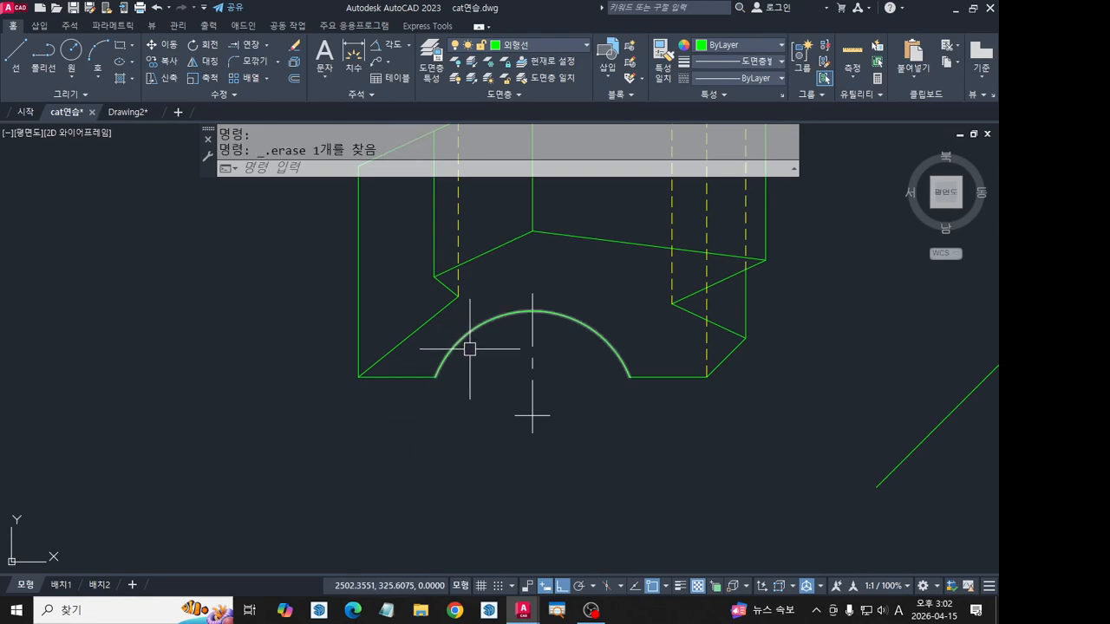
Draw a vertical line from the left end of the top view's arc down through and below the front view.
{"action": "scroll", "coordinate": [515, 345], "scroll_direction": "down", "scroll_amount": 6}
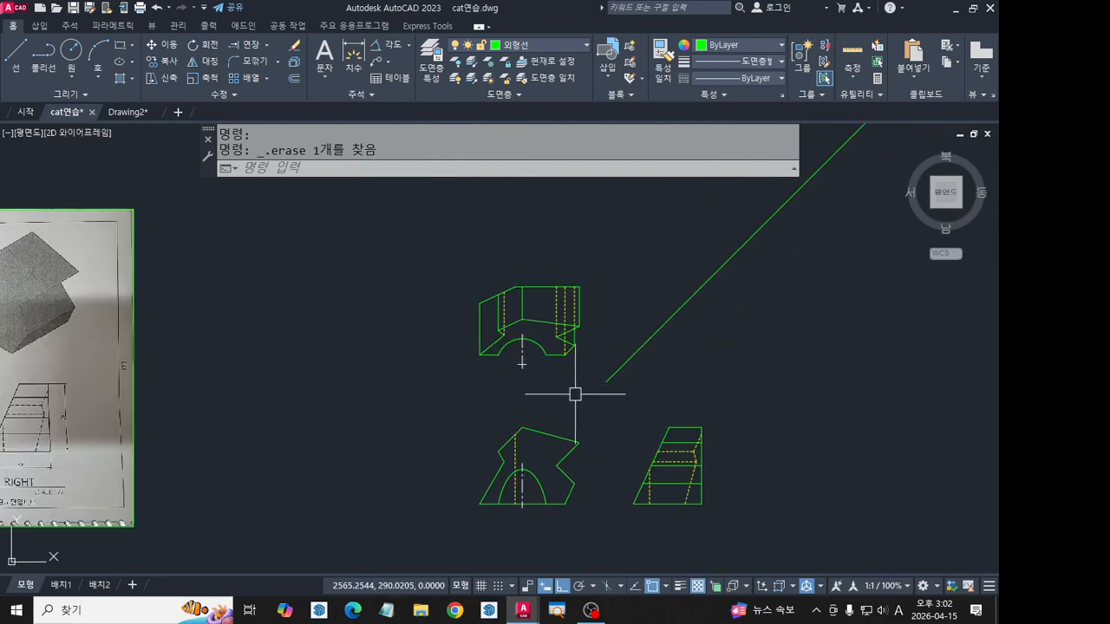
{"action": "middle_click_drag", "start_coordinate": [552, 471], "coordinate": [510, 409]}
{"action": "scroll", "coordinate": [518, 364], "scroll_direction": "up", "scroll_amount": 4}
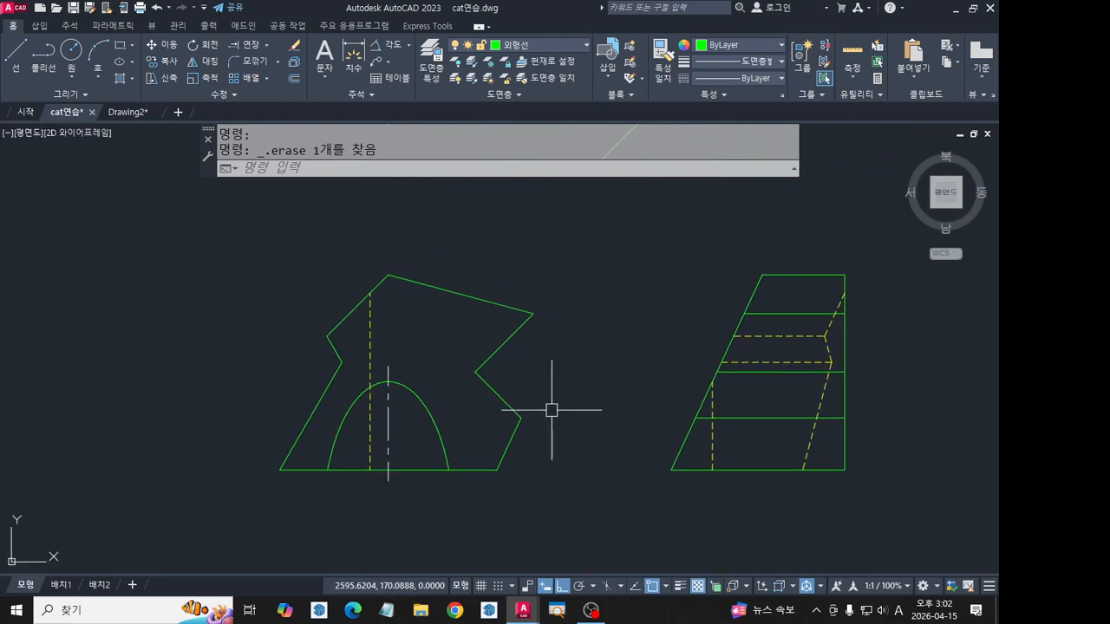
{"action": "scroll", "coordinate": [559, 399], "scroll_direction": "down", "scroll_amount": 2}
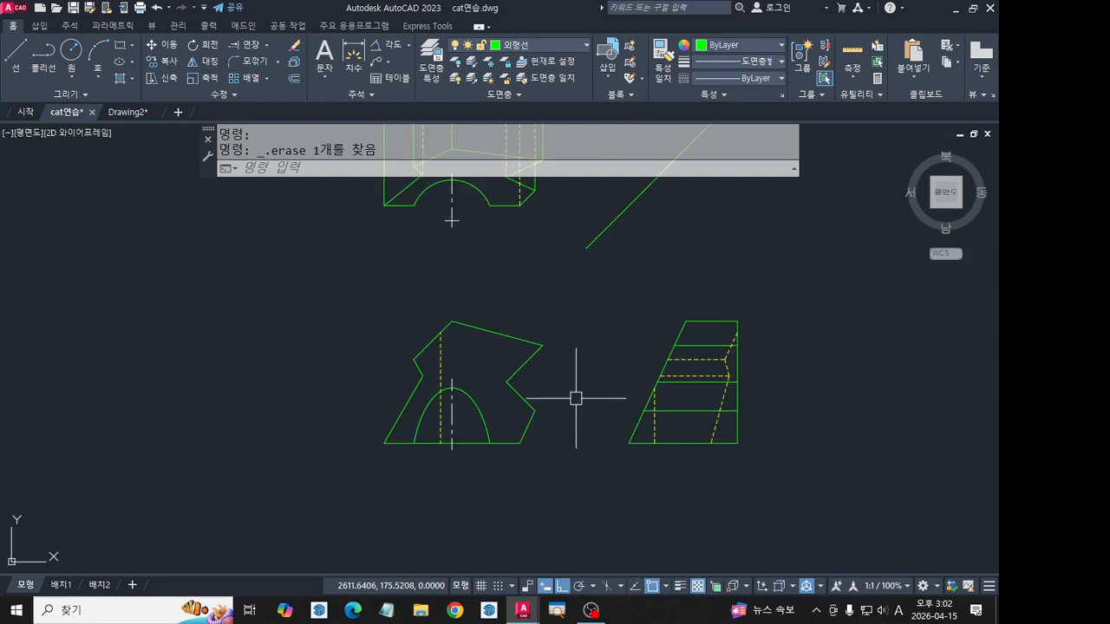
{"action": "middle_click_drag", "start_coordinate": [430, 197], "coordinate": [438, 254]}
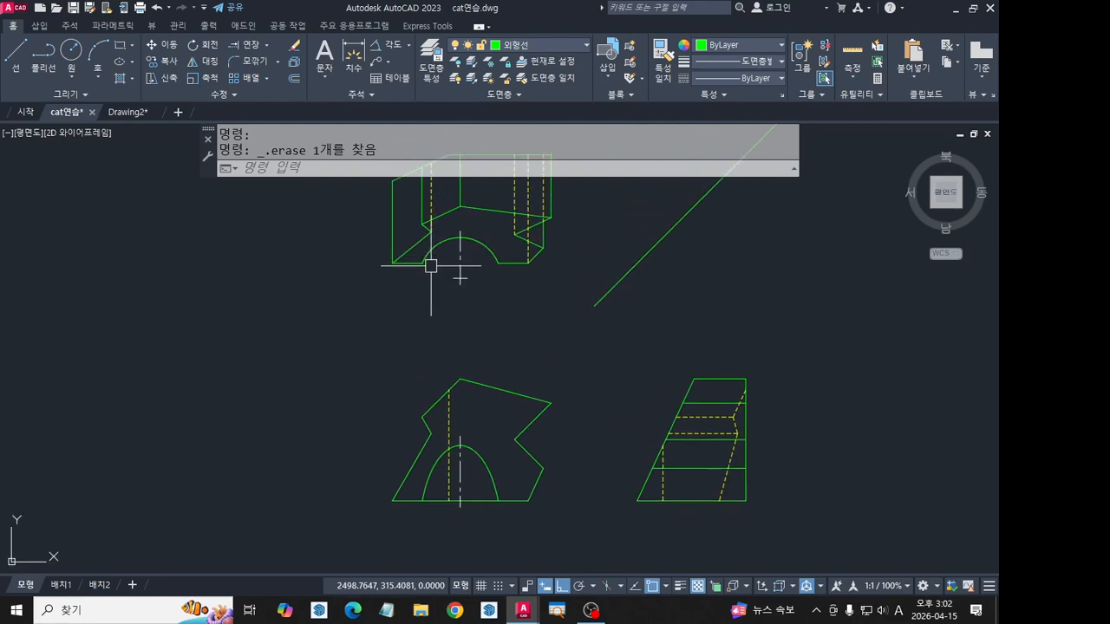
{"action": "left_click", "coordinate": [14, 57]}
{"action": "left_click", "coordinate": [423, 263]}
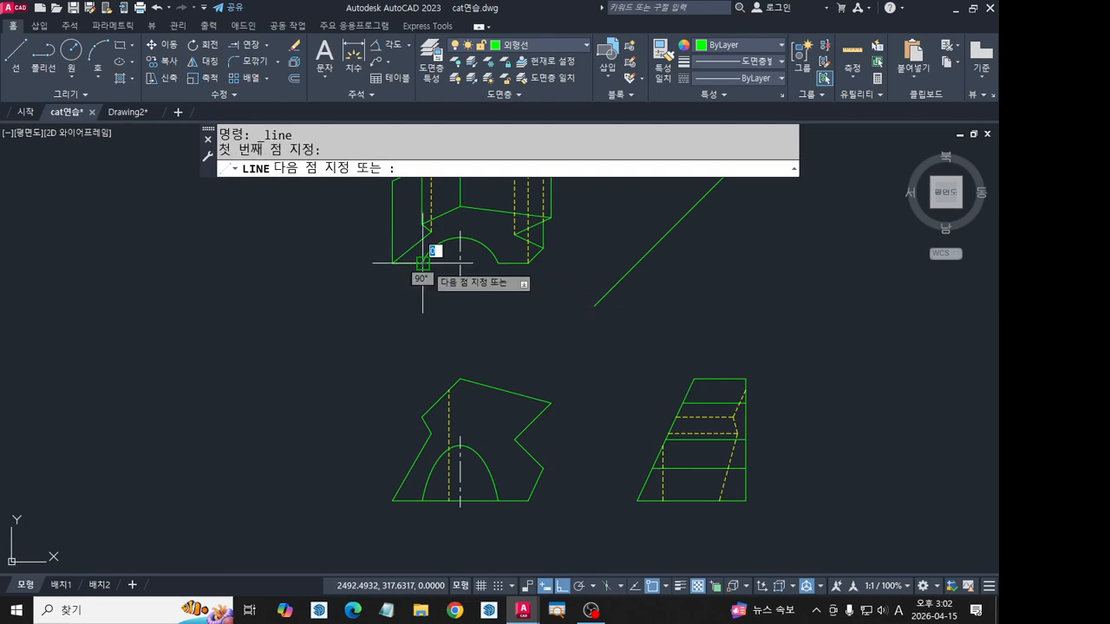
{"action": "middle_click_drag", "start_coordinate": [447, 569], "coordinate": [442, 481]}
{"action": "left_click", "coordinate": [445, 517]}
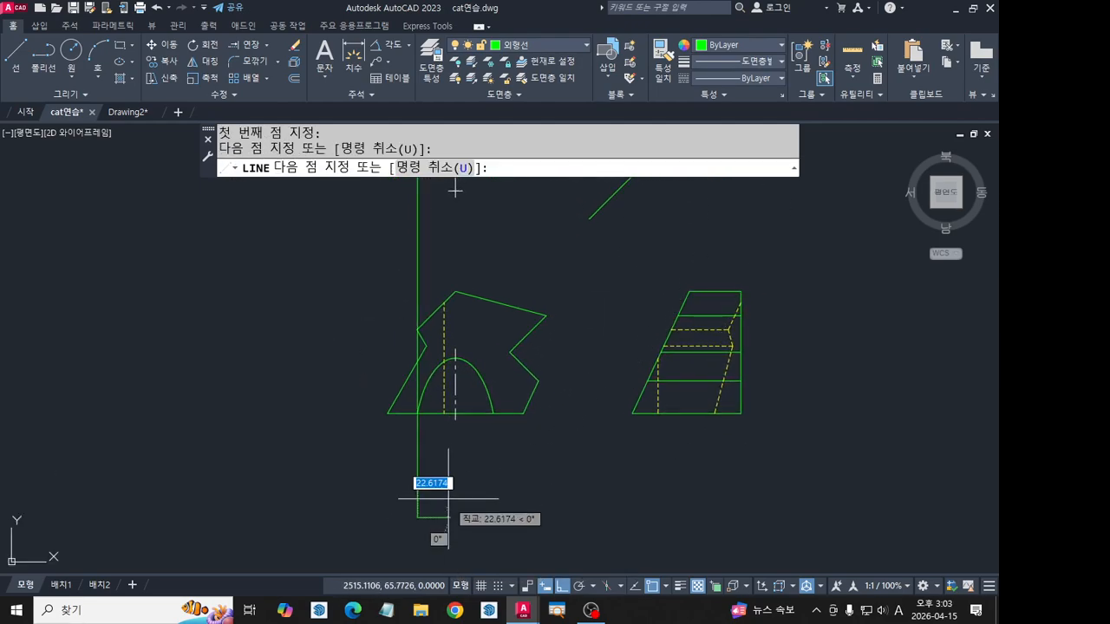
{"action": "key", "text": "space"}
{"action": "scroll", "coordinate": [443, 438], "scroll_direction": "up", "scroll_amount": 2}
Draw a horizontal line rightward from the centre of the front view's elliptical arch, below the base line.
{"action": "key", "text": "space"}
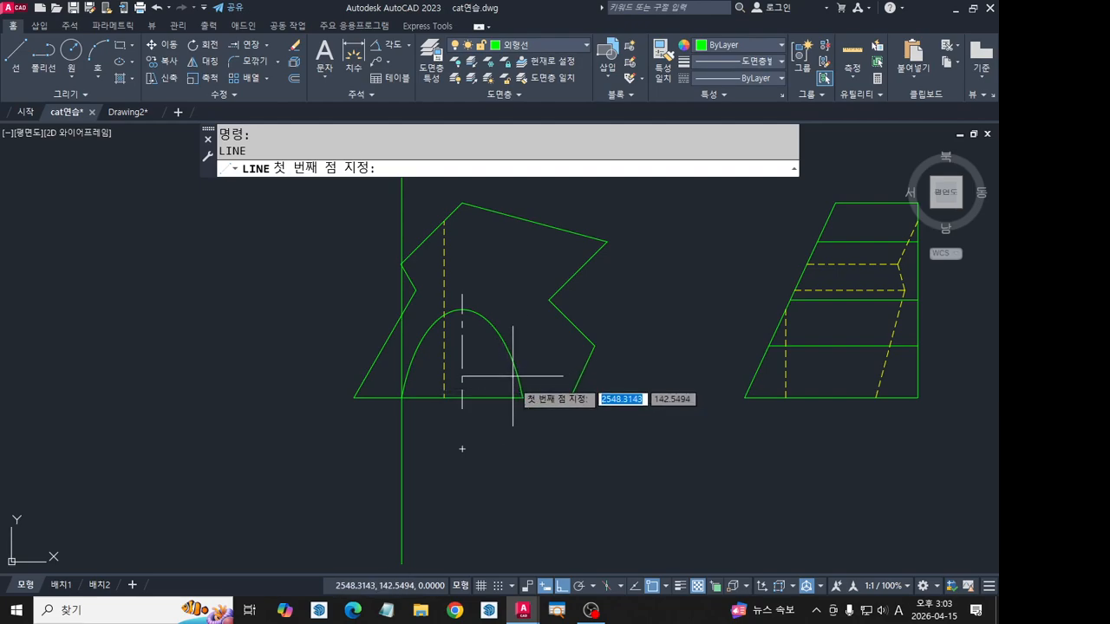
{"action": "left_click", "coordinate": [462, 449]}
{"action": "left_click", "coordinate": [618, 451]}
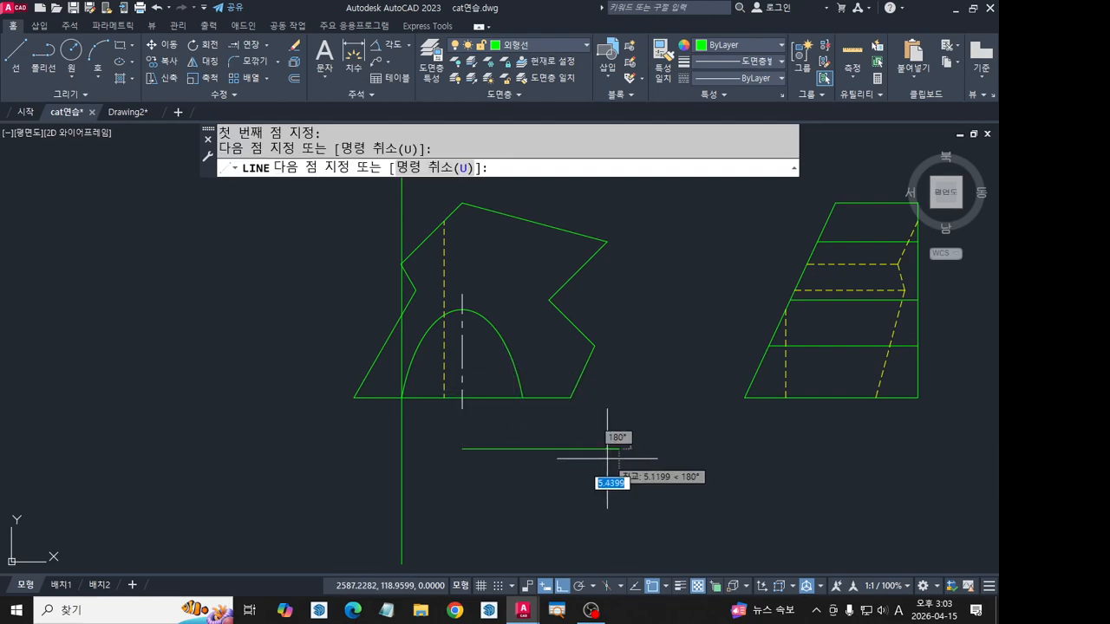
{"action": "key", "text": "space"}
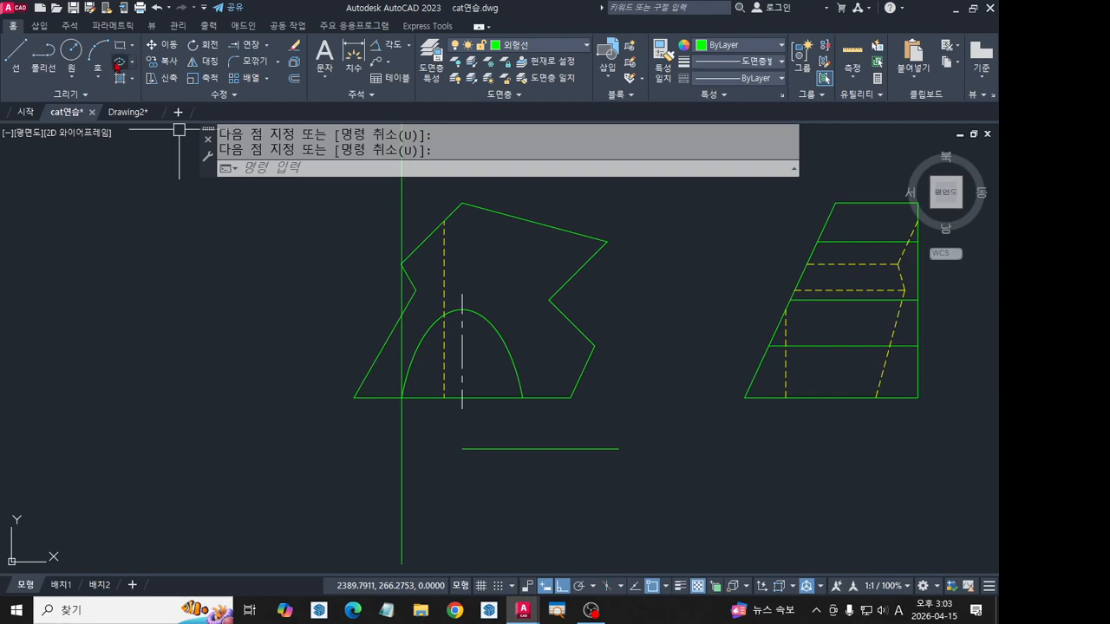
Draw a comparison ellipse from the arch's centre, reaching the arch's peak and perpendicular to the vertical projection line.
{"action": "left_click", "coordinate": [119, 62]}
{"action": "left_click", "coordinate": [462, 448]}
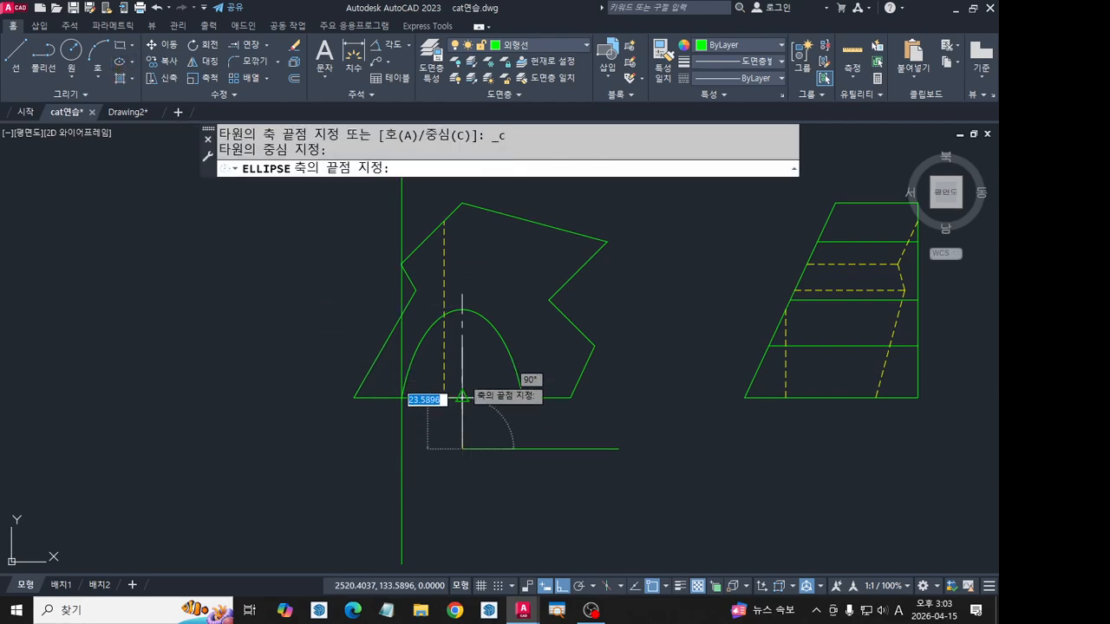
{"action": "left_click", "coordinate": [462, 309]}
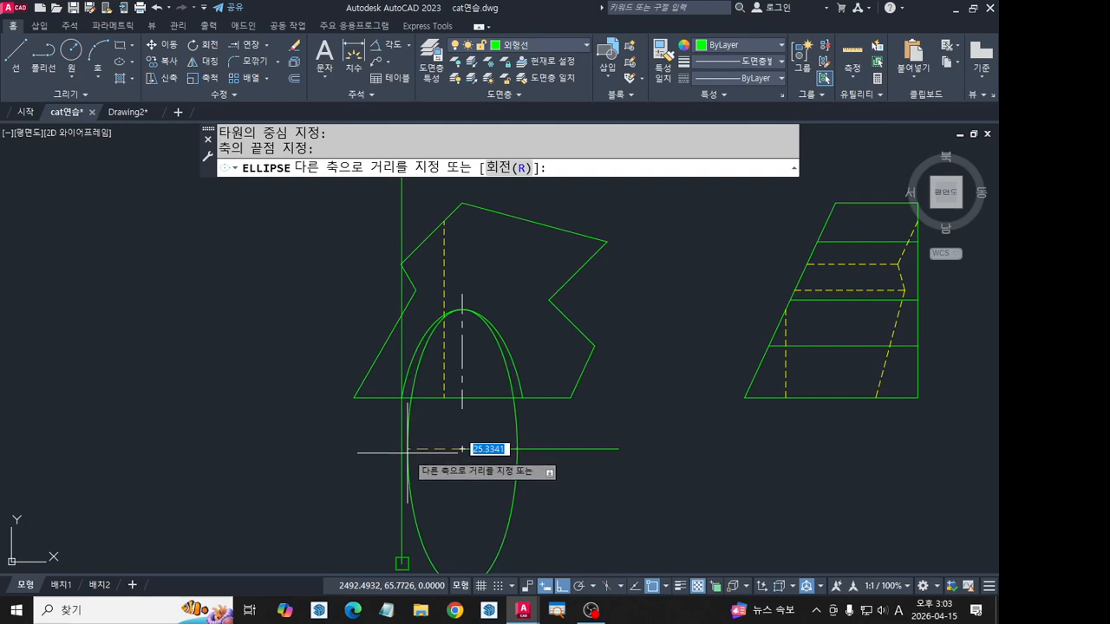
{"action": "right_click", "coordinate": [463, 449], "text": "shift"}
{"action": "left_click", "coordinate": [457, 363]}
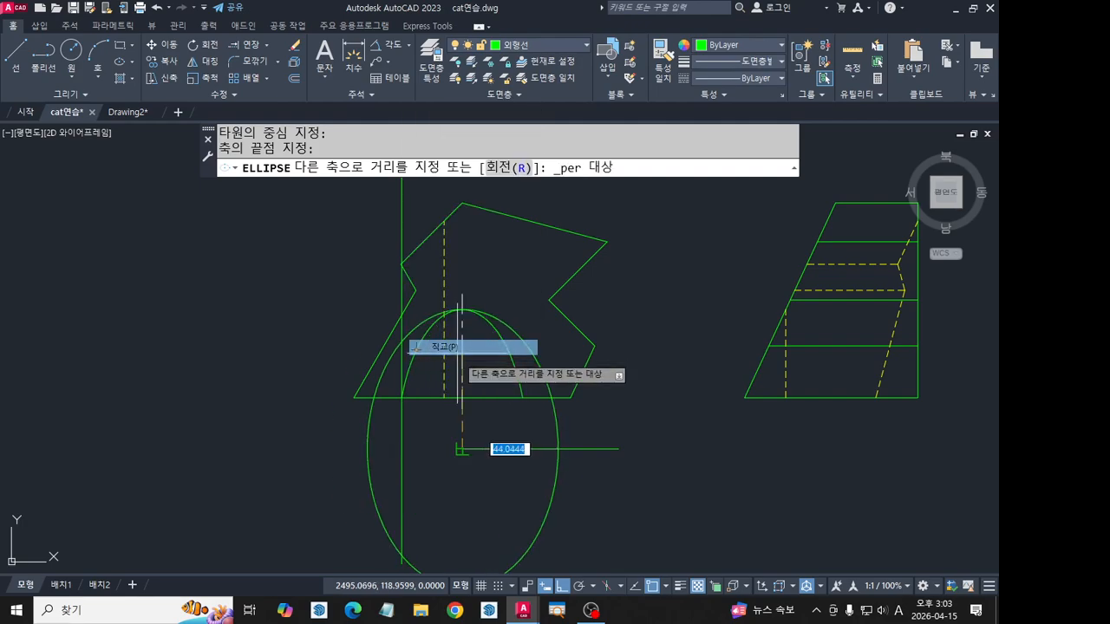
{"action": "left_click", "coordinate": [405, 452]}
{"action": "scroll", "coordinate": [403, 407], "scroll_direction": "up", "scroll_amount": 3}
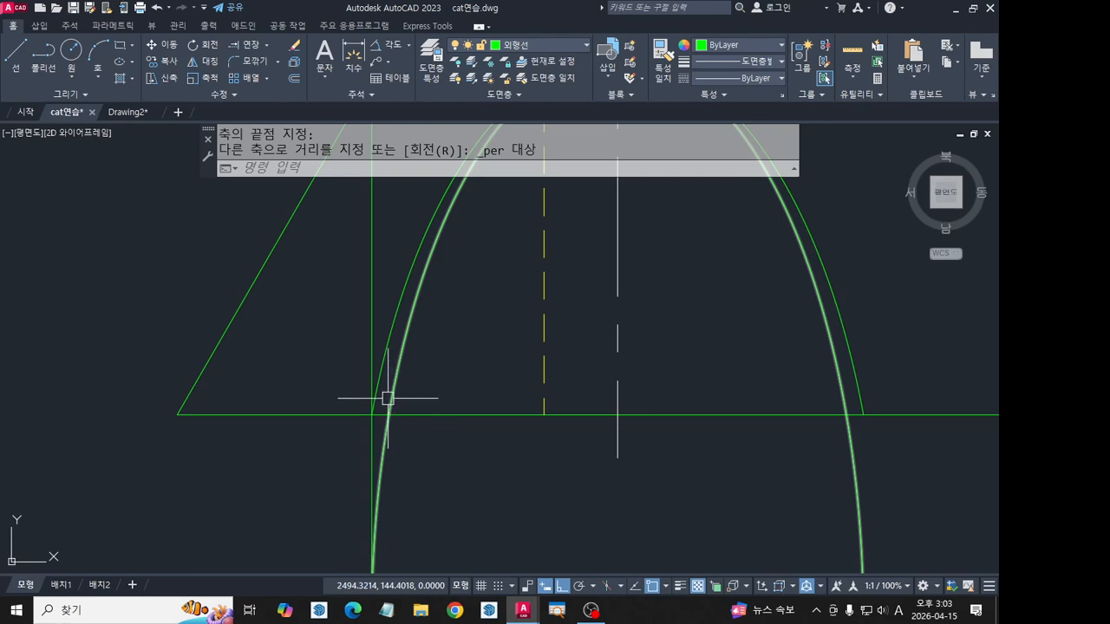
{"action": "scroll", "coordinate": [404, 438], "scroll_direction": "down", "scroll_amount": 4}
{"action": "scroll", "coordinate": [512, 453], "scroll_direction": "down", "scroll_amount": 2}
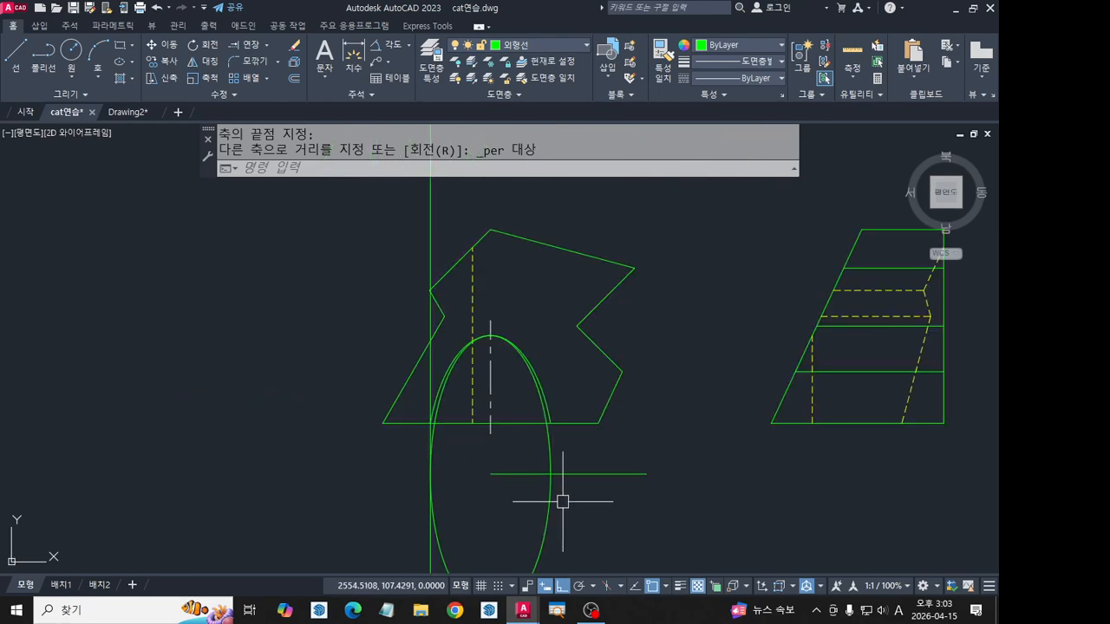
Delete the comparison ellipse, the horizontal line through its centre and the vertical projection line.
{"action": "left_click", "coordinate": [563, 501]}
{"action": "left_click", "coordinate": [519, 455]}
{"action": "key", "text": "Delete"}
{"action": "left_click", "coordinate": [428, 473]}
{"action": "key", "text": "Delete"}
{"action": "scroll", "coordinate": [492, 477], "scroll_direction": "down", "scroll_amount": 2}
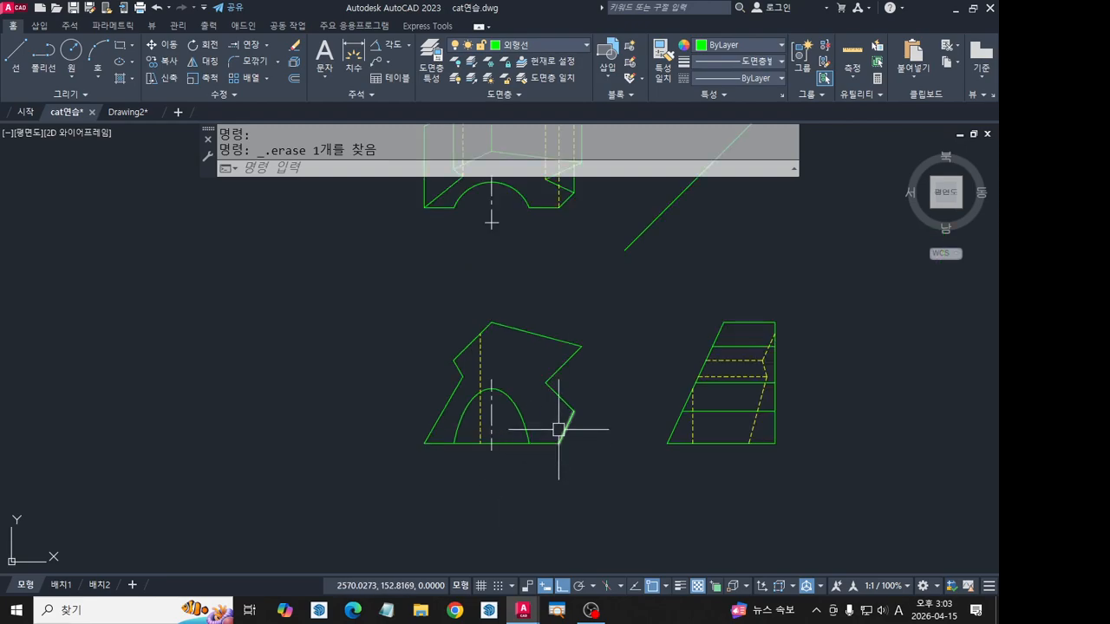
{"action": "scroll", "coordinate": [559, 429], "scroll_direction": "down", "scroll_amount": 2}
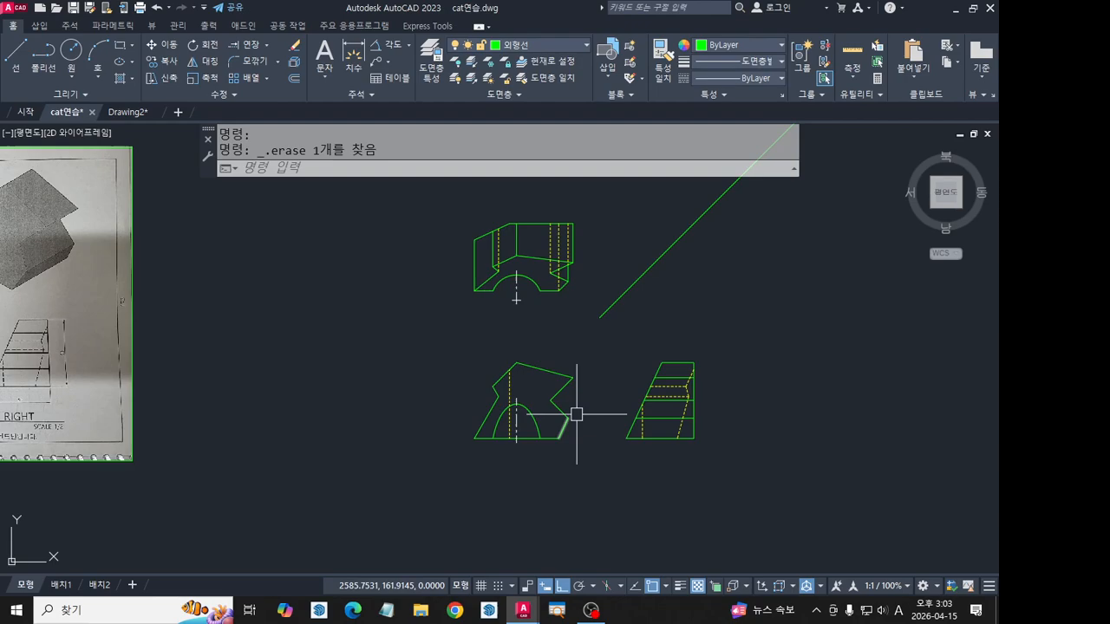
{"action": "middle_click_drag", "start_coordinate": [624, 382], "coordinate": [497, 450]}
{"action": "scroll", "coordinate": [526, 411], "scroll_direction": "up", "scroll_amount": 2}
{"action": "middle_click_drag", "start_coordinate": [571, 443], "coordinate": [584, 402]}
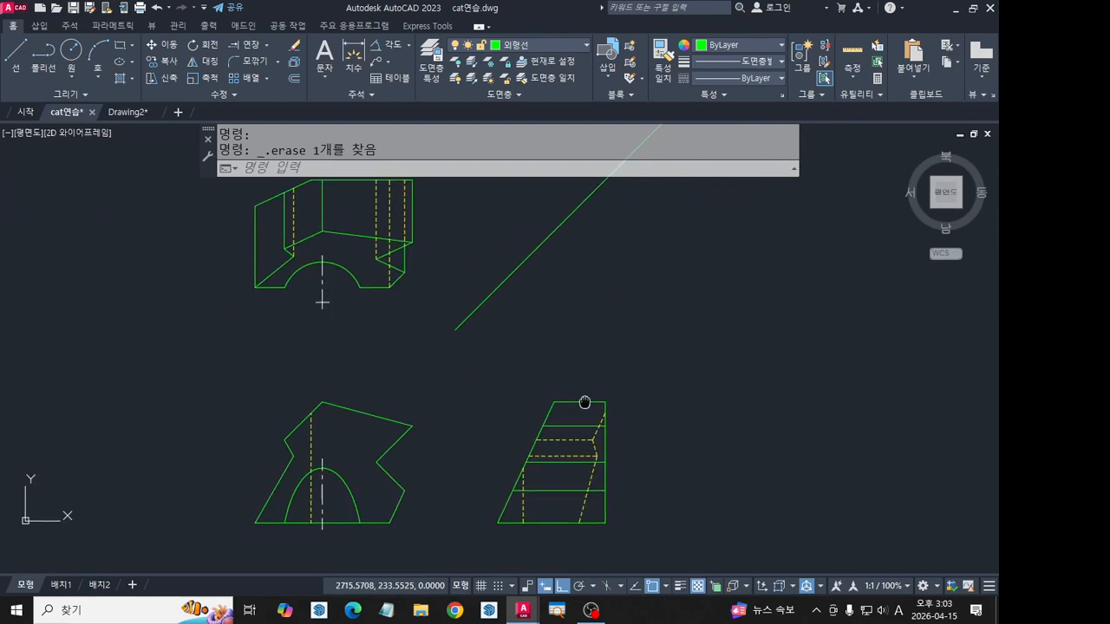